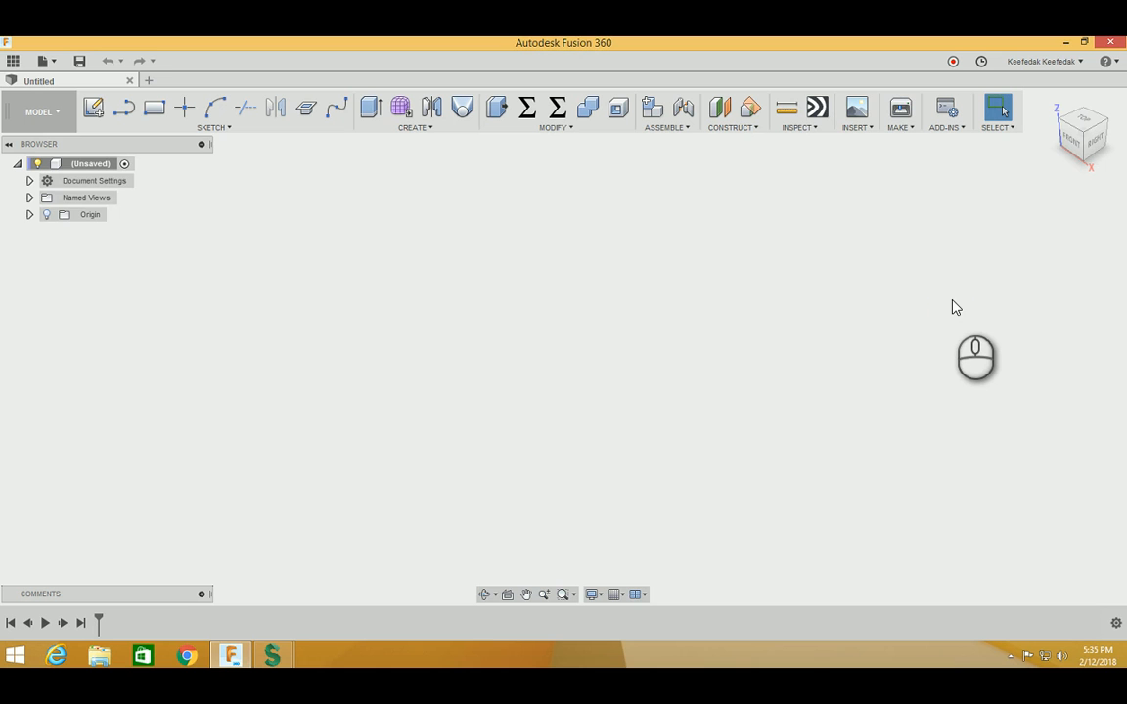
Step: Open the preferences and review the general, design, CAM and graphics settings
left_click(1079, 62)
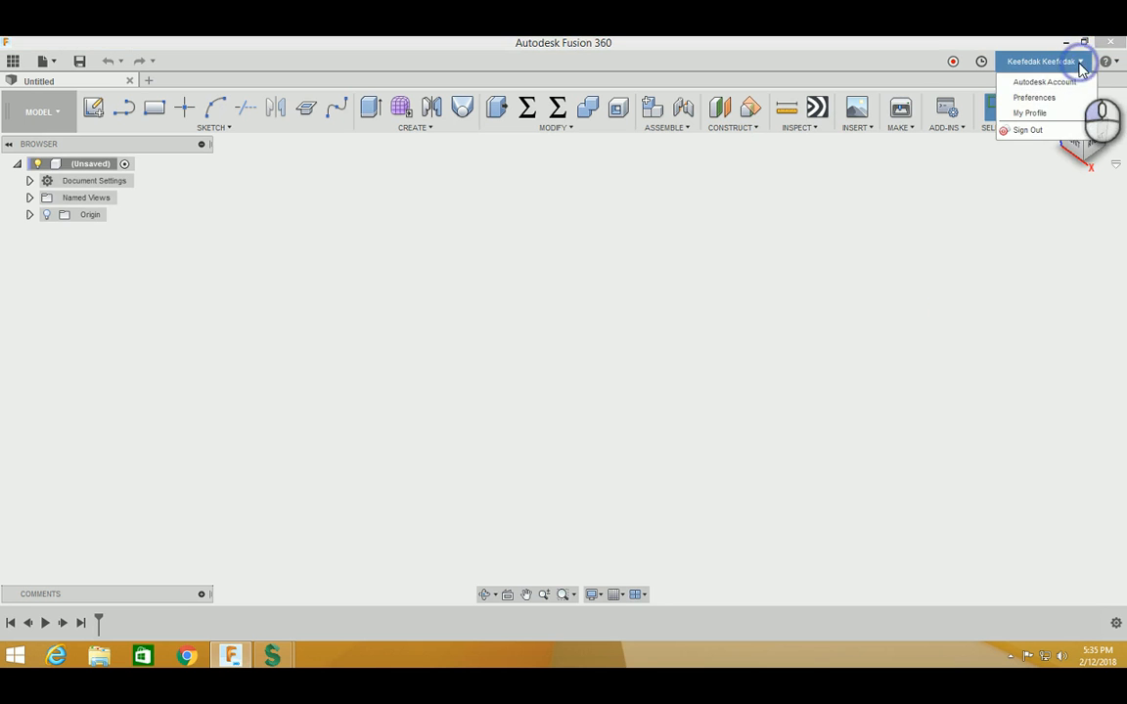
left_click(1043, 97)
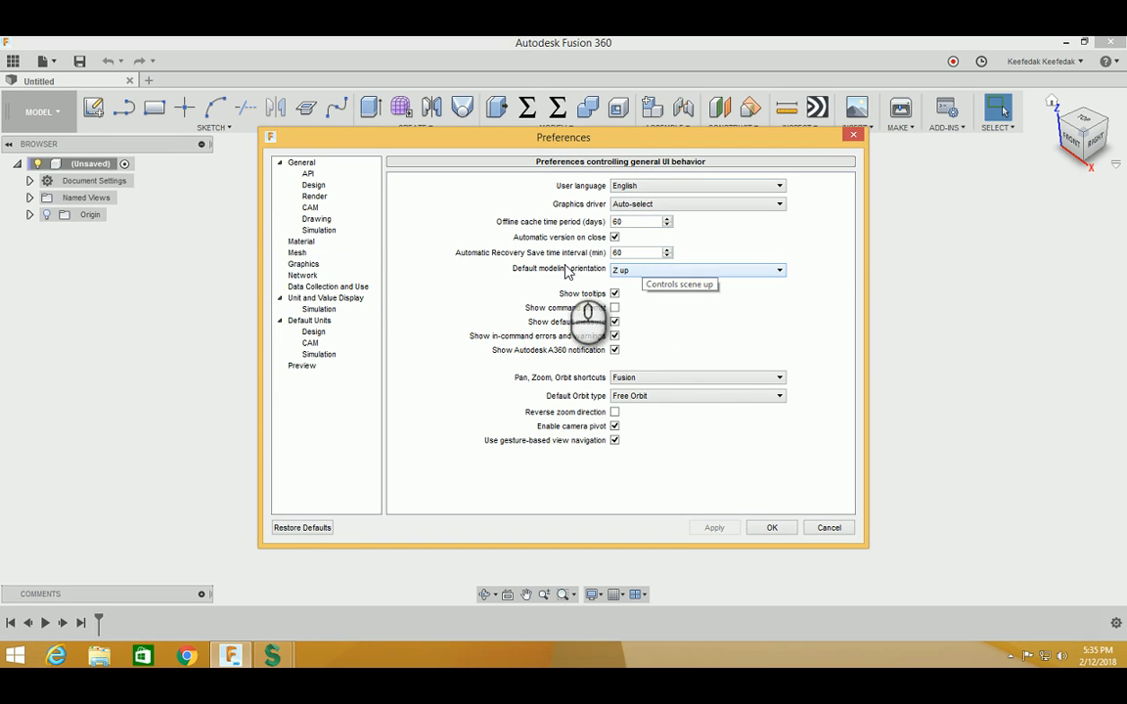
left_click(314, 185)
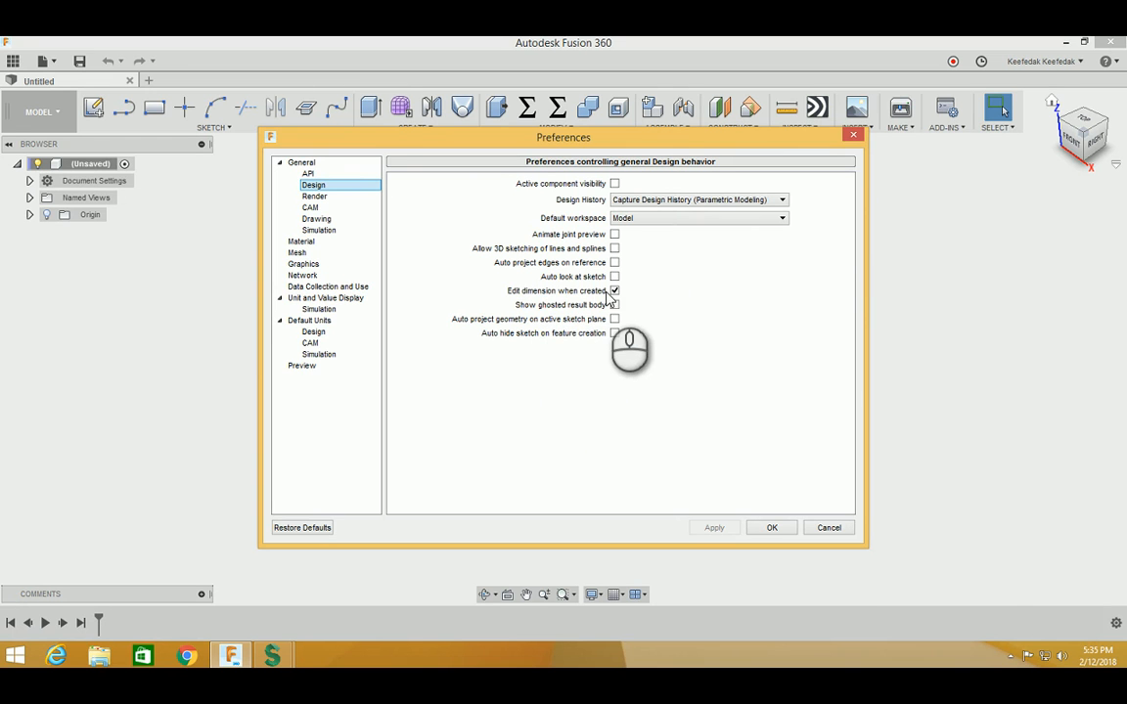
left_click(614, 292)
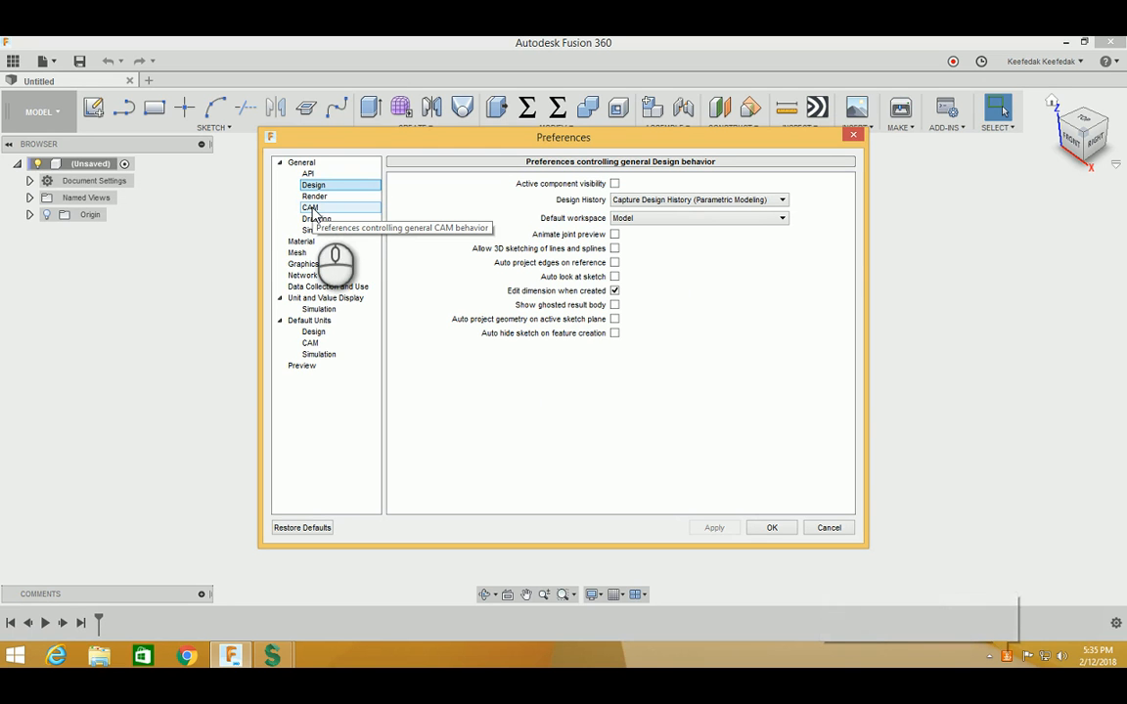
left_click(311, 209)
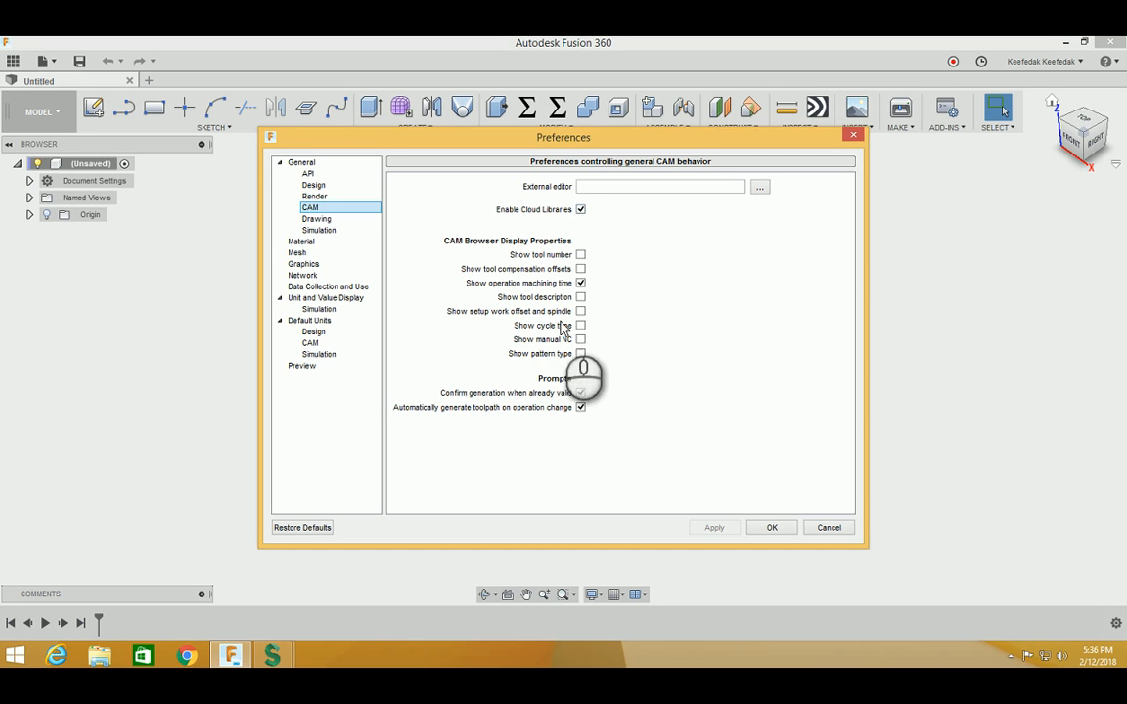
left_click(517, 333)
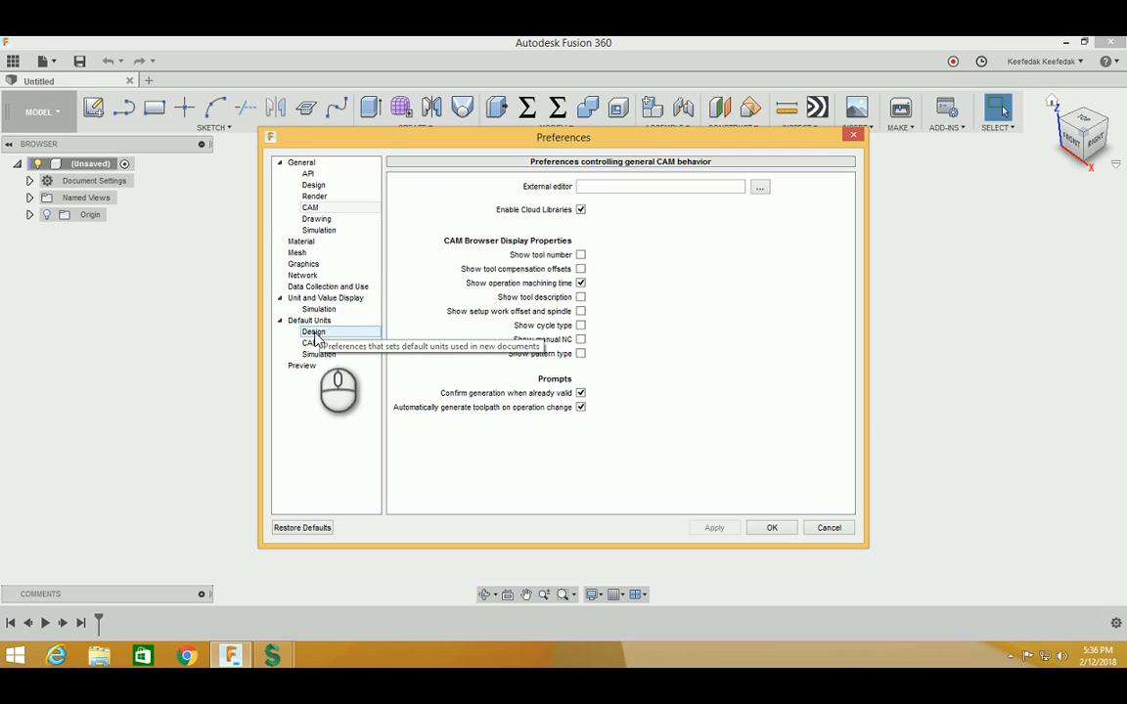
left_click(303, 264)
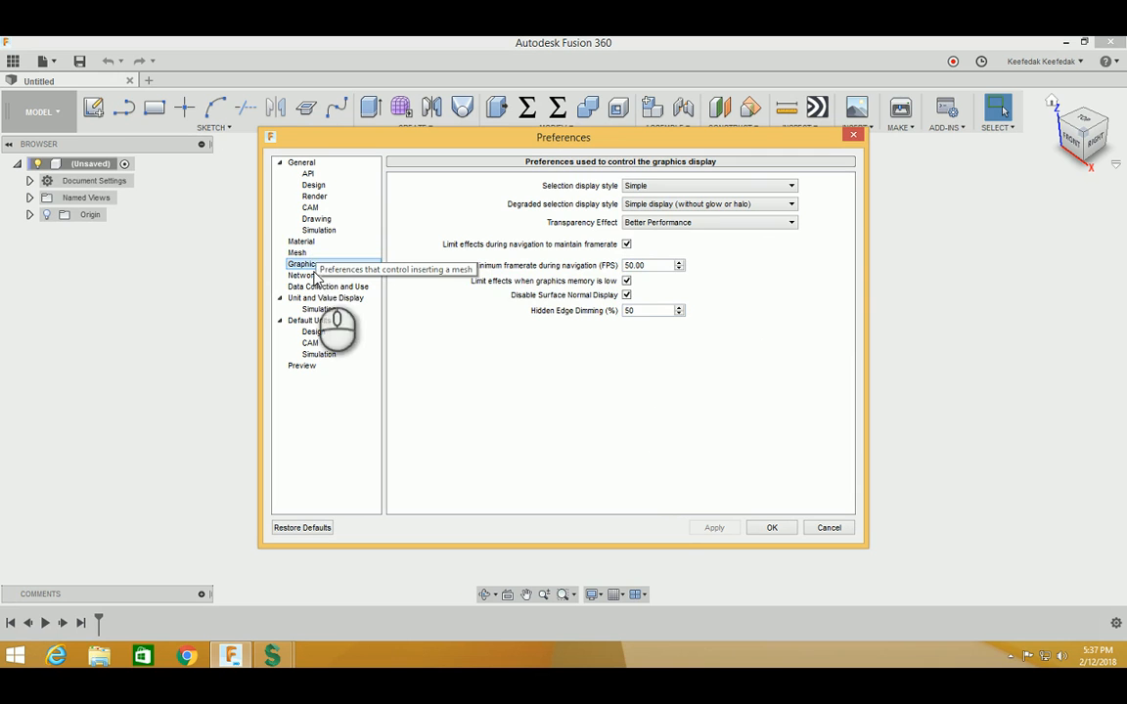
Step: Check the default units for new designs and toolpaths, review the preview features, and close the preferences
left_click(313, 331)
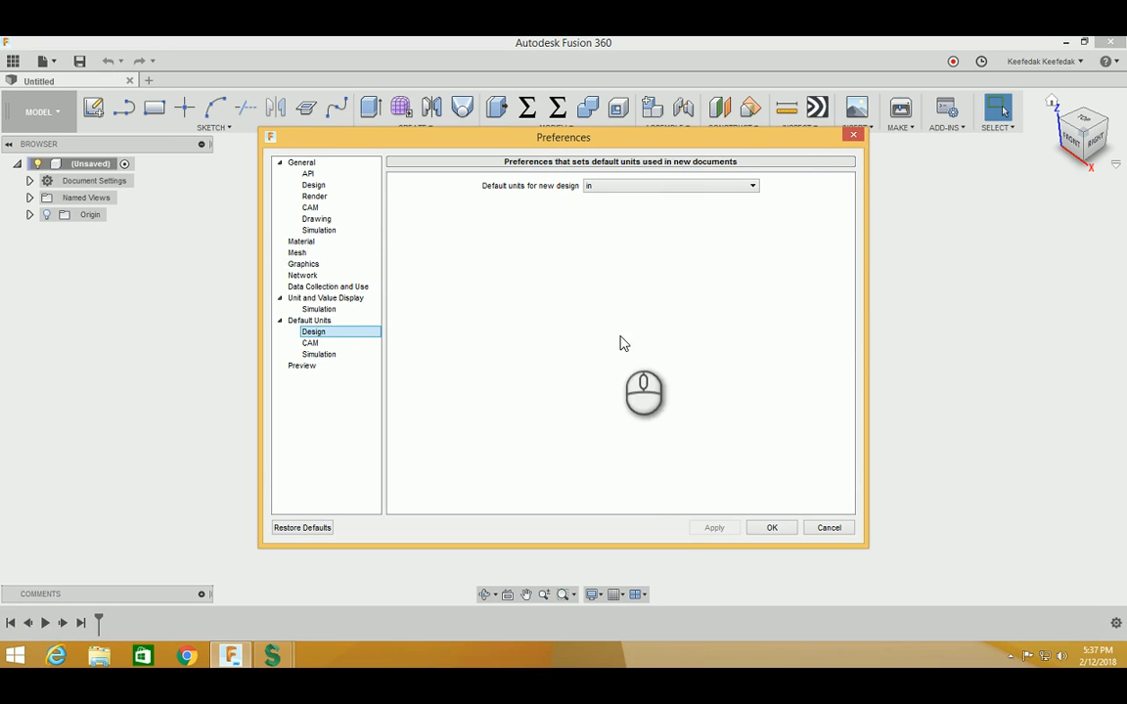
left_click(311, 320)
left_click(326, 334)
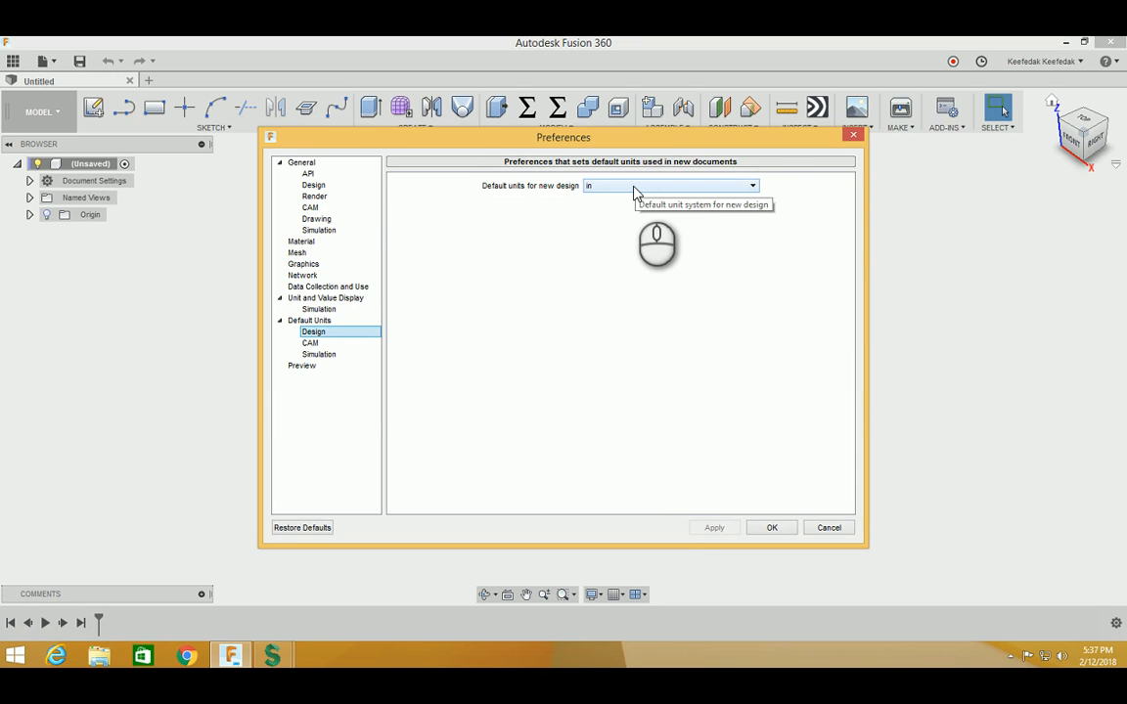
left_click(311, 343)
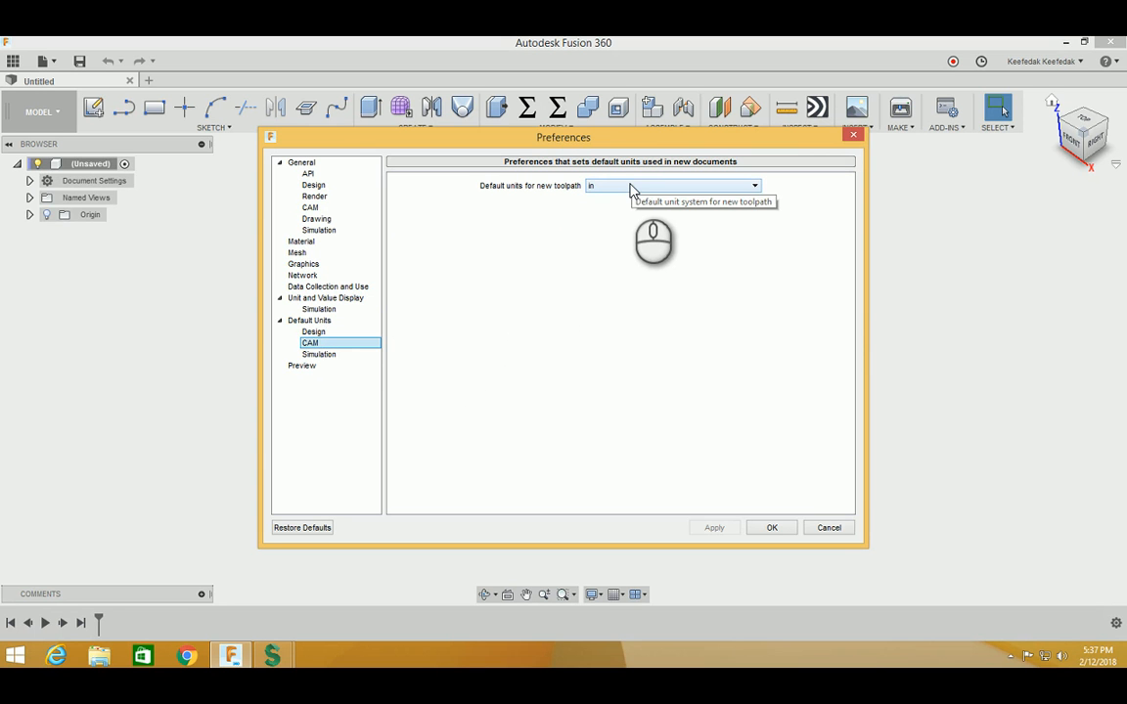
left_click(711, 528)
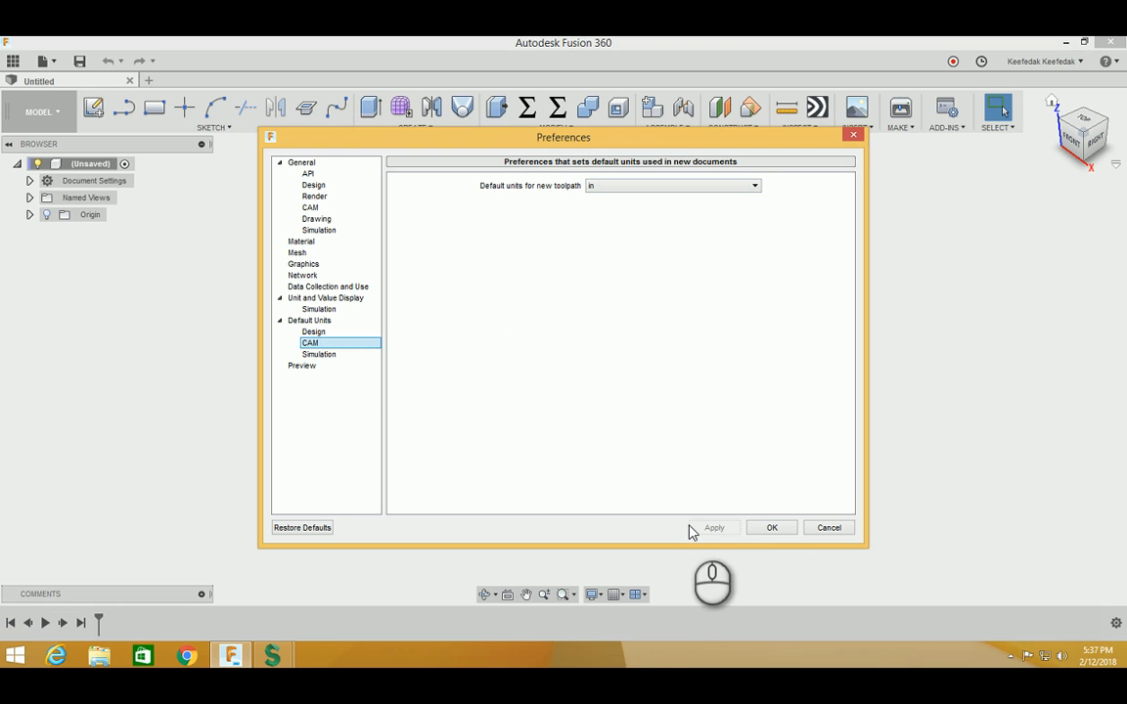
left_click(301, 370)
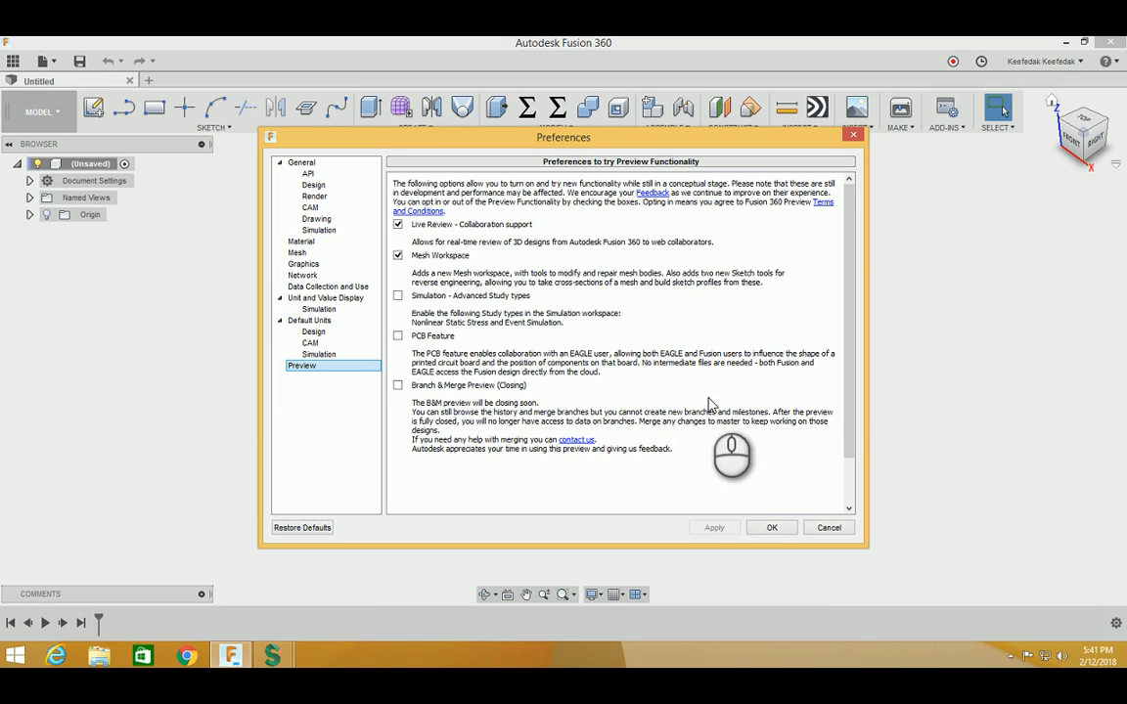
left_click(773, 528)
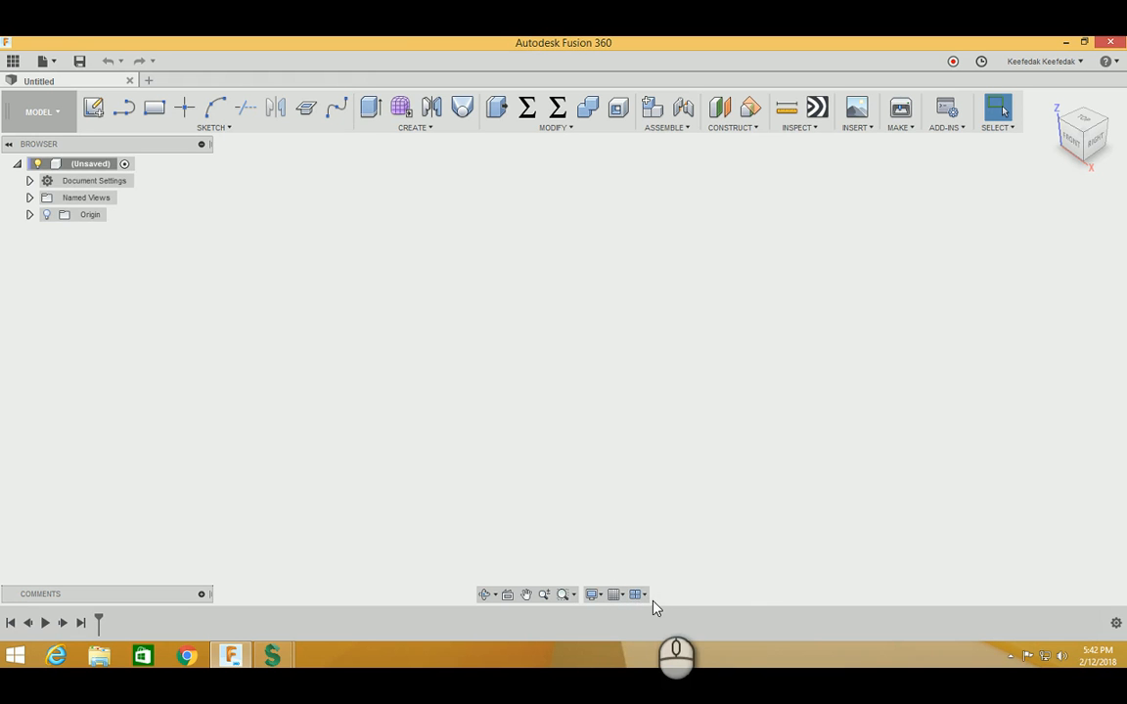
Step: Examine the available visual style and camera projection options in the display settings
left_click(603, 603)
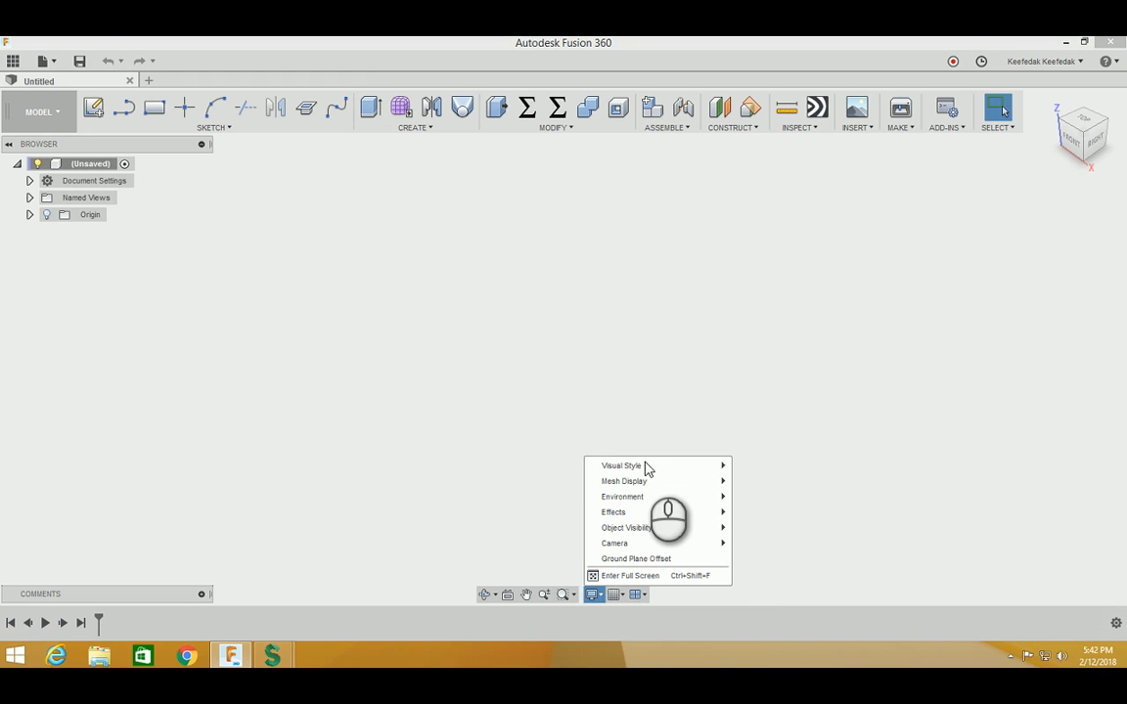
mouse_move(646, 472)
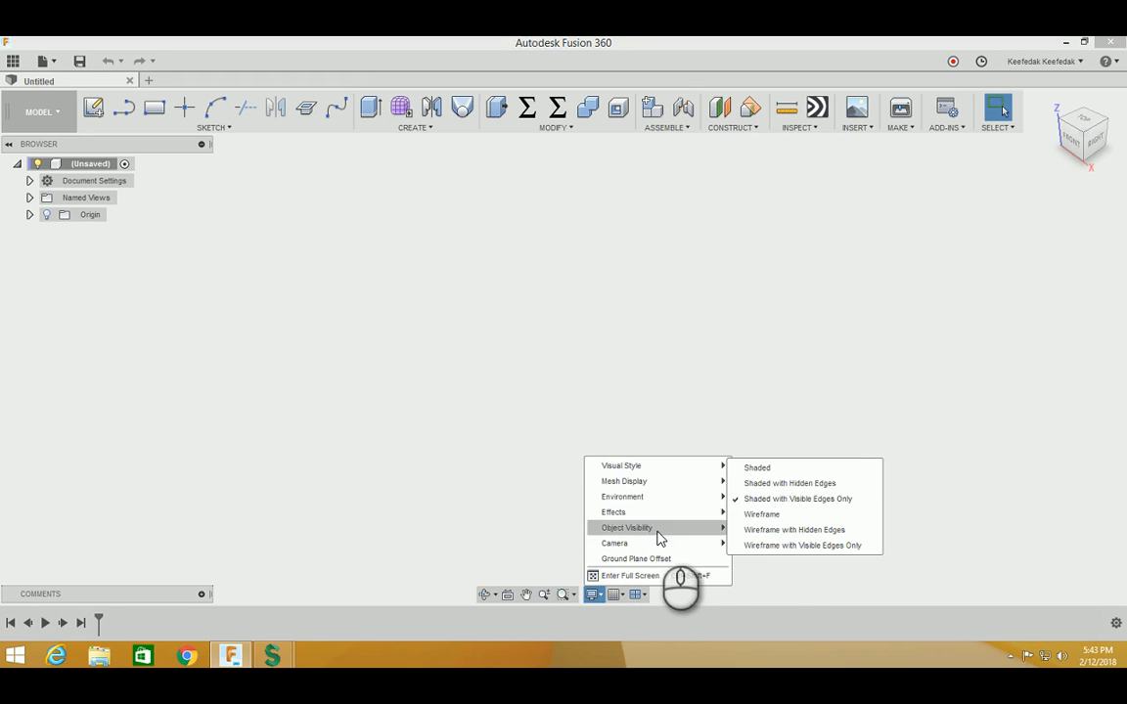
mouse_move(659, 550)
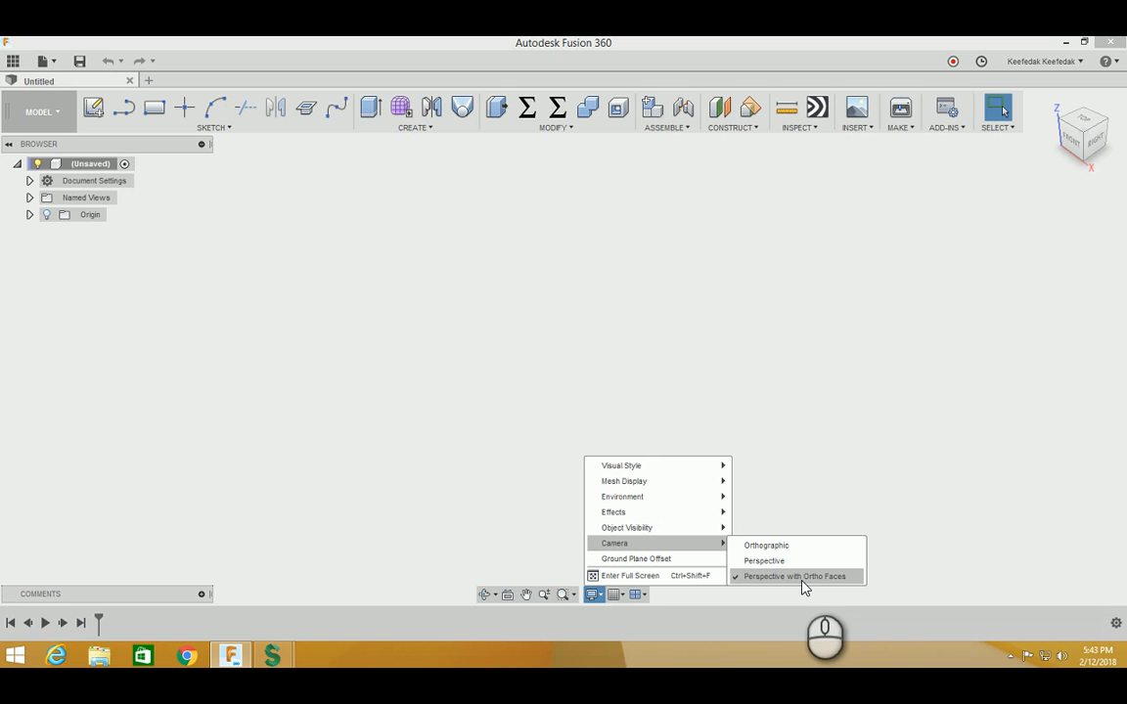
Step: Turn on the layout grid for the modelling canvas
left_click(621, 599)
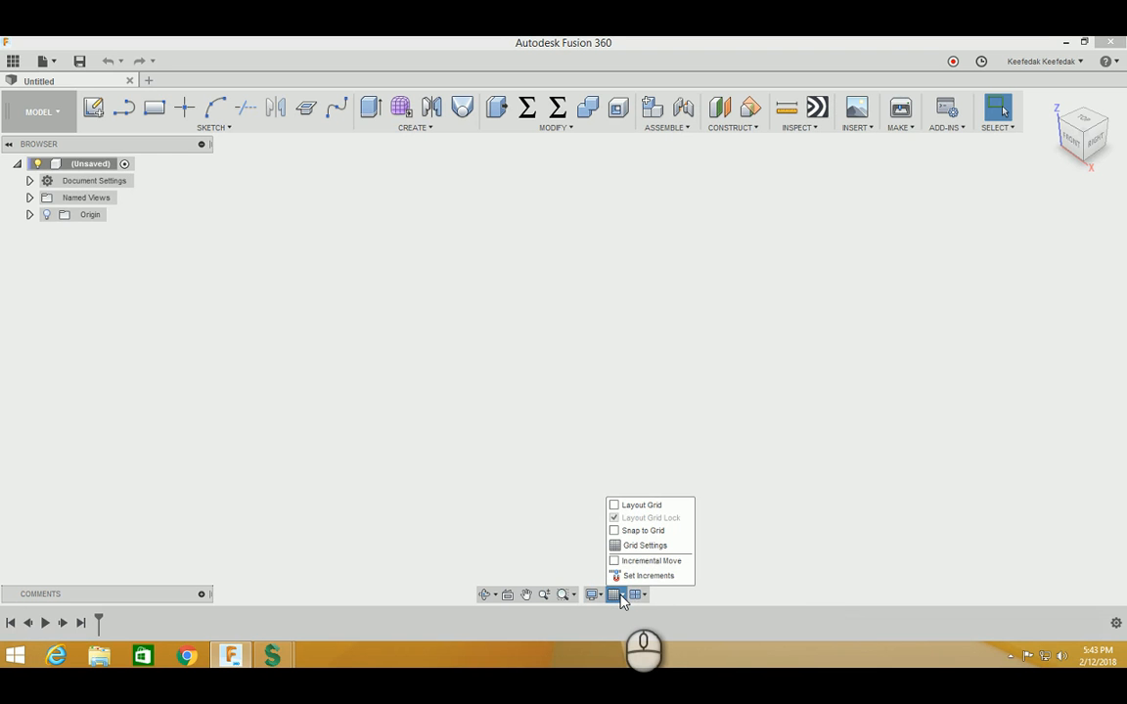
left_click(614, 507)
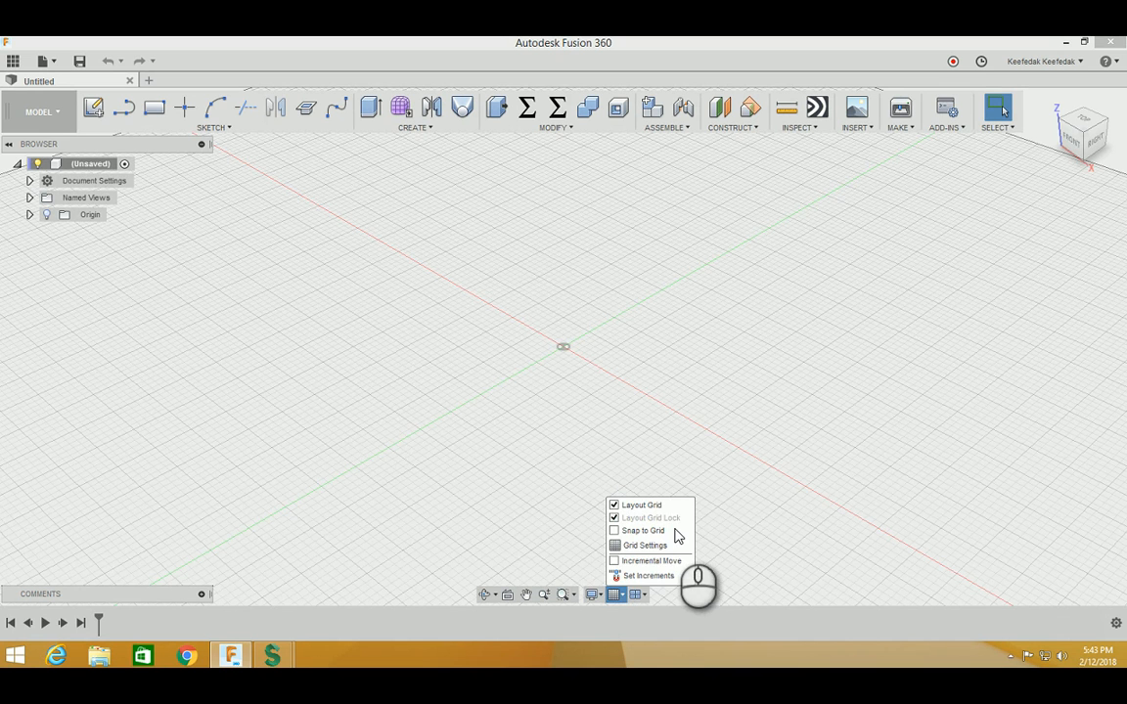
left_click(479, 469)
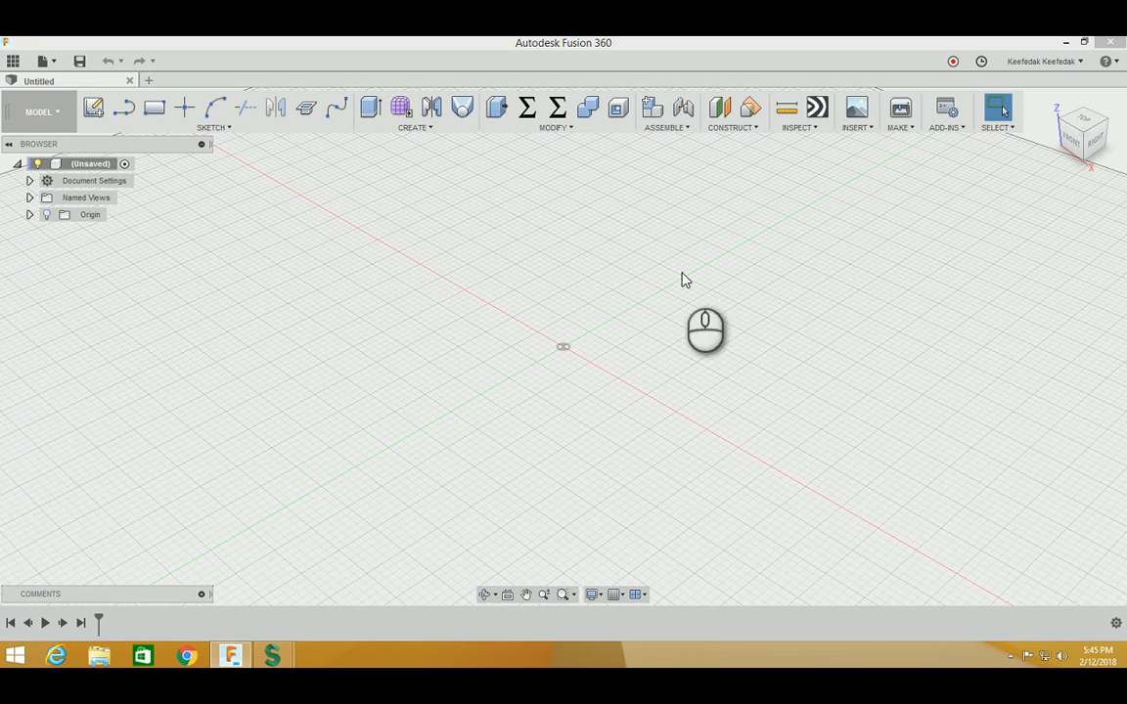
Step: Show the data panel and go back from the AB Foundry project to the list of all projects
left_click(14, 62)
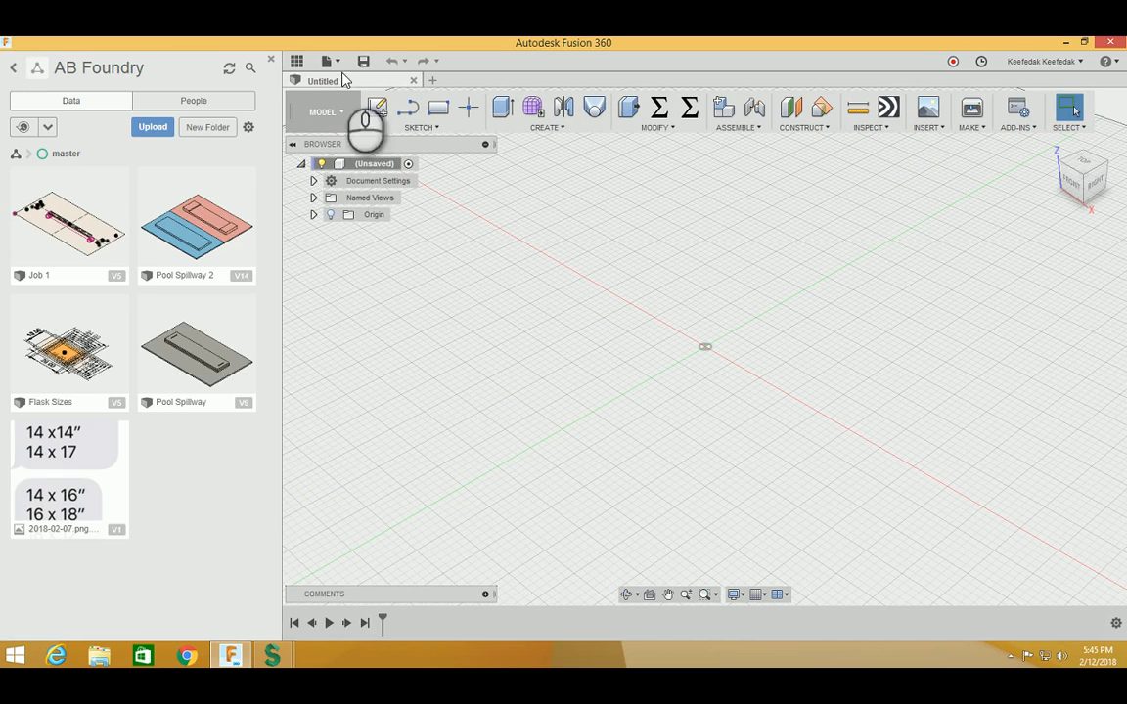
left_click(297, 61)
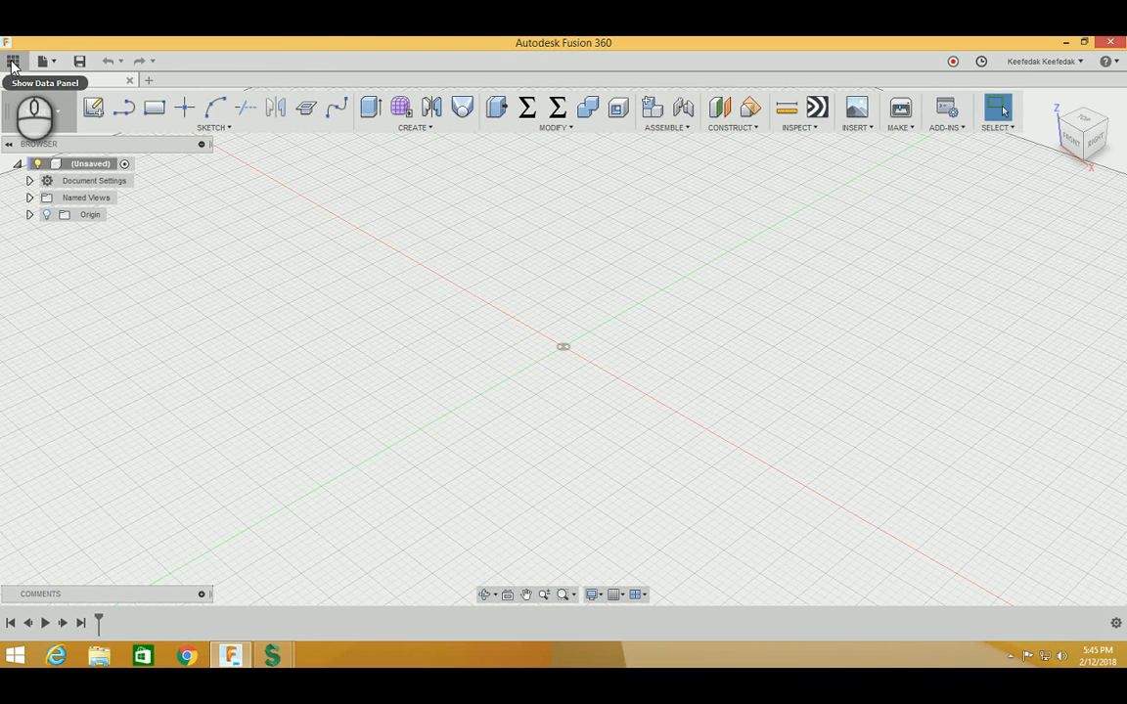
left_click(13, 62)
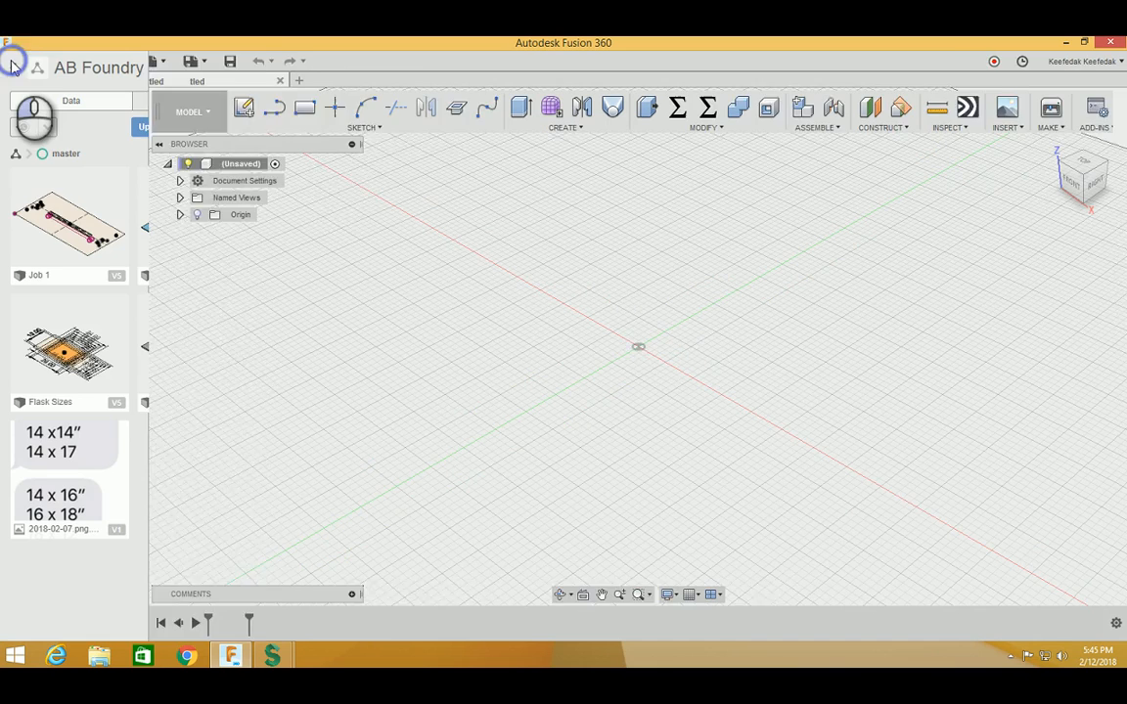
left_click(13, 69)
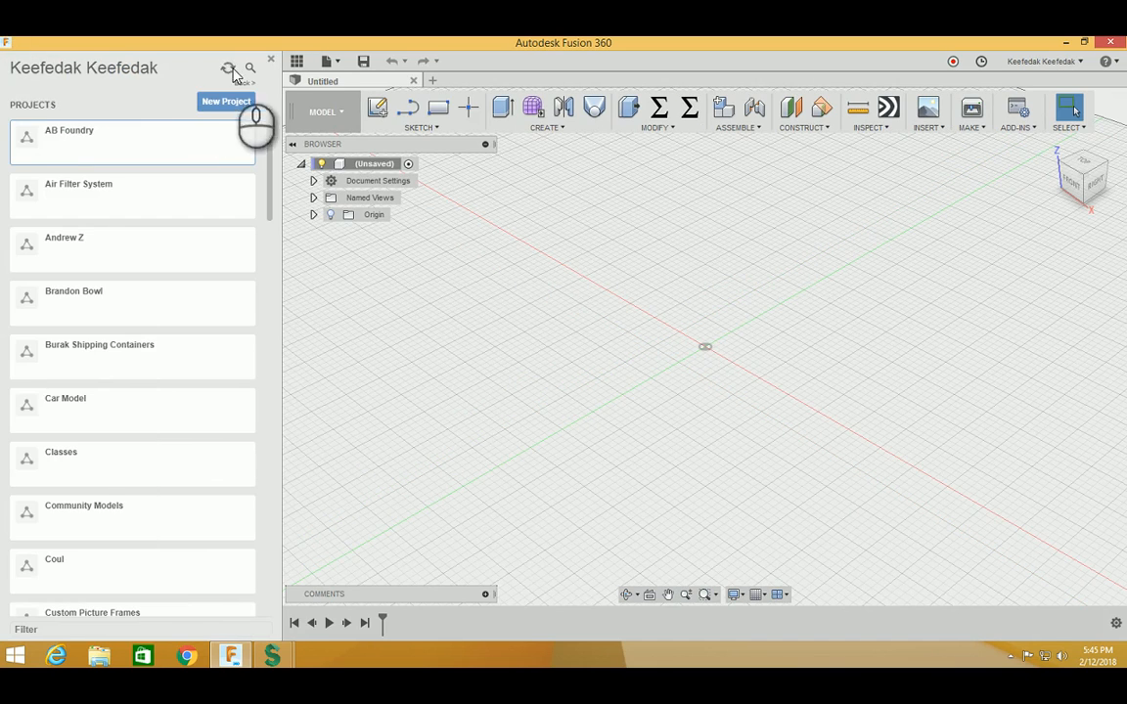
left_click(272, 60)
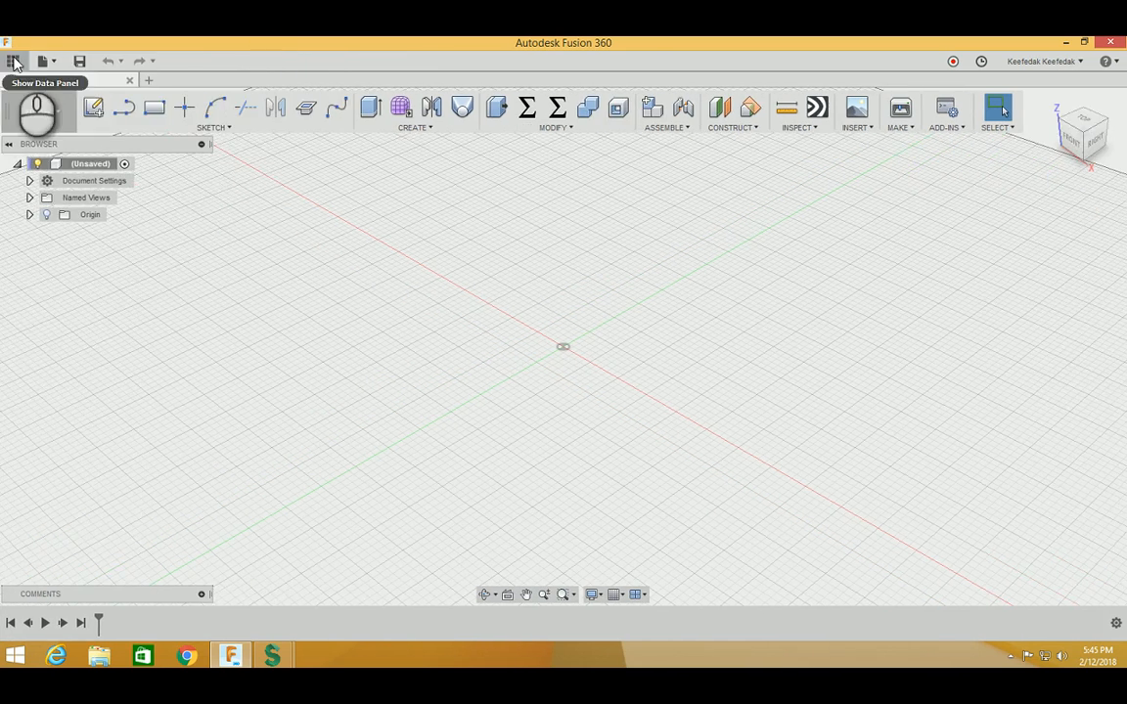
left_click(12, 61)
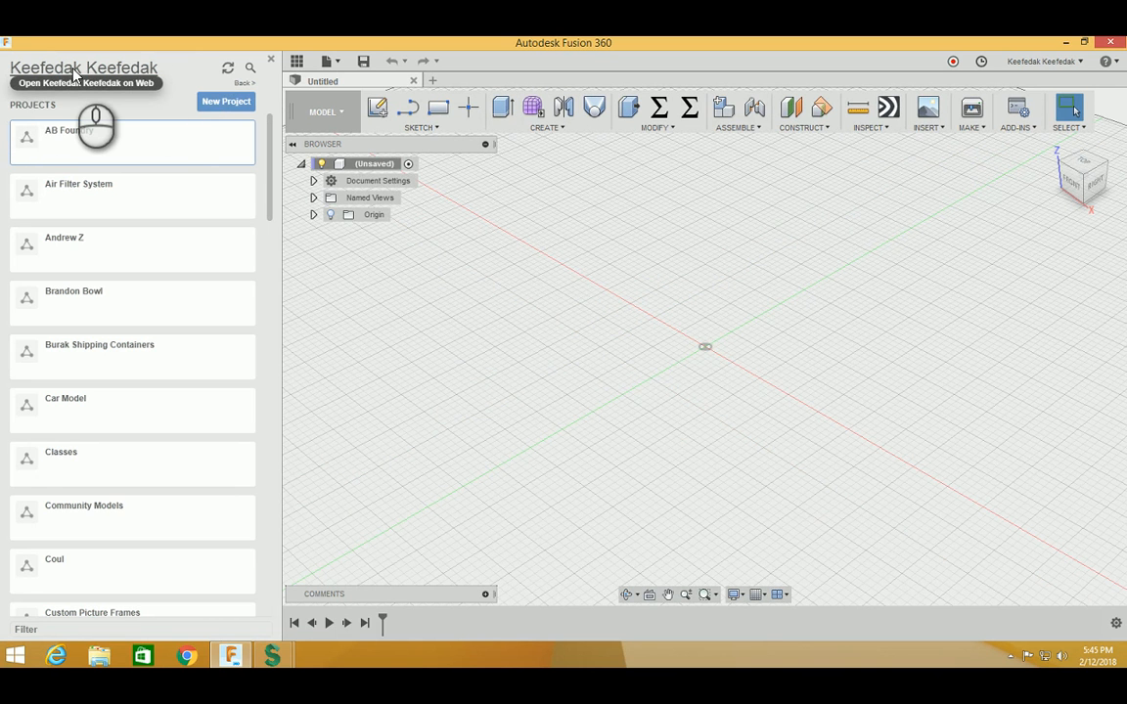
Step: Create a new project named MultiC in the project list
left_click(226, 103)
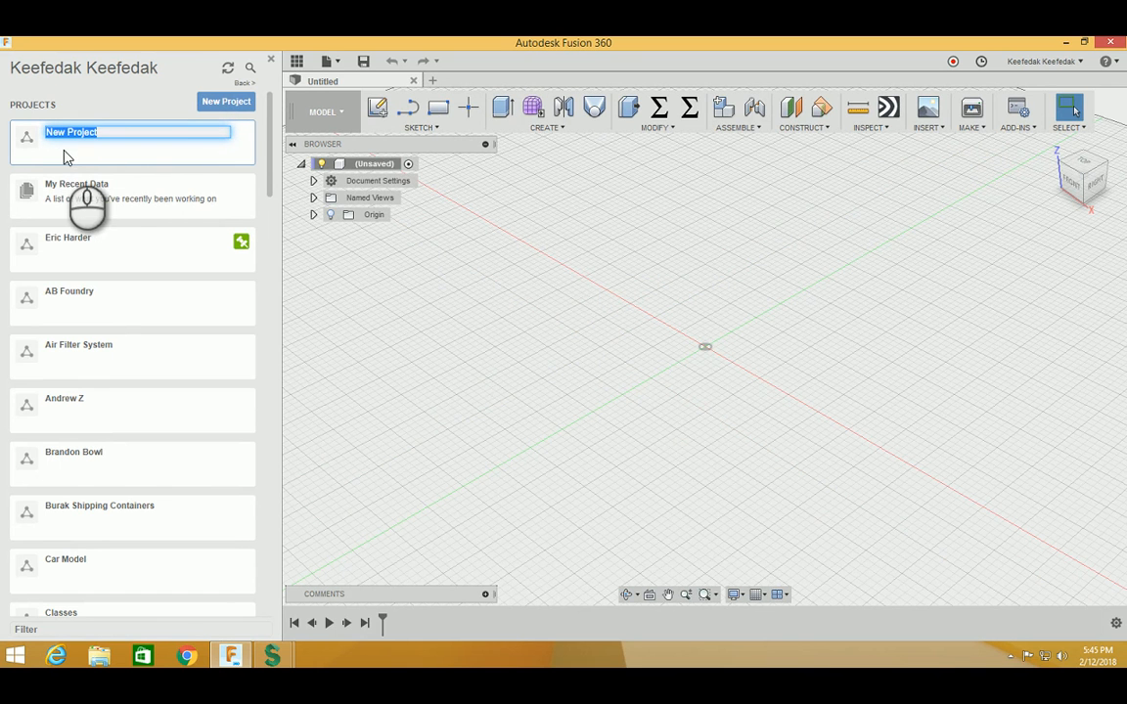
left_click(132, 135)
triple_click(132, 135)
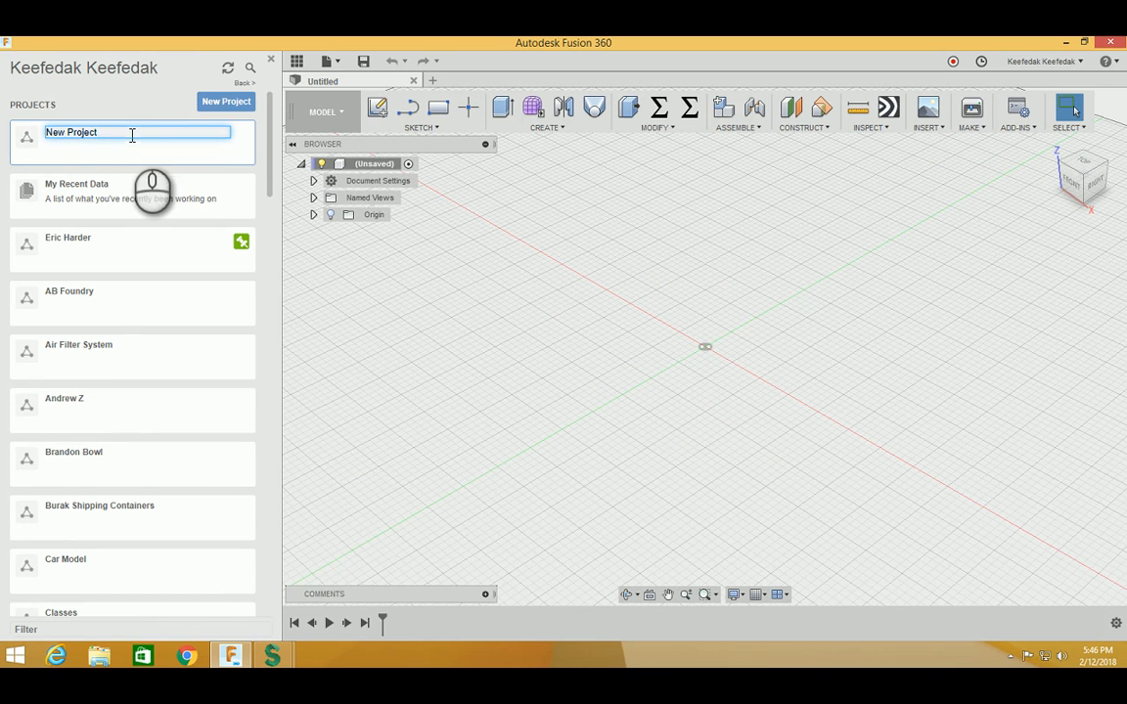
type("MultiC")
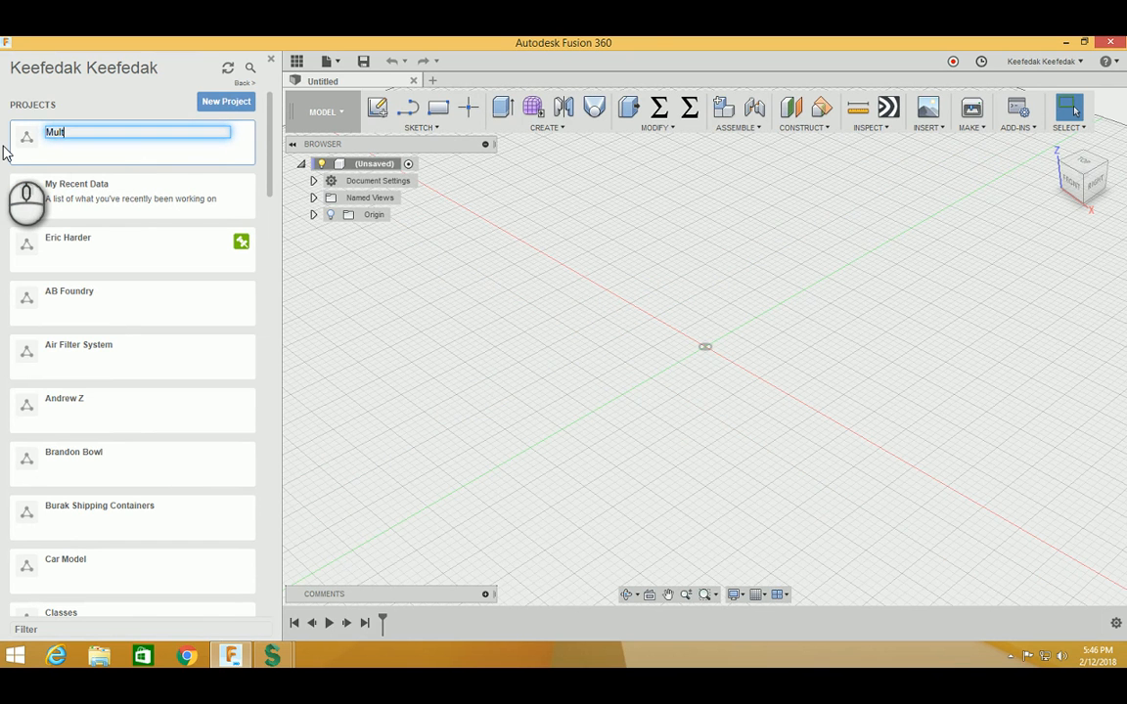
key("Return")
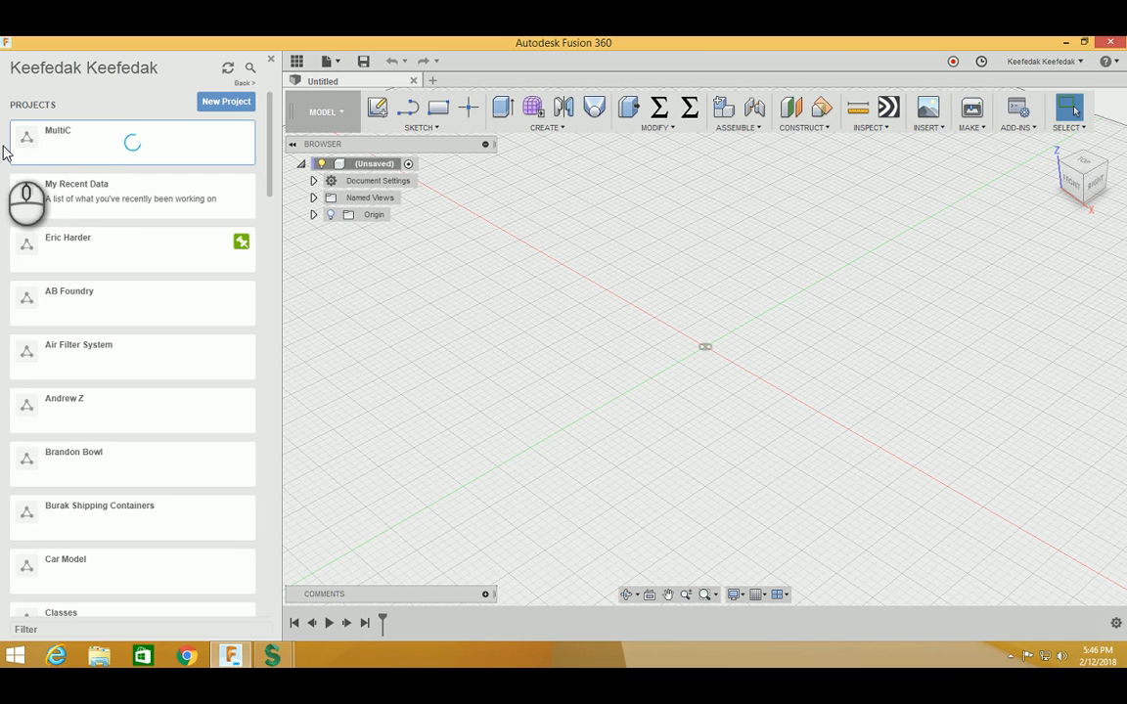
left_click(96, 144)
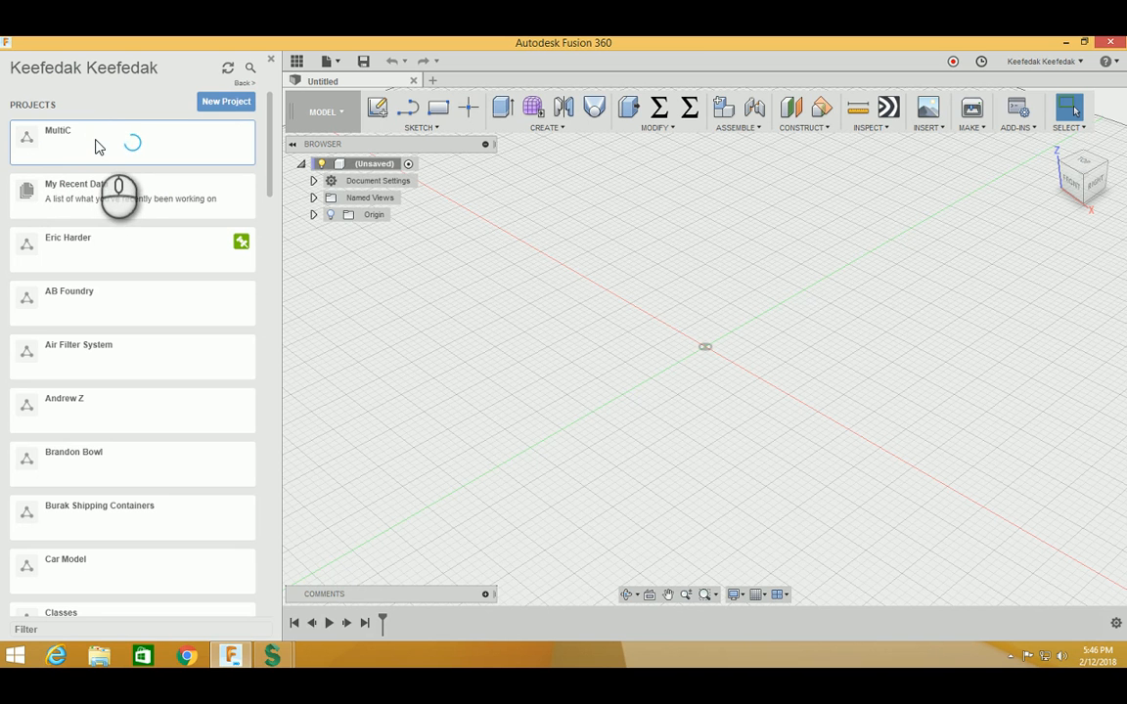
Step: Rename the MultiC project to MultiCam and open it
scroll(244, 244, "down", 5)
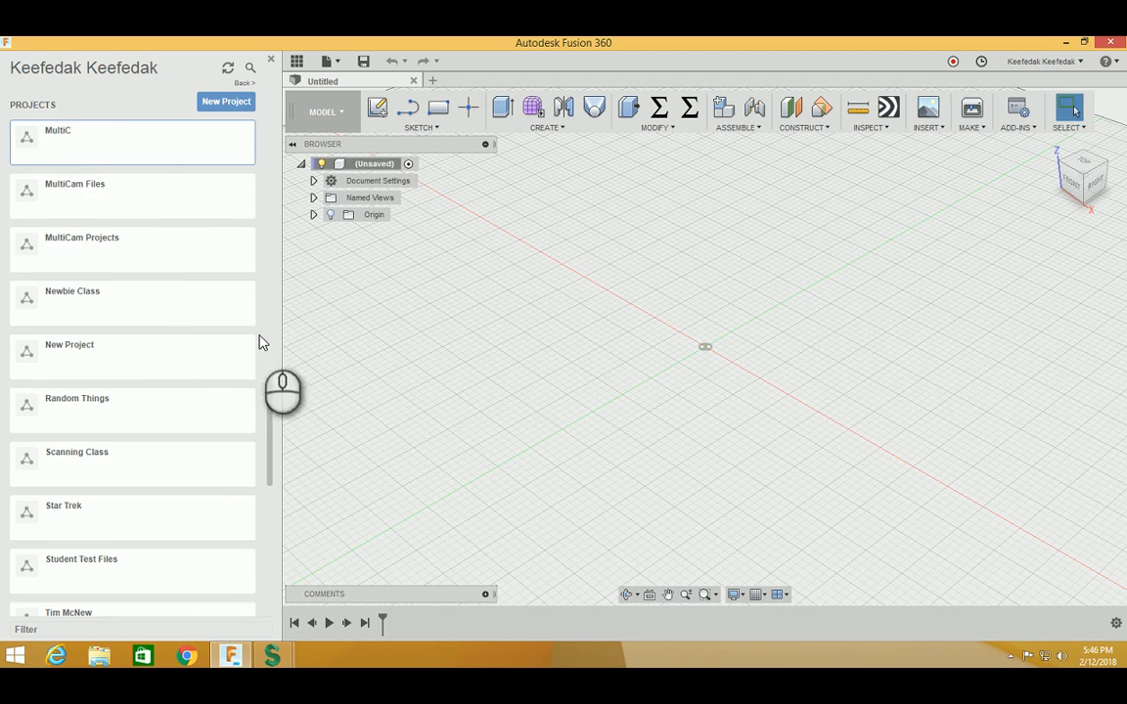
right_click(56, 134)
left_click(80, 140)
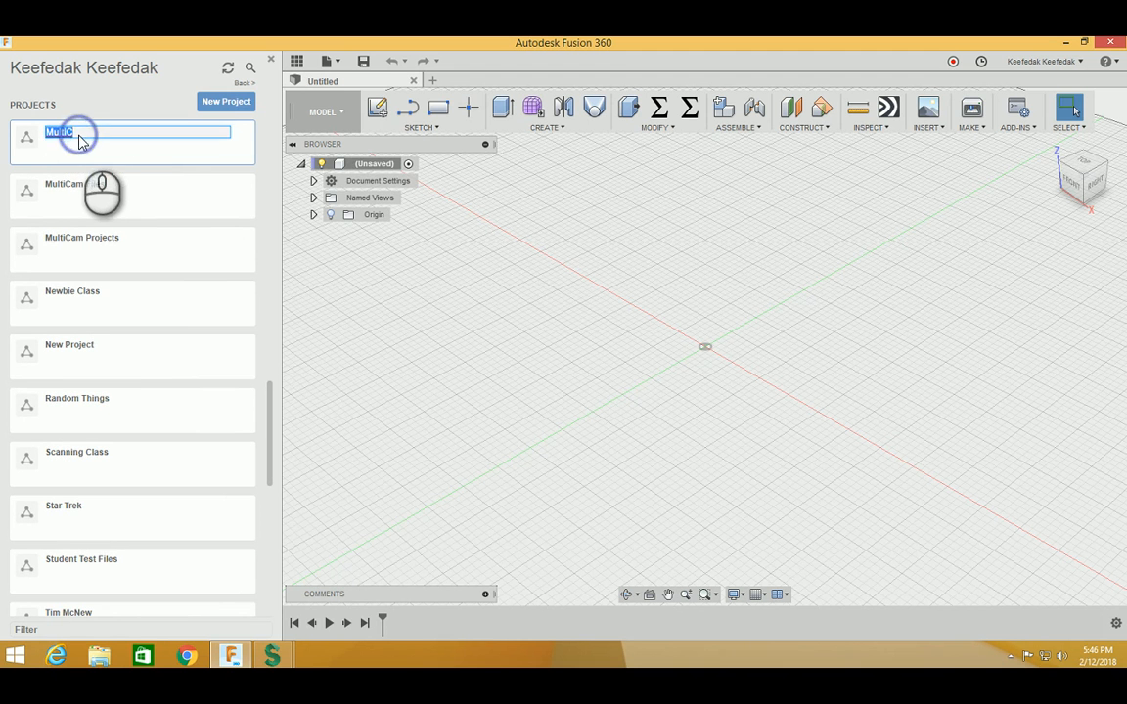
left_click(80, 132)
type("am")
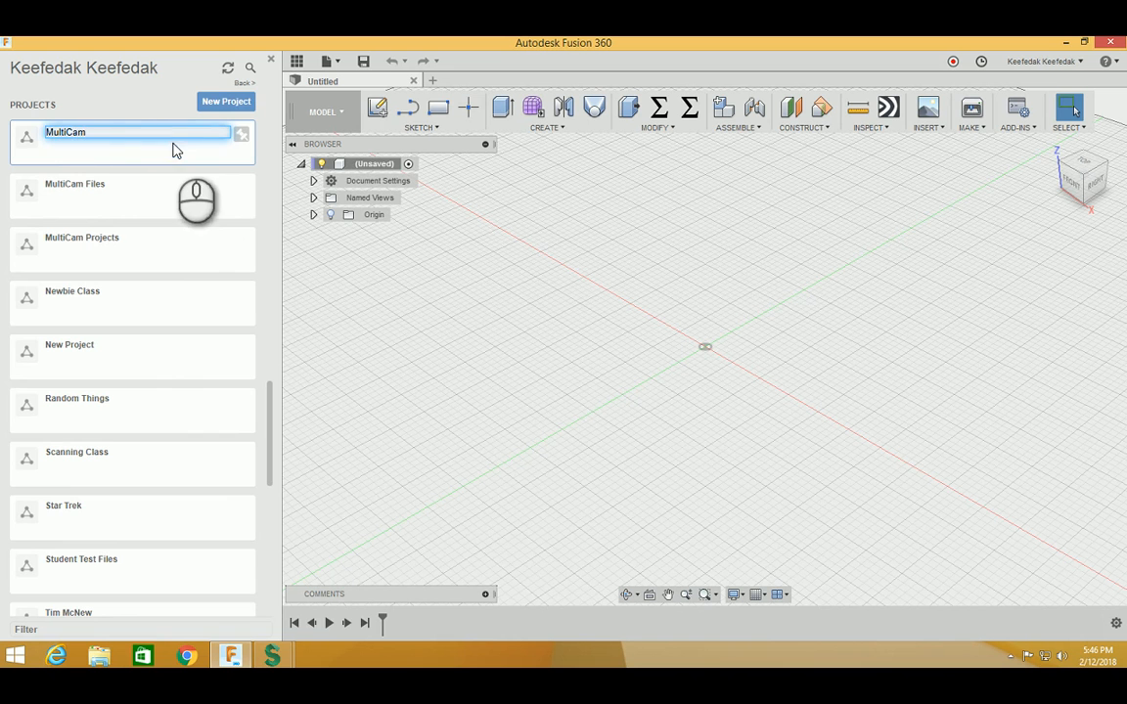
key("Return")
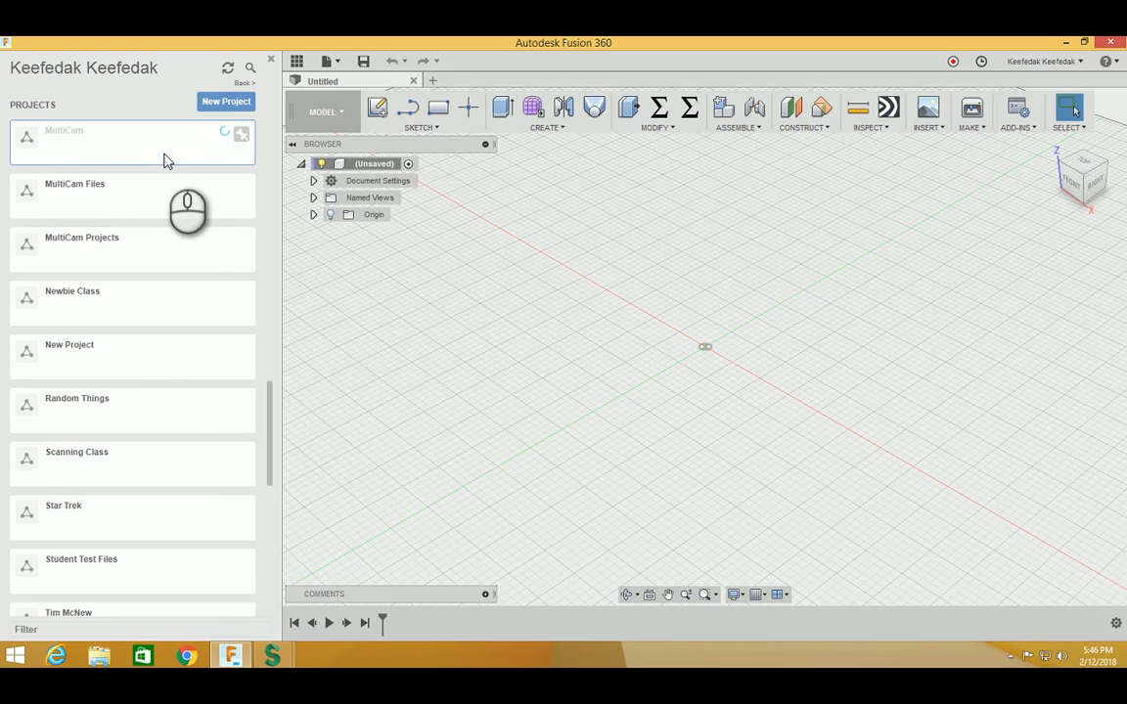
left_click(128, 144)
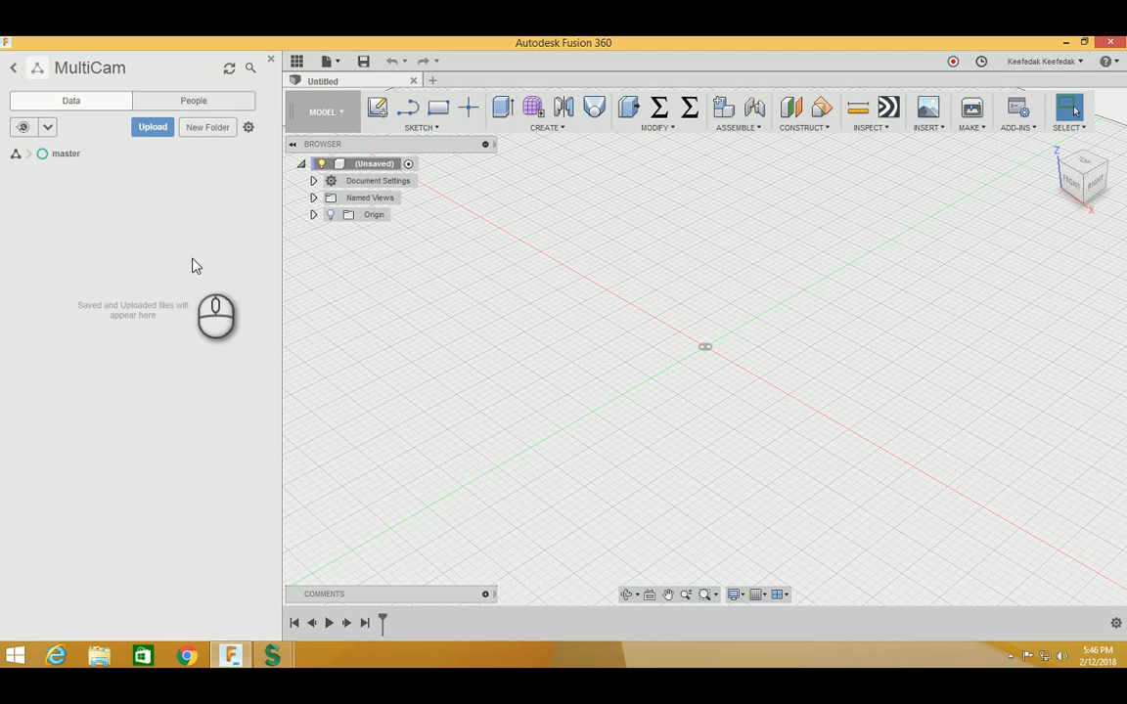
Step: Save the untitled design as Test File in the MultiCam project and hide the data panel
left_click(363, 63)
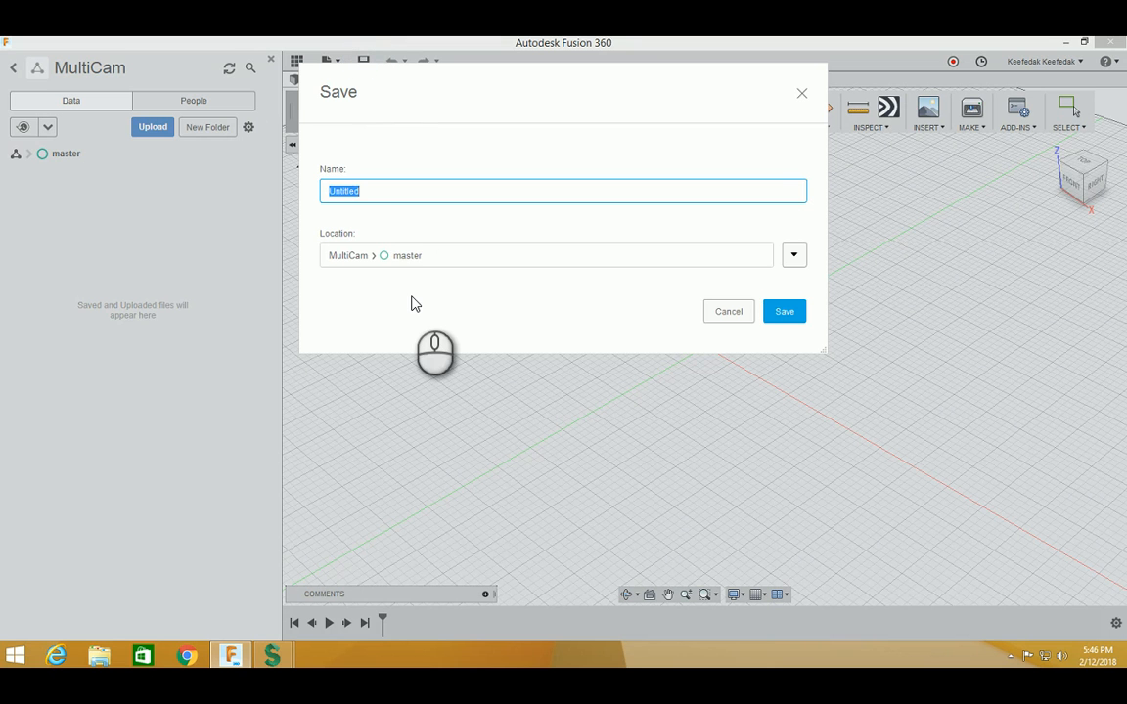
type("Test File")
left_click(787, 311)
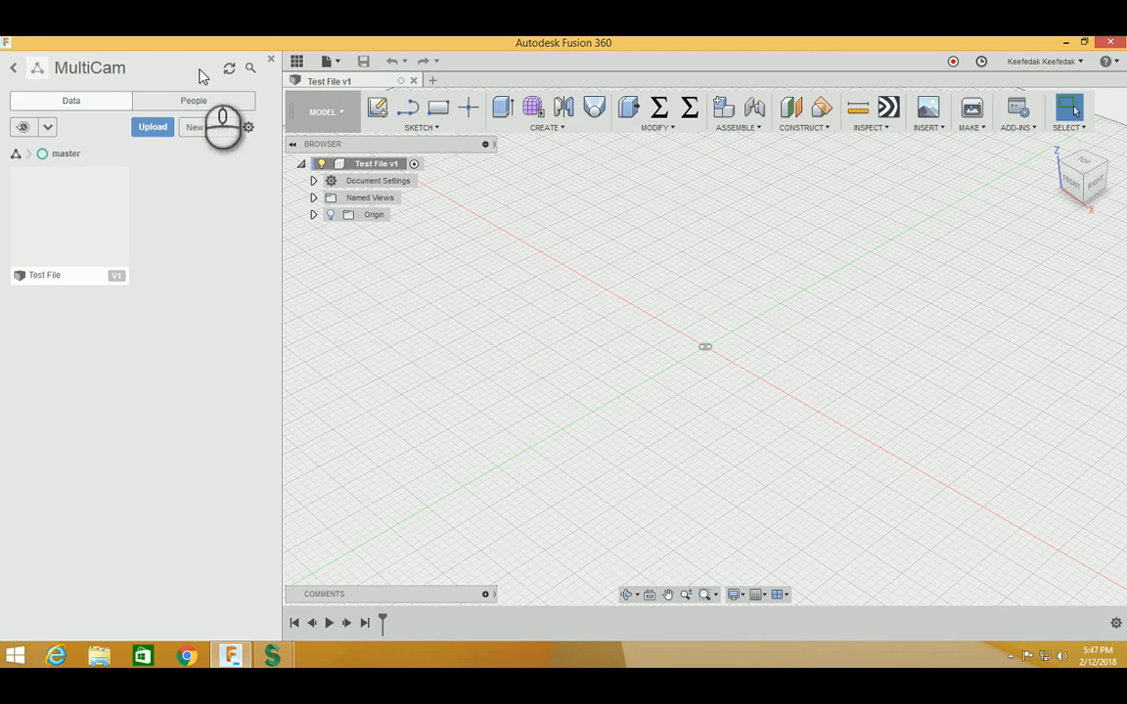
left_click(272, 61)
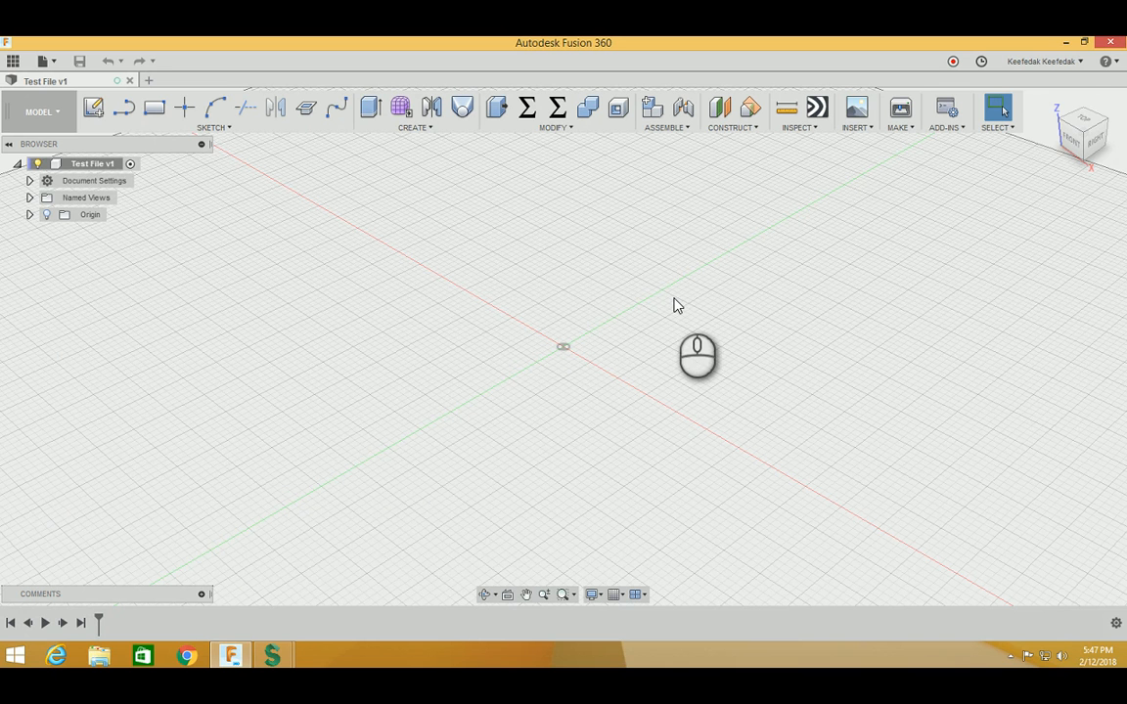
Step: Review the general preferences, including the choices for the default modeling orientation
left_click(1061, 61)
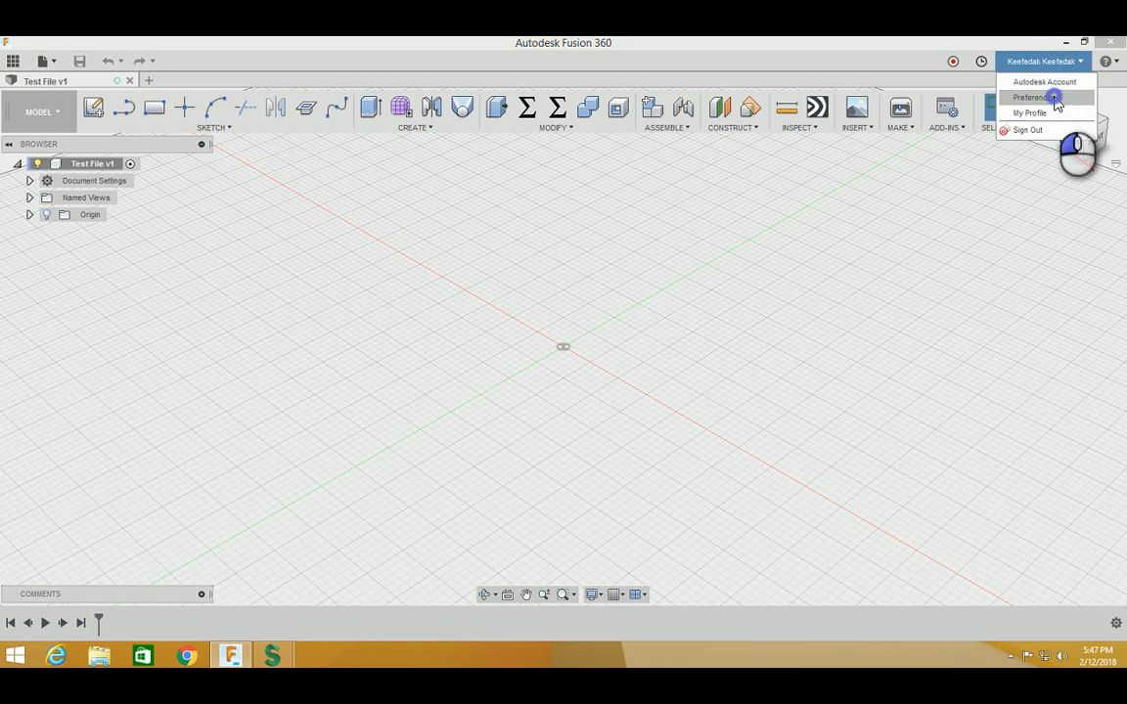
left_click(1054, 98)
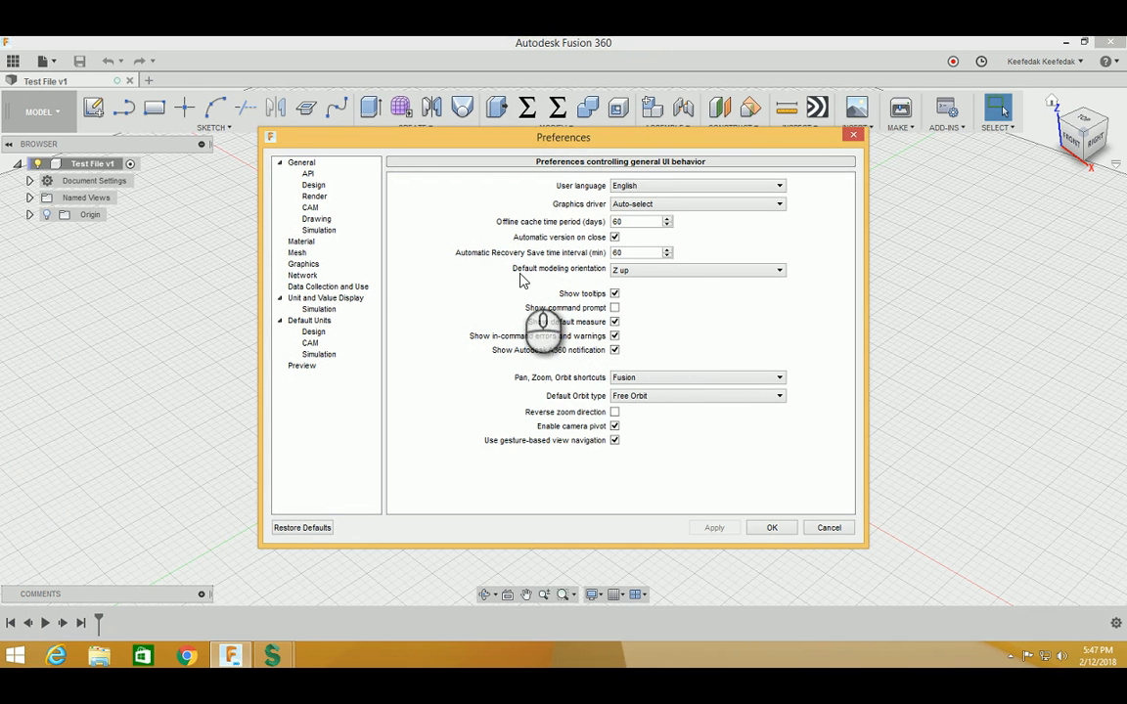
left_click(853, 135)
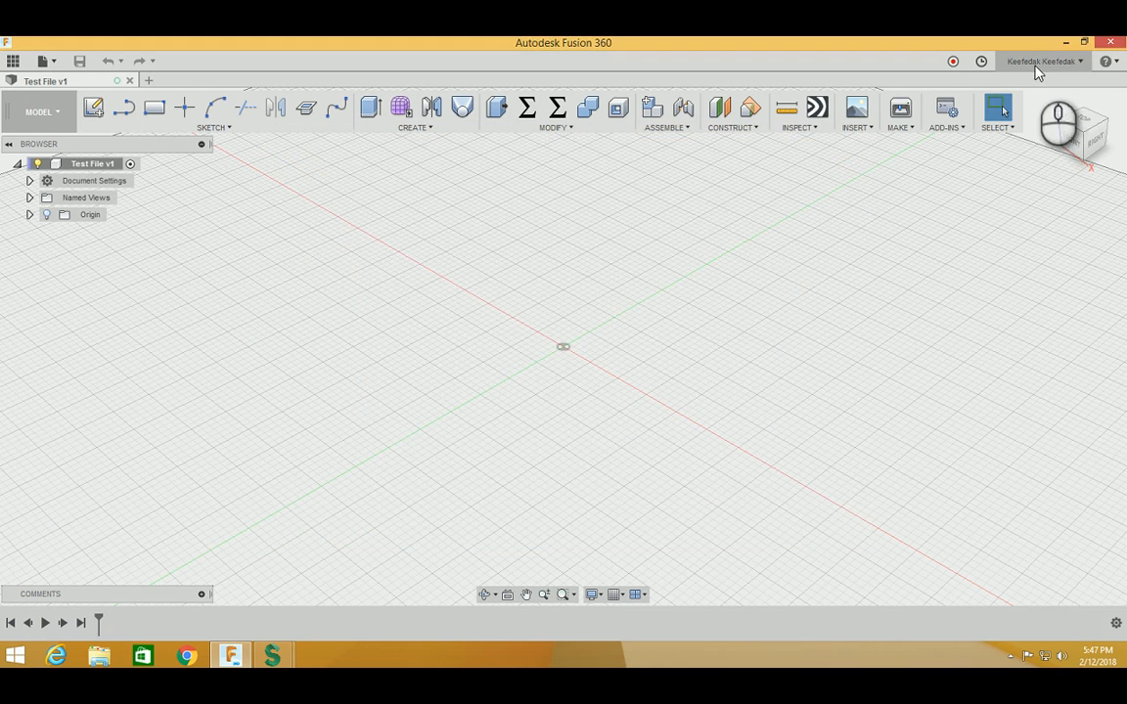
left_click(1039, 56)
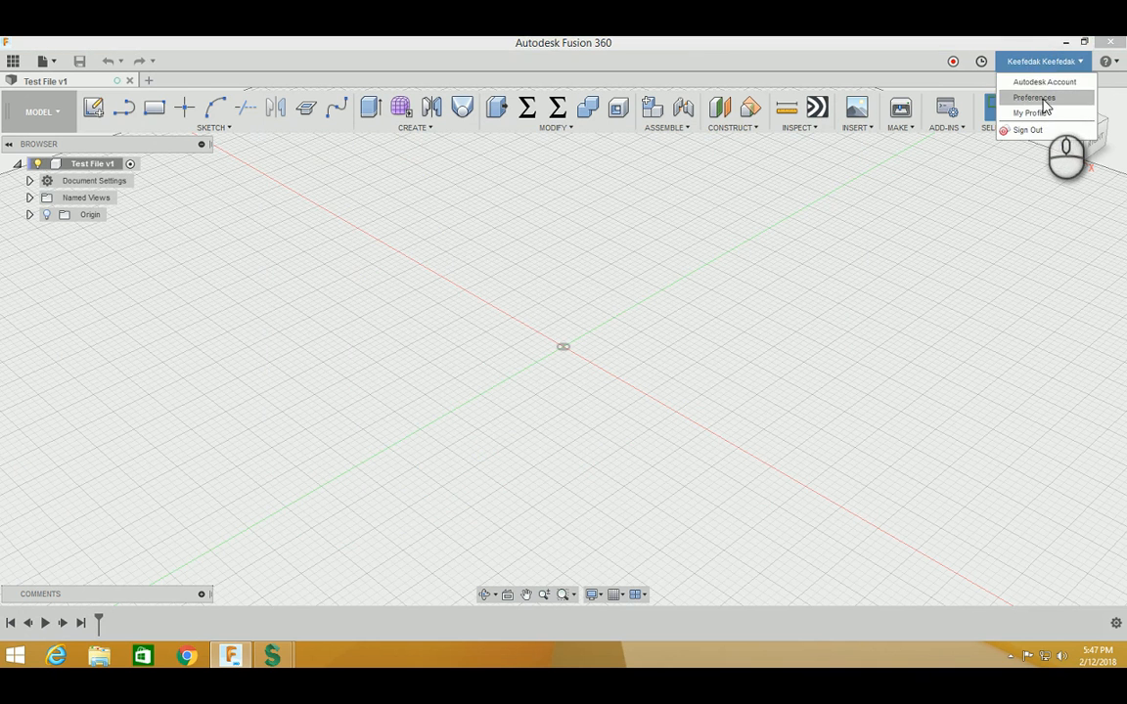
left_click(1044, 100)
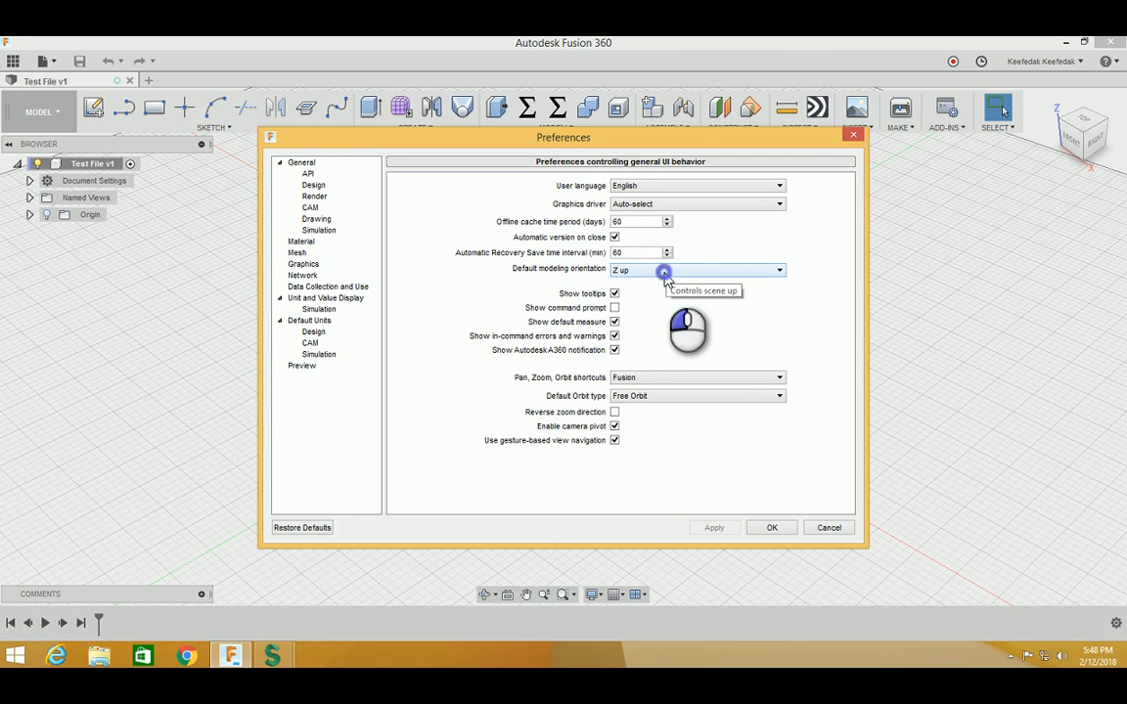
left_click(665, 273)
left_click(665, 273)
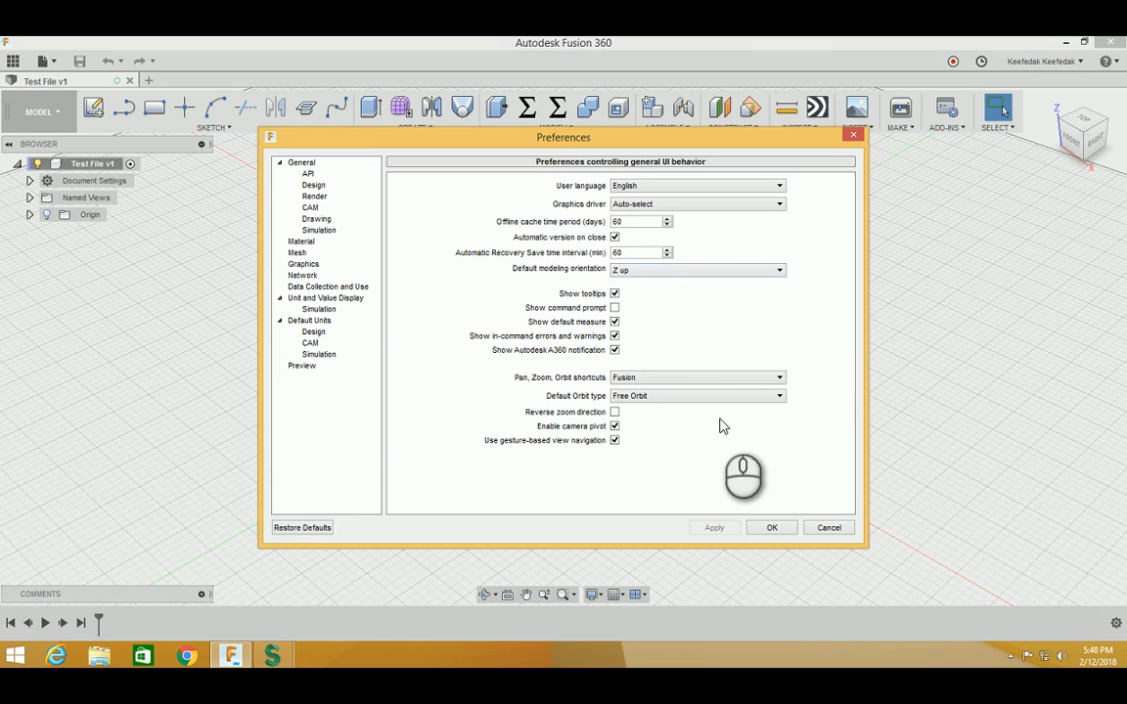
Step: Review the general Design and CAM preferences and the default units for new designs and toolpaths, and close the preferences
left_click(315, 187)
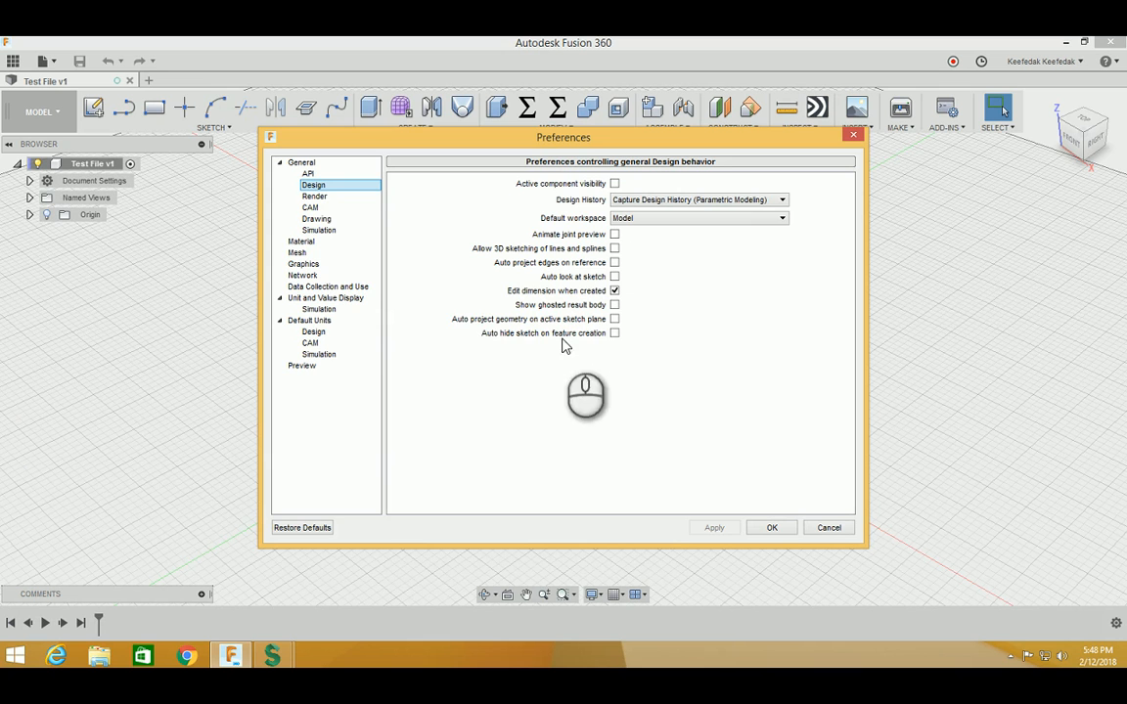
left_click(326, 211)
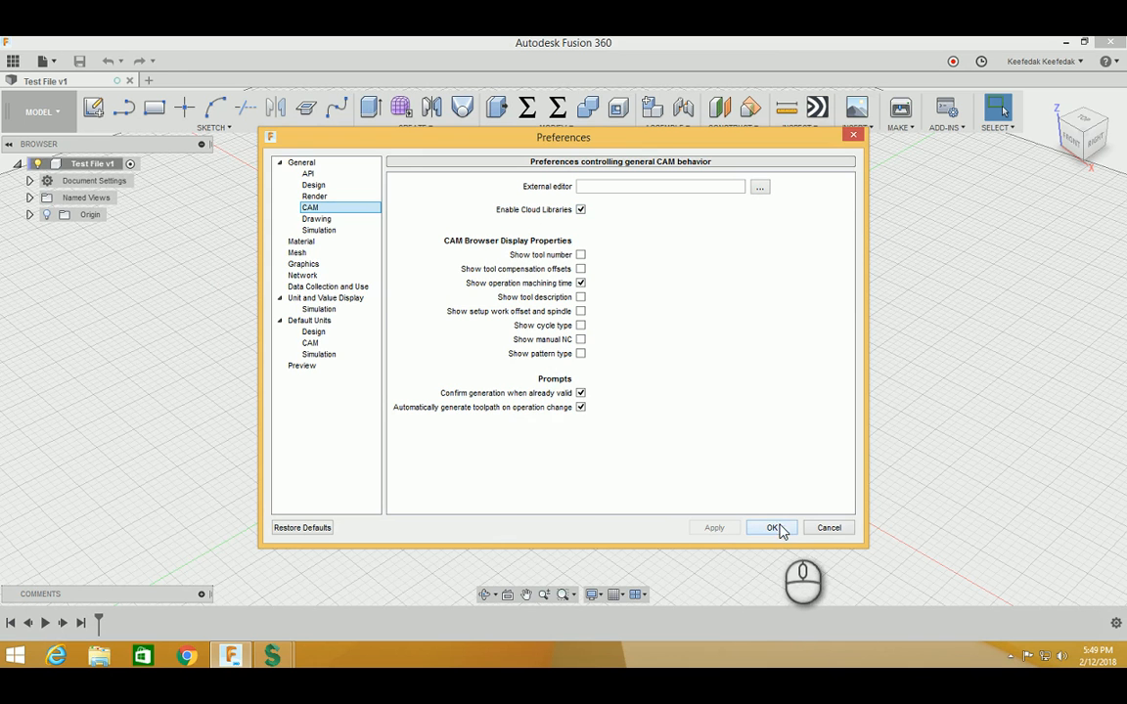
left_click(315, 332)
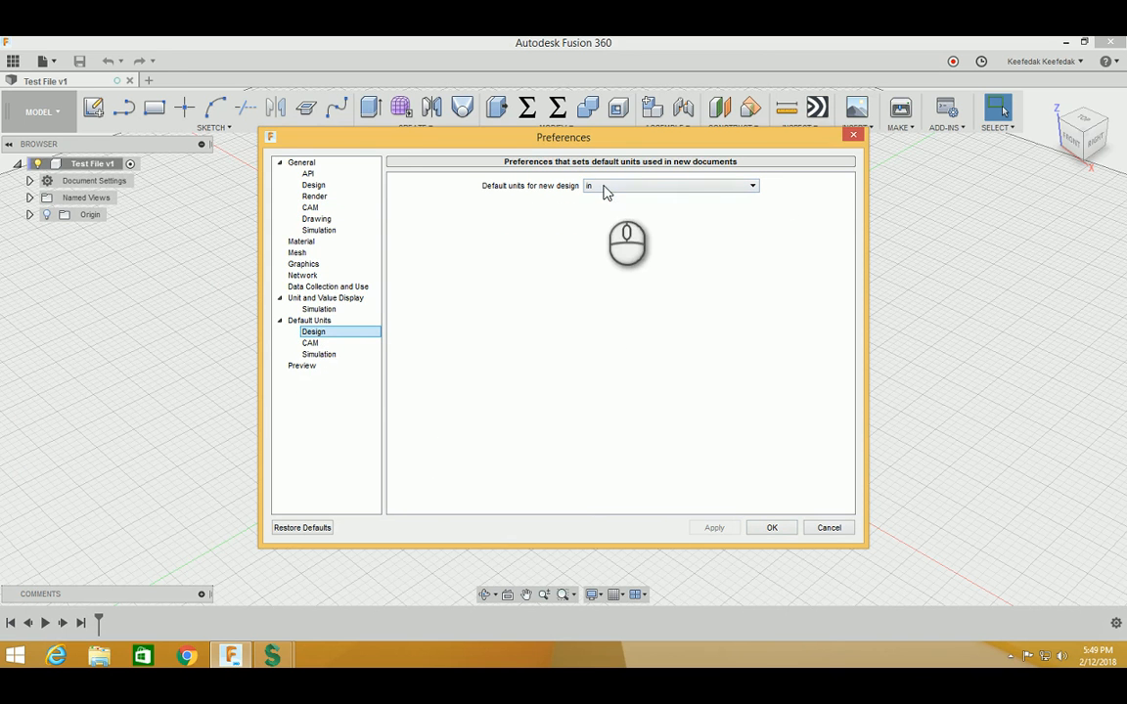
left_click(311, 344)
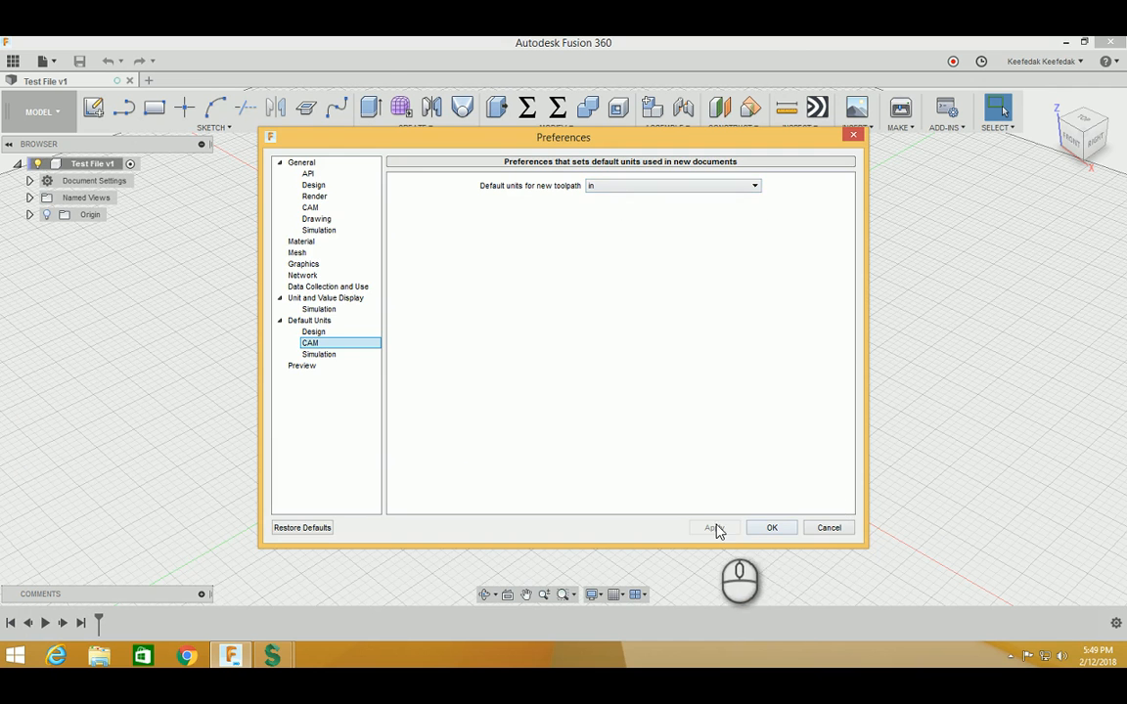
left_click(758, 529)
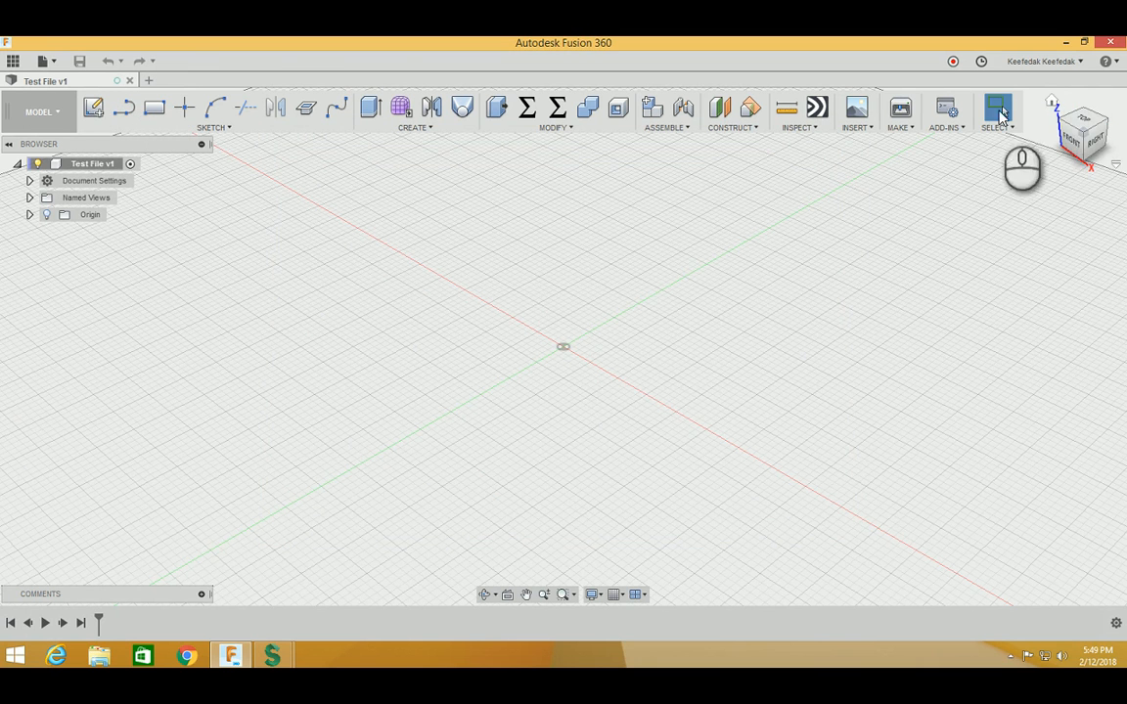
Step: Start a second, untitled design and close it again to return to Test File
left_click(148, 82)
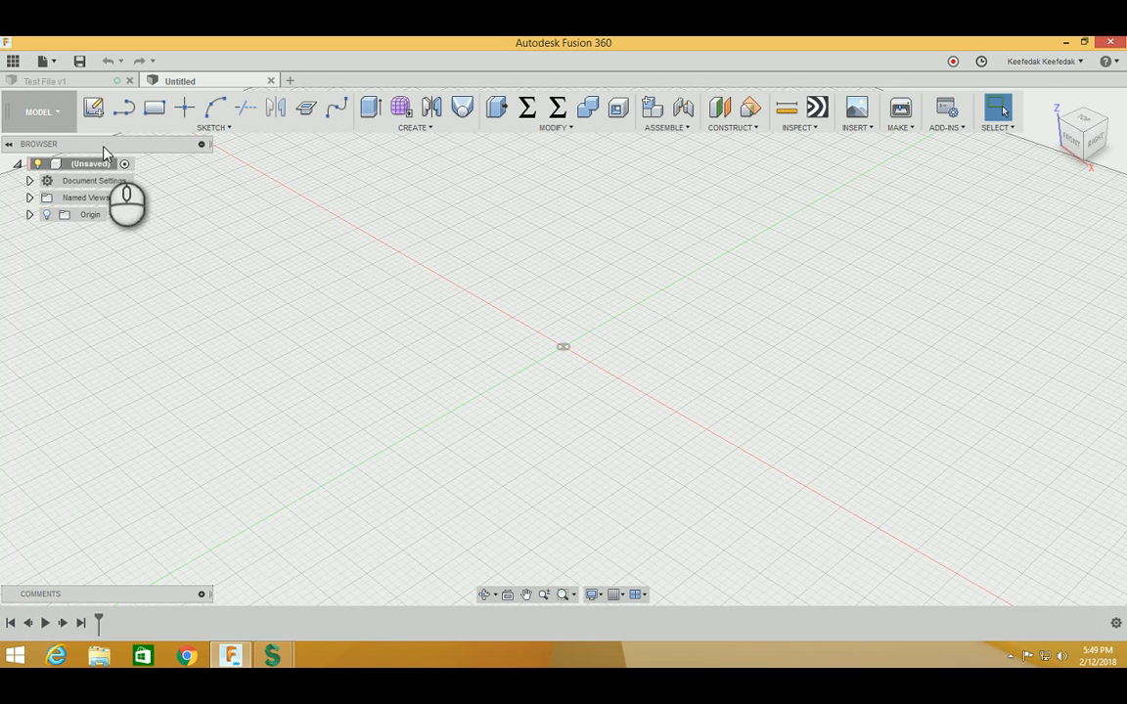
left_click(271, 81)
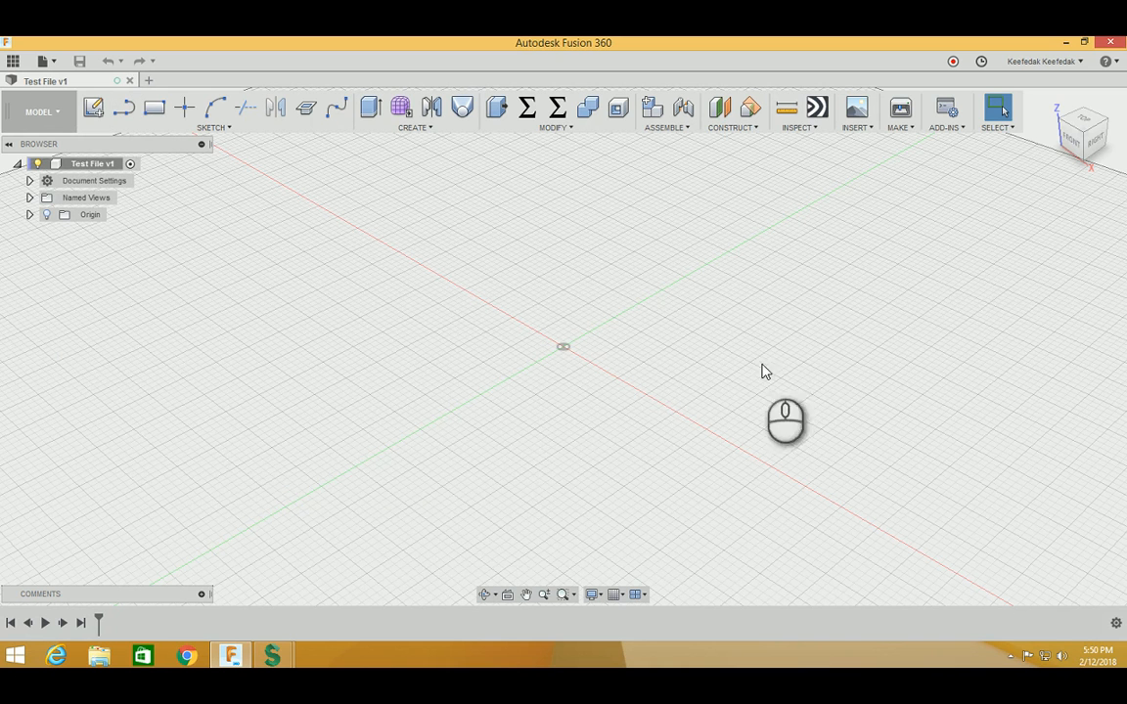
left_click(907, 378)
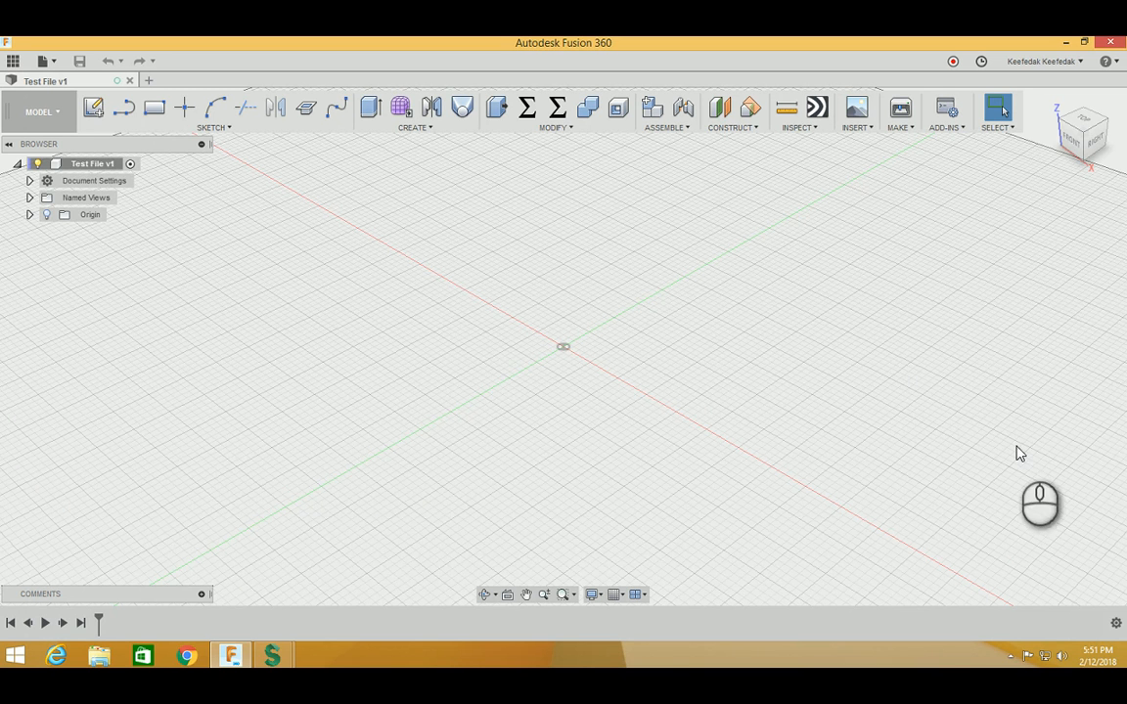
Step: Examine the modelling grid from above by panning and zooming, orbit it in 3D, and return to the home view
left_click(1082, 122)
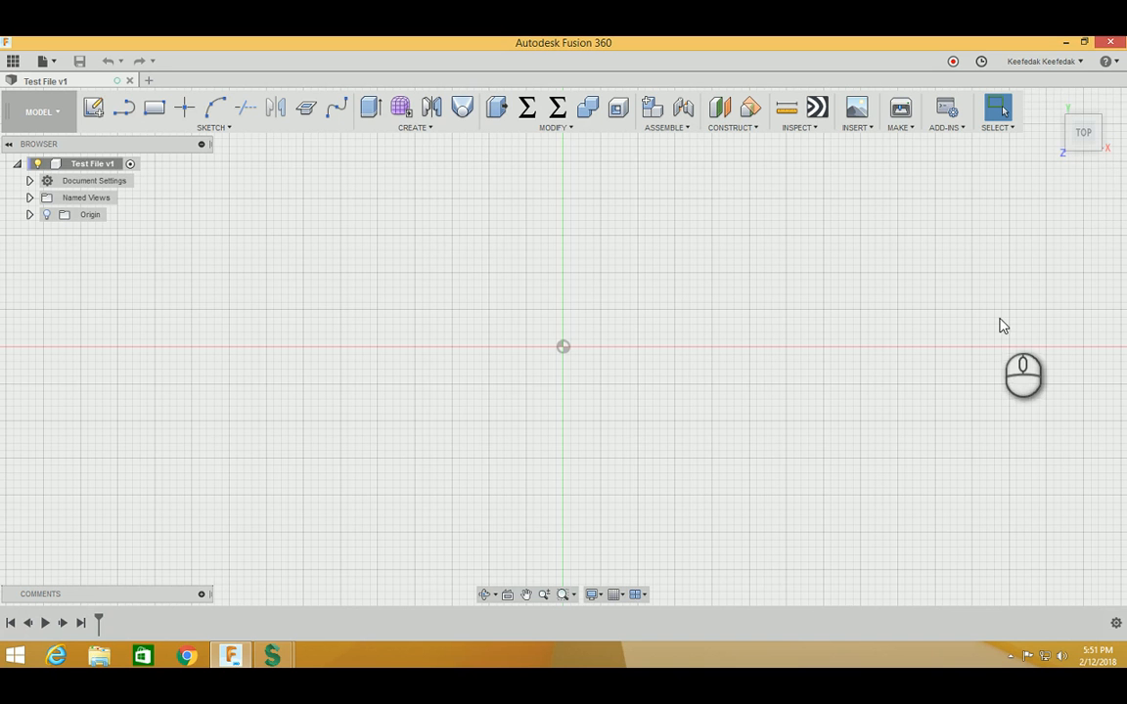
middle_click_drag(998, 325, 695, 416)
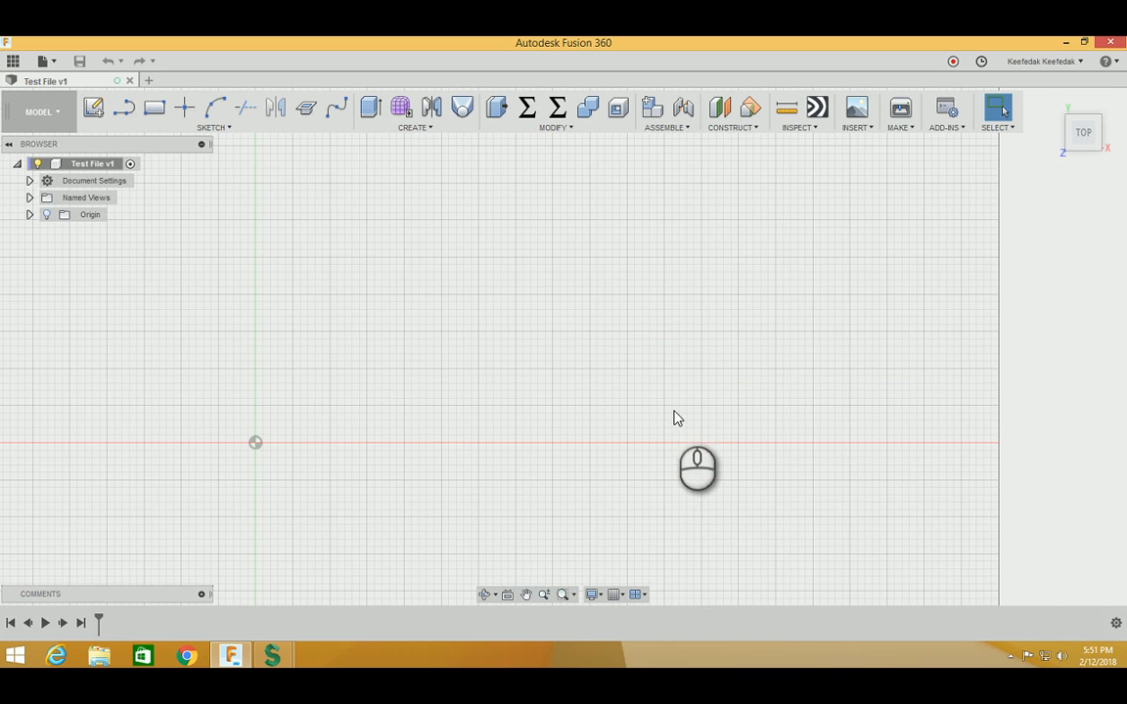
middle_click_drag(414, 397, 707, 324)
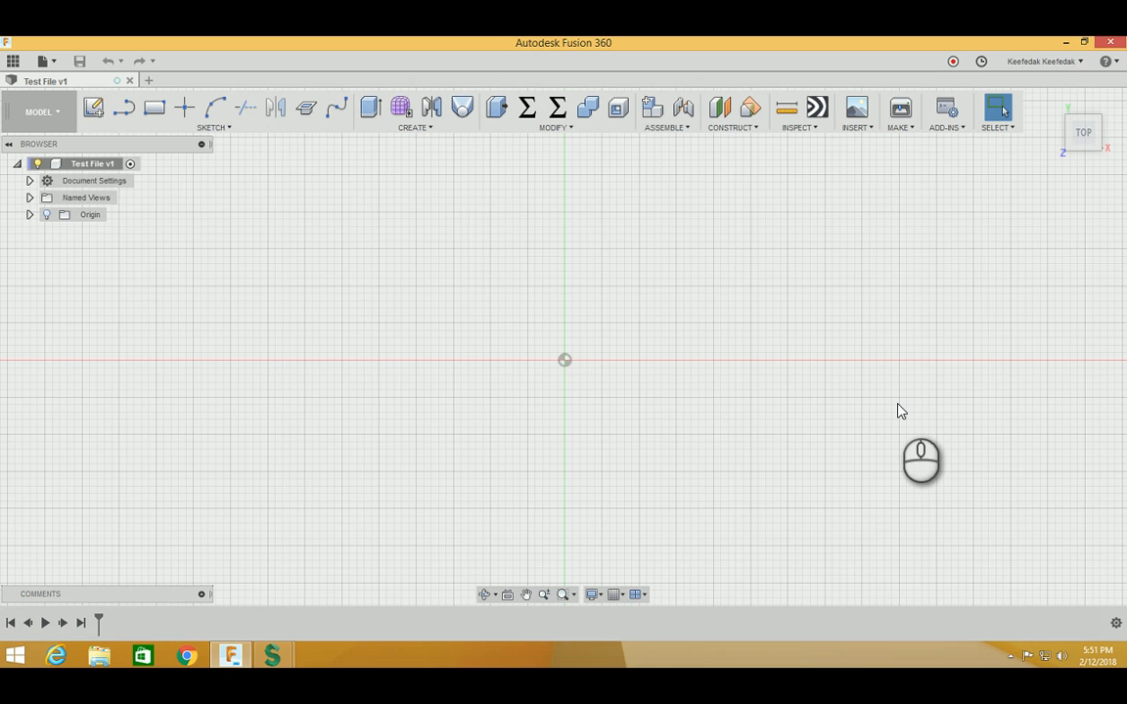
scroll(901, 410, "down", 3)
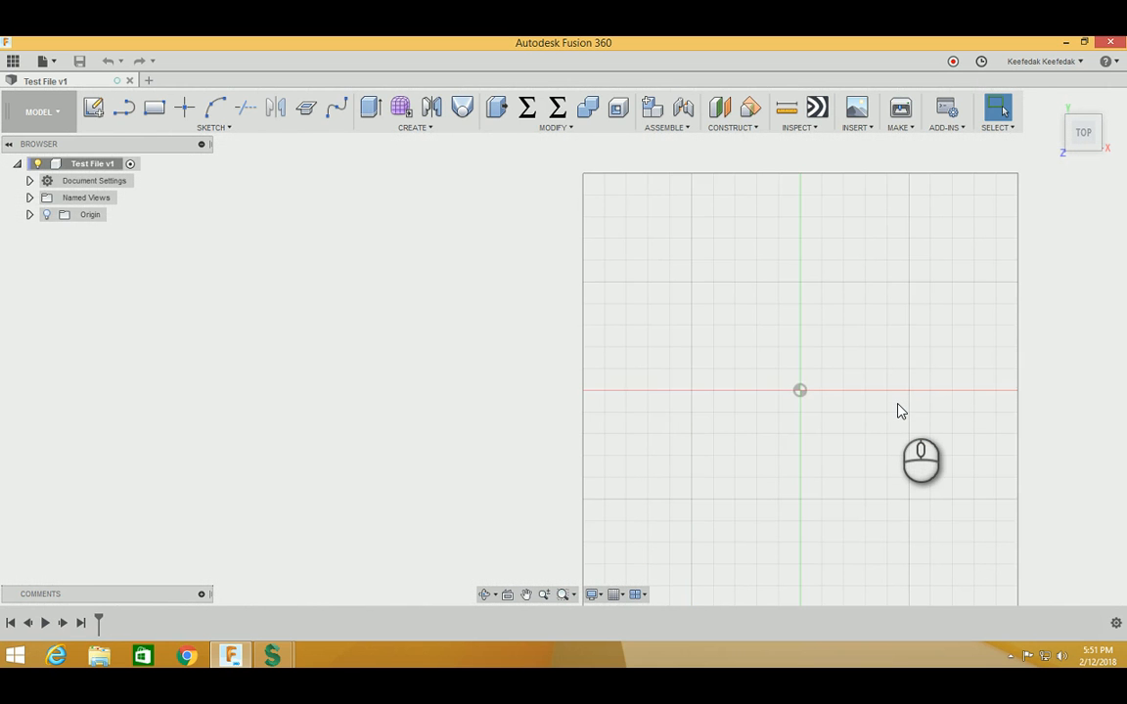
scroll(901, 411, "up", 5)
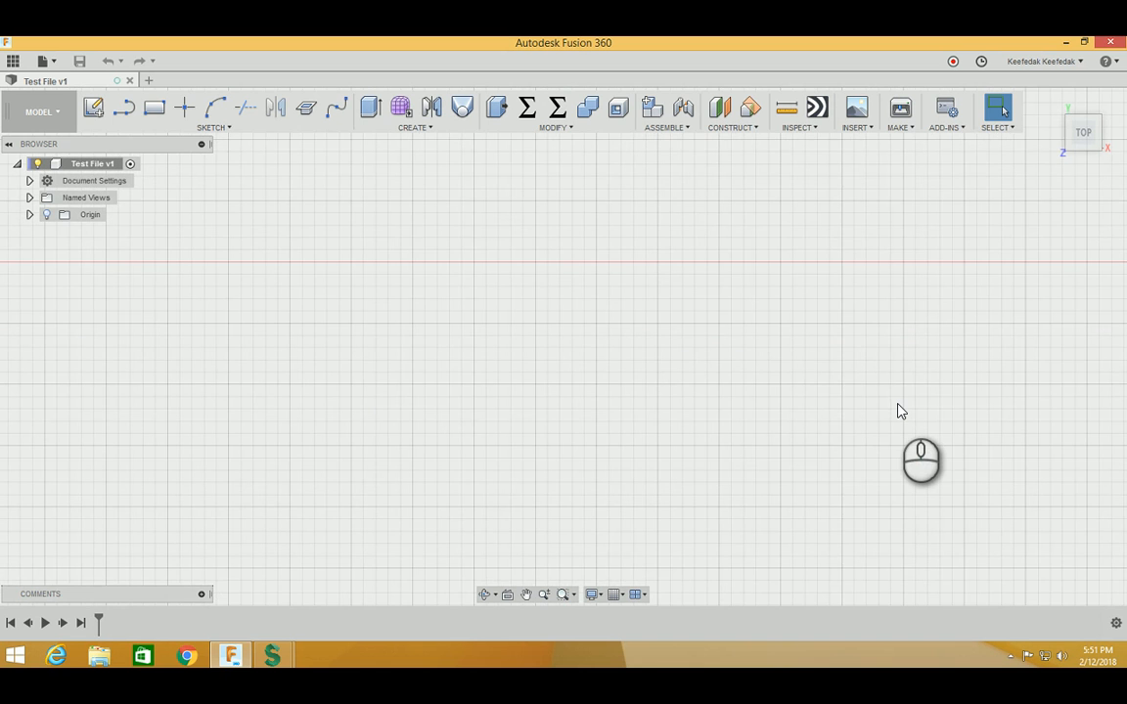
scroll(900, 410, "down", 4)
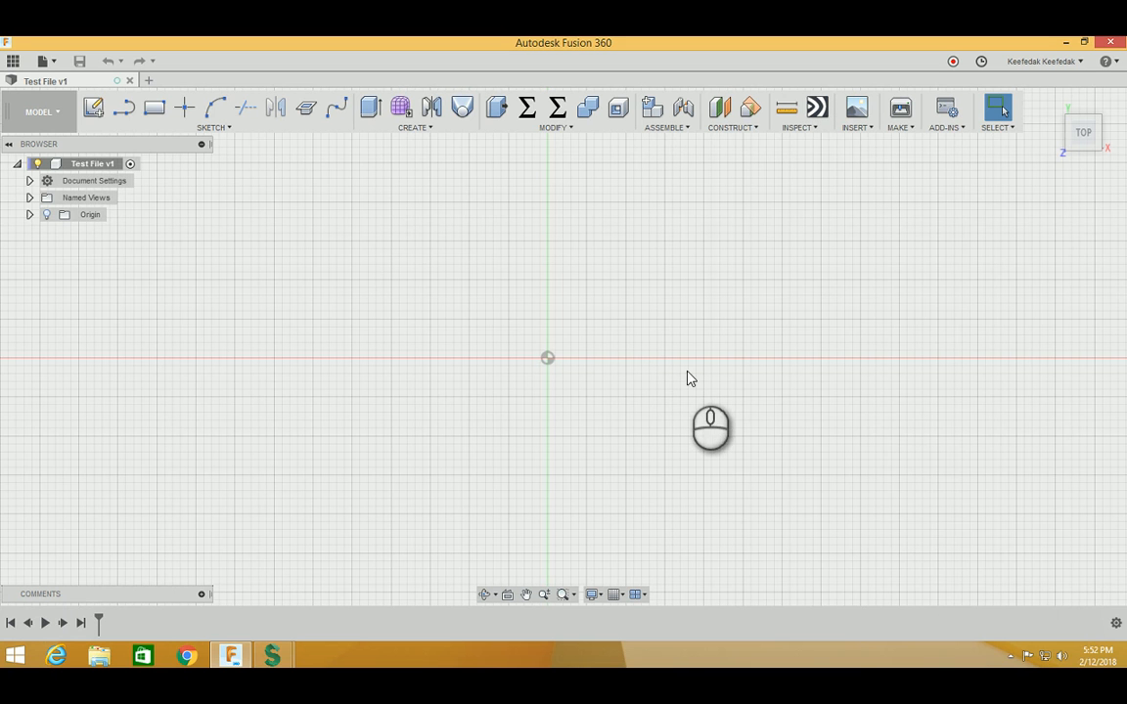
mouse_move(689, 377)
middle_mouse_down()
mouse_move(408, 399)
mouse_move(709, 440)
mouse_move(717, 259)
mouse_move(723, 399)
mouse_move(744, 349)
mouse_move(688, 377)
middle_mouse_up()
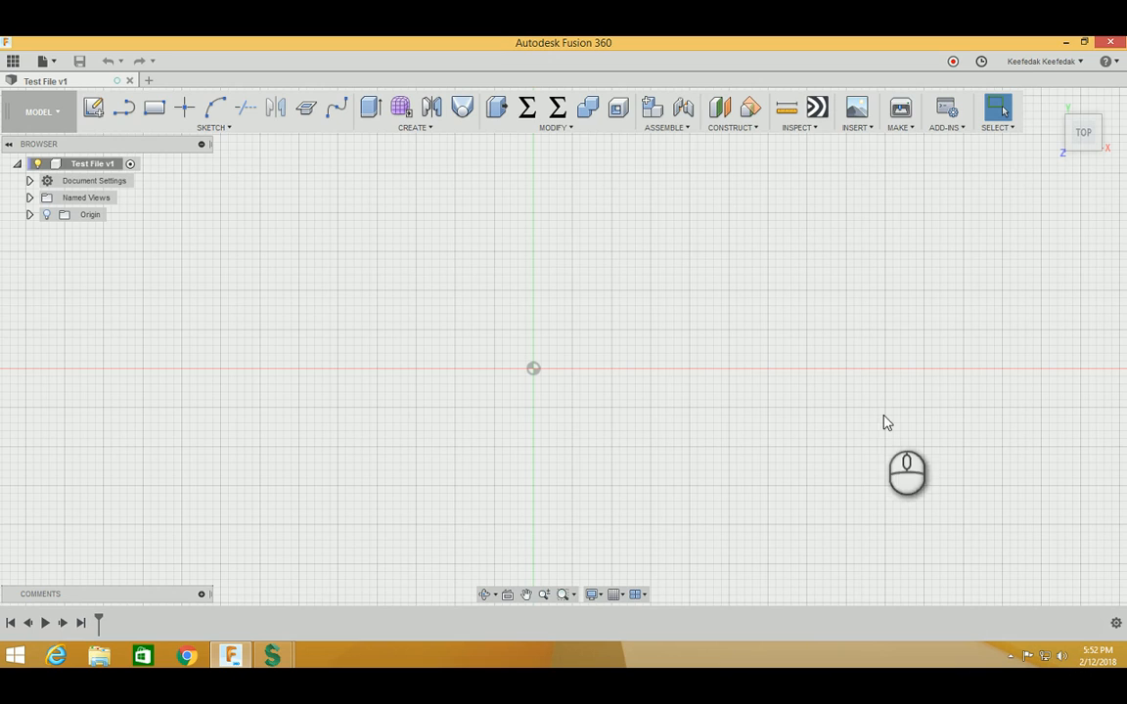
middle_click_drag(882, 419, 848, 334, "shift")
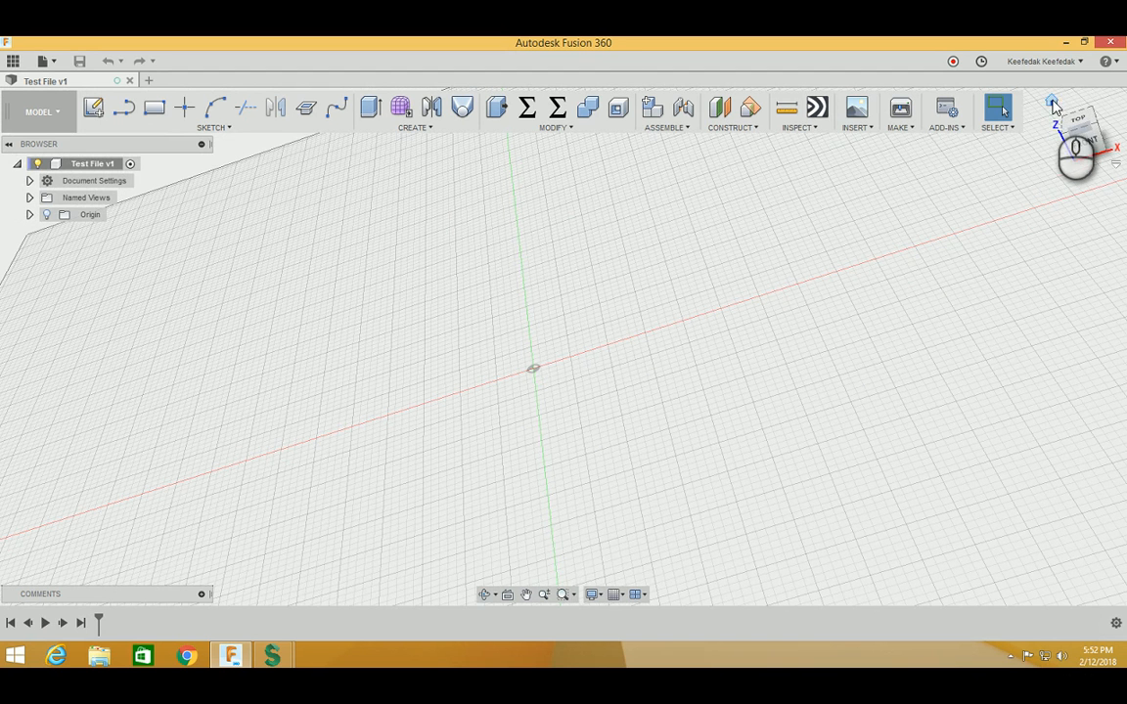
left_click(1051, 103)
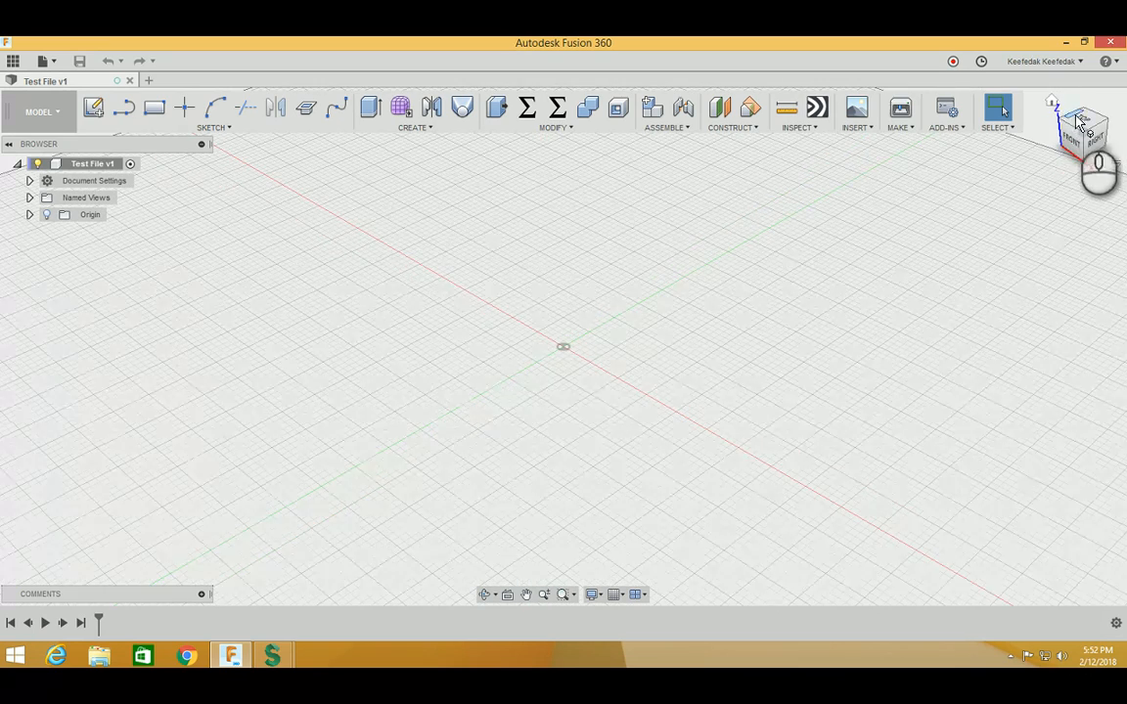
Step: Sketch a two-point rectangle about 6.64 in wide on the horizontal XY plane, with its lower-left corner at the origin
left_click(1082, 117)
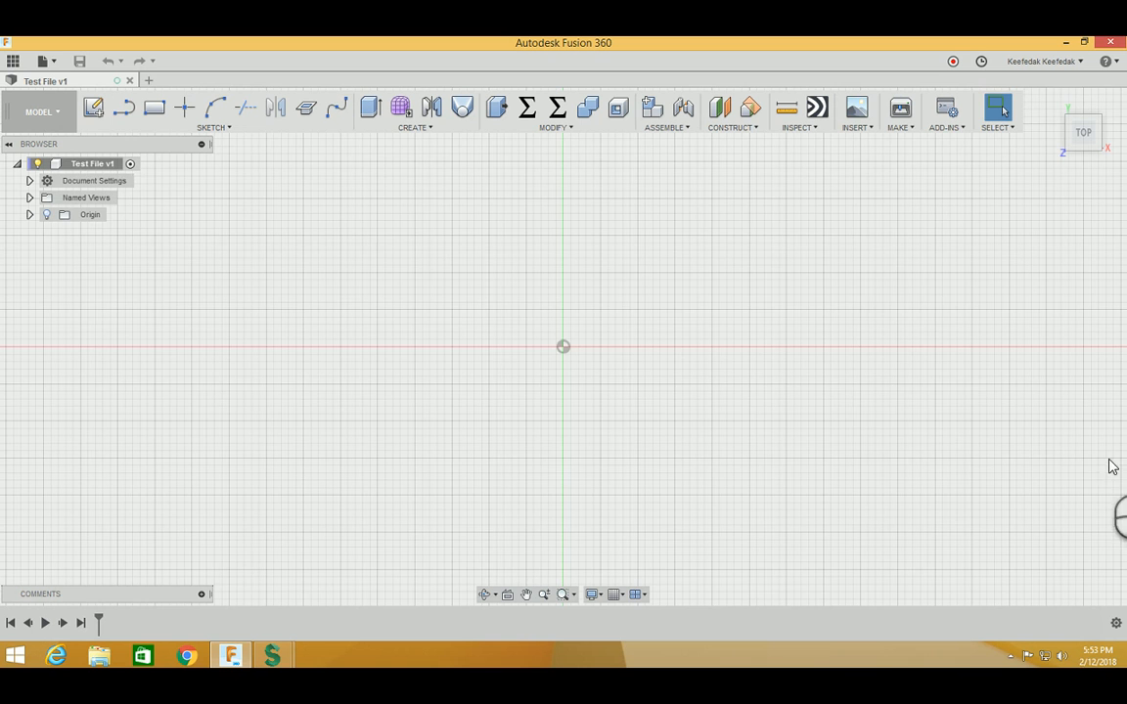
middle_click_drag(938, 327, 649, 463)
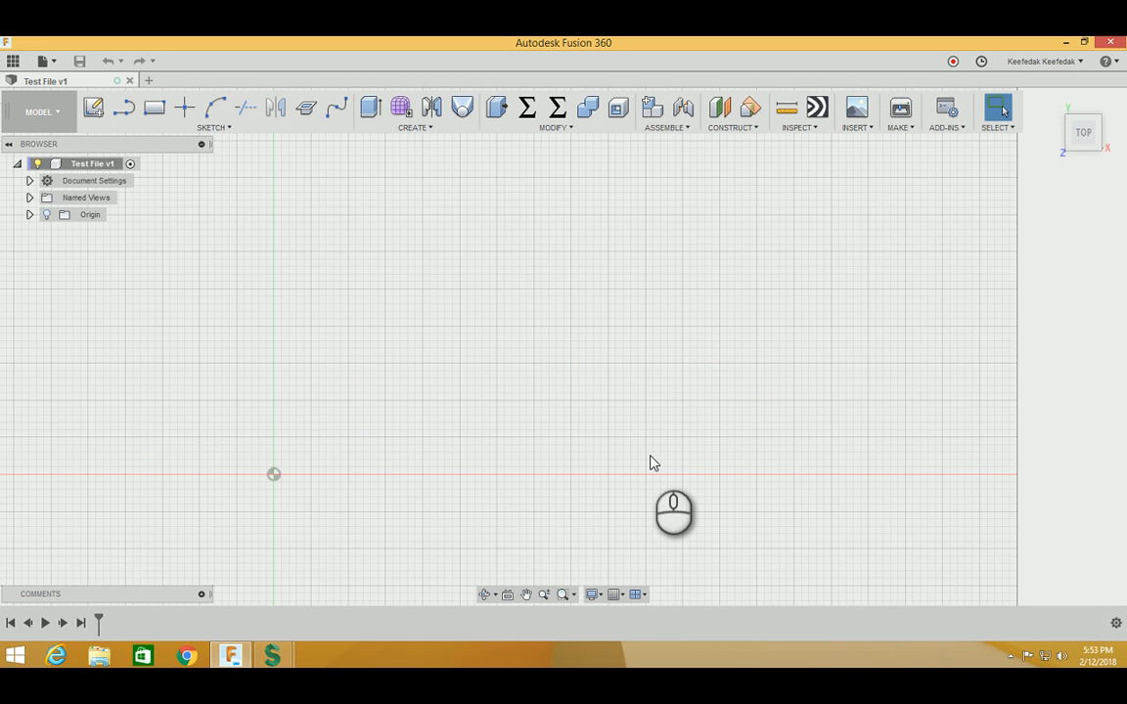
key("r")
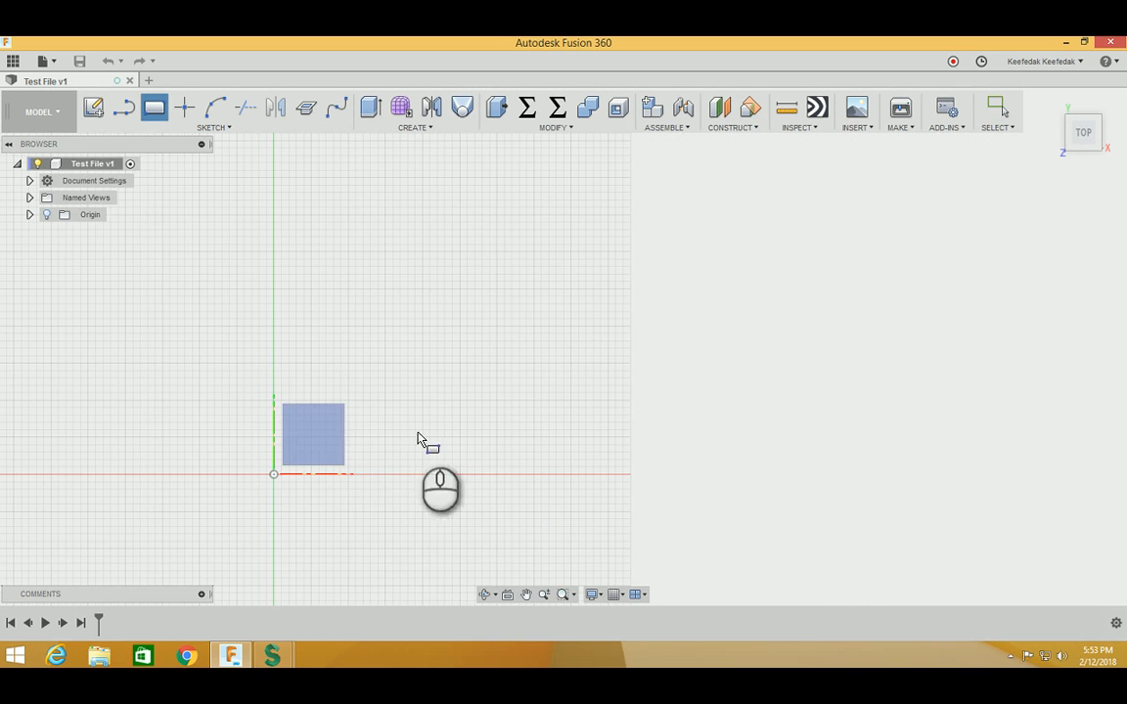
left_click(313, 447)
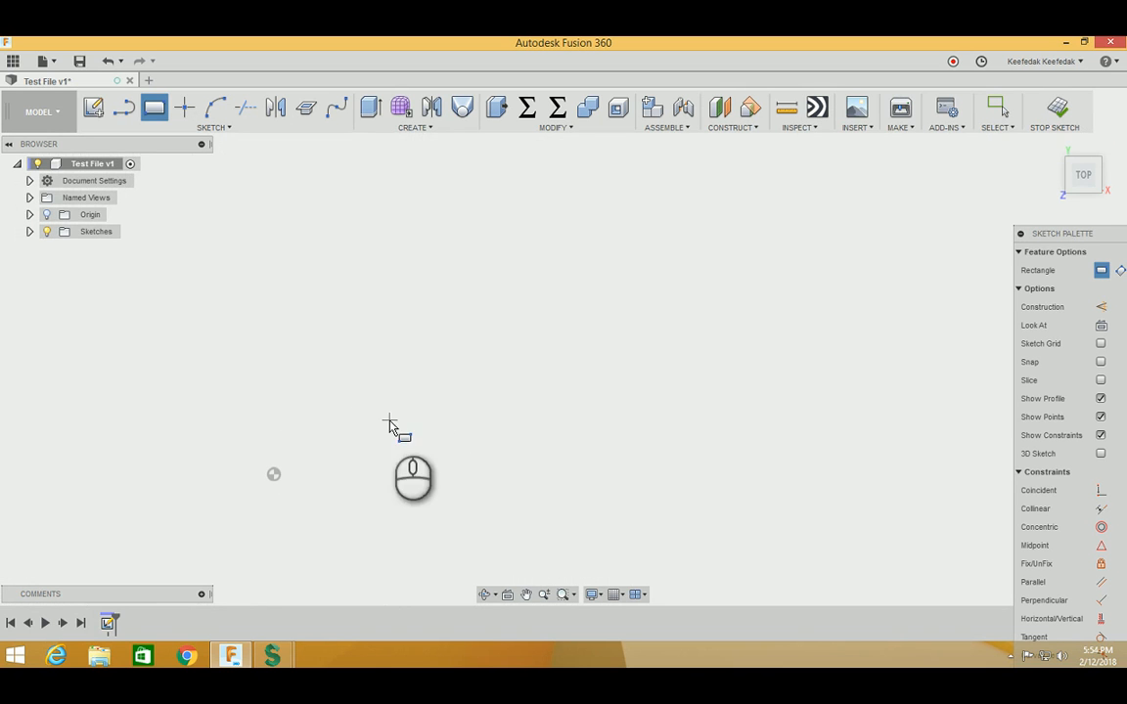
left_click(275, 481)
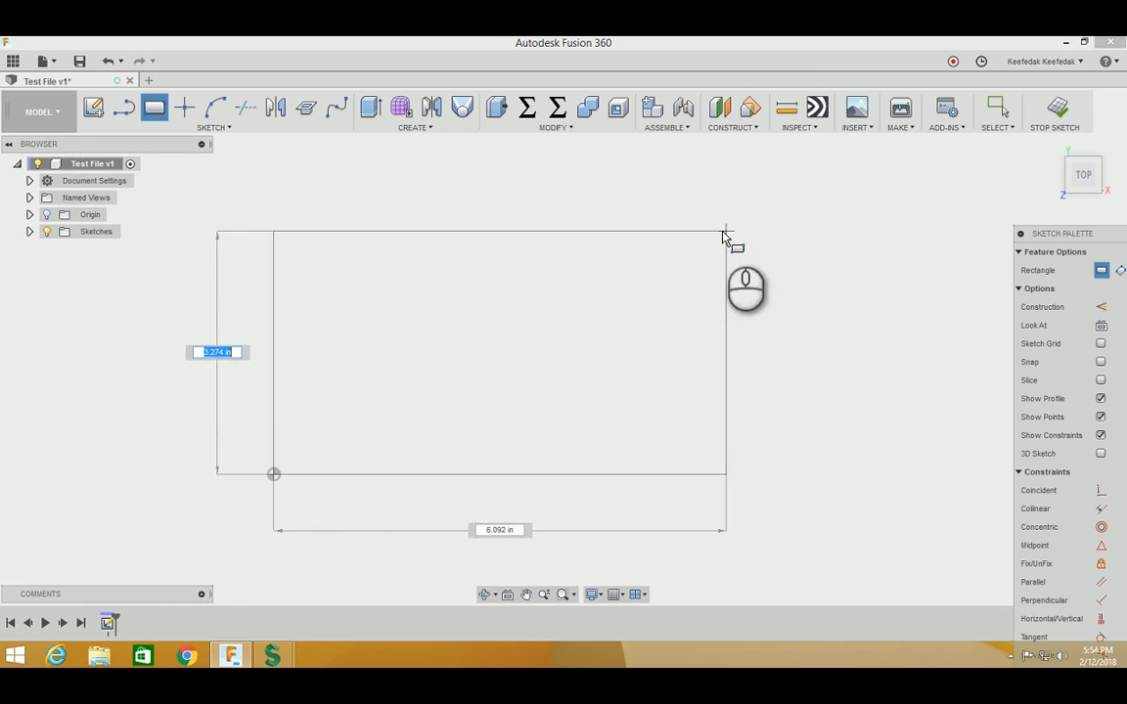
left_click(766, 201)
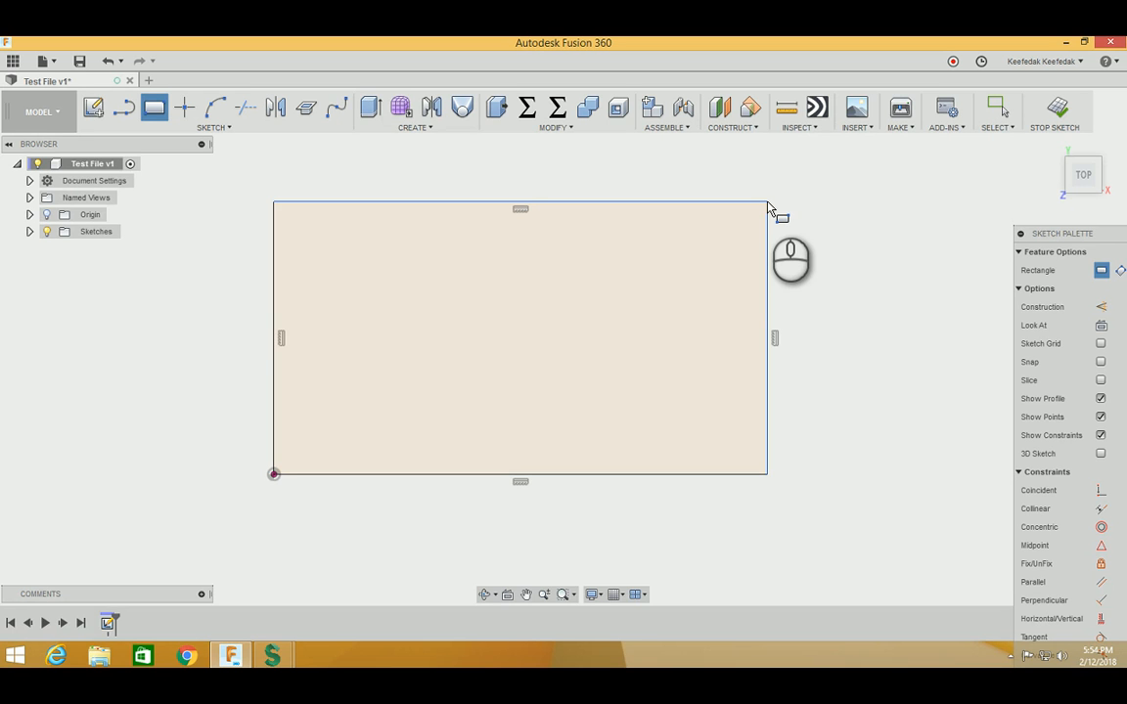
Step: Dimension the rectangle's bottom edge, place the dimension below it, and set its length to 24 in
key("d")
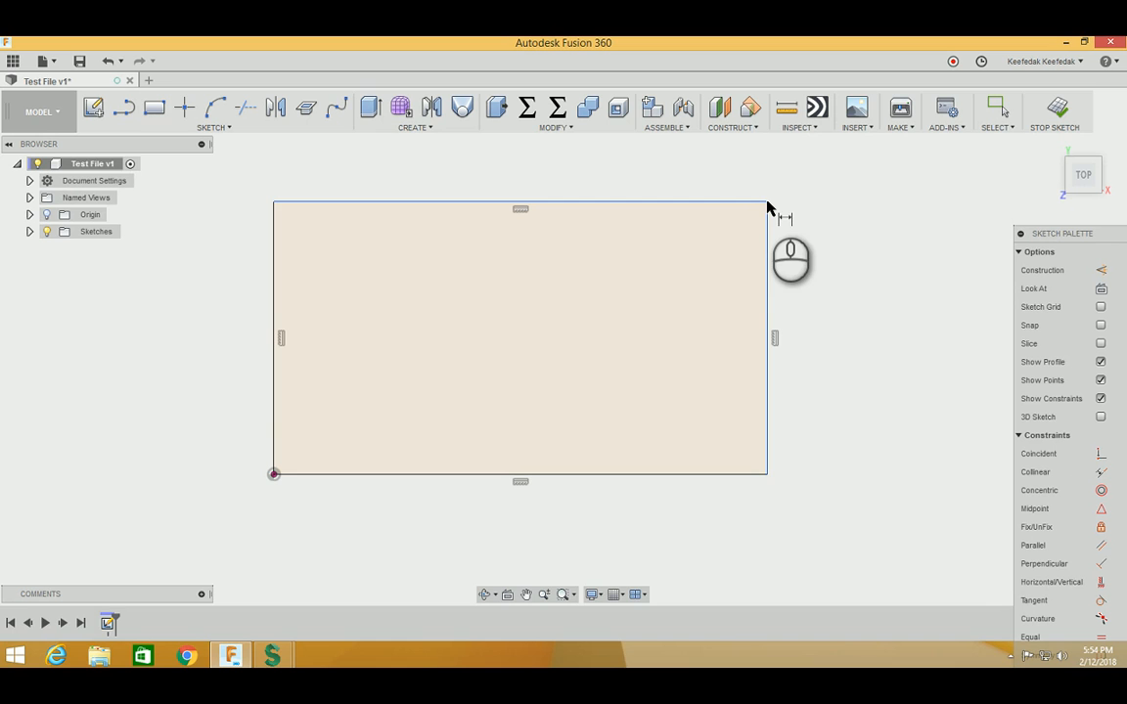
left_click(563, 473)
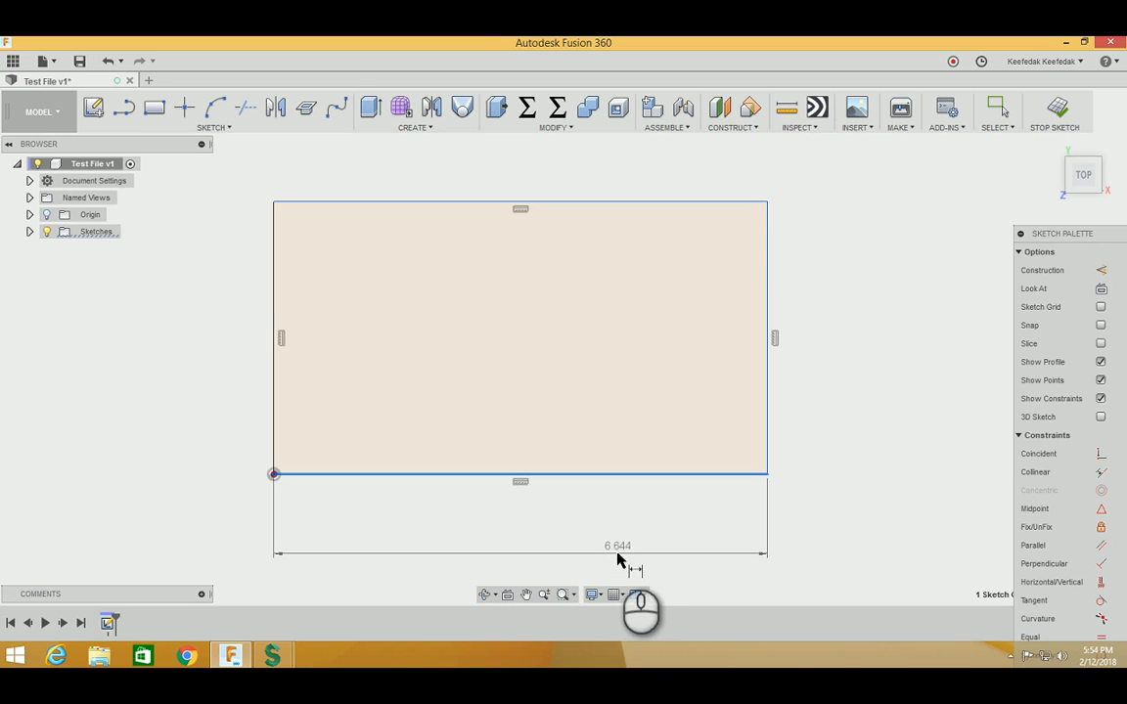
left_click(611, 541)
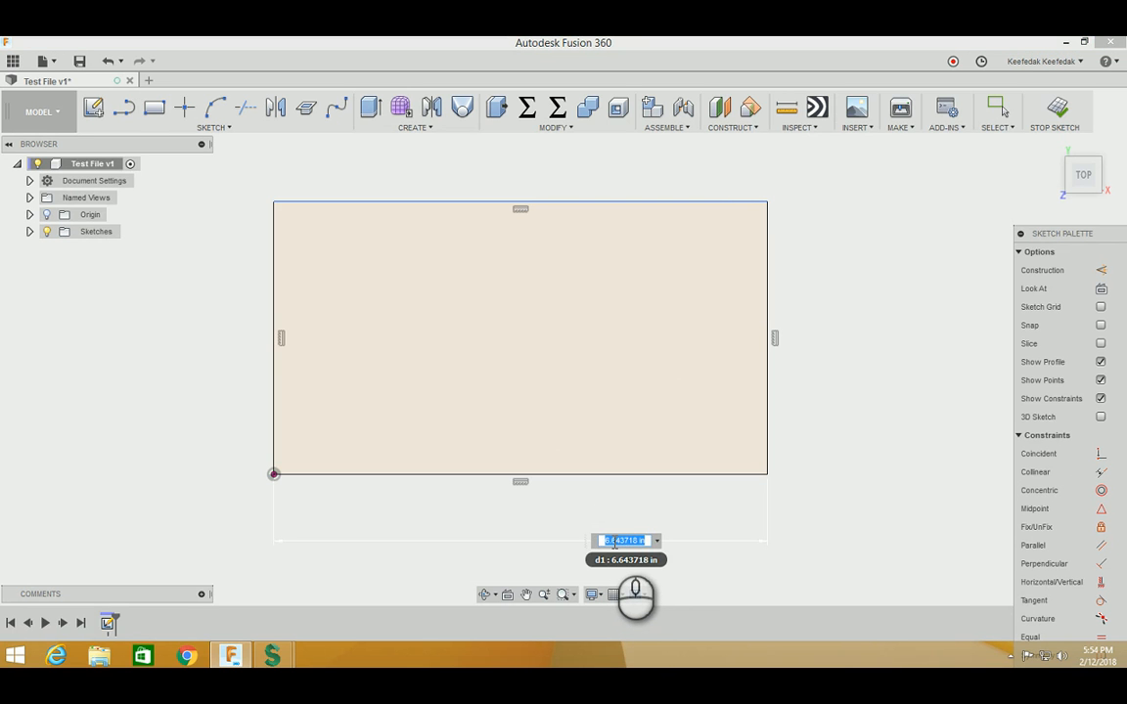
type("24")
key("Return")
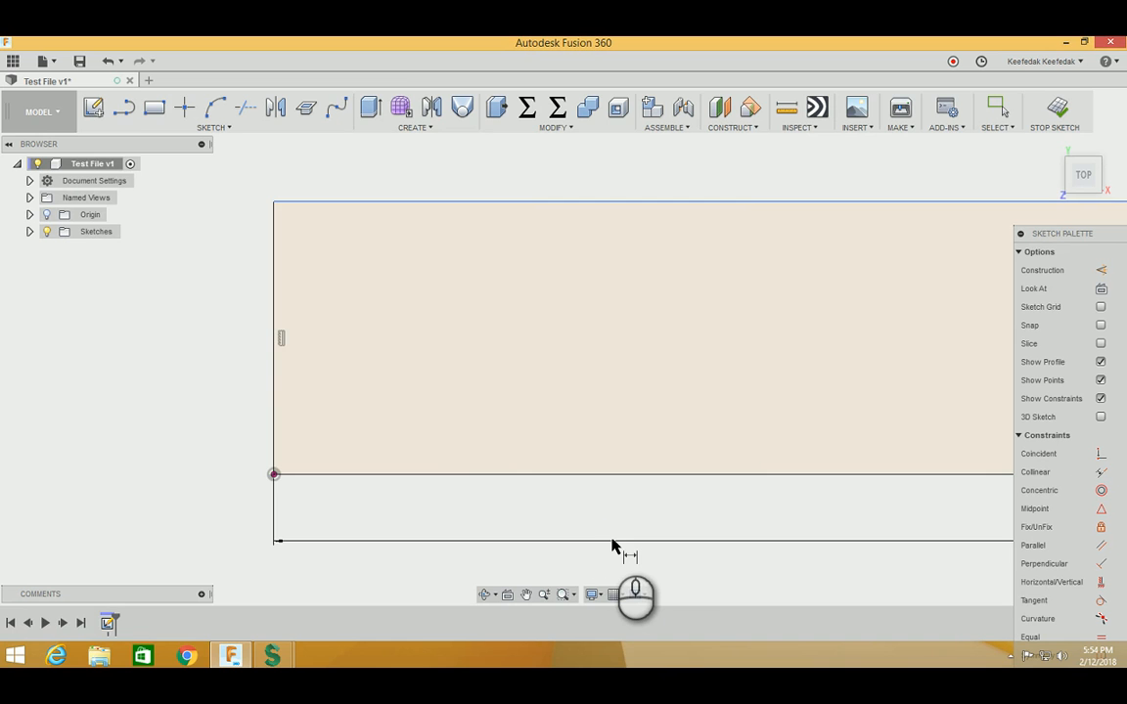
Step: Dimension the rectangle's left edge, place the dimension outside the profile, and set its length to 24 in
left_click(272, 302)
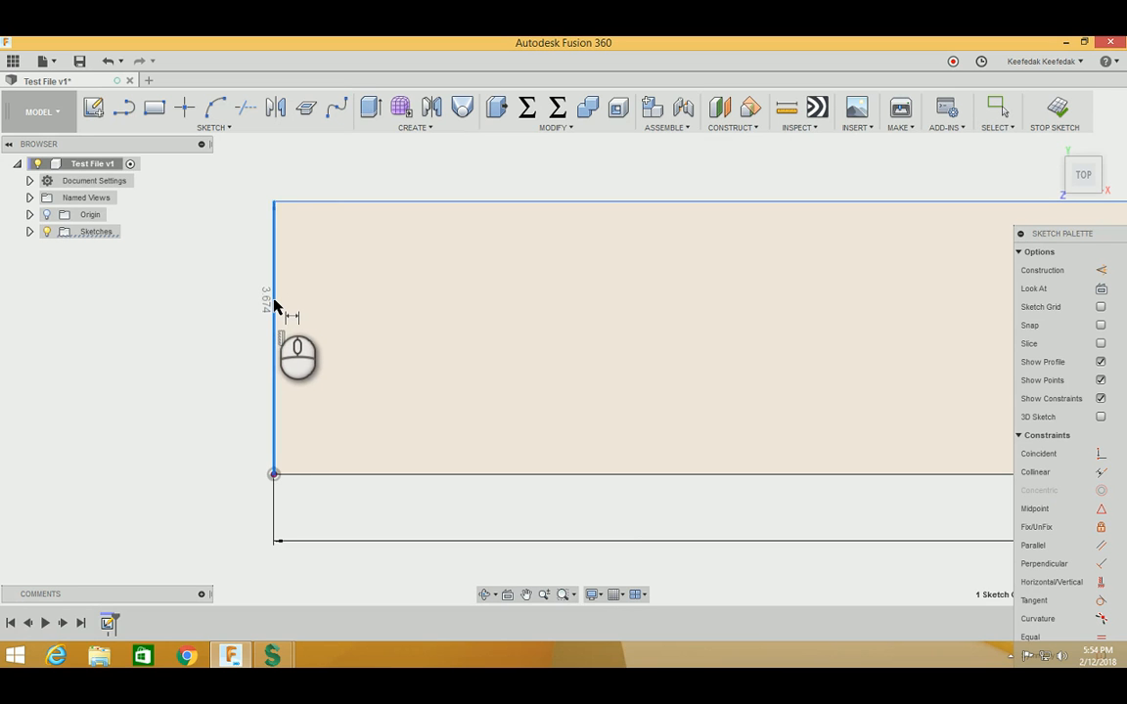
left_click(136, 282)
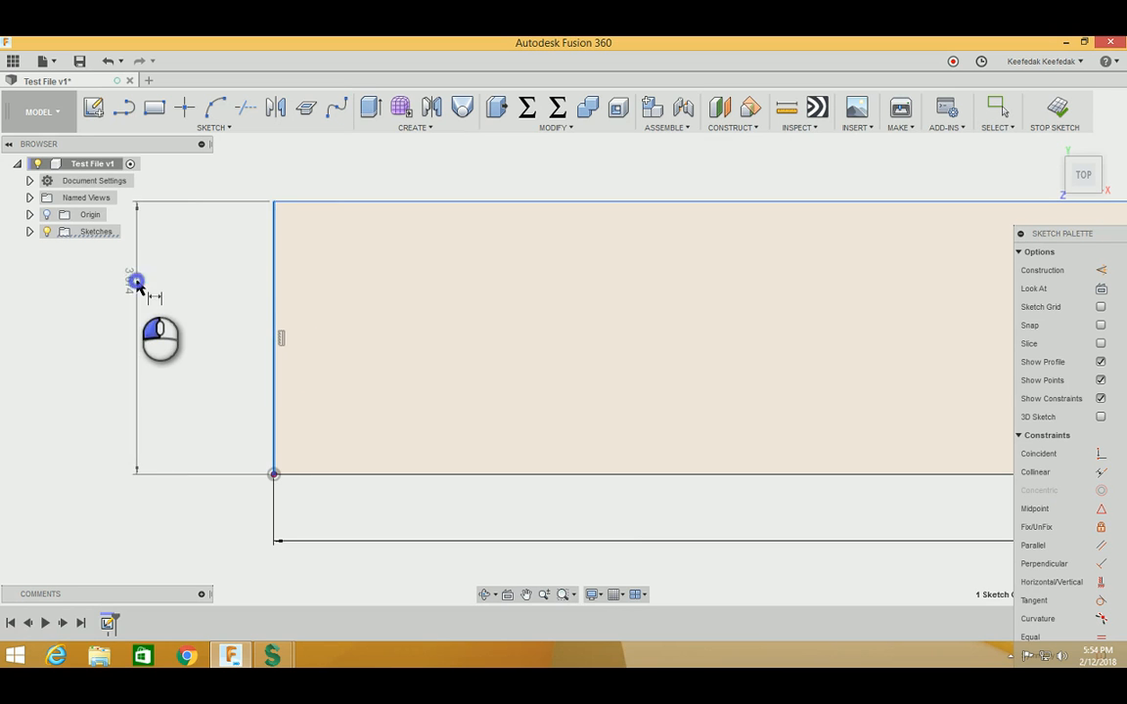
type("5")
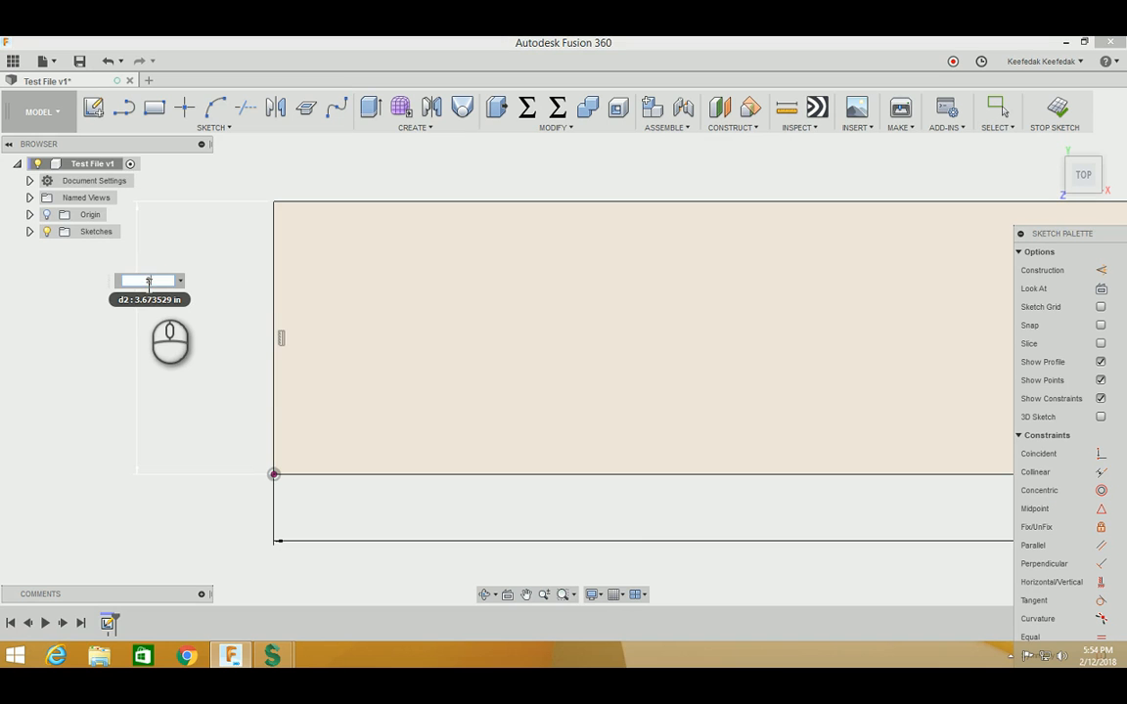
key("Return")
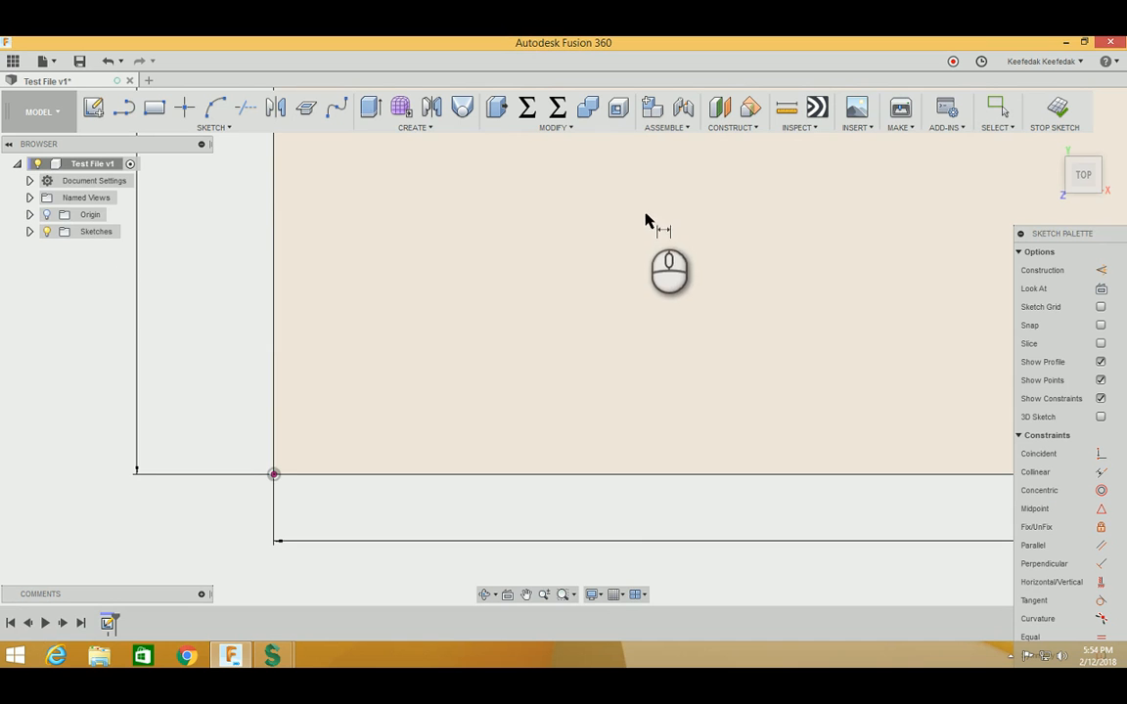
scroll(562, 309, "down", 2)
scroll(552, 329, "down", 1)
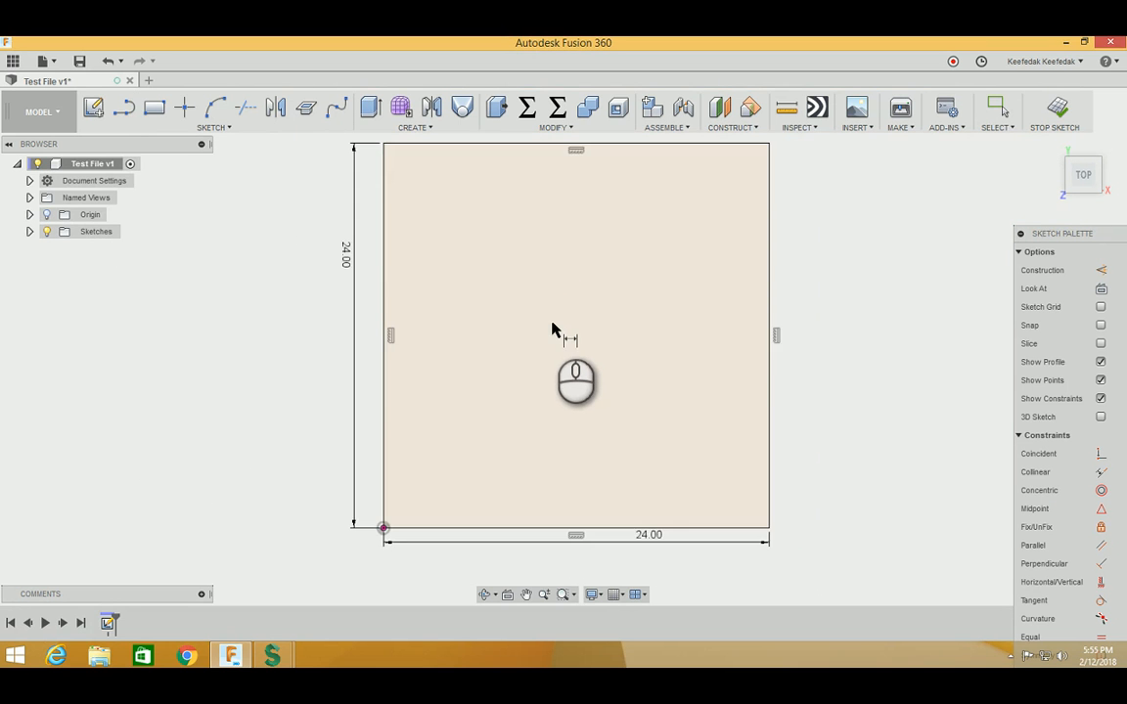
scroll(766, 335, "down", 1)
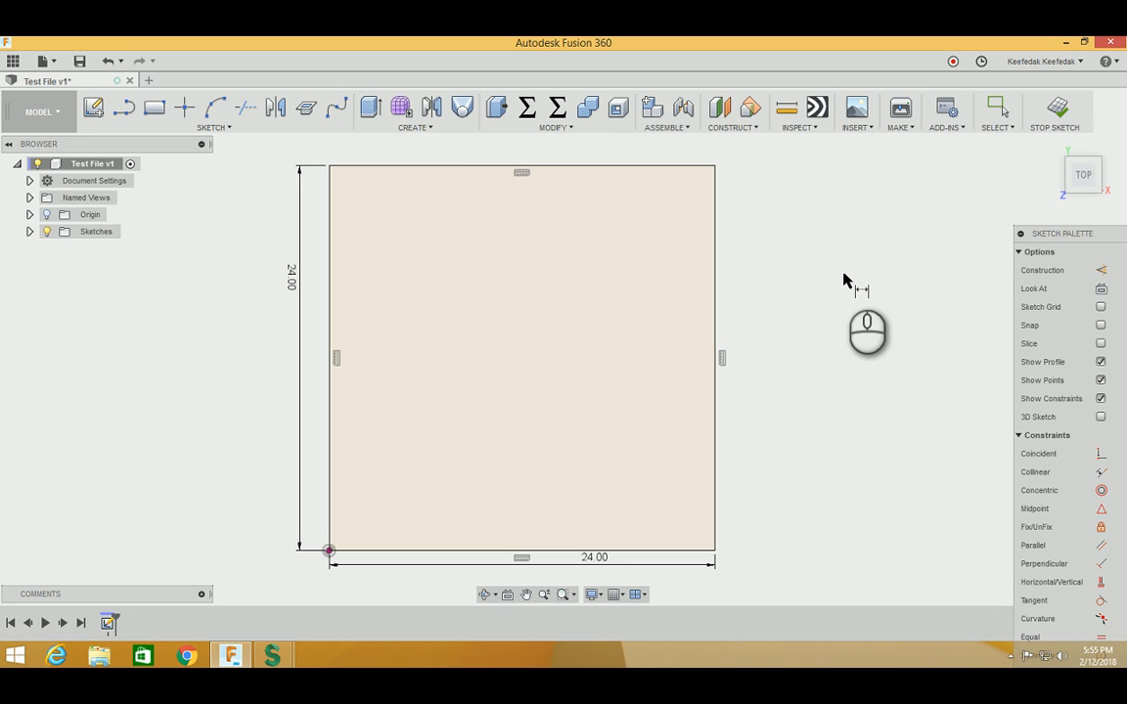
Step: Add the sketch text TEST near the center of the square with a height of 1 in, keeping the Arial font
mouse_move(1075, 234)
left_mouse_down()
mouse_move(942, 181)
mouse_move(978, 137)
left_mouse_up()
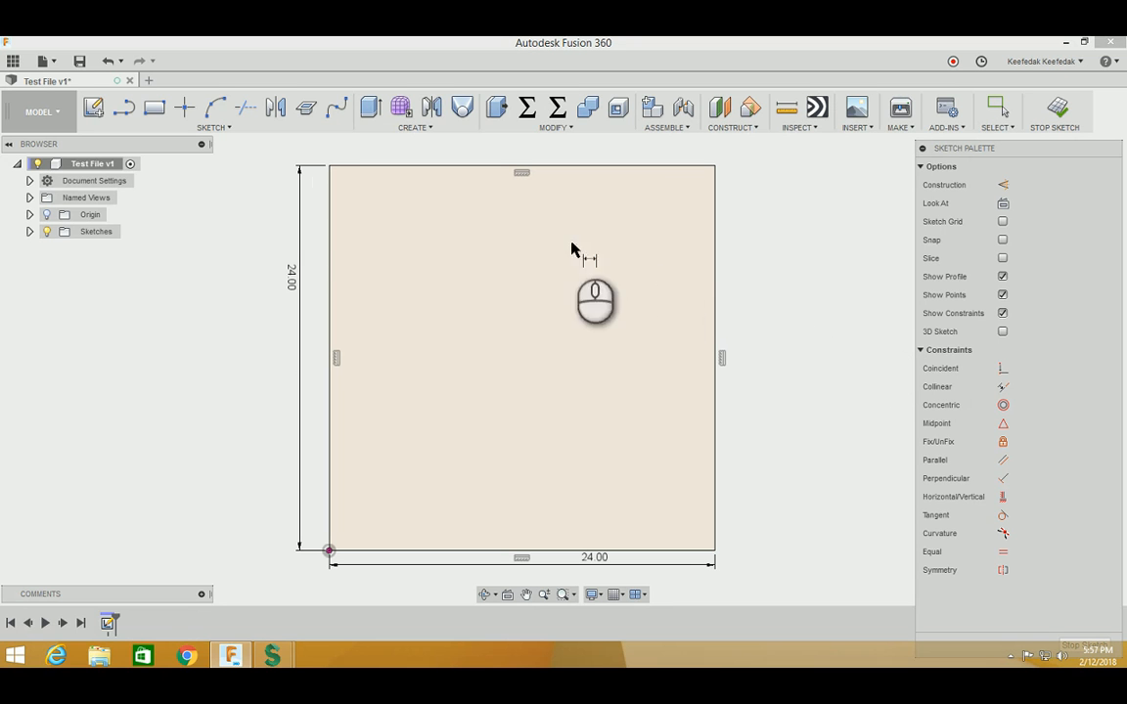
left_click(232, 132)
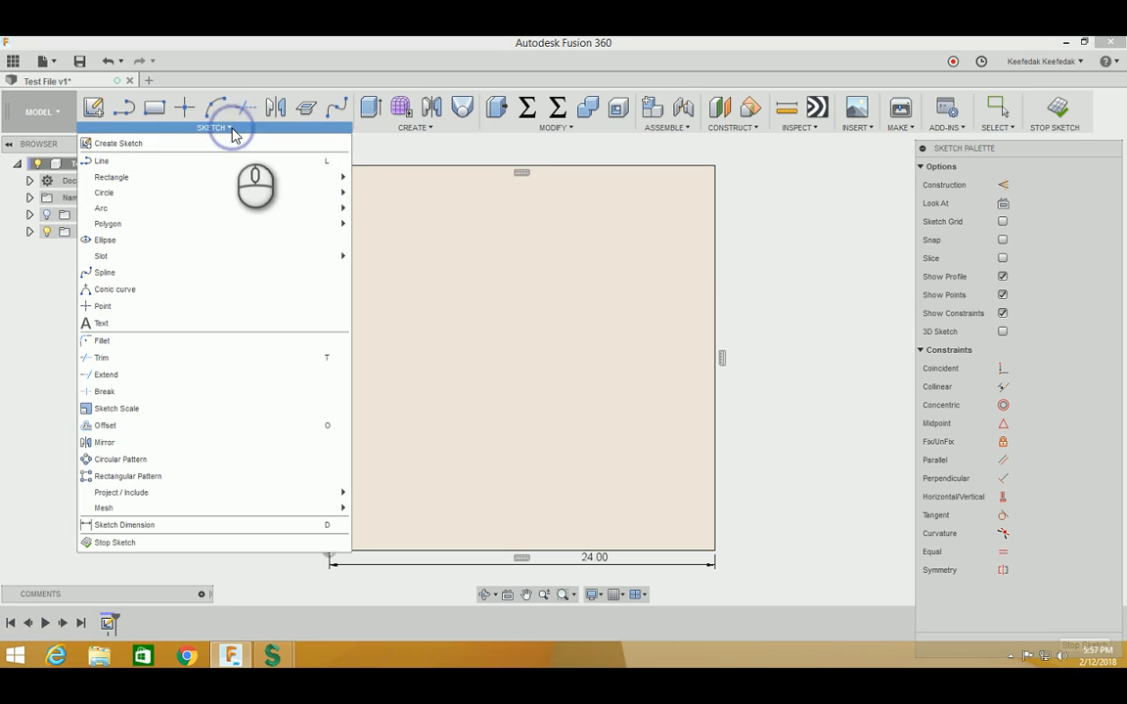
left_click(110, 328)
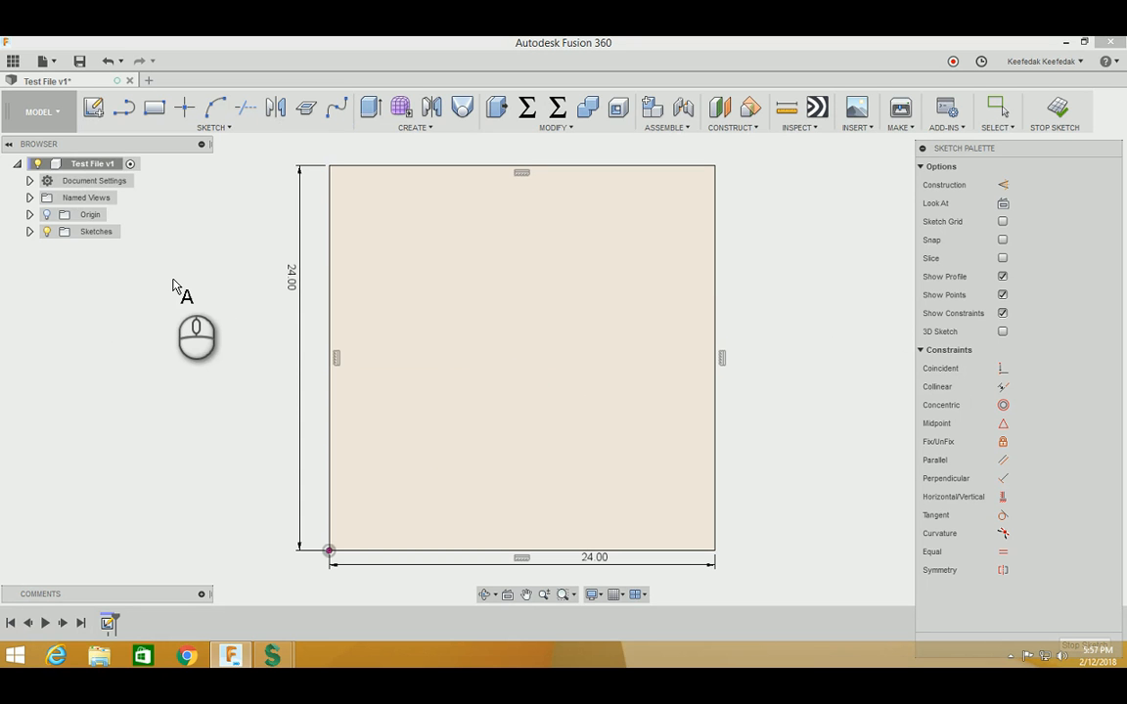
left_click(516, 375)
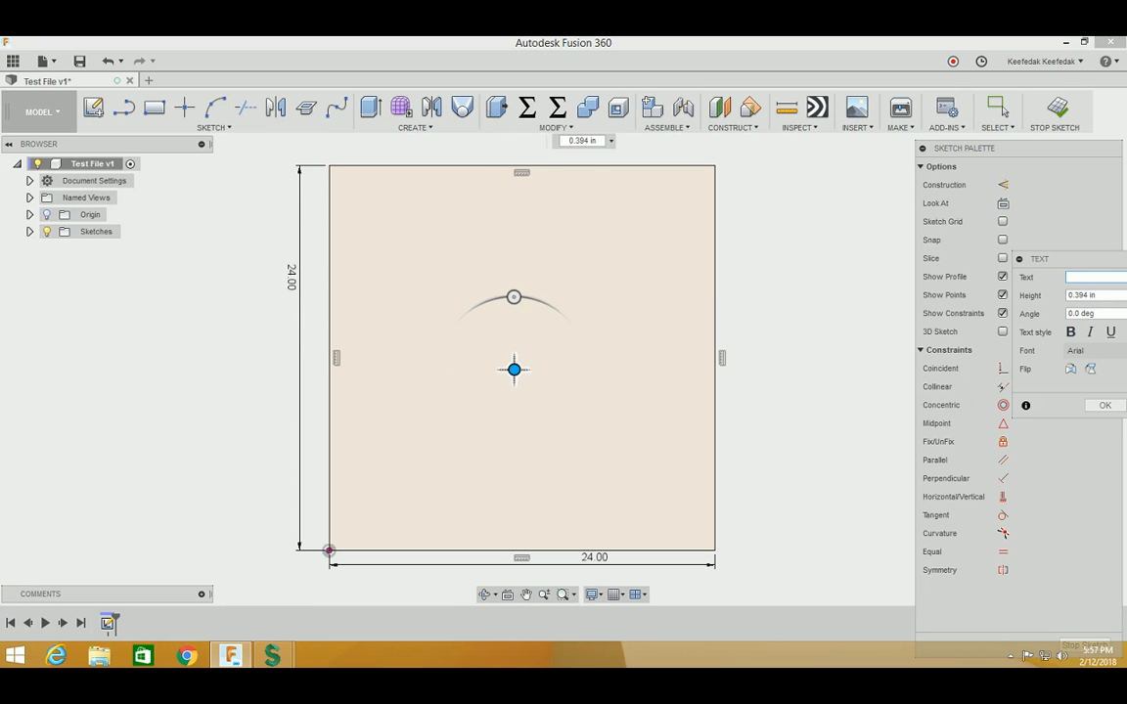
mouse_move(1108, 259)
left_mouse_down()
mouse_move(863, 210)
mouse_move(837, 176)
left_mouse_up()
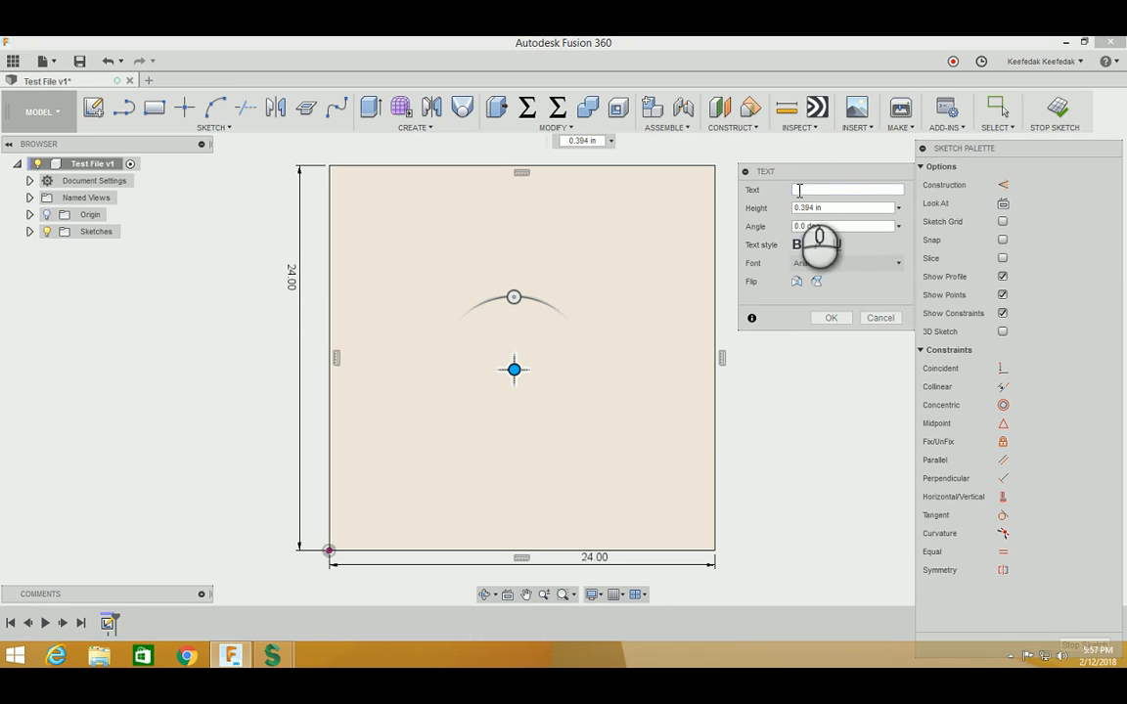
type("TEST")
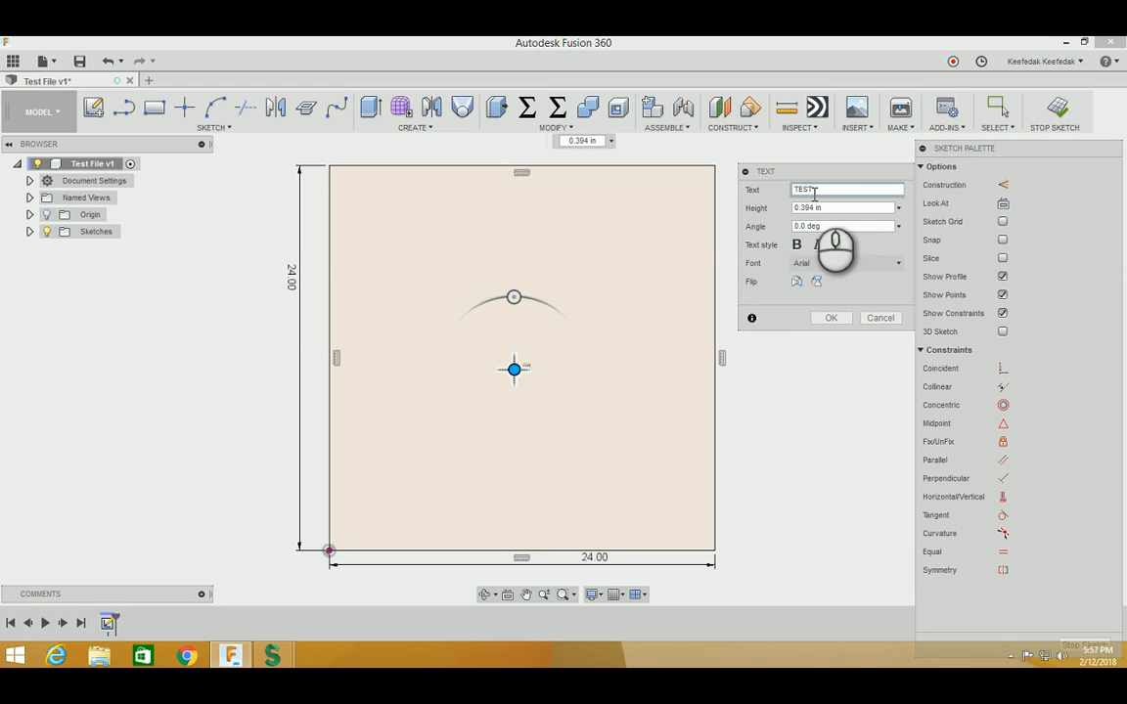
left_click(842, 208)
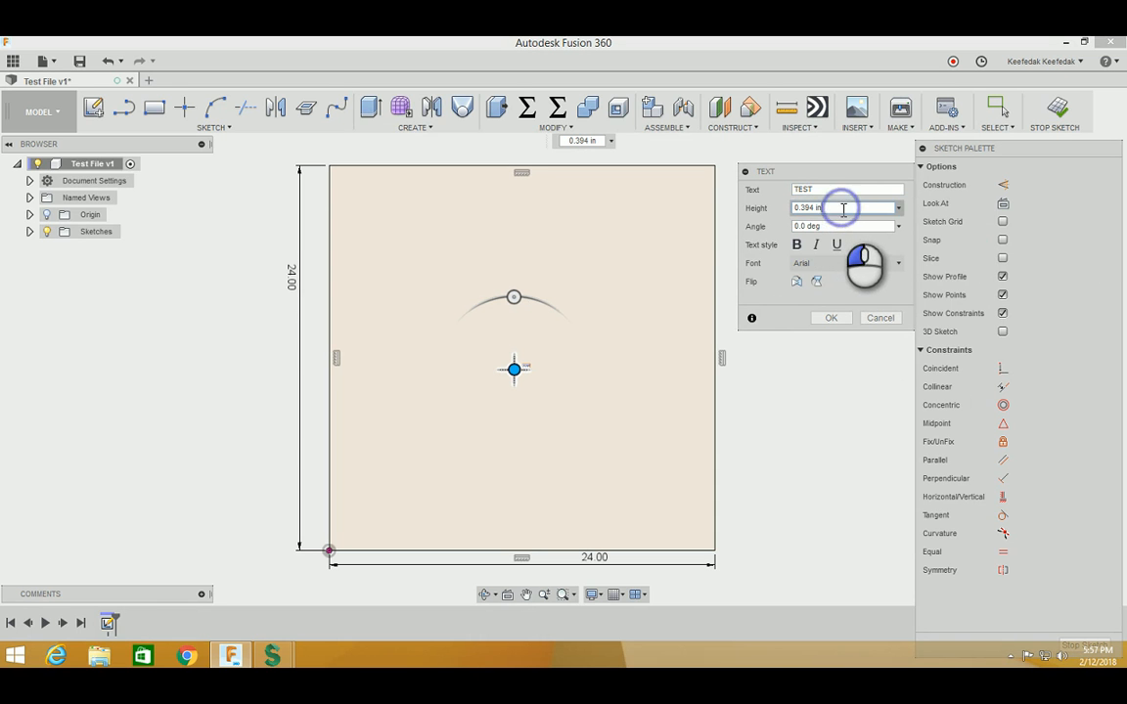
double_click(842, 207)
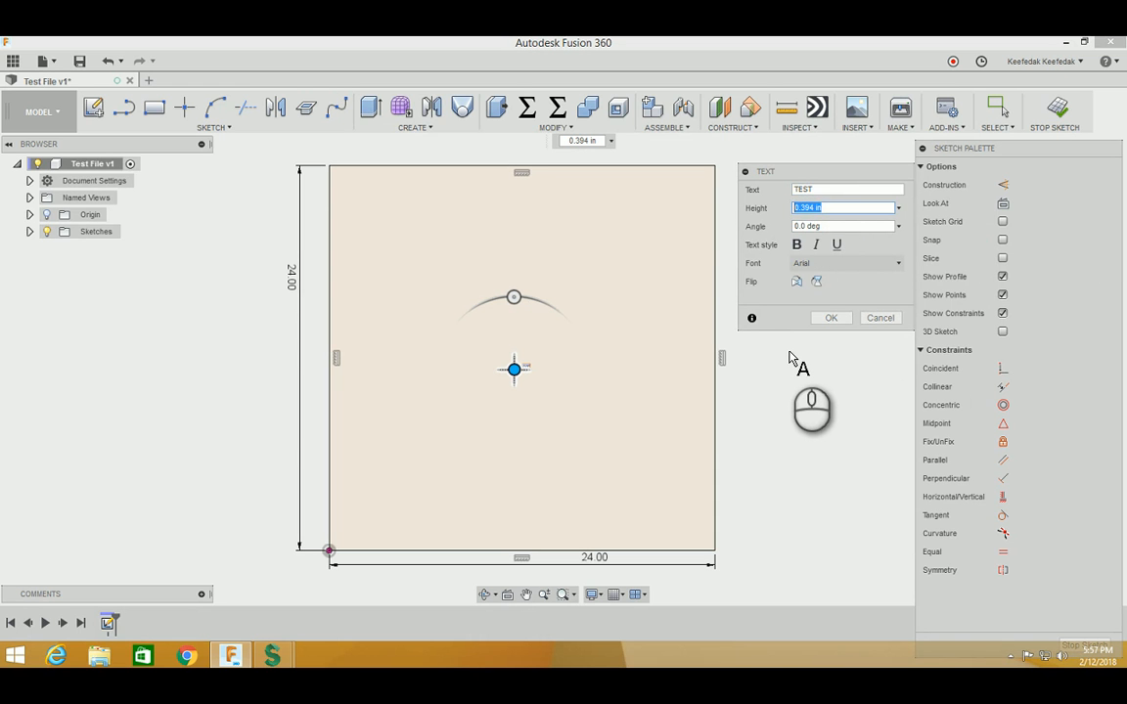
type("1")
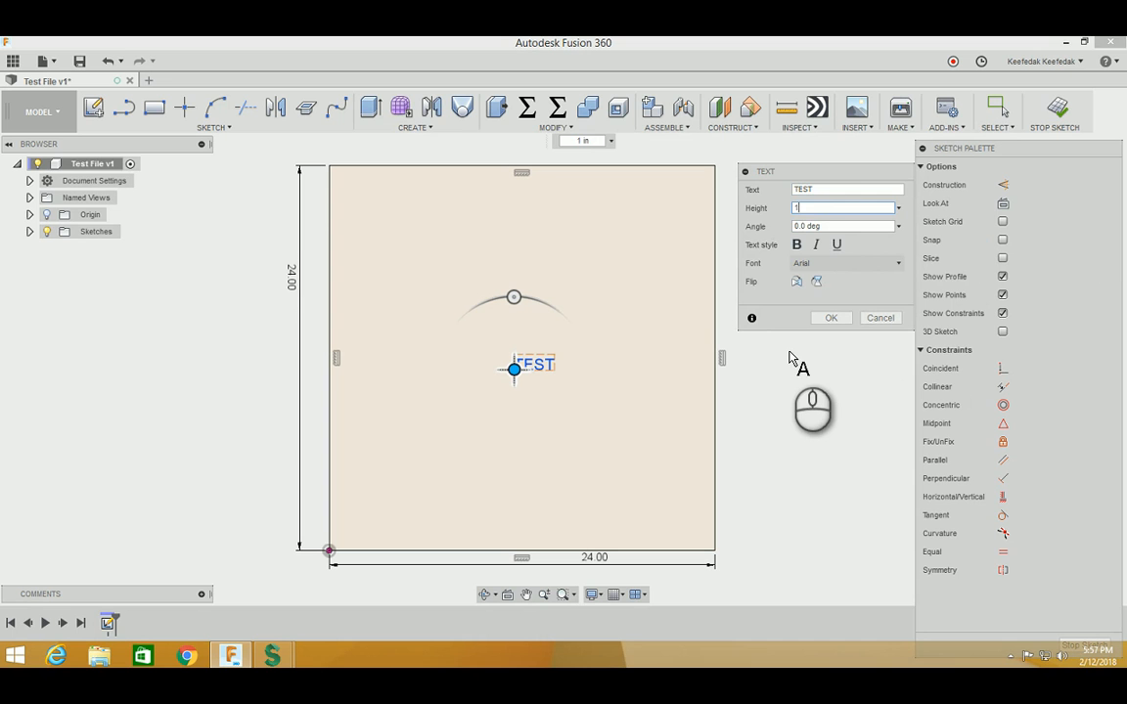
left_click(830, 318)
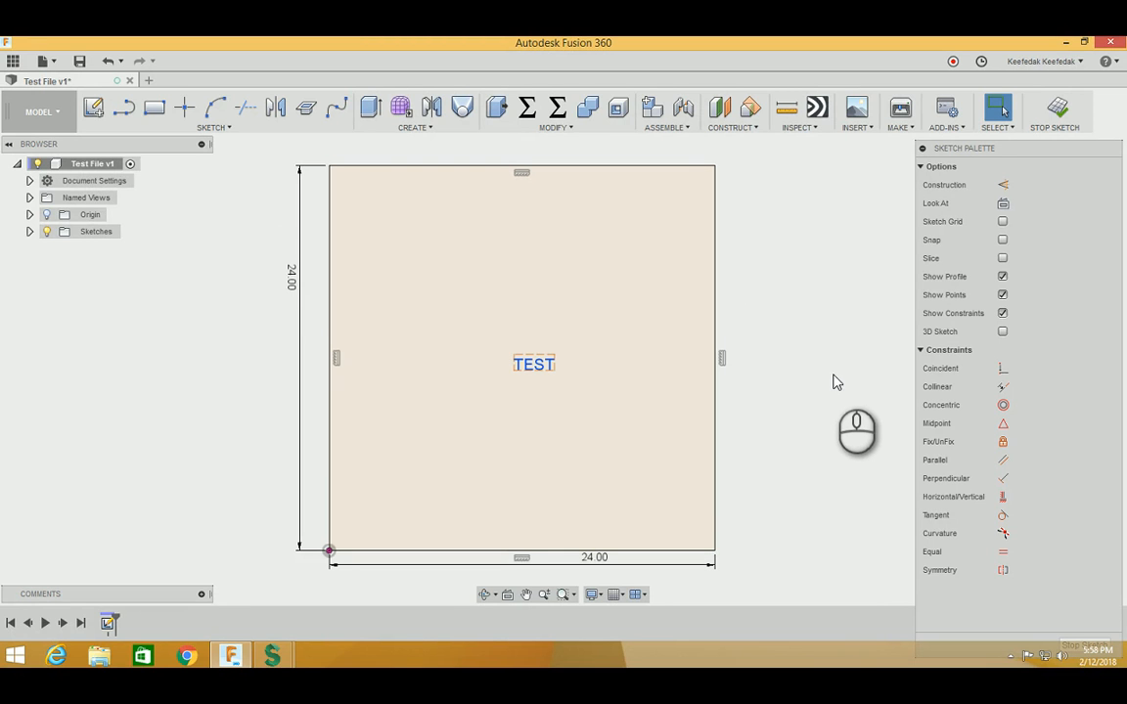
left_click(832, 338)
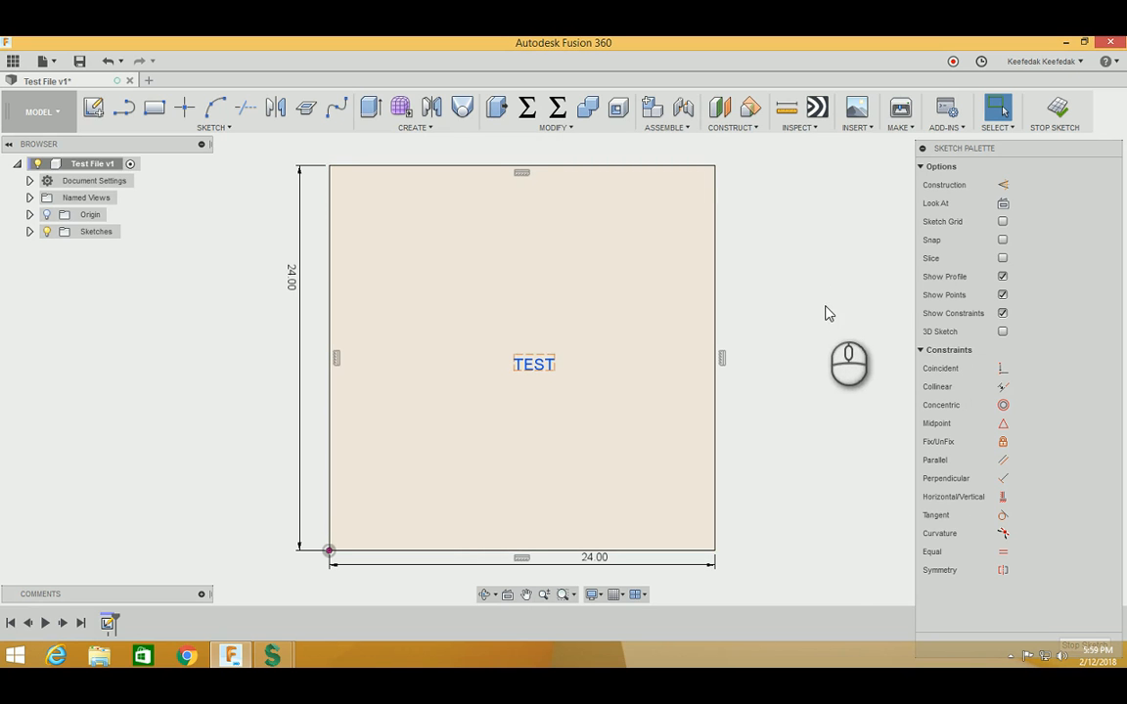
Step: Sketch a small center-diameter circle inside the square, above and to the left of the TEST text
left_click(231, 129)
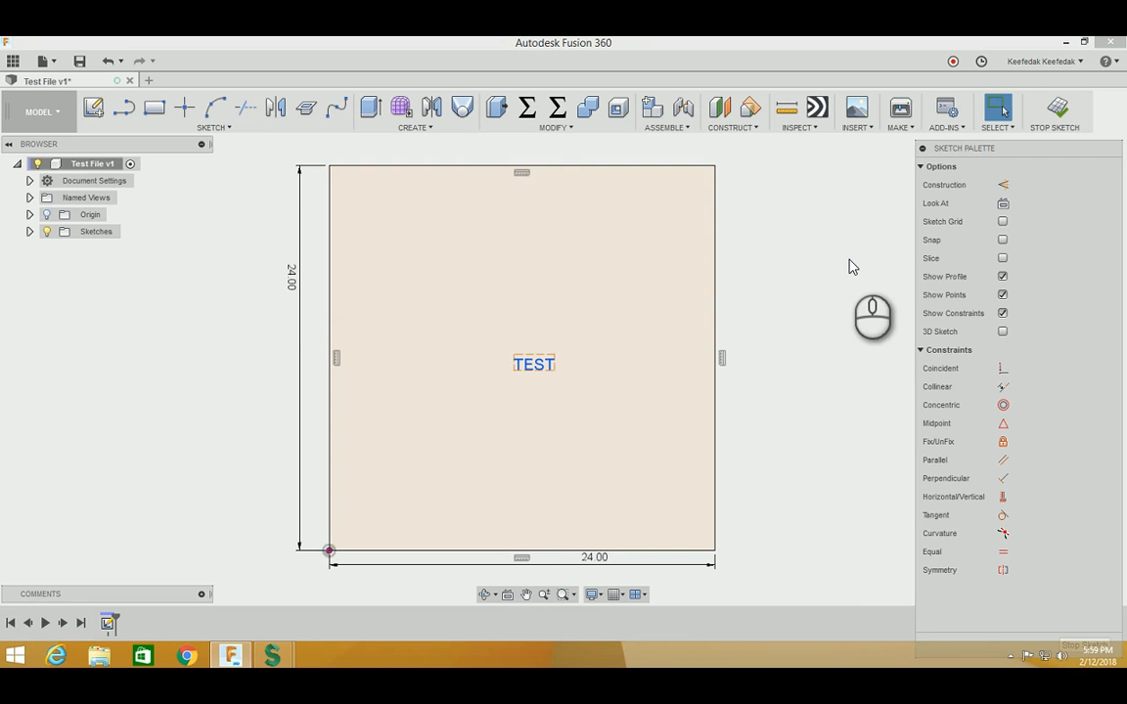
key("c")
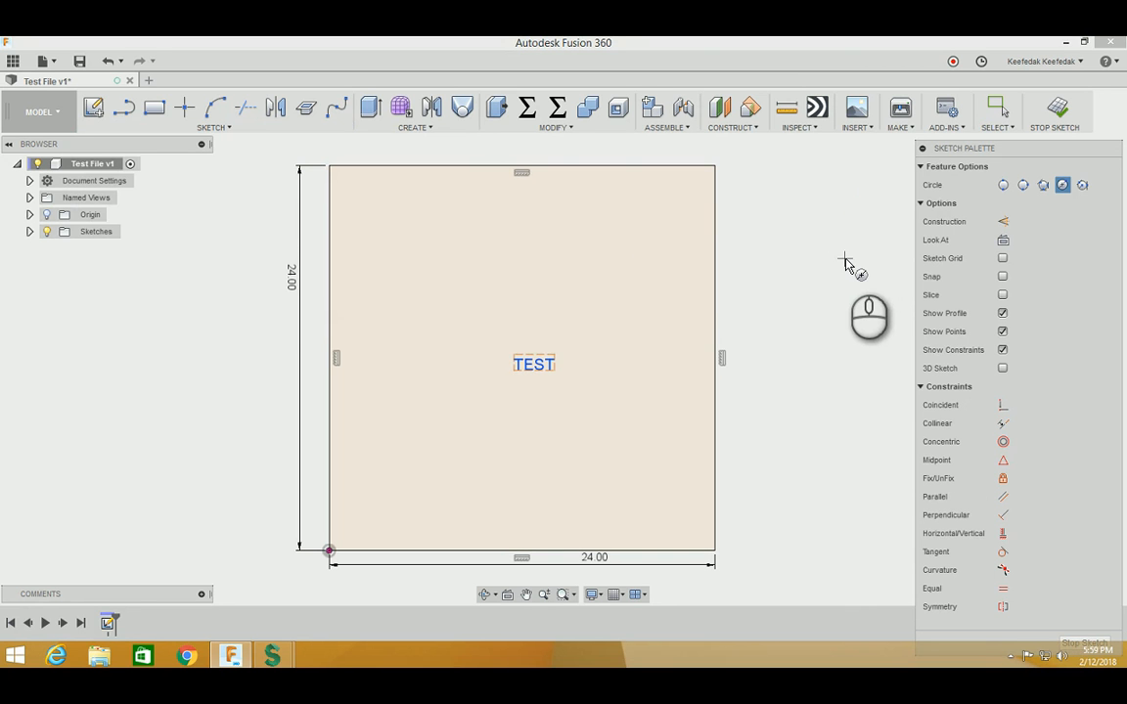
left_click(469, 316)
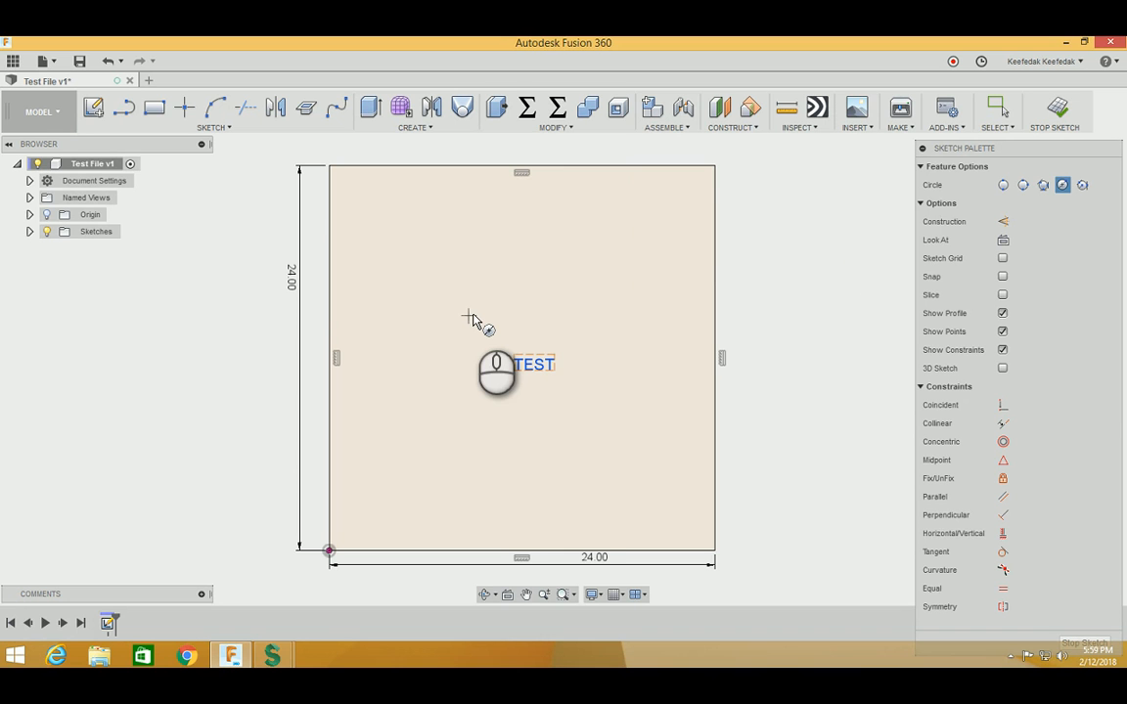
left_click(479, 332)
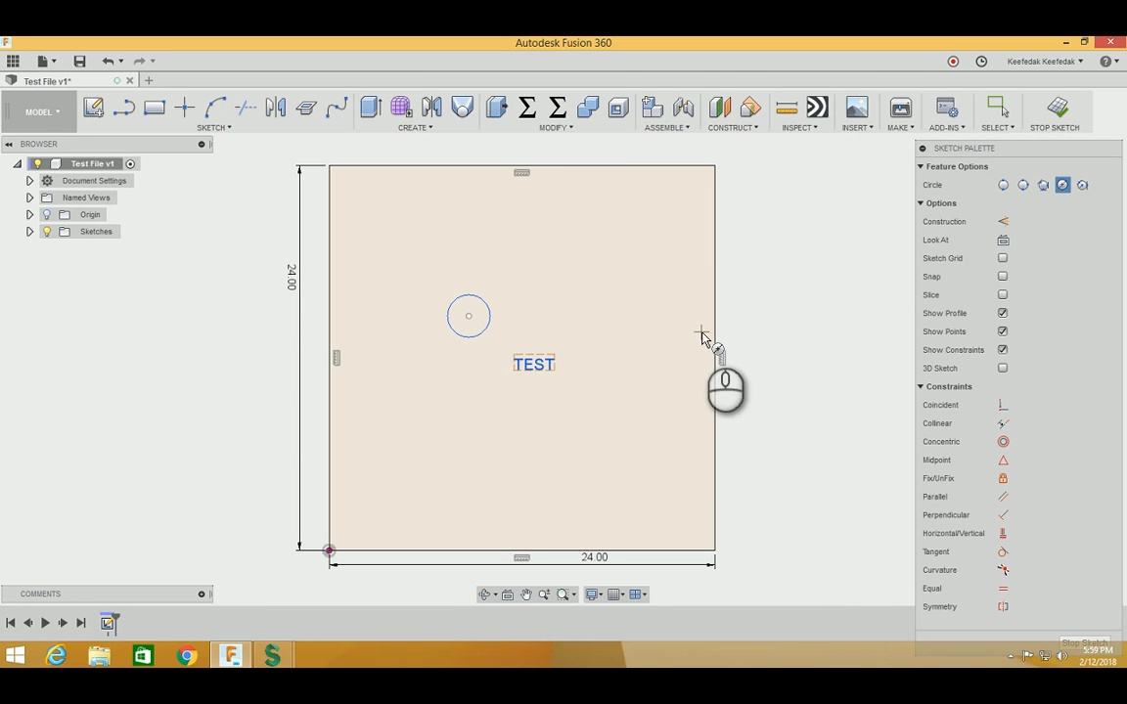
Step: Sketch a small two-point rectangle above and slightly right of the TEST text, beside the circle
key("r")
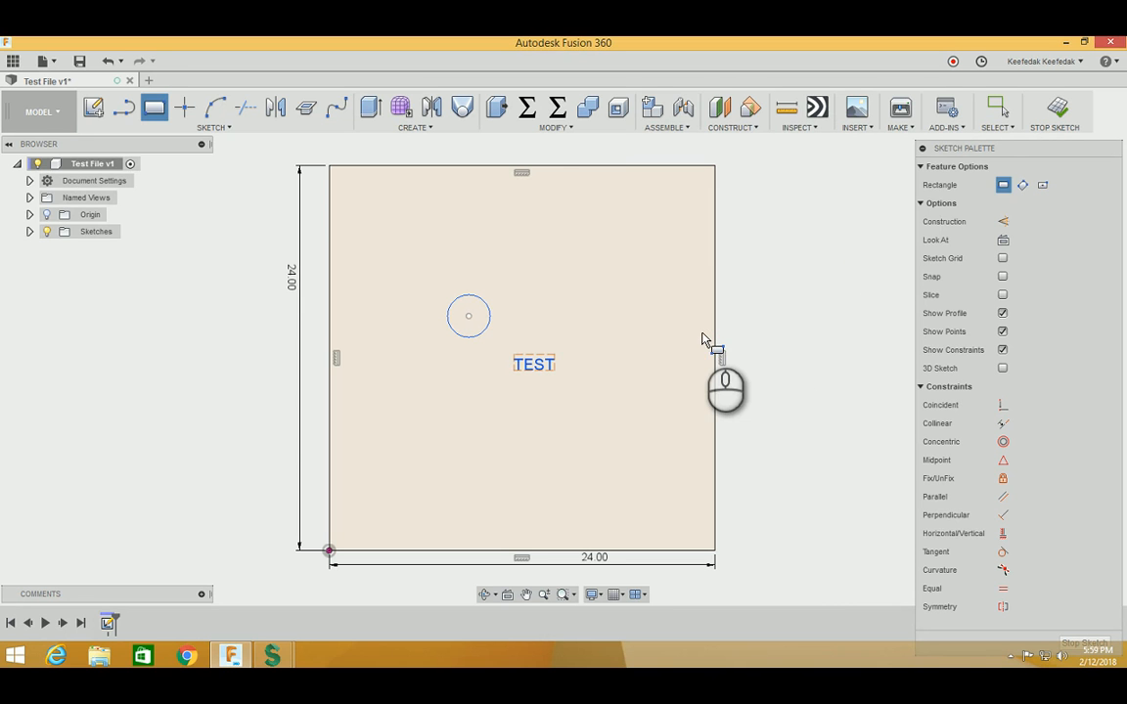
left_click(540, 304)
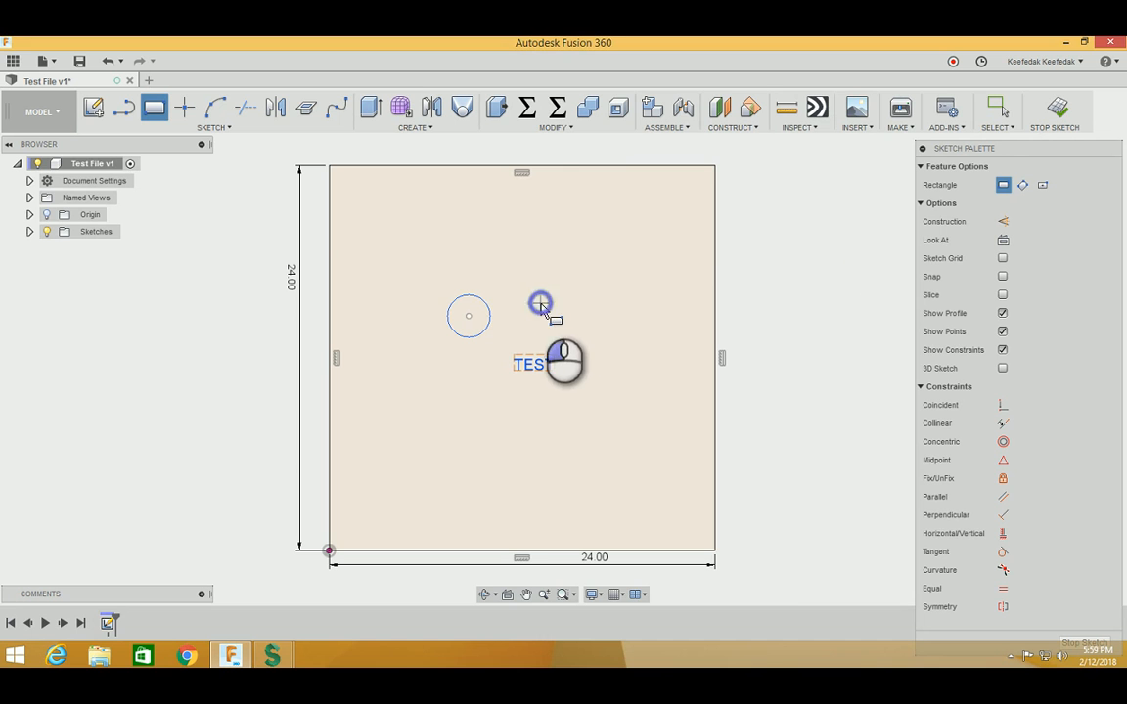
left_click(585, 330)
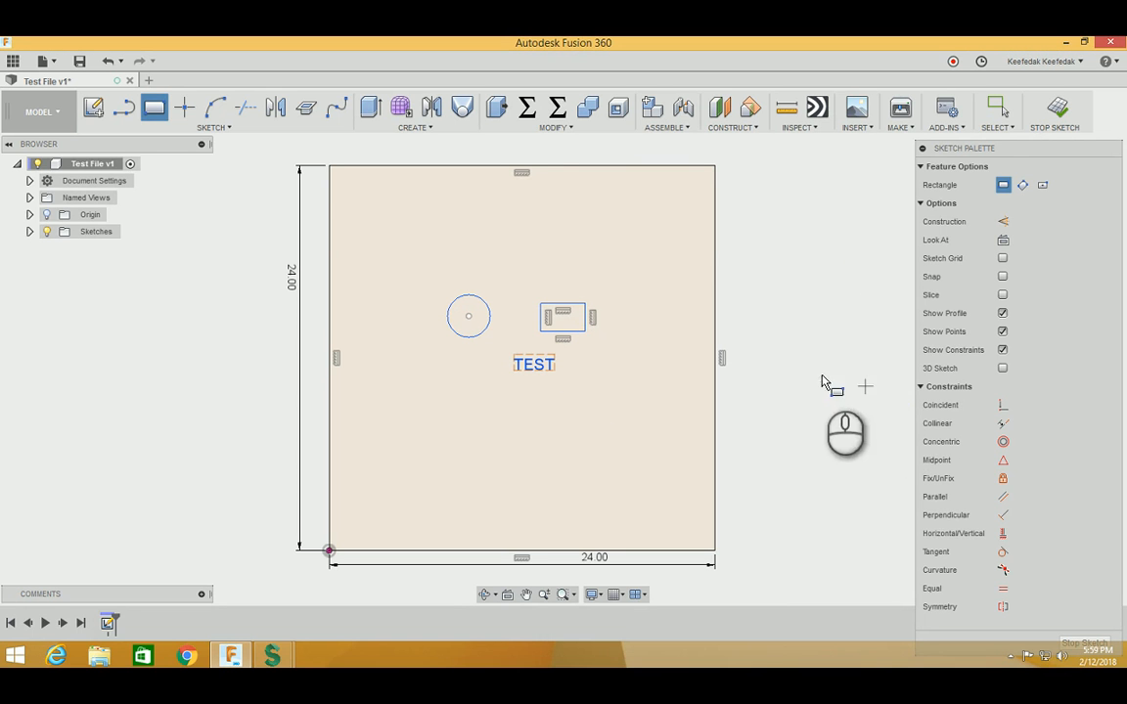
Step: Sketch a closed spline through five fit points below the TEST text, ending it on its starting point
left_click(229, 129)
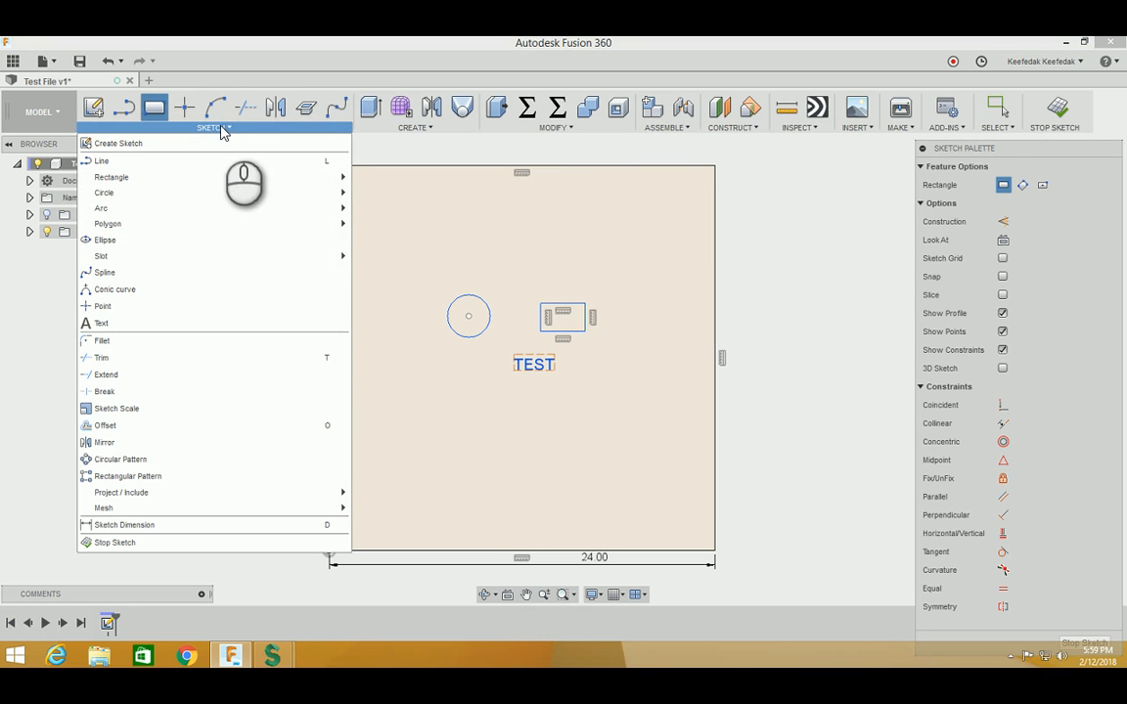
left_click(110, 273)
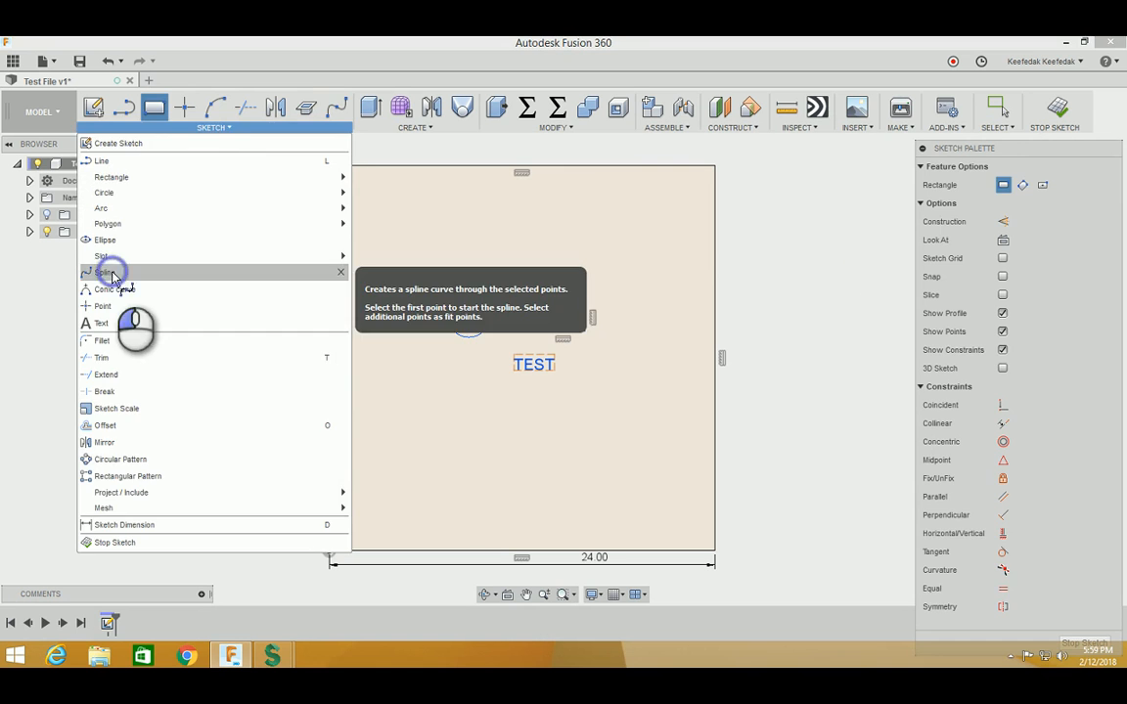
left_click(472, 381)
left_click(462, 406)
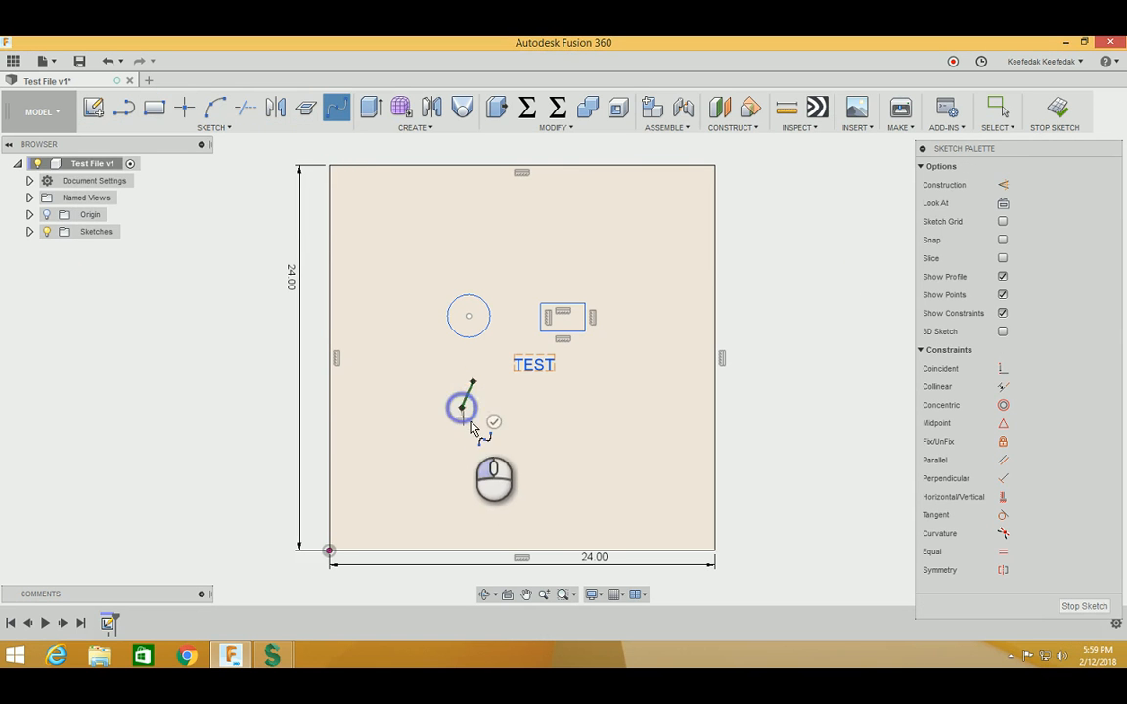
left_click(502, 444)
left_click(573, 442)
left_click(534, 399)
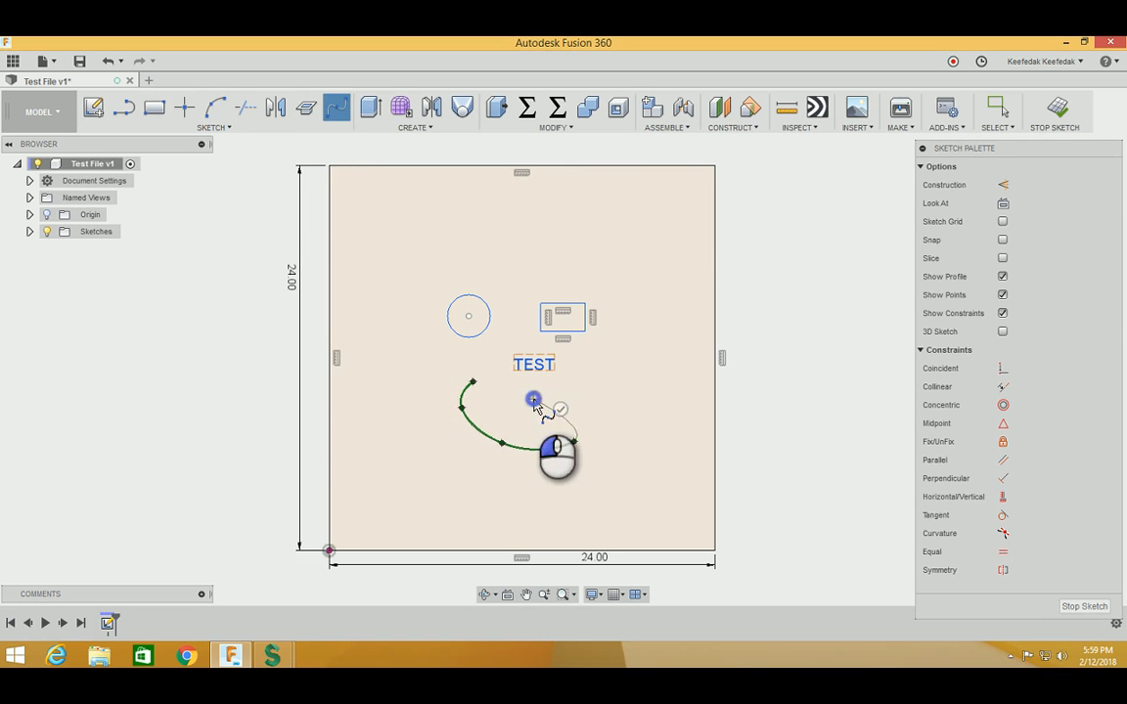
left_click(473, 383)
key("Escape")
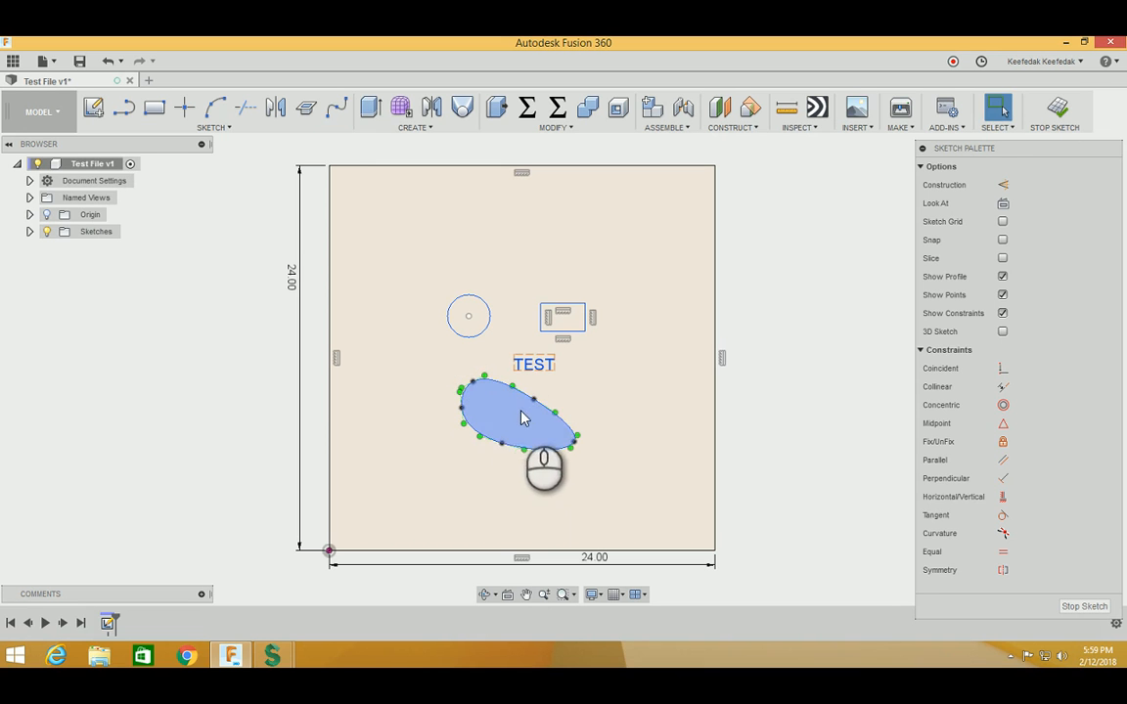
Step: Delete the closed spline below the TEST text and the small rectangle beside the circle from the sketch
mouse_move(534, 399)
left_mouse_down()
mouse_move(528, 417)
mouse_move(544, 401)
left_mouse_up()
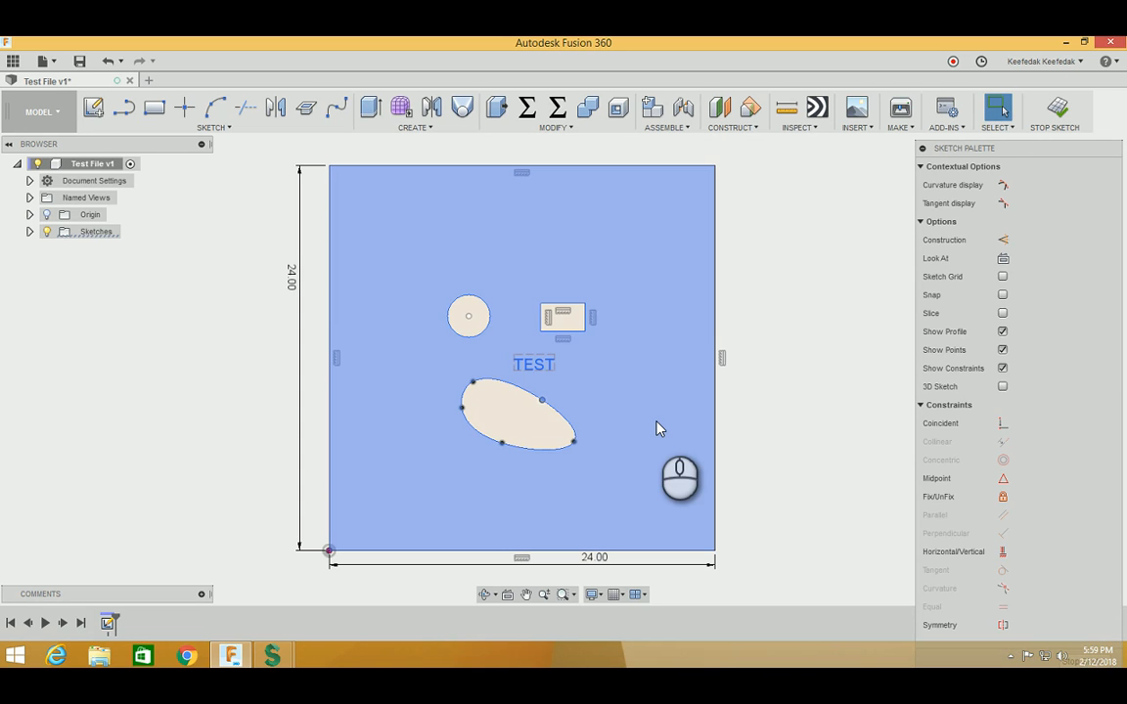
left_click(565, 417)
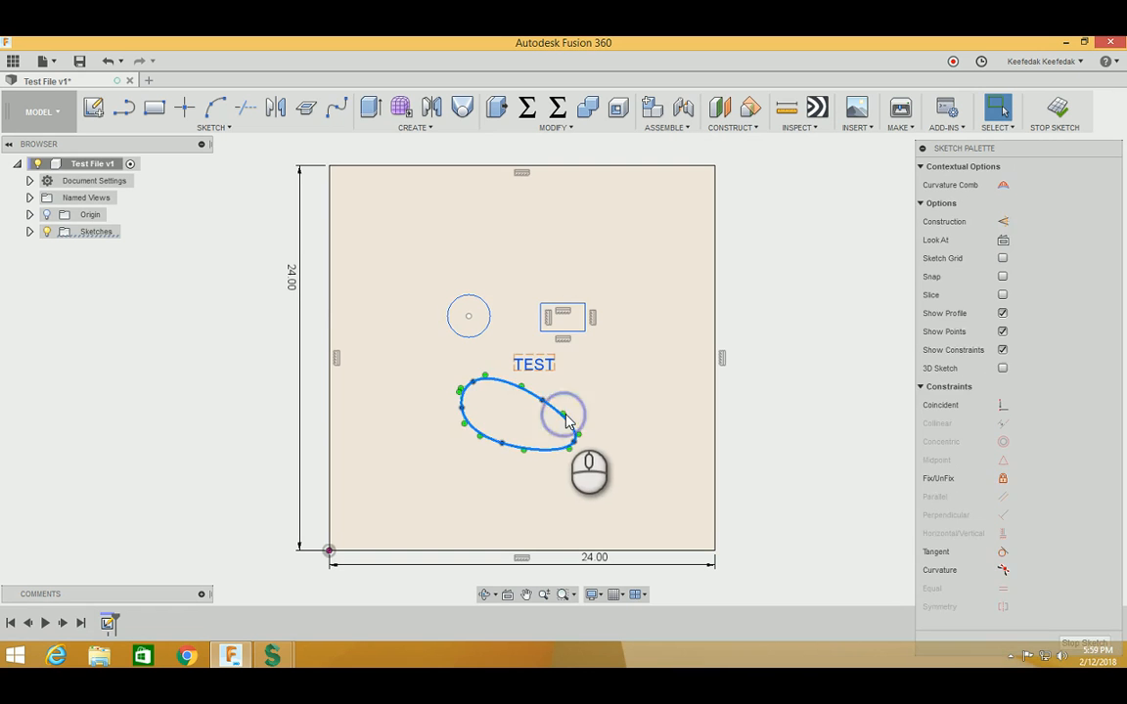
key("Delete")
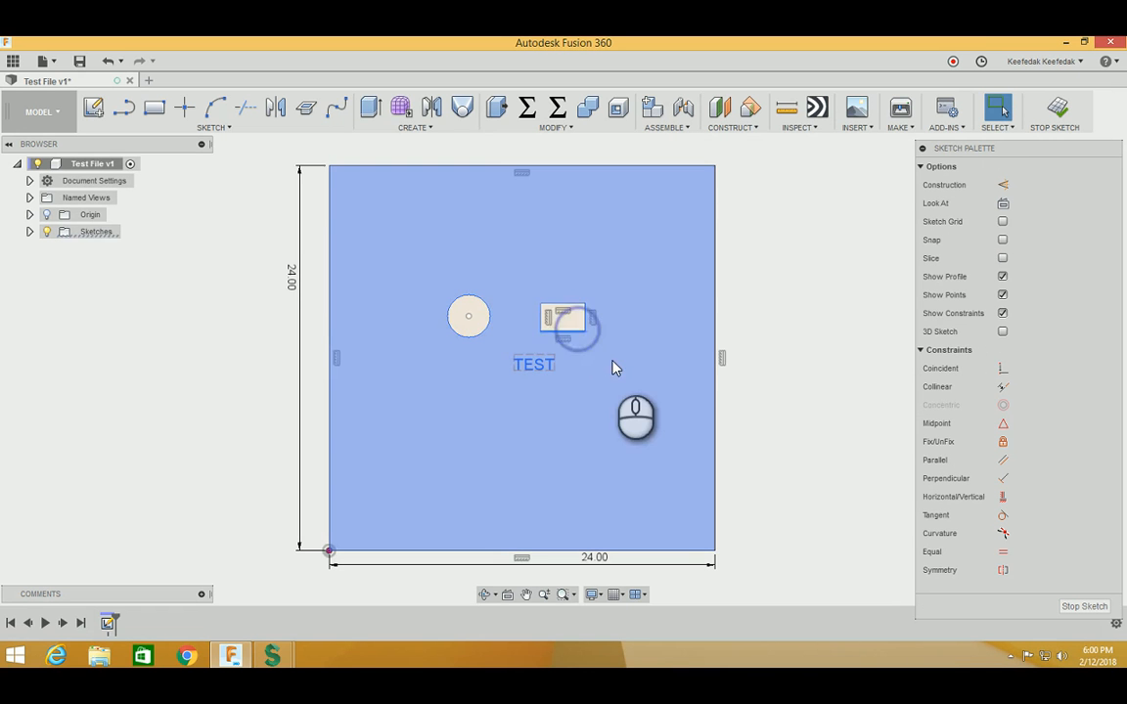
mouse_move(528, 288)
left_mouse_down()
mouse_move(587, 358)
mouse_move(623, 351)
left_mouse_up()
key("Delete")
Step: Move the circle directly above the TEST text and sketch a two-point rectangle enclosing both of them
left_click_drag(489, 315, 520, 311)
left_click(844, 437)
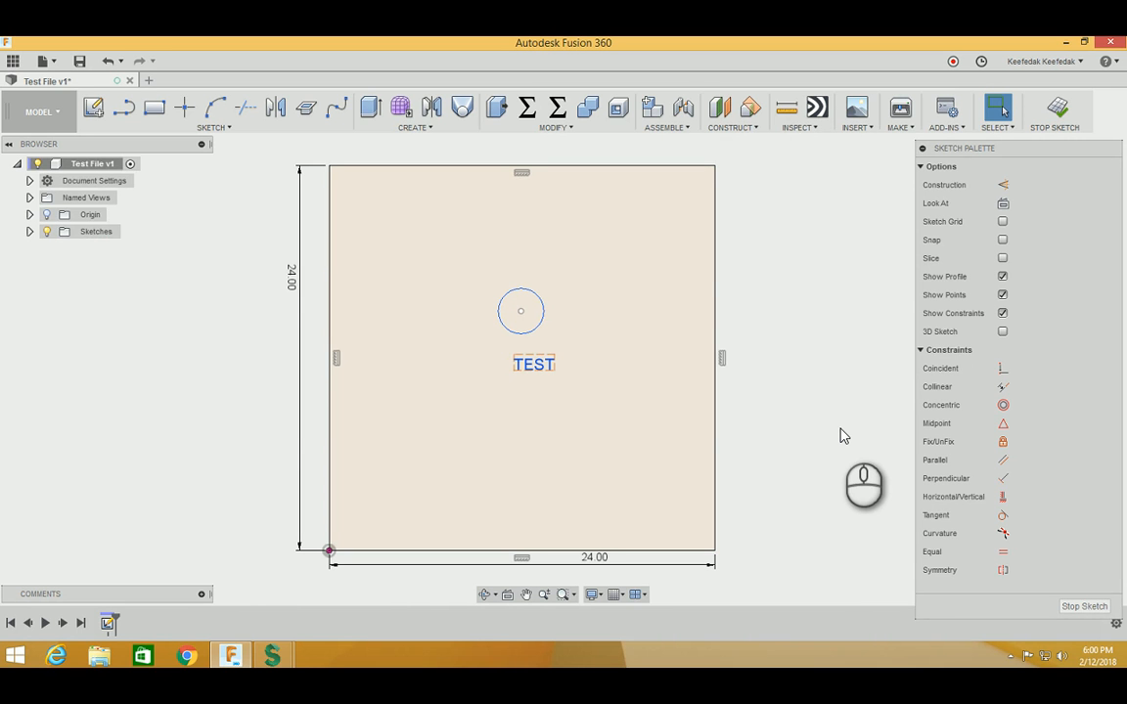
key("r")
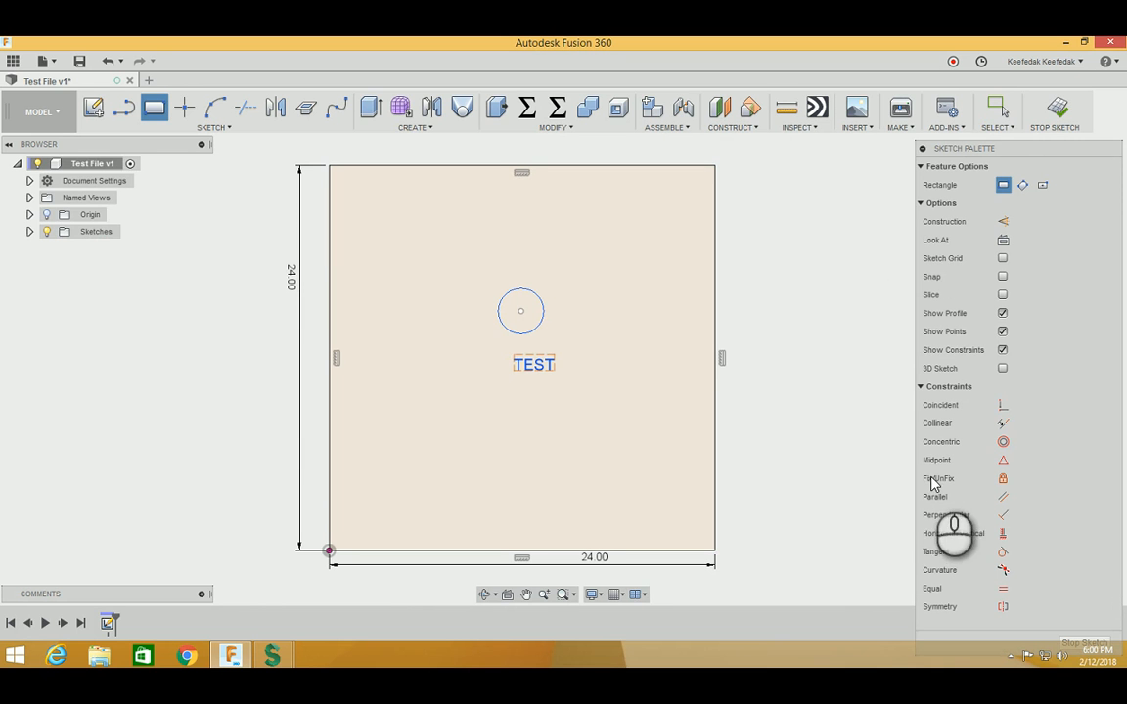
left_click(463, 271)
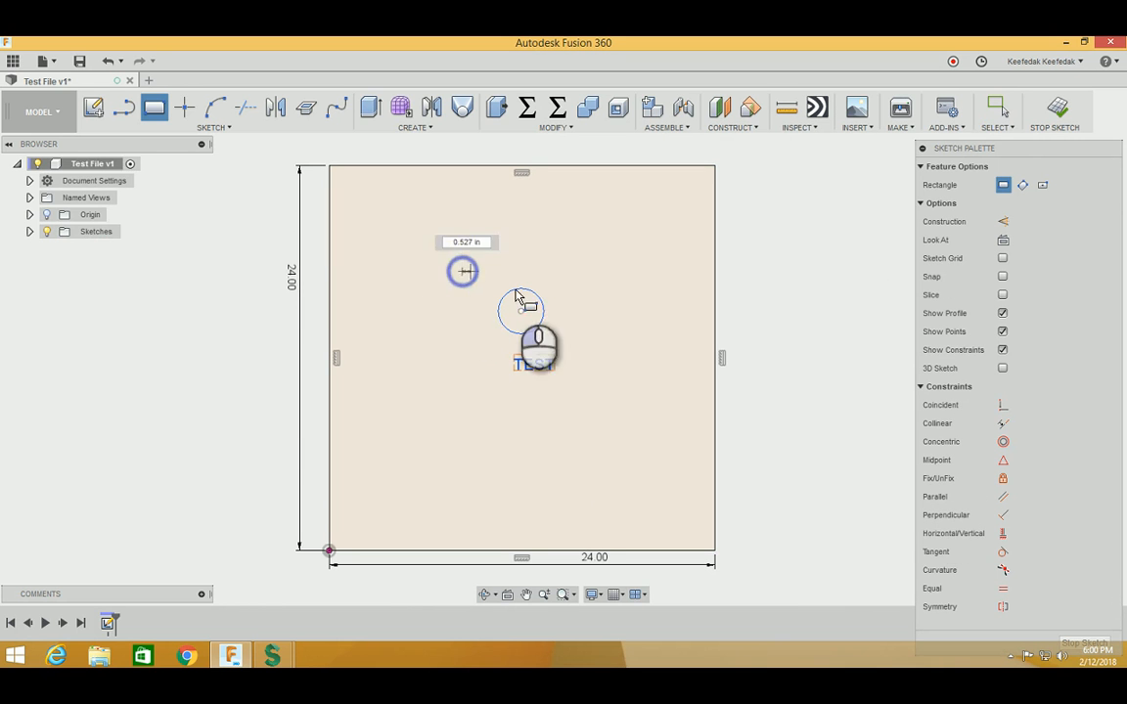
left_click(592, 400)
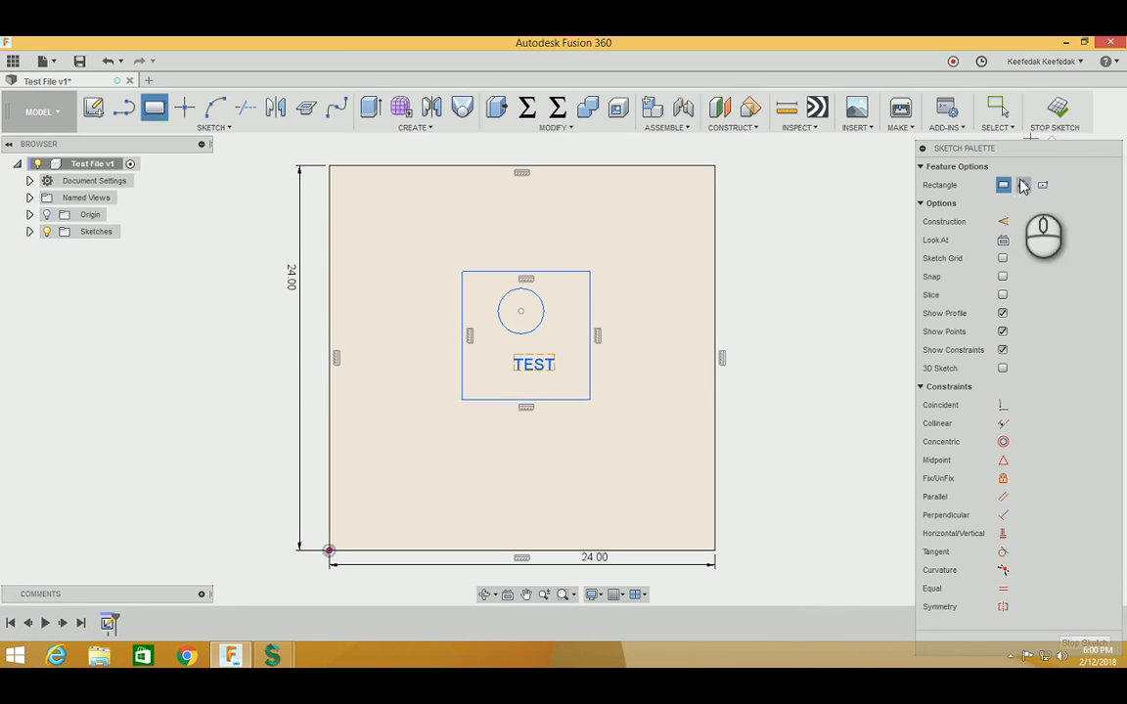
Step: Finish the sketch and switch from the Model workspace to the CAM workspace
left_click(920, 202)
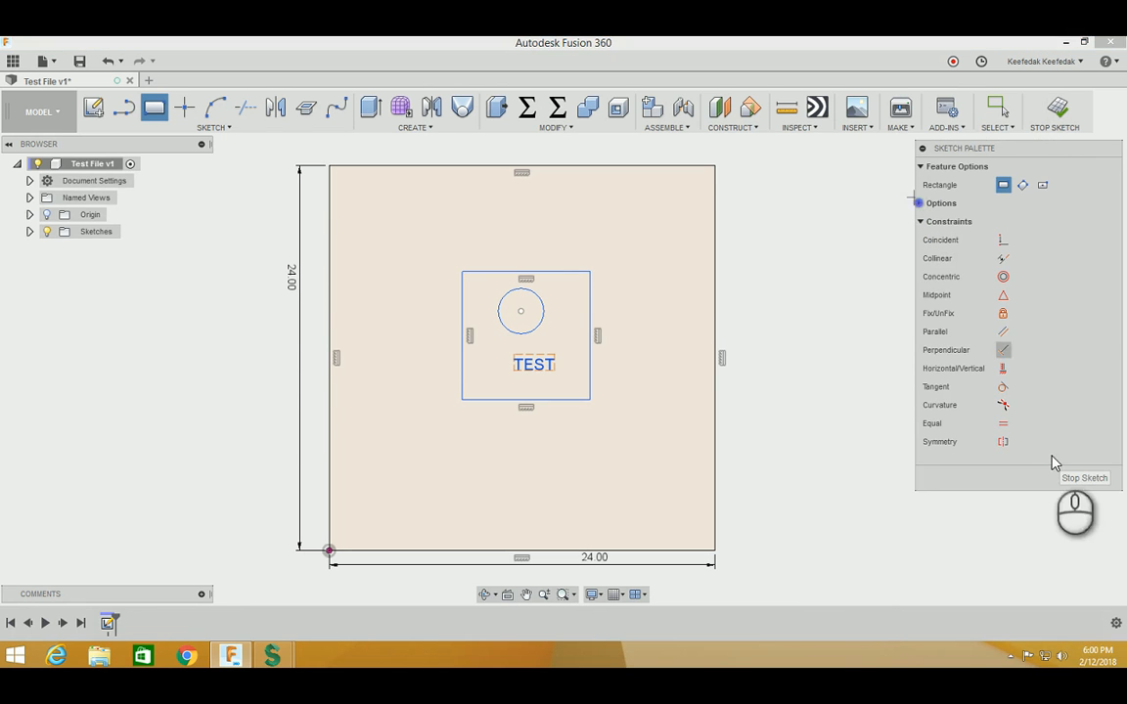
left_click(1076, 478)
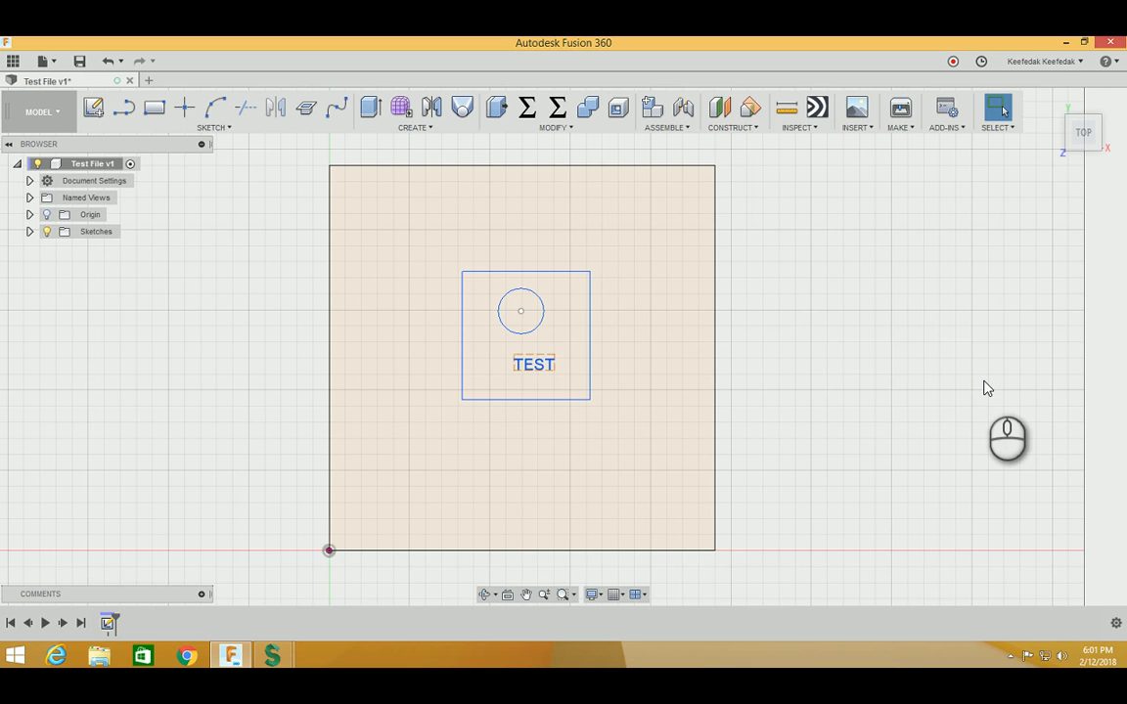
left_click(406, 541)
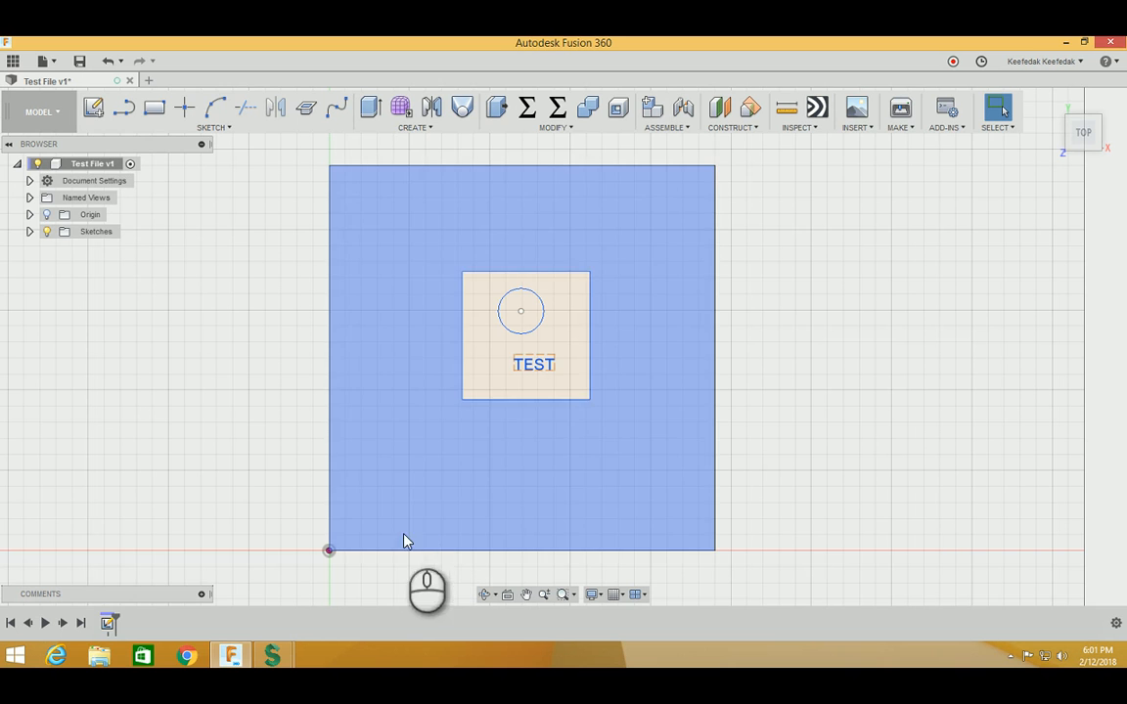
left_click(202, 596)
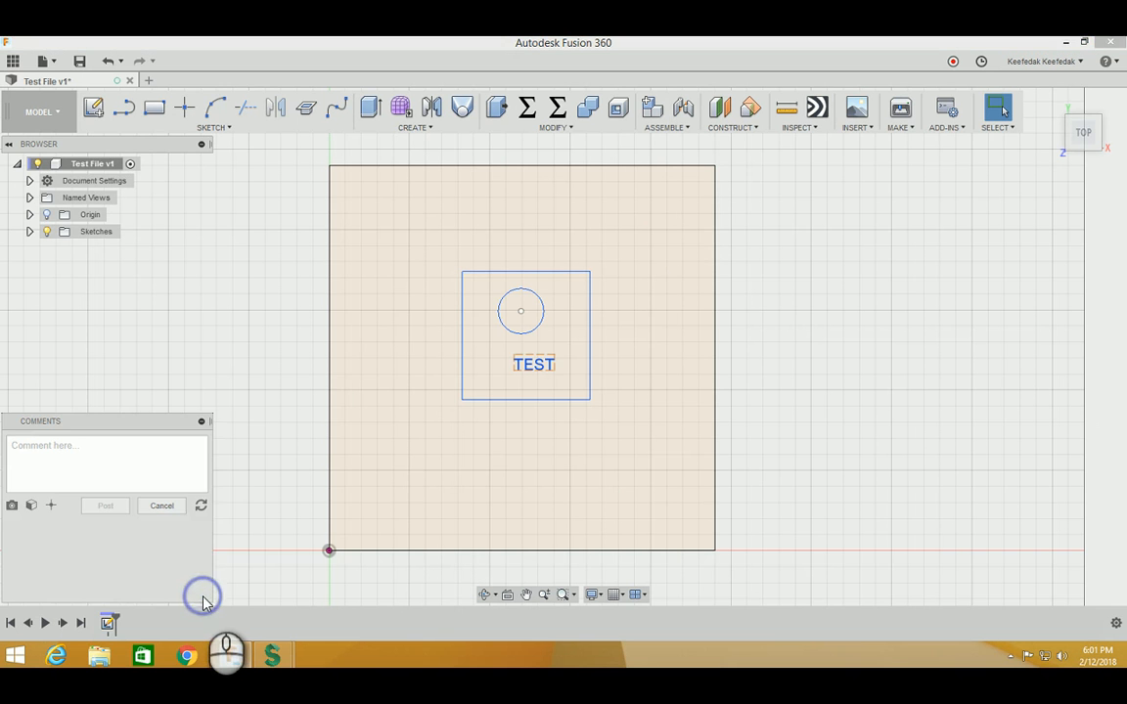
left_click(202, 421)
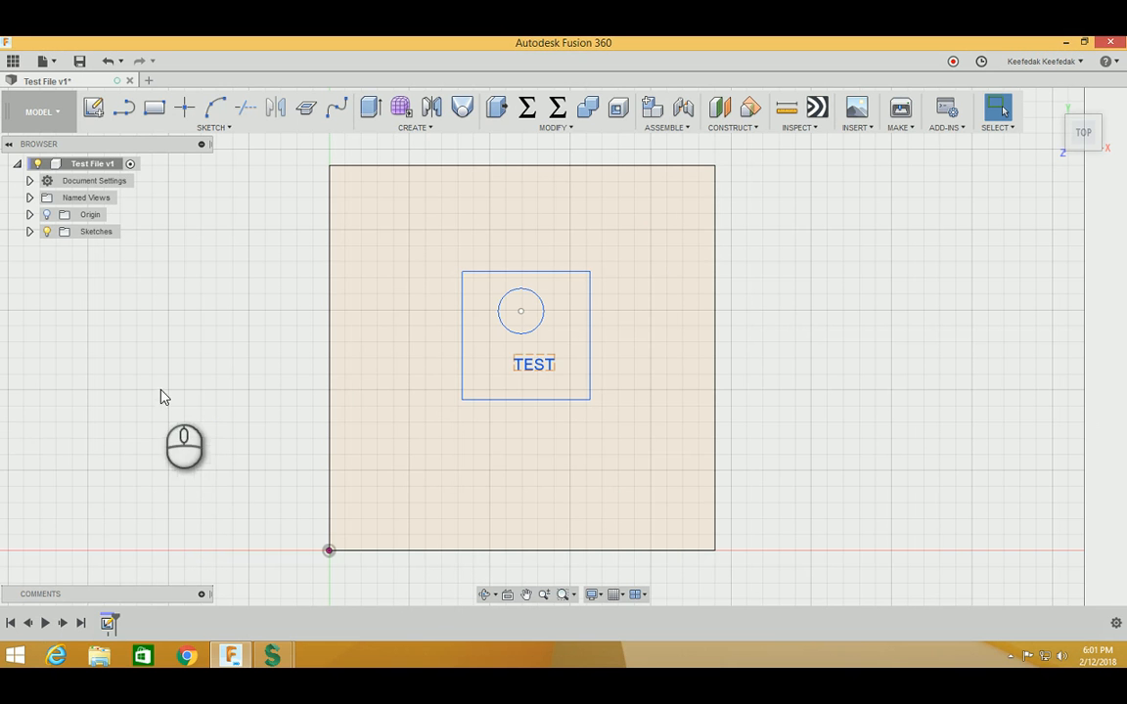
left_click(58, 111)
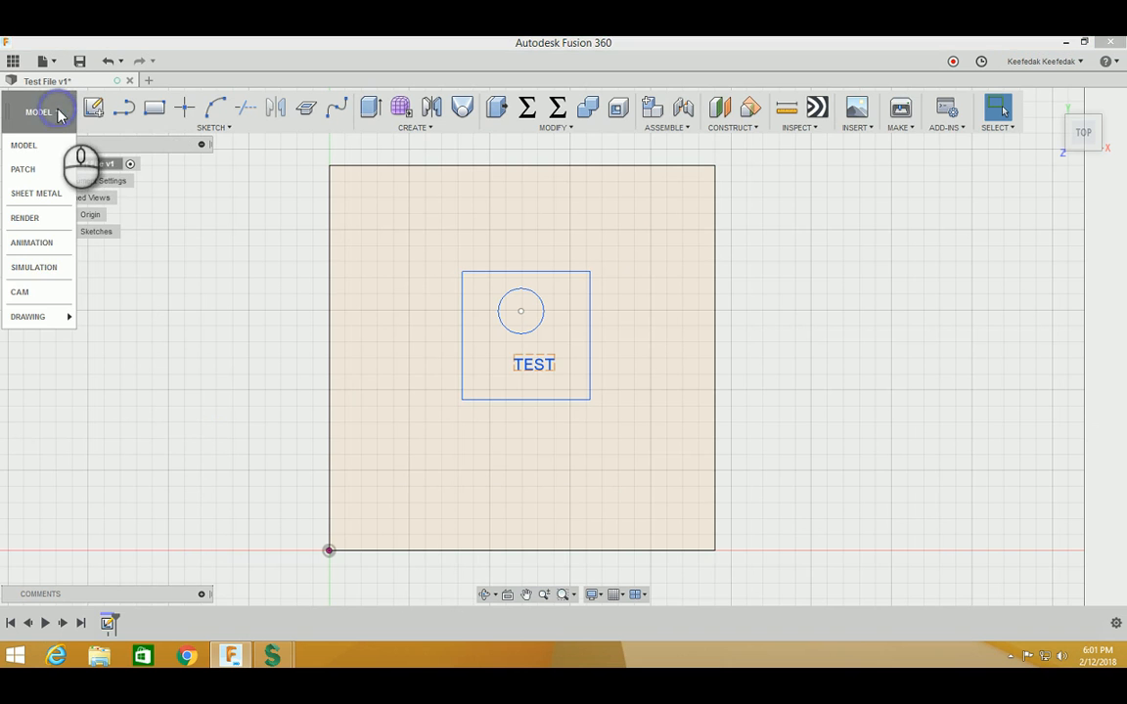
left_click(29, 290)
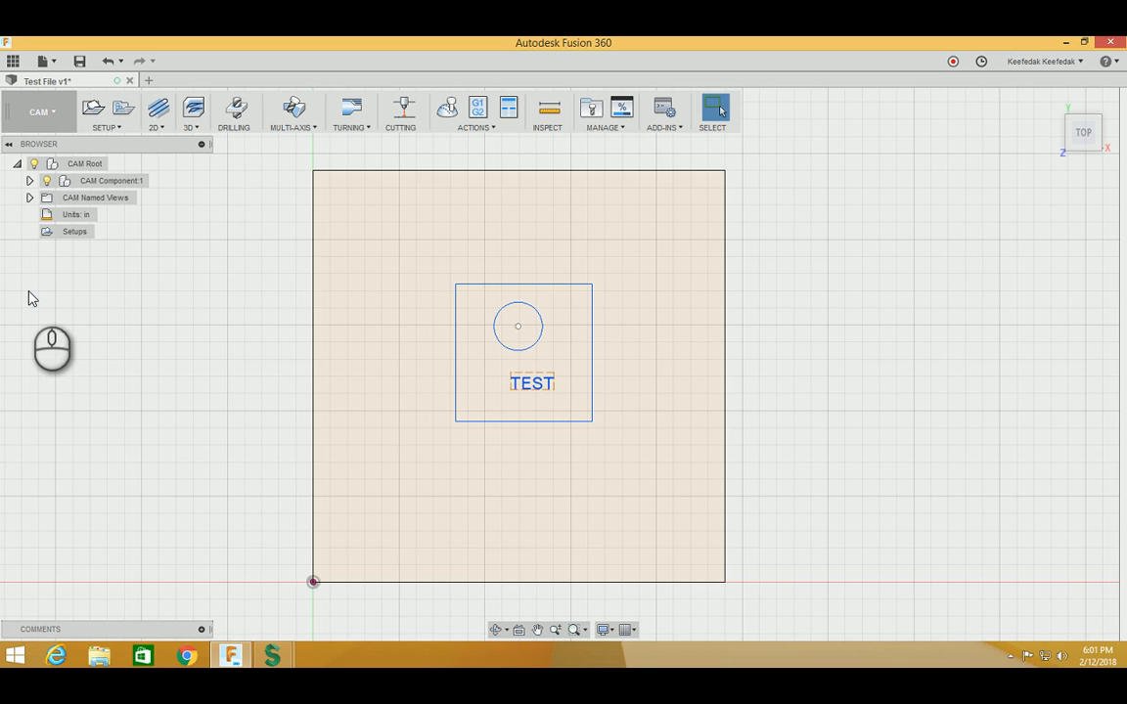
Step: Open the CAM tool library, show the DMS Tools library and delete its 5 - Ø3/8" flat (HDPE) tool
left_click(591, 107)
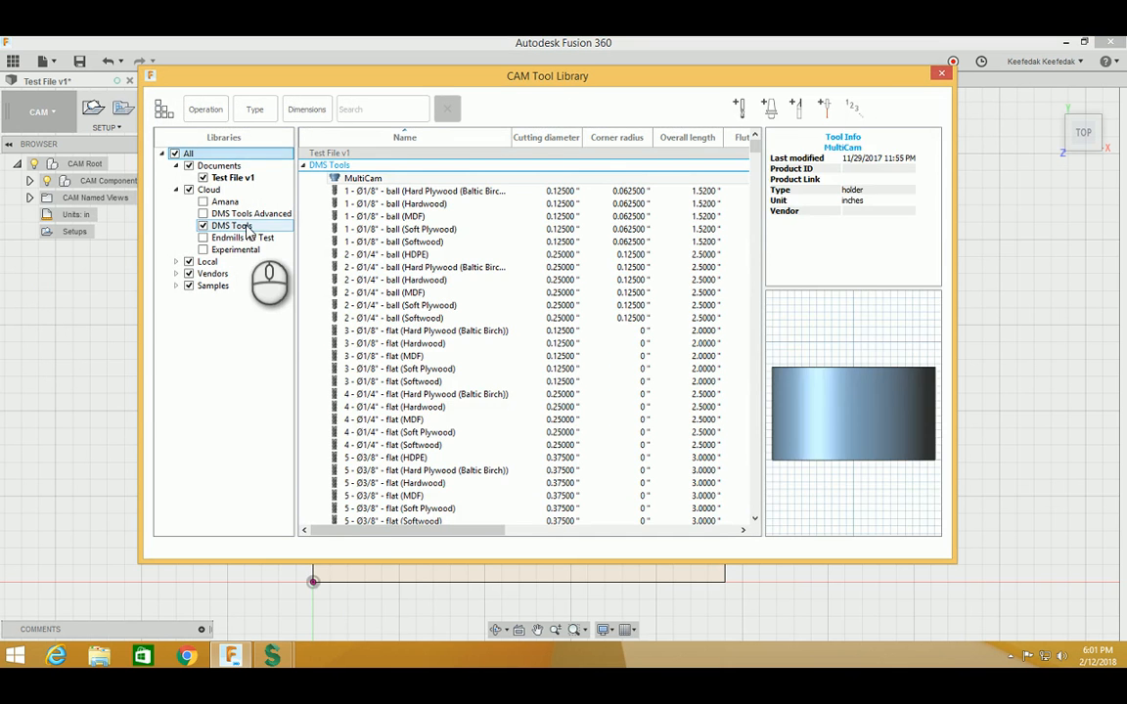
left_click(245, 225)
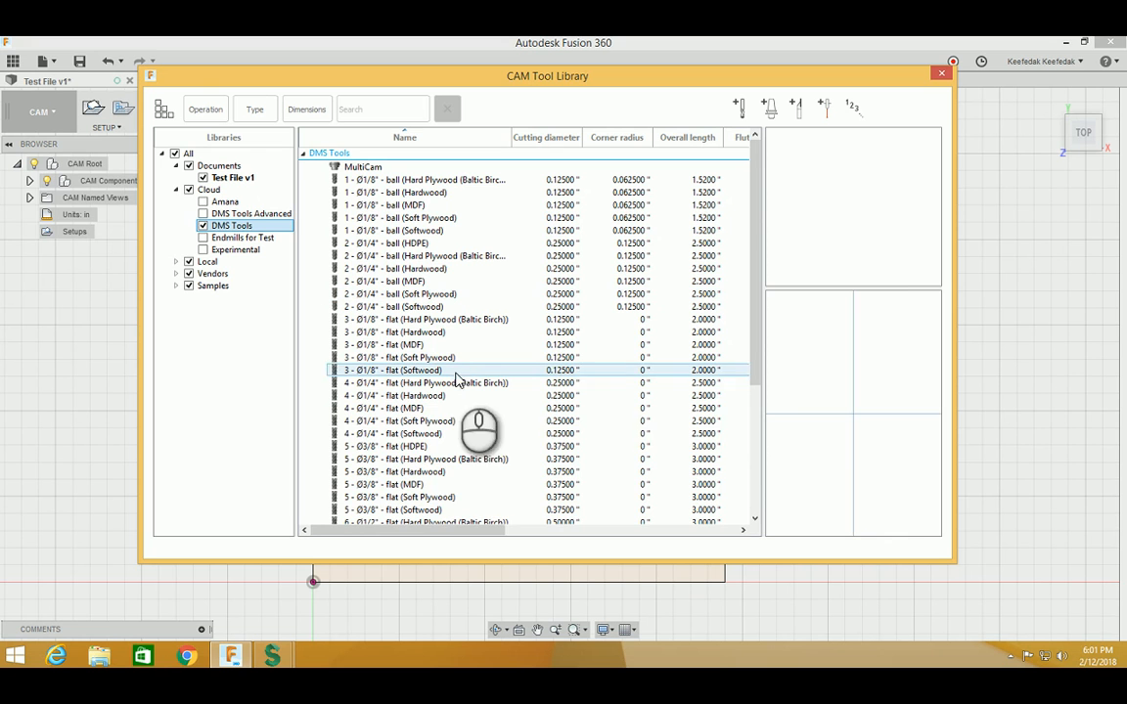
right_click(426, 447)
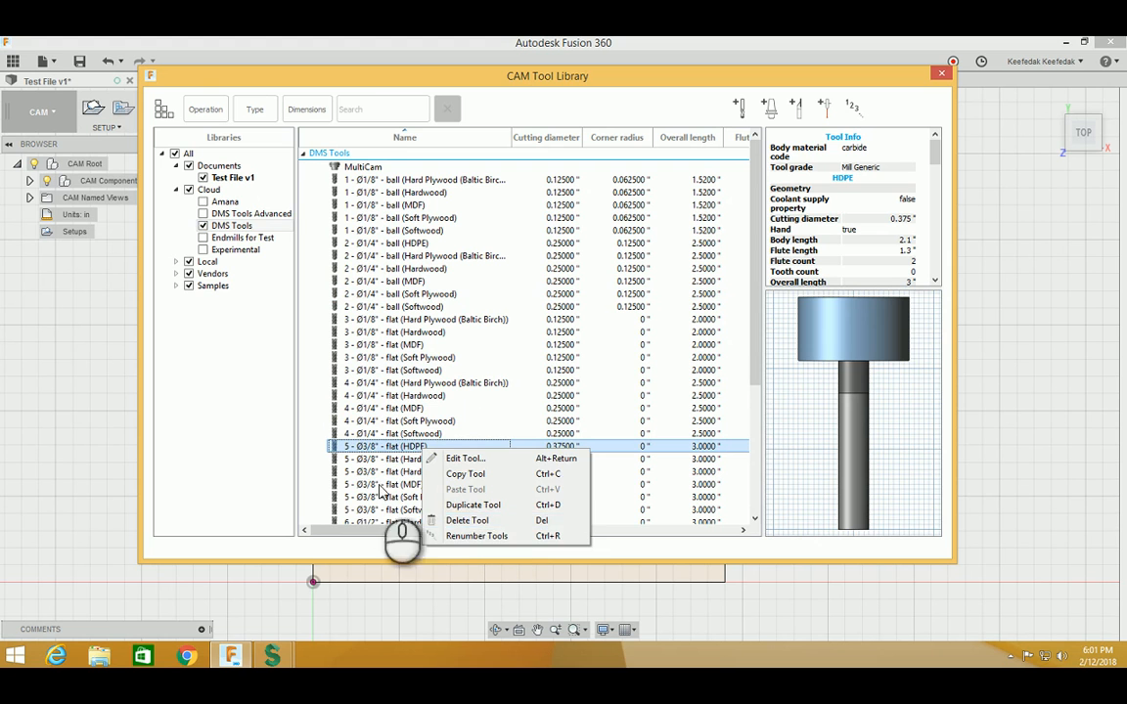
left_click(359, 446)
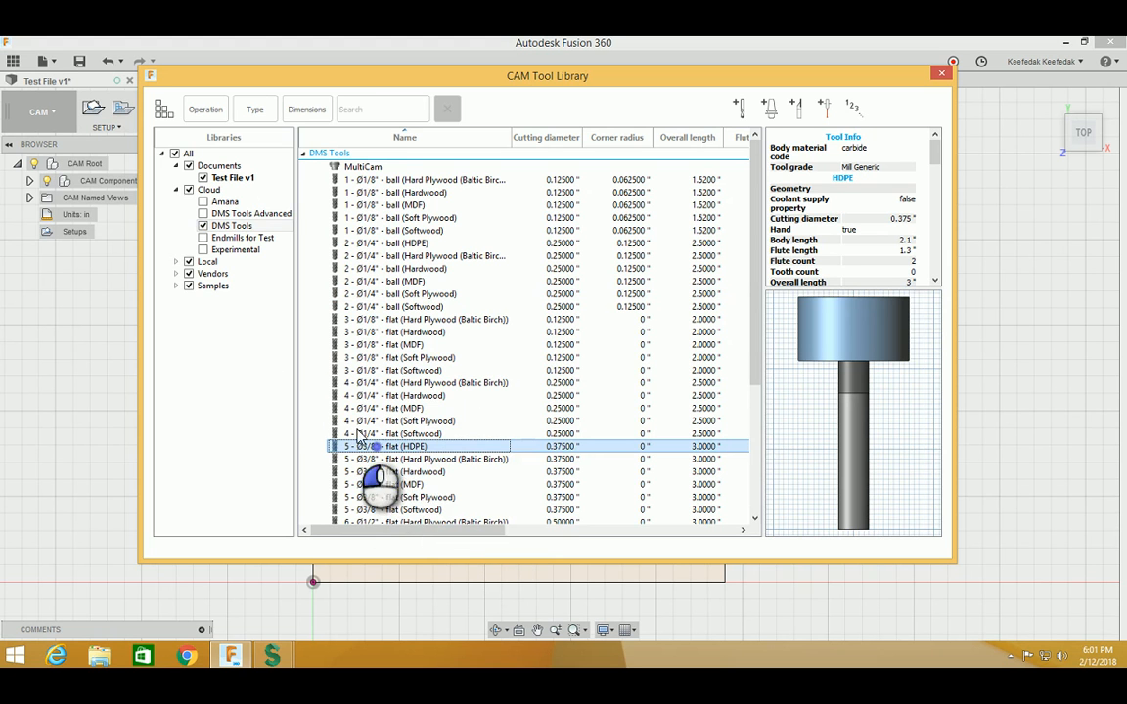
left_click(236, 360)
left_click_drag(402, 445, 232, 213)
right_click(388, 447)
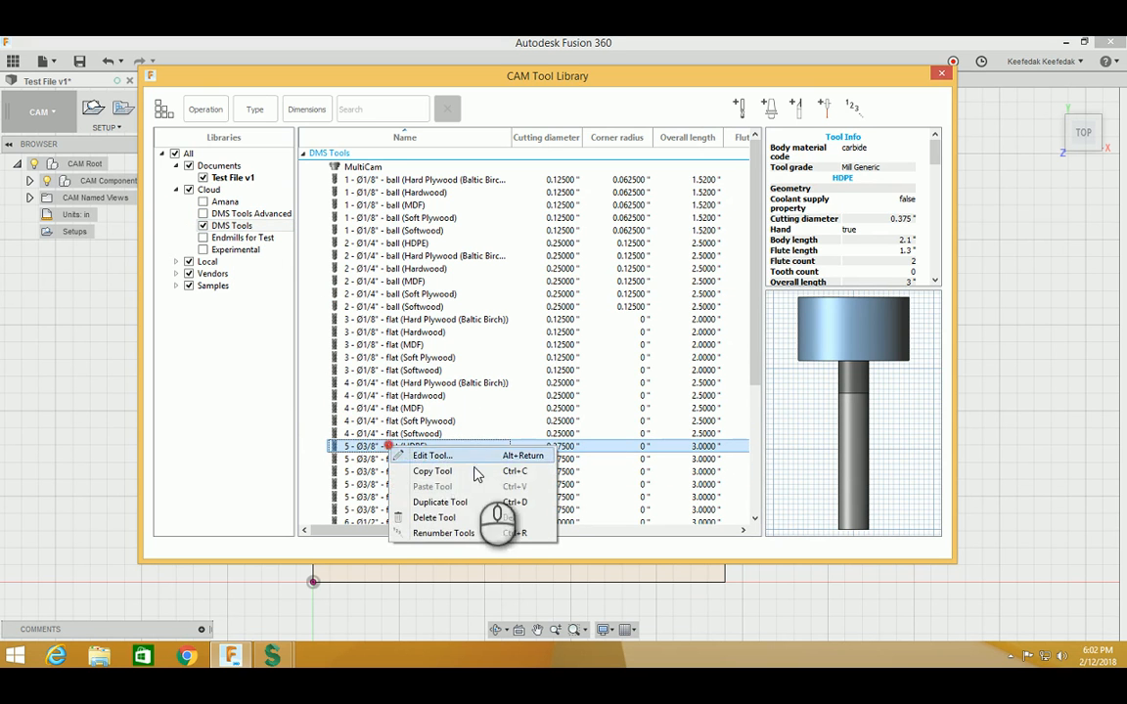
left_click(445, 515)
left_click(548, 339)
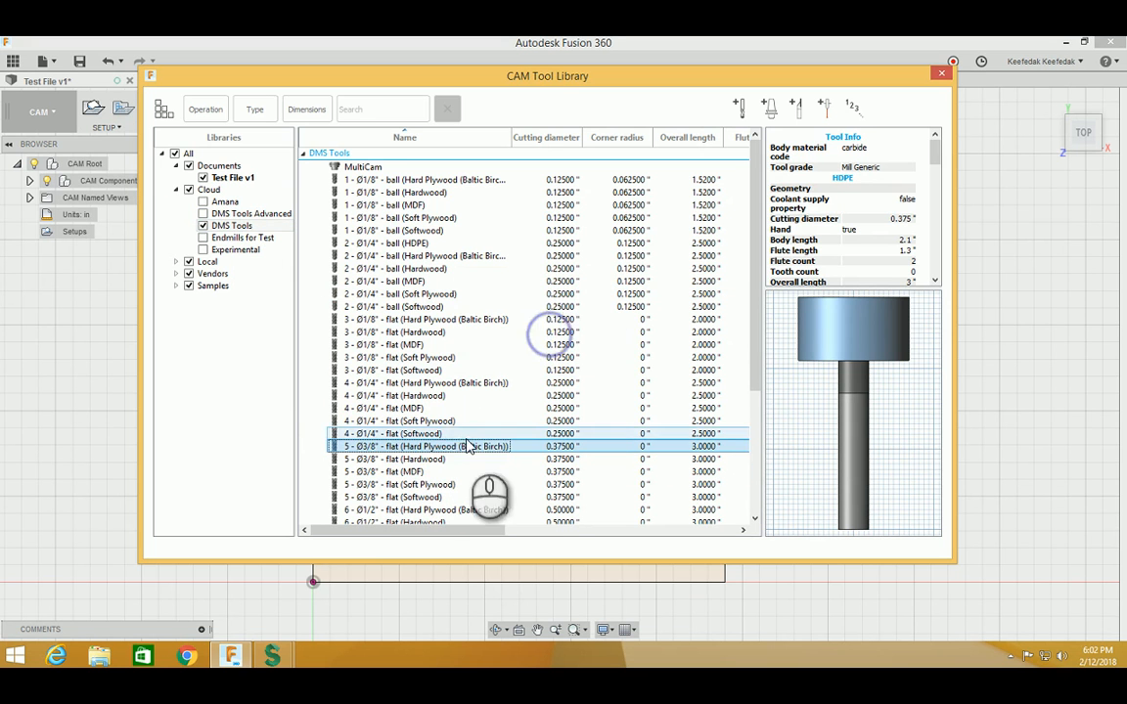
Step: Delete the 2 - Ø1/4" ball (HDPE) tool from the DMS Tools library and review the remaining tools
left_click(411, 244)
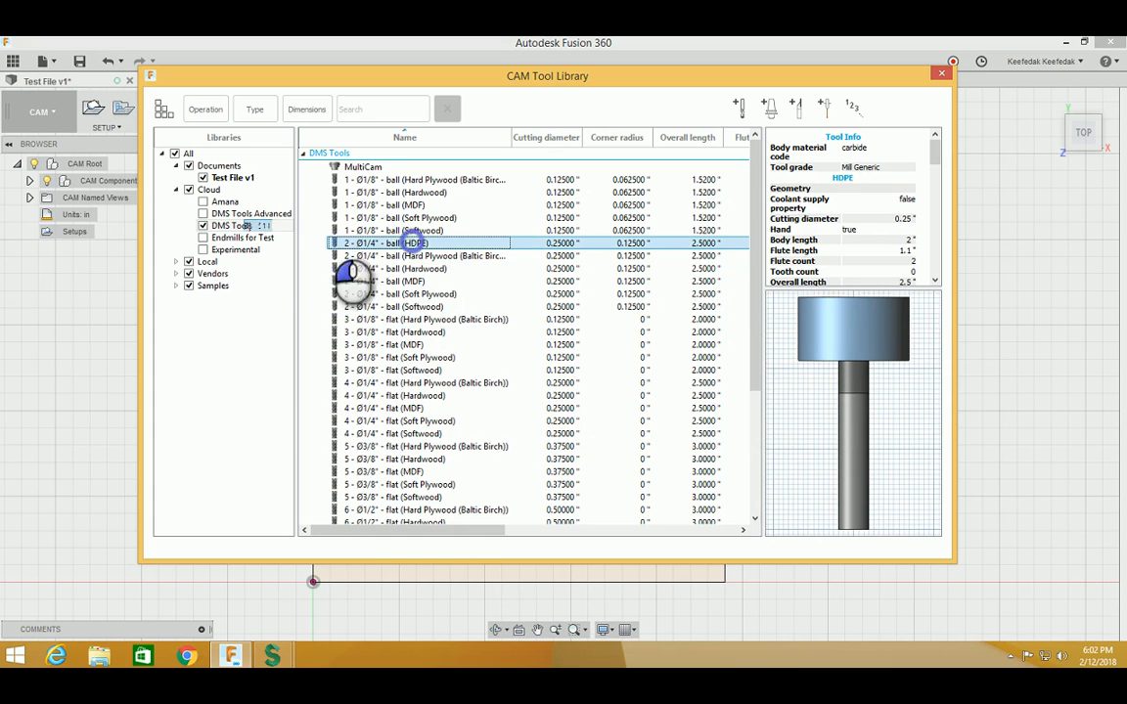
right_click(410, 245)
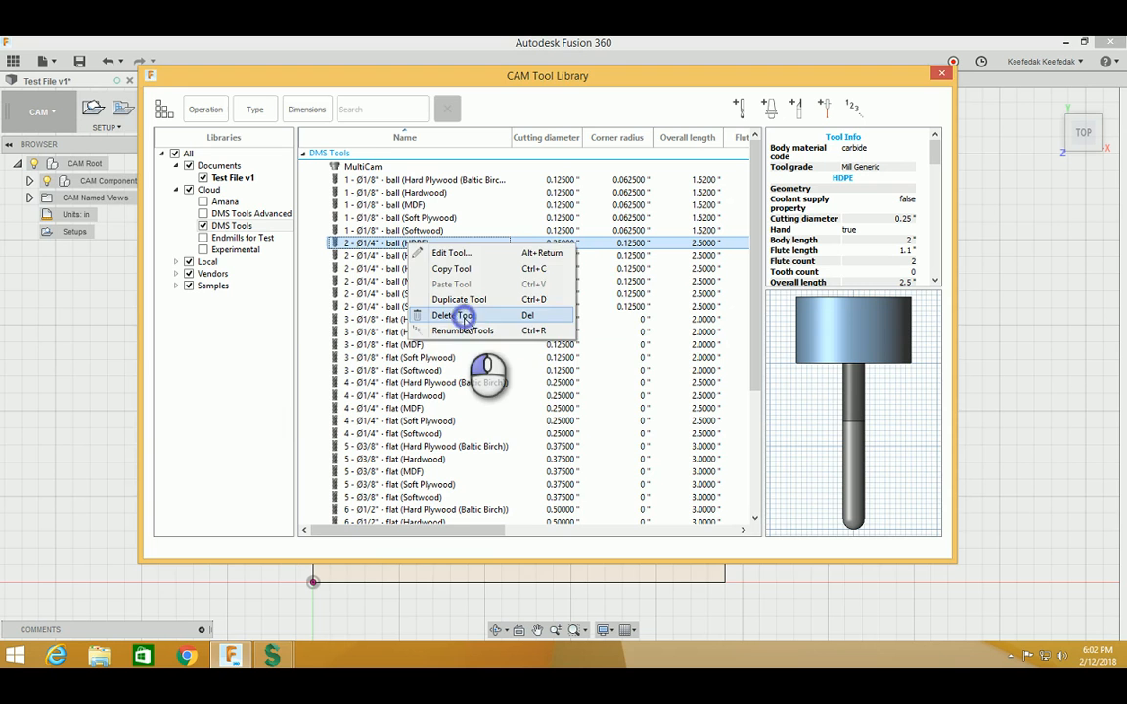
left_click(465, 317)
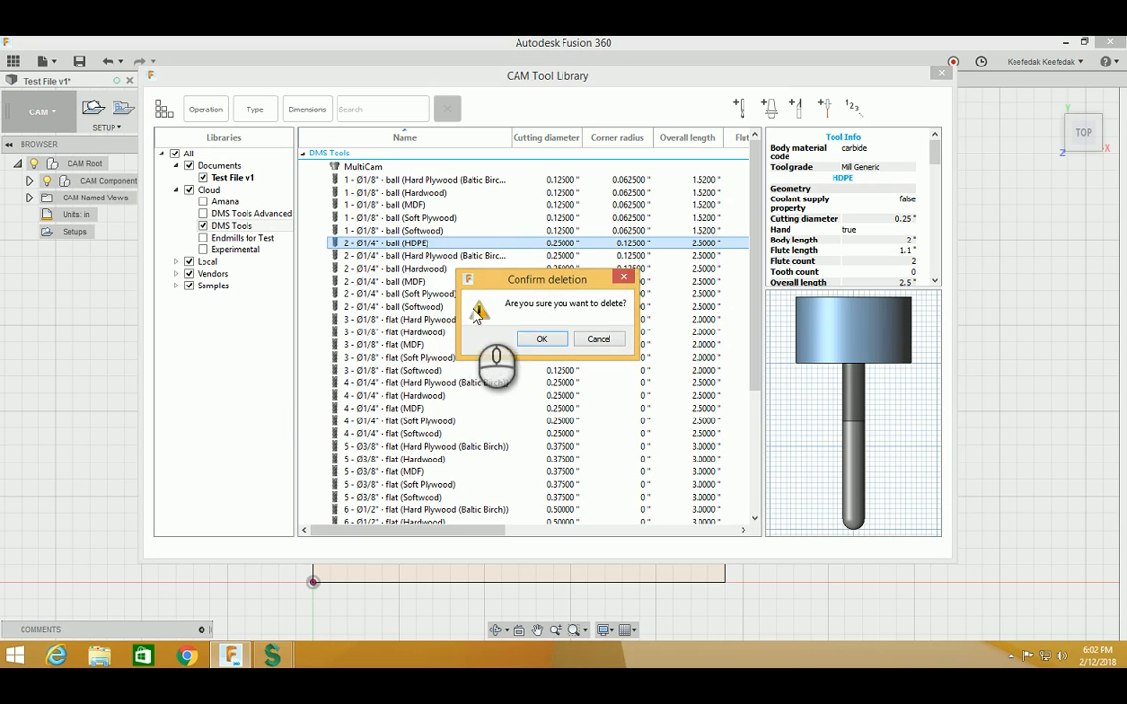
left_click(542, 340)
scroll(512, 364, "down", 5)
left_click(512, 371)
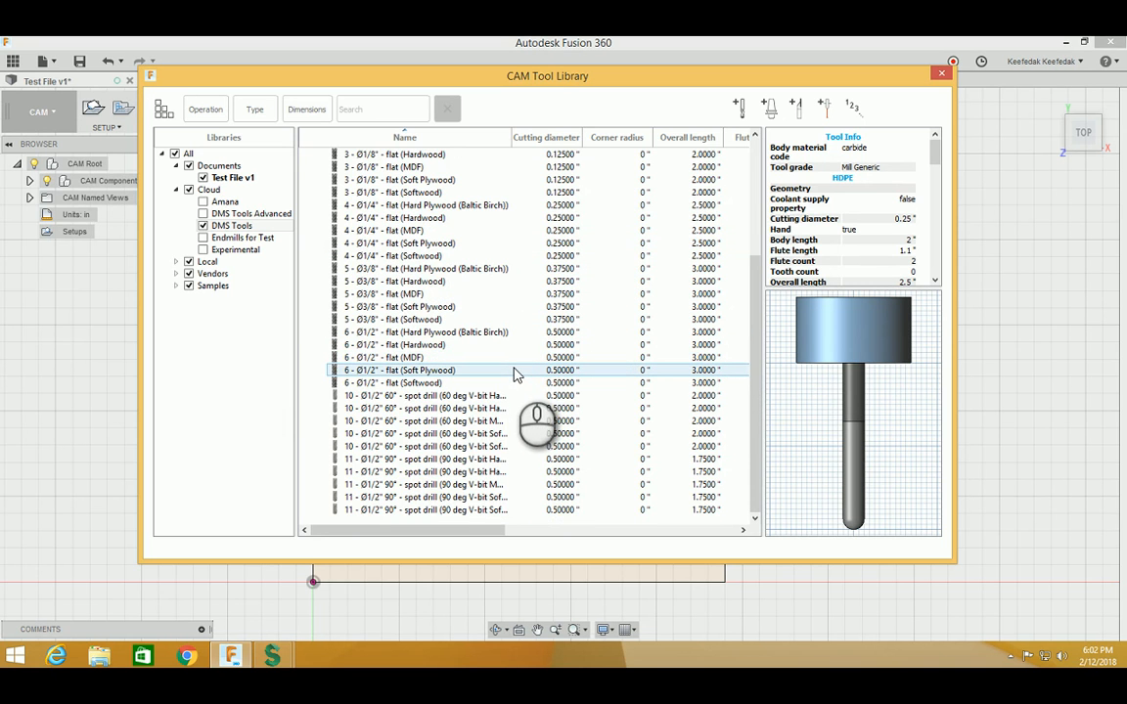
scroll(512, 378, "up", 5)
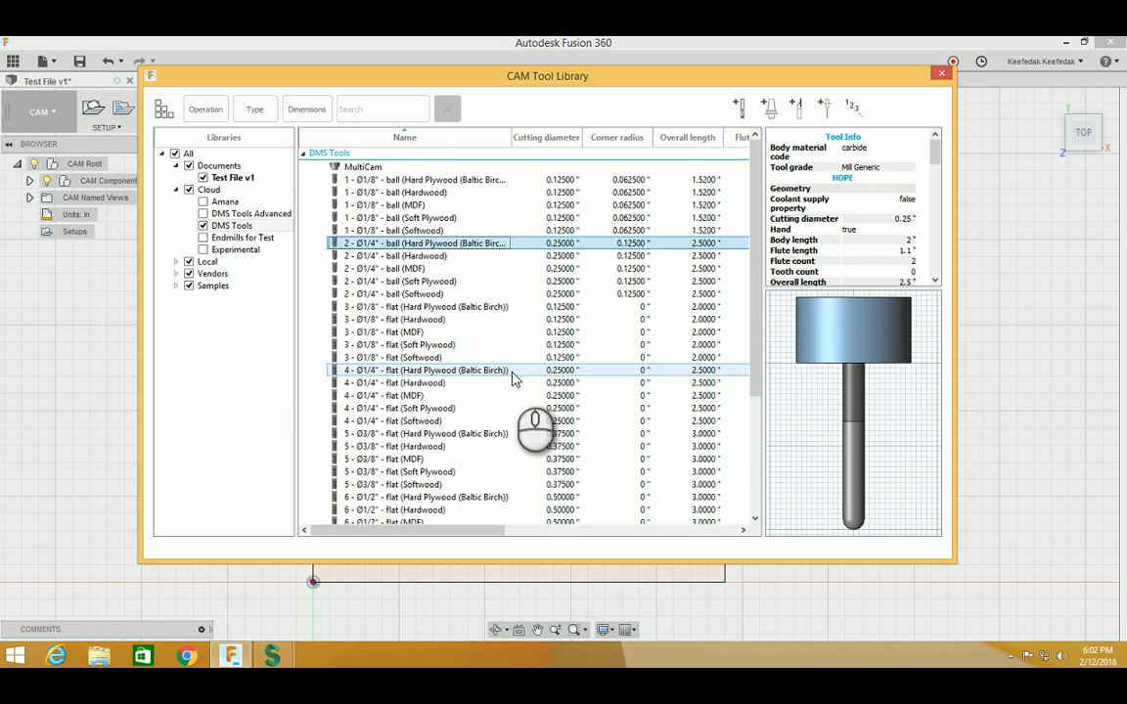
scroll(514, 378, "down", 5)
scroll(513, 378, "up", 5)
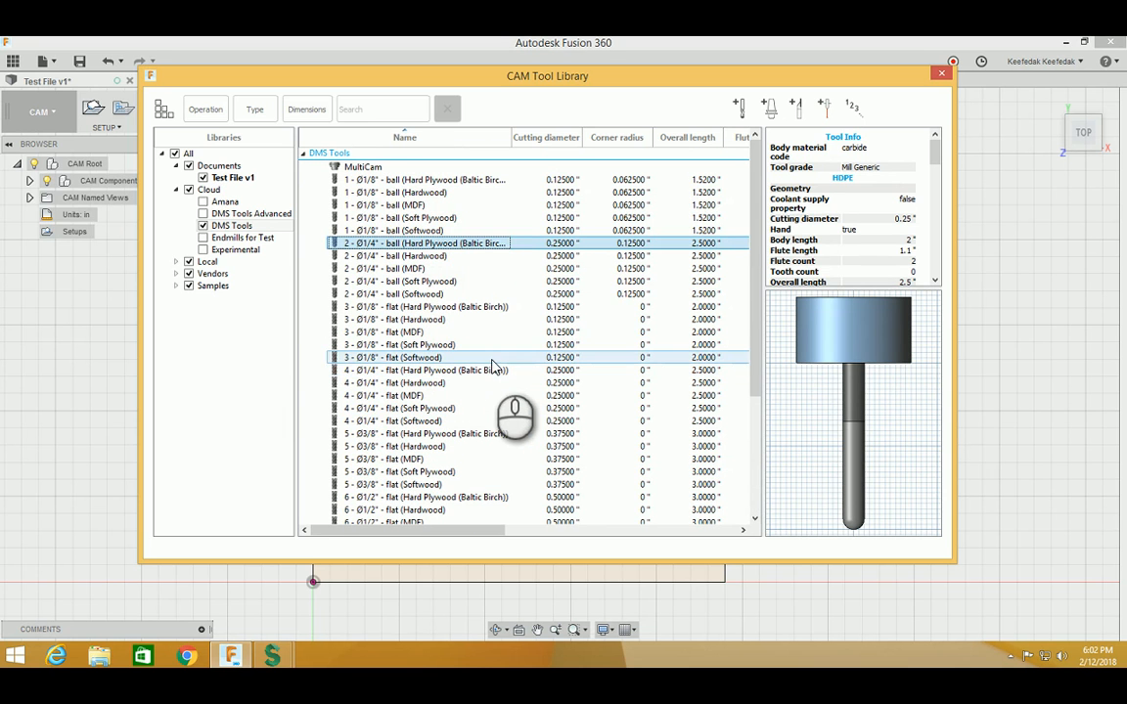
Step: Export the DMS Tools library to the Desktop as a zipped .tools file with a name beginning with DMS
right_click(223, 226)
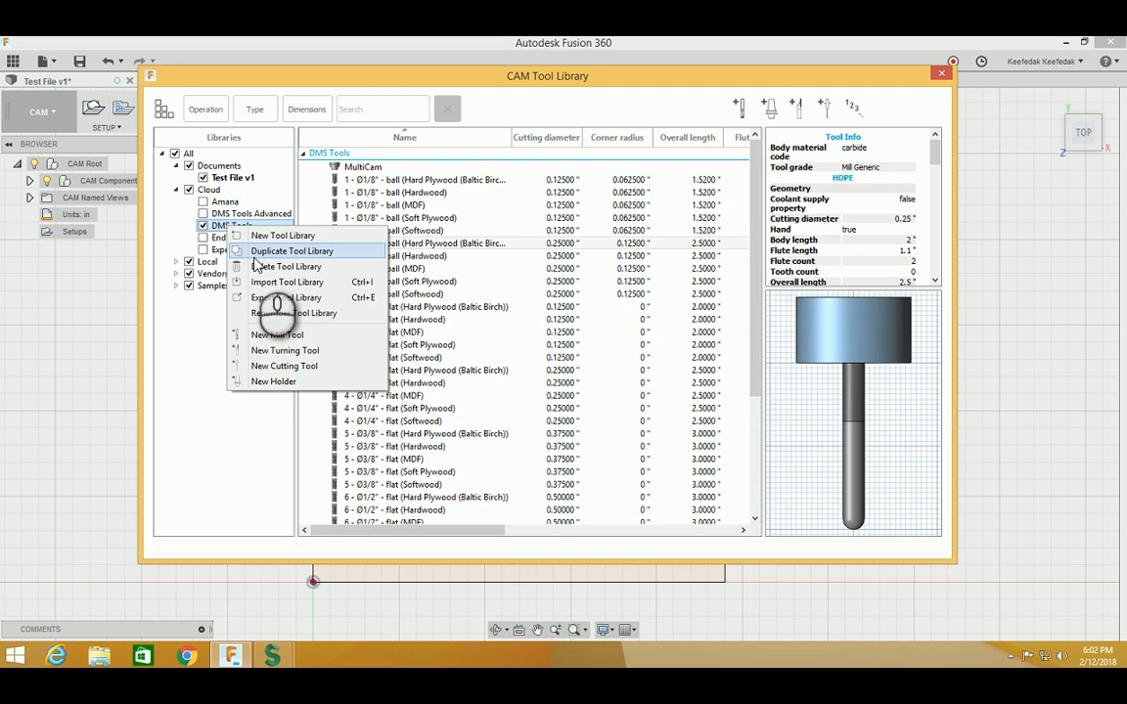
left_click(270, 298)
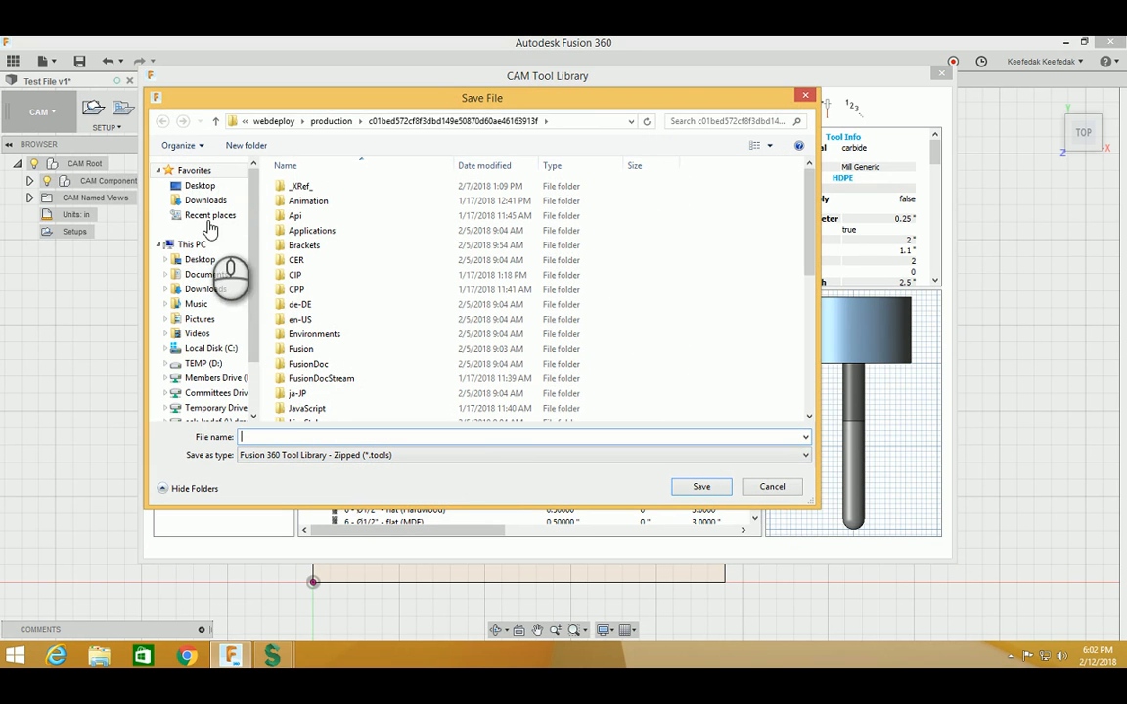
left_click(200, 186)
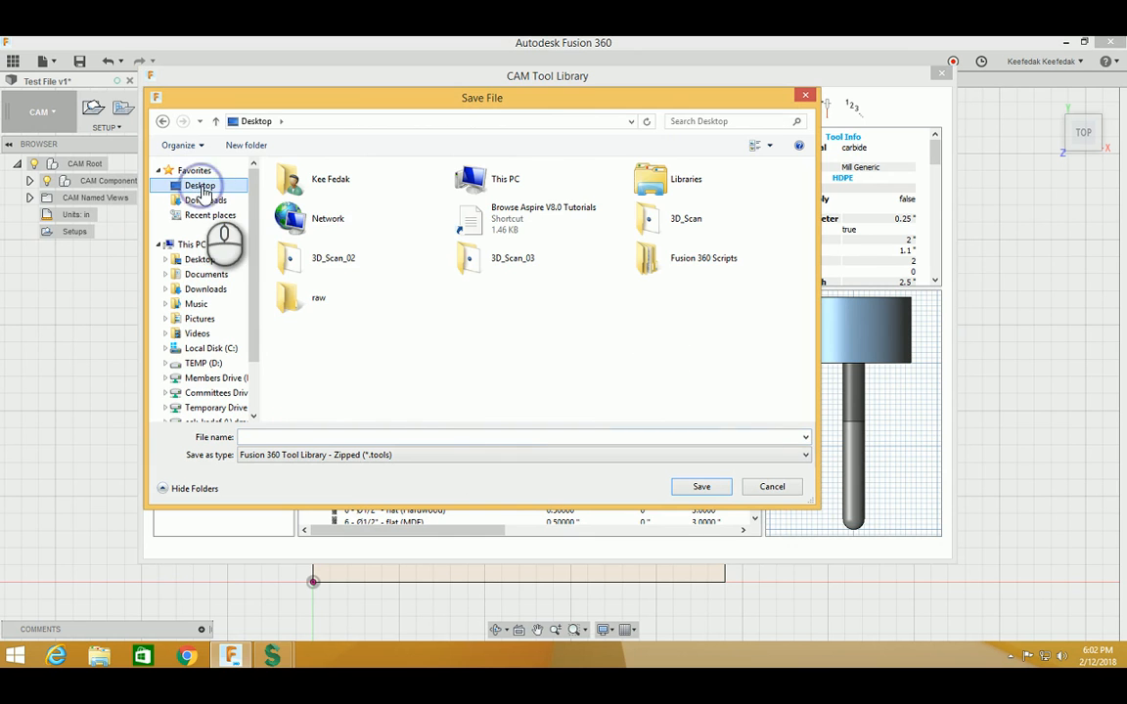
left_click(469, 438)
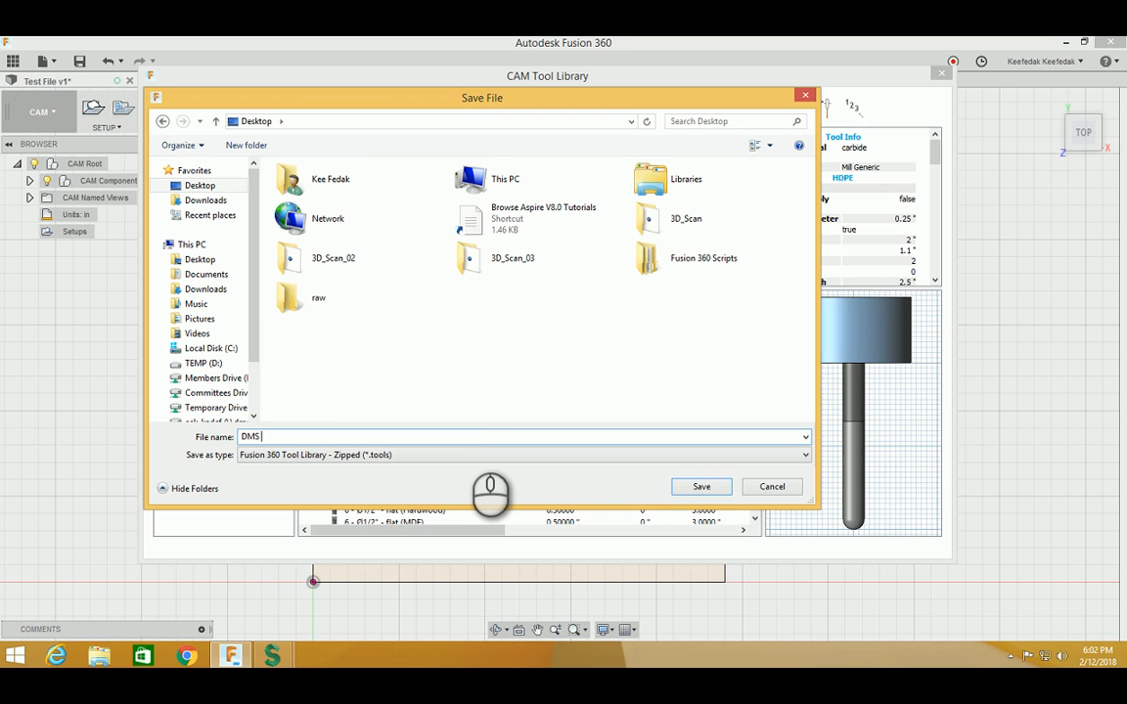
left_click(708, 487)
Step: Switch to Chrome and open Google Drive
left_click(189, 658)
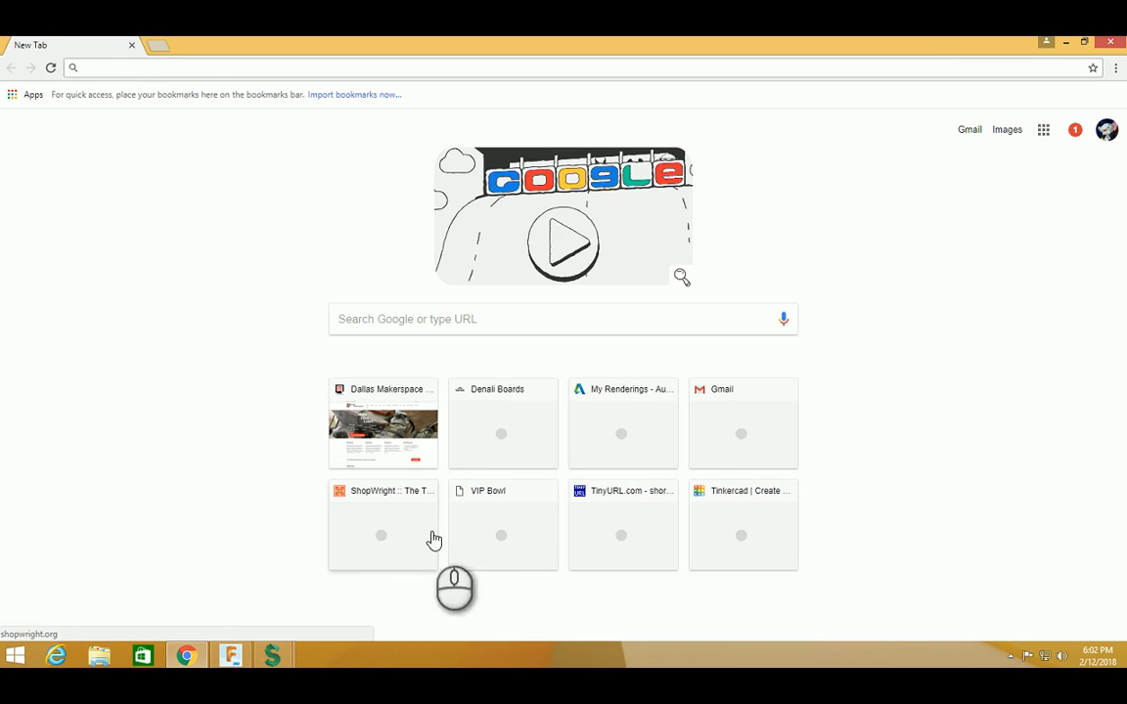
left_click(749, 426)
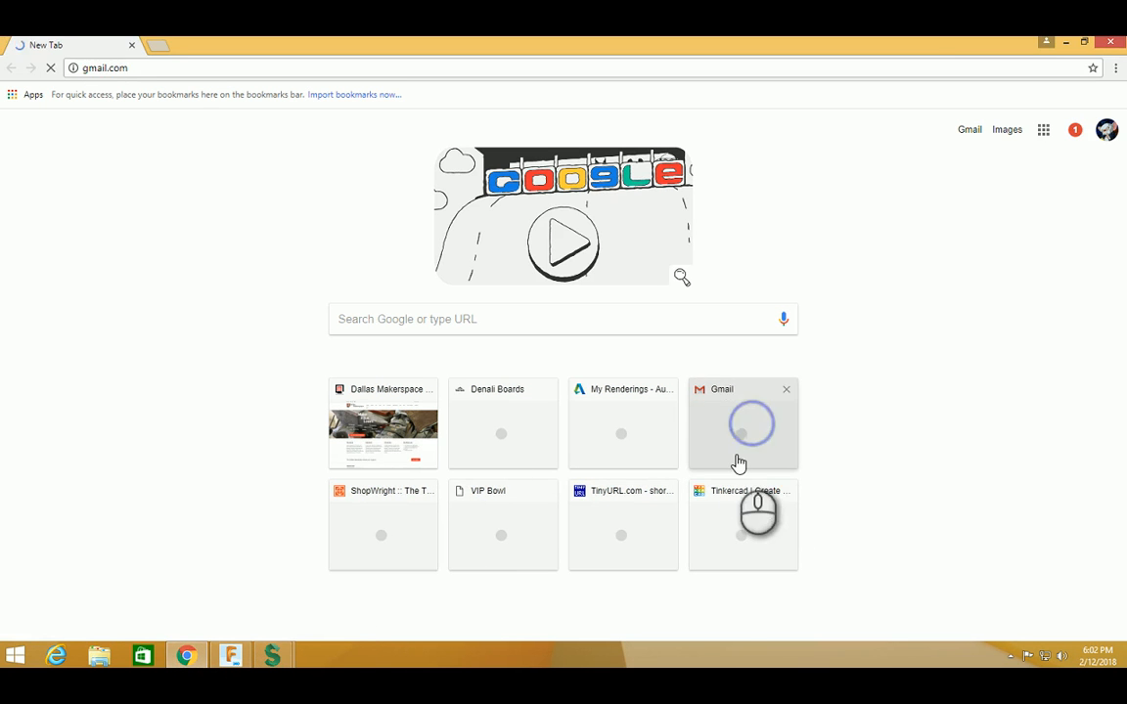
left_click(1044, 130)
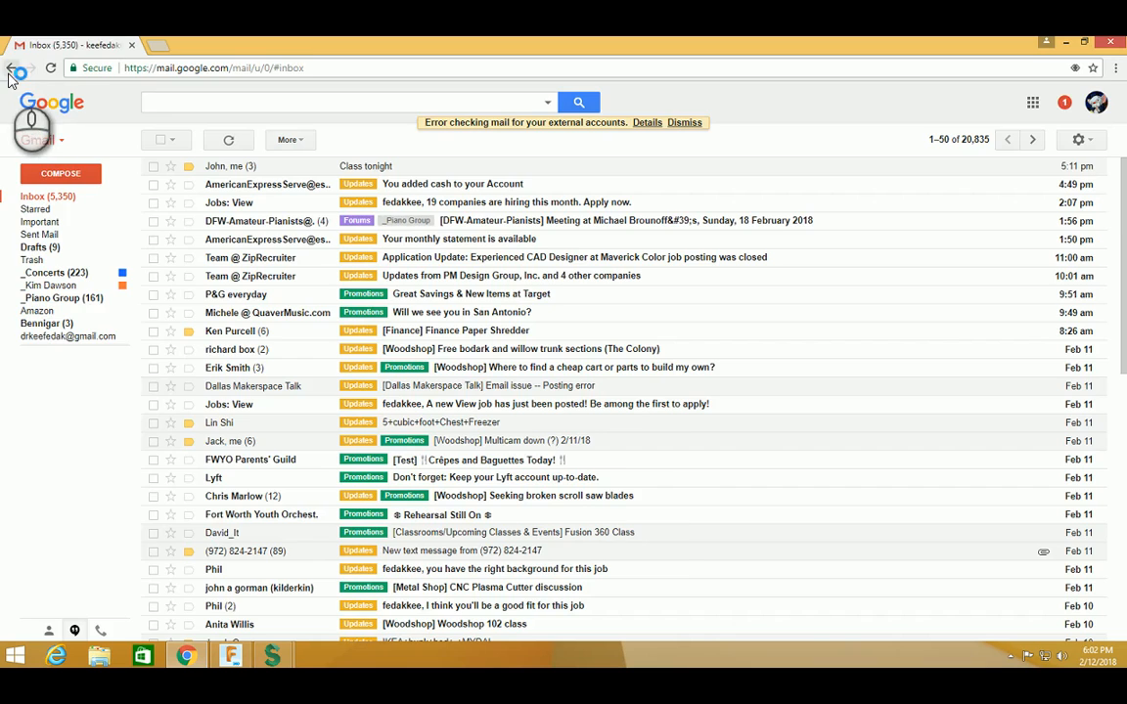
left_click(11, 68)
left_click(1044, 131)
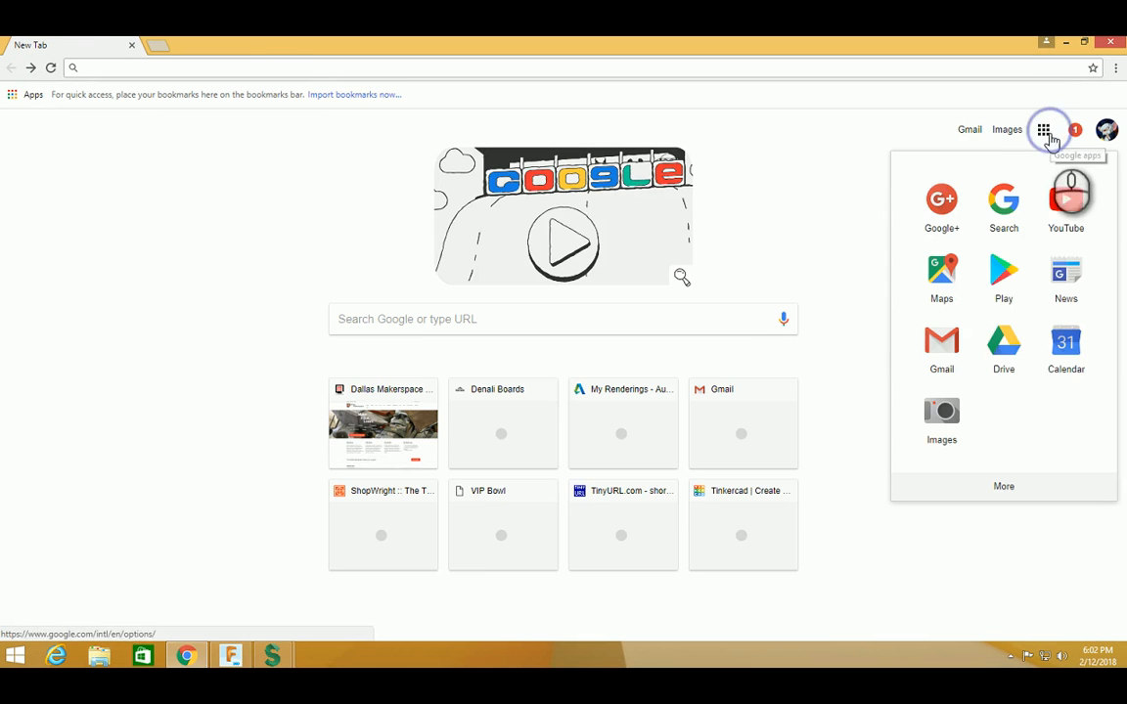
left_click(1020, 350)
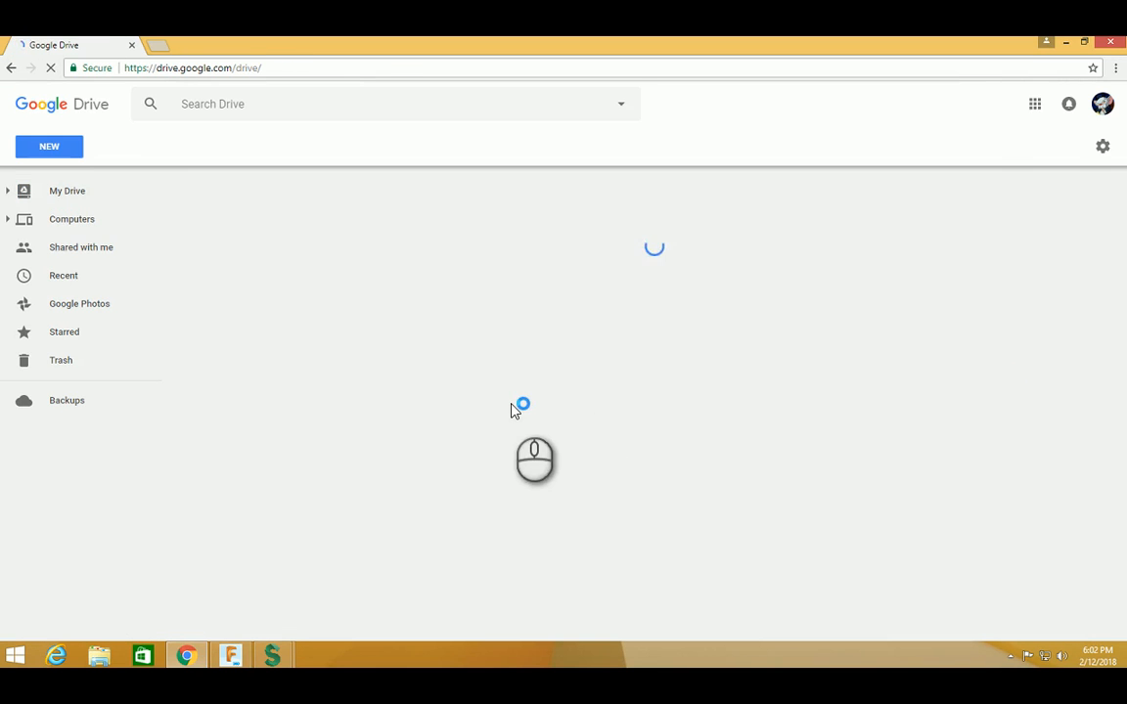
Step: Remove the old DMS tool library.tools and DMS_Endmills.tools files from My Drive
scroll(561, 392, "down", 15)
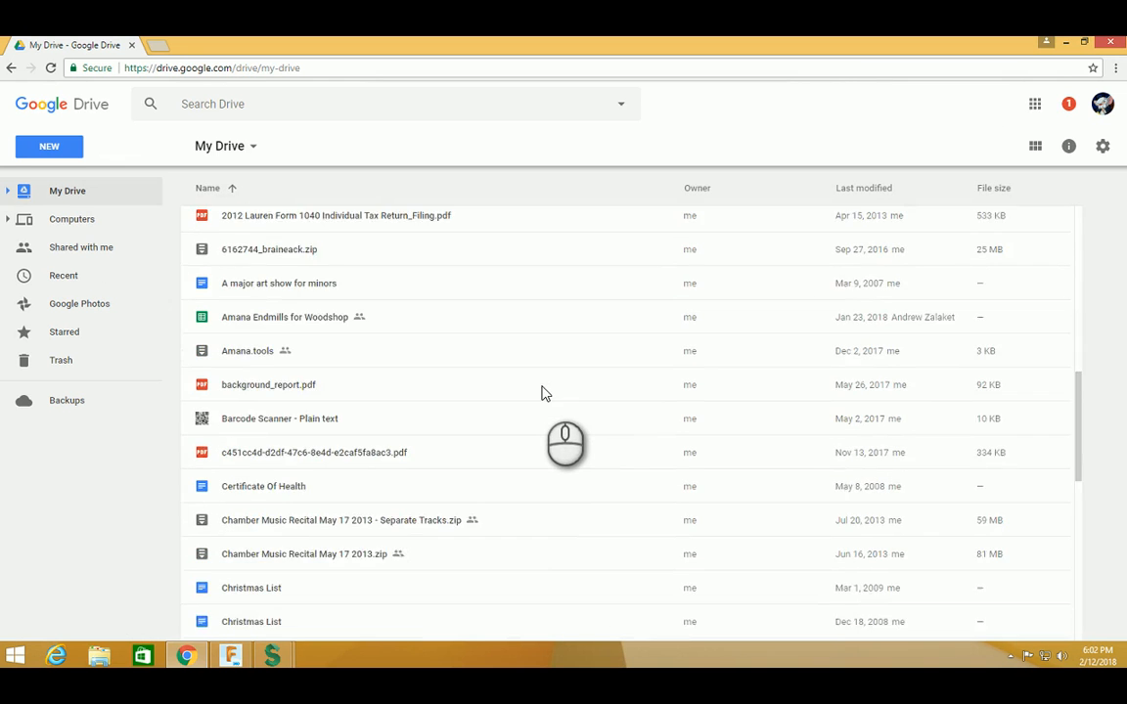
scroll(508, 416, "down", 3)
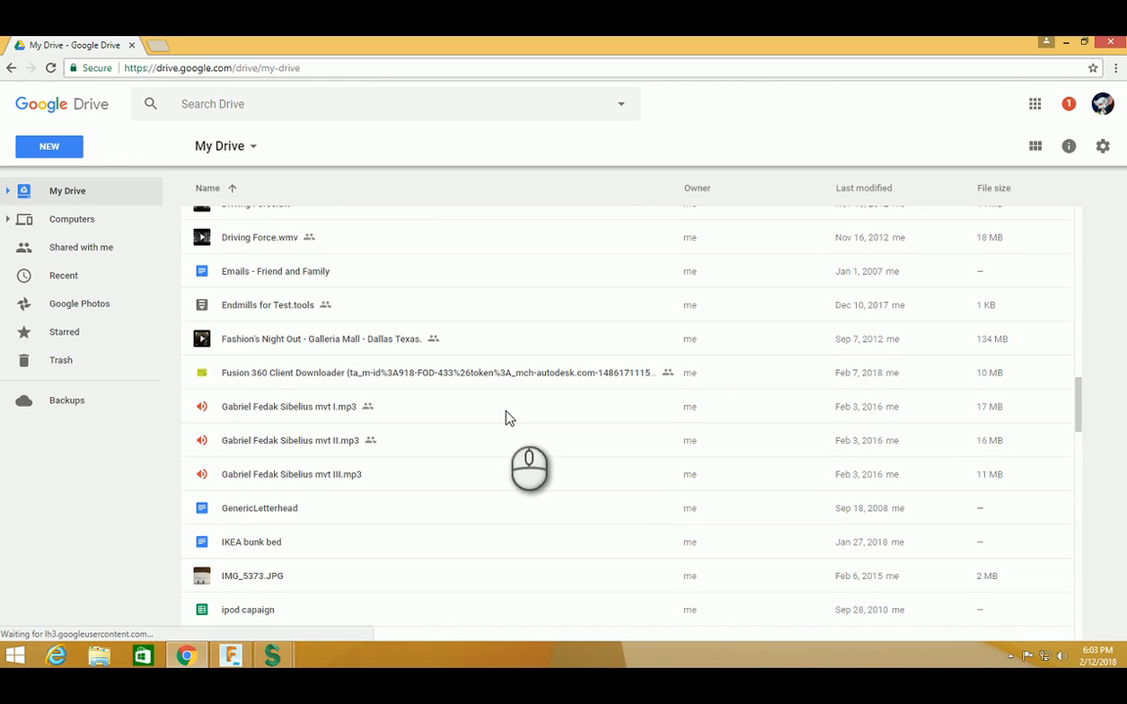
scroll(494, 440, "down", 2)
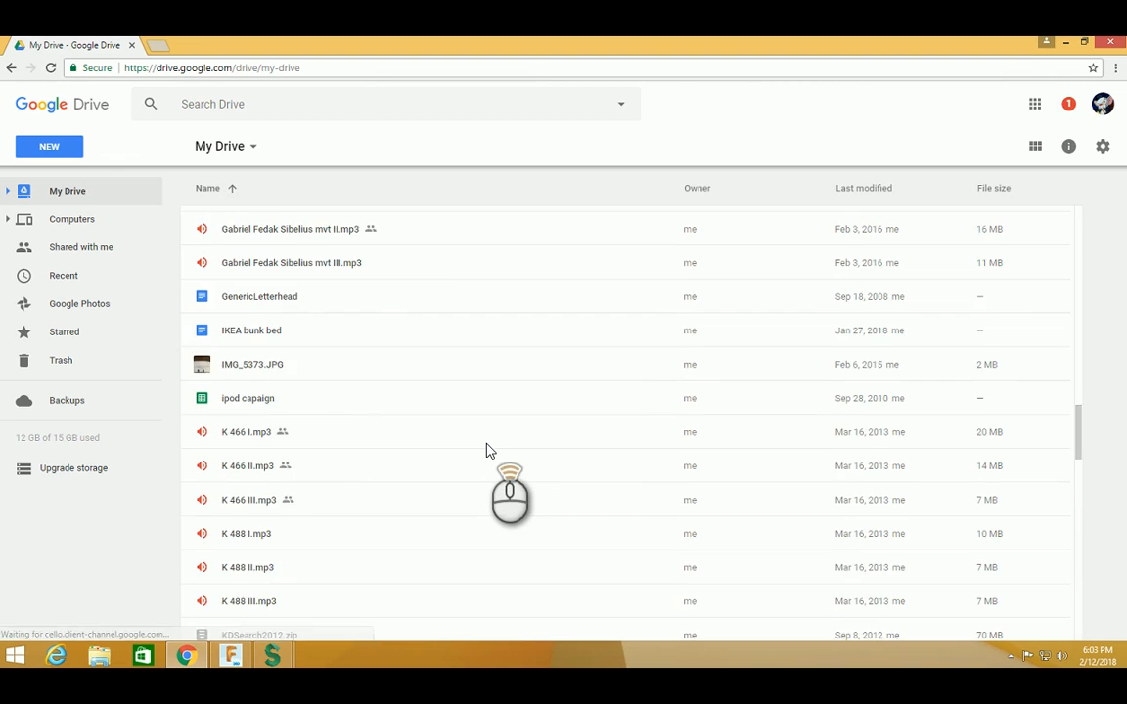
scroll(489, 450, "up", 9)
scroll(492, 453, "down", 2)
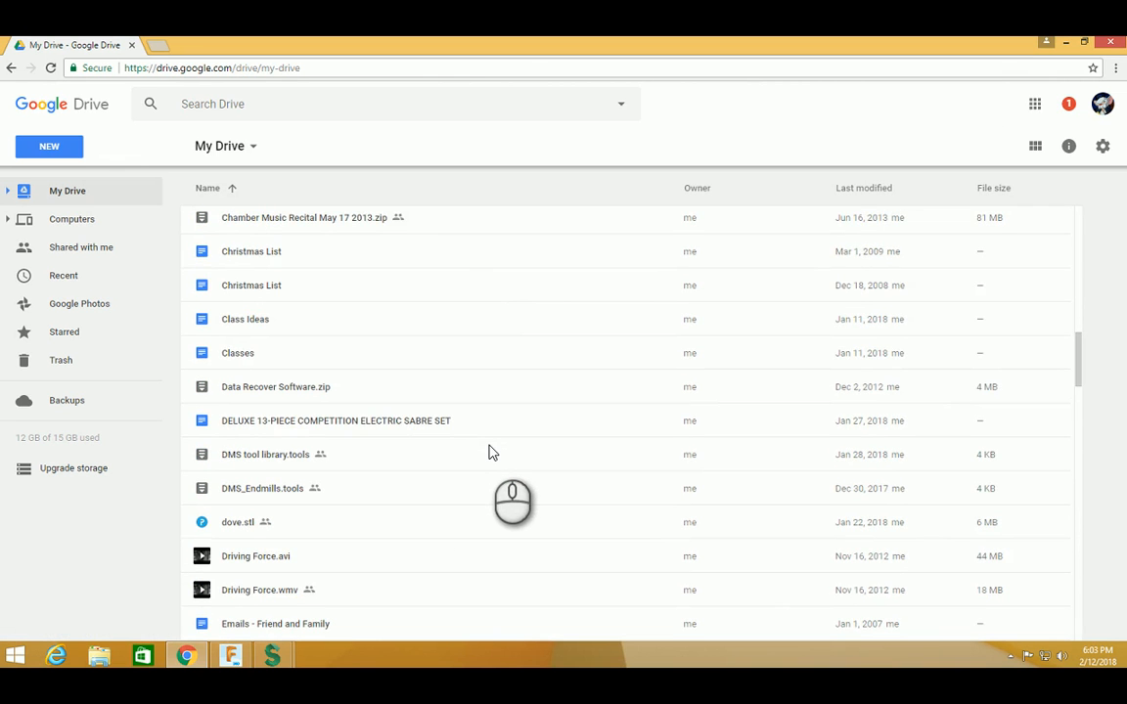
scroll(489, 453, "up", 2)
scroll(489, 453, "down", 2)
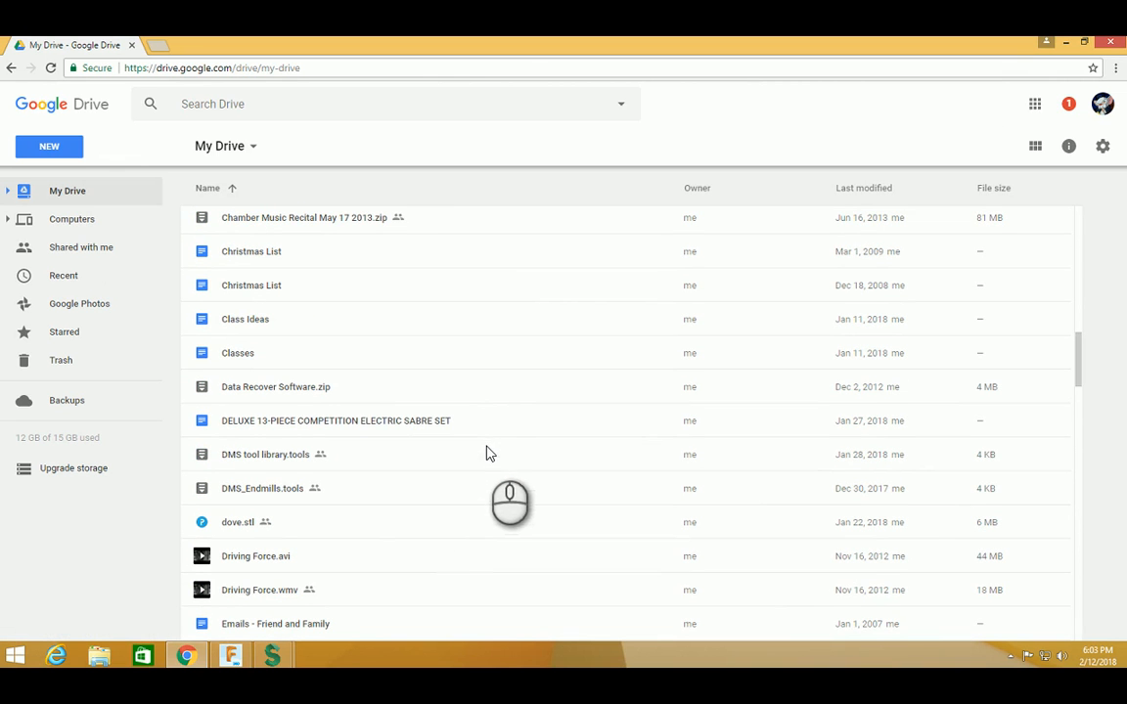
left_click(272, 460)
right_click(272, 460)
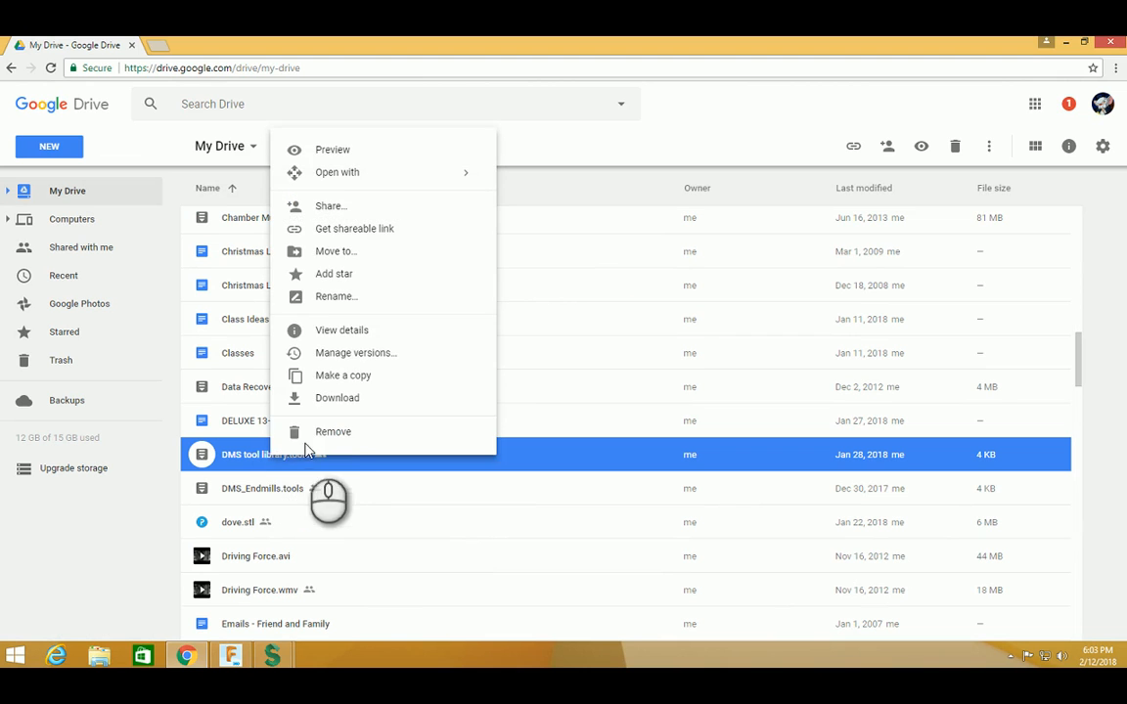
left_click(329, 432)
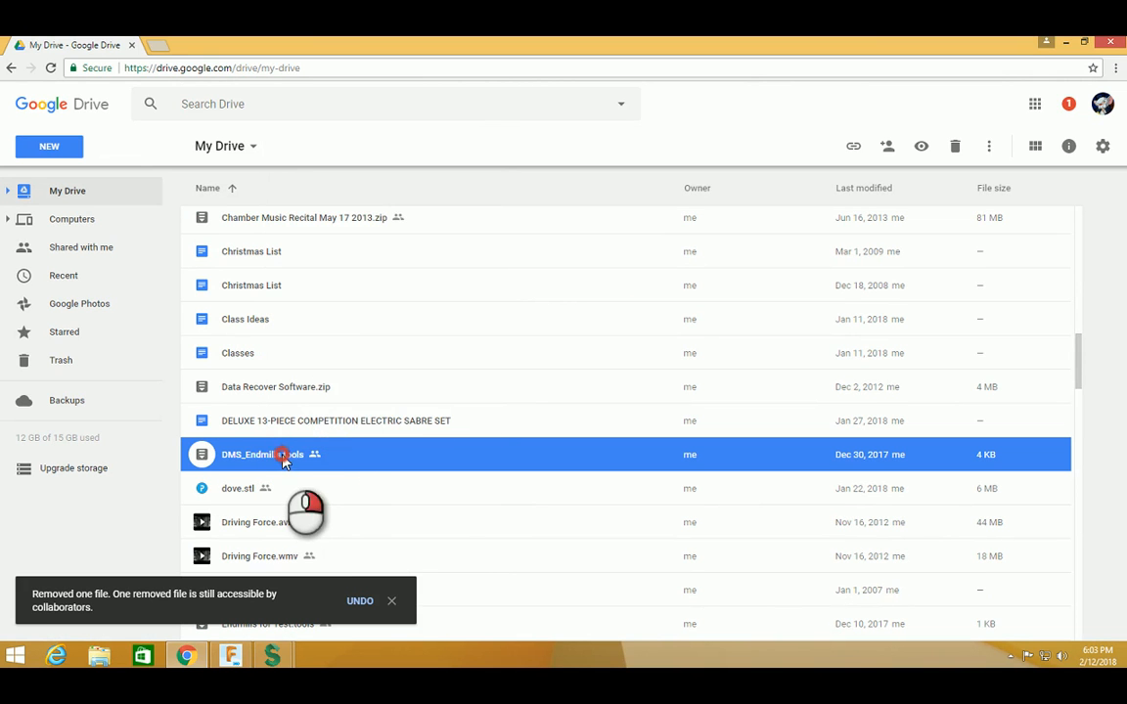
right_click(282, 457)
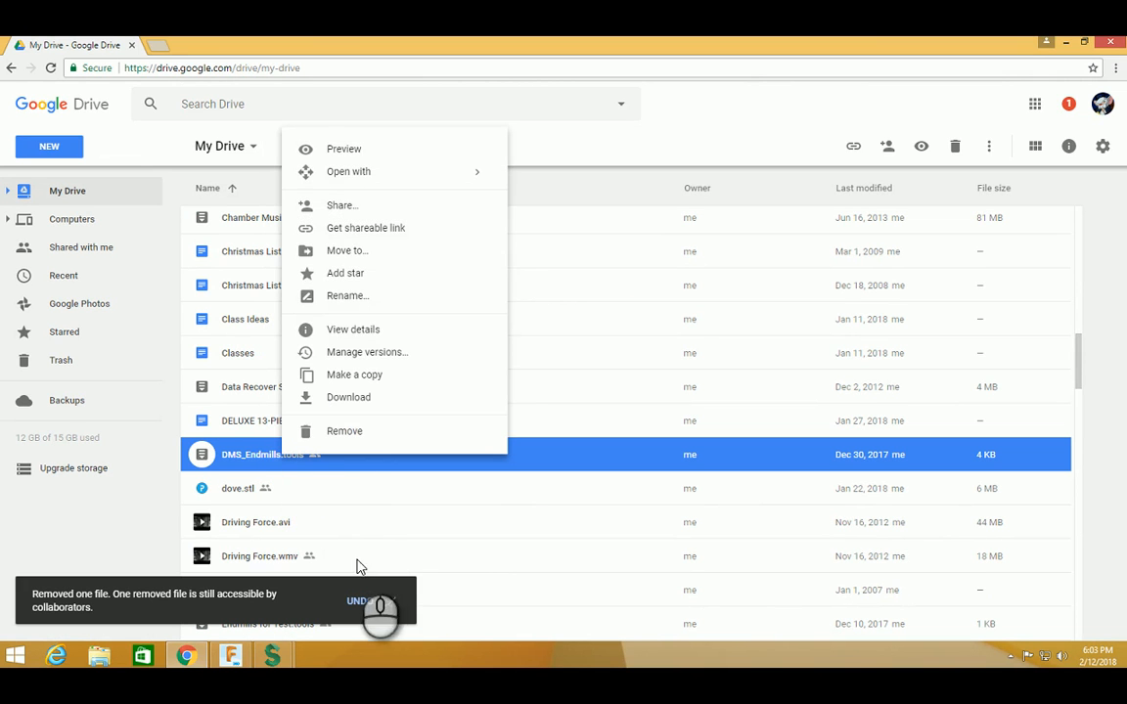
left_click(358, 433)
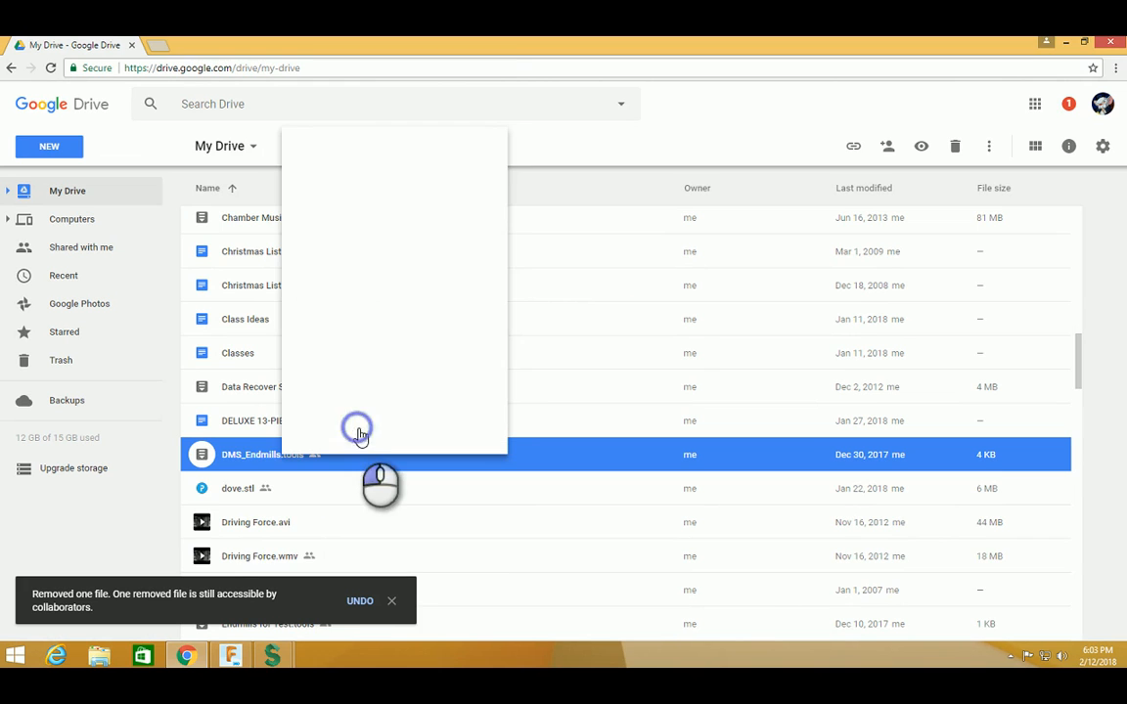
Step: Upload DMS tools.tools from the Desktop folder to My Drive
left_click(98, 656)
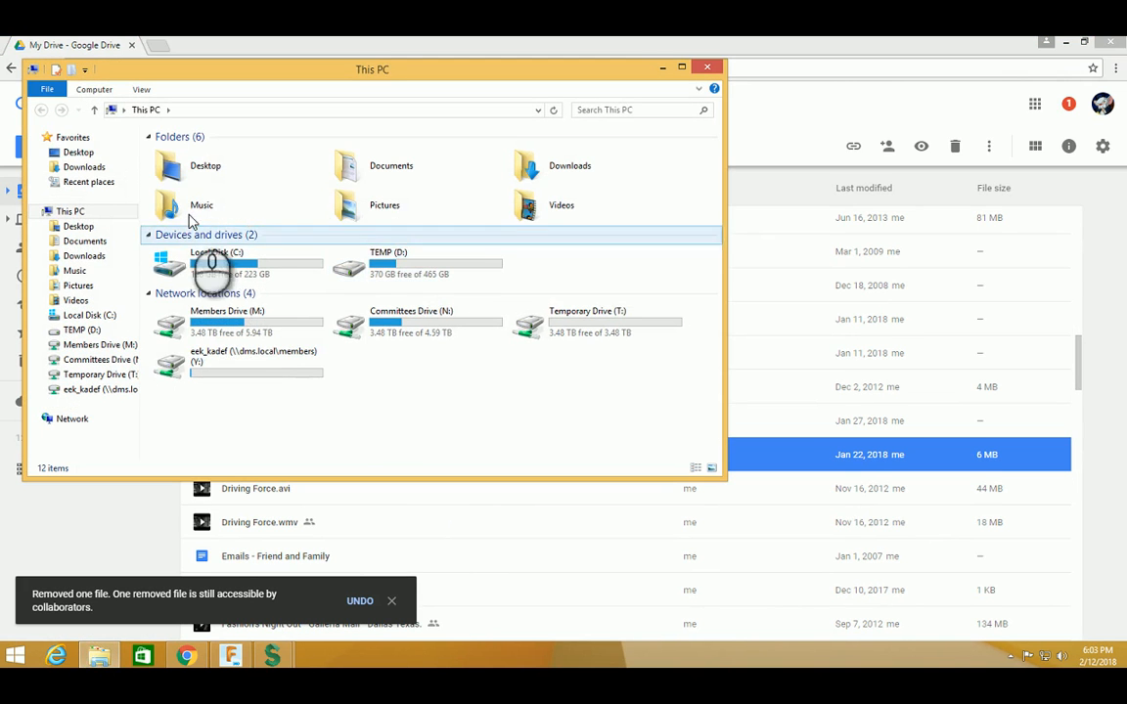
left_click(78, 152)
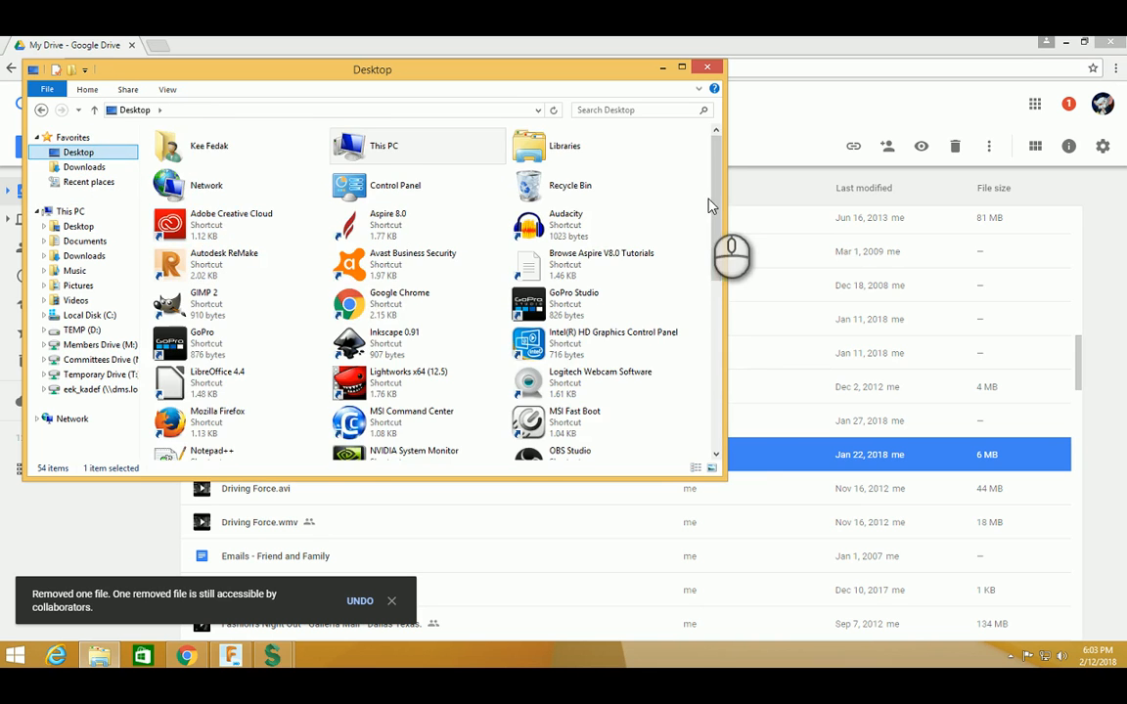
left_click_drag(715, 201, 721, 418)
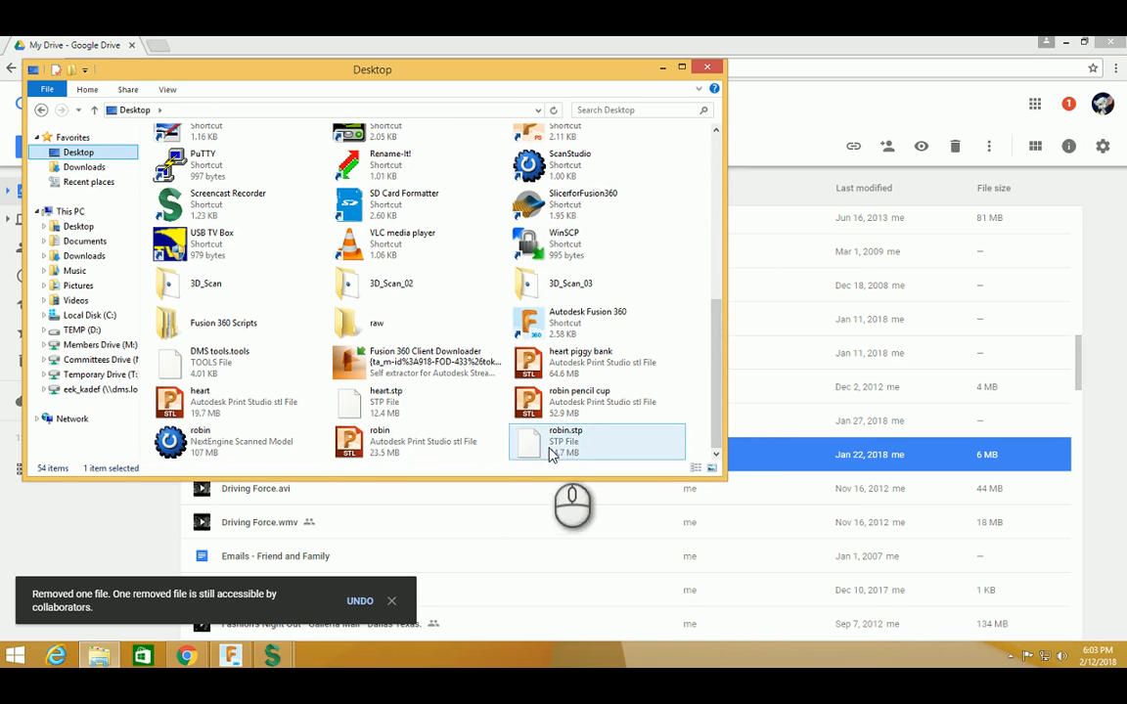
left_click(172, 371)
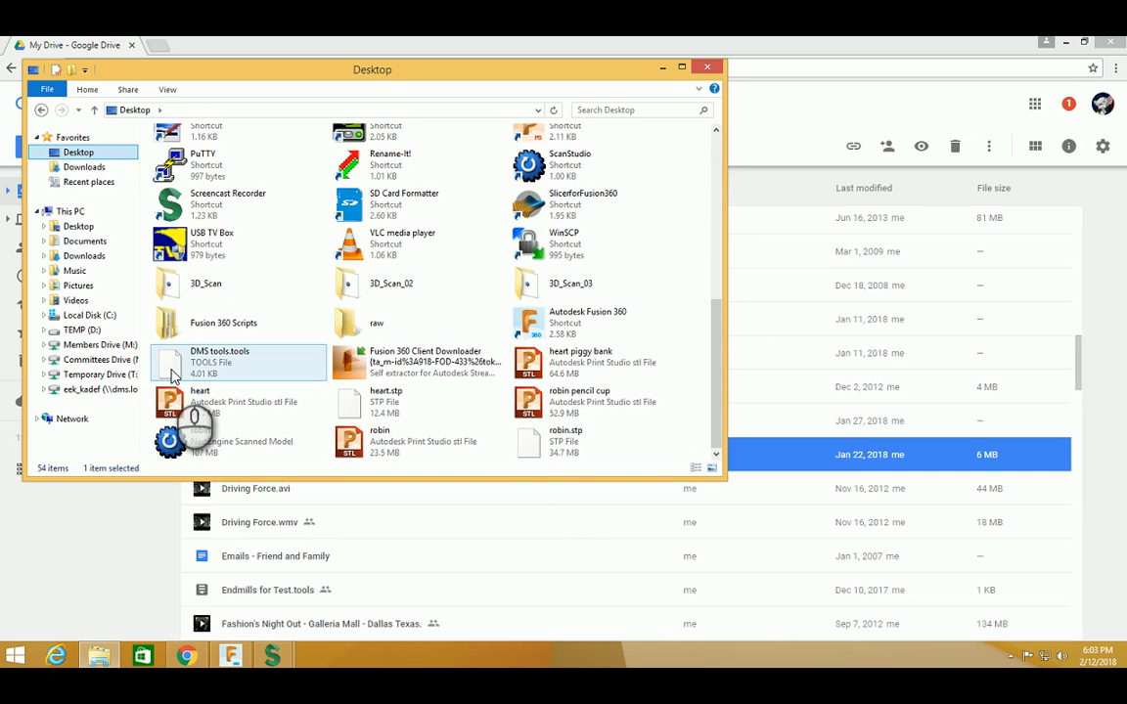
left_click_drag(171, 371, 528, 474)
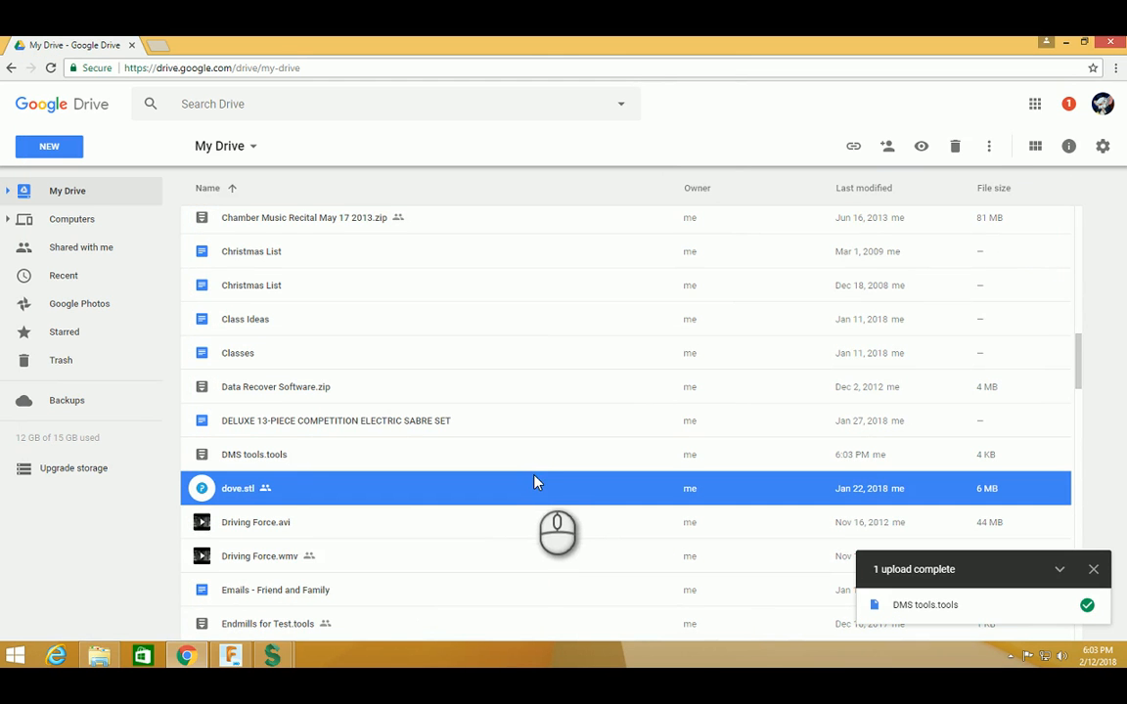
Step: Turn on link sharing for DMS tools.tools in My Drive and copy its shareable link
left_click(276, 457)
right_click(275, 460)
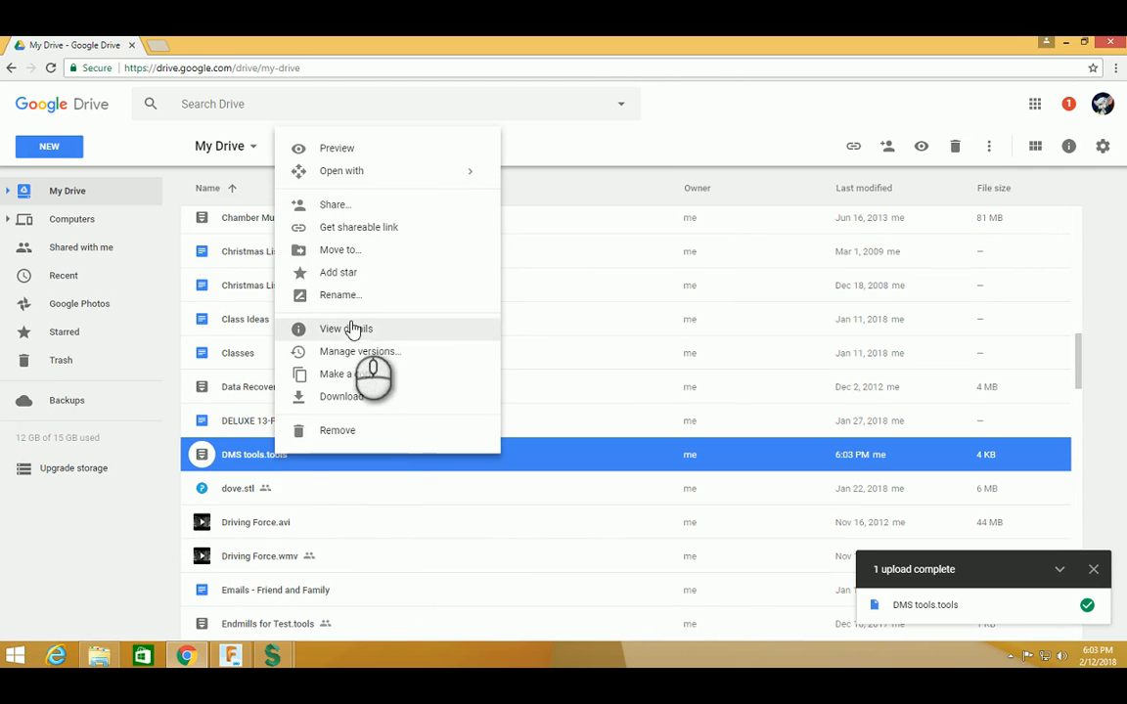
left_click(344, 227)
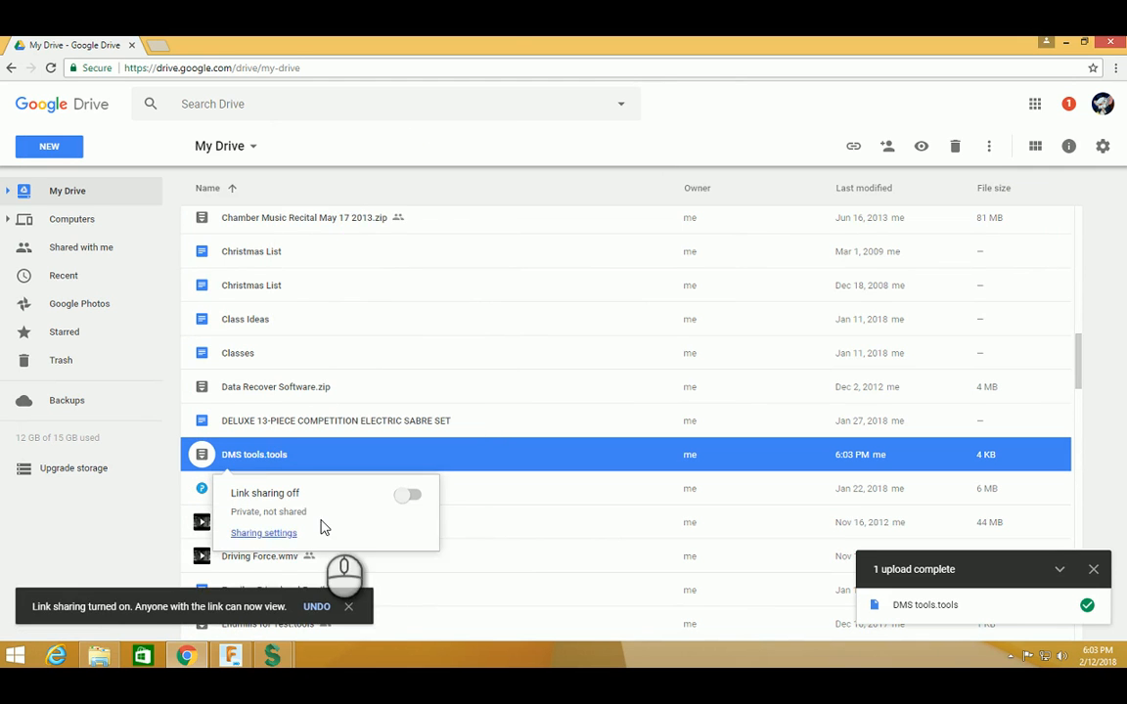
left_click(342, 535)
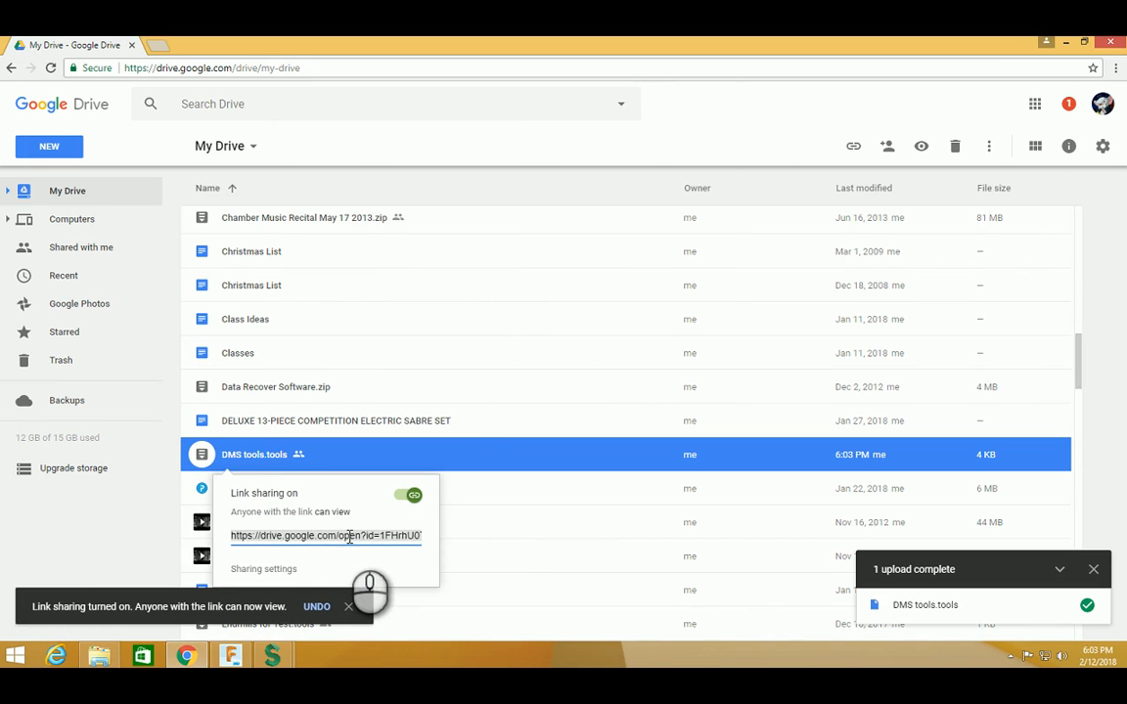
Step: Shorten the copied Drive link at tinyurl.com in a new browser tab and copy the resulting short URL
left_click(185, 655)
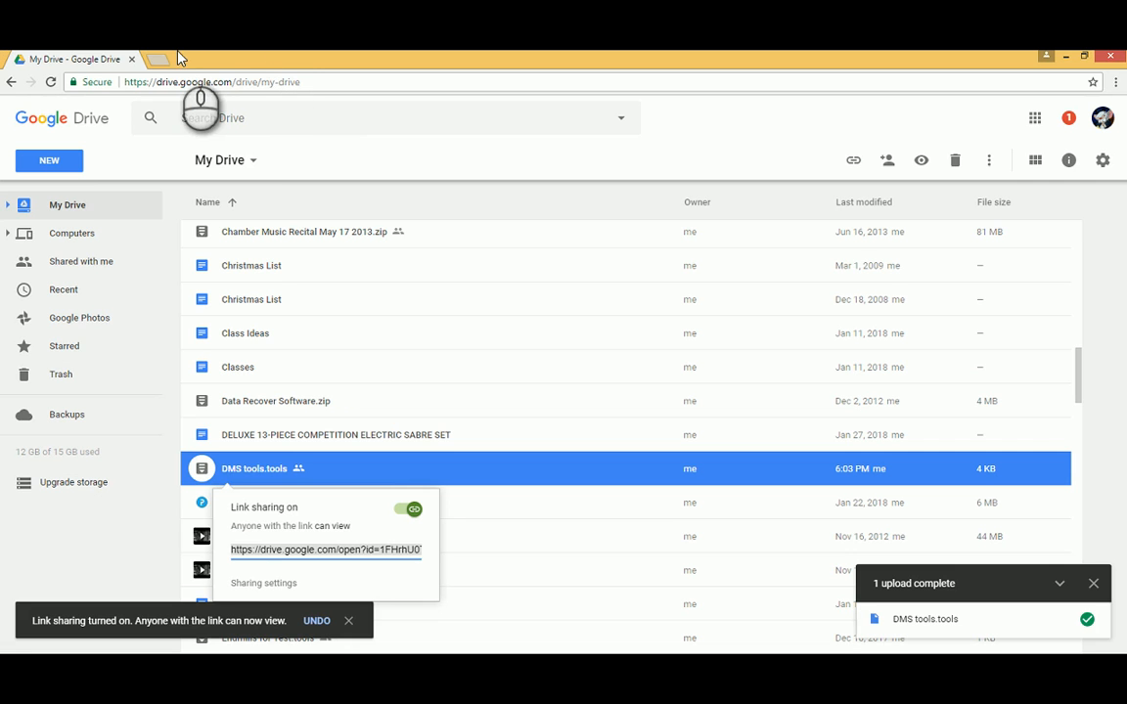
left_click(161, 59)
type("tiny")
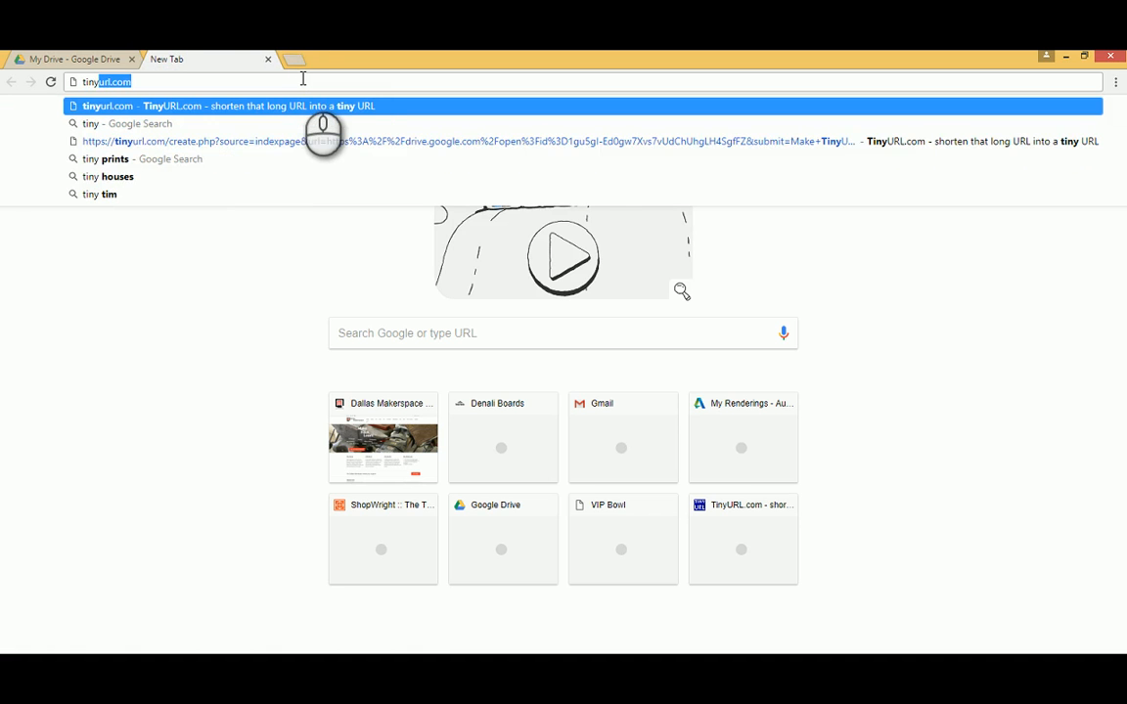
key("Return")
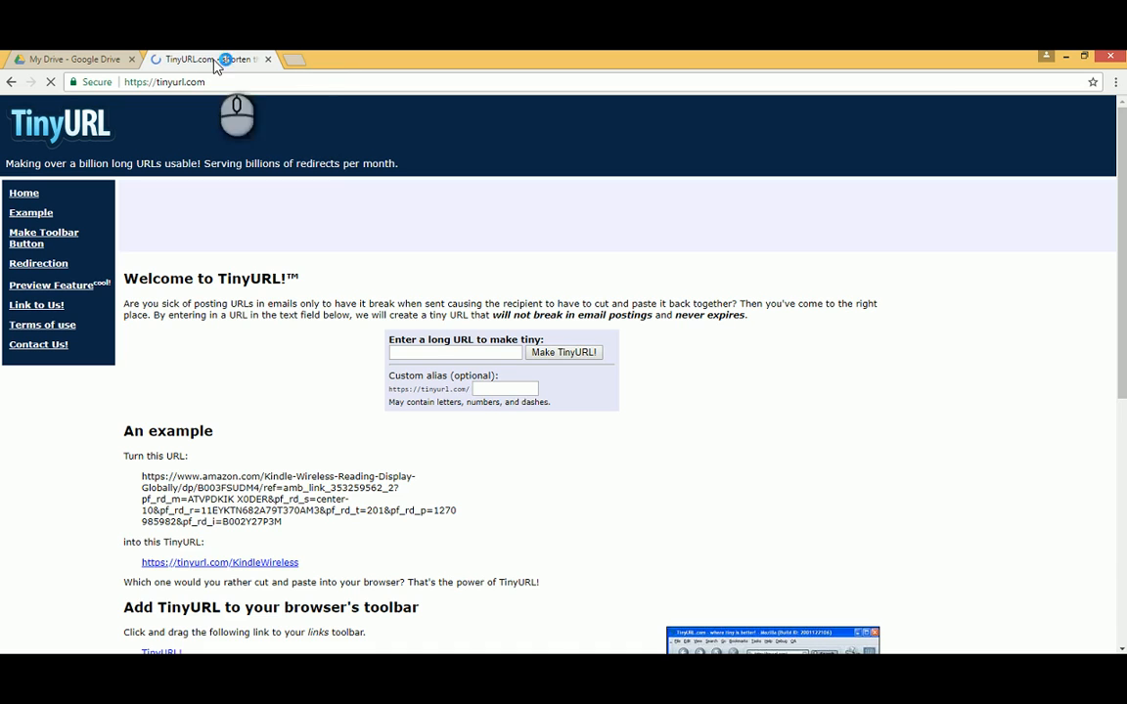
left_click(437, 352)
key("ctrl+v")
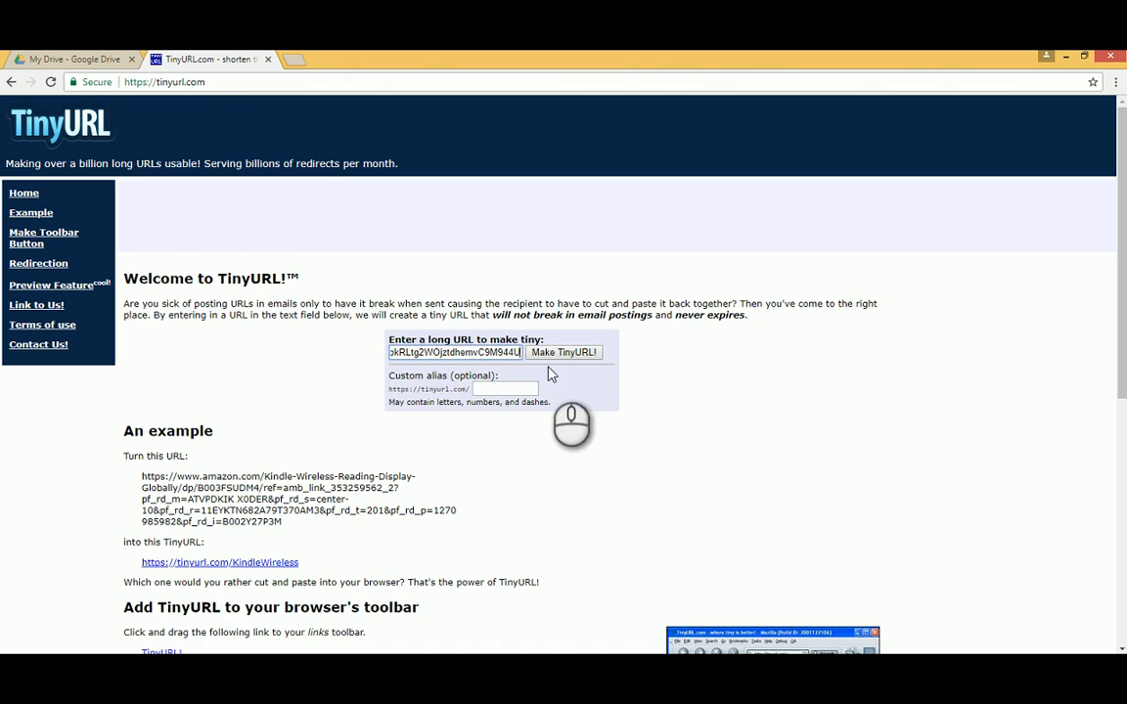
left_click(558, 354)
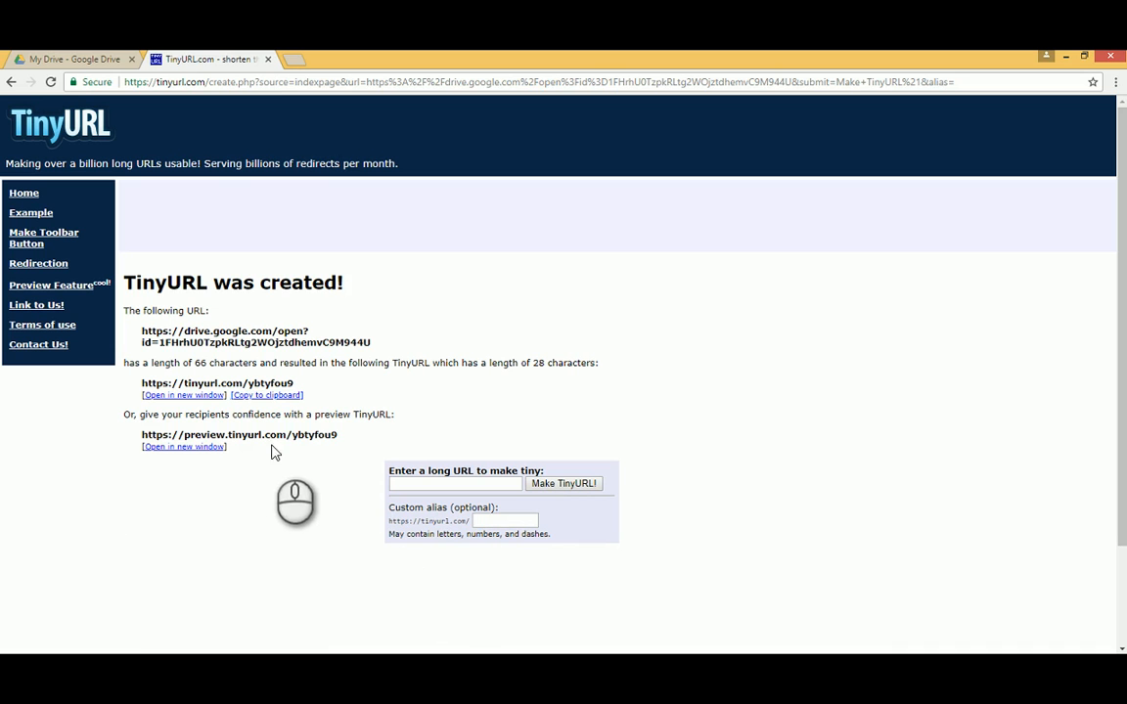
left_click_drag(297, 384, 294, 397)
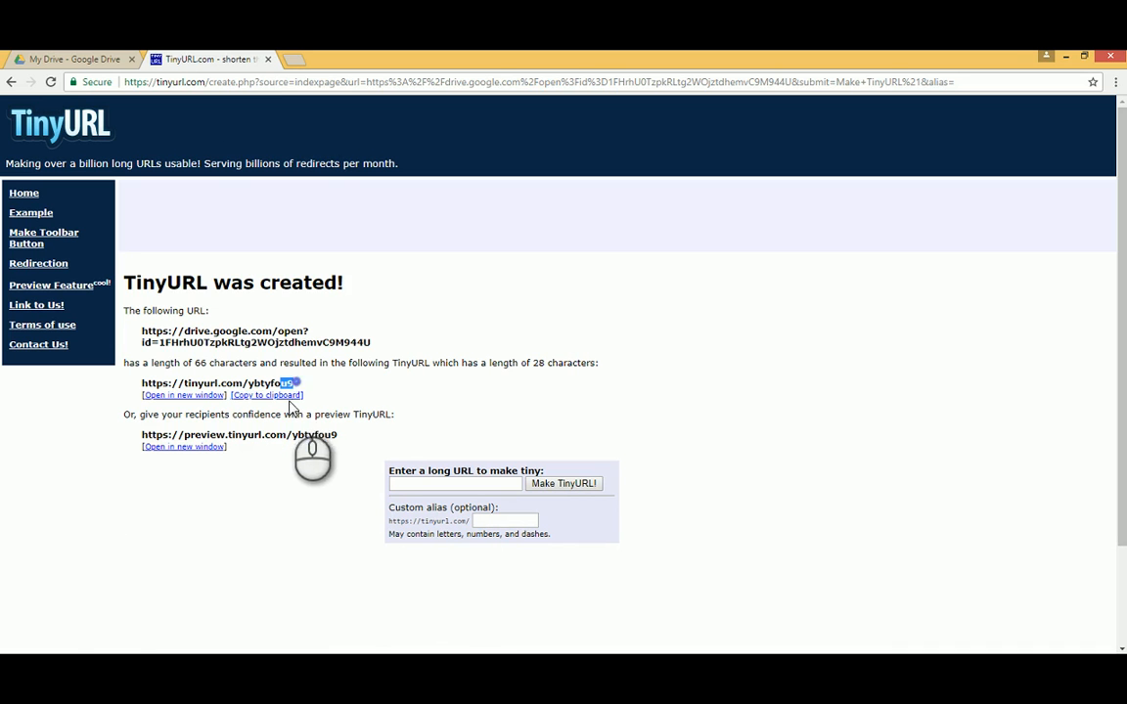
left_click(295, 397)
Step: Paste the copied short URL into a new Notepad document and make the Notepad window taller
left_click(14, 646)
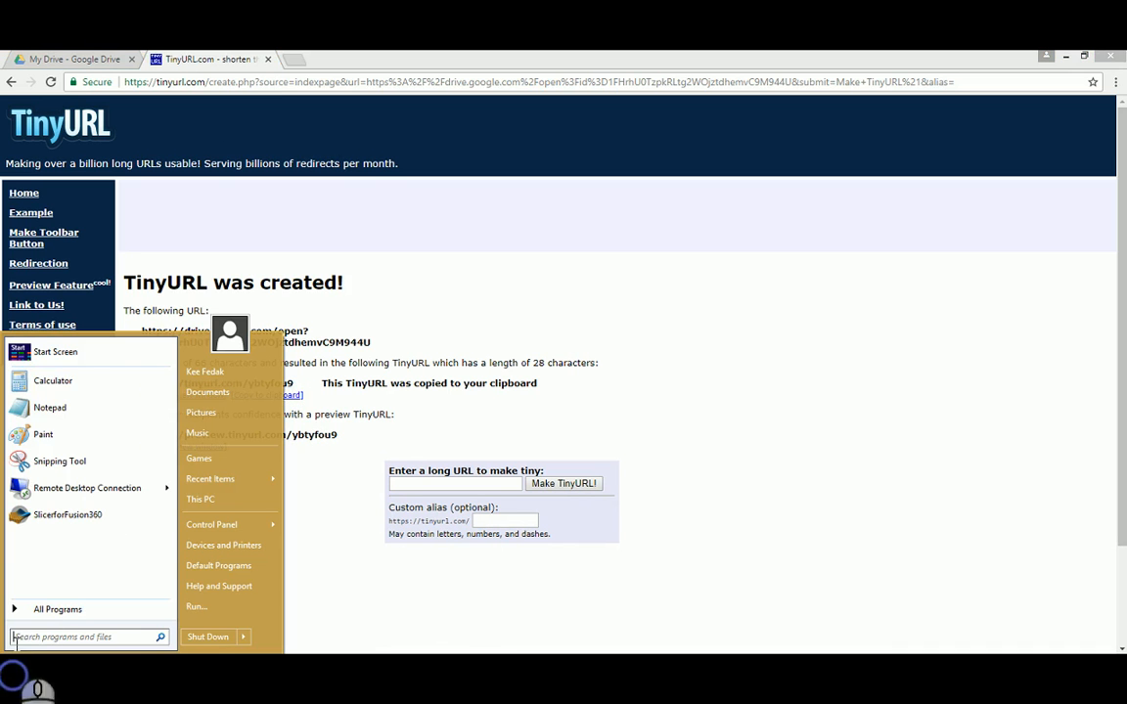
left_click(50, 408)
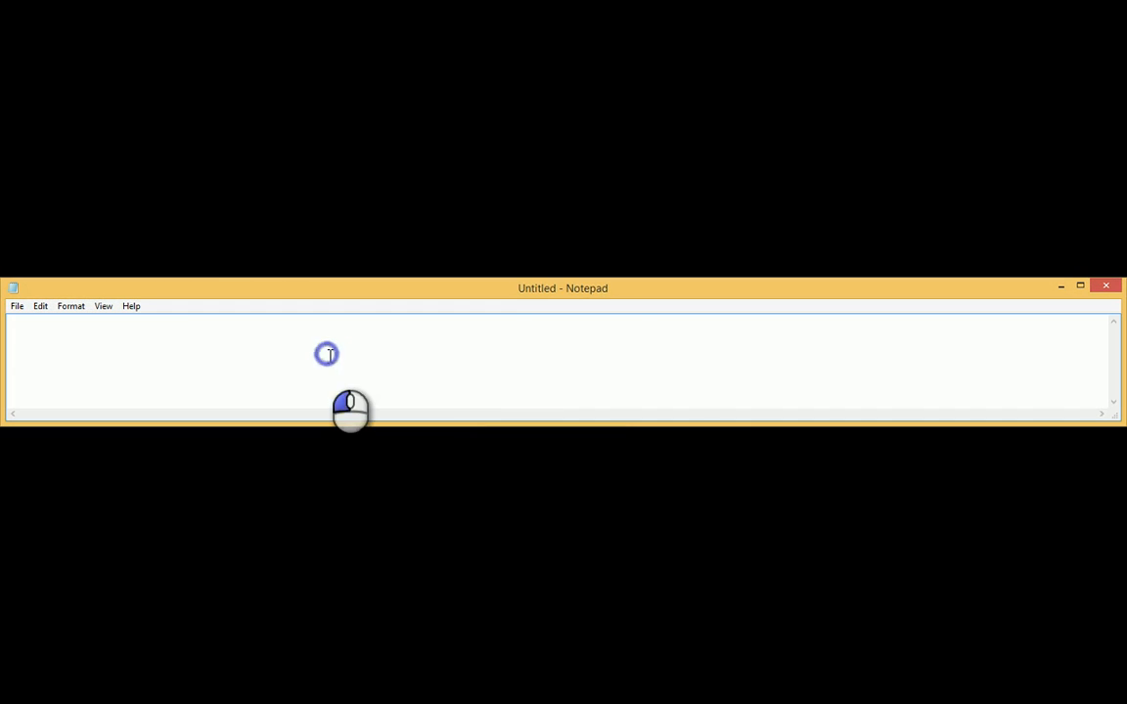
key("ctrl+v")
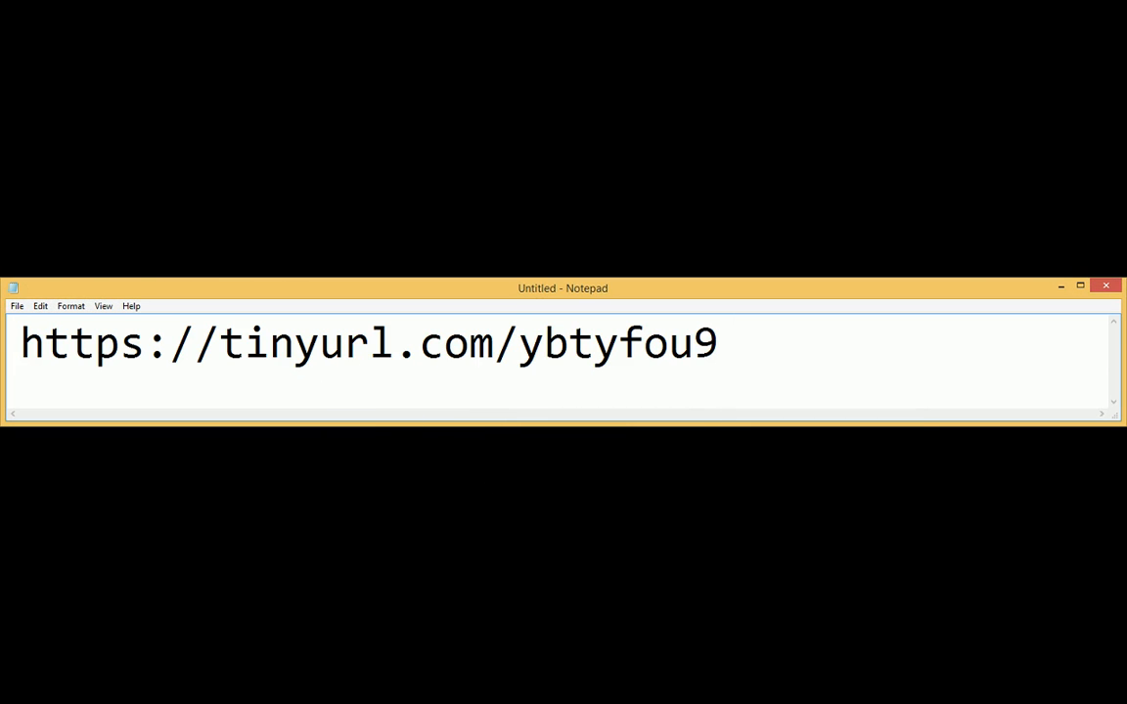
left_click_drag(1113, 417, 1115, 477)
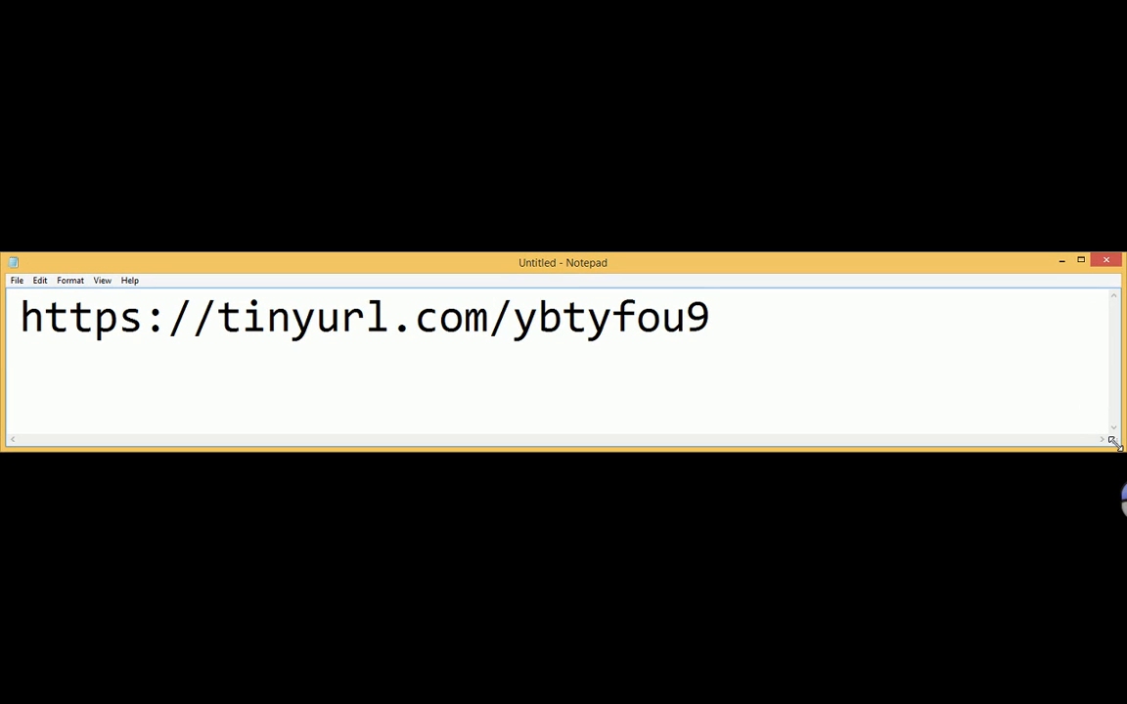
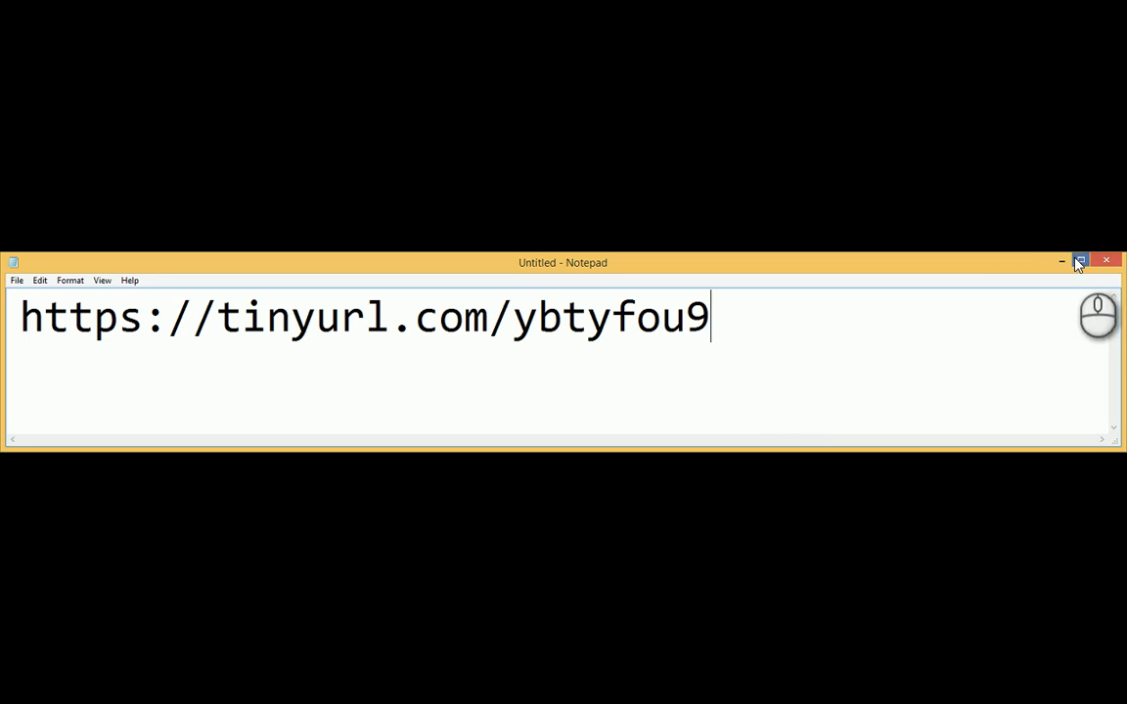
Step: Close Notepad to return to Fusion 360, uncheck the DMS Tools library and close the CAM Tool Library
left_click(1103, 264)
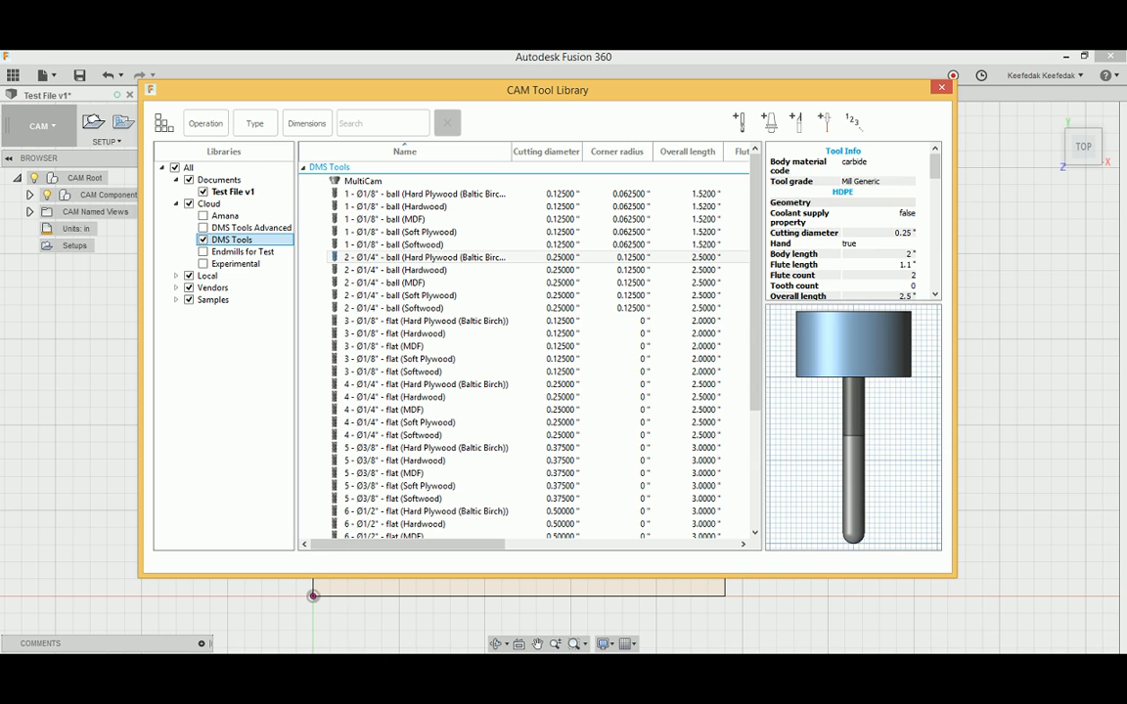
left_click(203, 240)
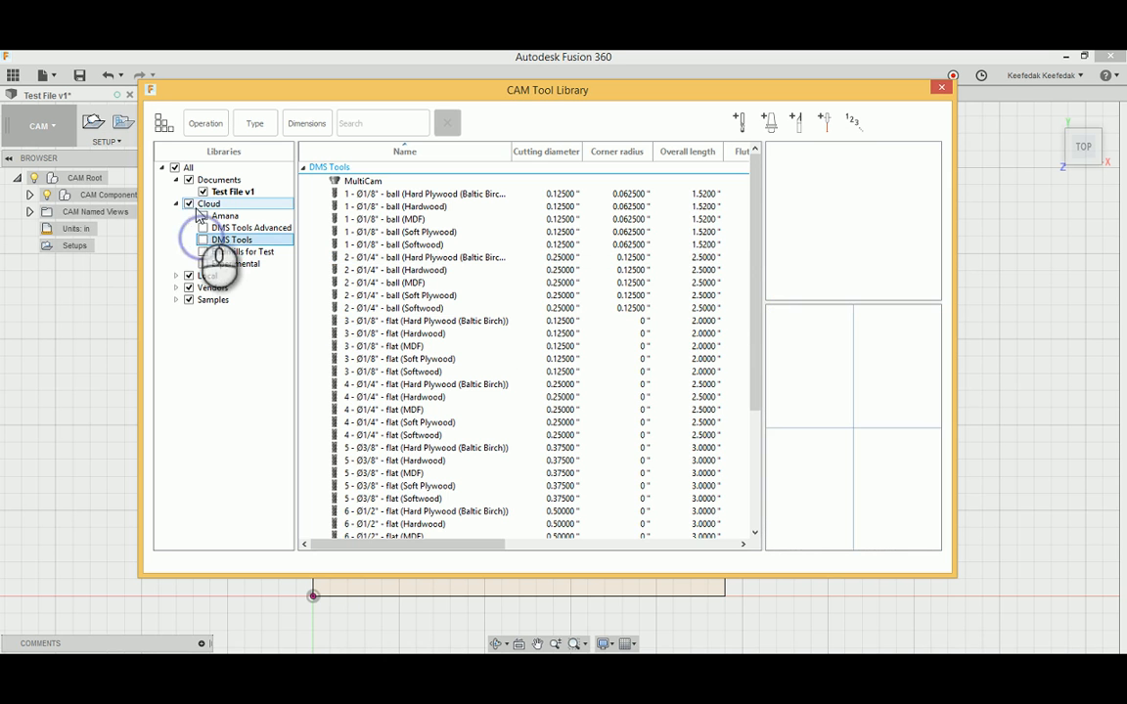
left_click(941, 87)
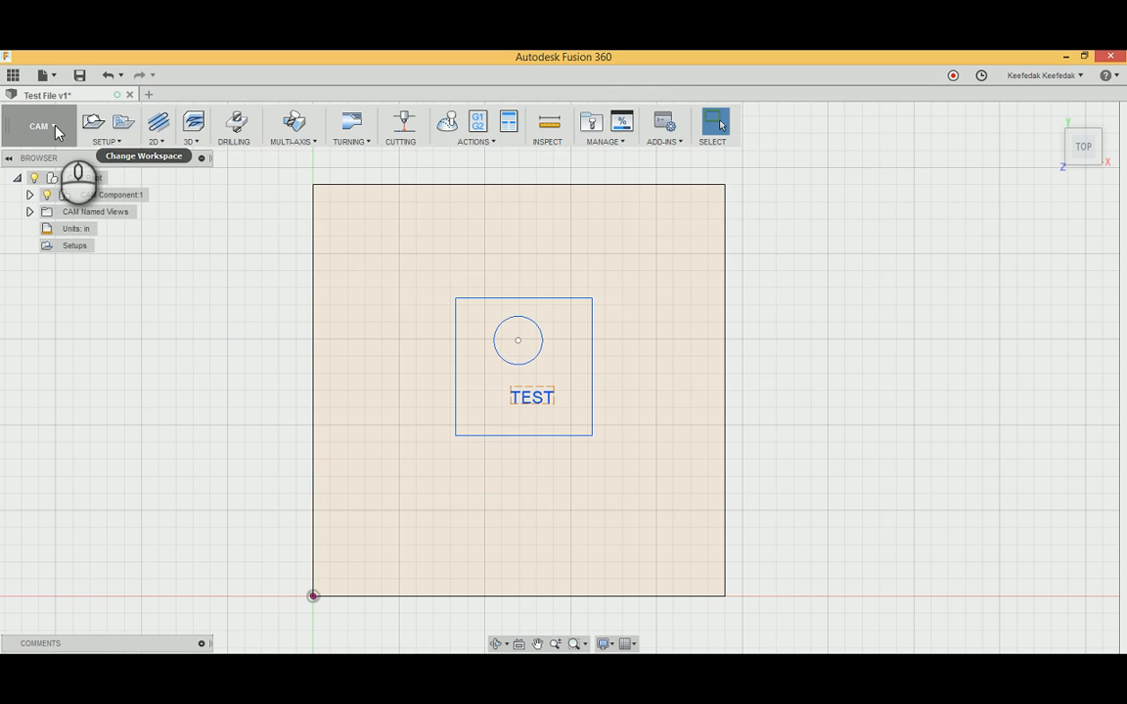
Step: Reopen the CAM Tool Library, uncheck the Local, Vendors and Samples libraries, and select the Cloud group
left_click(595, 125)
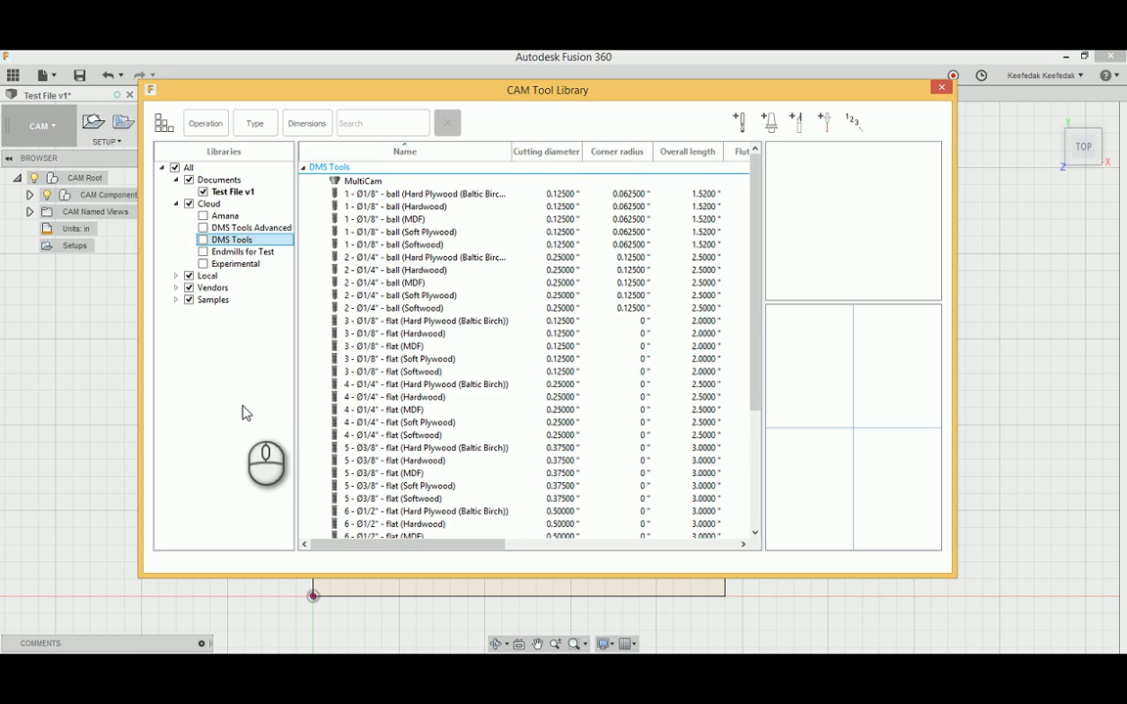
left_click(189, 276)
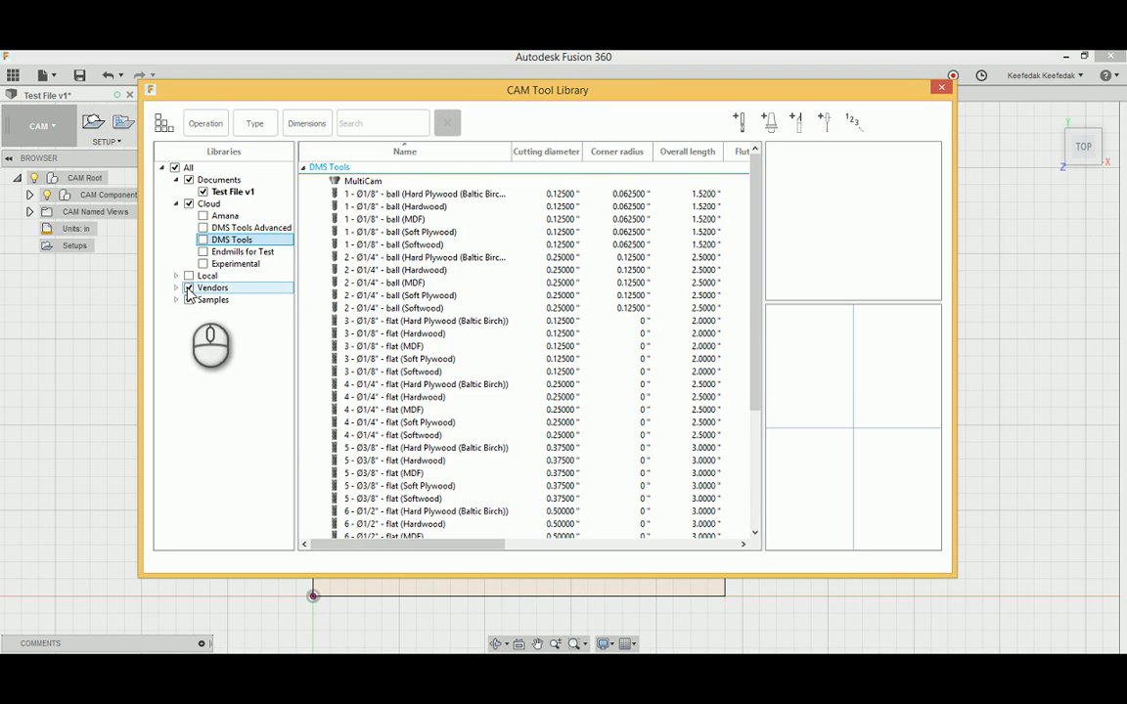
left_click(188, 287)
left_click(188, 300)
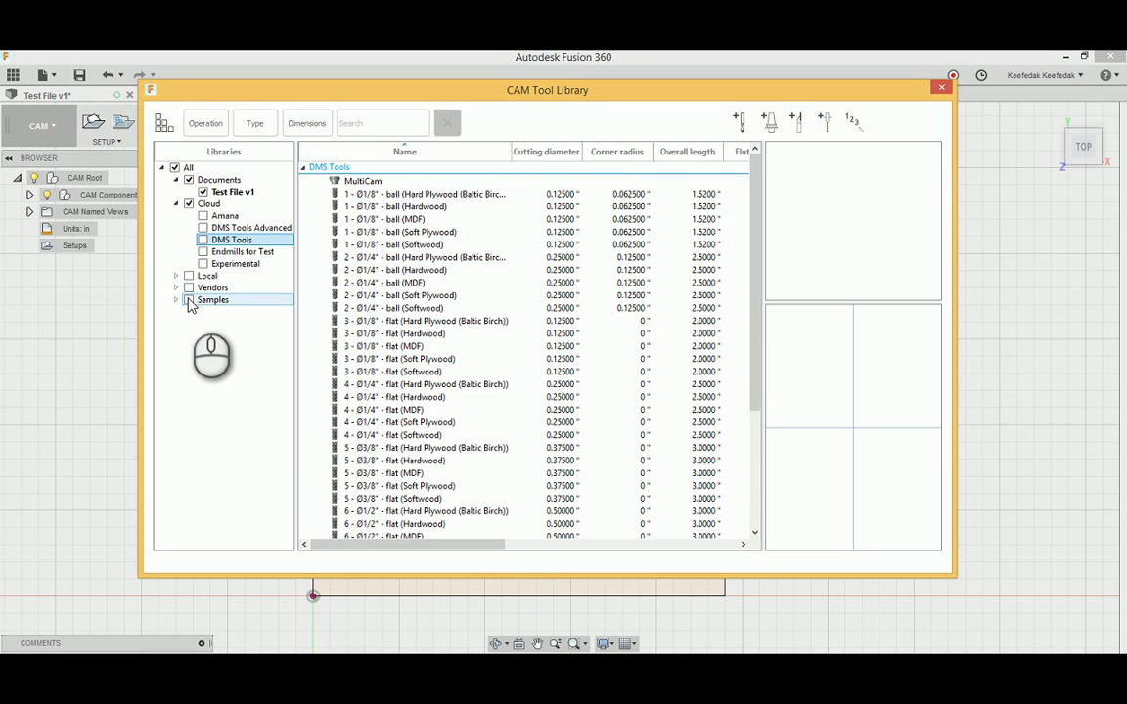
left_click(207, 204)
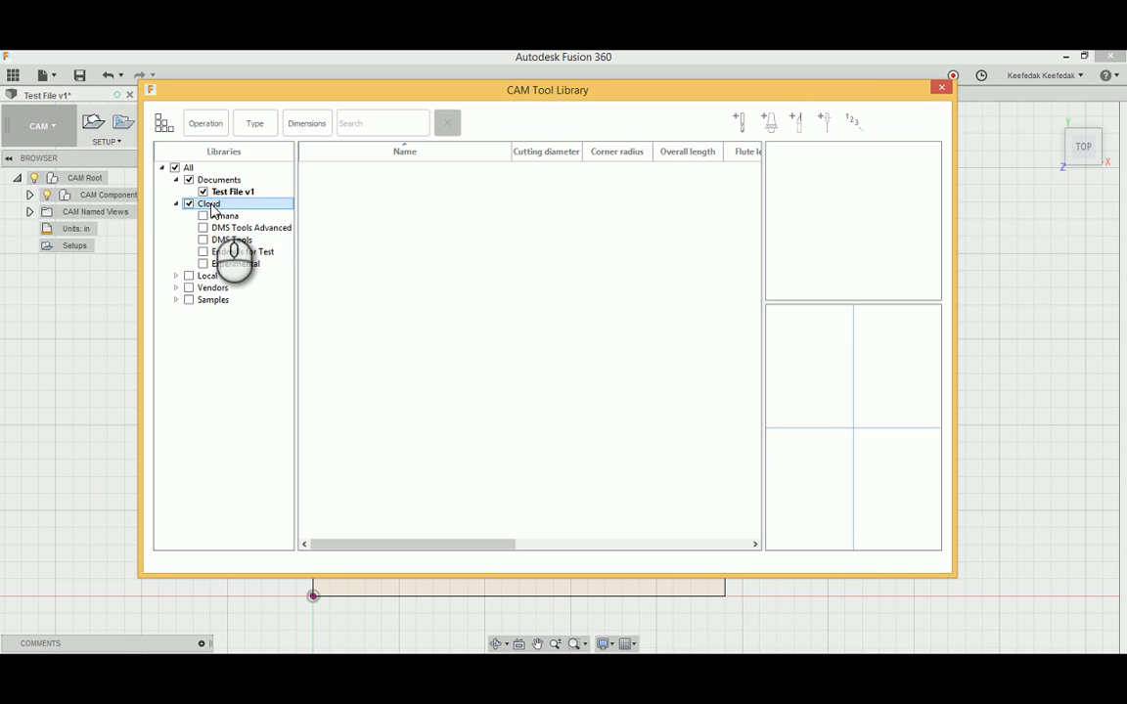
Step: Recheck the Cloud group, uncheck its Amana, DMS Tools Advanced, DMS Tools, Endmills for Test and Experimental libraries, and view the group's import options
left_click(211, 204)
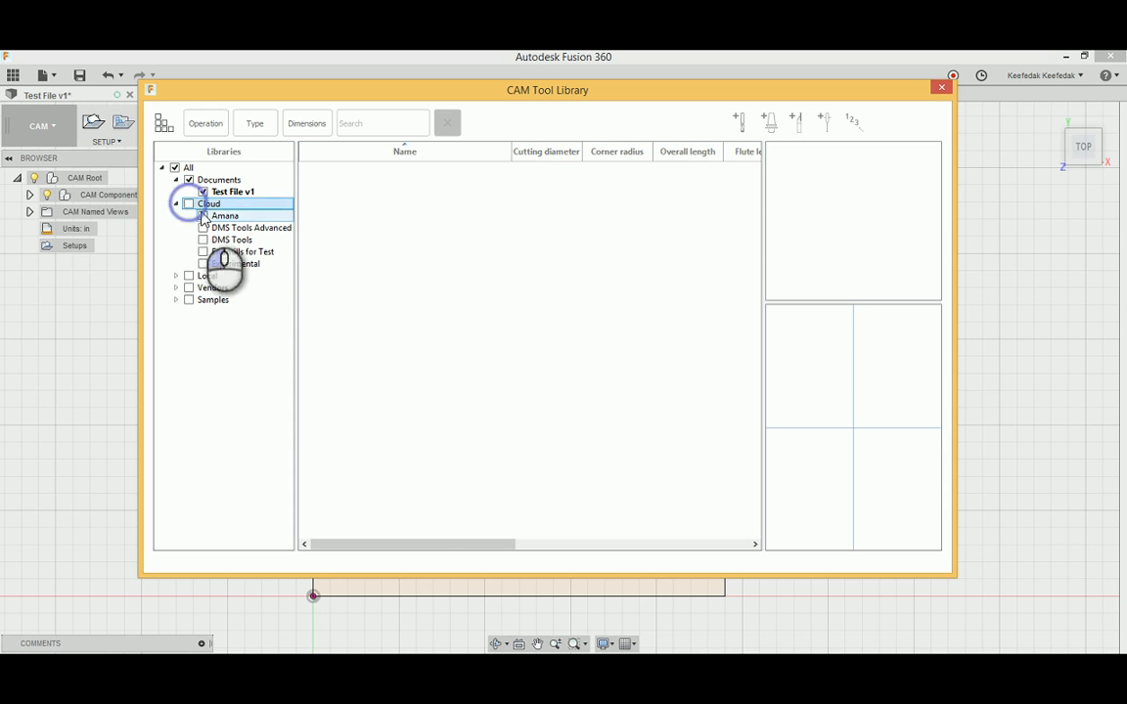
left_click(189, 205)
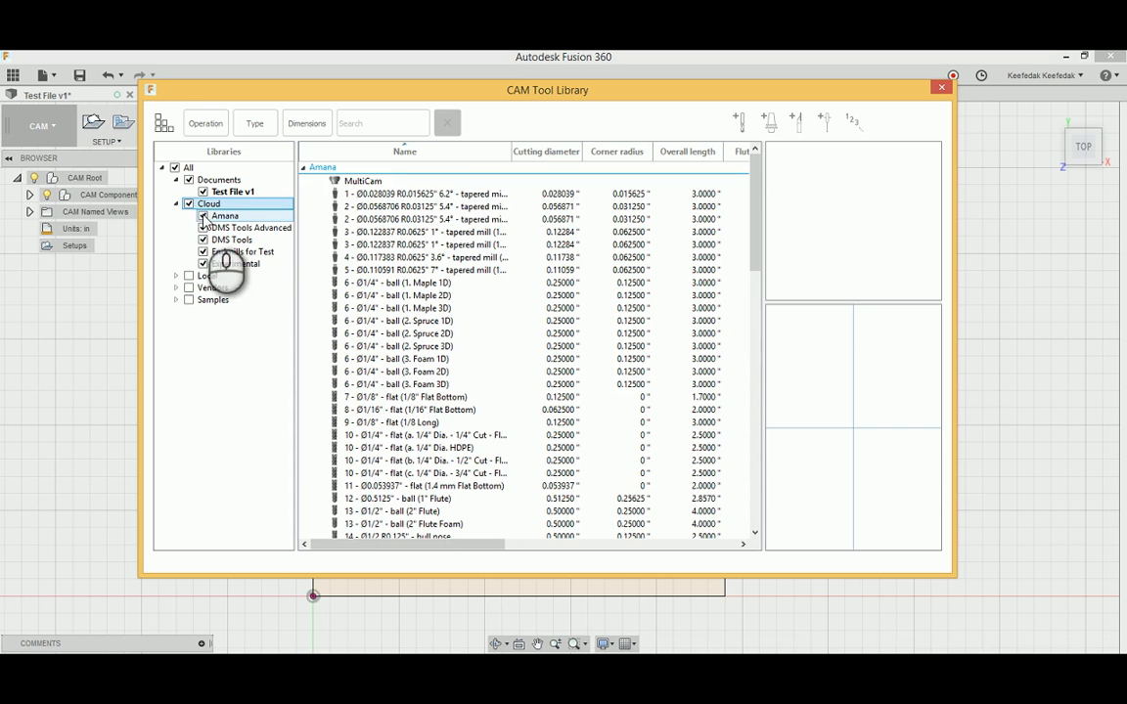
left_click(202, 215)
left_click(203, 228)
left_click(202, 239)
left_click(202, 251)
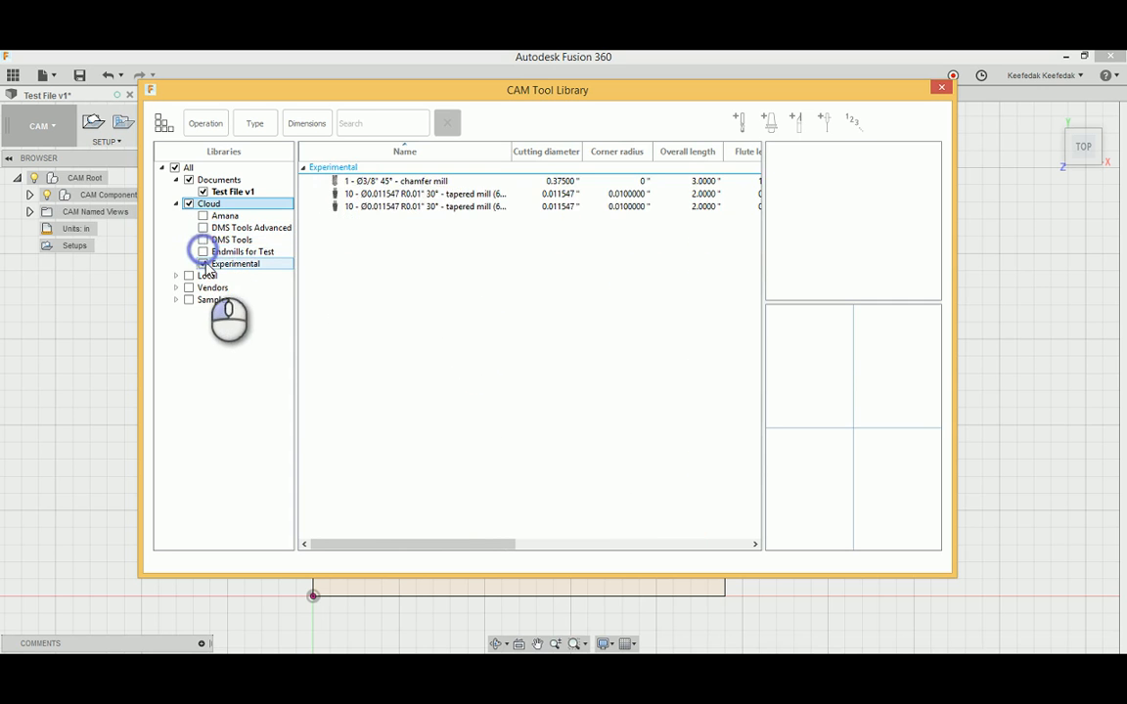
left_click(203, 264)
right_click(219, 207)
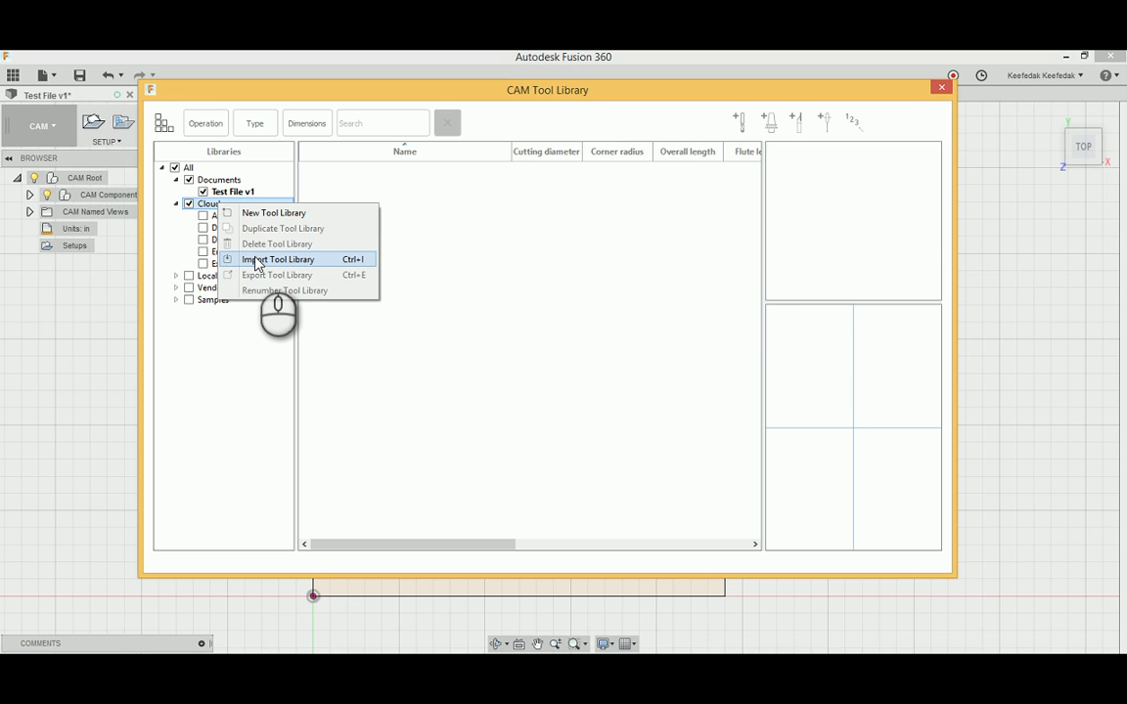
left_click(557, 272)
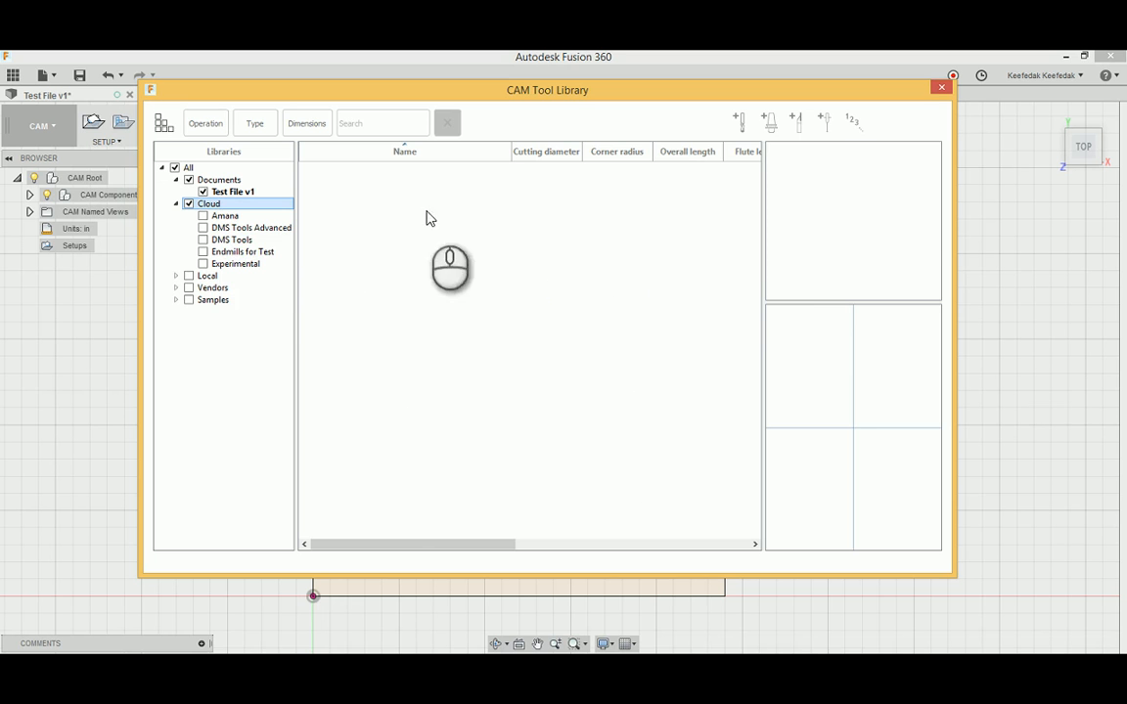
Step: Display the tools of the DMS Tools cloud library and enlarge the CAM Tool Library window
left_click(228, 241)
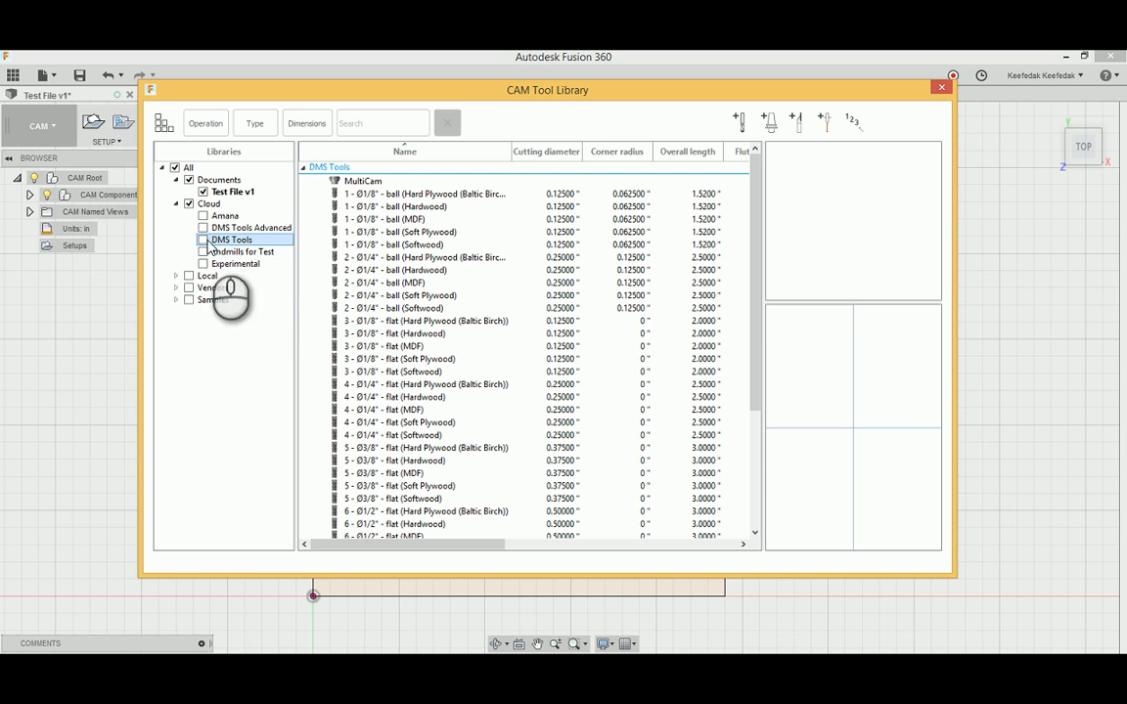
left_click(203, 240)
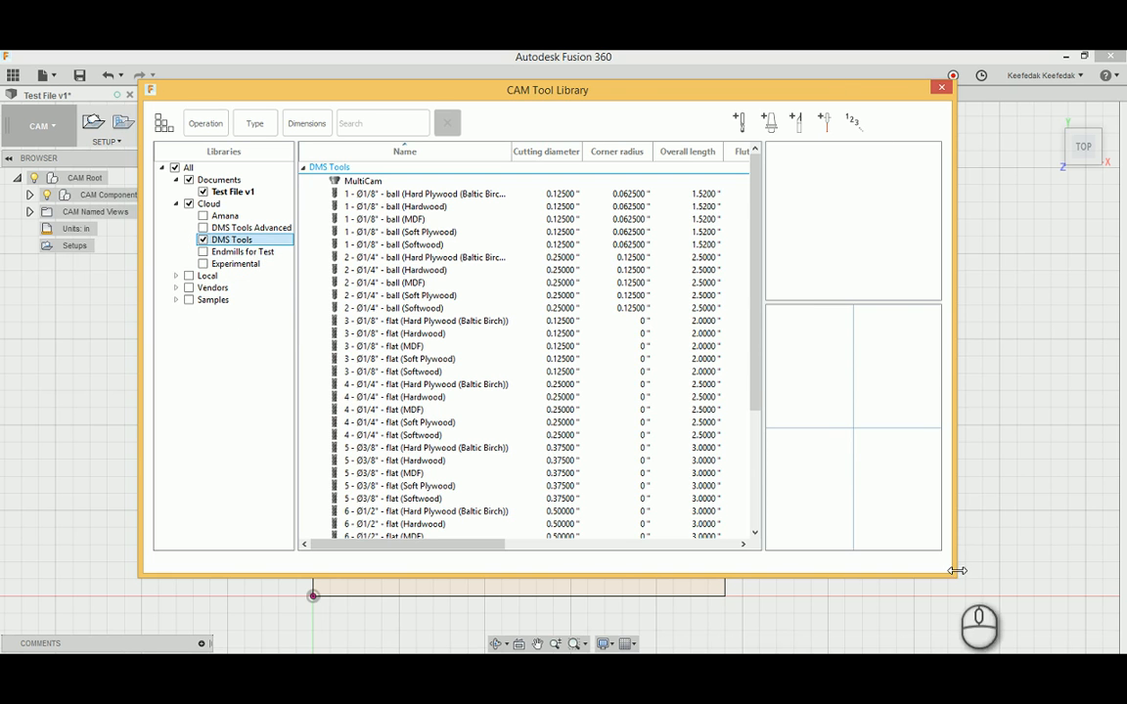
left_click_drag(957, 570, 1019, 643)
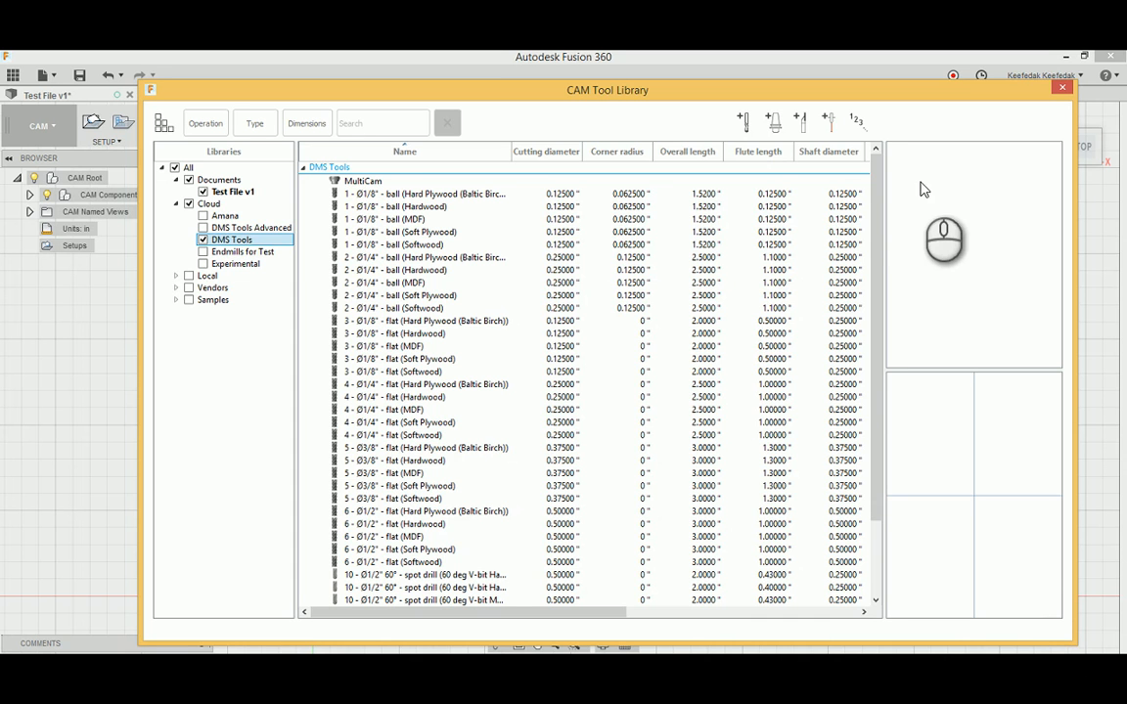
left_click(879, 186)
mouse_move(879, 186)
left_mouse_down()
mouse_move(900, 347)
mouse_move(875, 172)
left_mouse_up()
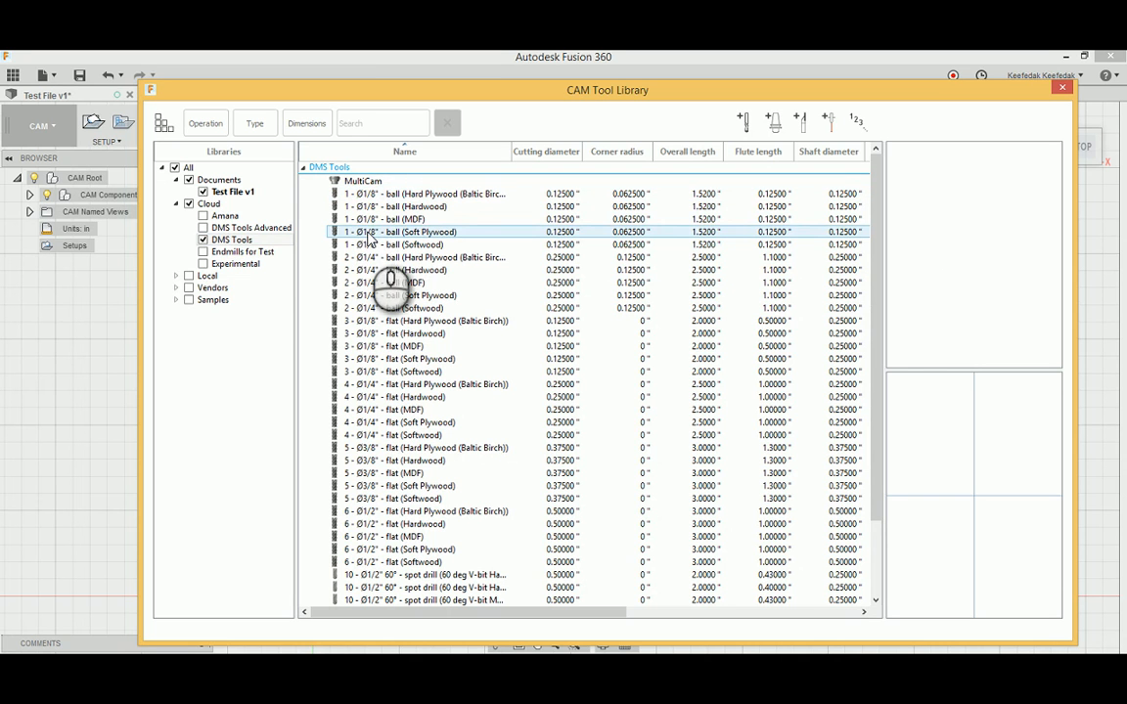
Step: Try both name sort orders, widen the Name column, and examine the 1/8" ball tools for Hard Plywood (Baltic Birch) and Softwood
left_click(405, 153)
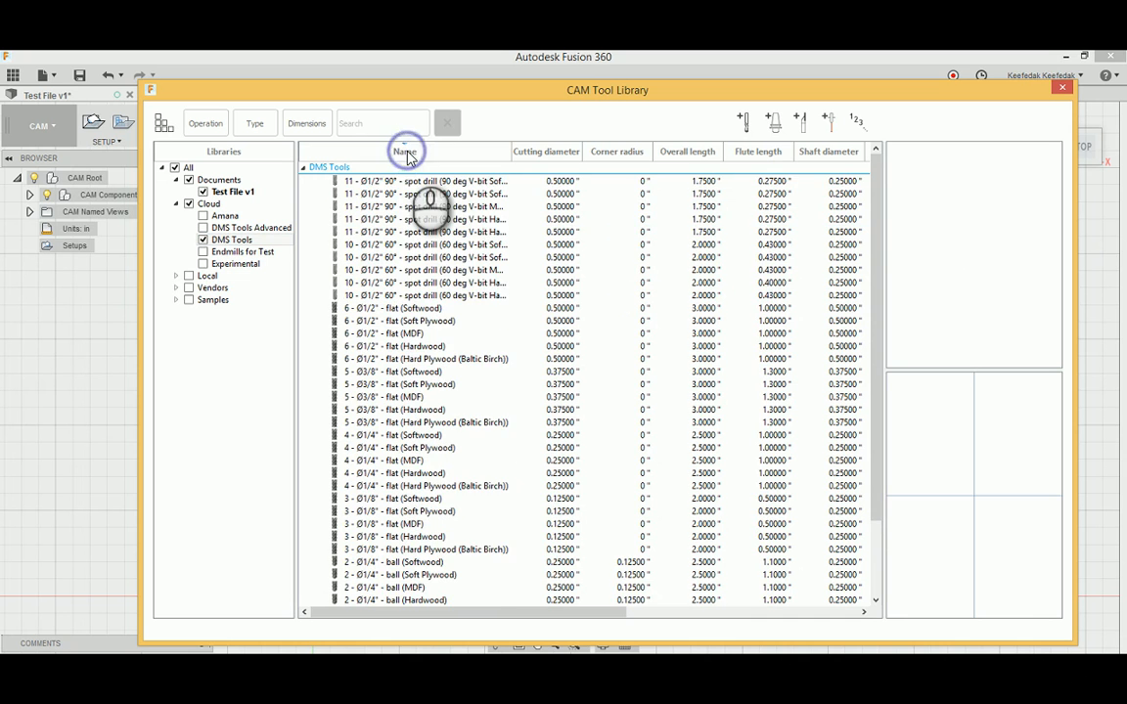
left_click(406, 154)
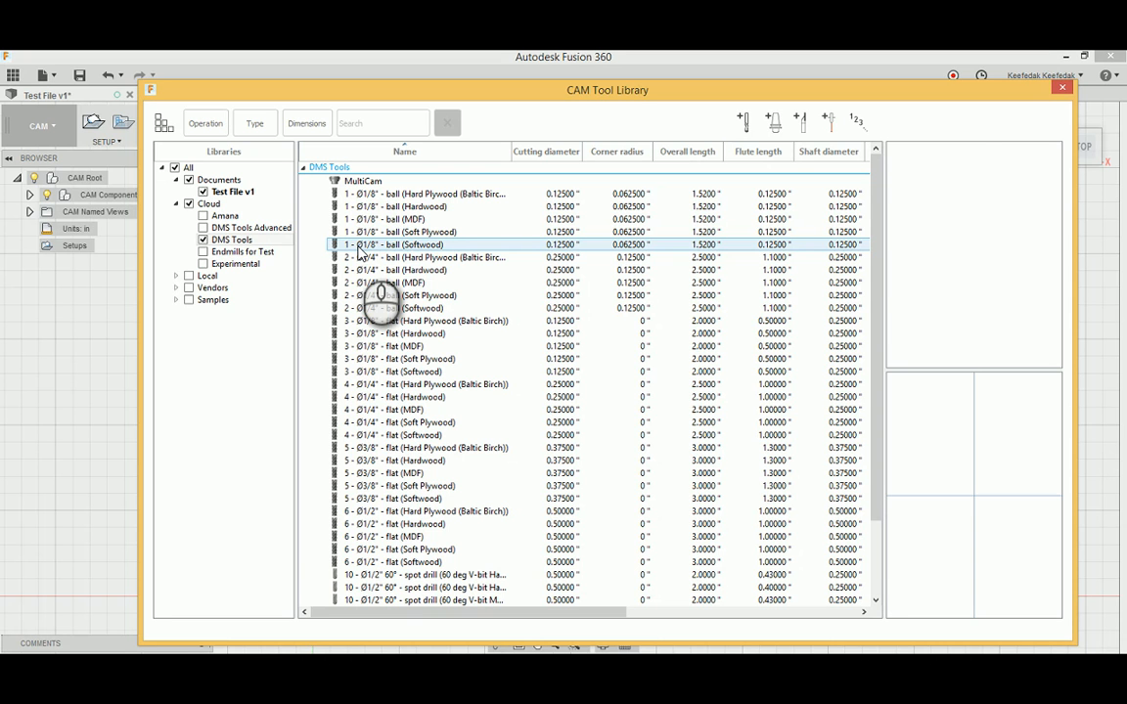
left_click(348, 194)
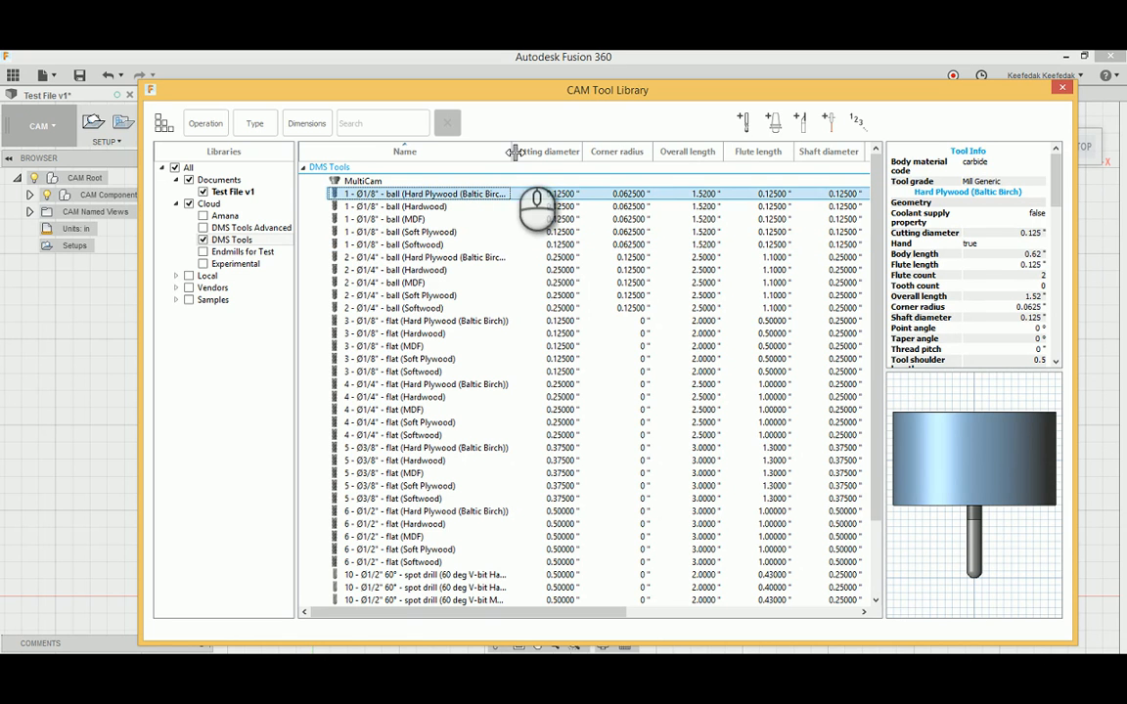
left_click_drag(516, 152, 545, 152)
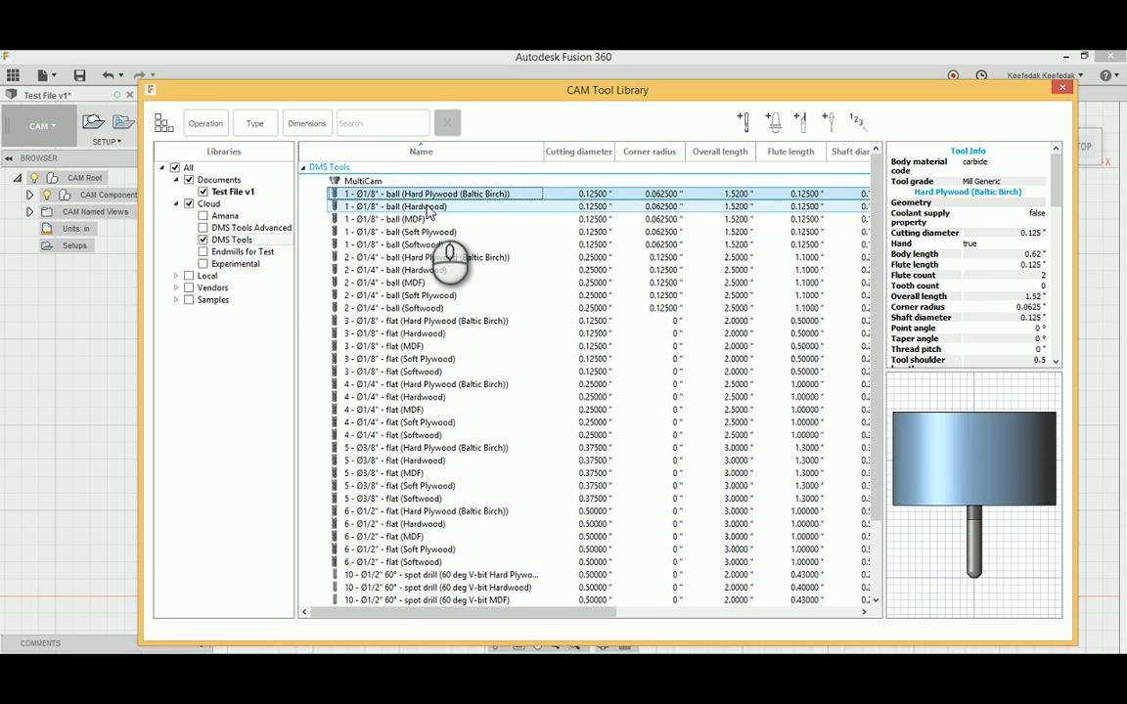
left_click(433, 244)
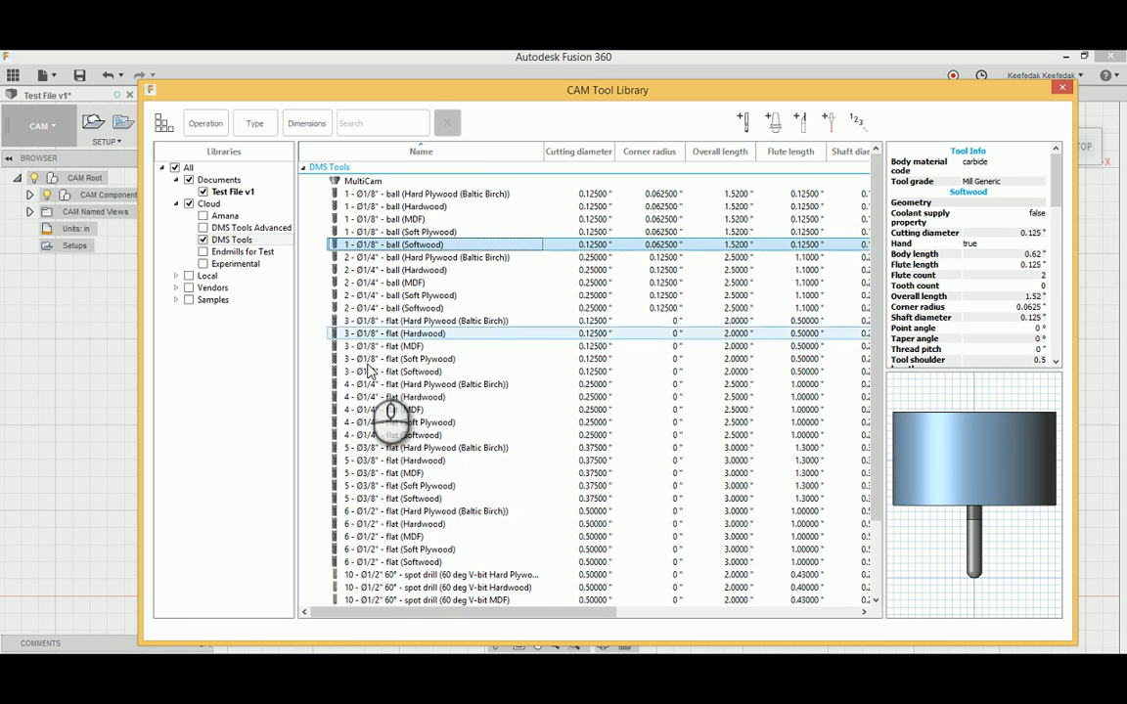
scroll(414, 516, "down", 3)
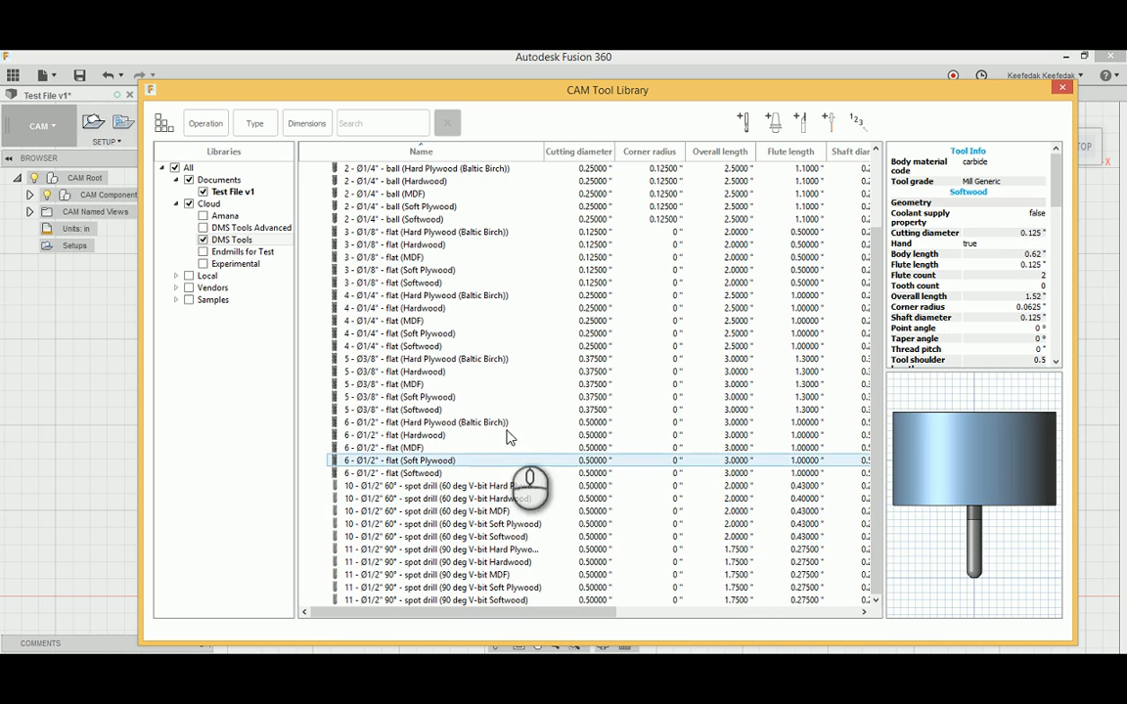
Step: Move the CAM Tool Library window slightly upward and close it
left_click_drag(618, 90, 616, 75)
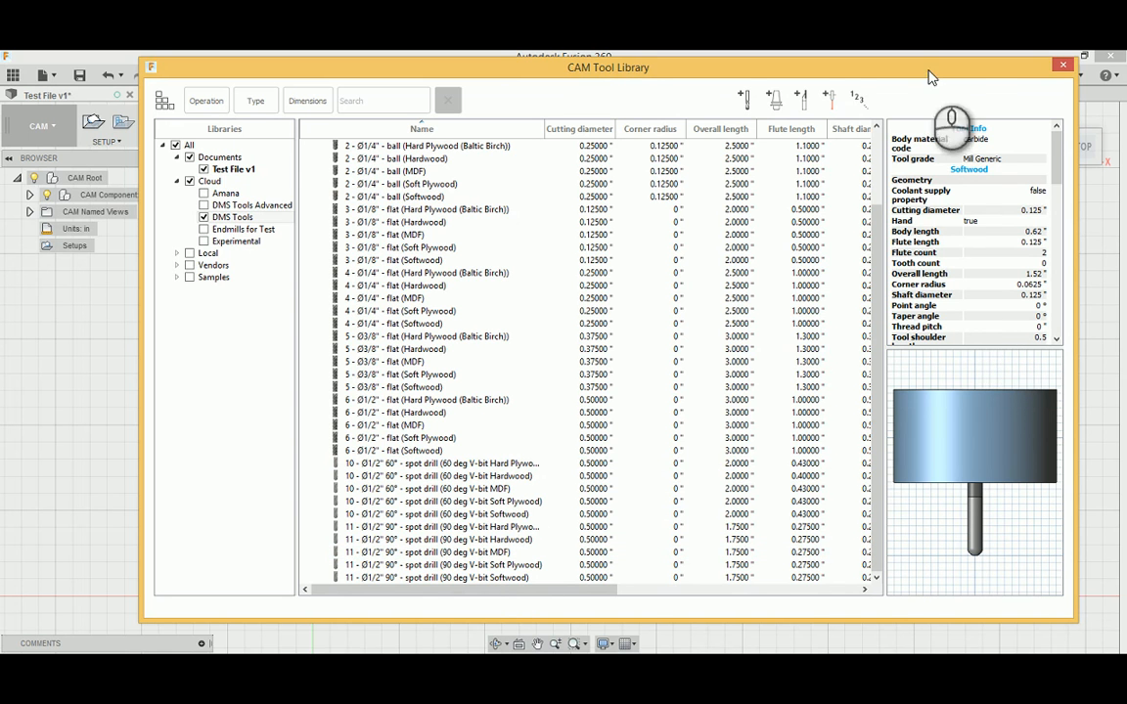
left_click_drag(1003, 71, 995, 76)
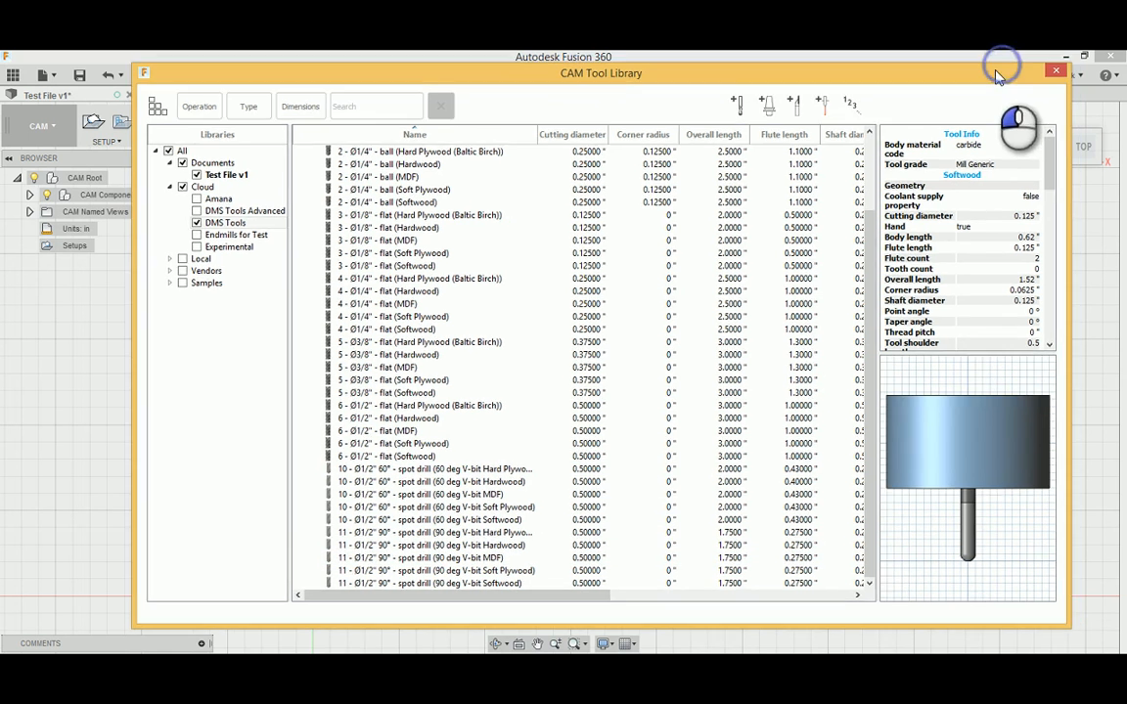
left_click(1056, 73)
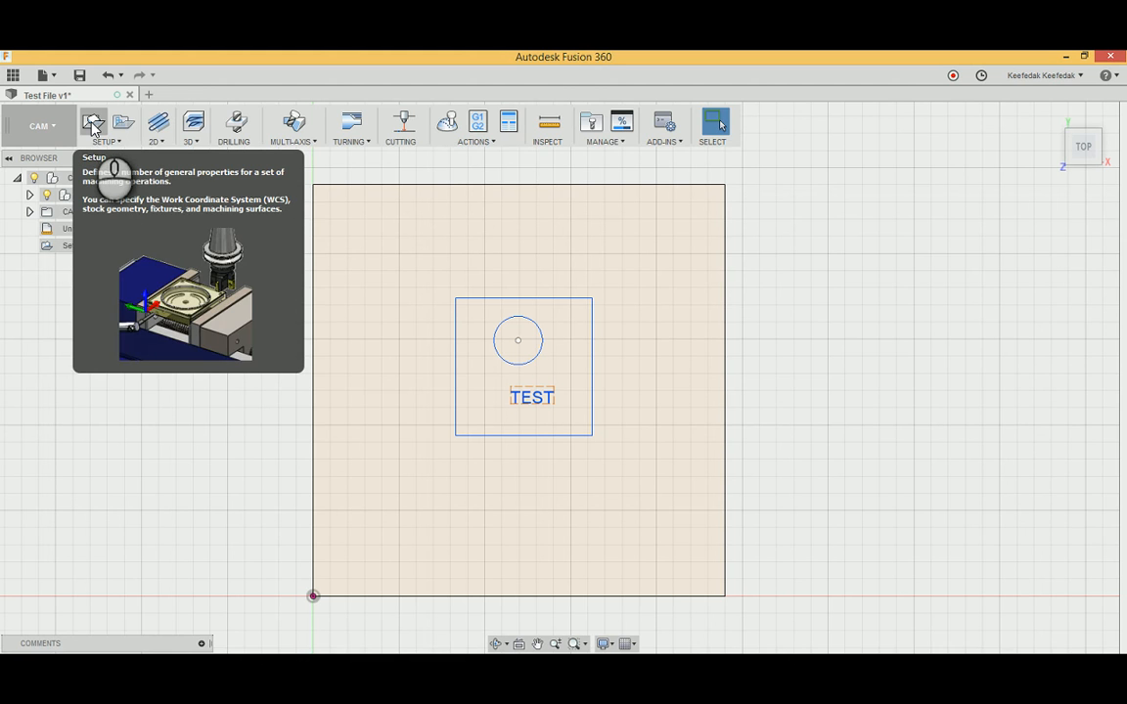
left_click(92, 126)
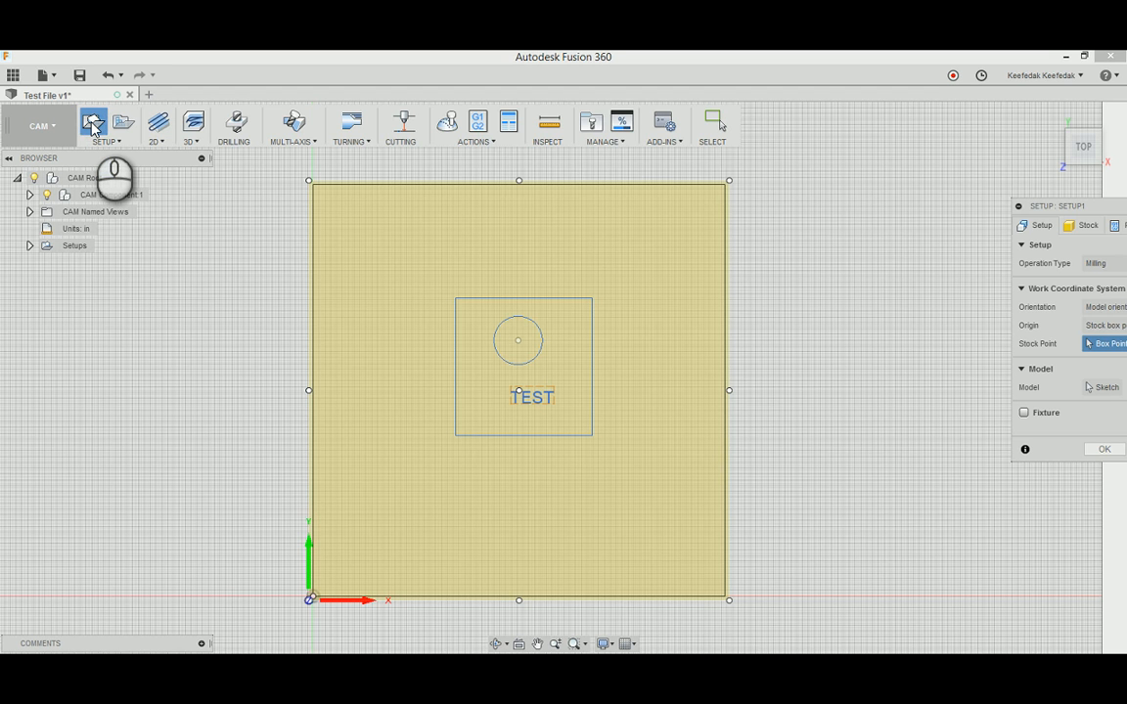
left_click_drag(1111, 209, 939, 196)
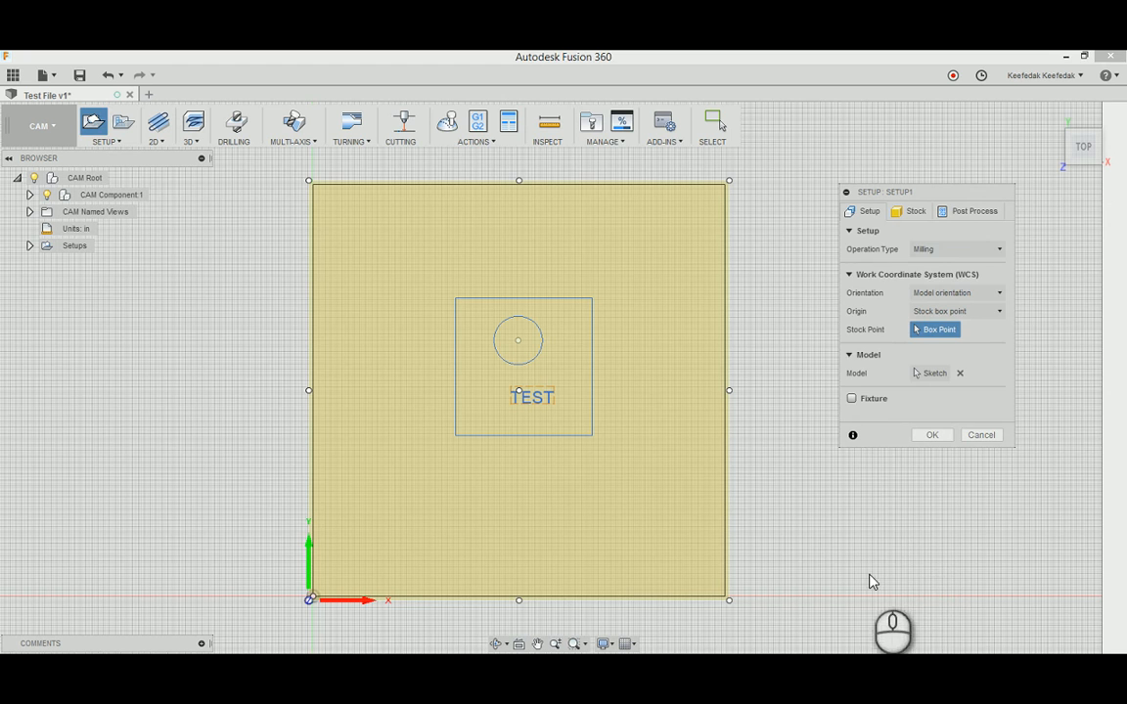
mouse_move(841, 569)
middle_mouse_down()
mouse_move(818, 564)
mouse_move(825, 555)
middle_mouse_up()
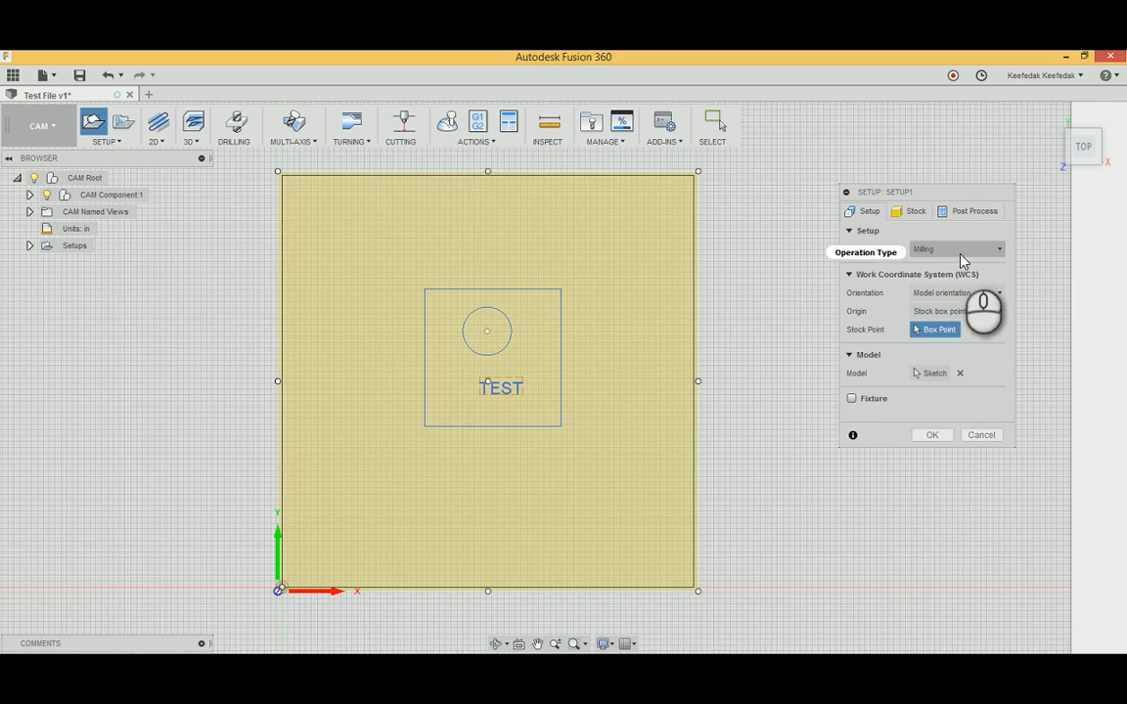
mouse_move(717, 554)
middle_mouse_down("shift")
mouse_move(806, 573)
mouse_move(804, 491)
mouse_move(720, 416)
mouse_move(684, 427)
mouse_move(707, 471)
mouse_move(565, 531)
mouse_move(549, 511)
mouse_move(544, 479)
mouse_move(616, 284)
middle_mouse_up("shift")
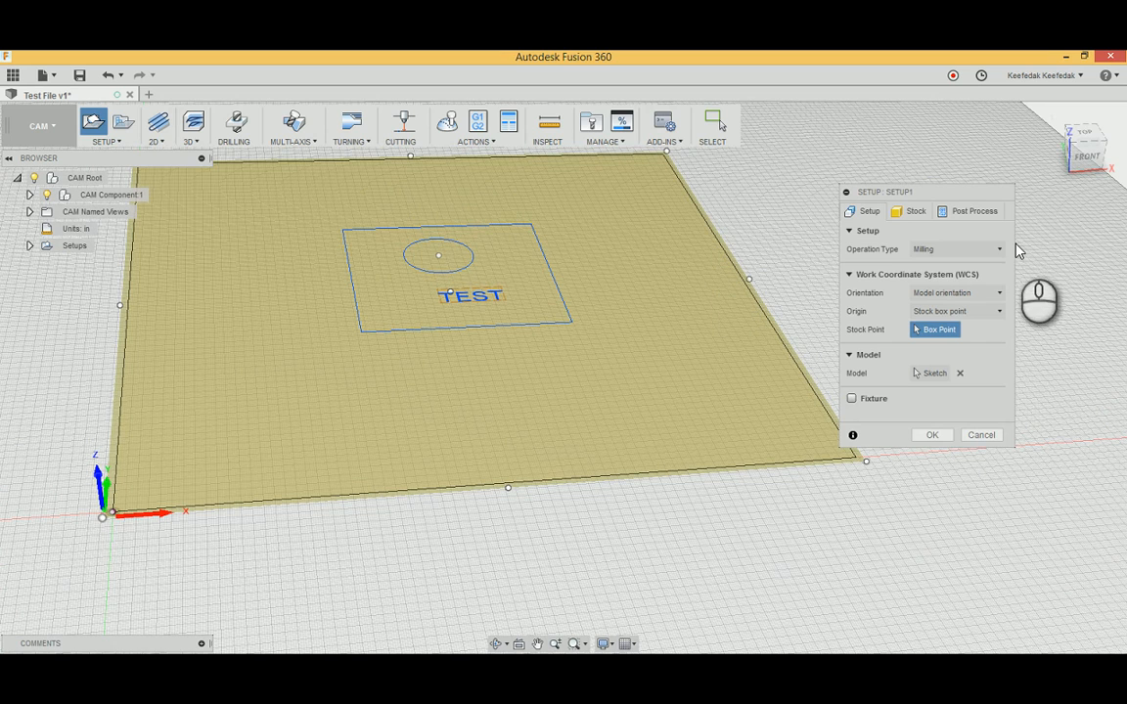
middle_click_drag(1056, 485, 857, 551, "shift")
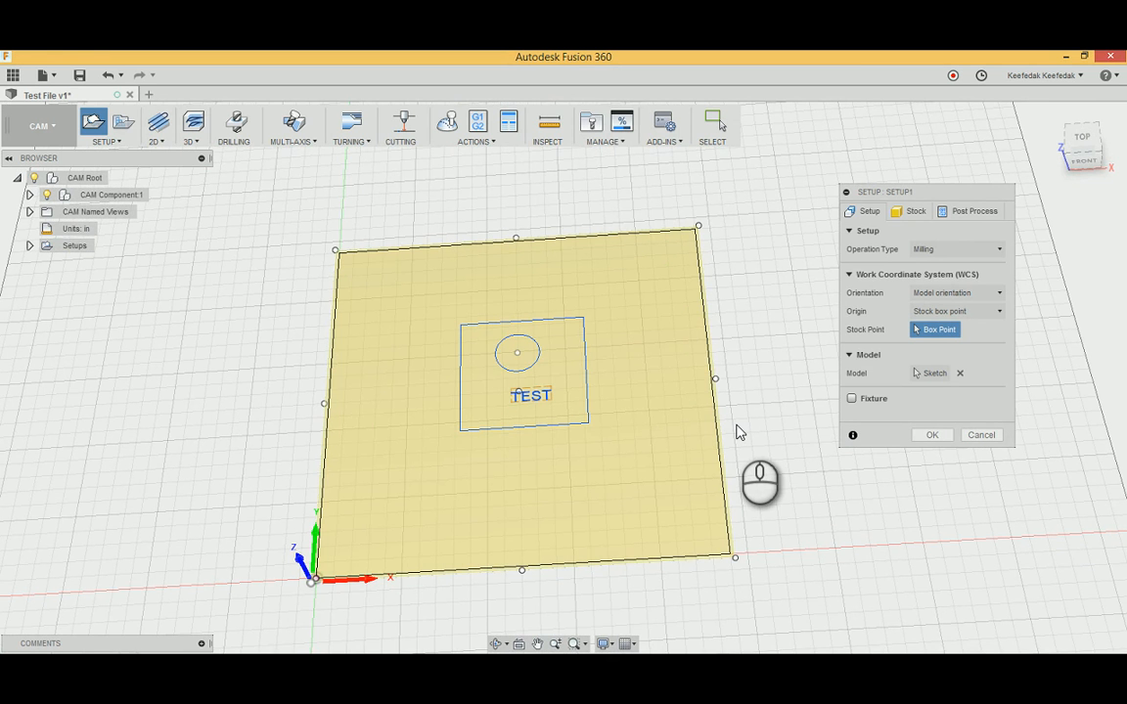
mouse_move(757, 459)
middle_mouse_down()
mouse_move(706, 442)
mouse_move(719, 420)
mouse_move(708, 420)
middle_mouse_up()
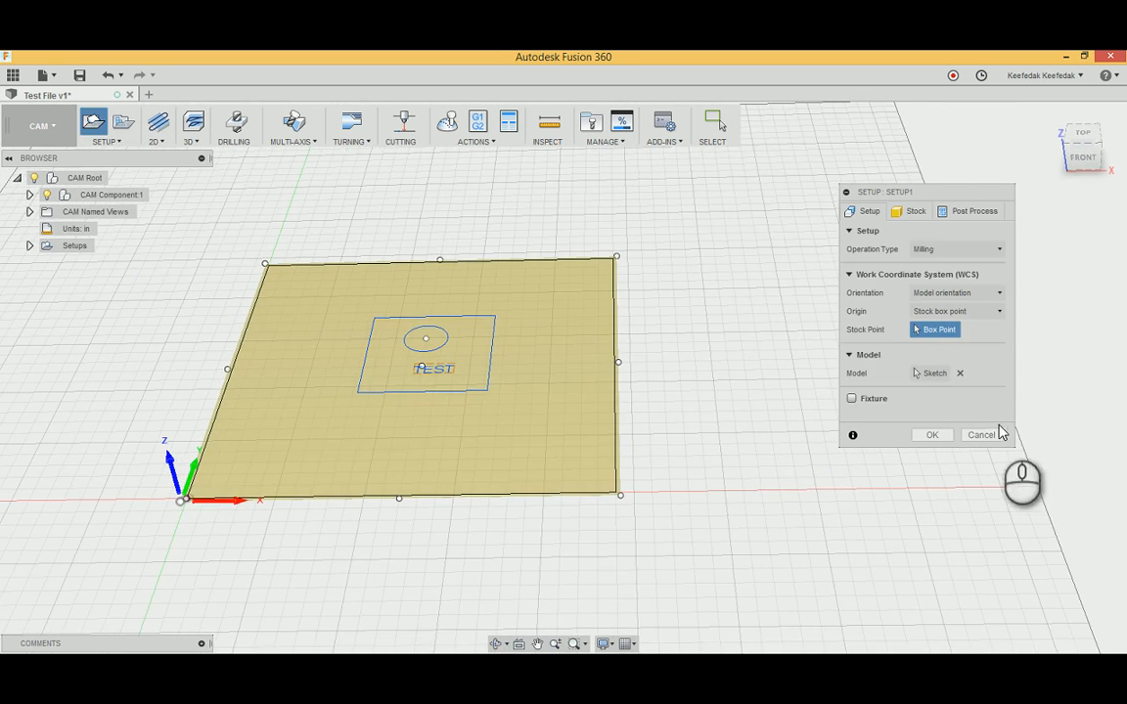
left_click(980, 435)
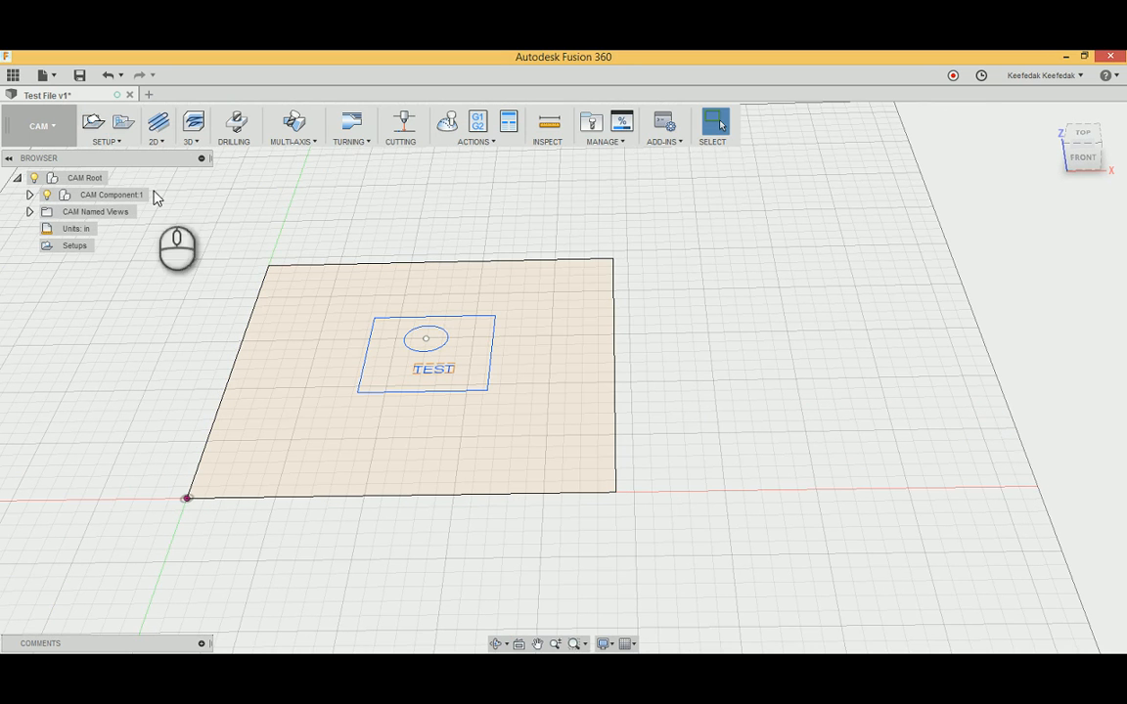
Step: Start a new Milling setup, expand the Setups folder in the browser, and place the setup dialog beside the stock
left_click(91, 121)
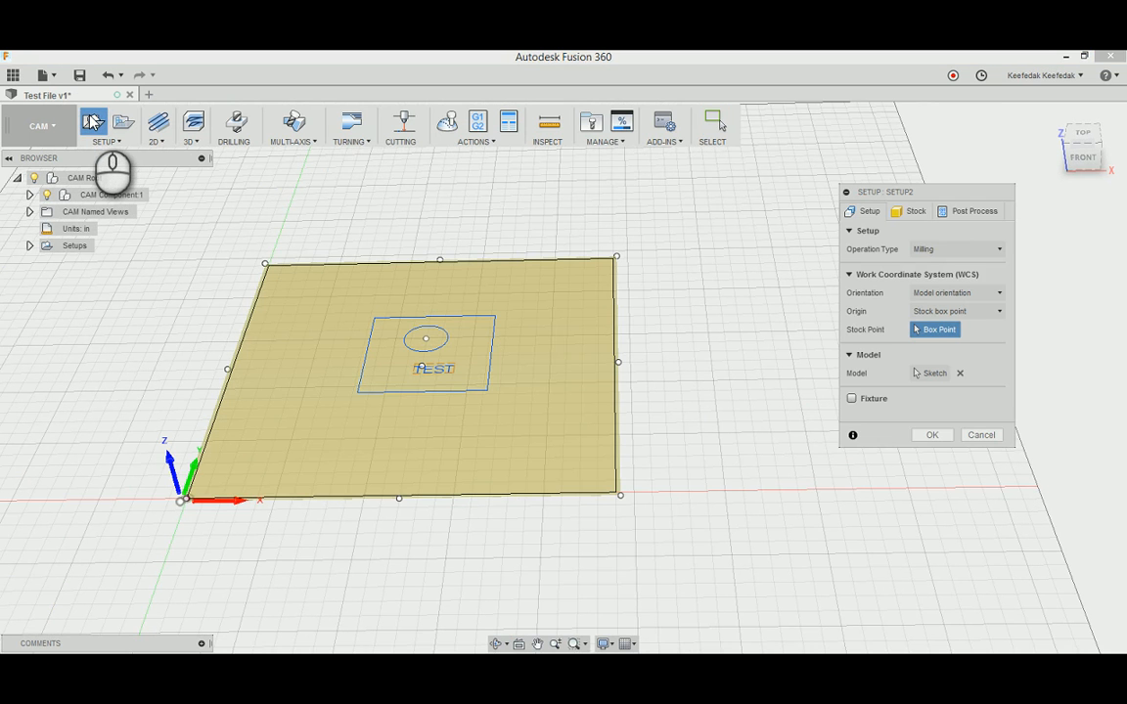
left_click_drag(943, 199, 890, 184)
left_click(29, 245)
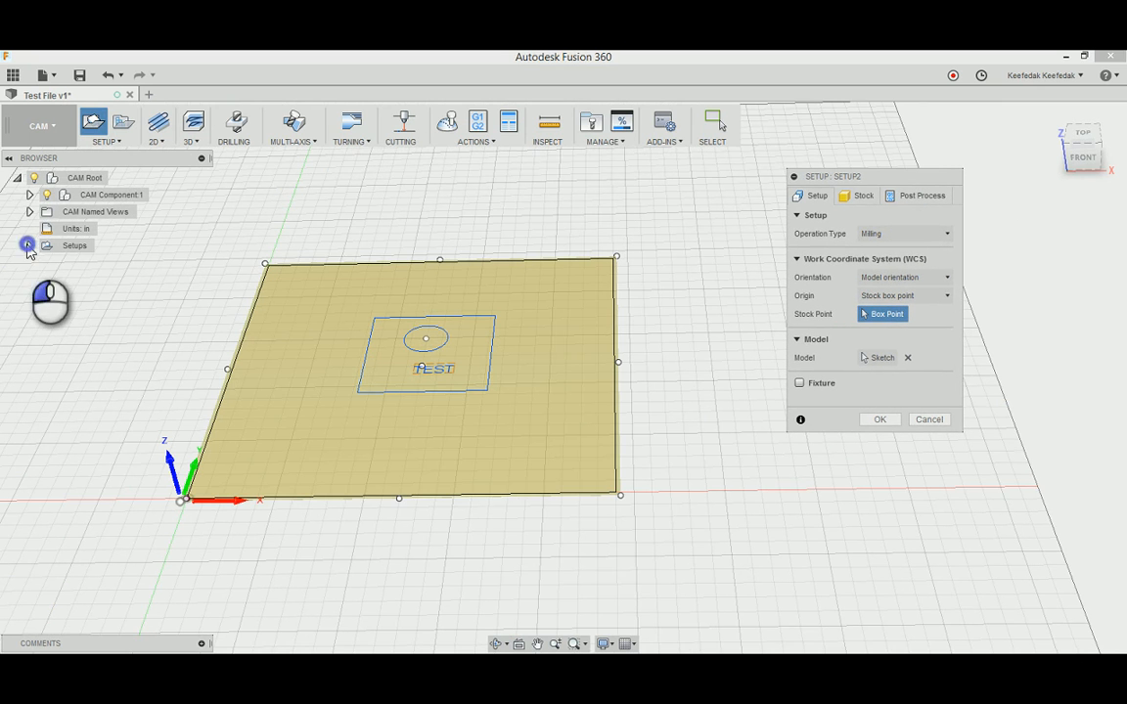
mouse_move(749, 509)
middle_mouse_down("shift")
mouse_move(752, 531)
mouse_move(759, 503)
mouse_move(717, 454)
mouse_move(766, 494)
mouse_move(796, 483)
mouse_move(762, 493)
middle_mouse_up("shift")
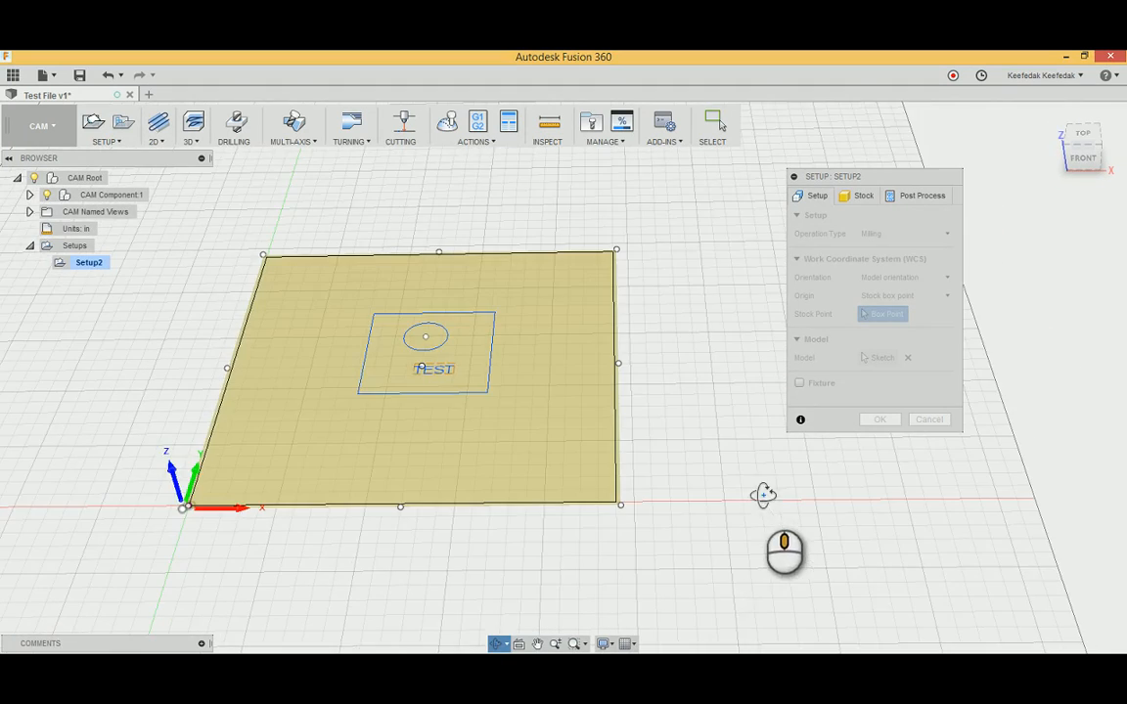
scroll(711, 547, "up", 3)
middle_click_drag(644, 453, 782, 525)
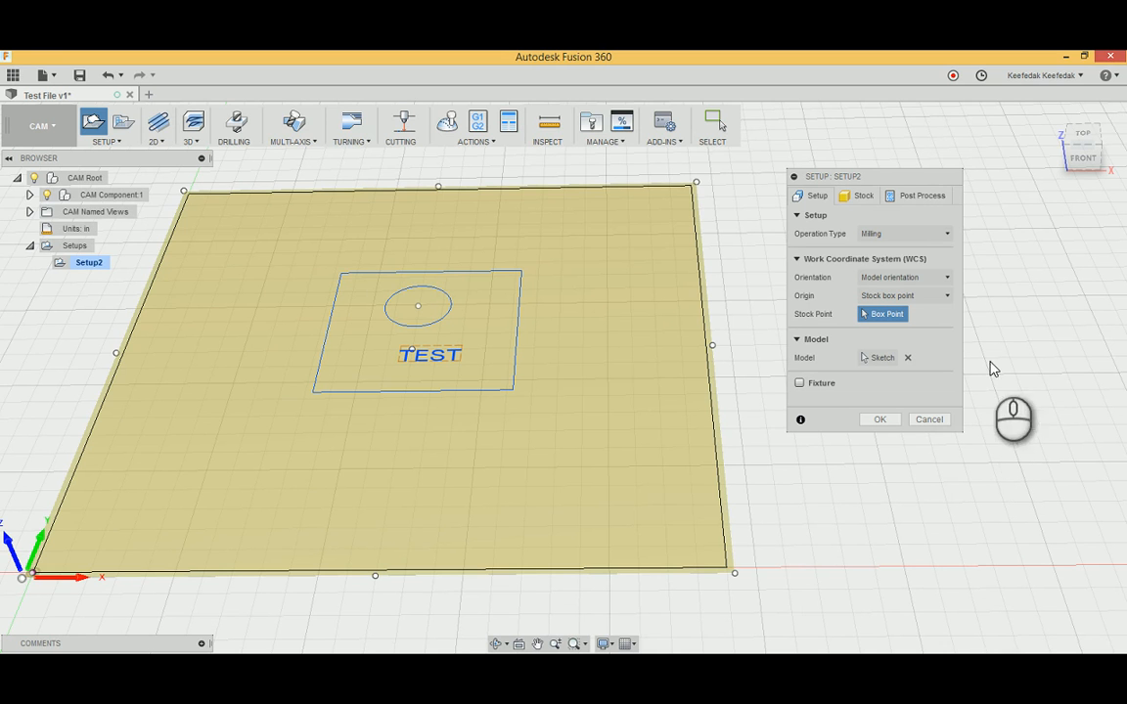
mouse_move(856, 184)
left_mouse_down()
mouse_move(906, 184)
mouse_move(867, 241)
mouse_move(843, 198)
mouse_move(854, 216)
mouse_move(833, 220)
mouse_move(820, 190)
mouse_move(837, 191)
left_mouse_up()
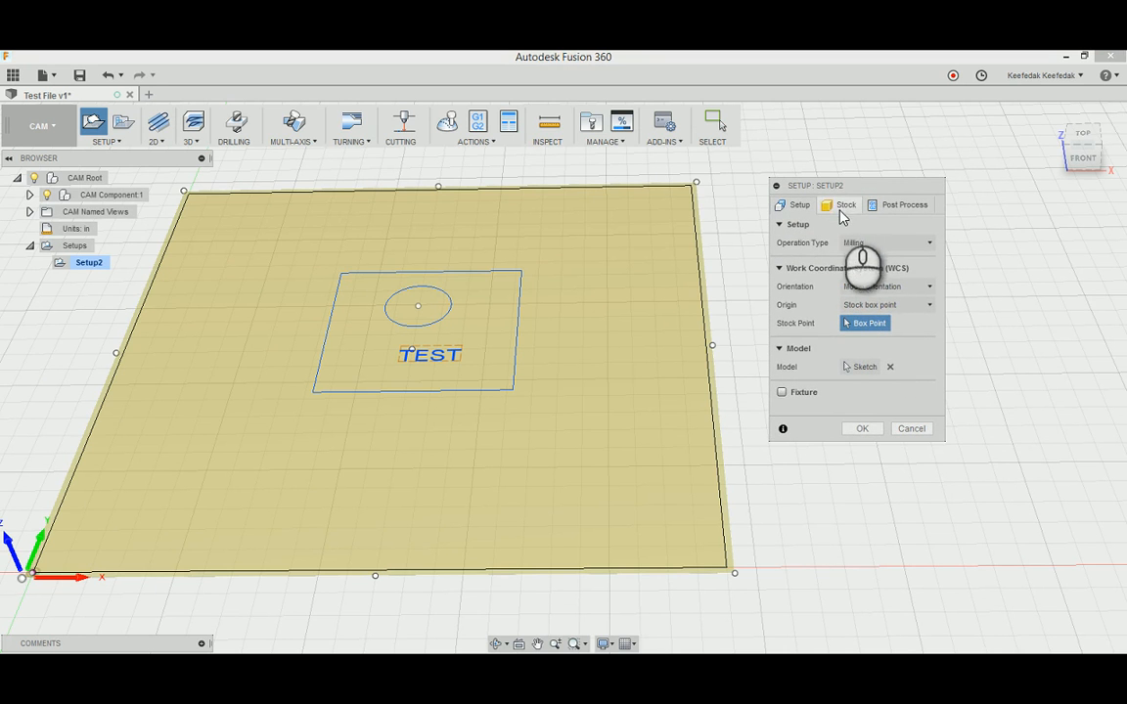
Step: Review the available stock modes in the setup's stock settings and keep Relative size box
left_click(843, 206)
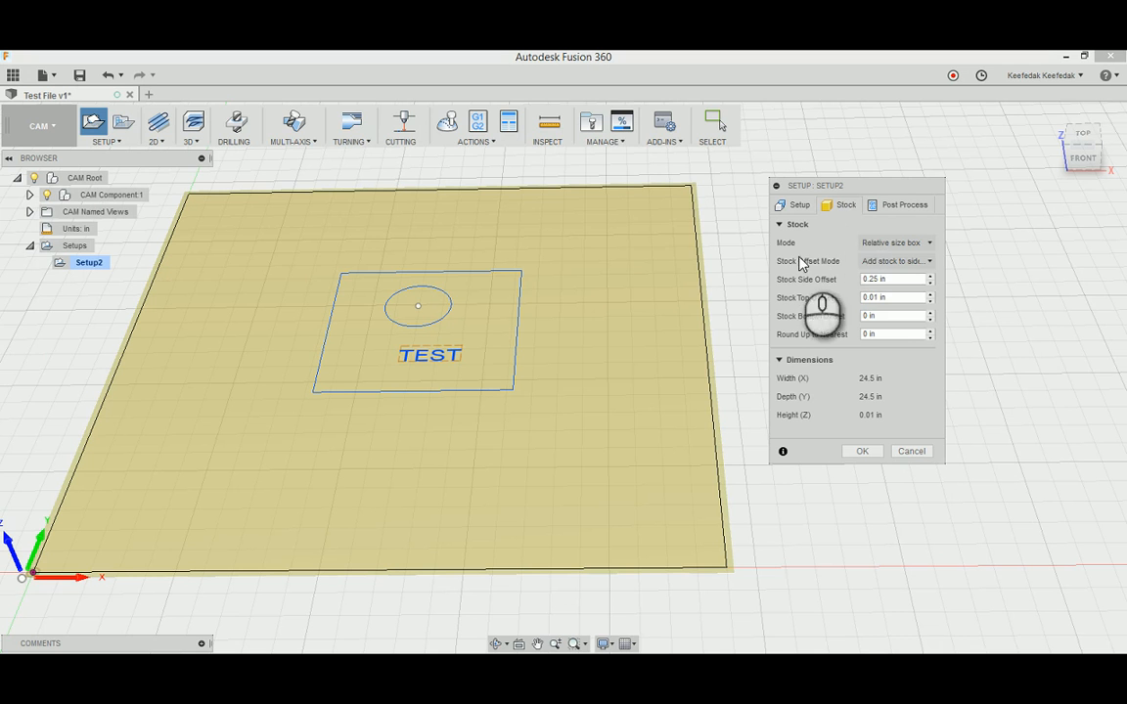
left_click(886, 243)
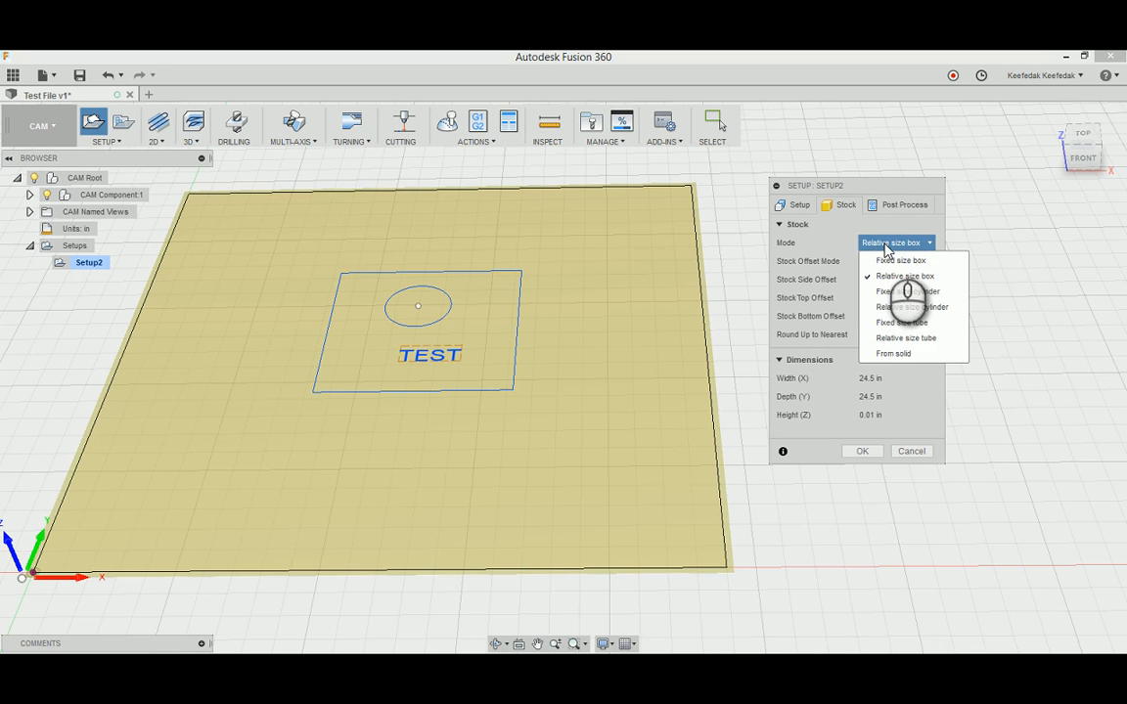
left_click(797, 249)
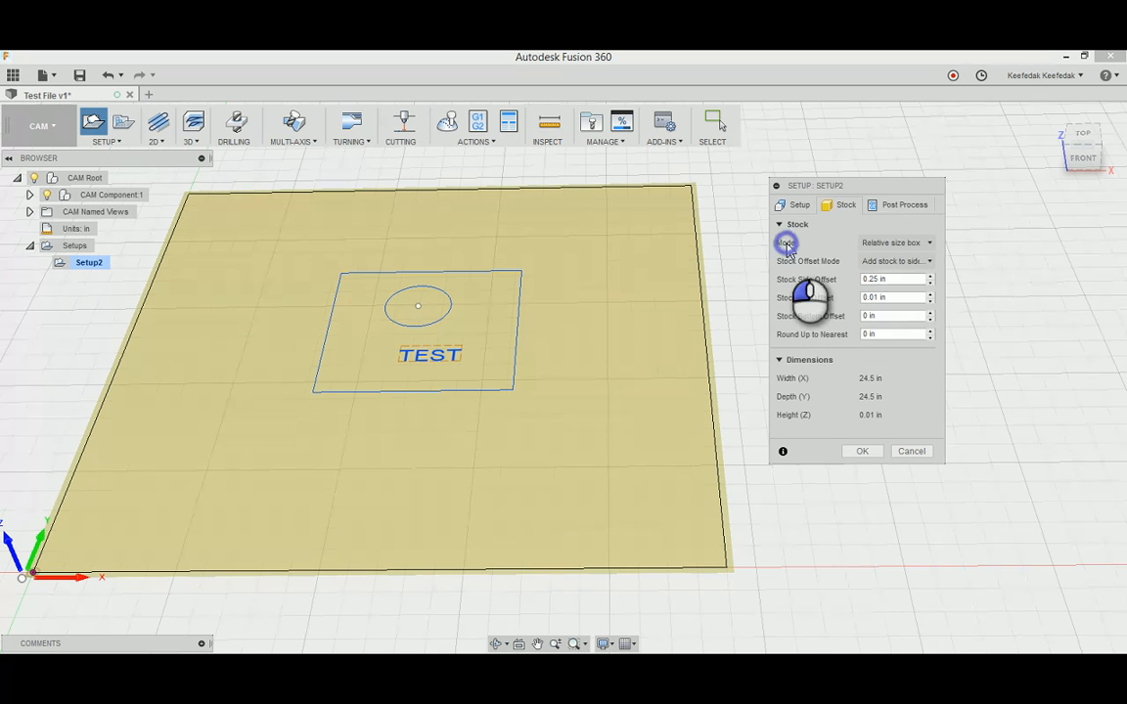
left_click(895, 243)
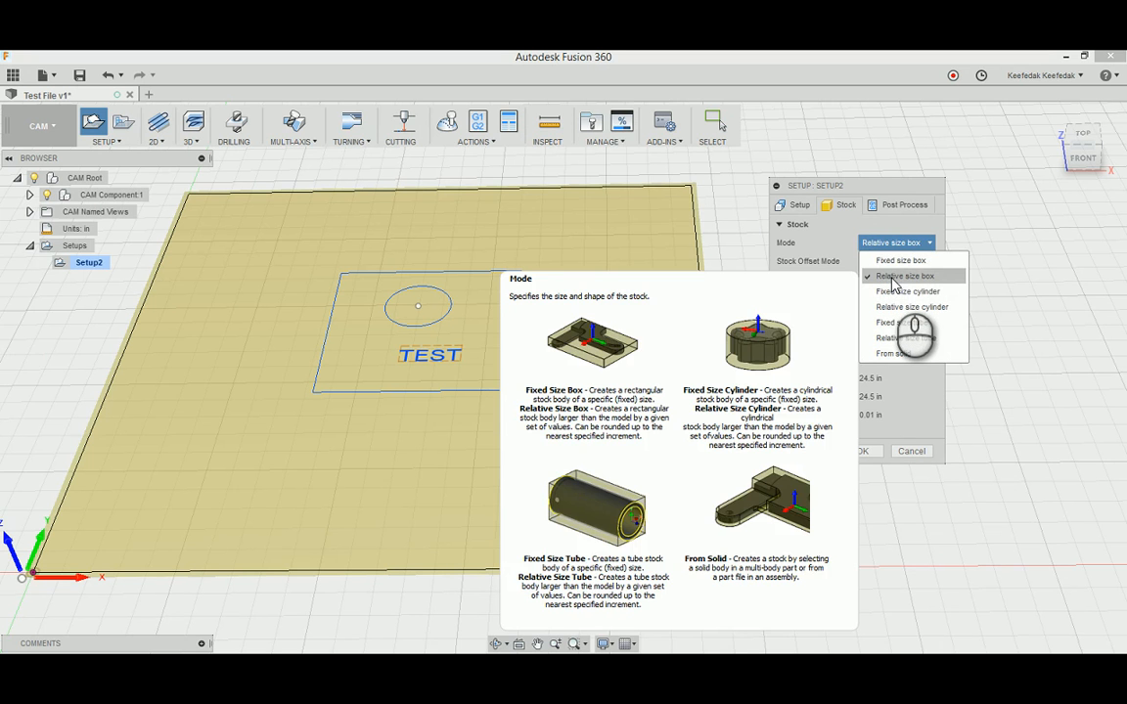
left_click(893, 278)
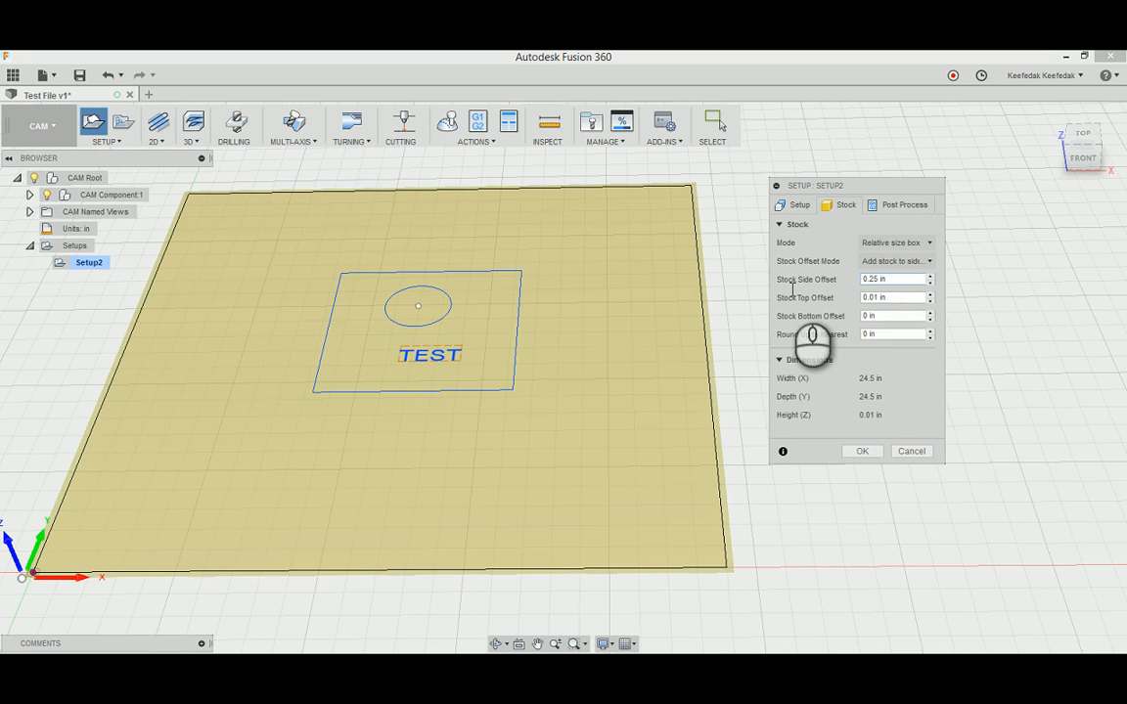
Step: Try the No additional stock offset mode and return the stock to Add stock to sides and top-bottom
left_click(892, 261)
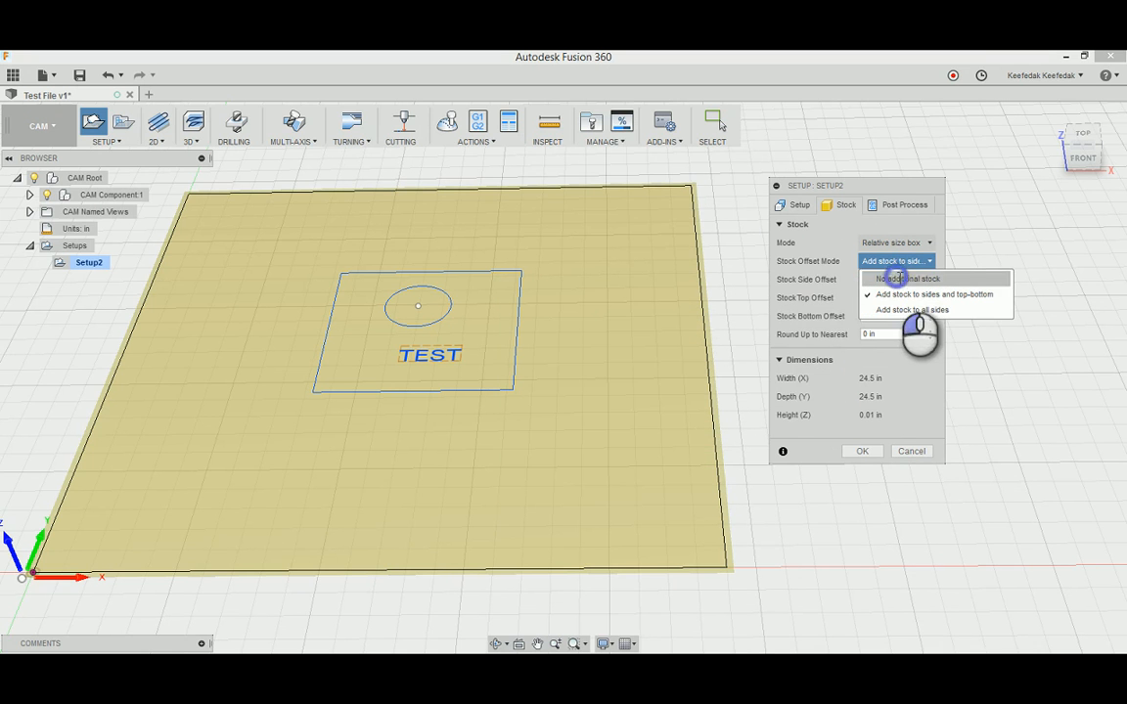
left_click(897, 280)
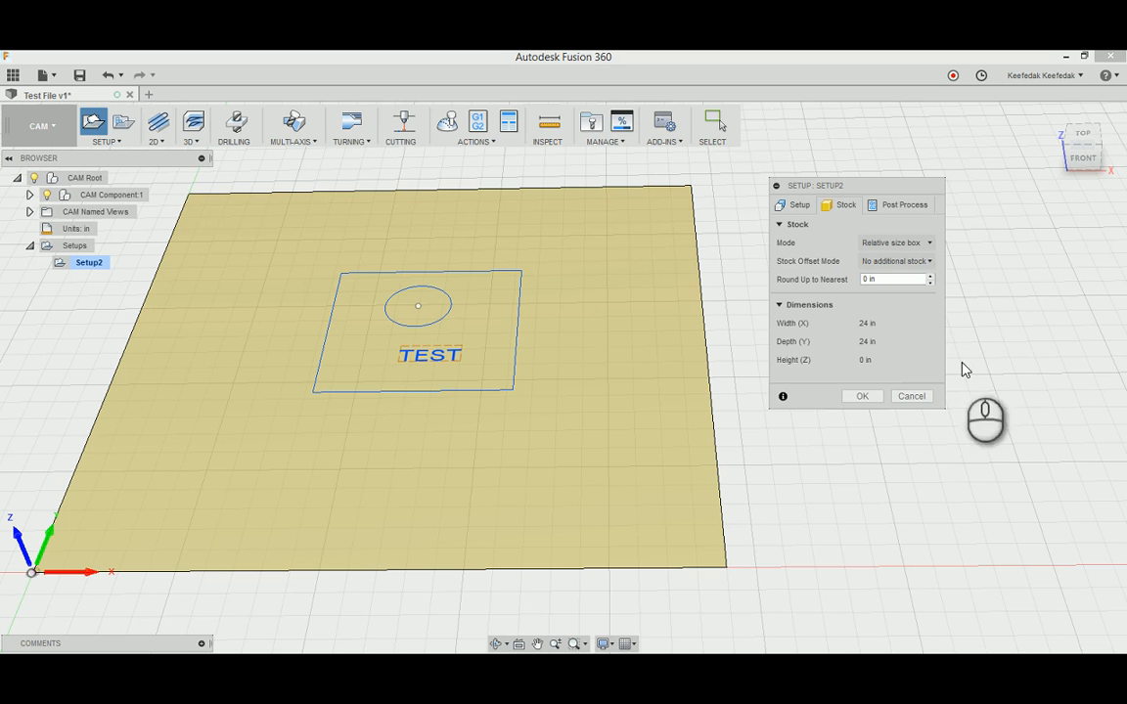
left_click(905, 261)
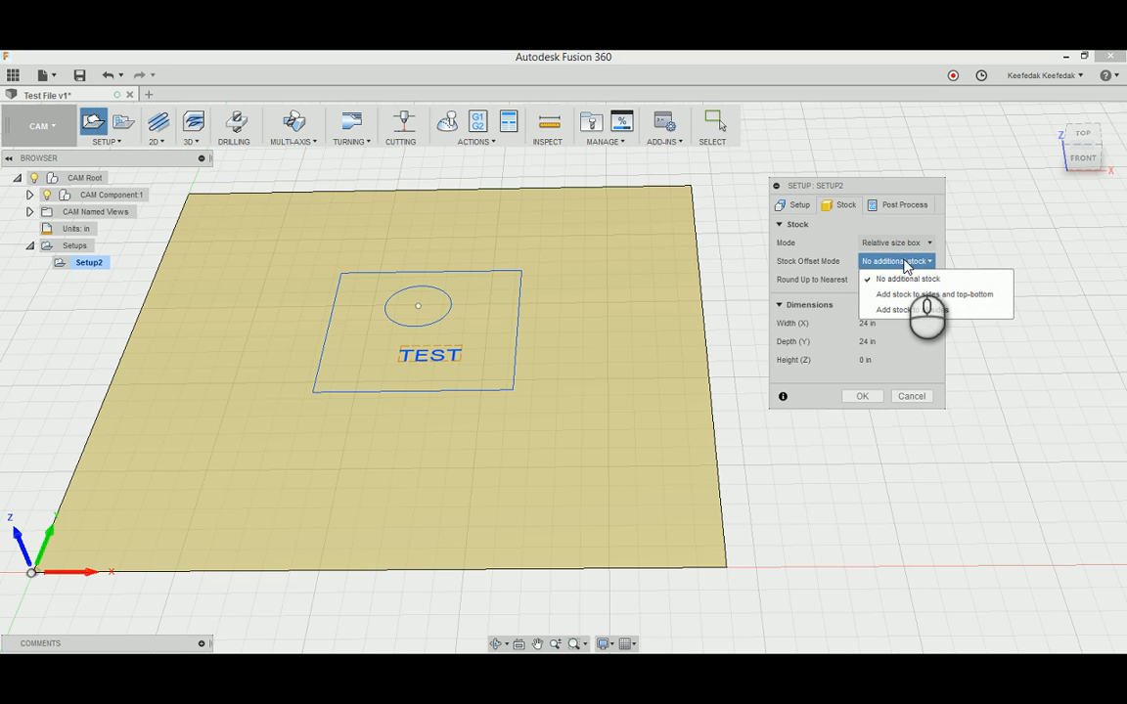
left_click(904, 260)
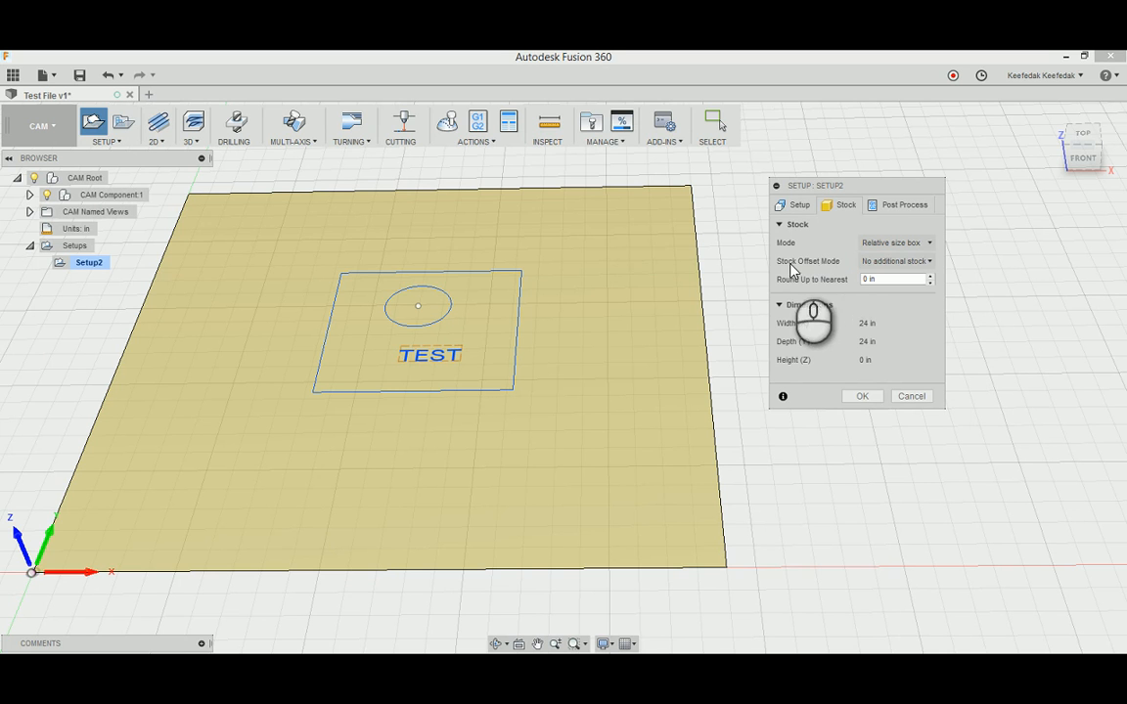
left_click(897, 265)
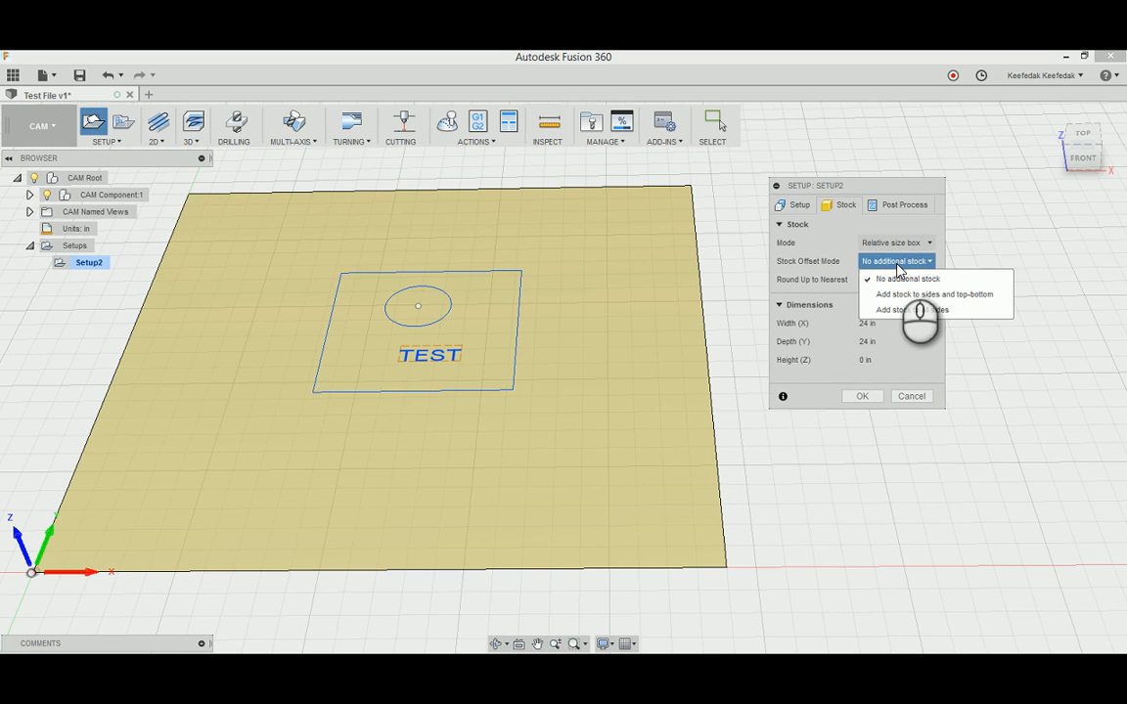
left_click(900, 295)
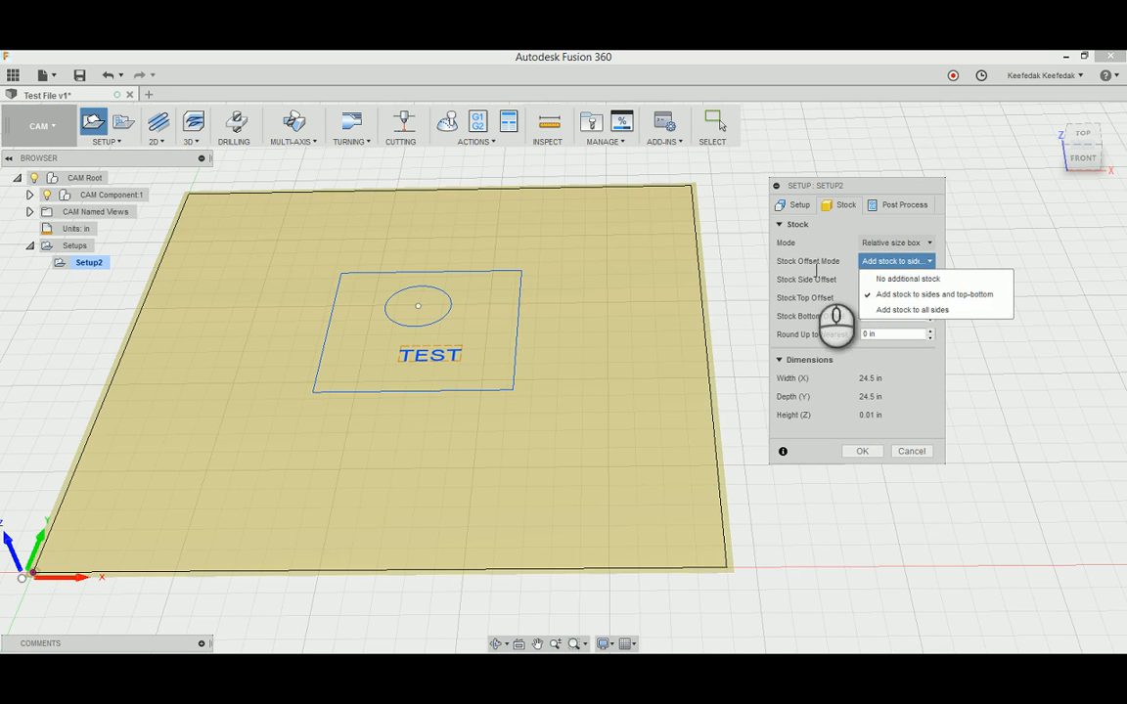
left_click(978, 295)
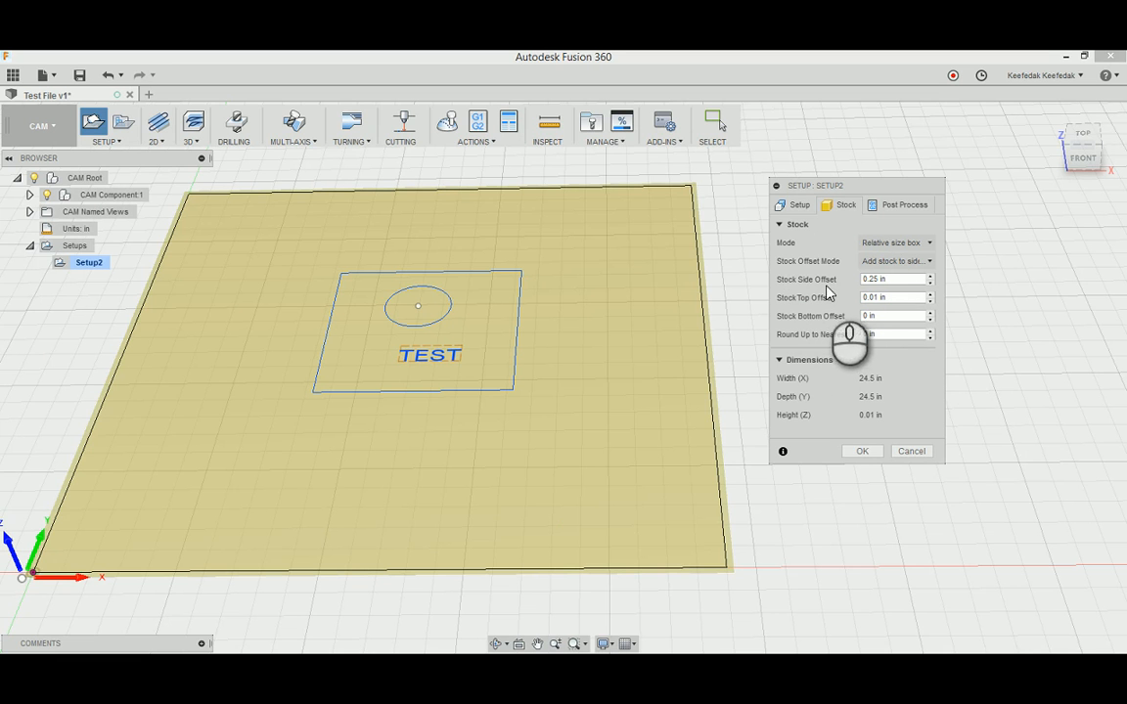
Step: Set both the stock side offset and the stock top offset to 0
left_click(912, 280)
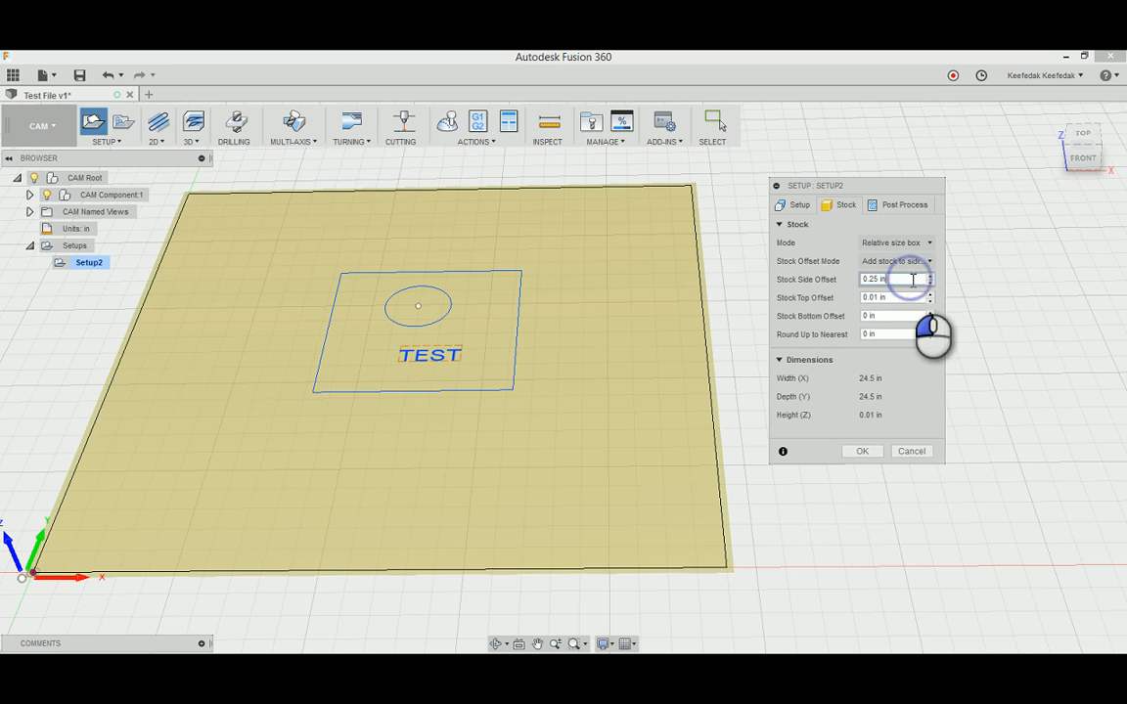
left_click_drag(913, 281, 674, 291)
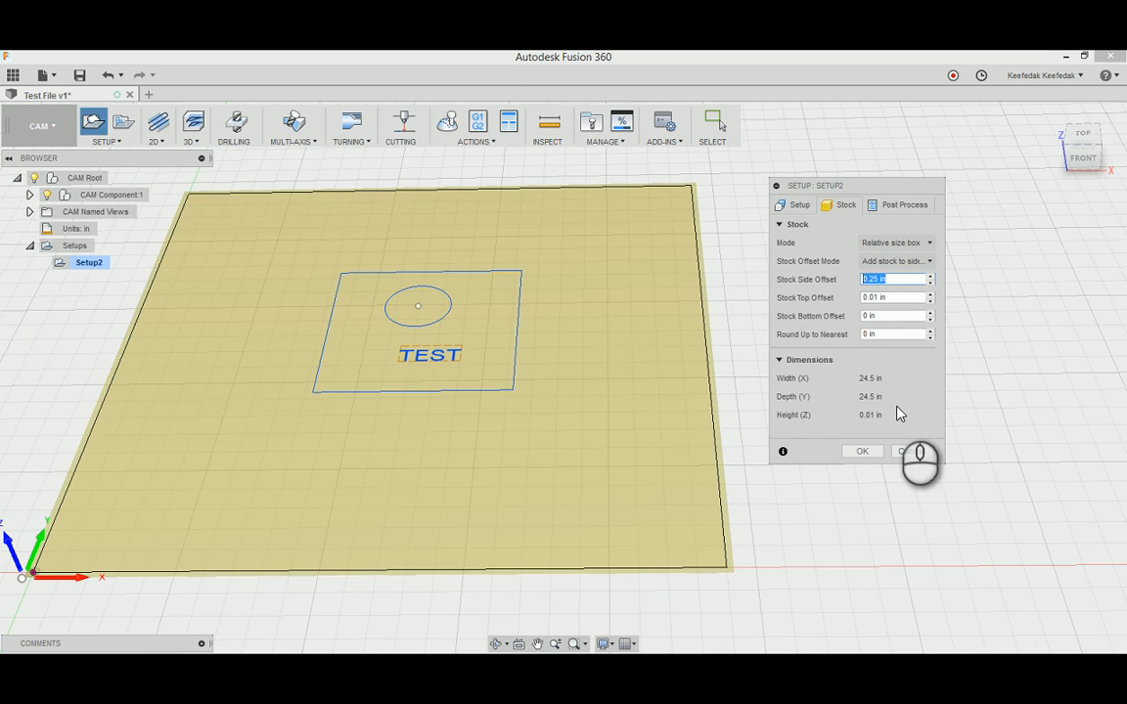
type("0")
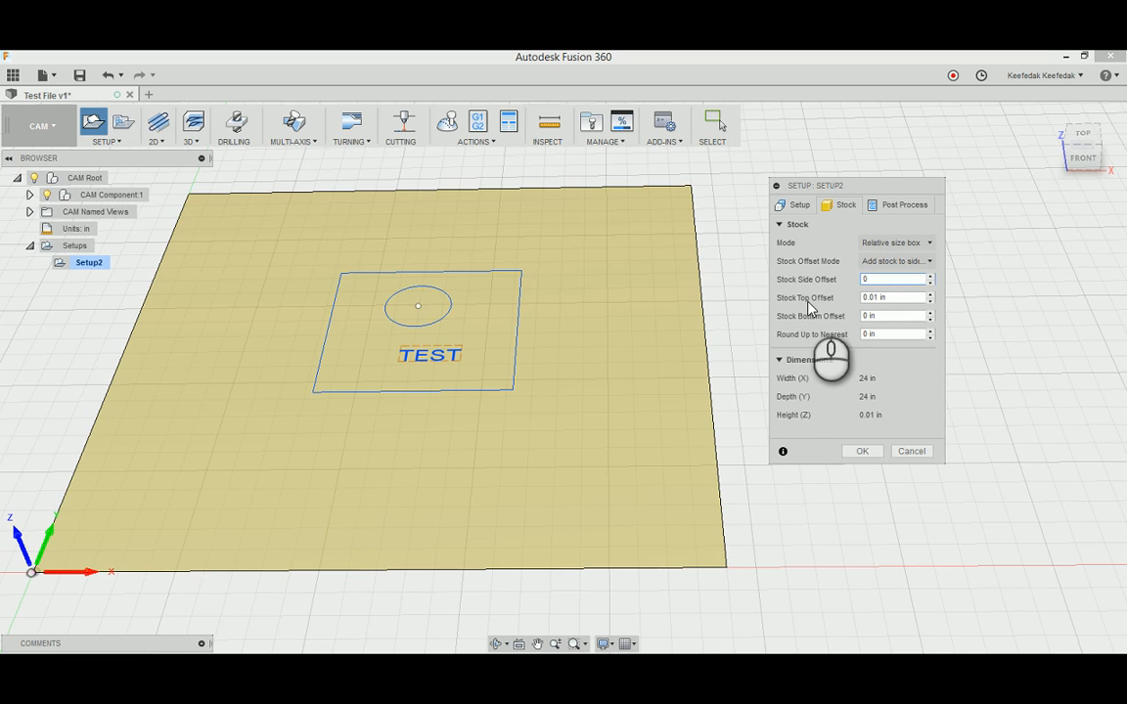
left_click_drag(907, 297, 834, 335)
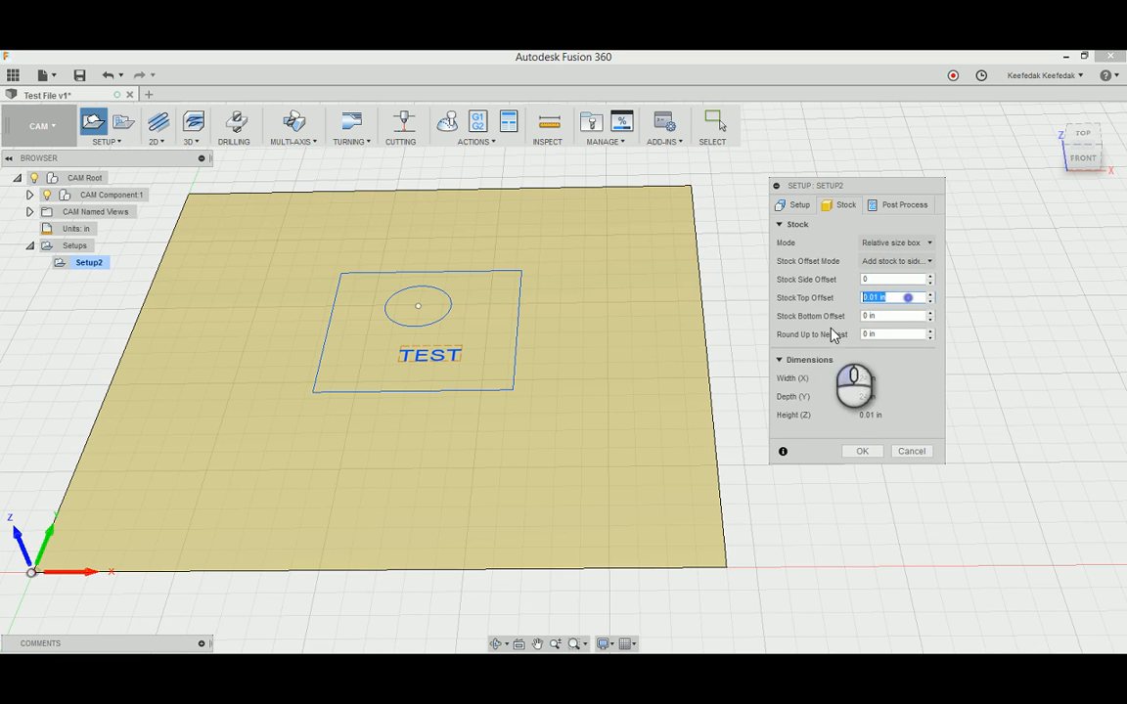
type("0")
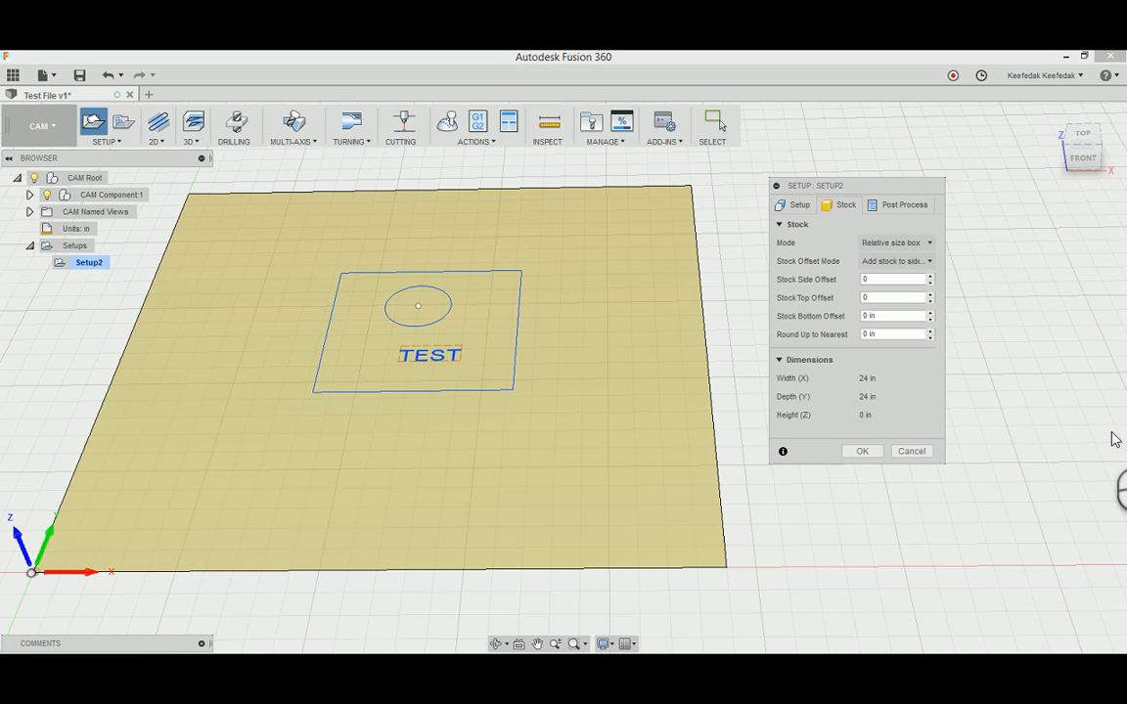
Step: Set the stock bottom offset to 0.5 in
left_click(892, 315)
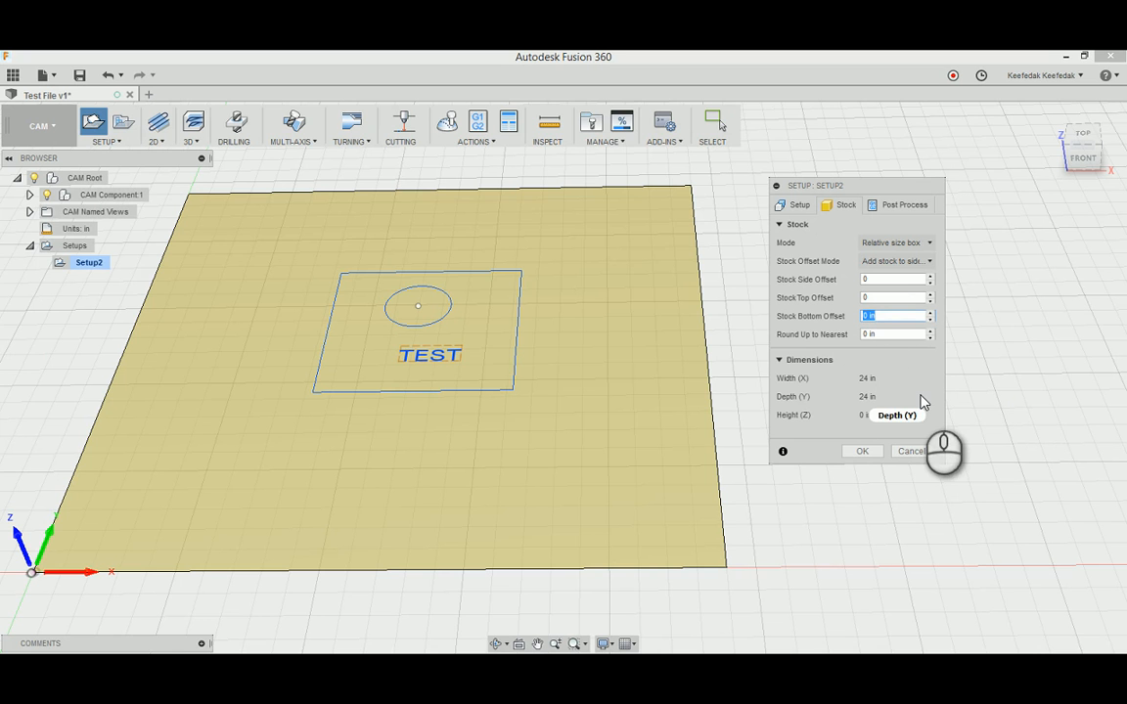
type(".5")
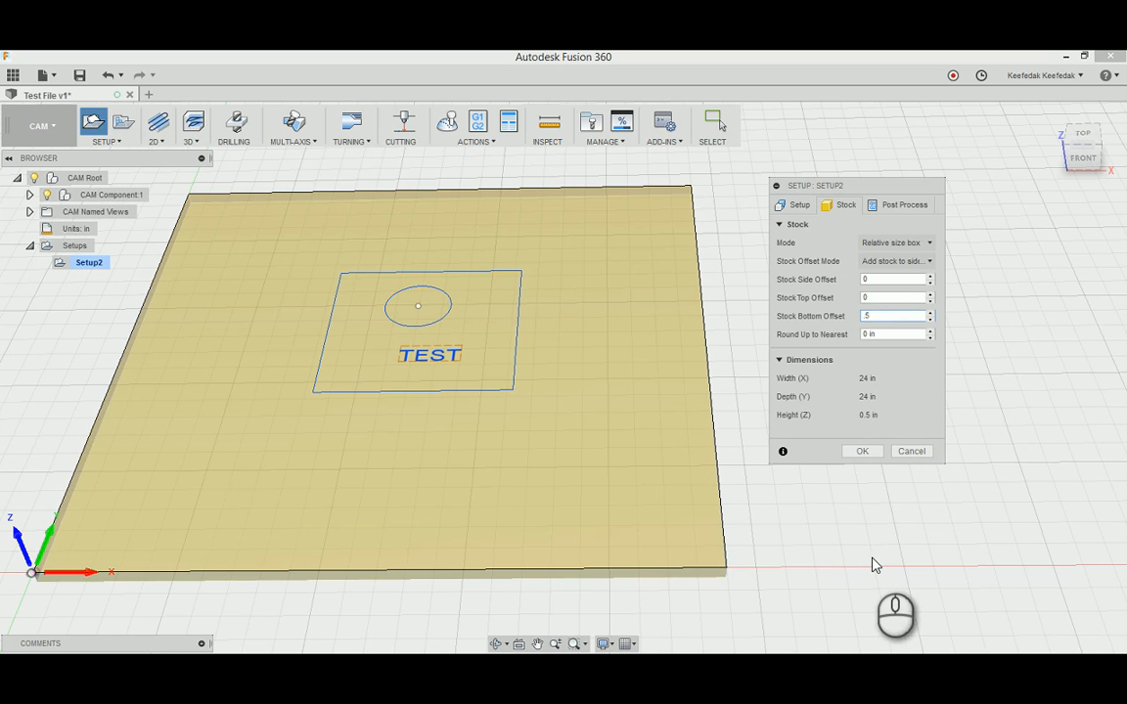
left_click(841, 342)
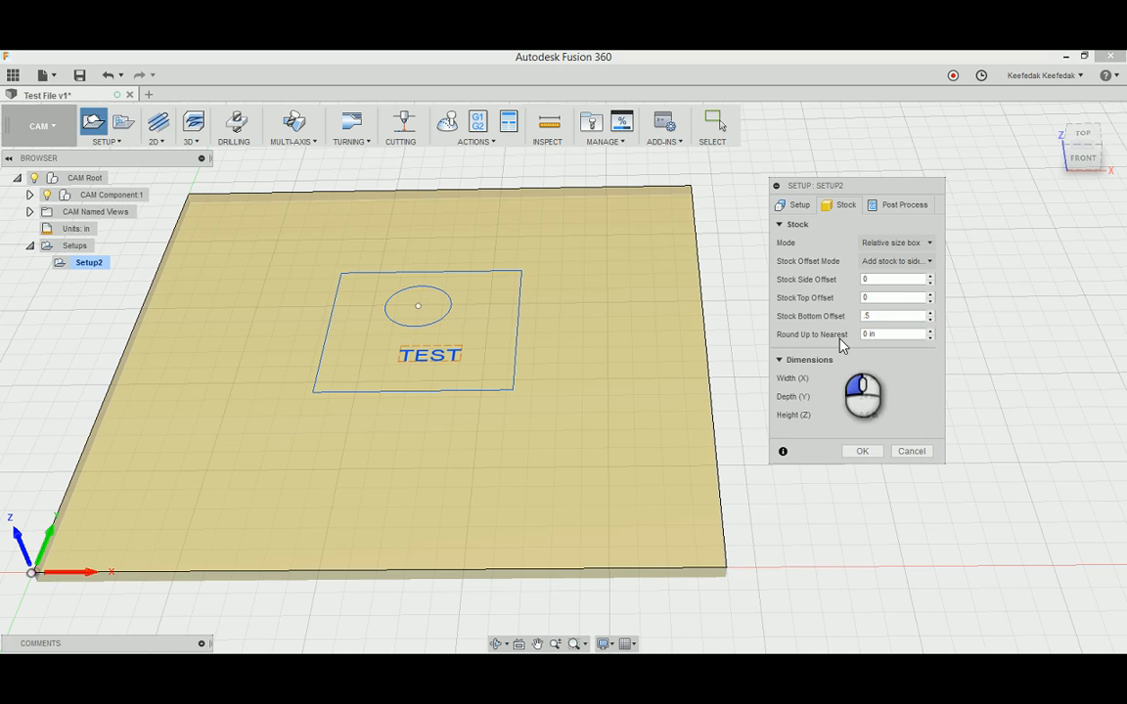
Step: Review the default and expression options for the stock's Round Up to Nearest value
left_click_drag(903, 335, 843, 342)
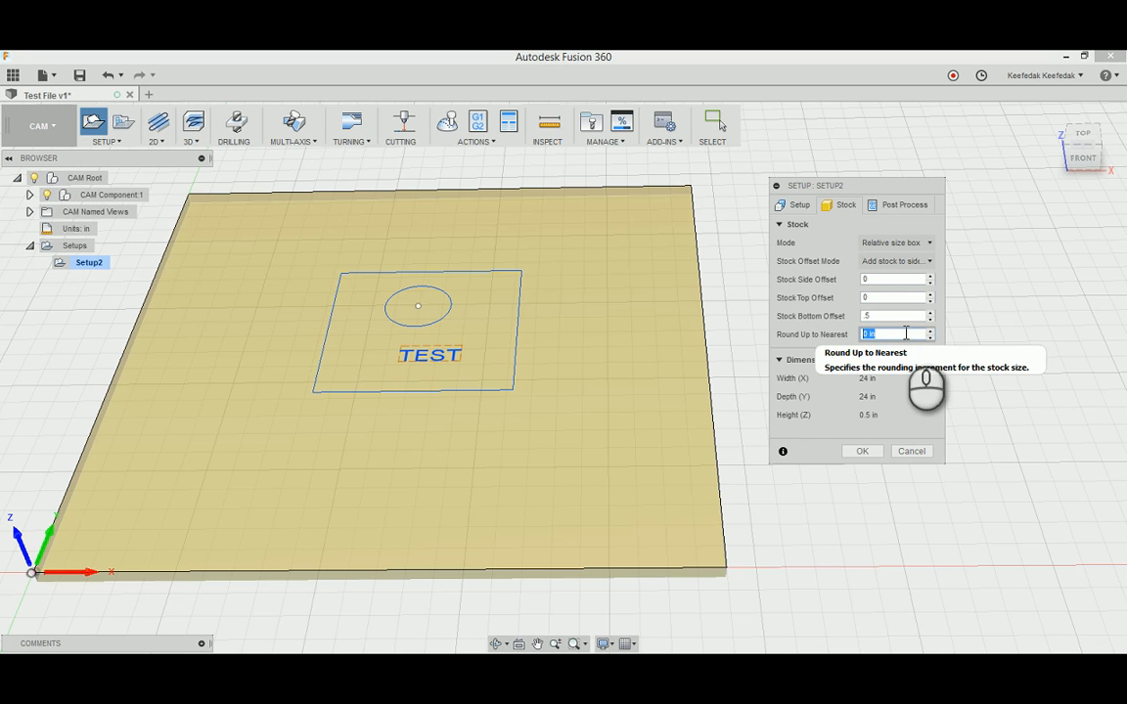
right_click(905, 336)
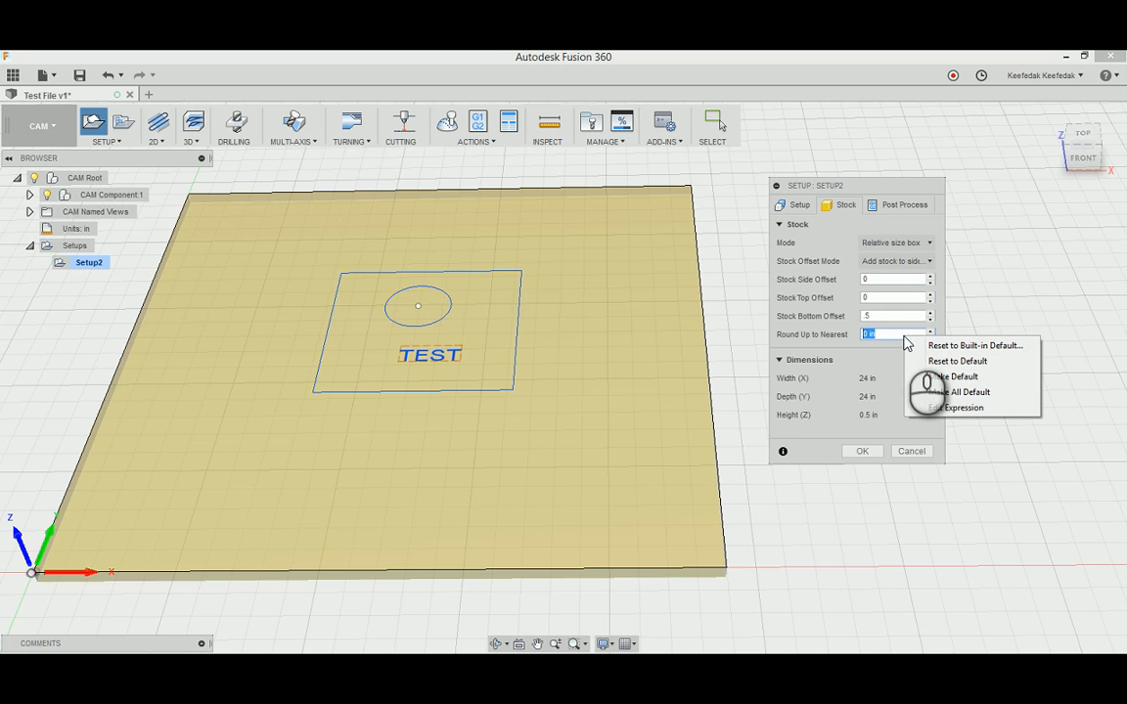
left_click(974, 401)
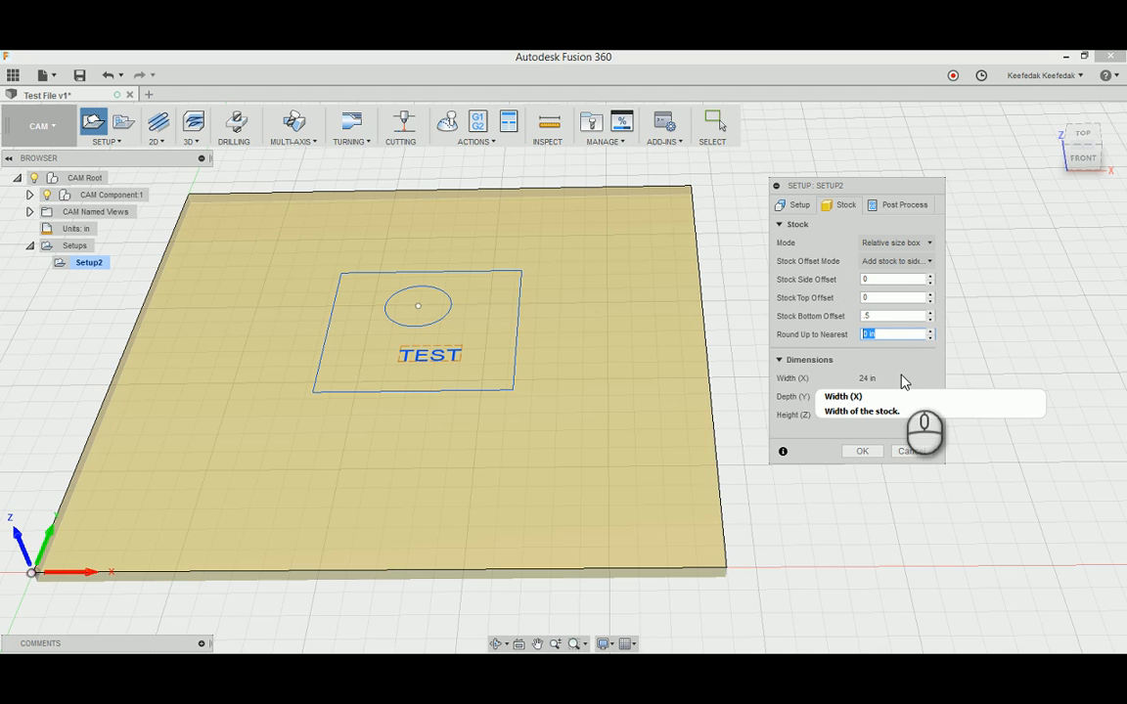
Step: Review the setup's work coordinate system settings, including Model orientation, the Stock box point origin and the stock point selection
left_click(796, 207)
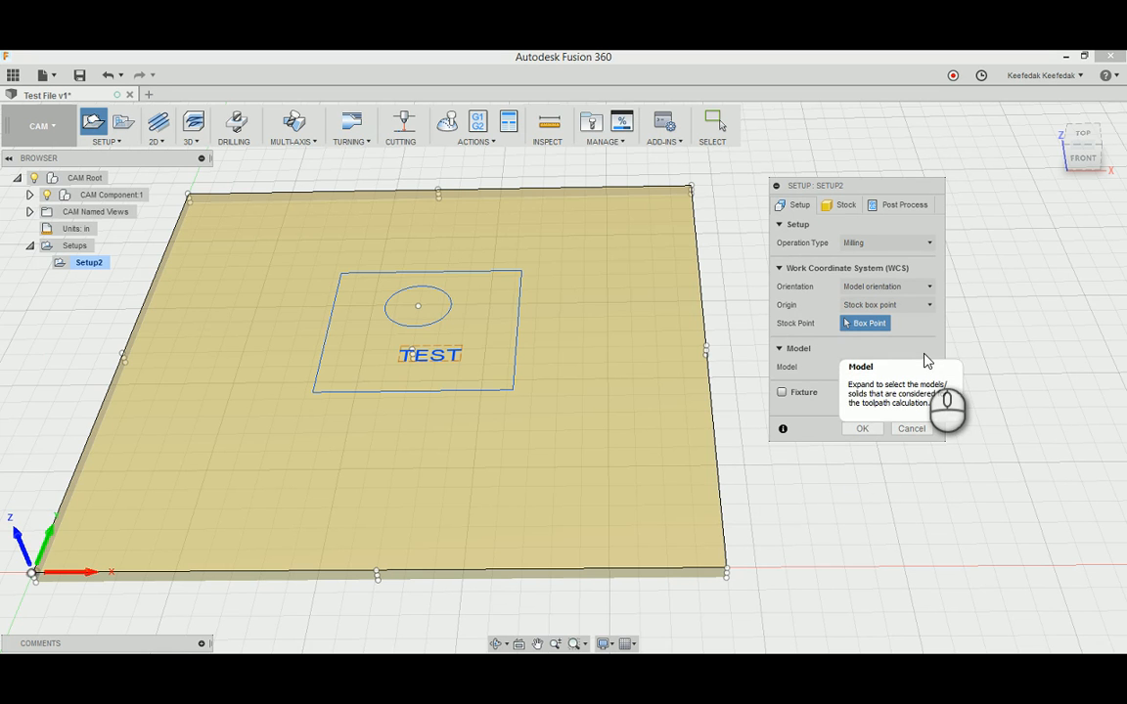
middle_click_drag(766, 554, 826, 441)
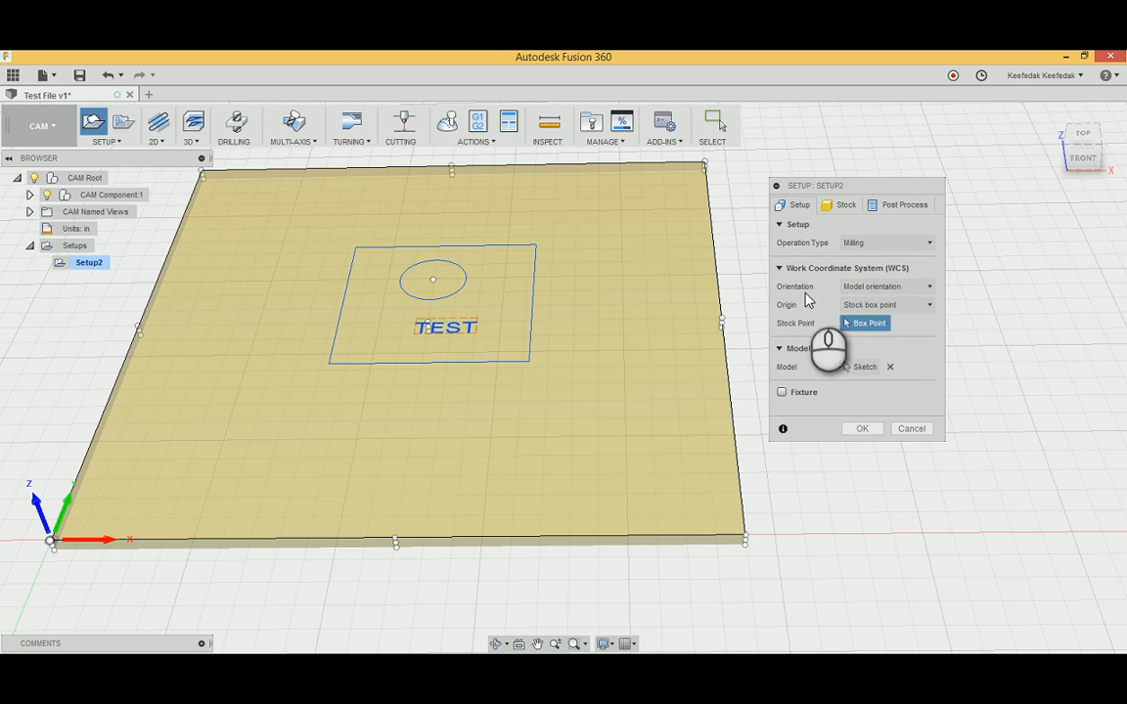
left_click(878, 287)
left_click(882, 289)
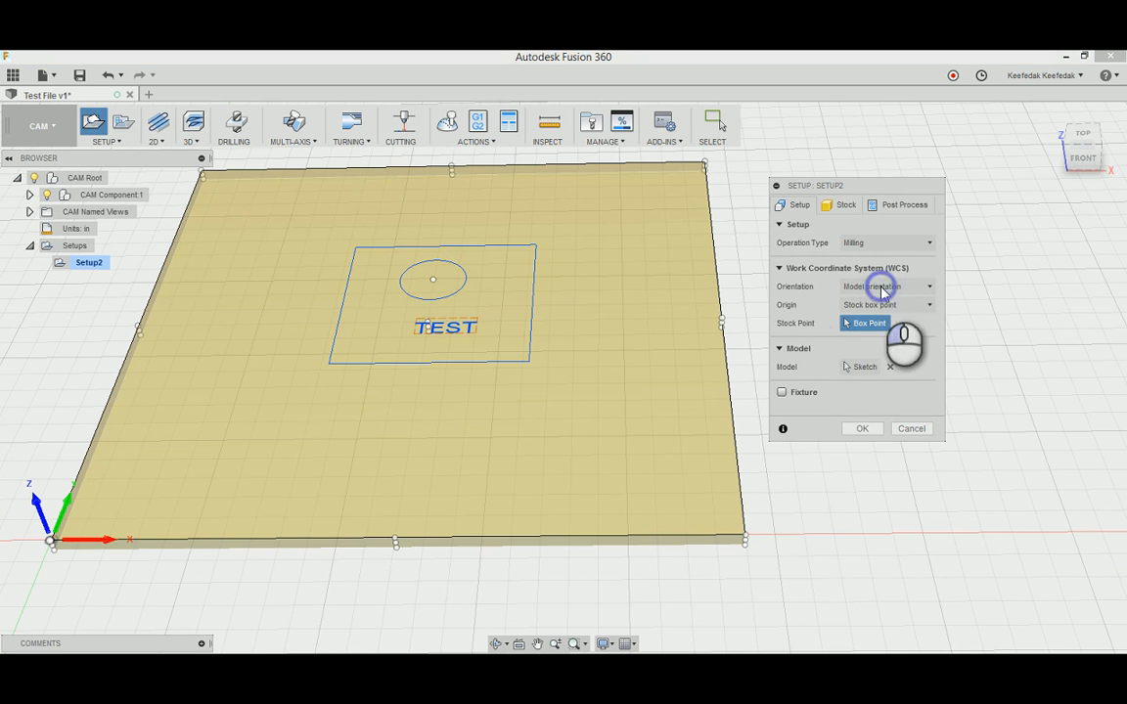
left_click(795, 307)
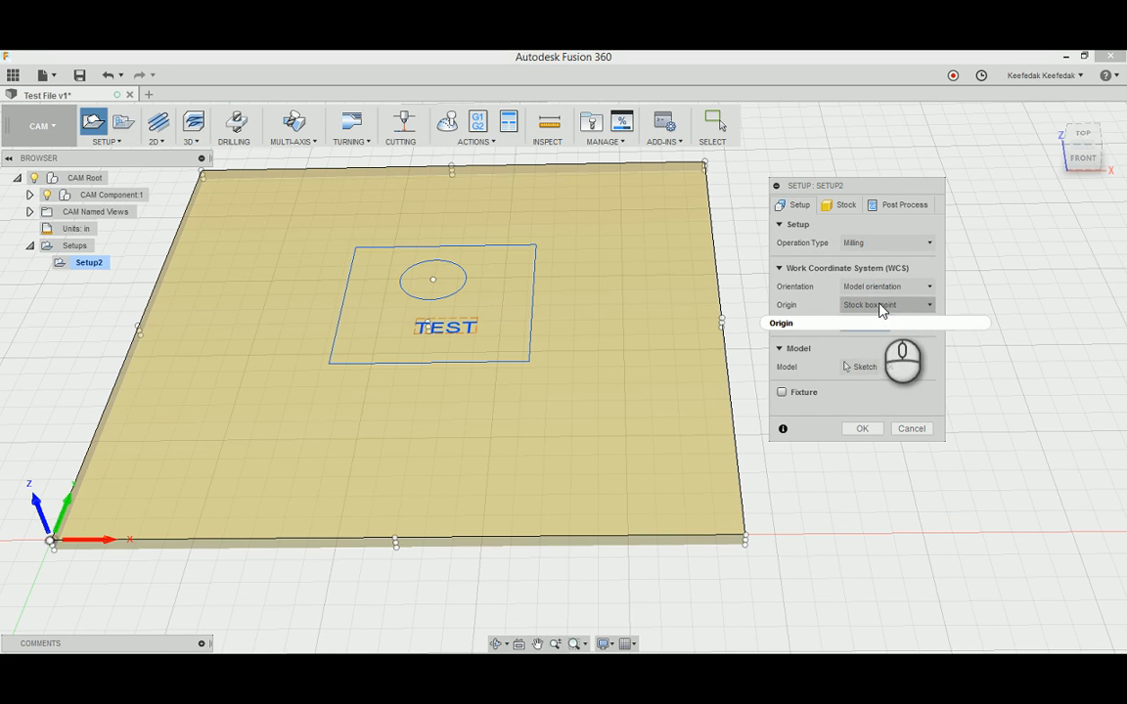
mouse_move(896, 311)
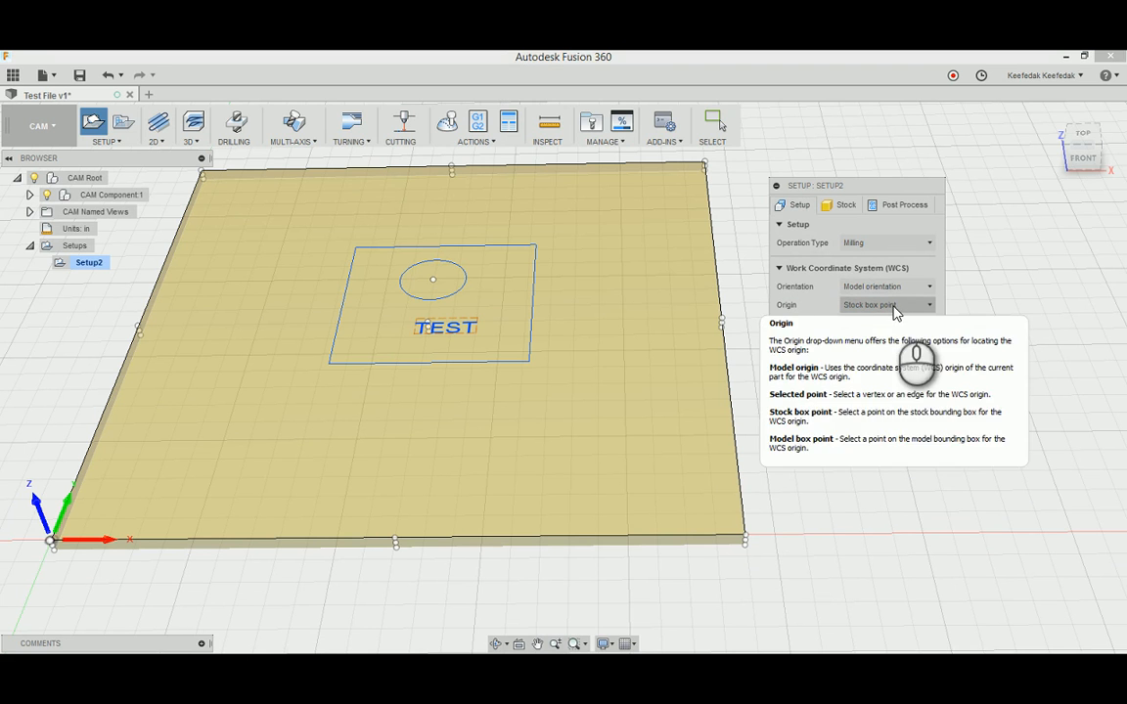
left_click(805, 300)
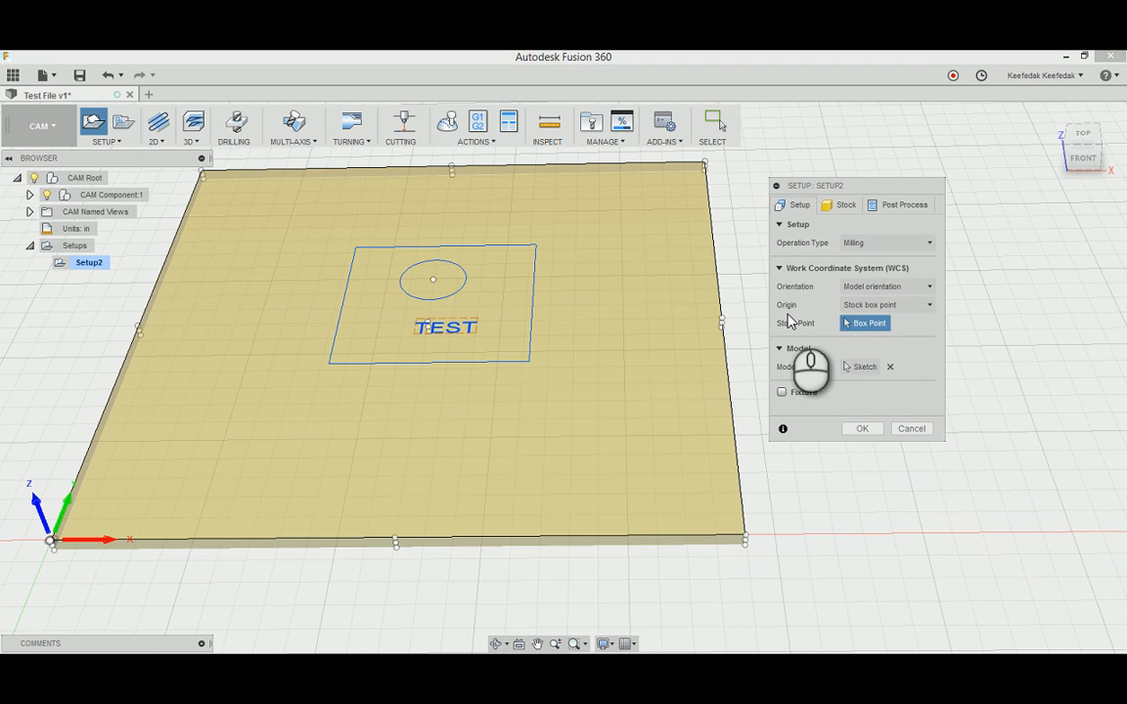
left_click(867, 323)
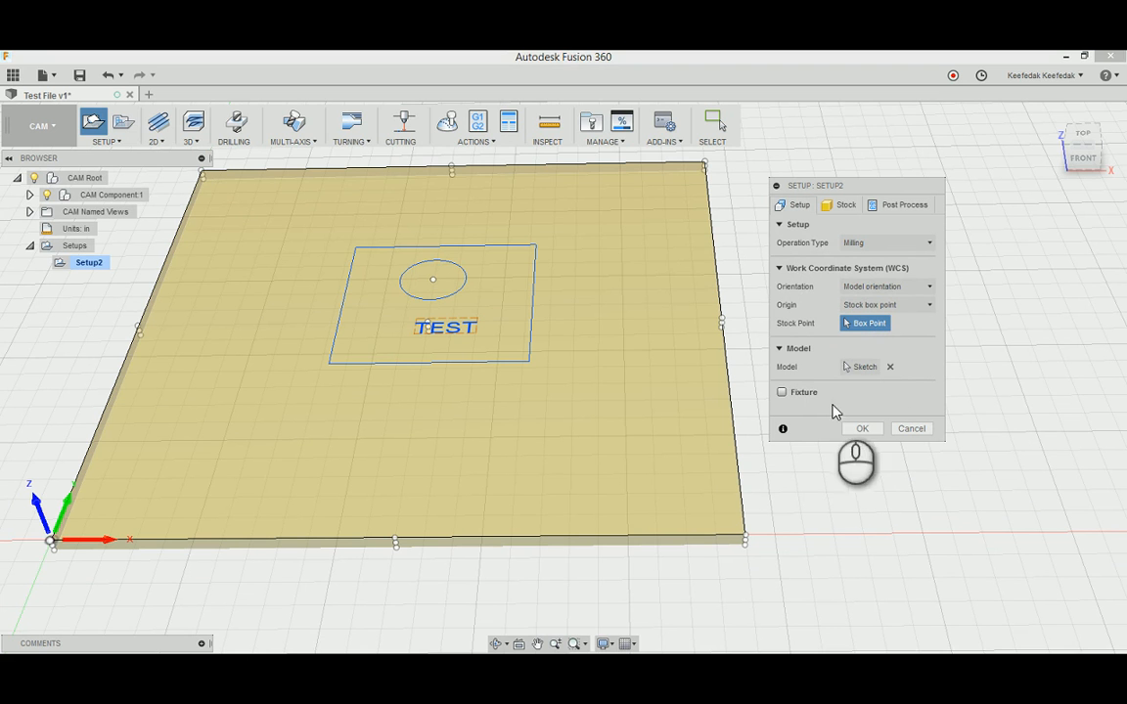
Step: Center the stock in view and move the setup dialog clear of it
mouse_move(806, 501)
middle_mouse_down()
mouse_move(845, 507)
mouse_move(823, 526)
mouse_move(745, 510)
middle_mouse_up()
scroll(824, 524, "down", 2)
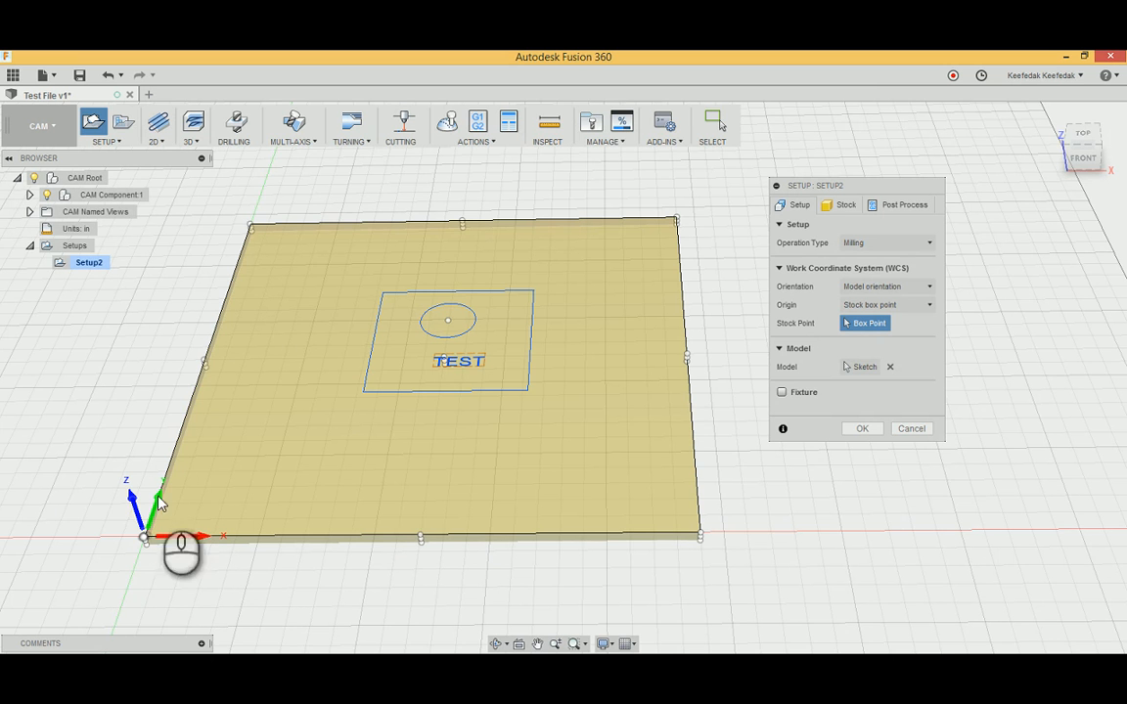
middle_click_drag(146, 373, 259, 368)
left_click_drag(855, 190, 1068, 170)
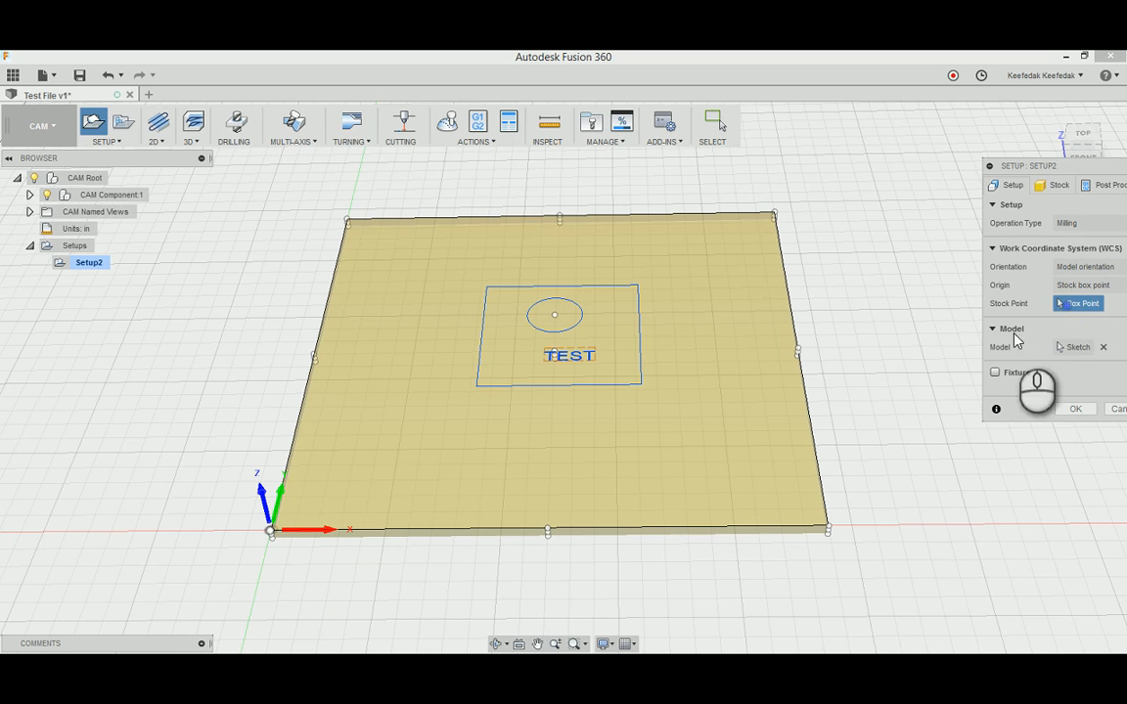
Step: Examine the selectable box points along the stock's front edge, from the origin corner to the opposite corner
scroll(880, 432, "up", 3)
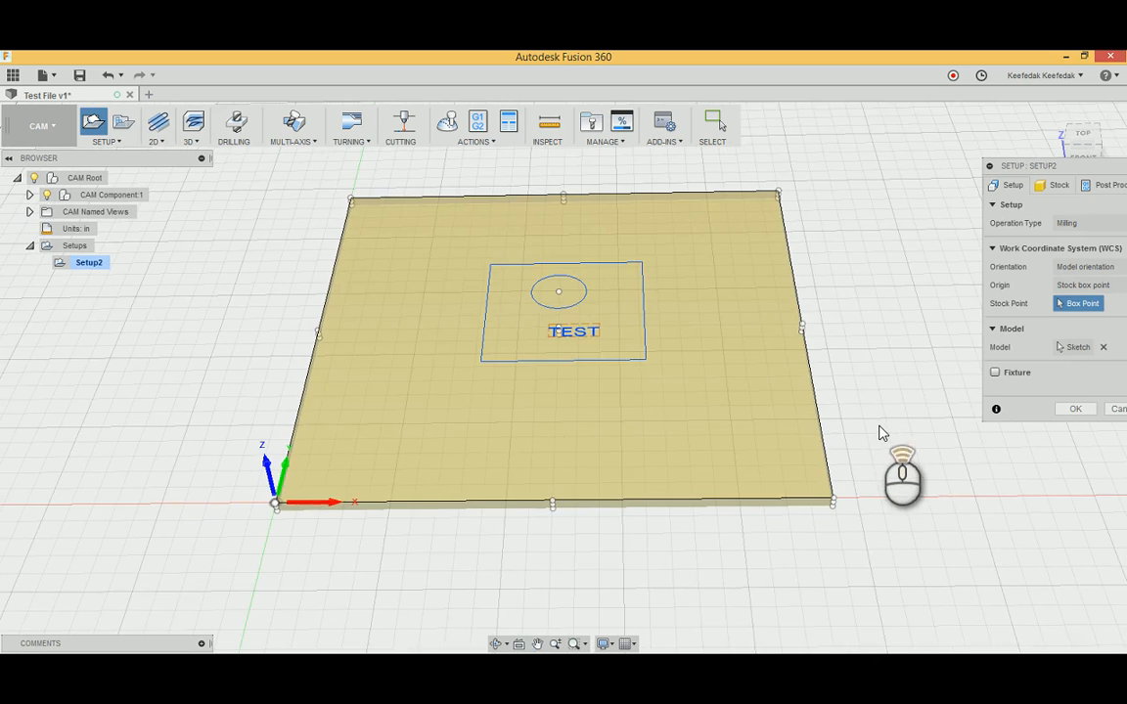
scroll(881, 432, "down", 2)
middle_click_drag(866, 424, 896, 434)
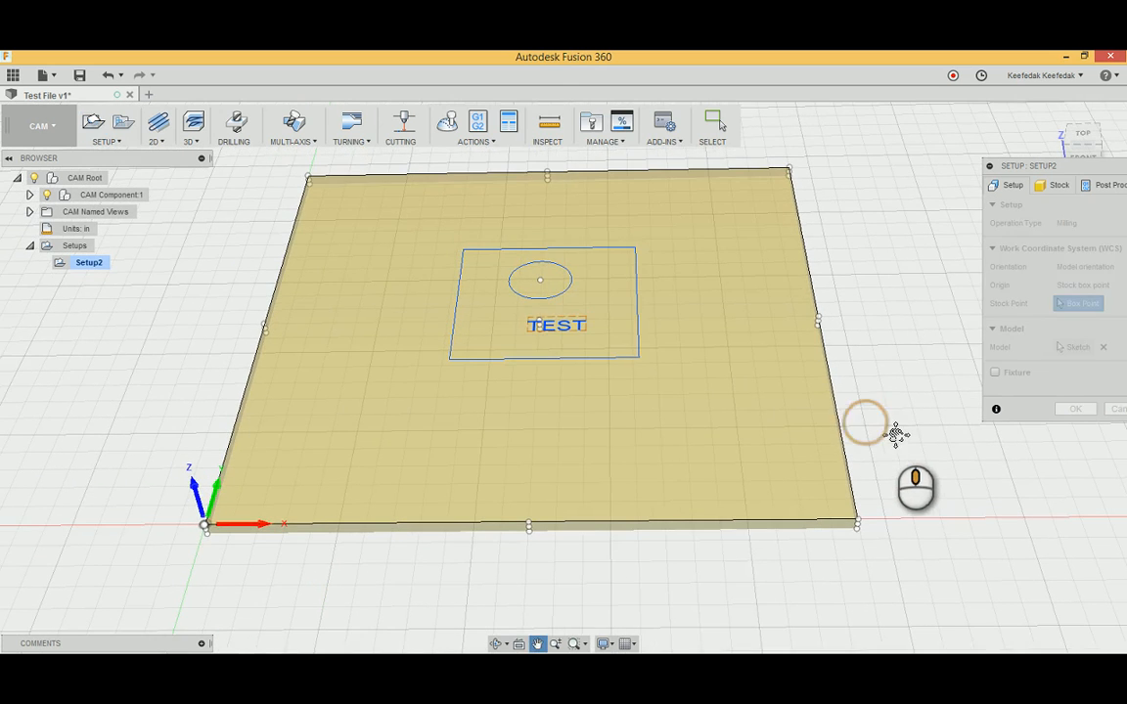
scroll(344, 621, "up", 3)
scroll(500, 580, "down", 4)
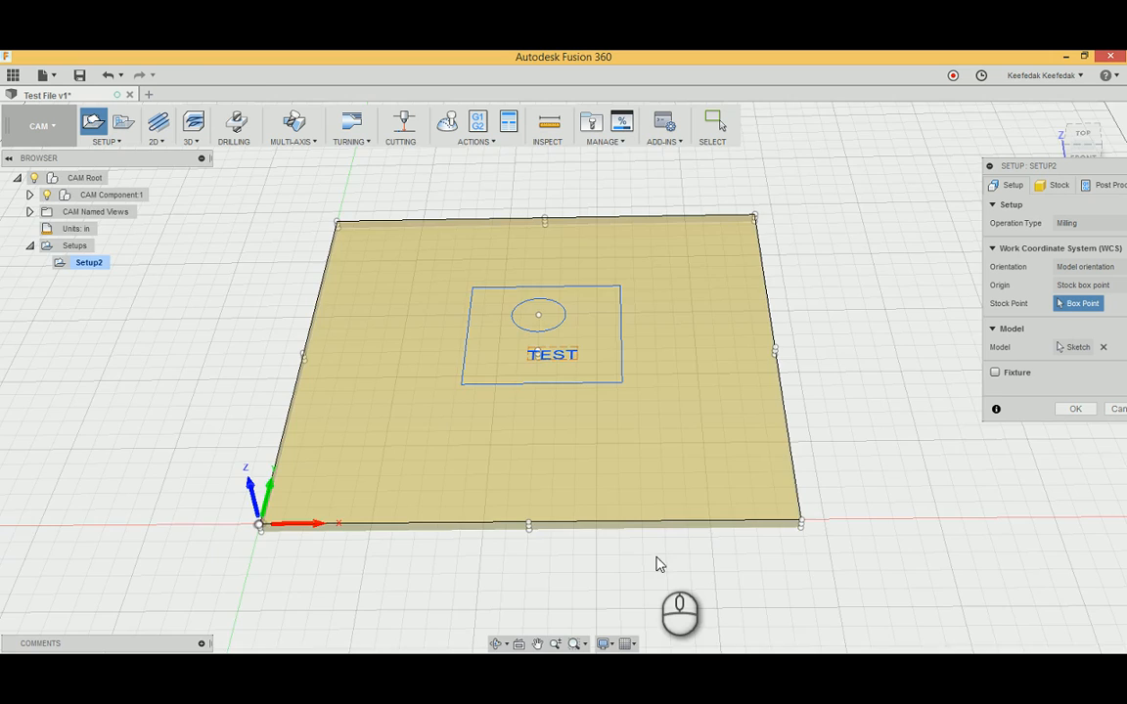
scroll(640, 564, "up", 2)
scroll(503, 563, "up", 2)
scroll(503, 564, "down", 2)
scroll(506, 563, "up", 4)
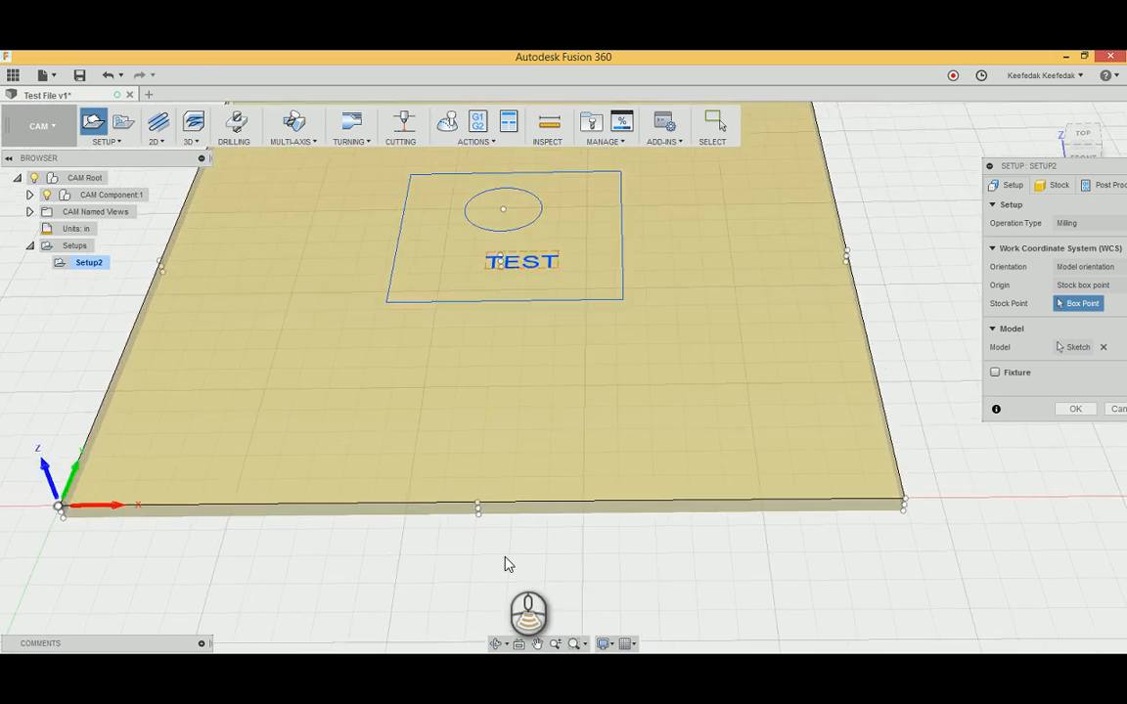
scroll(508, 560, "up", 2)
middle_click_drag(414, 571, 642, 570)
scroll(421, 562, "down", 4)
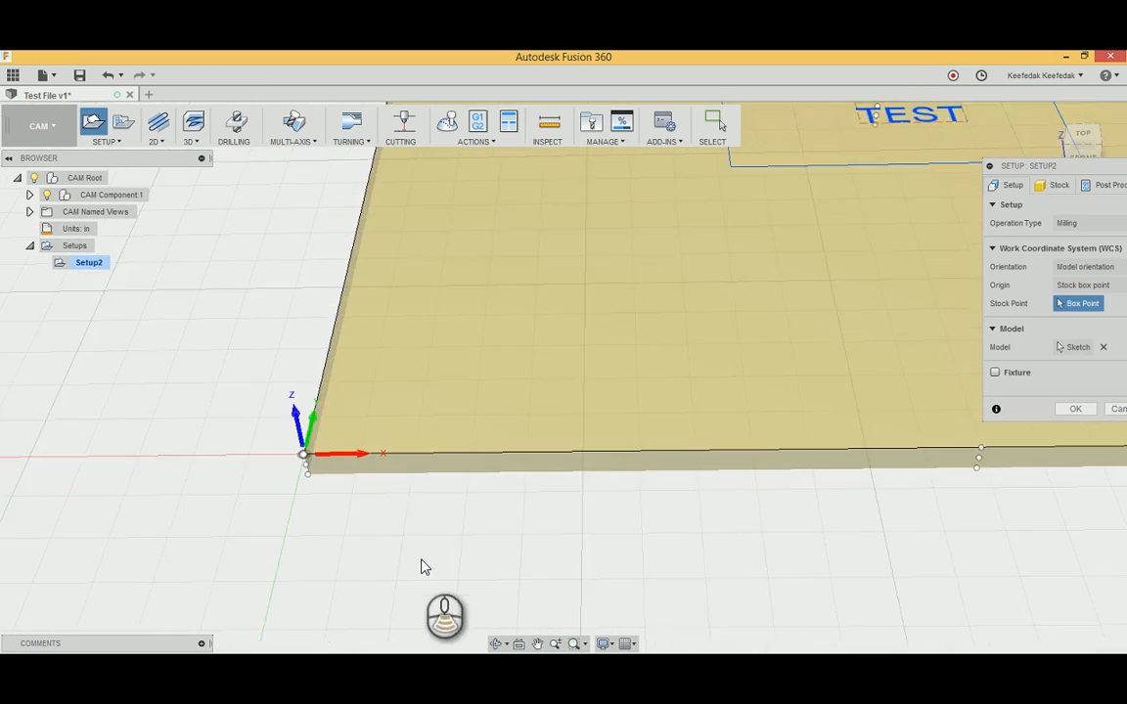
middle_click_drag(295, 520, 389, 455)
scroll(383, 463, "up", 3)
scroll(312, 428, "down", 4)
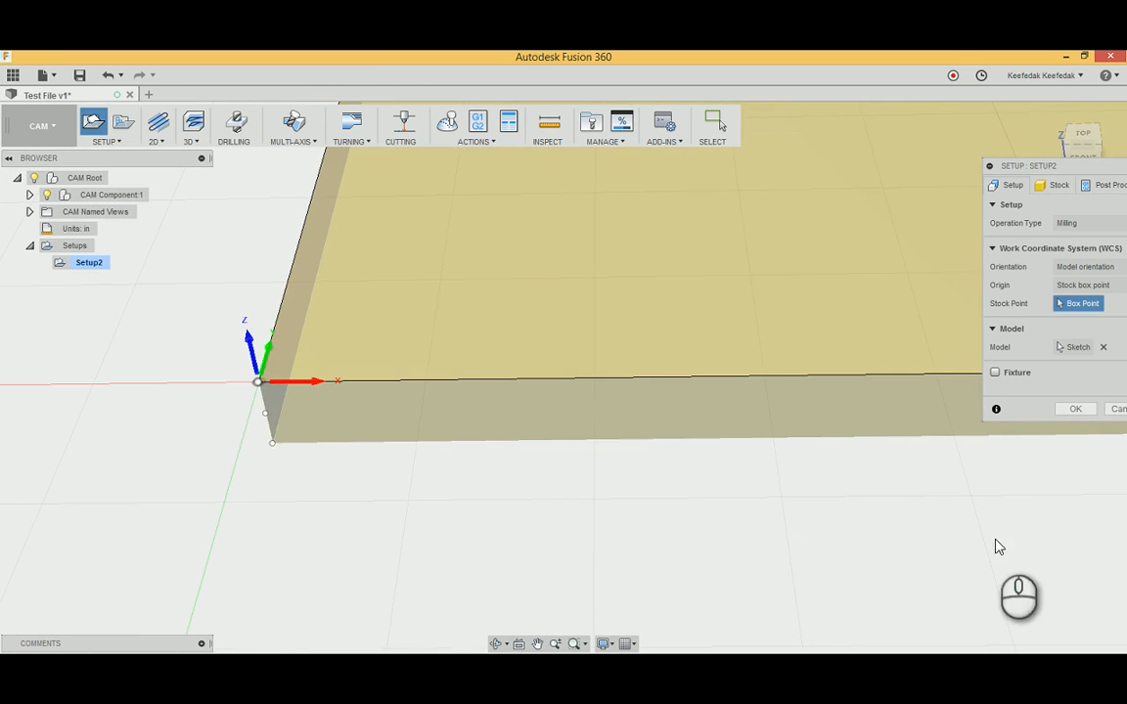
middle_click_drag(996, 543, 350, 536)
scroll(788, 505, "down", 4)
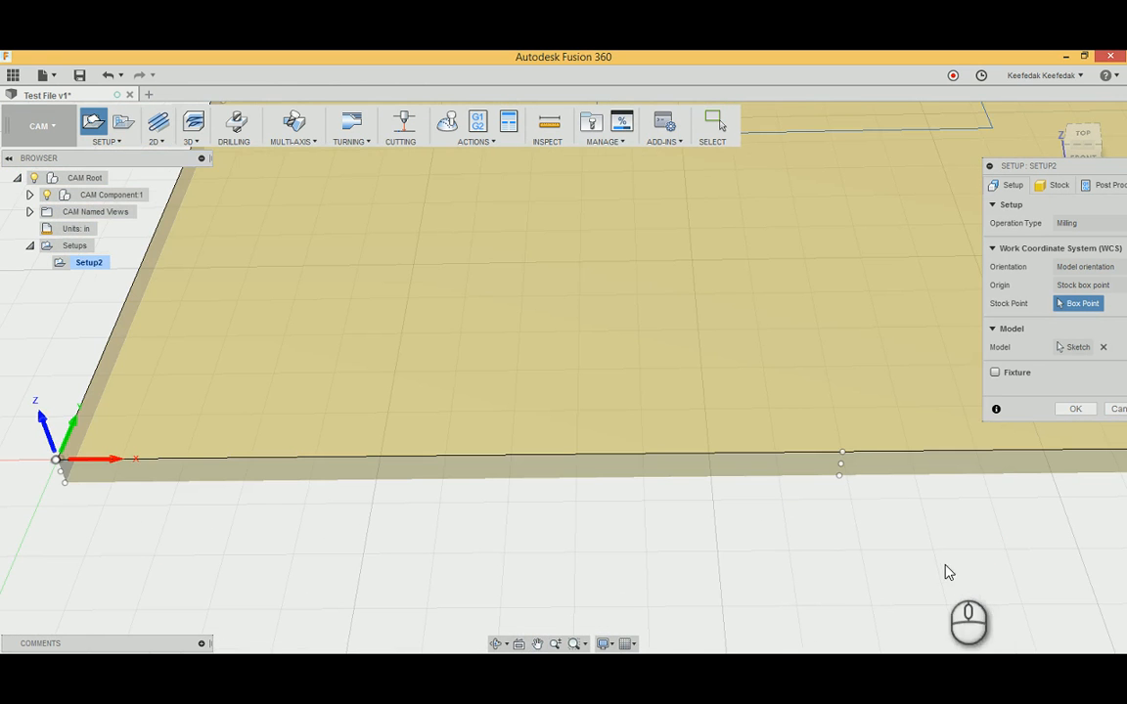
scroll(997, 571, "down", 3)
middle_click_drag(1001, 572, 402, 537)
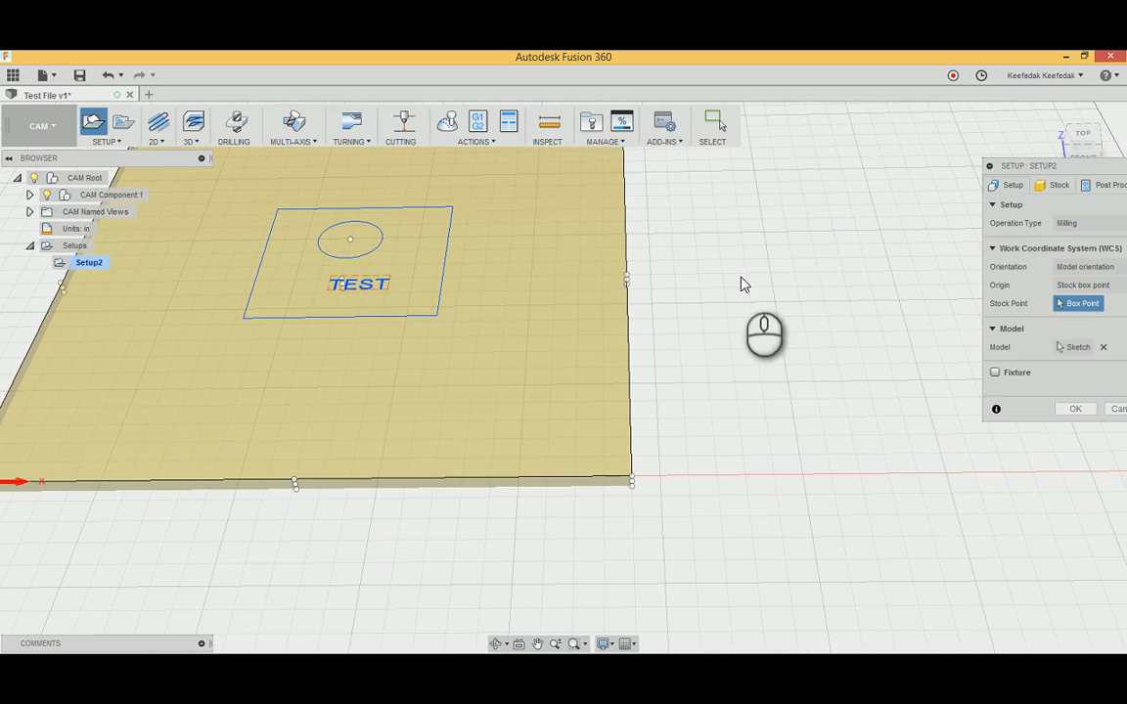
Step: Examine the stock's selectable box points at the far corner, at the centre near the TEST text, and at the origin corner
middle_click_drag(744, 285, 839, 340)
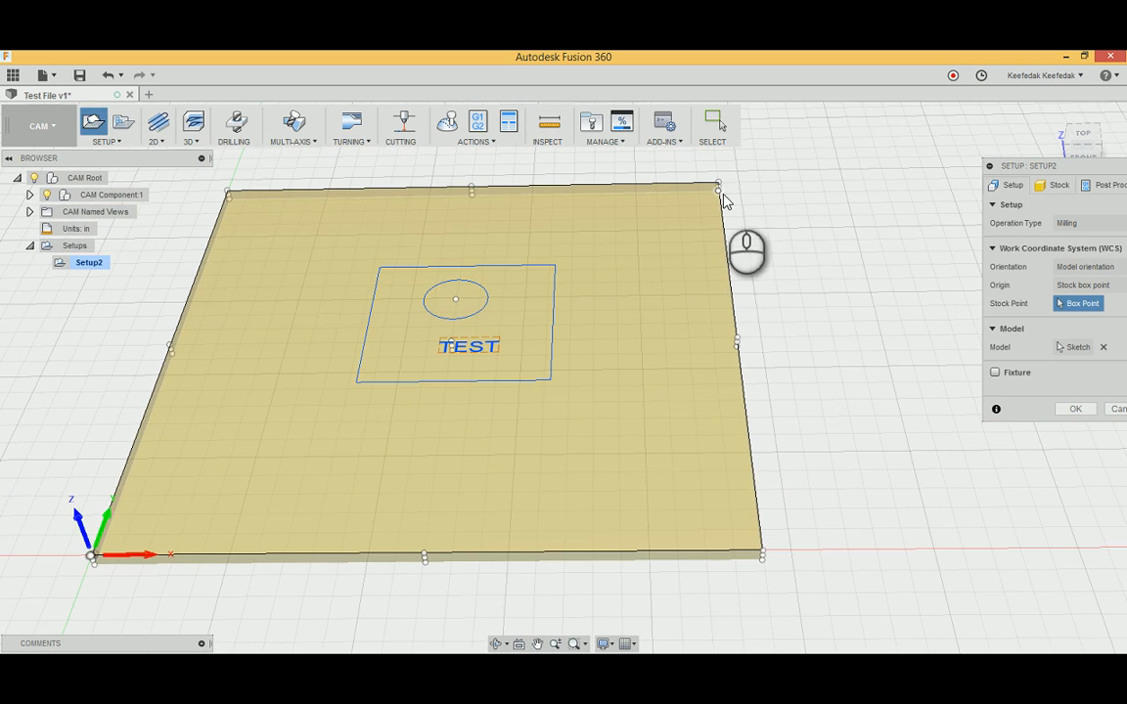
scroll(500, 335, "up", 5)
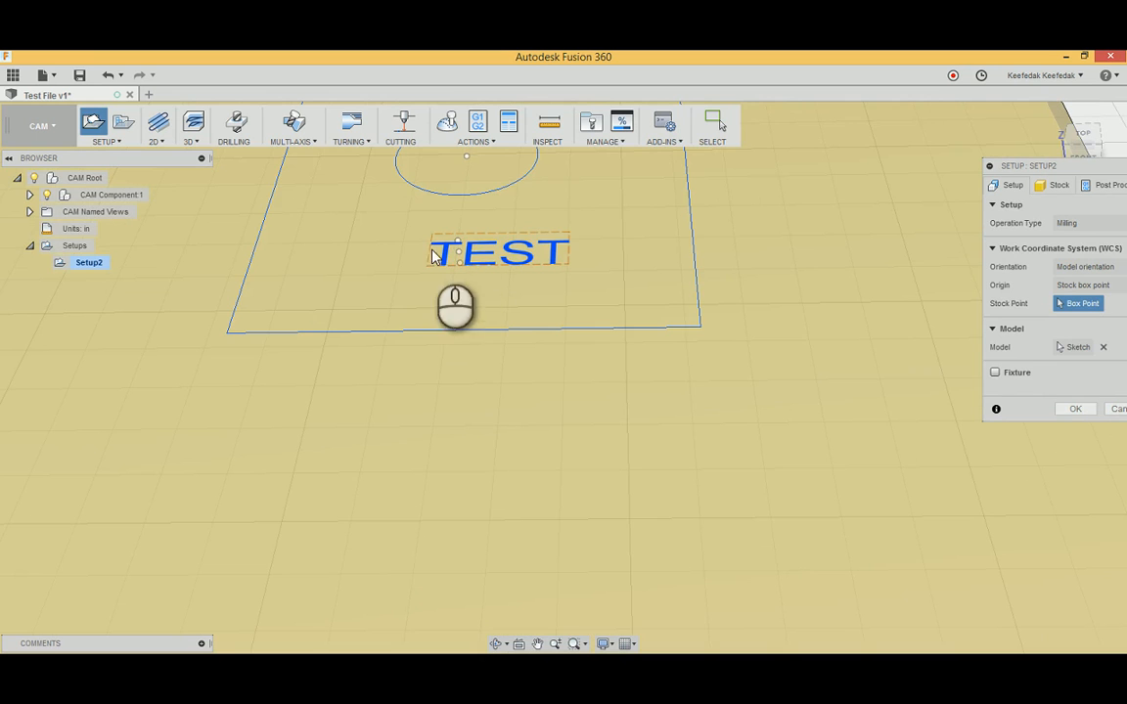
middle_click_drag(500, 290, 727, 462)
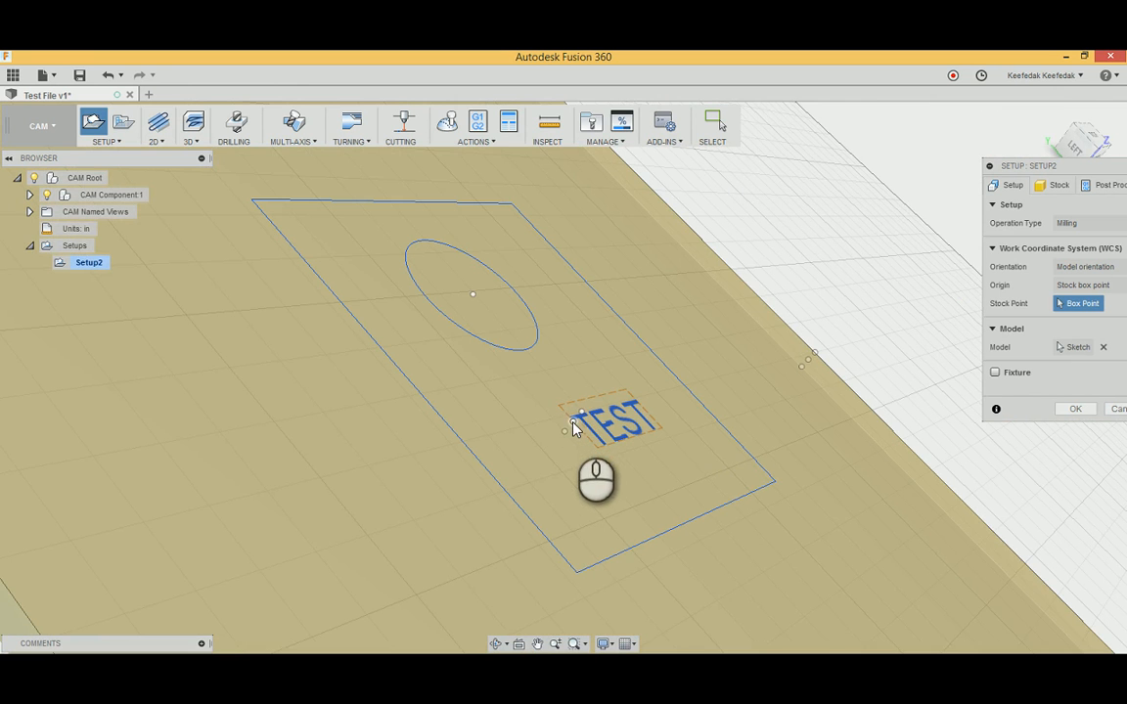
scroll(648, 603, "down", 7)
middle_click_drag(666, 586, 681, 438)
middle_click_drag(792, 443, 687, 512, "shift")
middle_click_drag(687, 513, 700, 508, "shift")
scroll(628, 577, "up", 4)
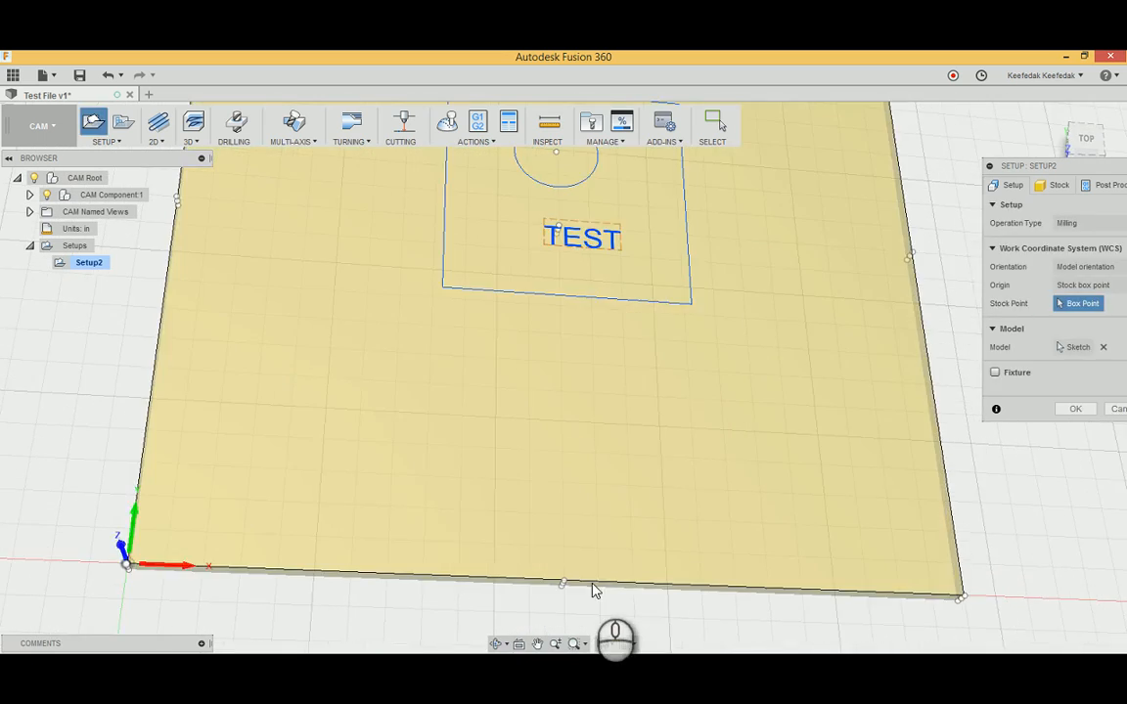
middle_click_drag(588, 584, 723, 489)
middle_click_drag(467, 499, 465, 511, "shift")
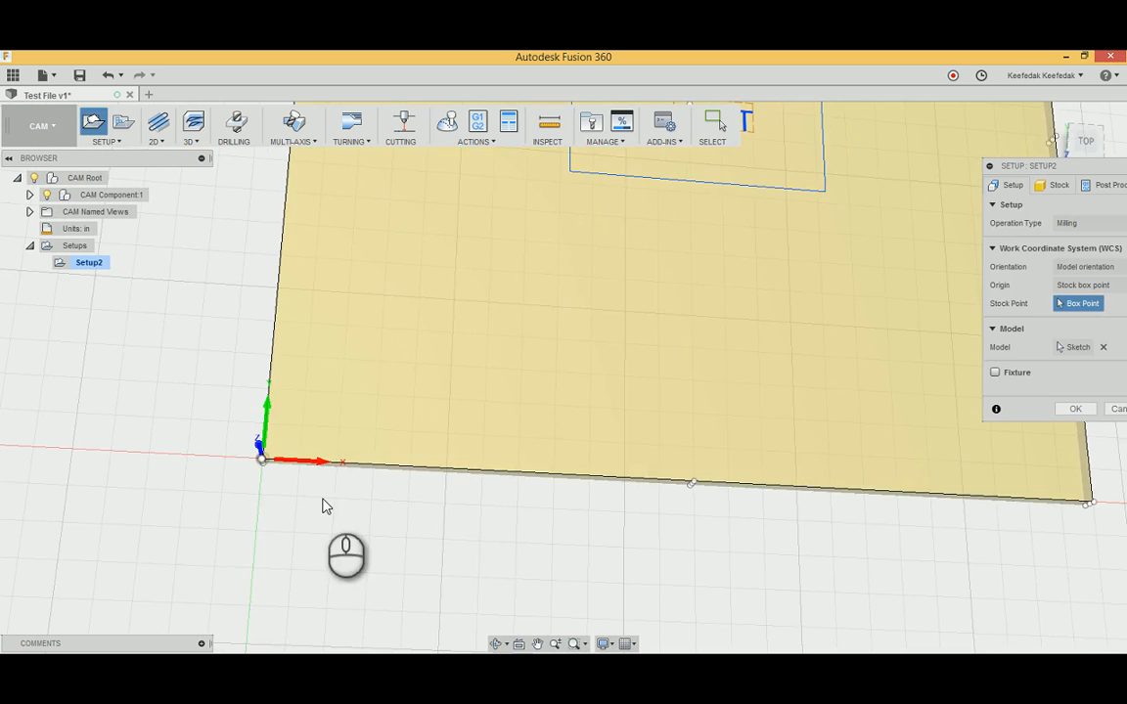
scroll(336, 526, "up", 2)
mouse_move(336, 531)
middle_mouse_down("shift")
mouse_move(397, 498)
mouse_move(392, 486)
mouse_move(412, 496)
mouse_move(467, 476)
middle_mouse_up("shift")
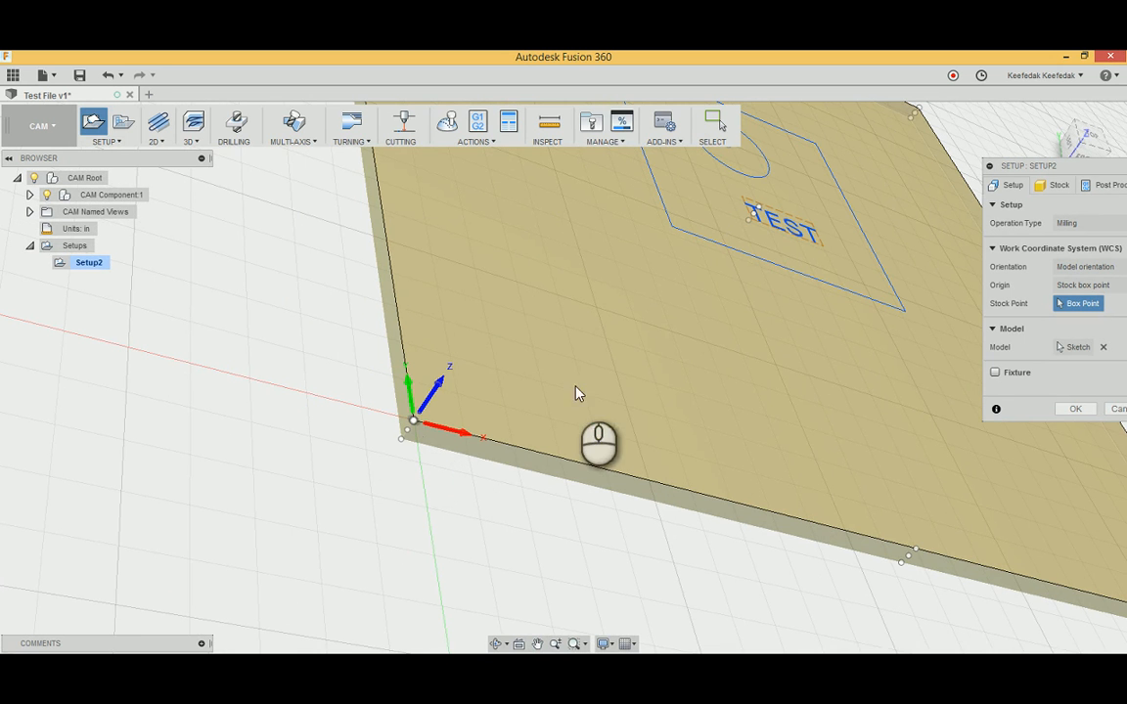
Step: Place the work coordinate origin on the stock's centre box point, beside the TEST text
middle_click_drag(574, 386, 543, 432, "shift")
mouse_move(866, 325)
middle_mouse_down()
mouse_move(646, 370)
mouse_move(679, 386)
mouse_move(666, 396)
middle_mouse_up()
scroll(705, 381, "down", 4)
middle_click_drag(729, 355, 636, 447, "shift")
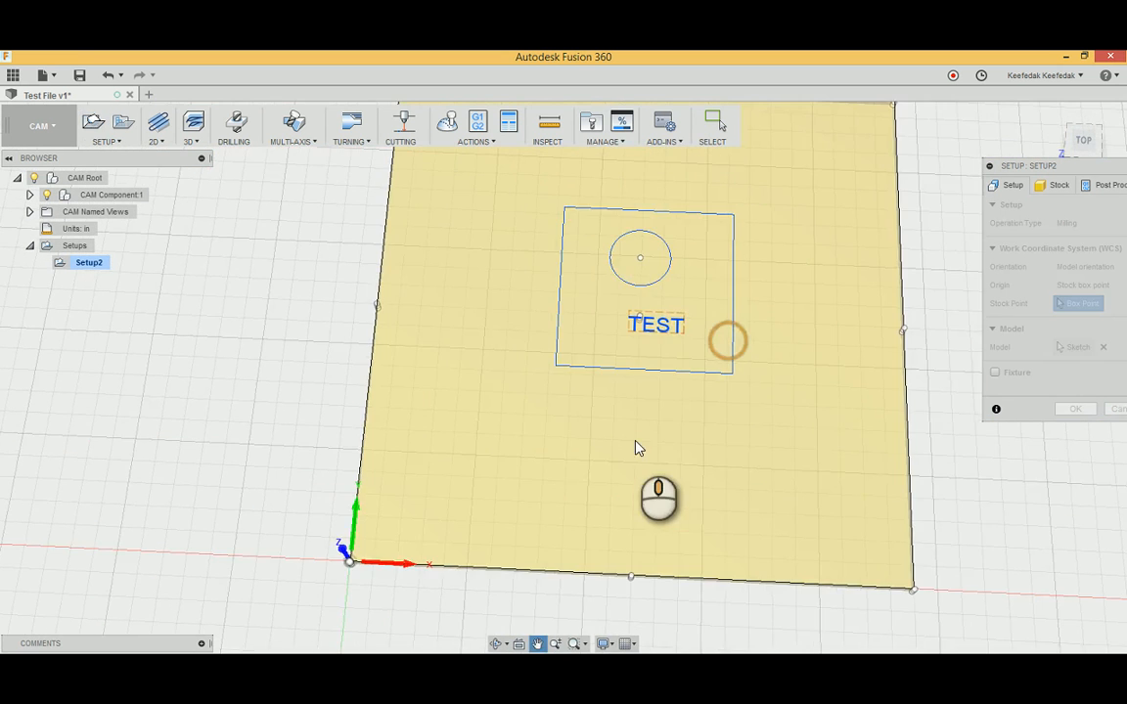
scroll(674, 335, "up", 5)
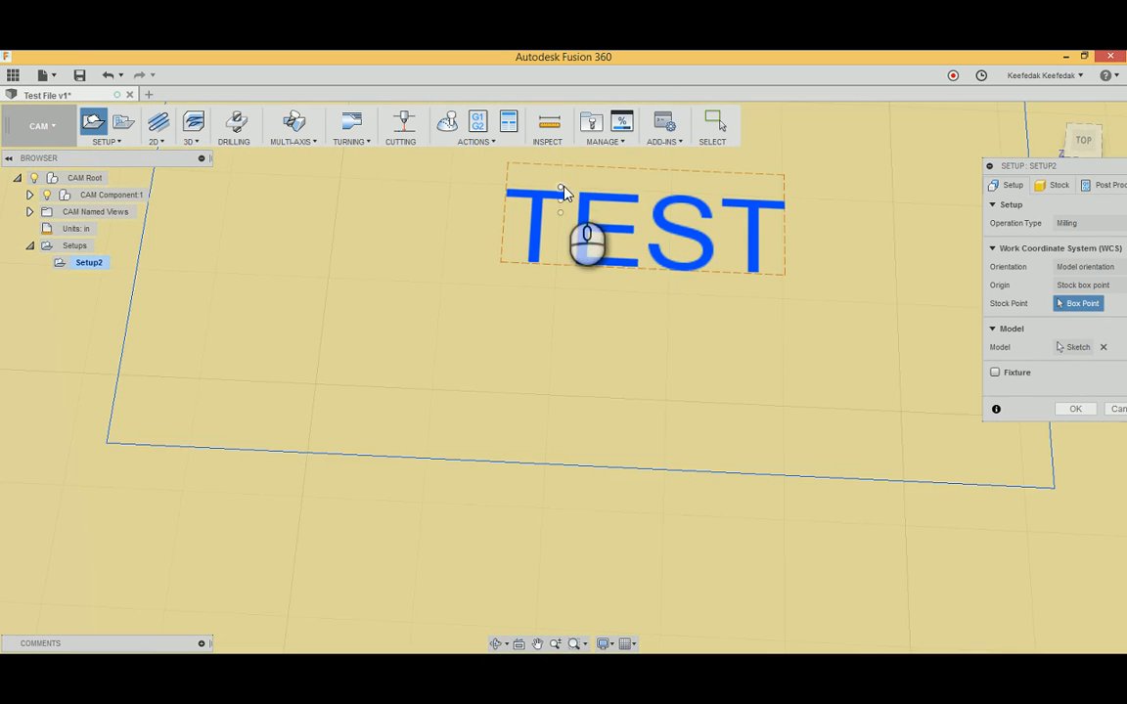
scroll(693, 465, "down", 5)
scroll(730, 542, "down", 3)
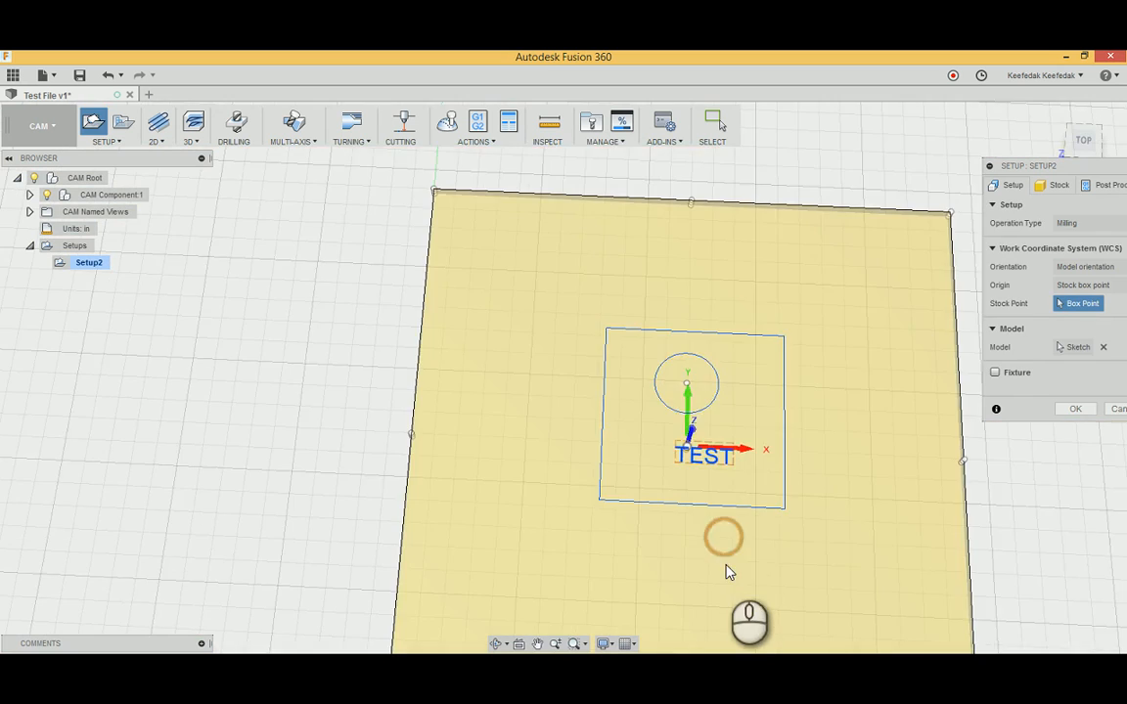
mouse_move(729, 541)
middle_mouse_down("shift")
mouse_move(638, 514)
mouse_move(673, 493)
mouse_move(671, 476)
middle_mouse_up("shift")
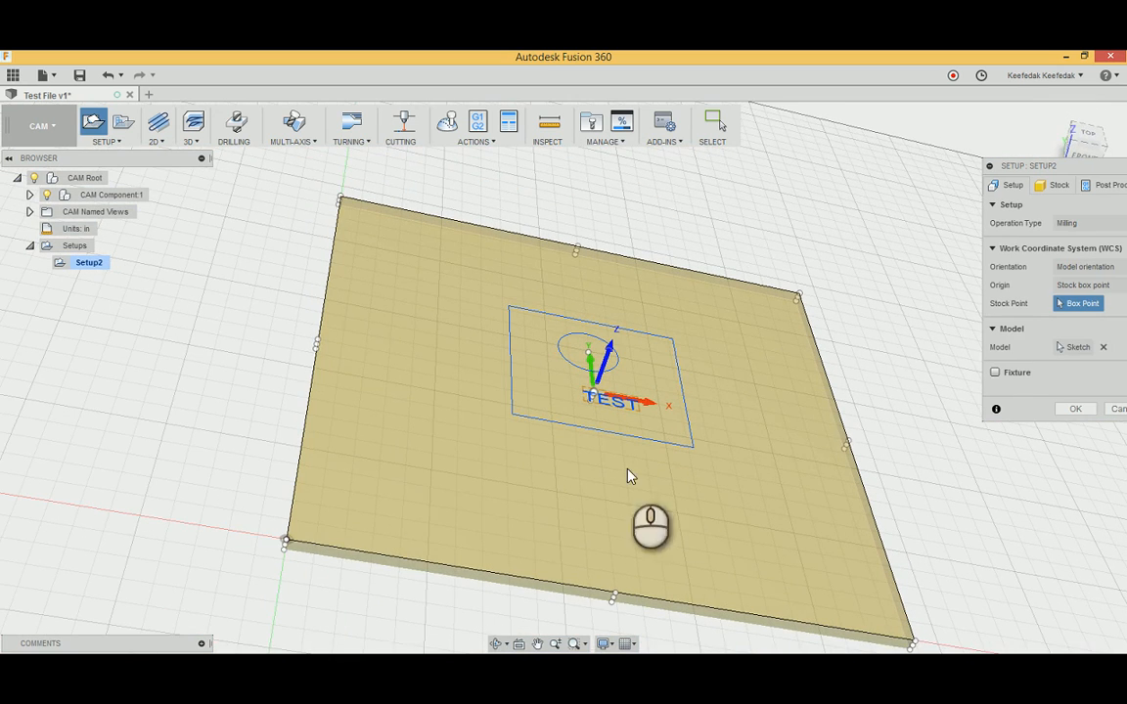
Step: Move the work coordinate origin to the upper box point at the stock's front-left corner
left_click(287, 541)
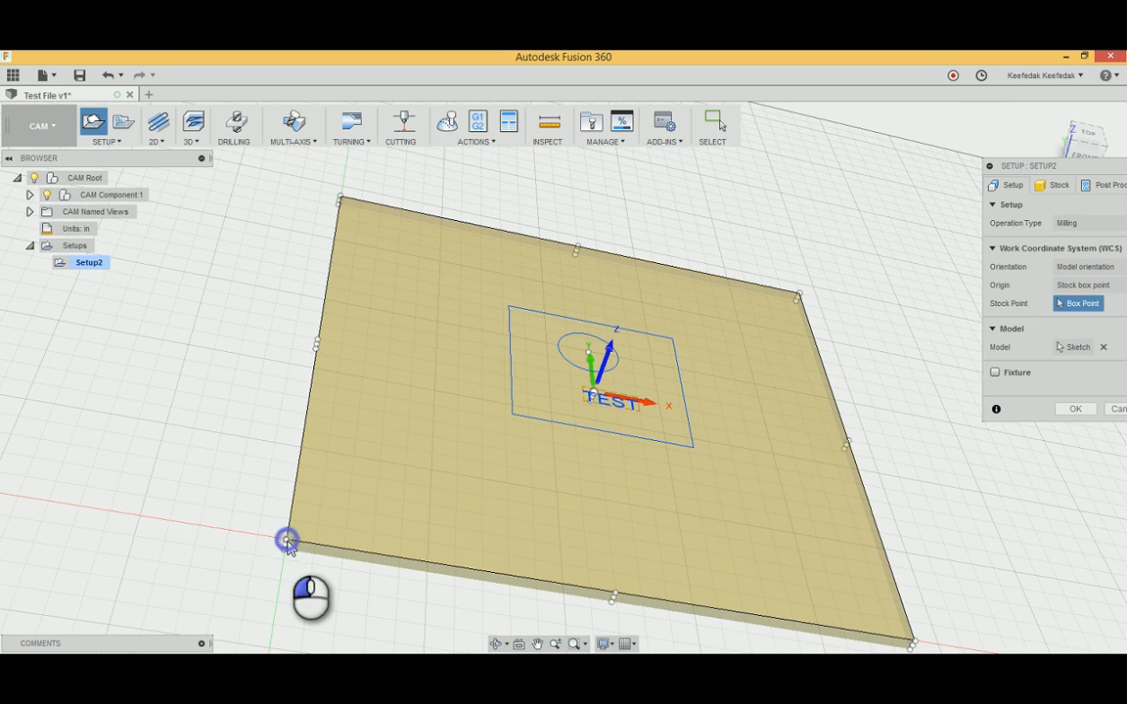
left_click(288, 541)
scroll(293, 543, "down", 3)
scroll(293, 548, "down", 2)
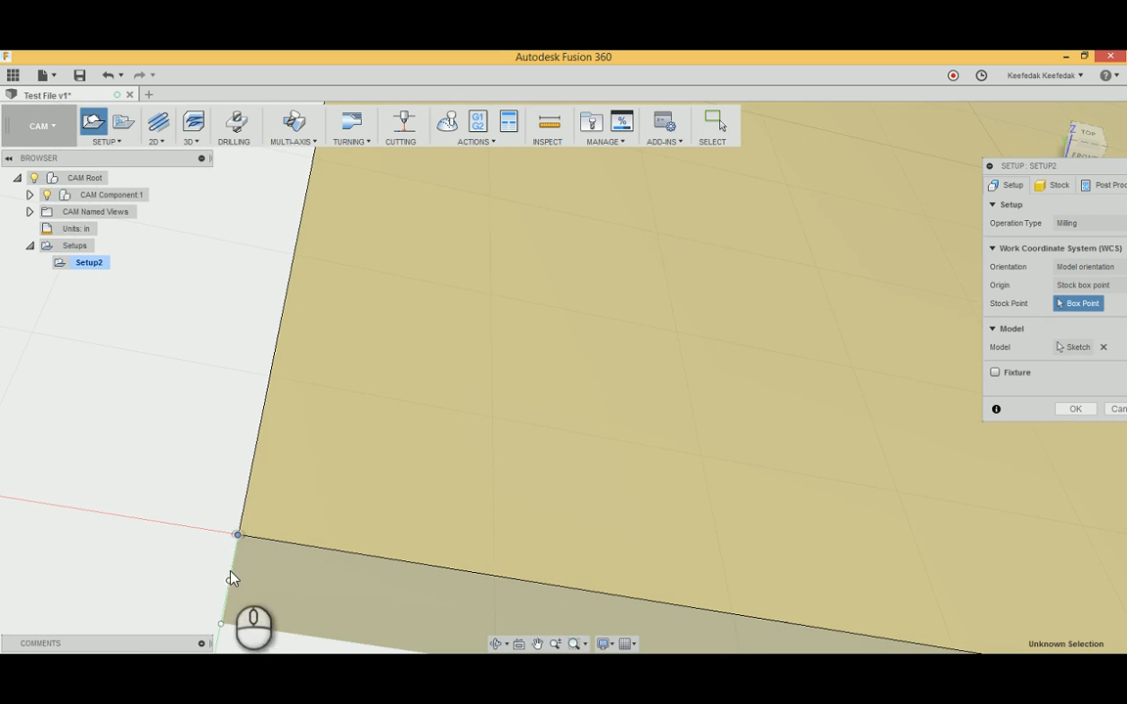
left_click(238, 537)
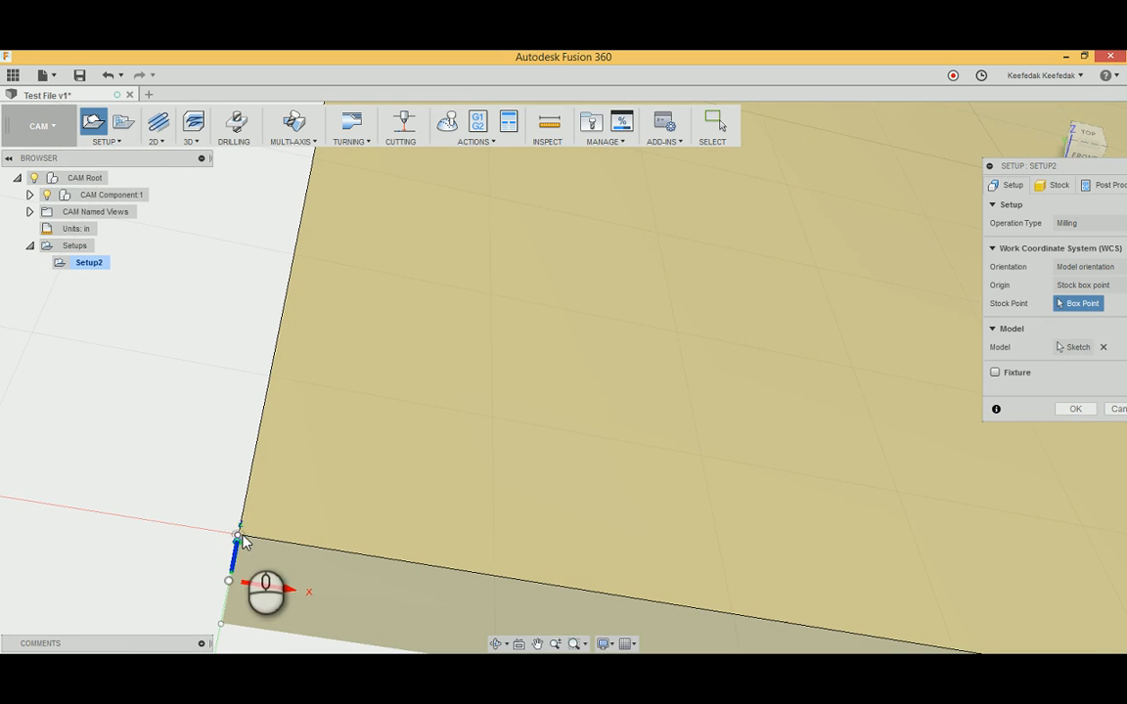
left_click(240, 538)
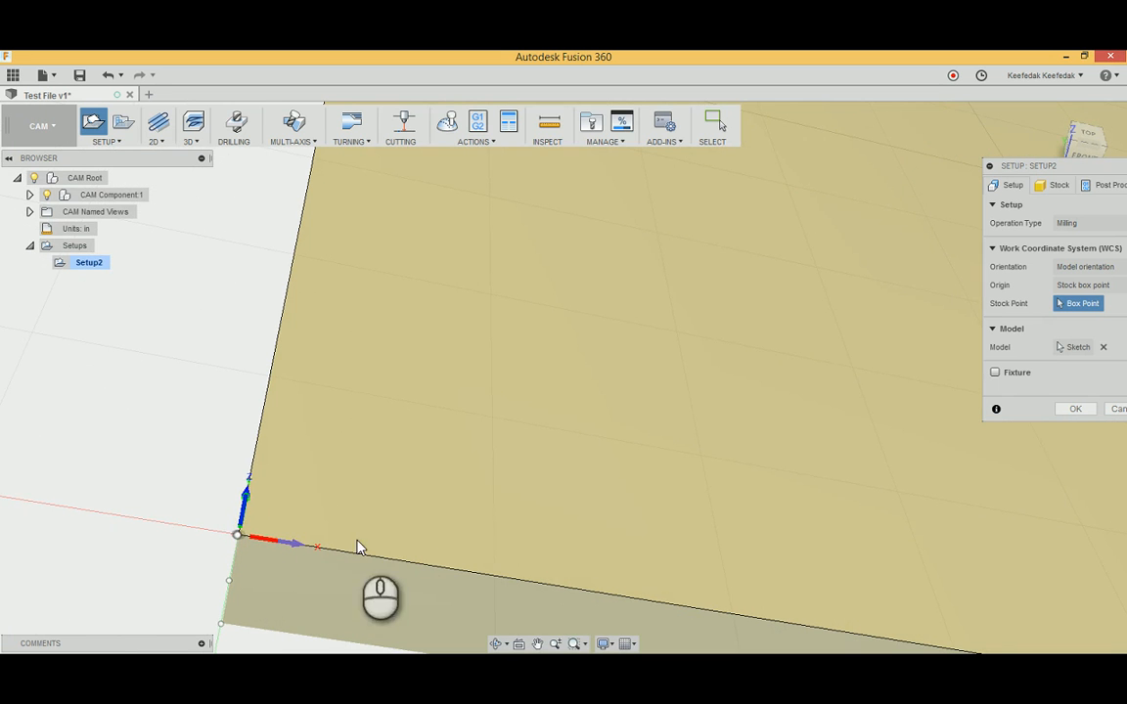
mouse_move(686, 499)
middle_mouse_down("shift")
mouse_move(591, 480)
mouse_move(531, 490)
middle_mouse_up("shift")
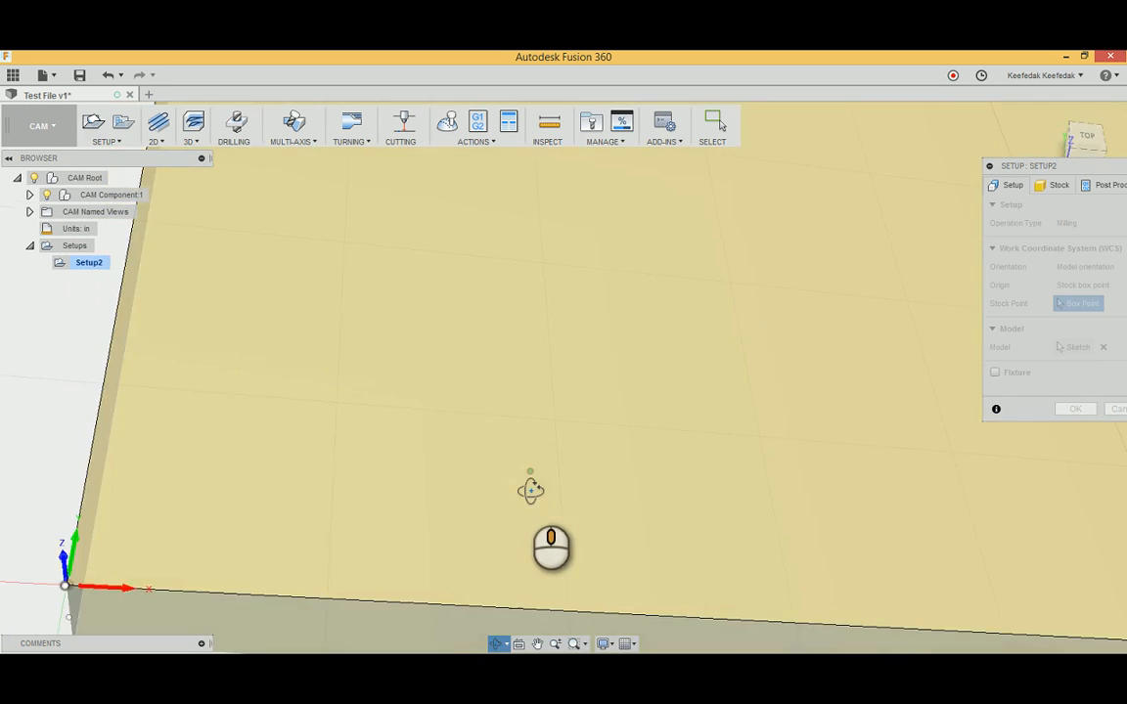
Step: Try the work coordinate origin on the middle and lower box points of the stock's front-left corner
scroll(636, 504, "down", 5)
middle_click_drag(741, 405, 569, 425)
mouse_move(706, 417)
middle_mouse_down("shift")
mouse_move(686, 414)
mouse_move(696, 440)
middle_mouse_up("shift")
middle_click_drag(771, 344, 611, 421)
middle_click_drag(682, 479, 599, 482, "shift")
scroll(674, 489, "down", 3)
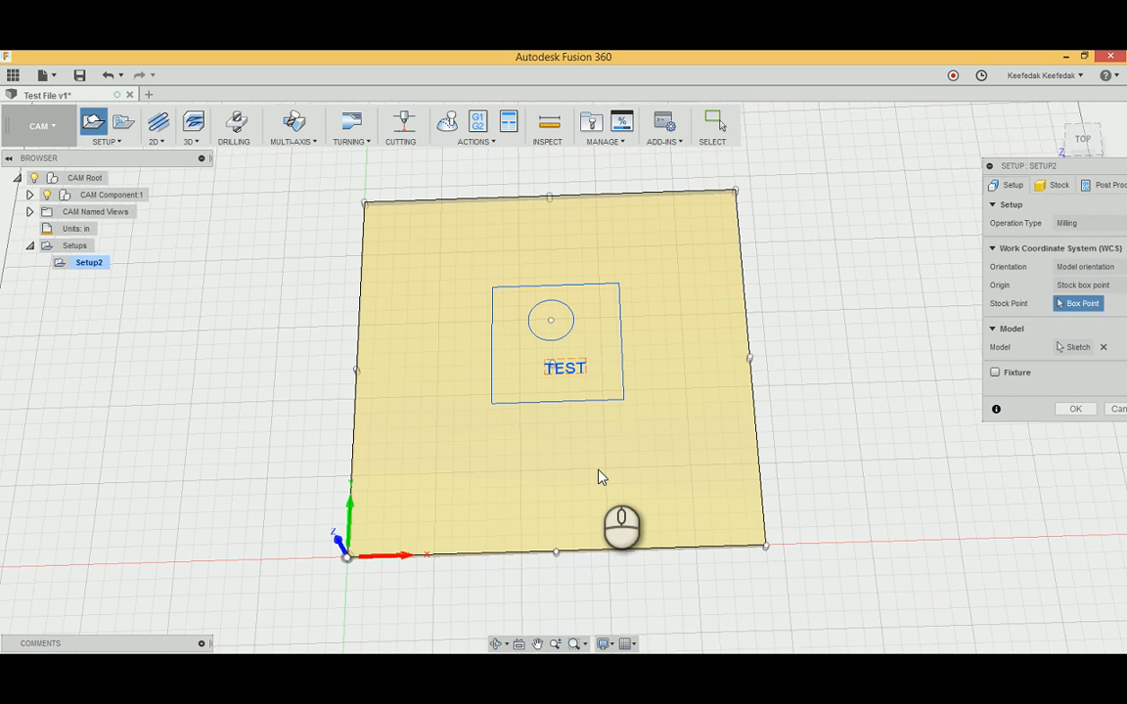
scroll(558, 580, "up", 5)
middle_click_drag(520, 571, 804, 485)
middle_click_drag(266, 447, 465, 518)
left_click(583, 436)
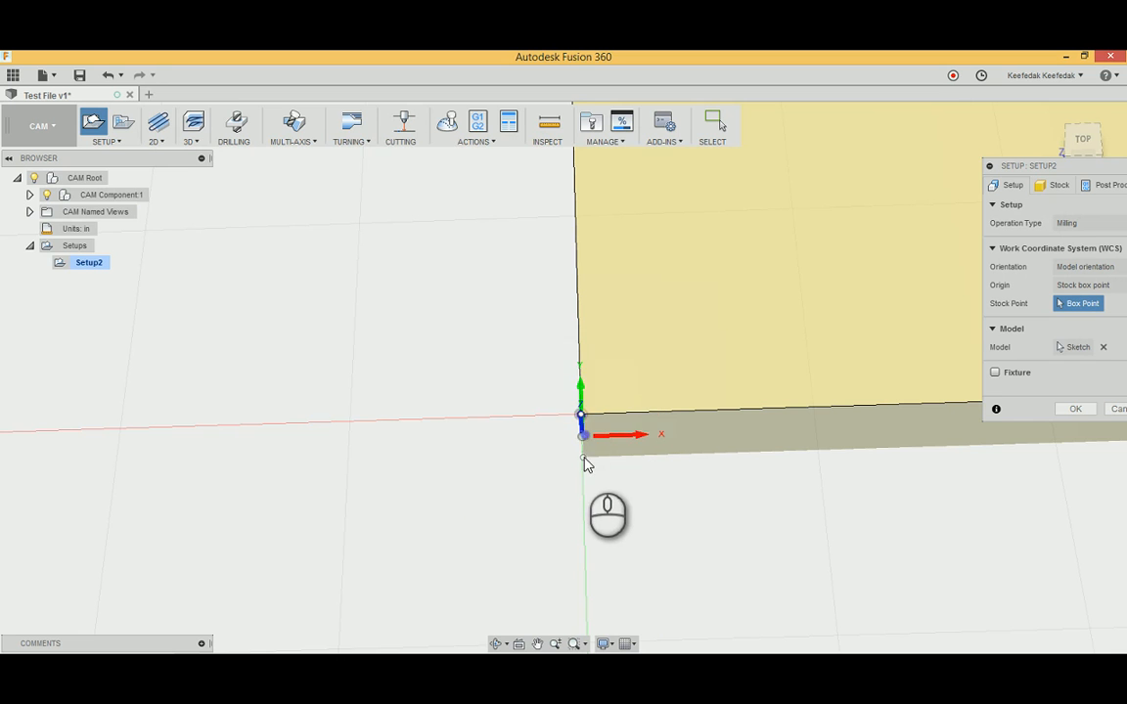
middle_click_drag(584, 463, 584, 431, "shift")
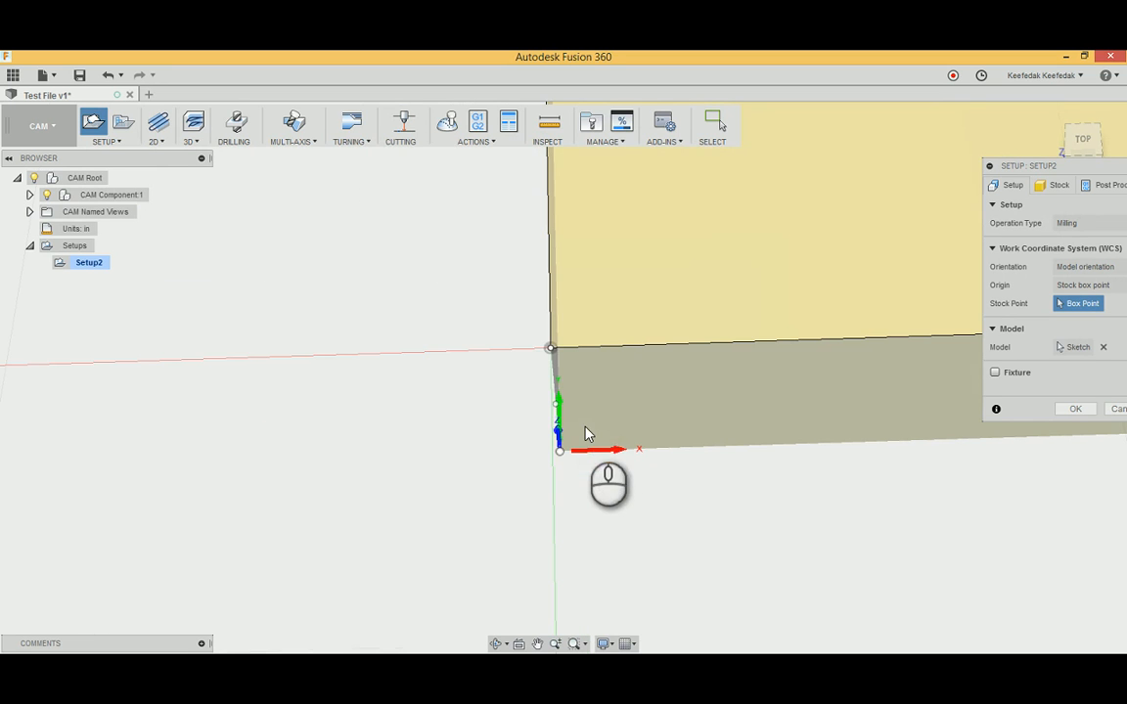
Step: Set the origin back on the upper box point of the front-left corner and accept the milling setup
left_click(551, 348)
middle_click_drag(666, 489, 430, 507)
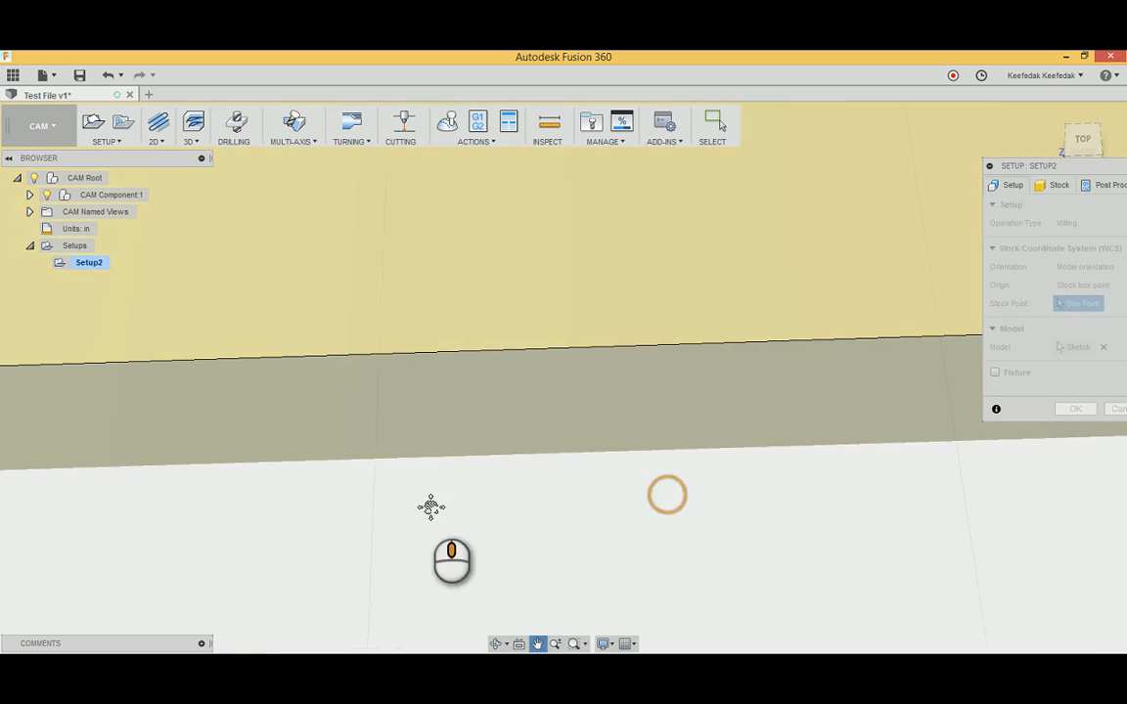
middle_click_drag(551, 511, 790, 580, "shift")
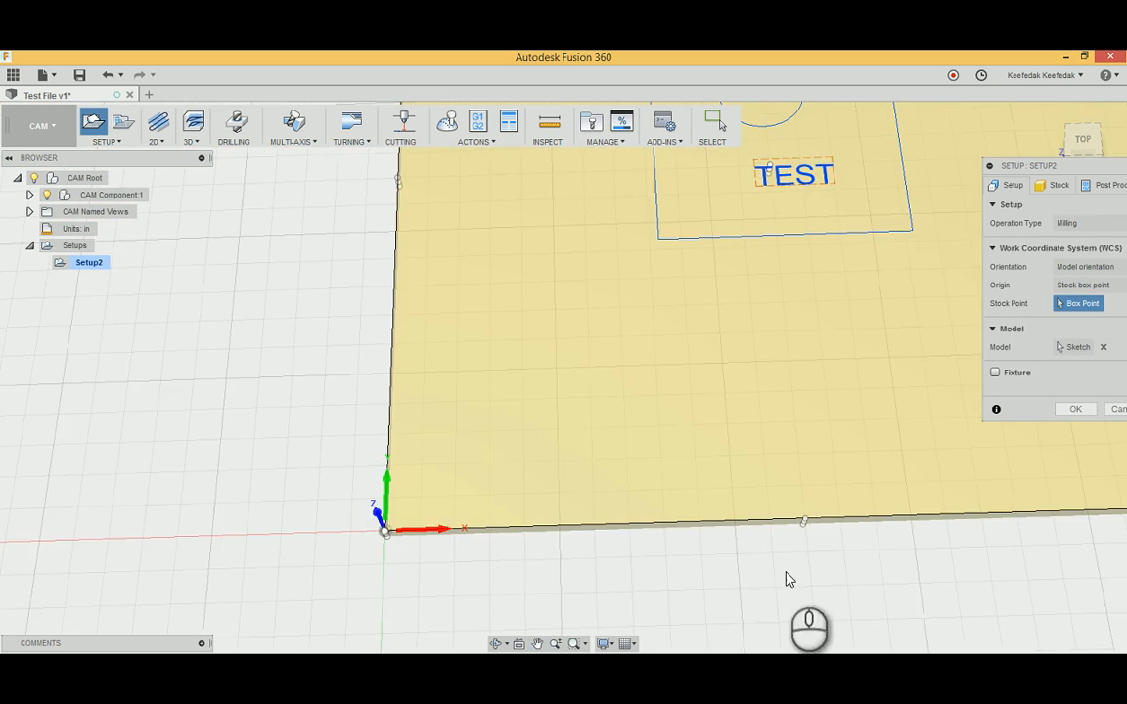
scroll(790, 580, "down", 3)
middle_click_drag(873, 595, 692, 574)
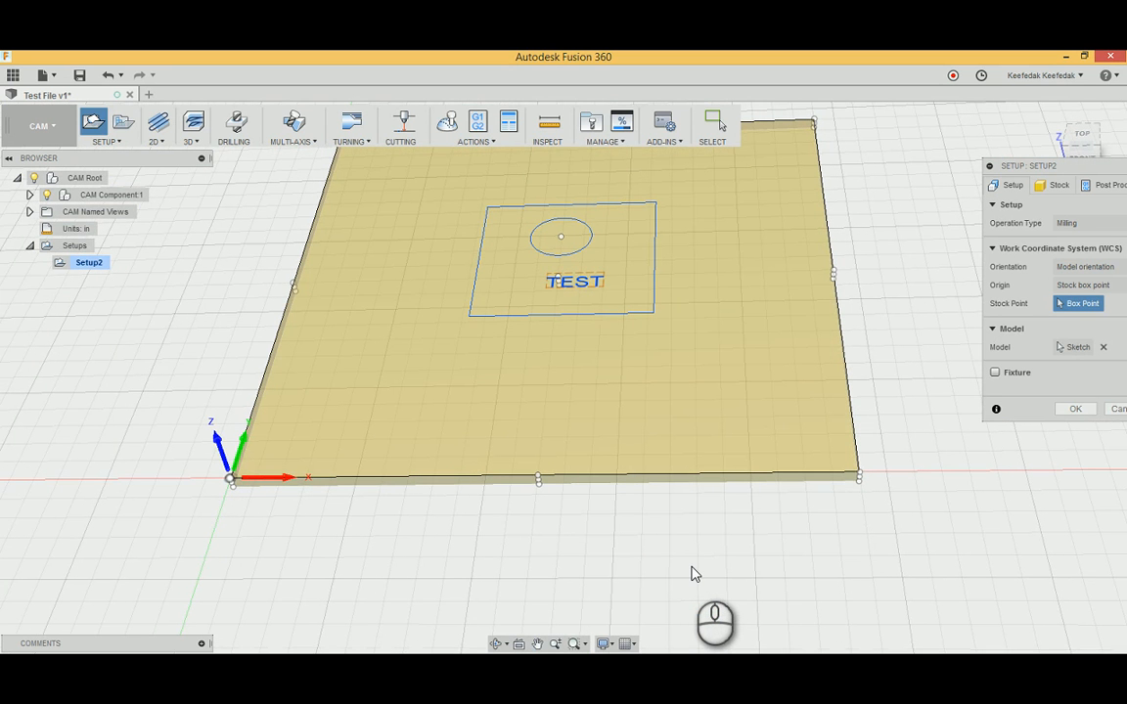
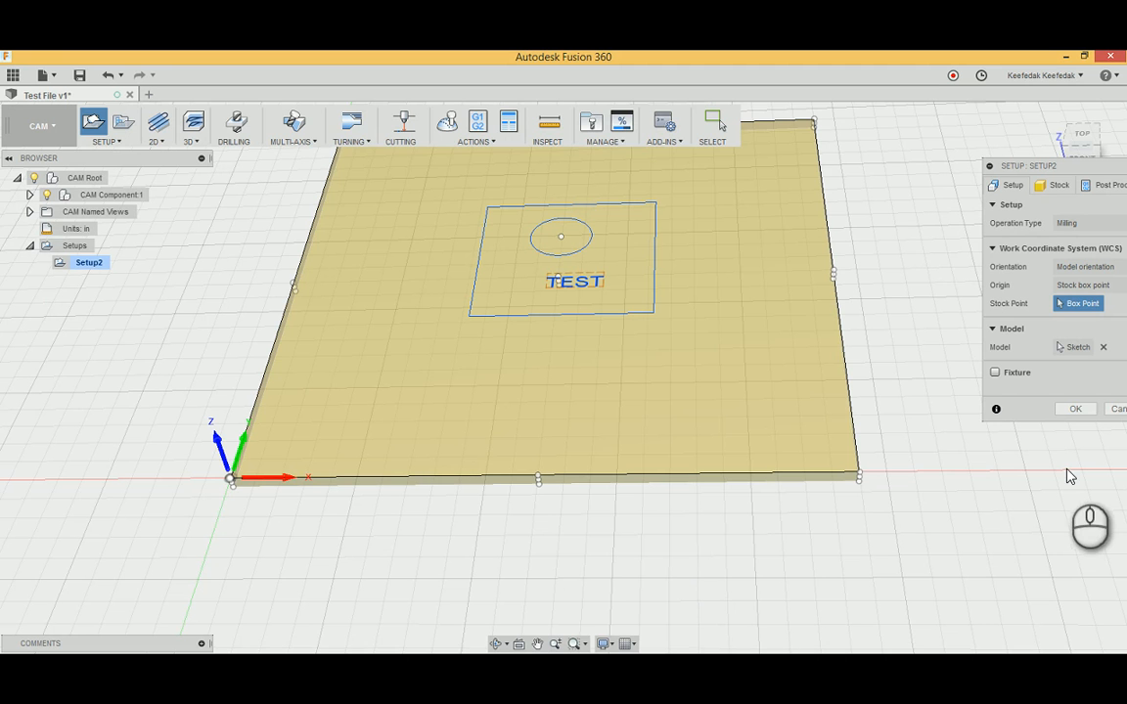
left_click(1075, 409)
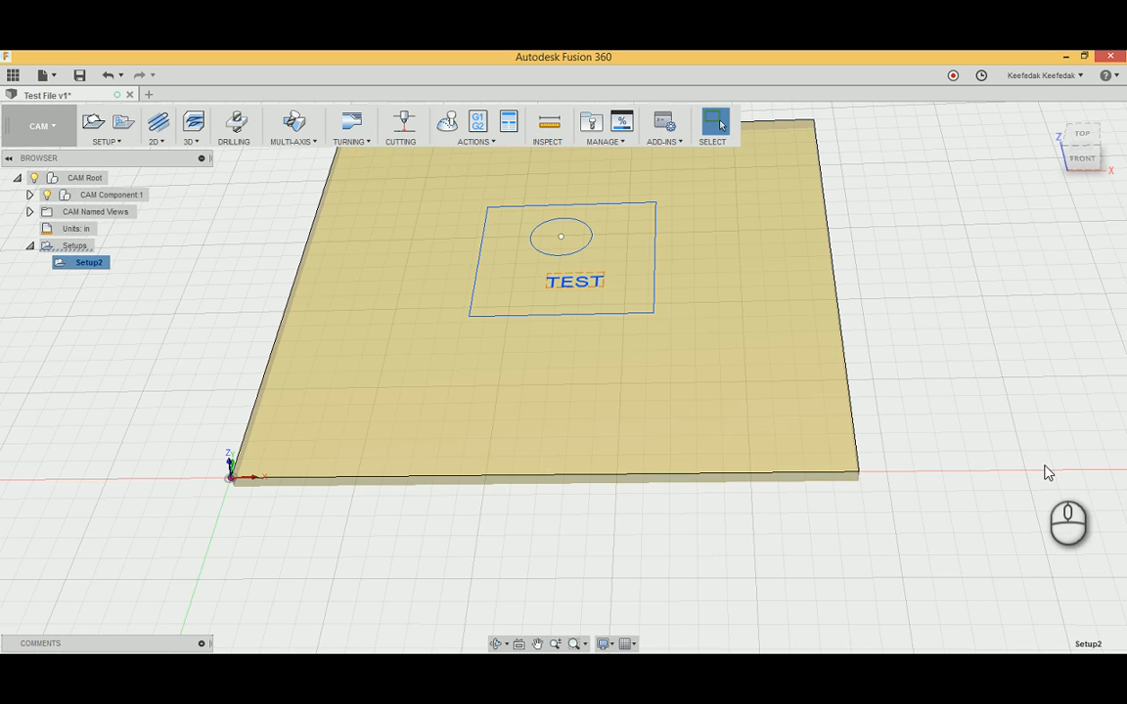
Step: Add the Engrave, 2D Pocket and 2D Contour operations to the toolbar as 2D shortcuts
scroll(934, 493, "down", 2)
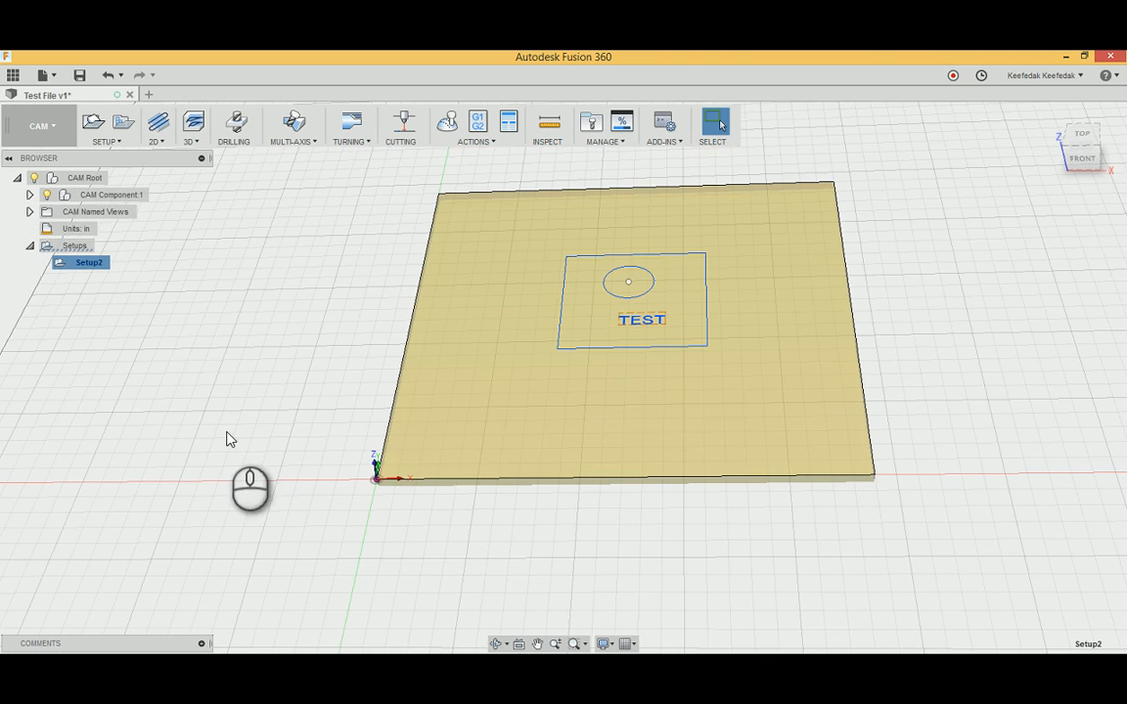
middle_click_drag(226, 435, 332, 452)
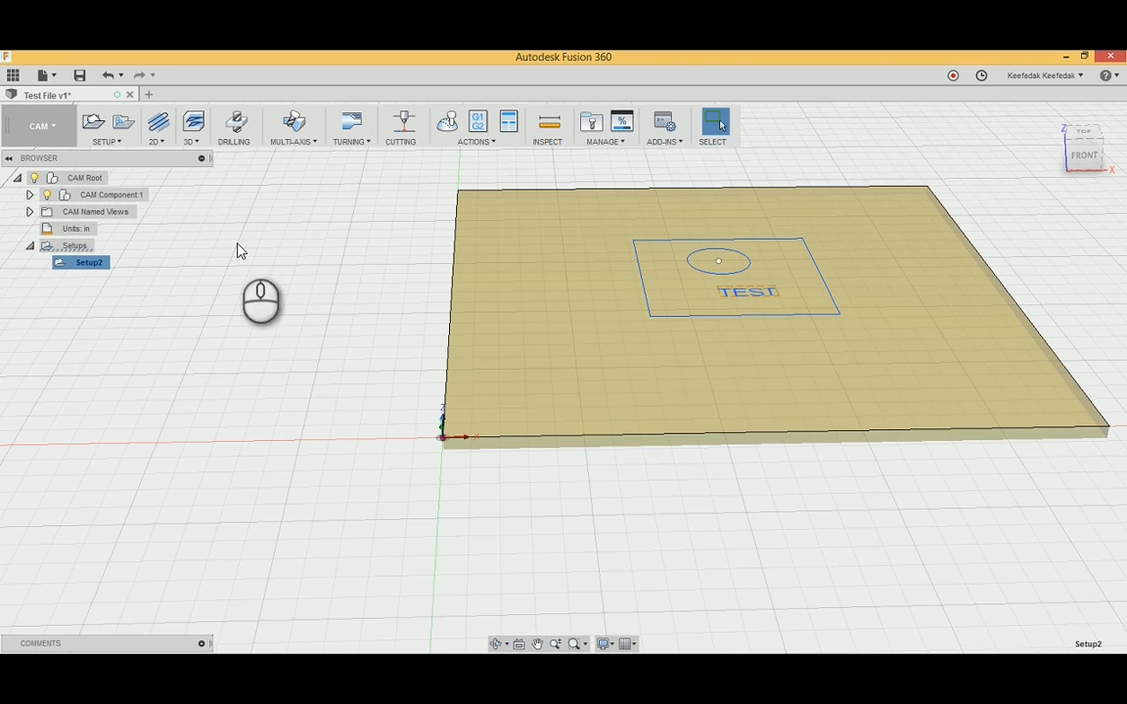
left_click(162, 142)
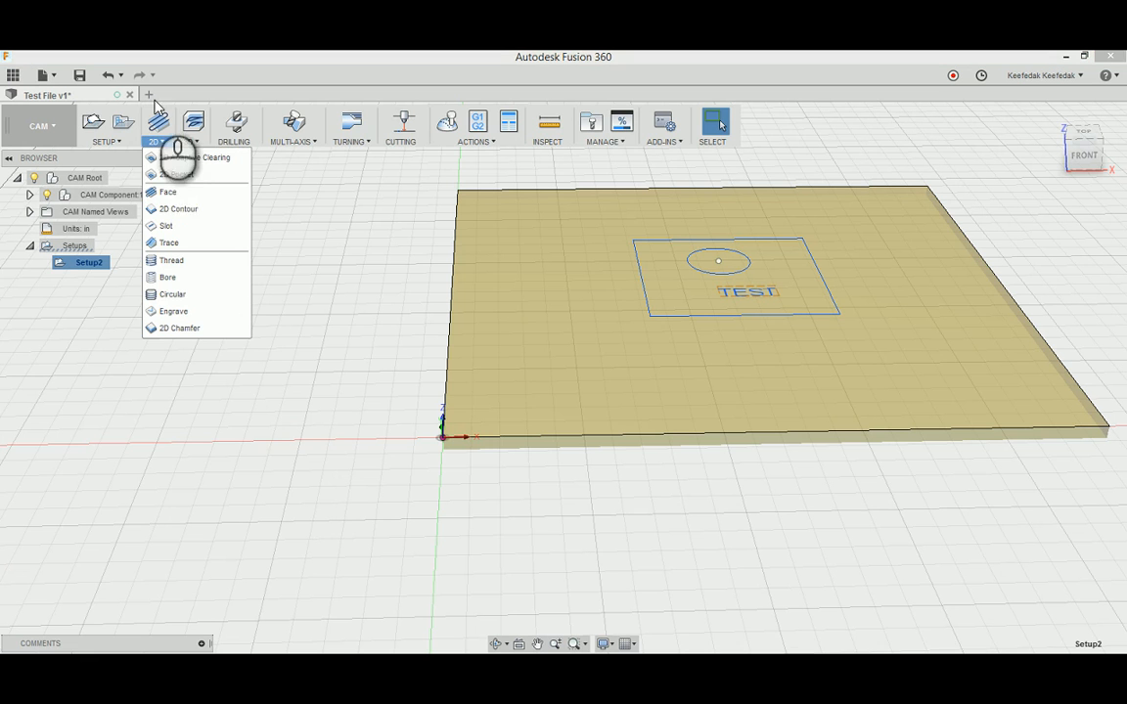
left_click(330, 321)
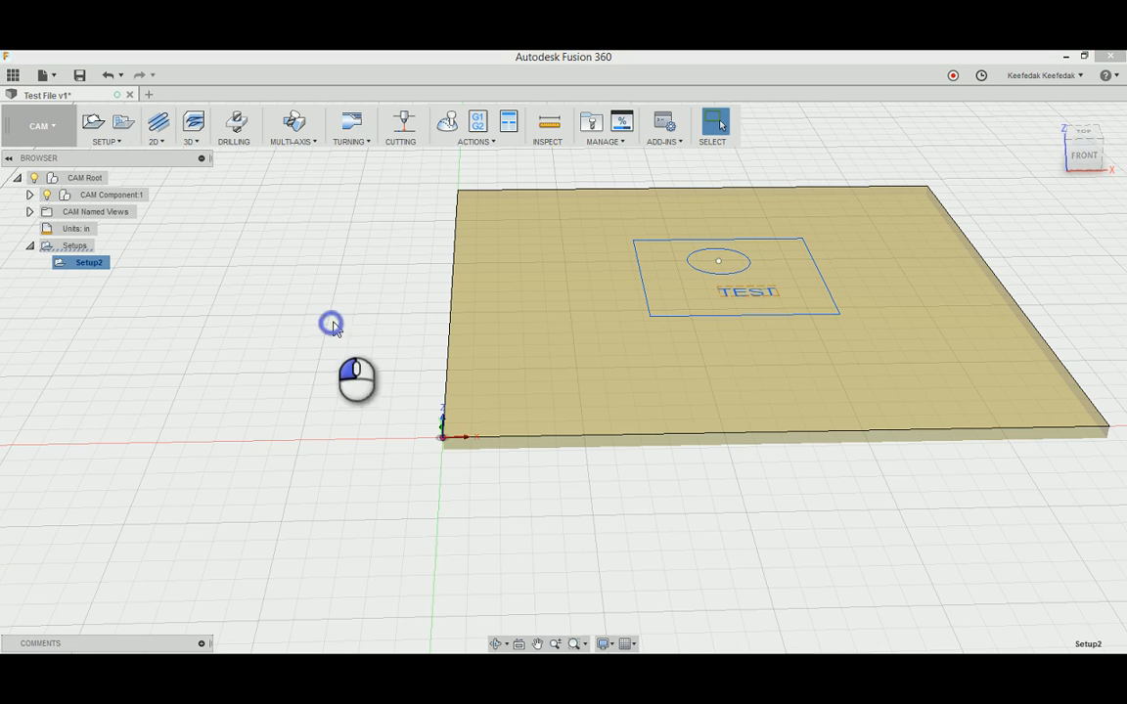
left_click(161, 142)
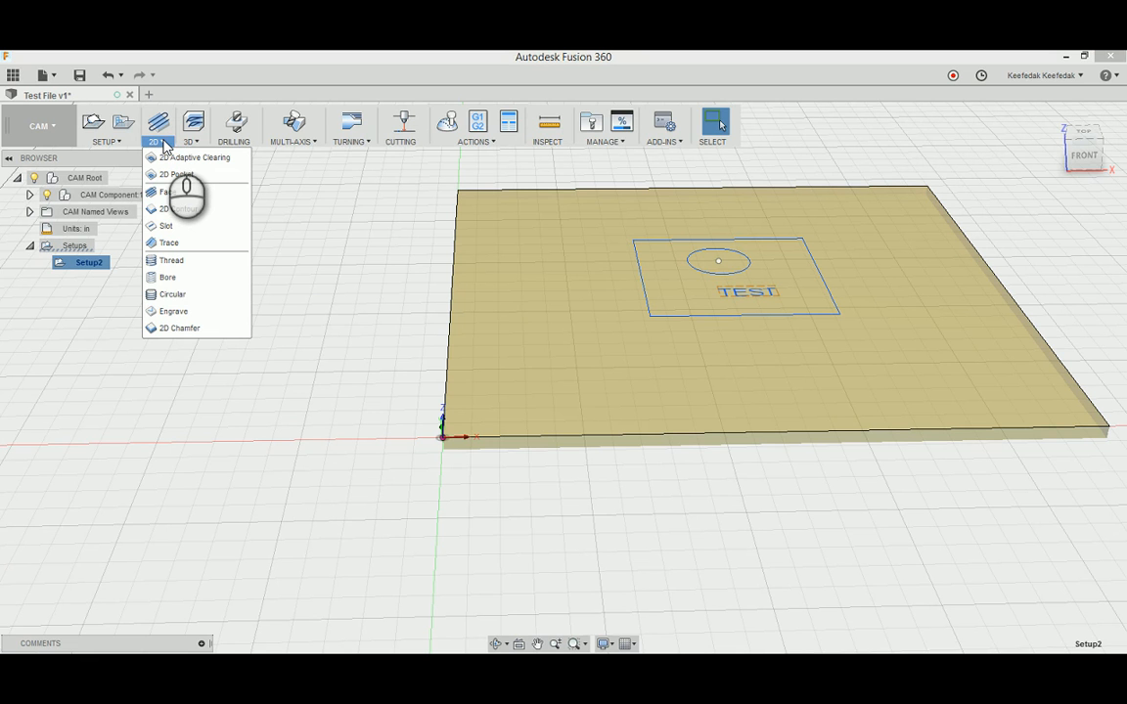
left_click(241, 312)
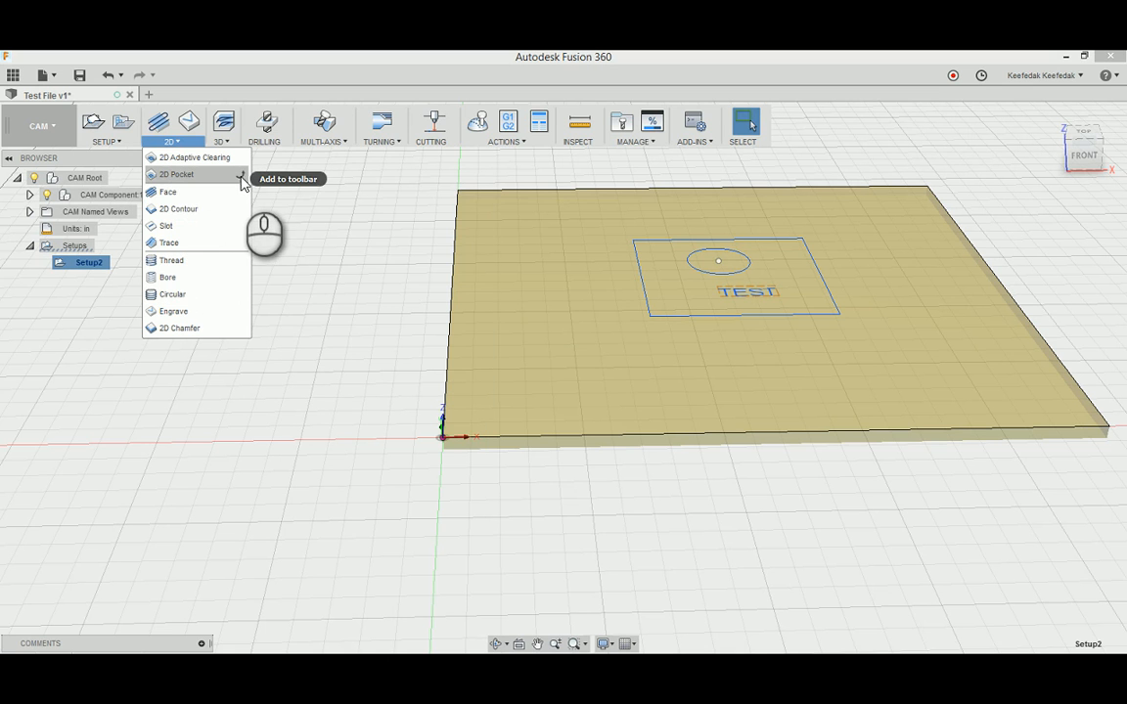
left_click(240, 175)
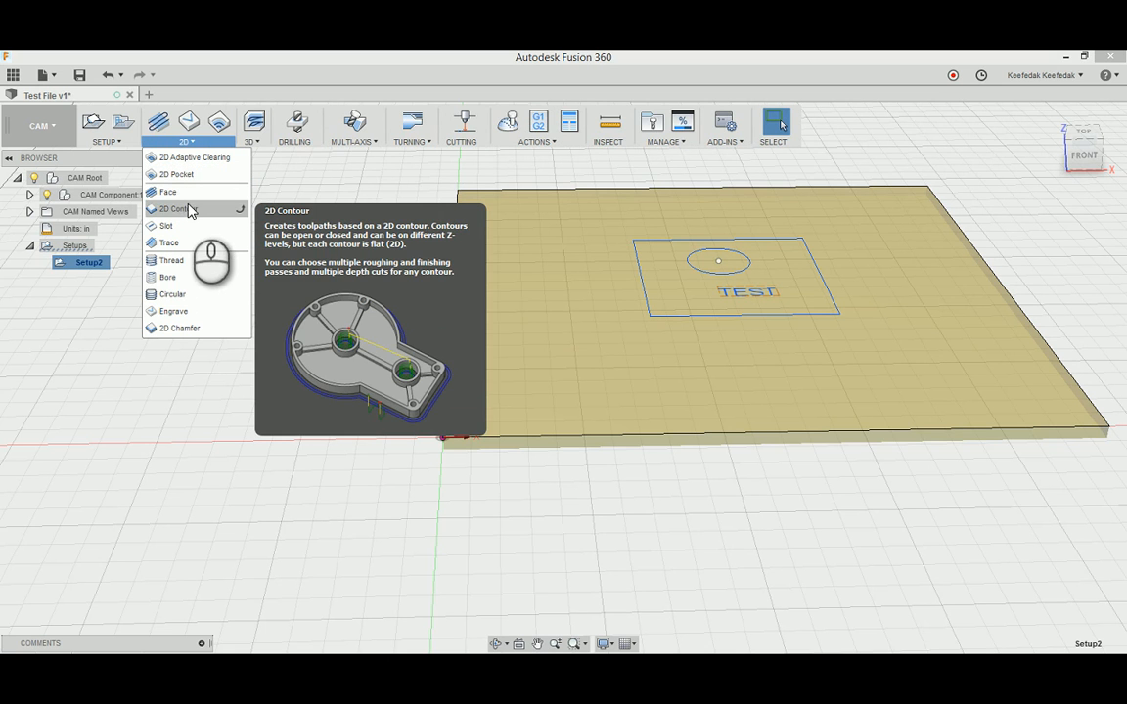
left_click(240, 211)
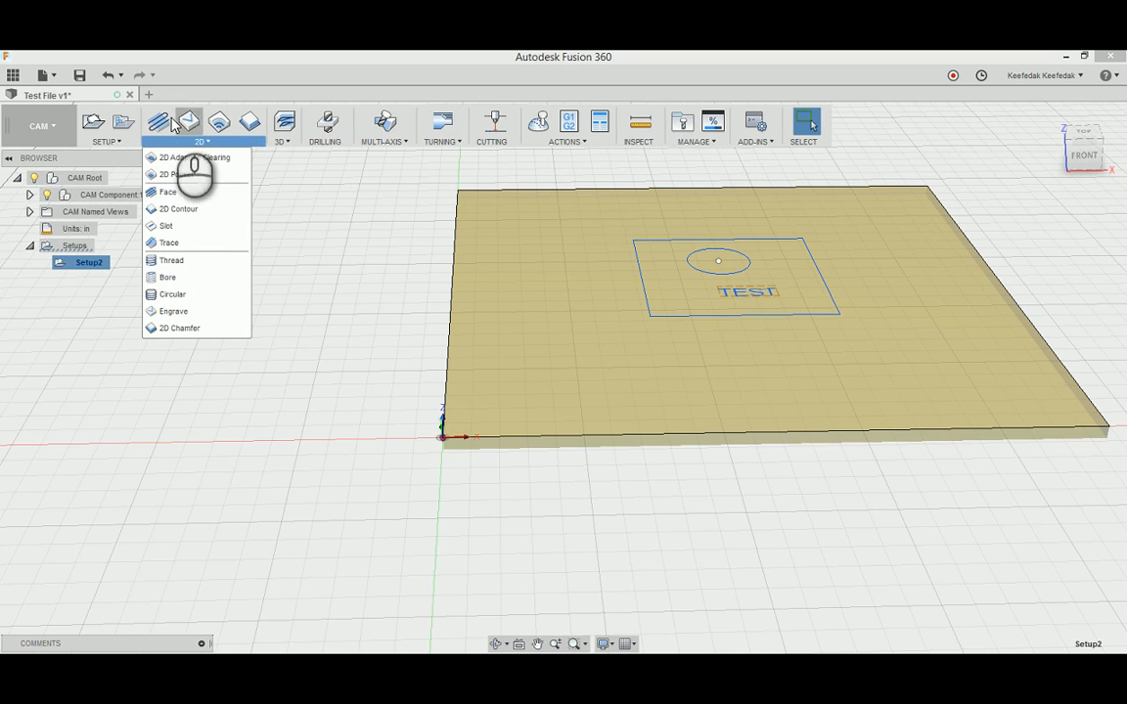
left_click(226, 138)
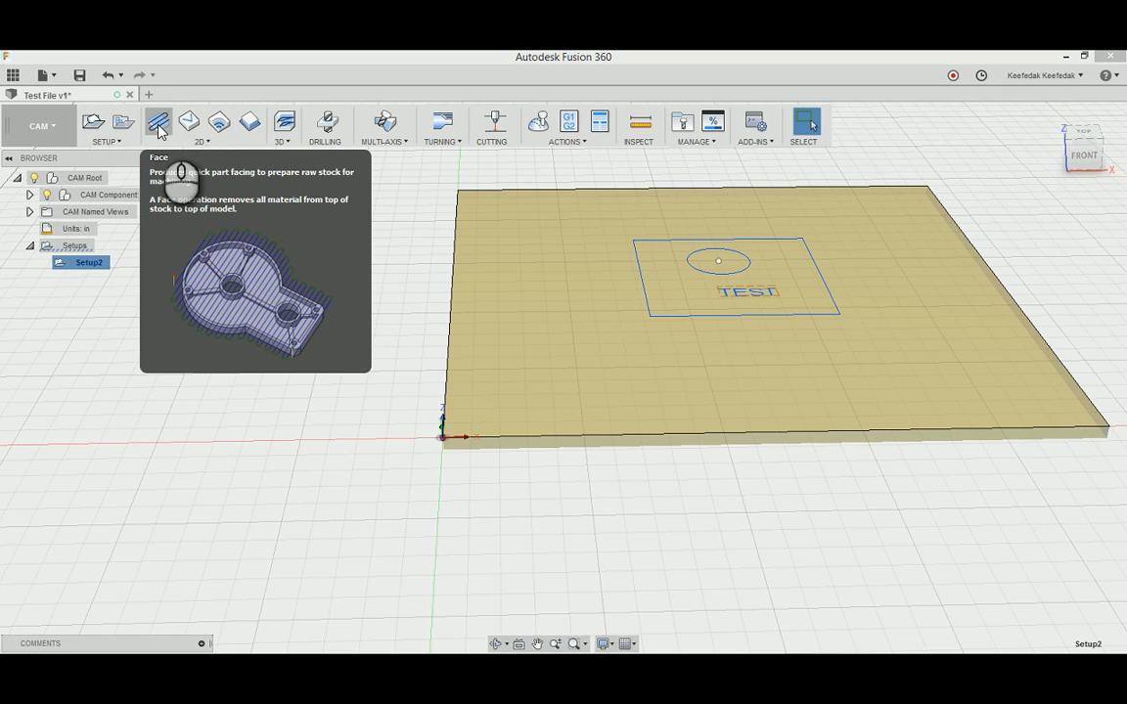
Step: Remove the Face operation's shortcut from the toolbar's 2D group
left_click(159, 128)
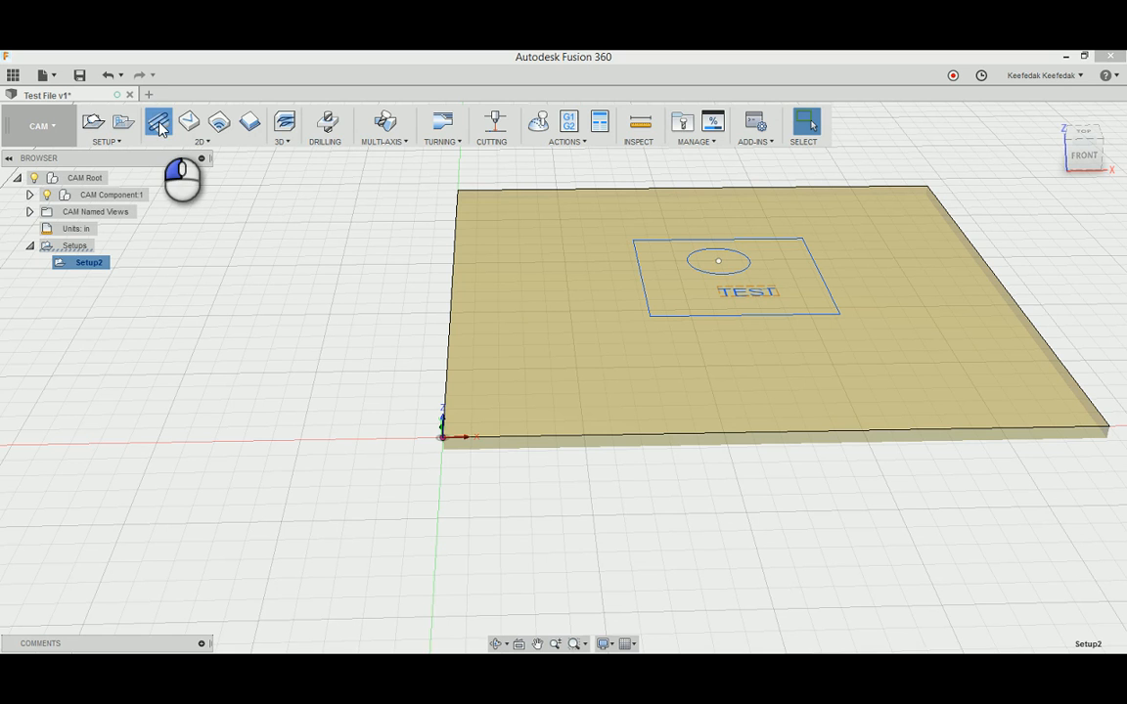
left_click_drag(159, 127, 275, 410)
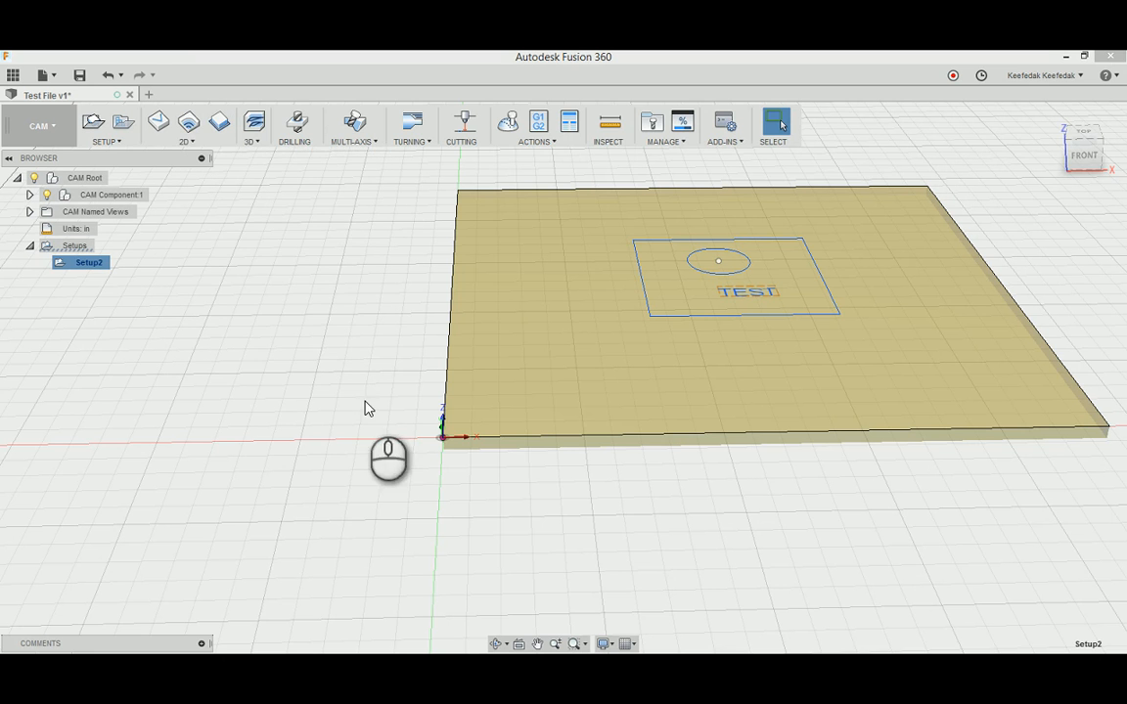
middle_click_drag(377, 465, 281, 467)
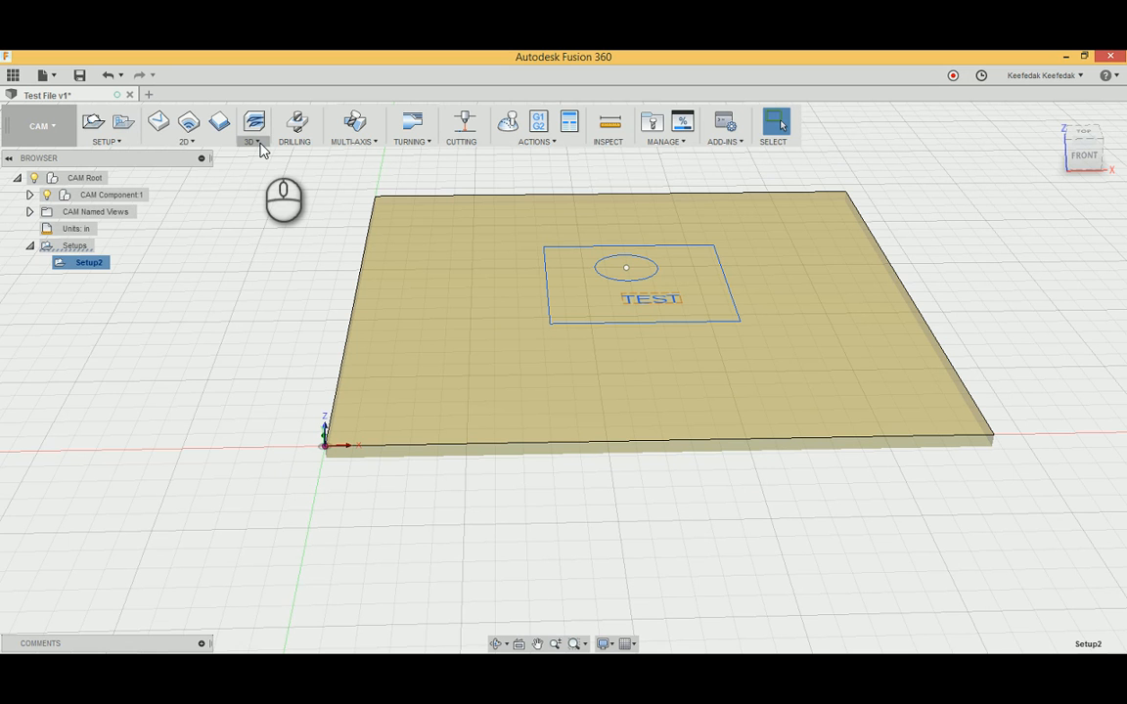
Step: Rename the milling setup Setup2 to Unicorn
left_click(242, 332)
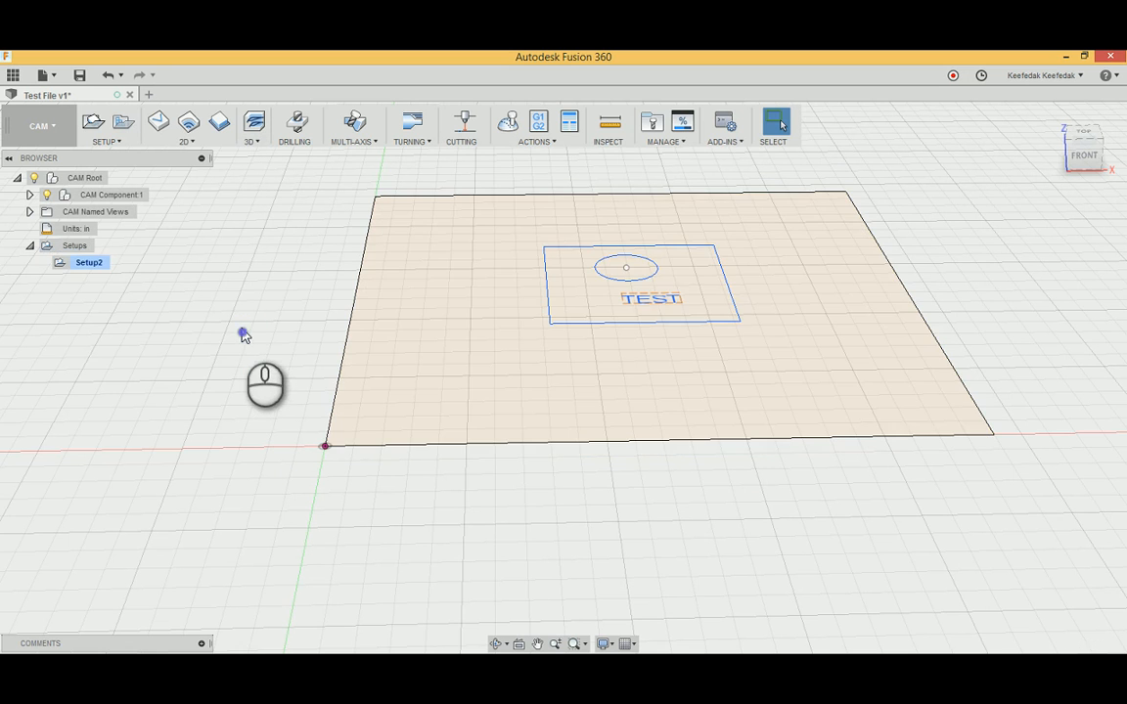
left_click(90, 266)
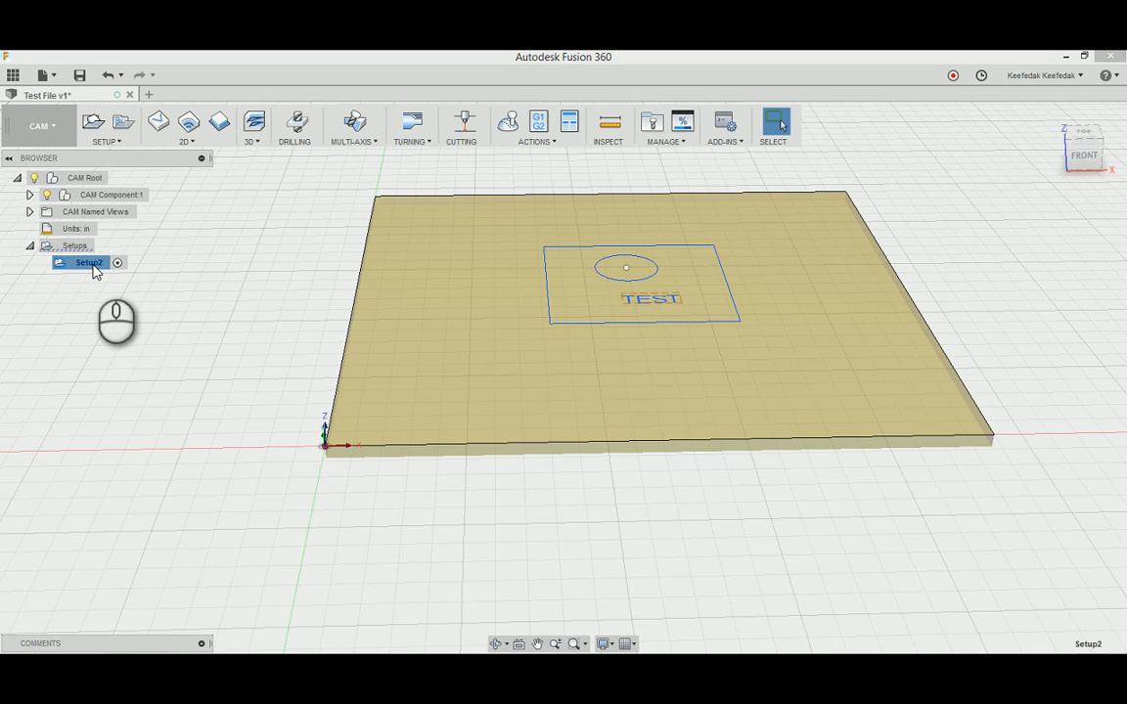
double_click(90, 263)
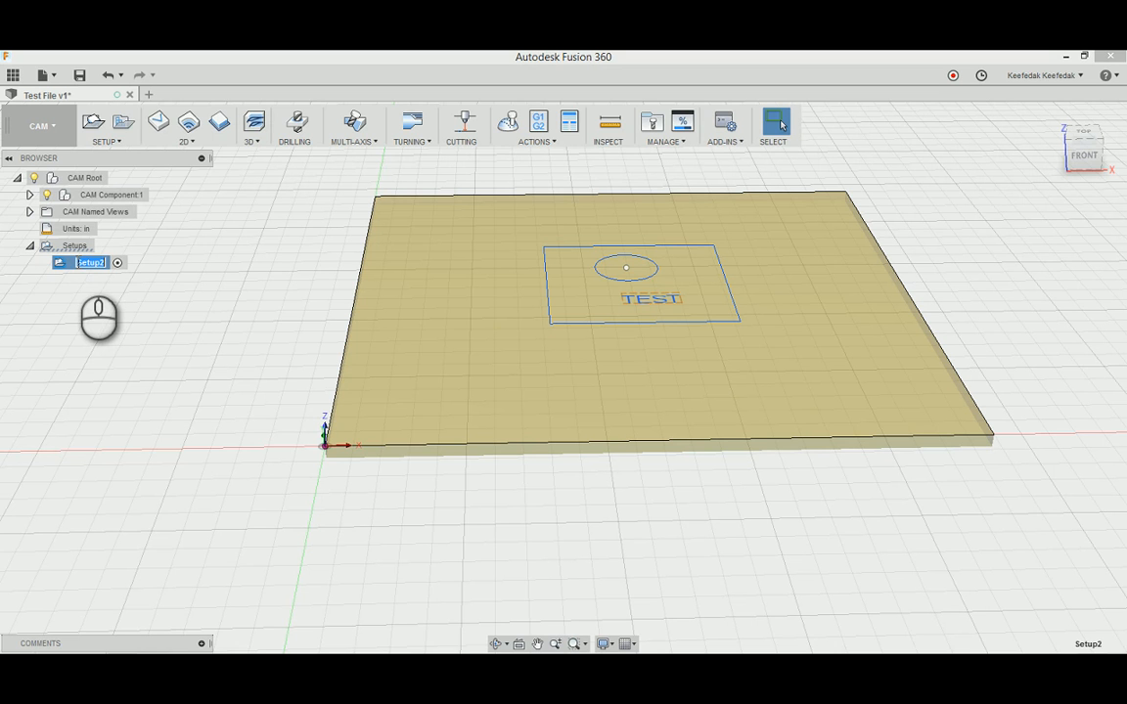
left_click(81, 278)
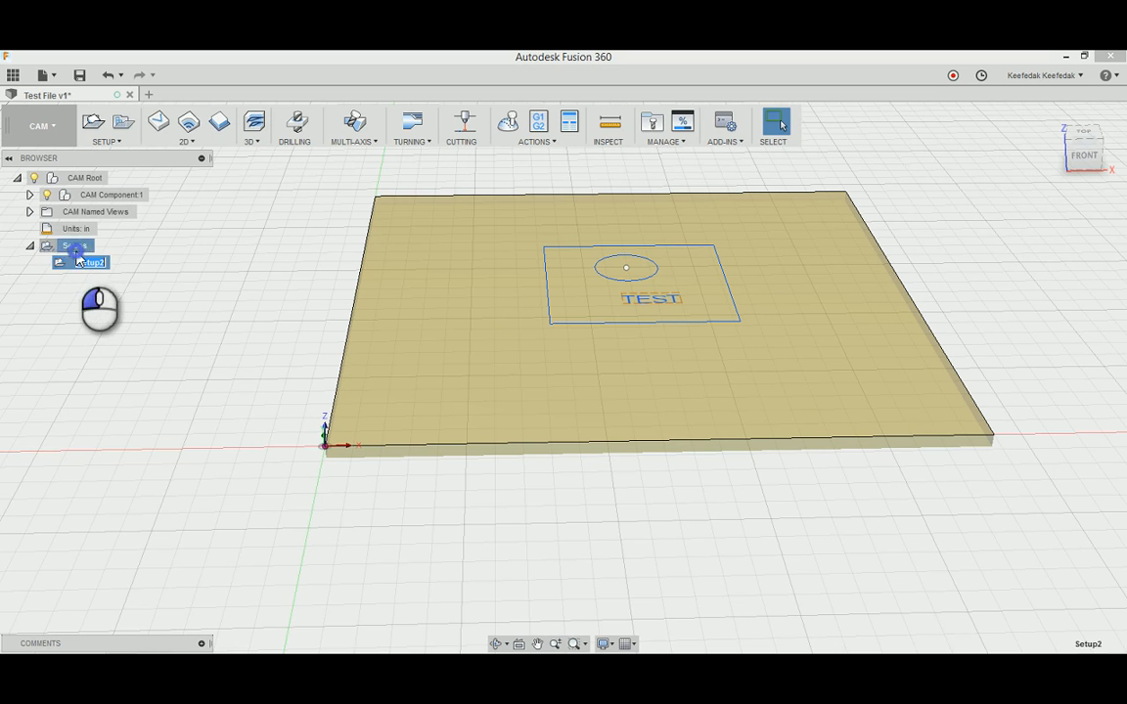
left_click(80, 262)
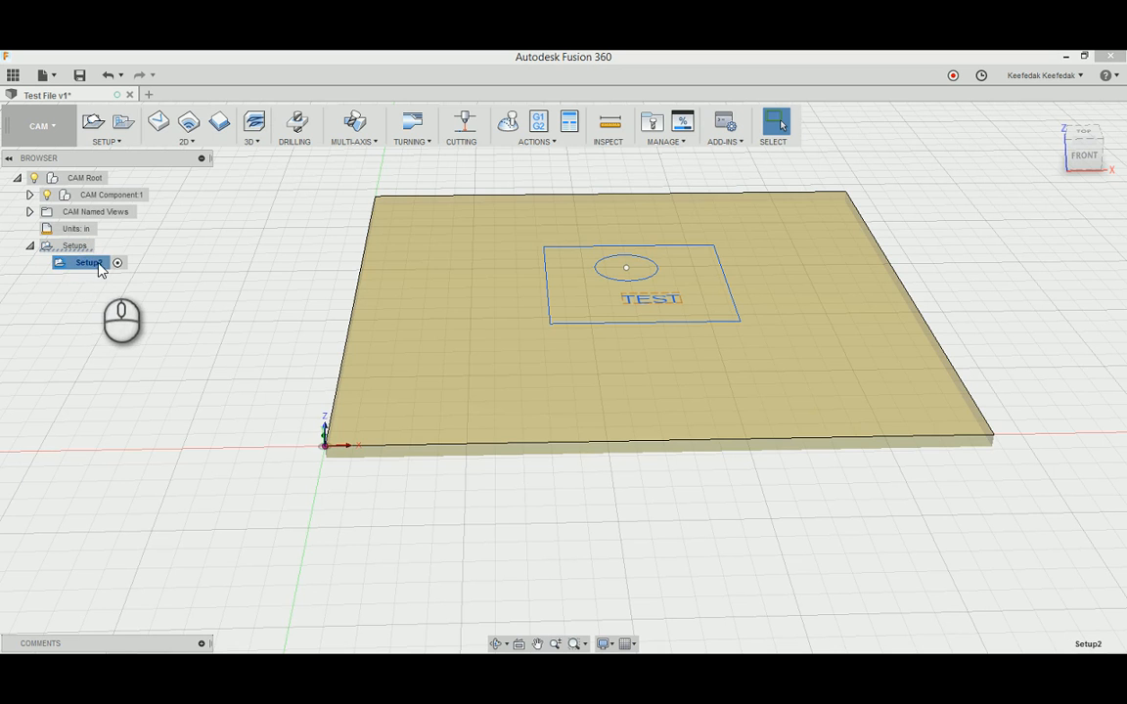
left_click(96, 262)
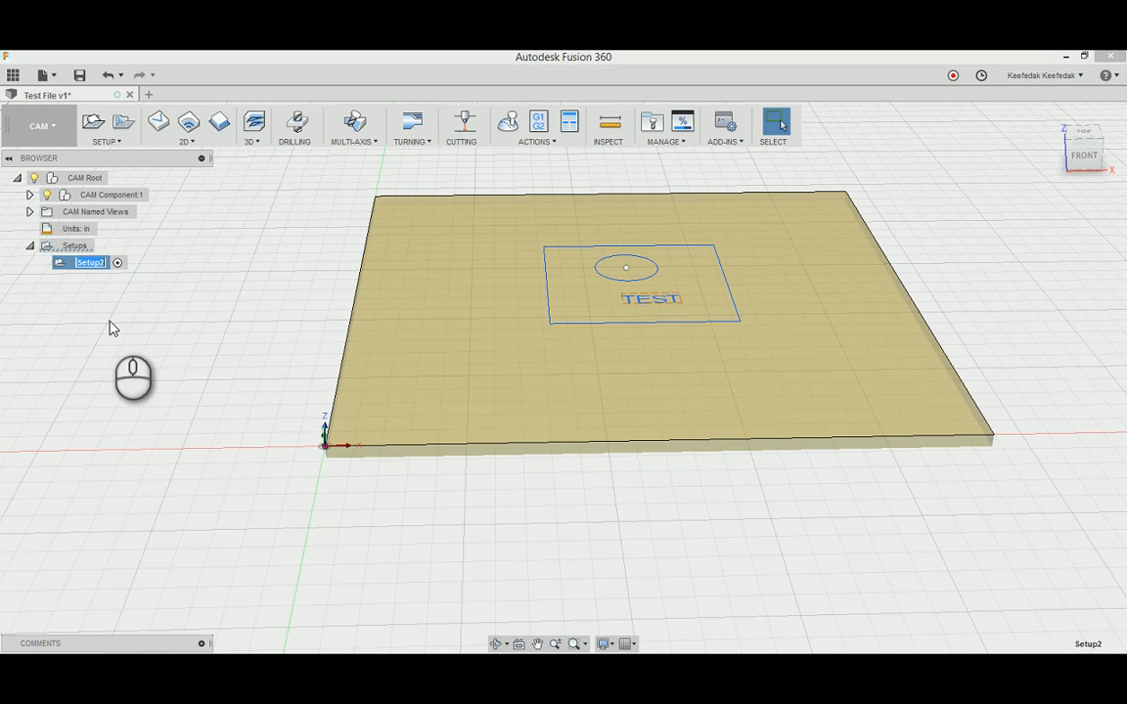
type("Unicorn")
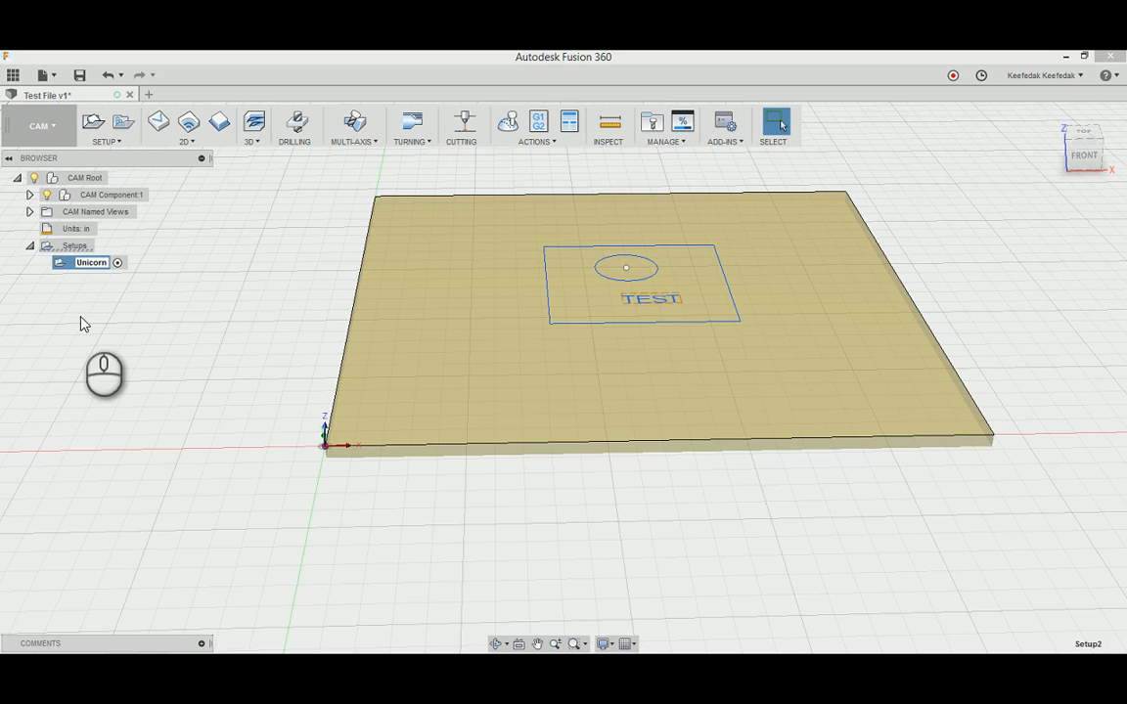
left_click(80, 314)
Step: Select and deselect the Unicorn setup to examine its stock body and work origin from several angles
left_click(91, 273)
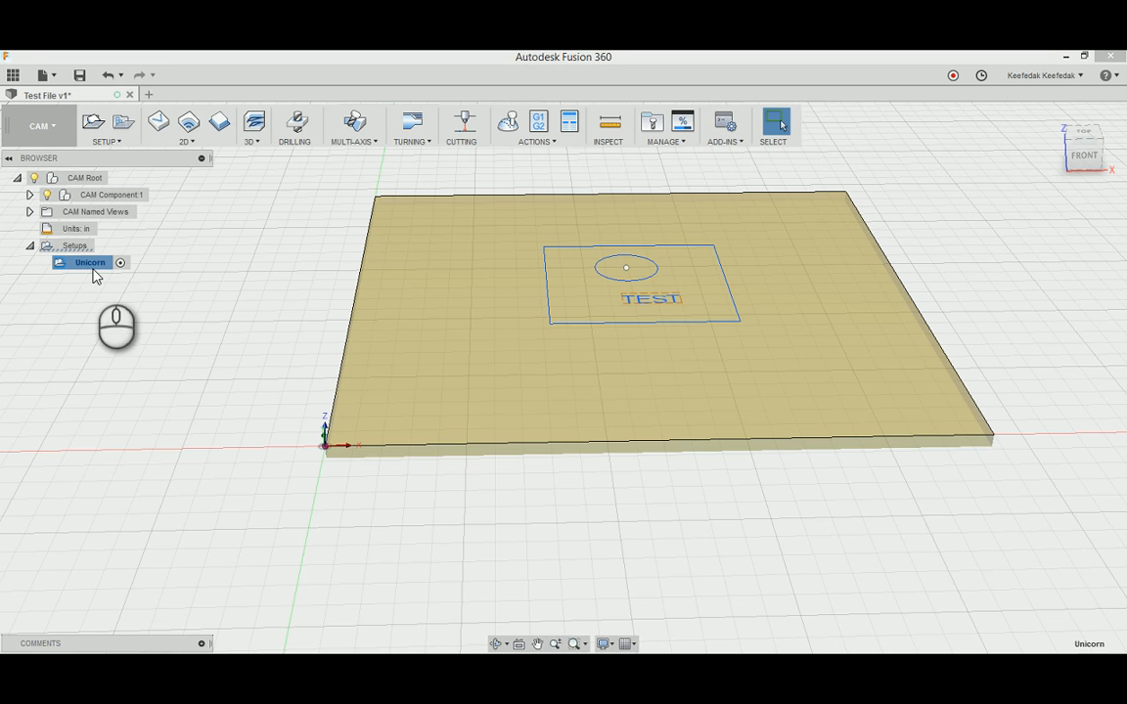
left_click(178, 376)
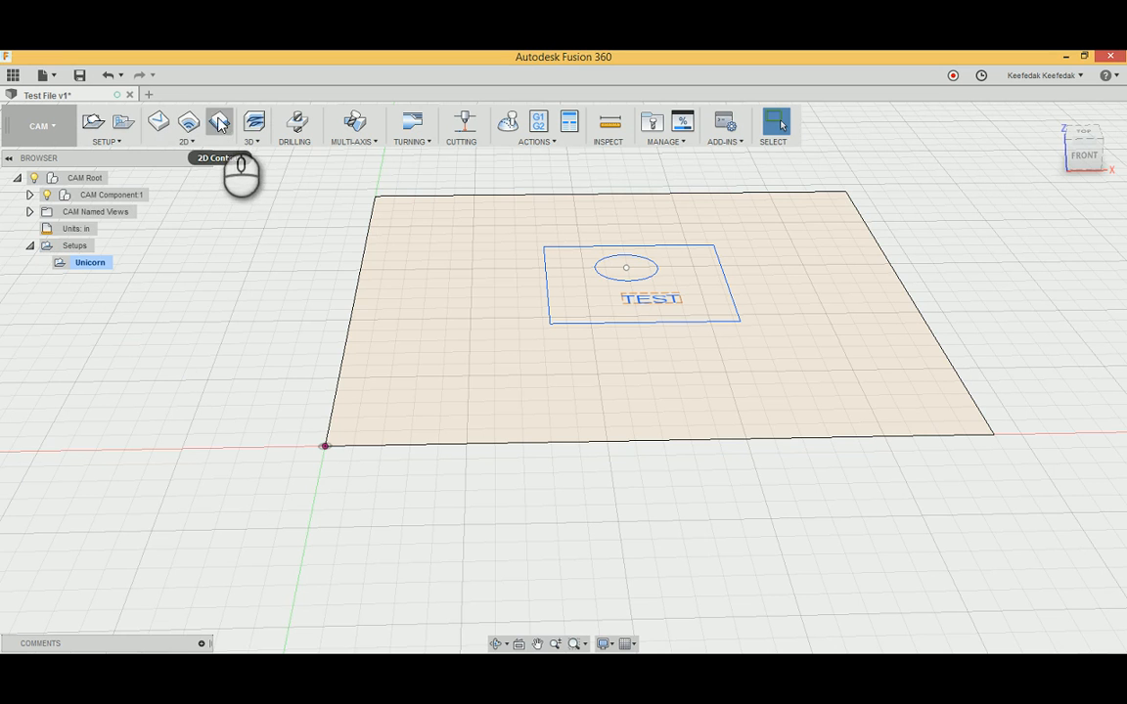
middle_click_drag(228, 229, 232, 256, "shift")
middle_click_drag(214, 307, 202, 326)
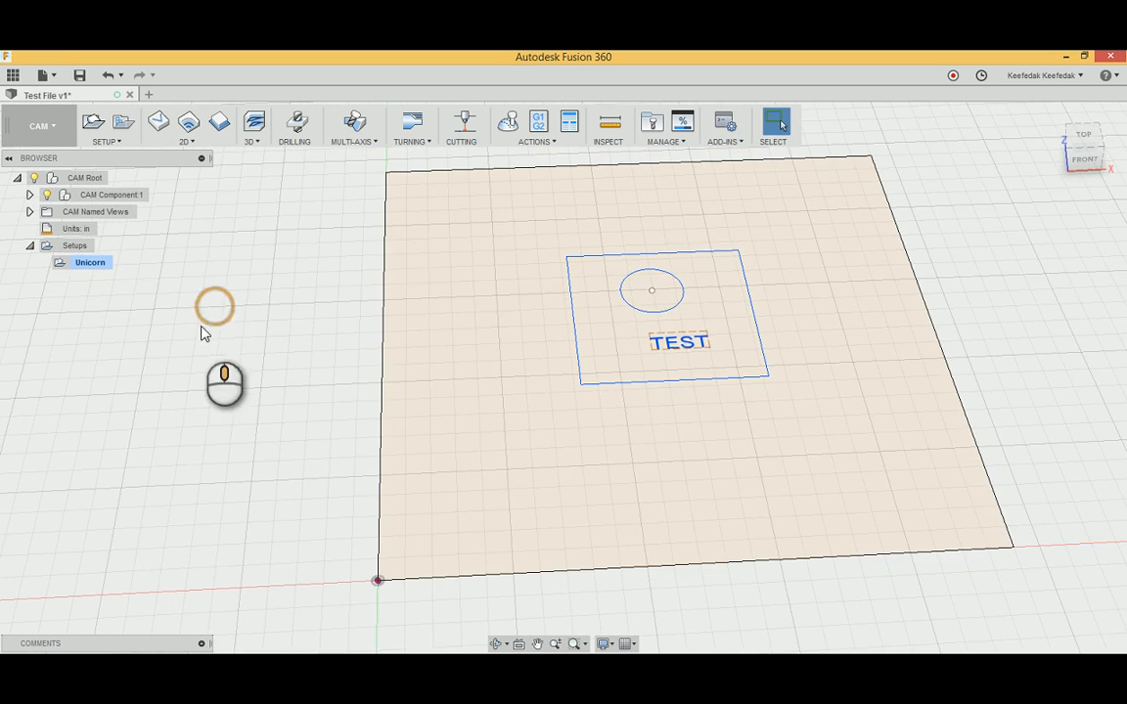
left_click(73, 256)
middle_click_drag(176, 377, 159, 364, "shift")
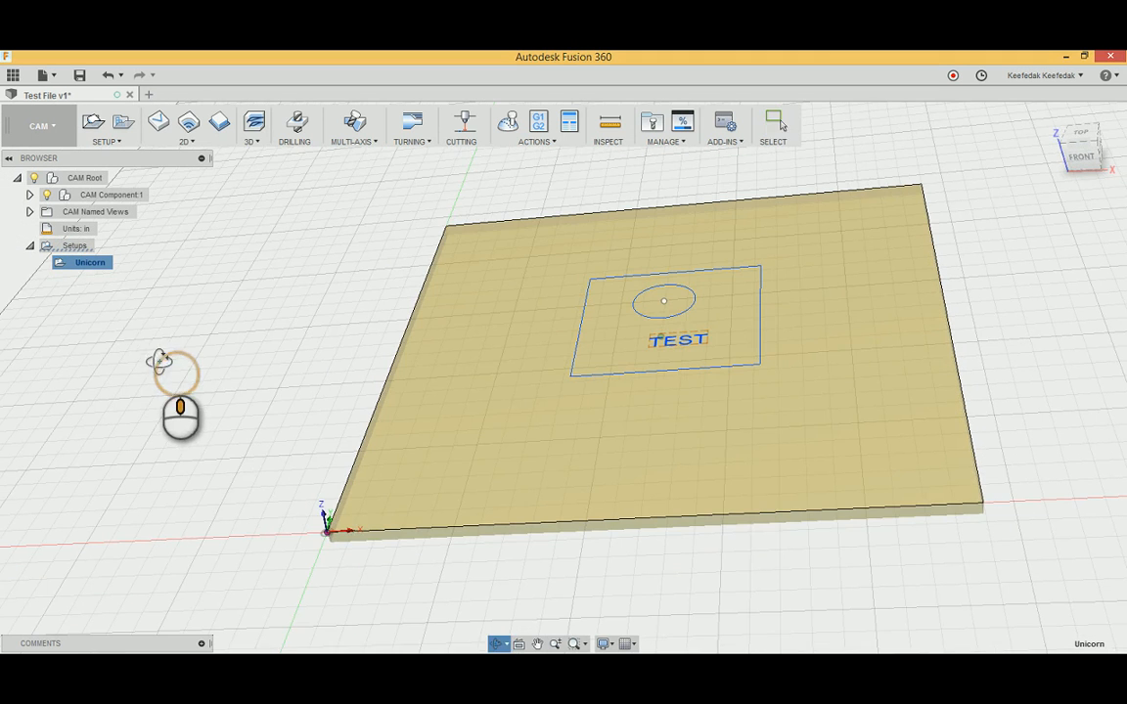
middle_click_drag(270, 341, 236, 317, "shift")
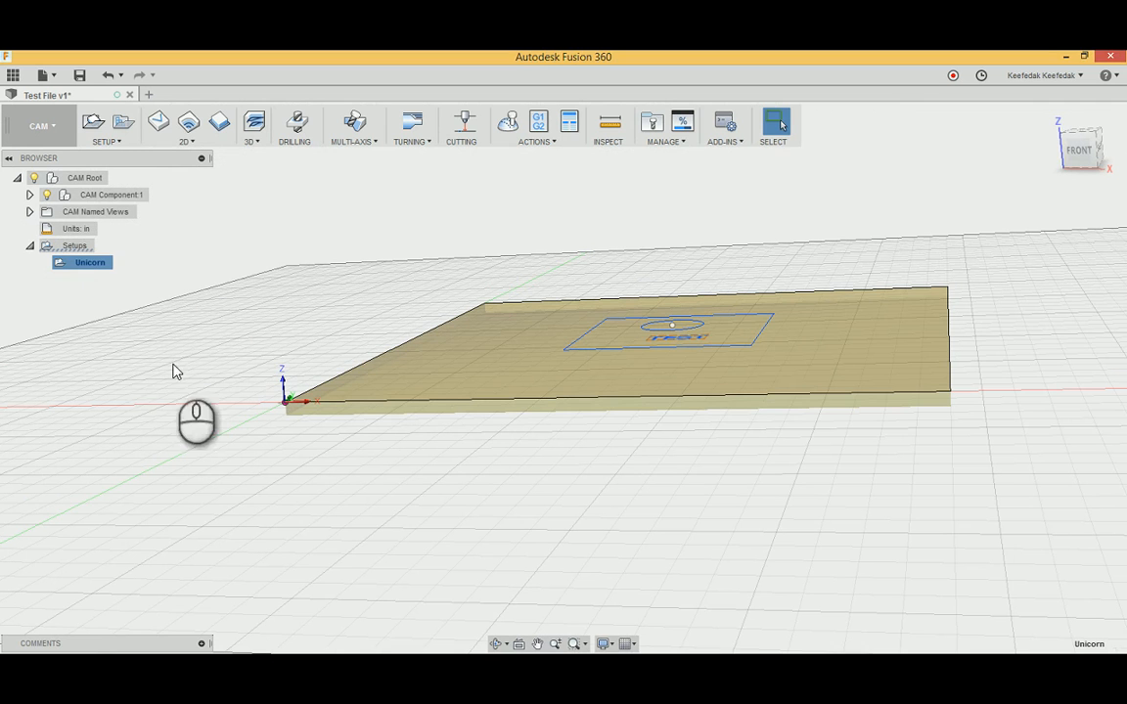
left_click(84, 262)
left_click(93, 289)
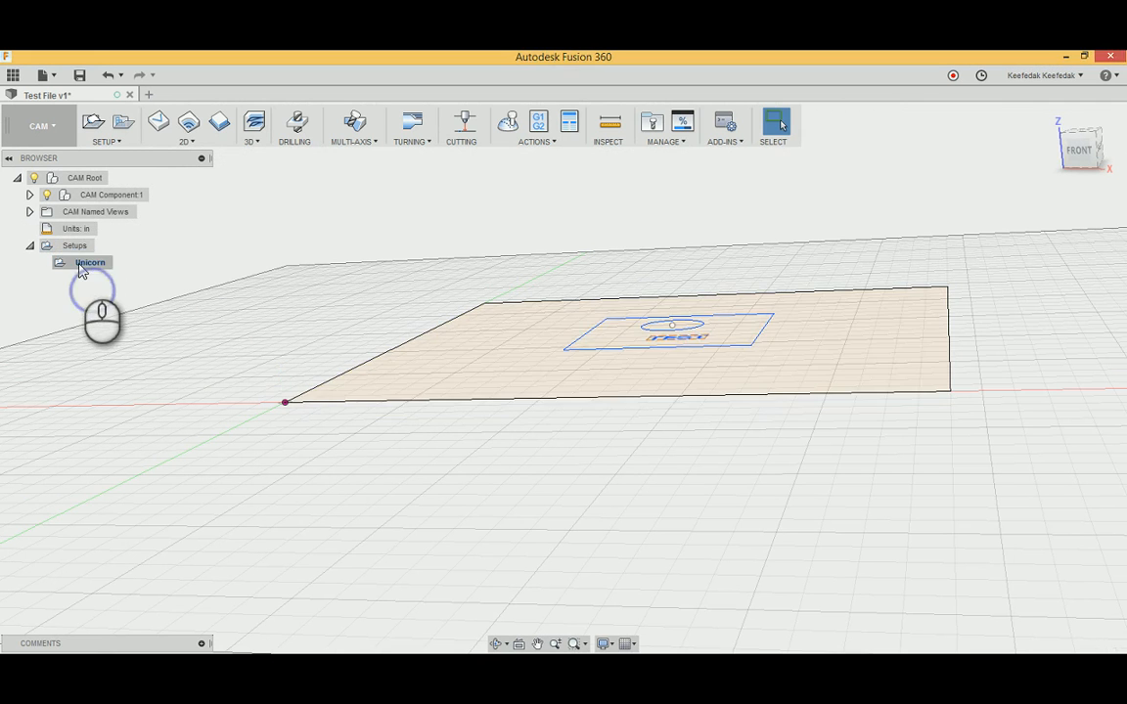
left_click(79, 265)
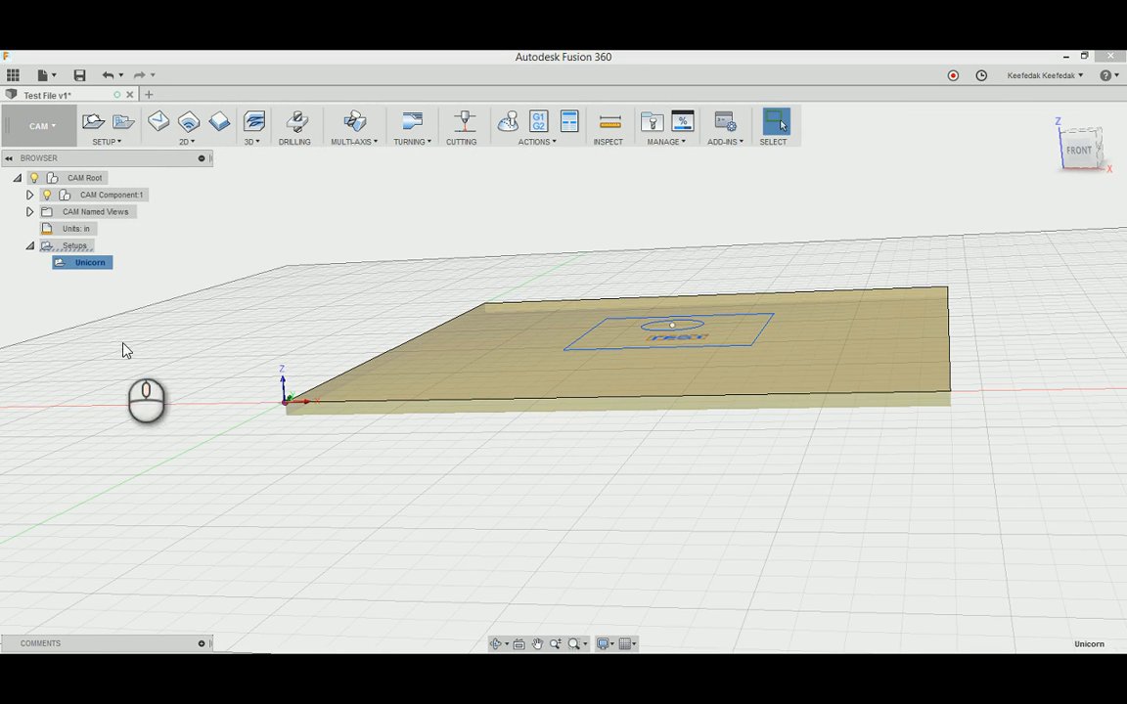
middle_click_drag(120, 338, 157, 349, "shift")
middle_click_drag(226, 354, 207, 286, "shift")
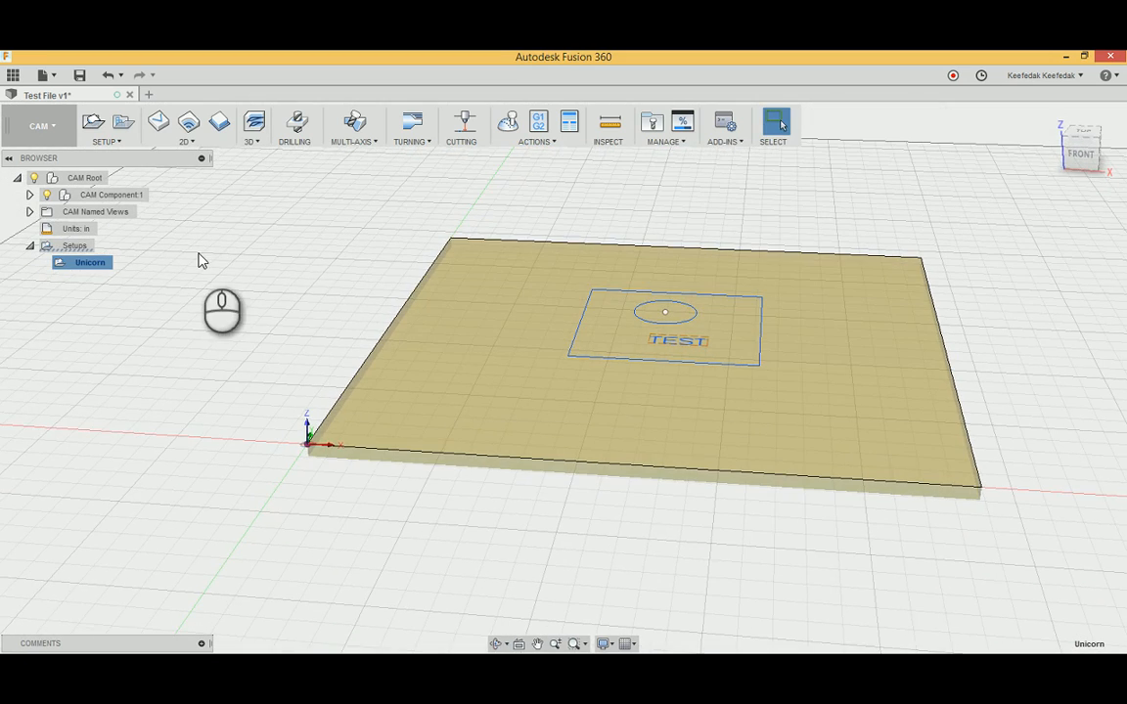
Step: Start an Engrave operation in the Unicorn setup and collapse its Feed & Speed settings
left_click(159, 124)
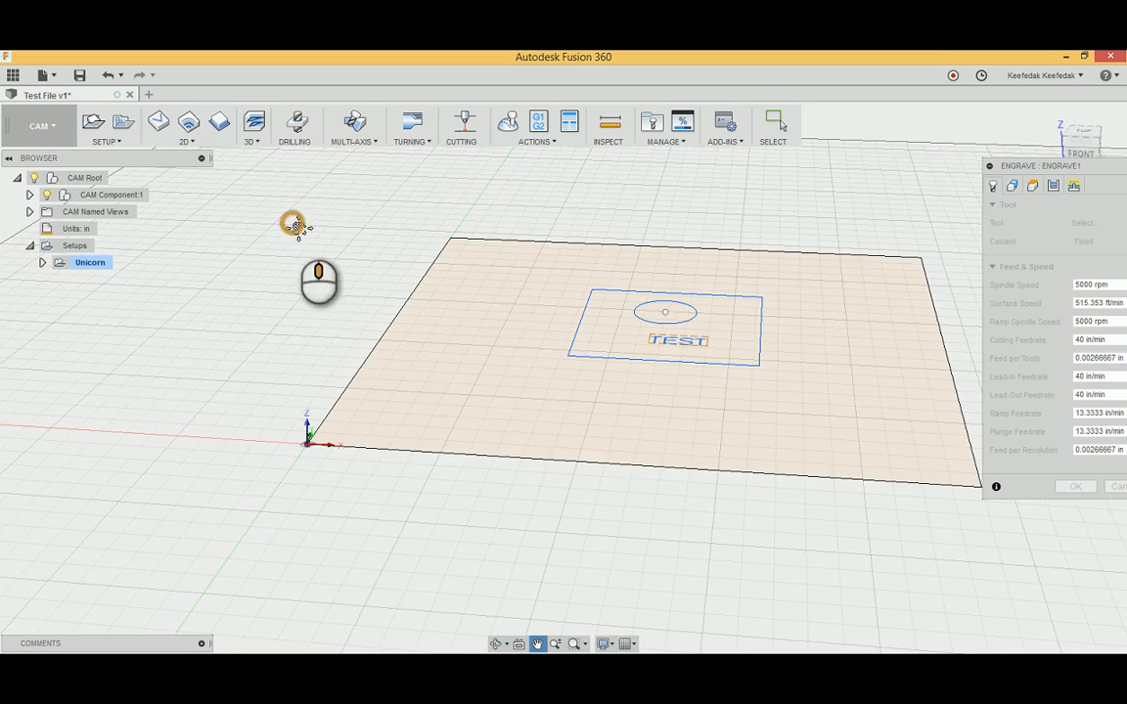
middle_click_drag(297, 224, 168, 303, "shift")
middle_click_drag(945, 261, 958, 269, "shift")
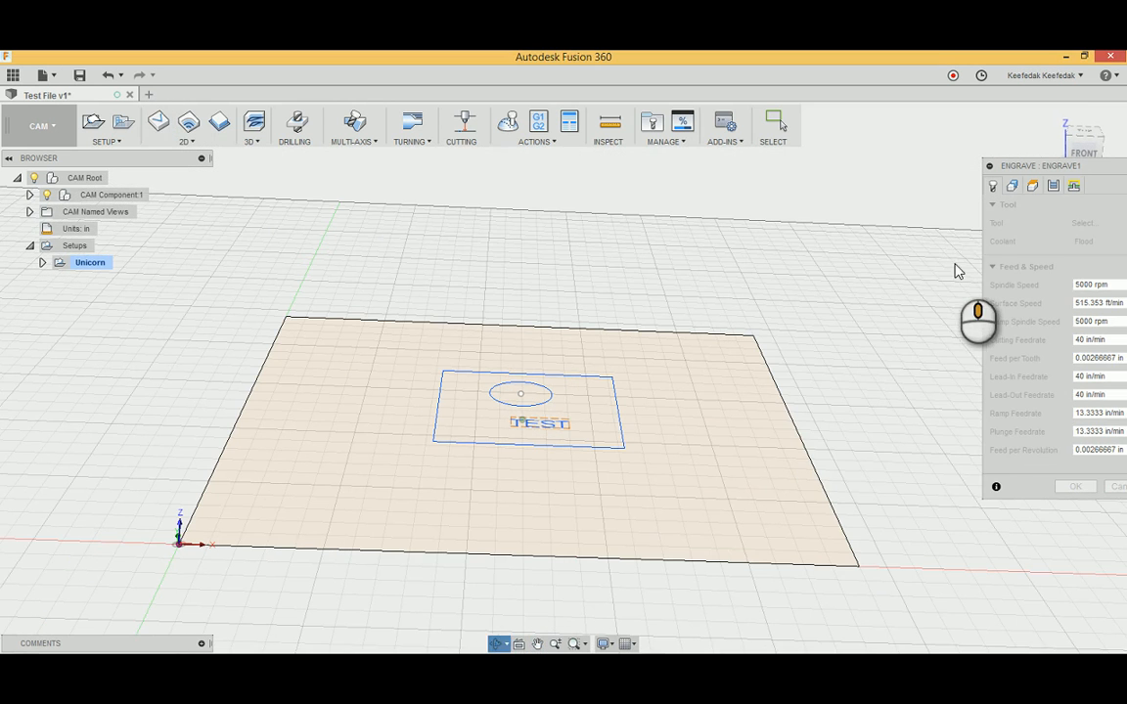
left_click(996, 168)
left_click_drag(997, 171, 841, 169)
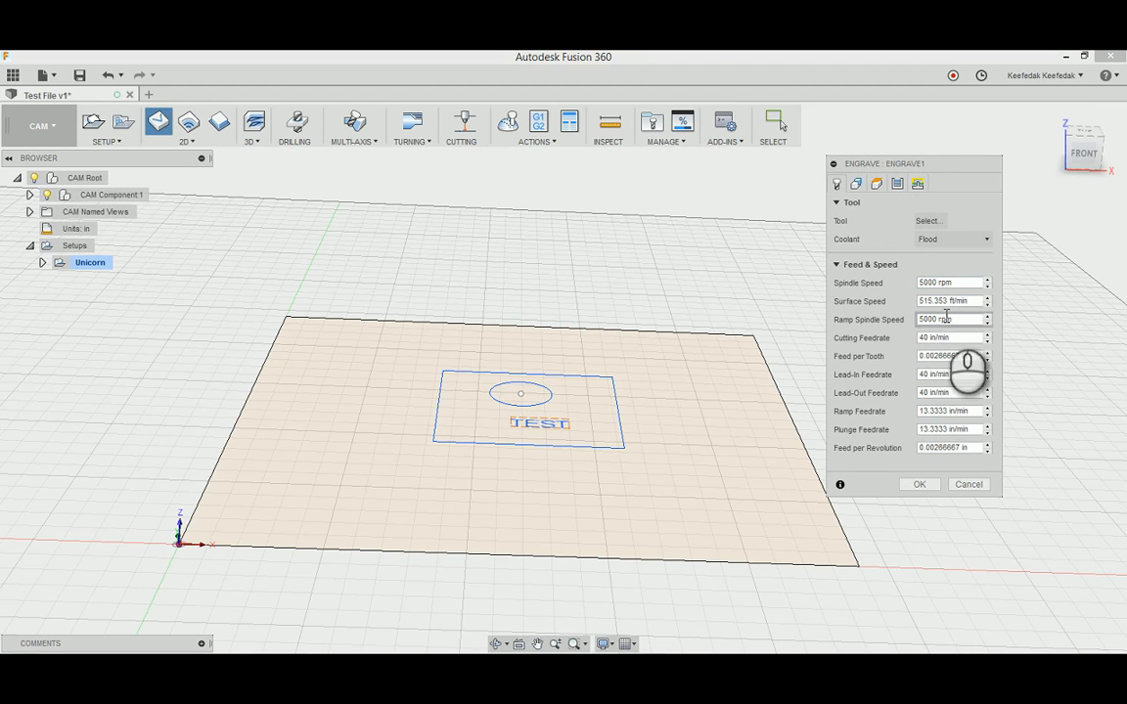
left_click(836, 265)
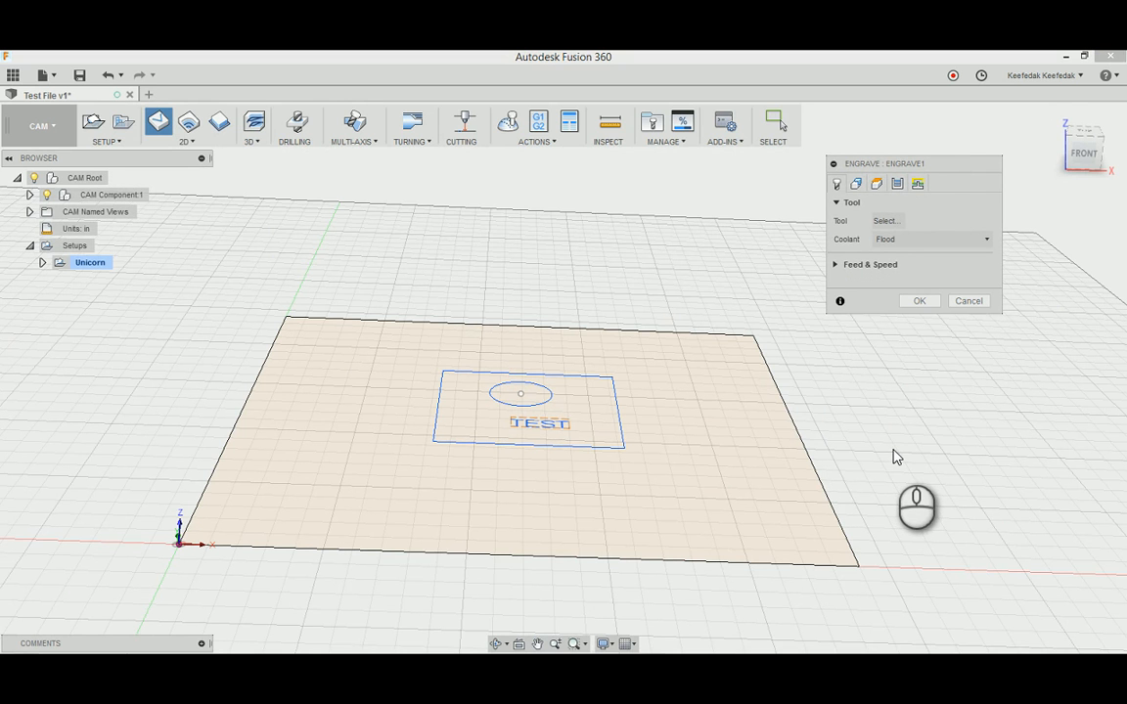
Step: Assign tool 10, the Ø1/2" 60° spot drill (60 deg V-bit Softwood) from the DMS Tools library, to the Engrave operation
left_click(887, 222)
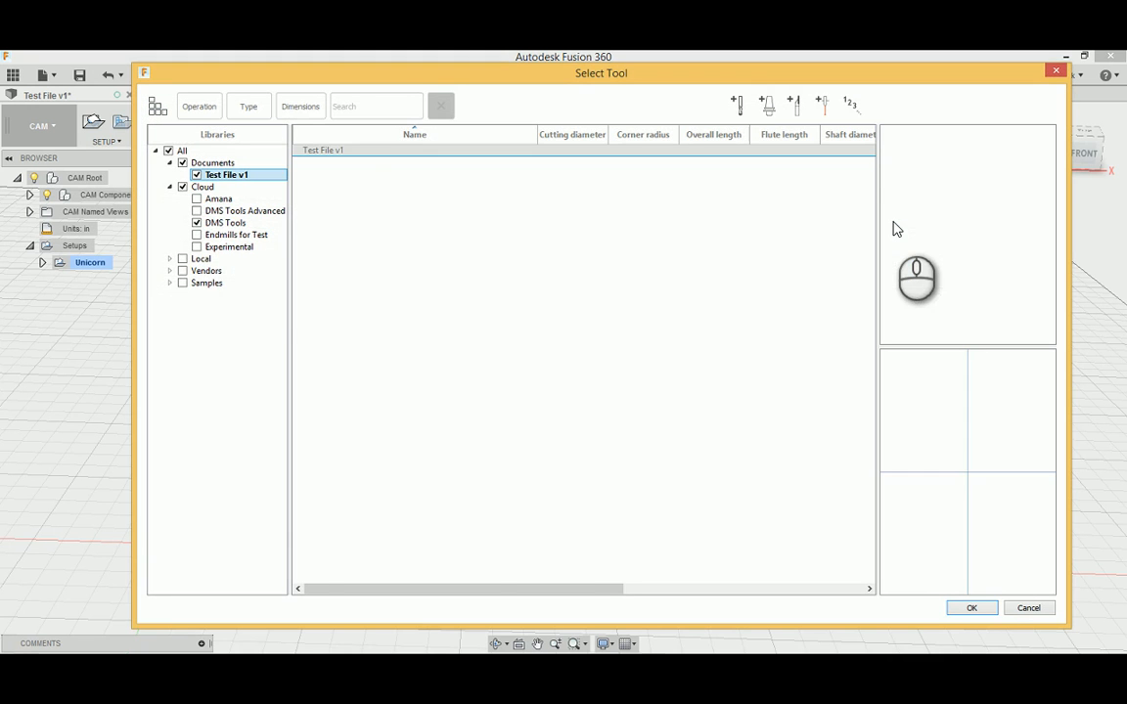
left_click(207, 223)
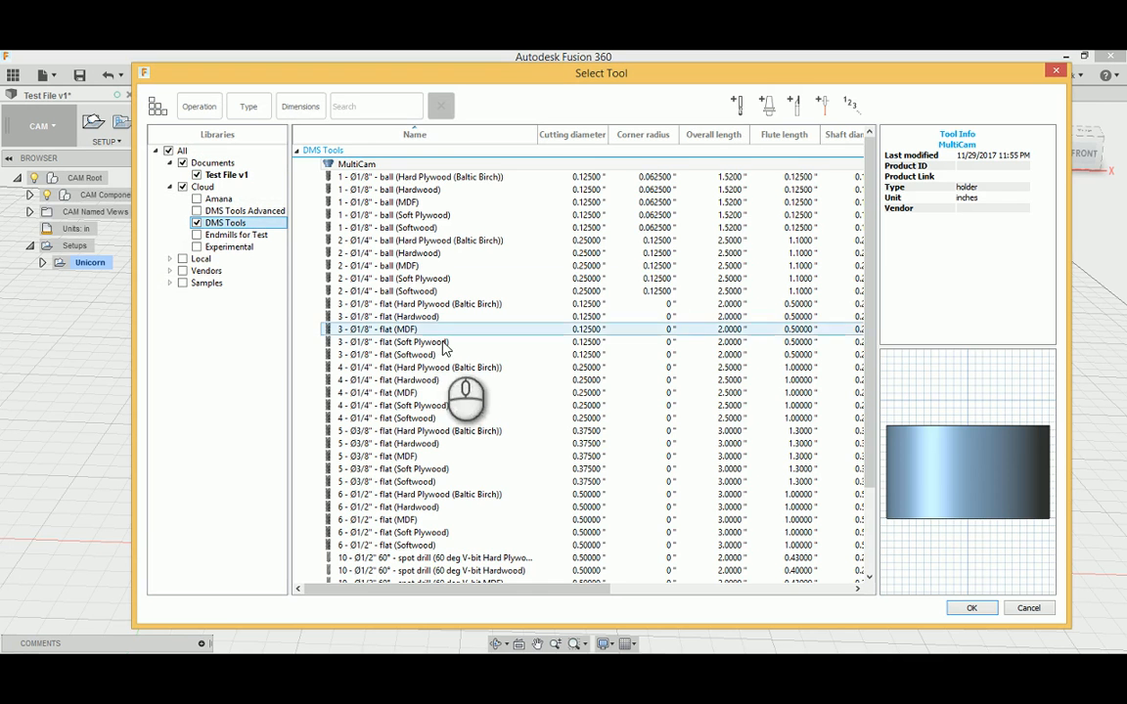
scroll(440, 460, "down", 3)
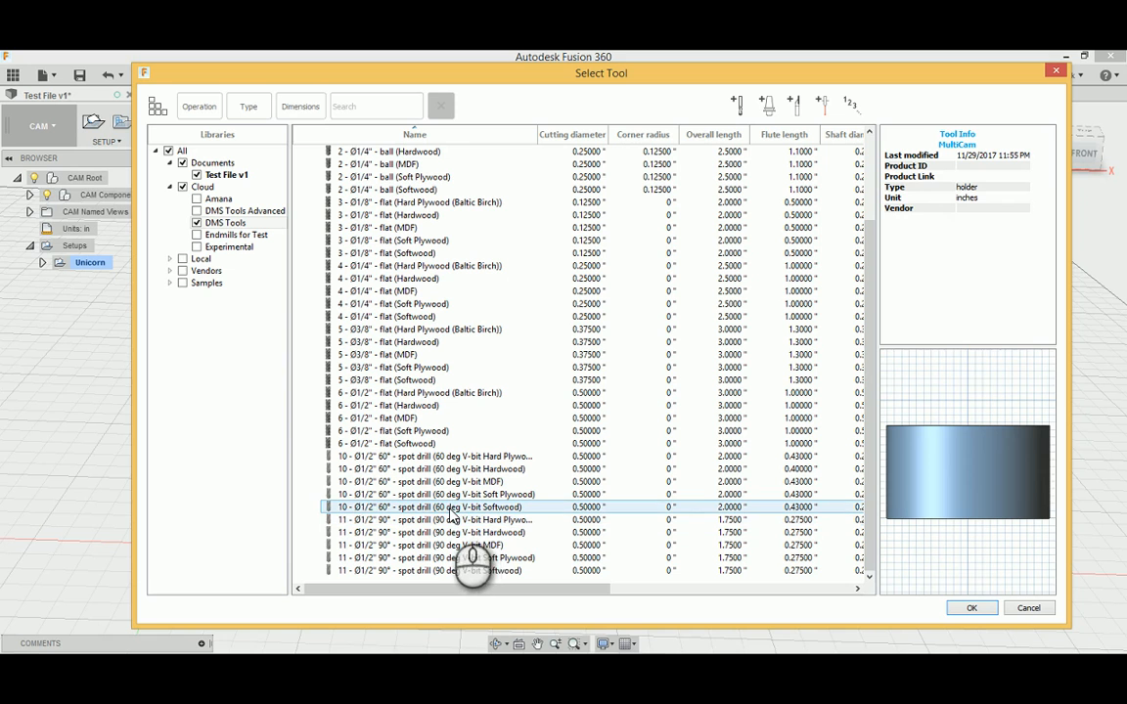
left_click(505, 511)
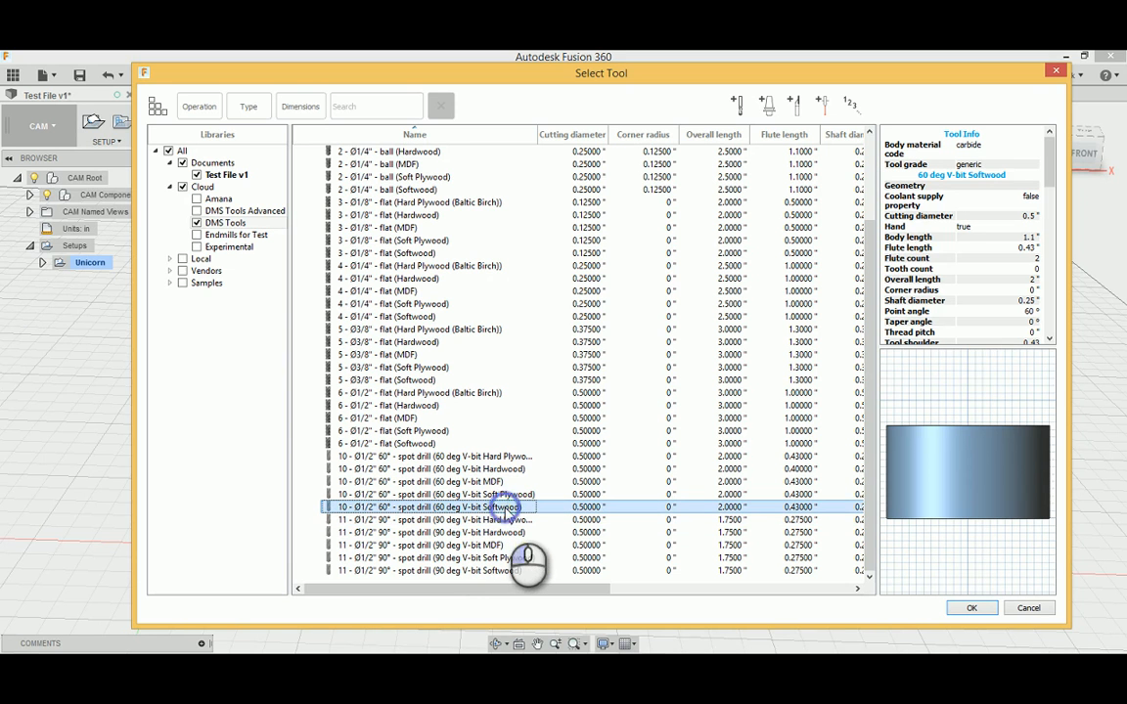
left_click(987, 612)
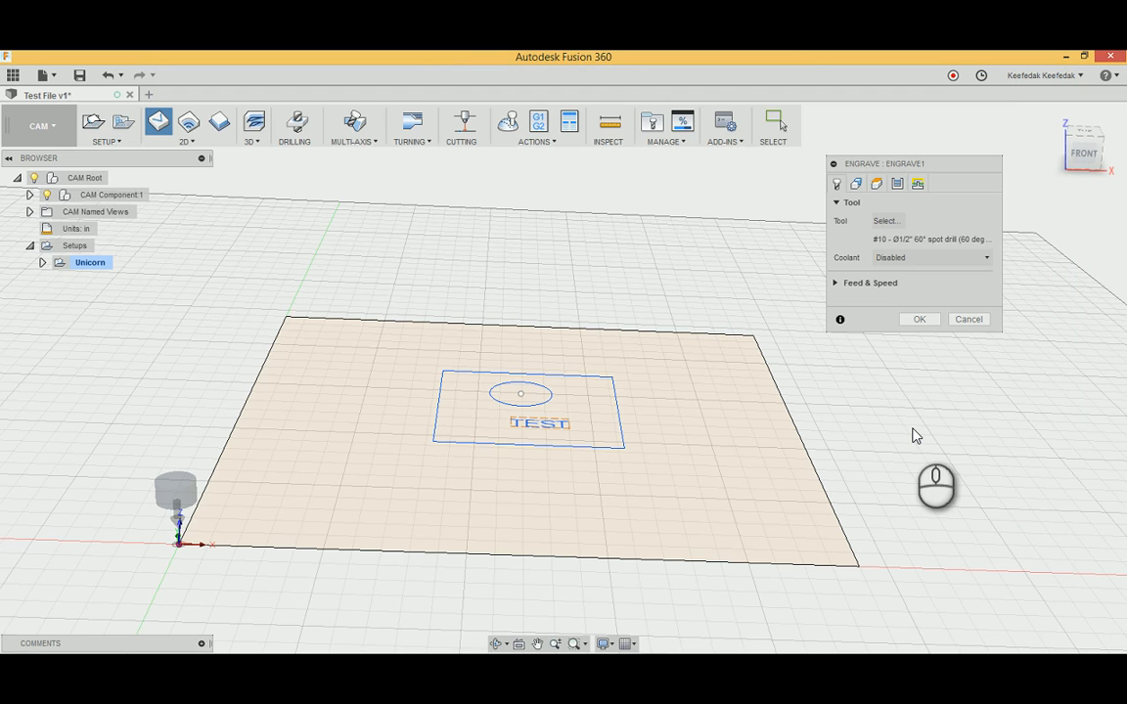
mouse_move(917, 163)
left_mouse_down()
mouse_move(988, 162)
mouse_move(913, 163)
mouse_move(924, 164)
left_mouse_up()
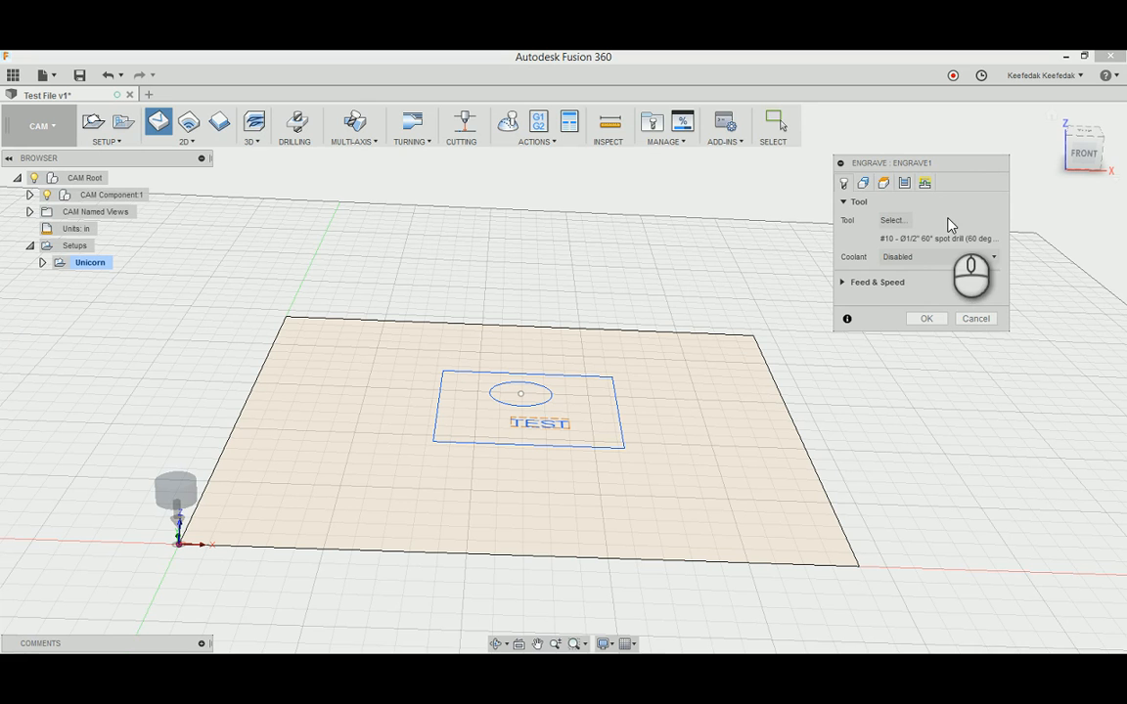
Step: Open the Engrave operation's geometry settings for contour selection and show the sketch from the top
left_click(862, 182)
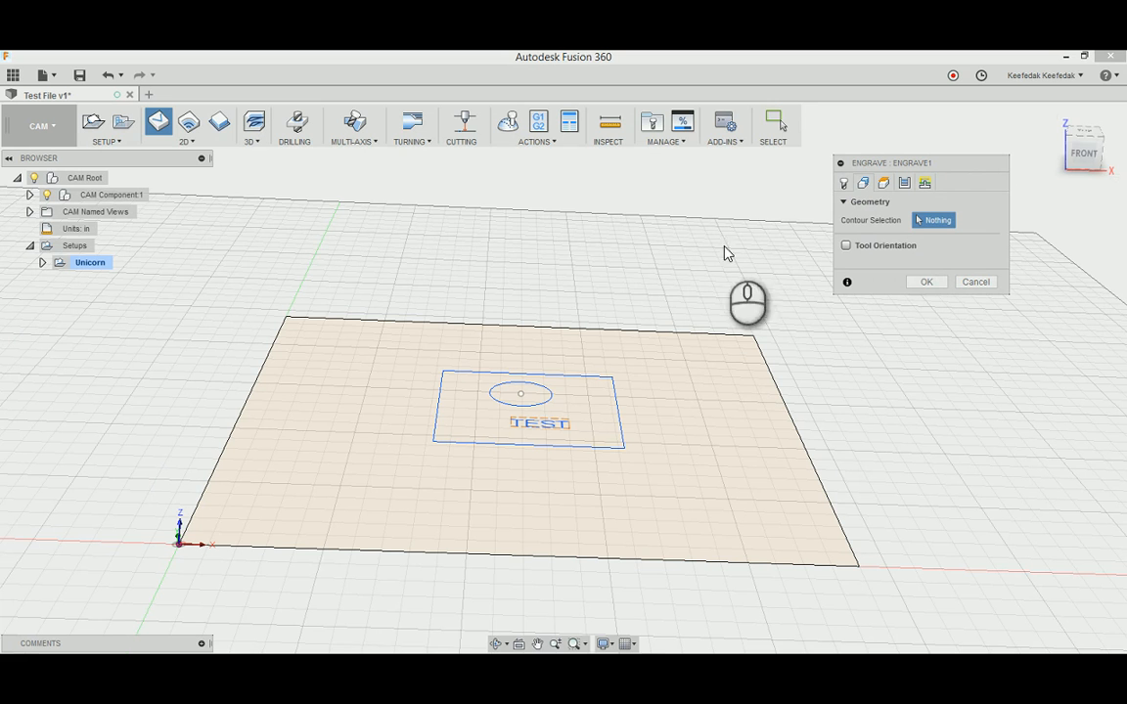
left_click(1079, 133)
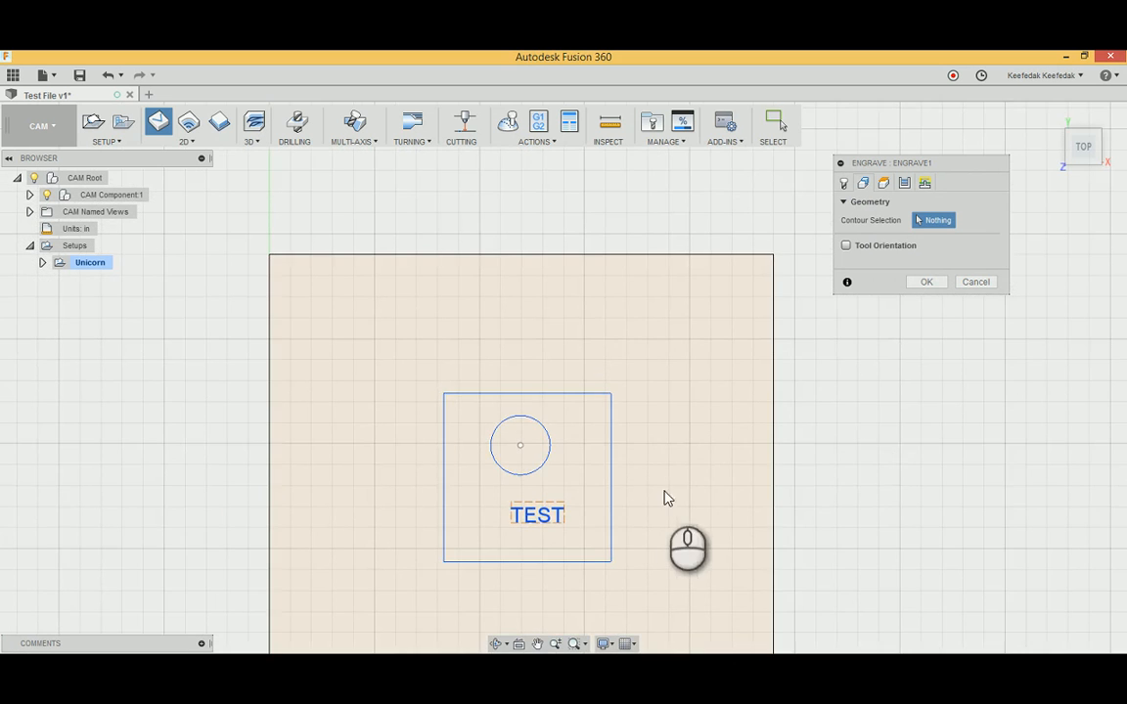
middle_click_drag(664, 499, 659, 369)
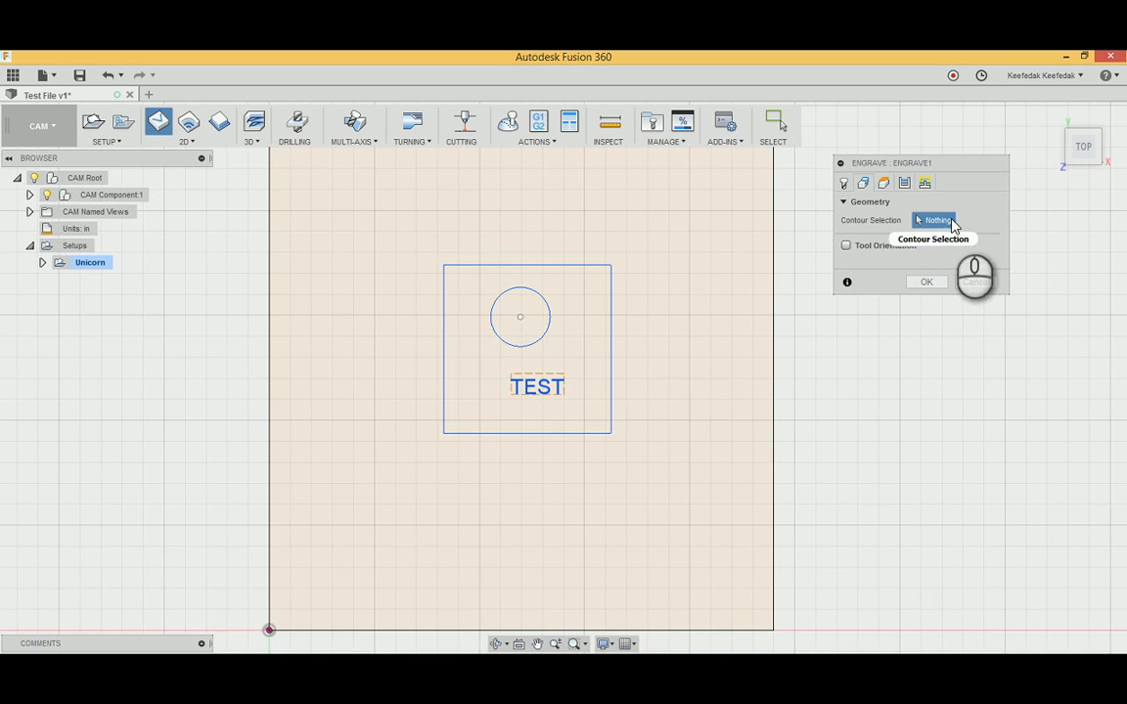
Step: Try the TEST text as the engraving contour and clear that selection
scroll(542, 388, "up", 5)
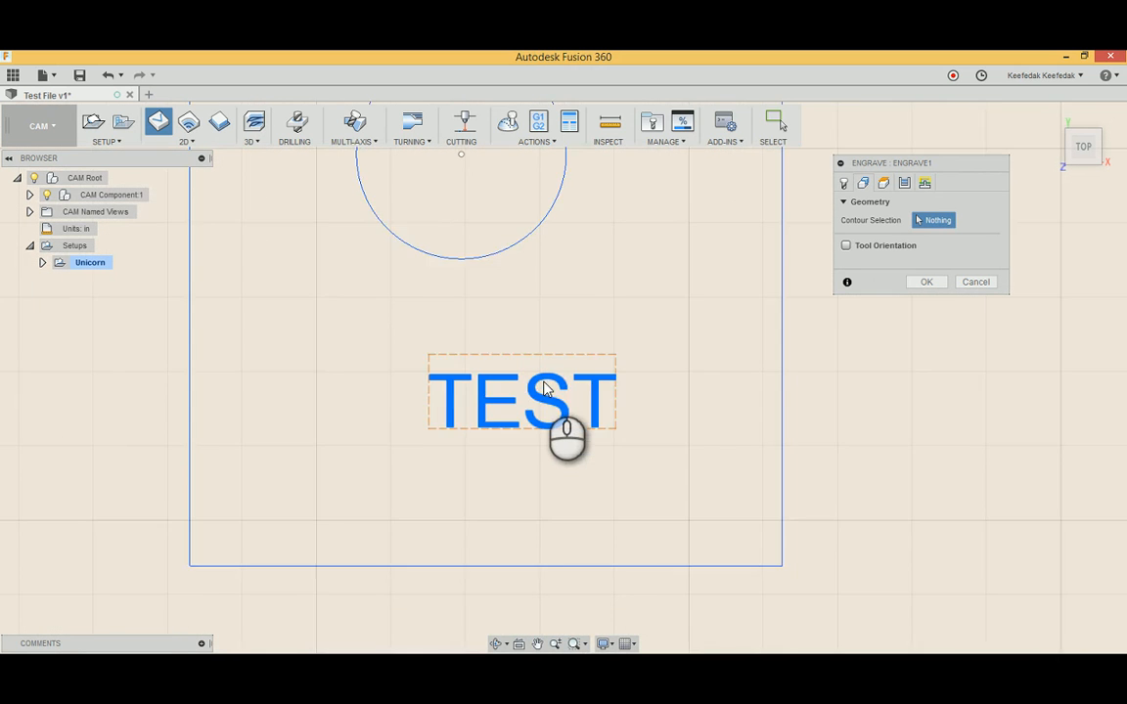
scroll(544, 388, "up", 3)
left_click(548, 383)
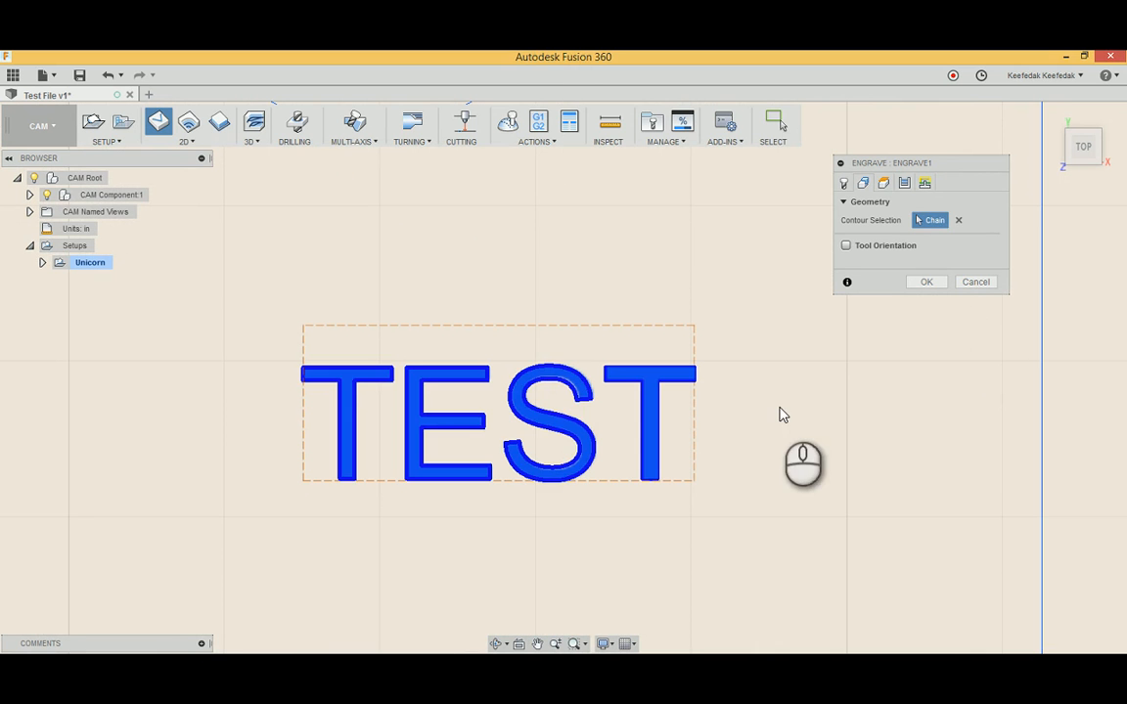
left_click(959, 220)
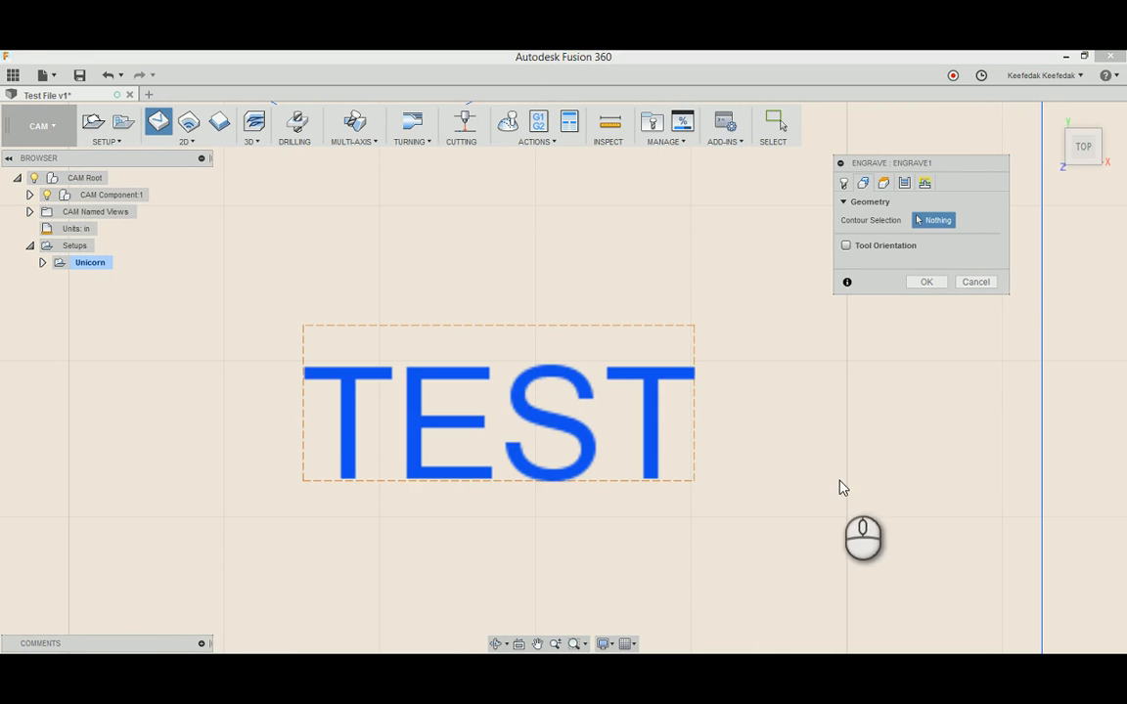
scroll(765, 502, "down", 10)
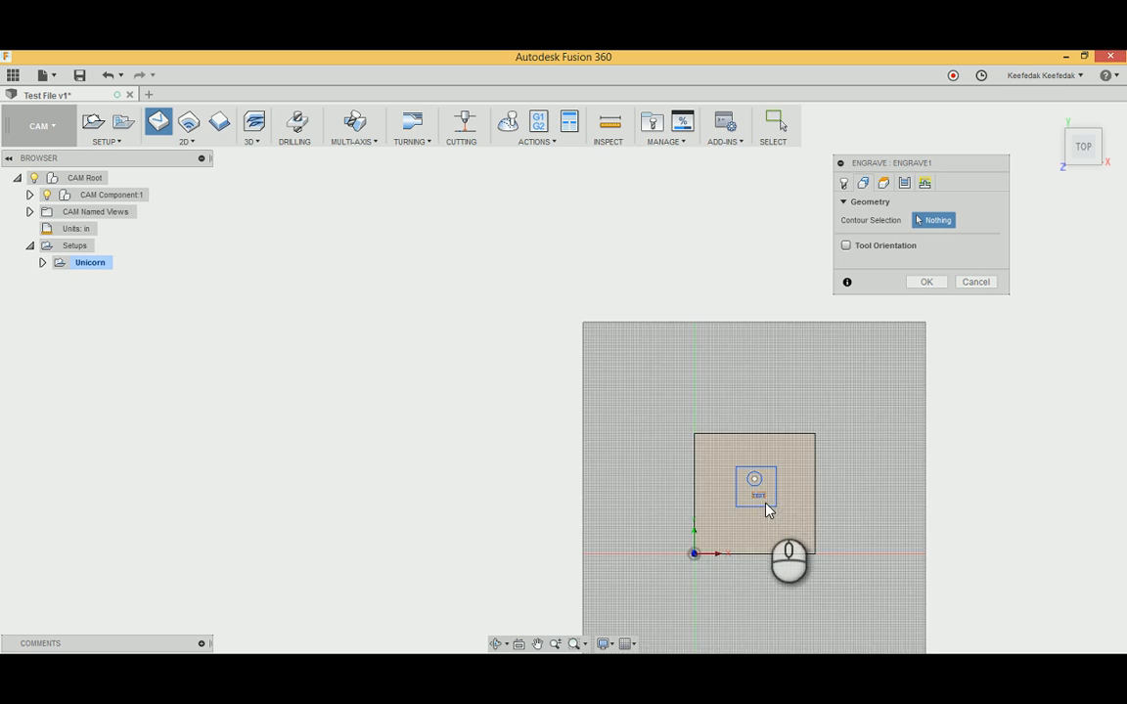
scroll(765, 507, "down", 4)
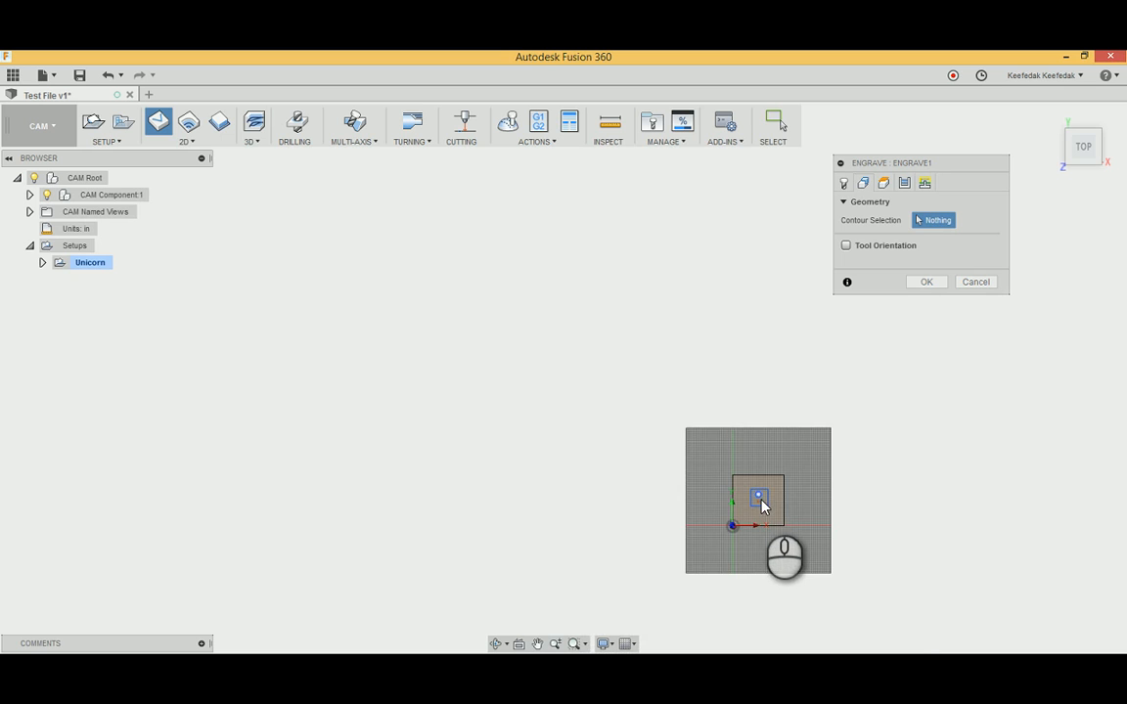
scroll(761, 499, "up", 10)
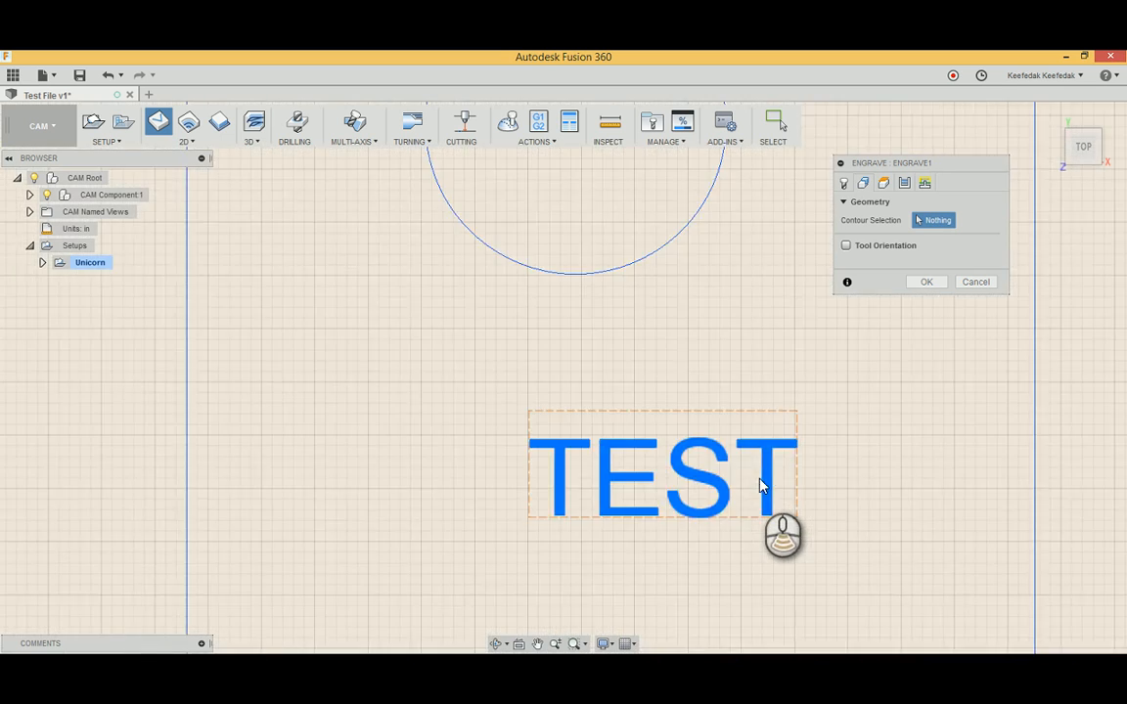
scroll(765, 481, "down", 5)
scroll(584, 415, "up", 10)
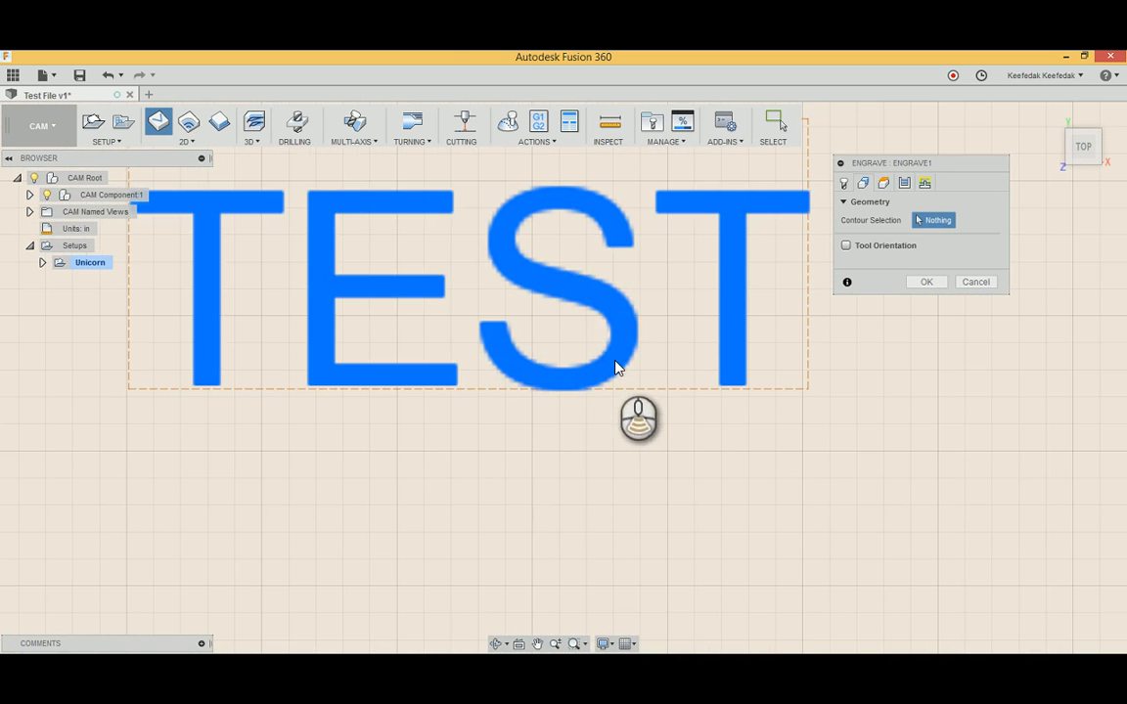
Step: Select the TEST text as the engraving contour, review the height, pass and linking settings unchanged, and generate the Engrave toolpath
left_click(526, 256)
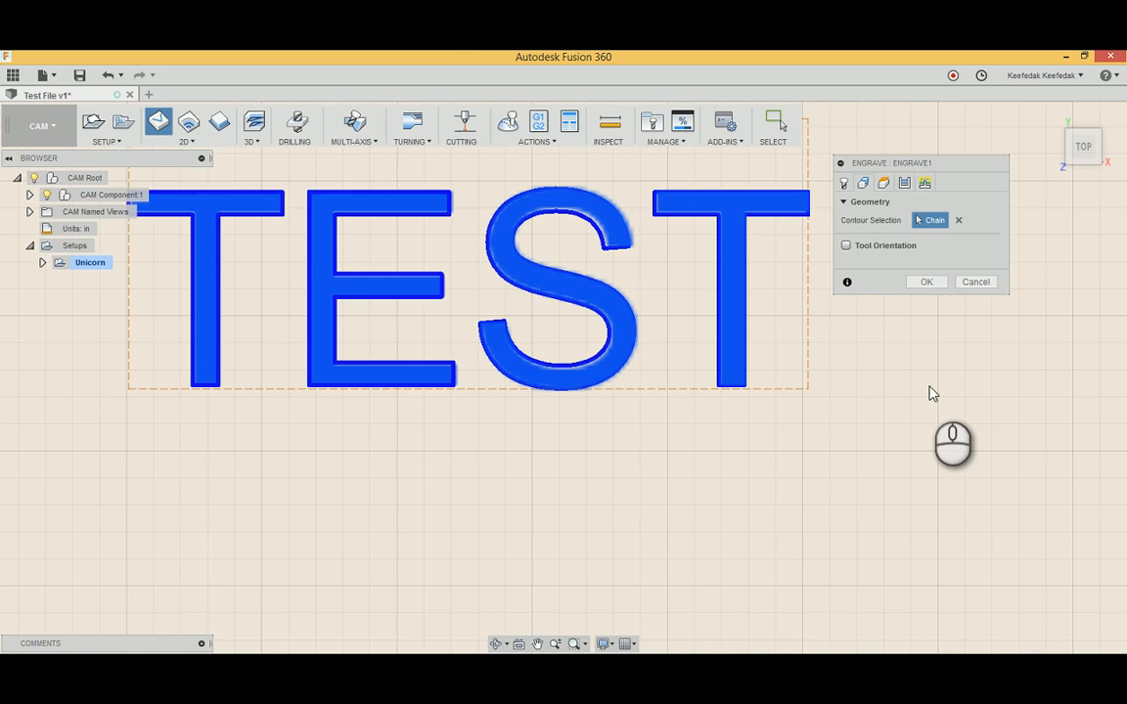
left_click(884, 183)
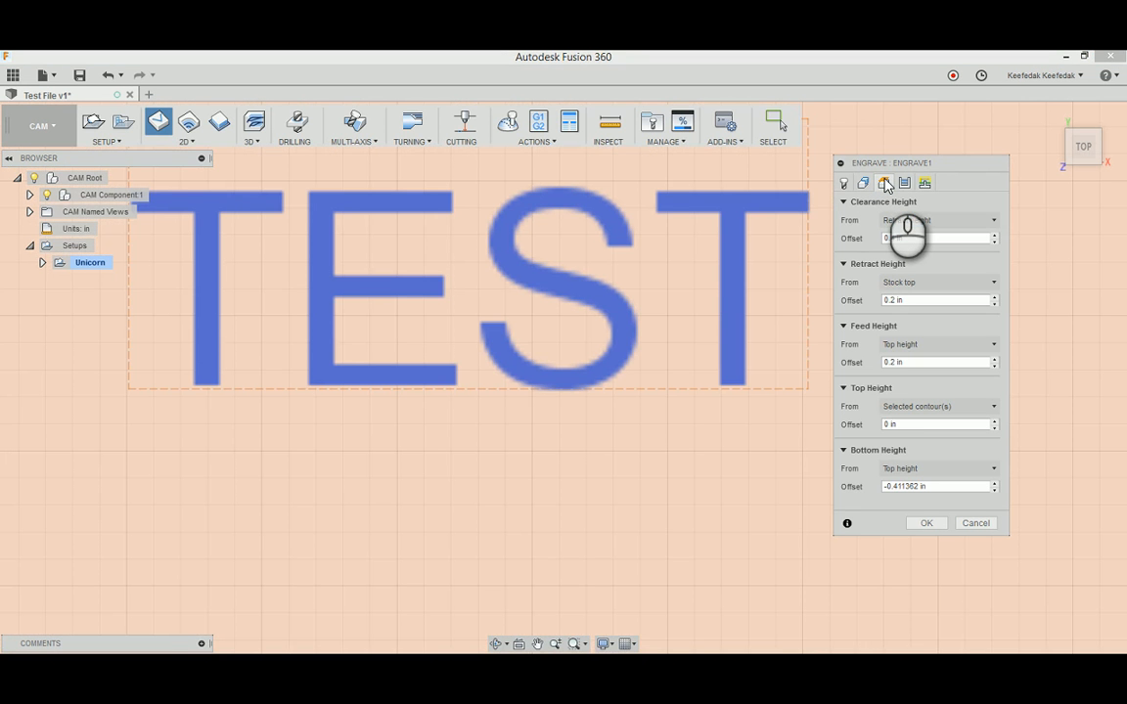
left_click(904, 184)
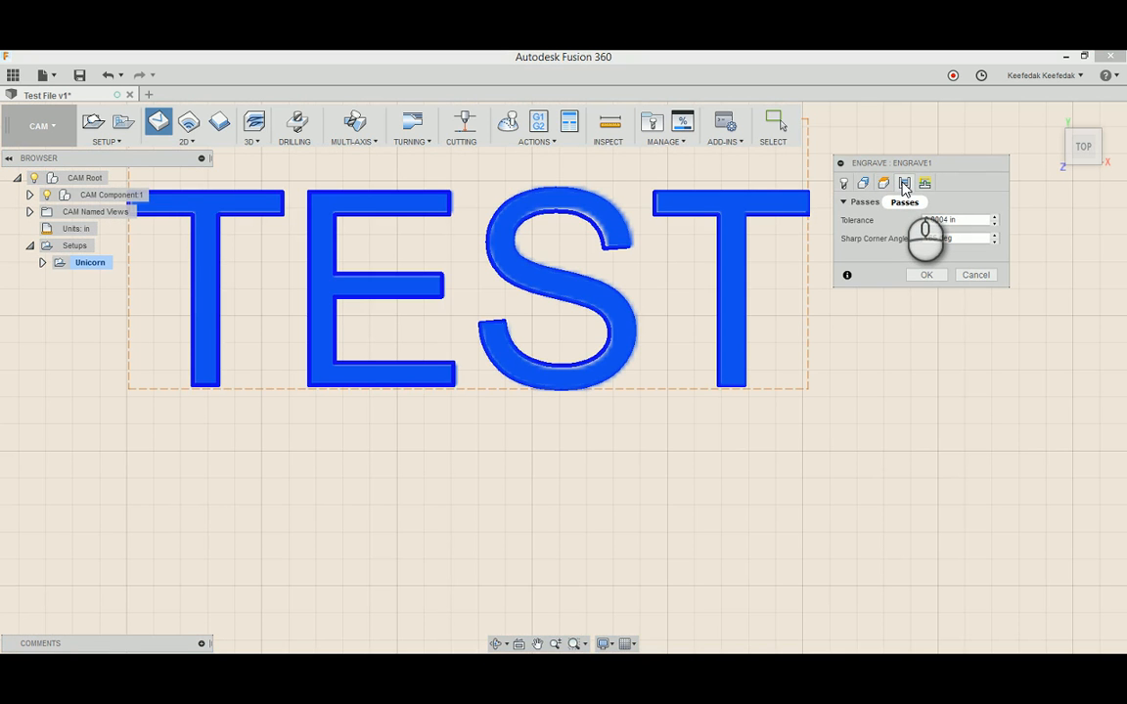
left_click(925, 183)
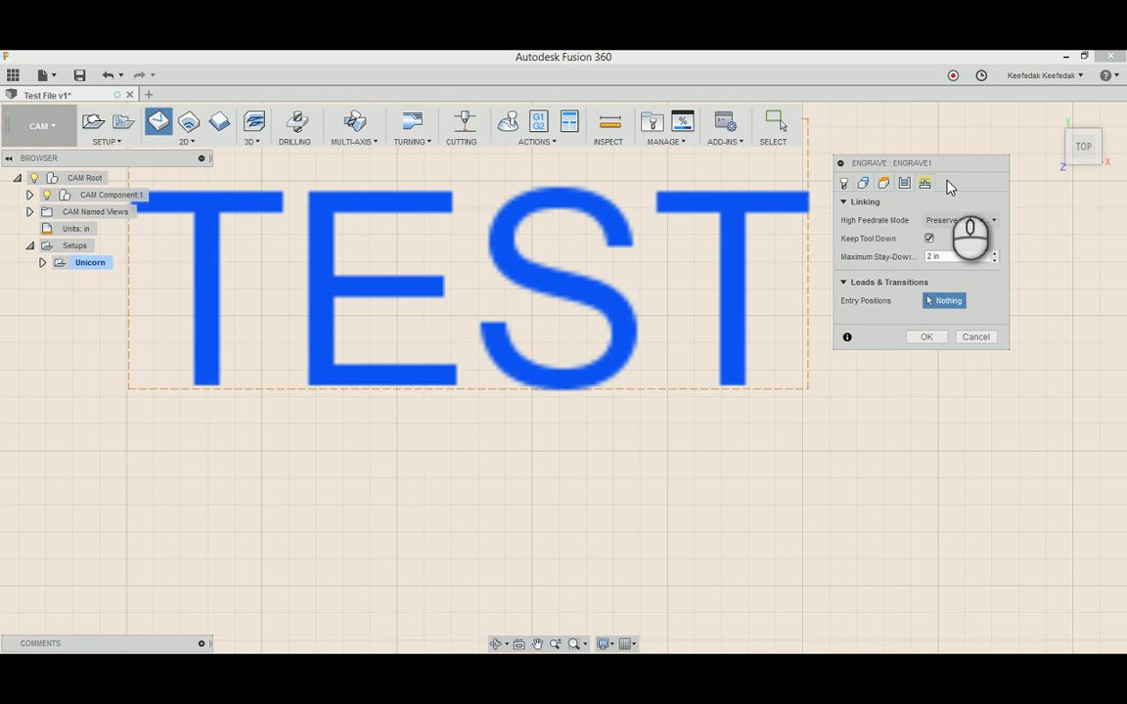
left_click(929, 337)
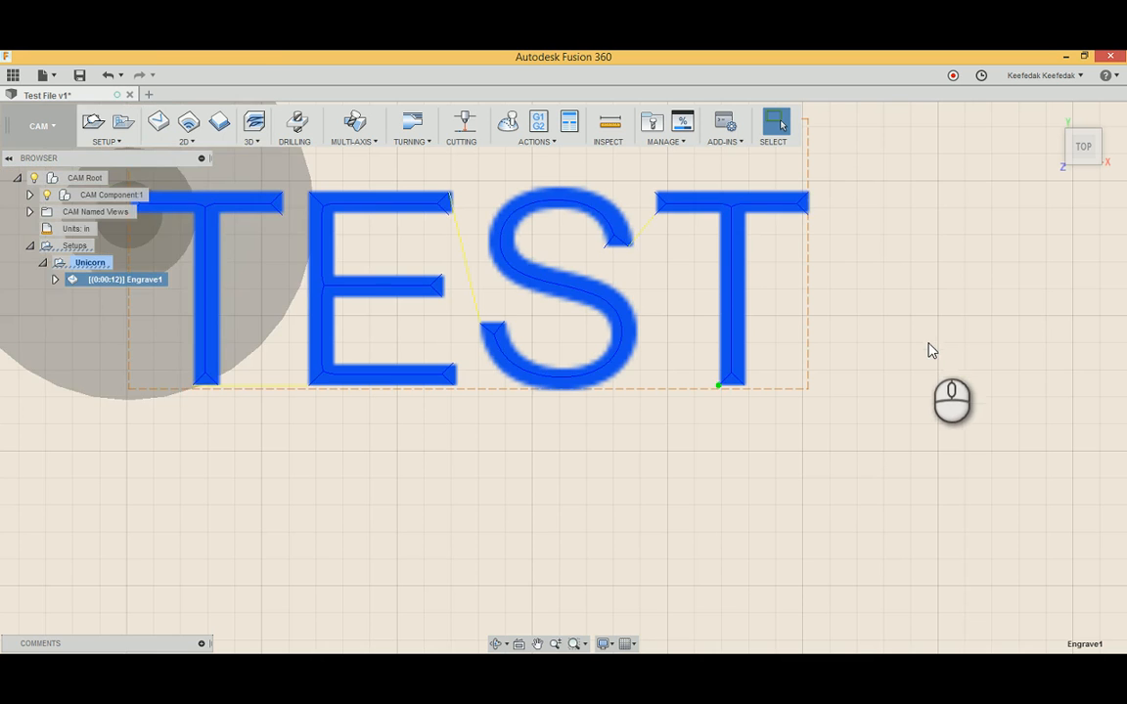
Step: Examine the generated engraving toolpath around the TEST letters up close from a tilted front view
scroll(919, 450, "down", 3)
scroll(914, 460, "up", 1)
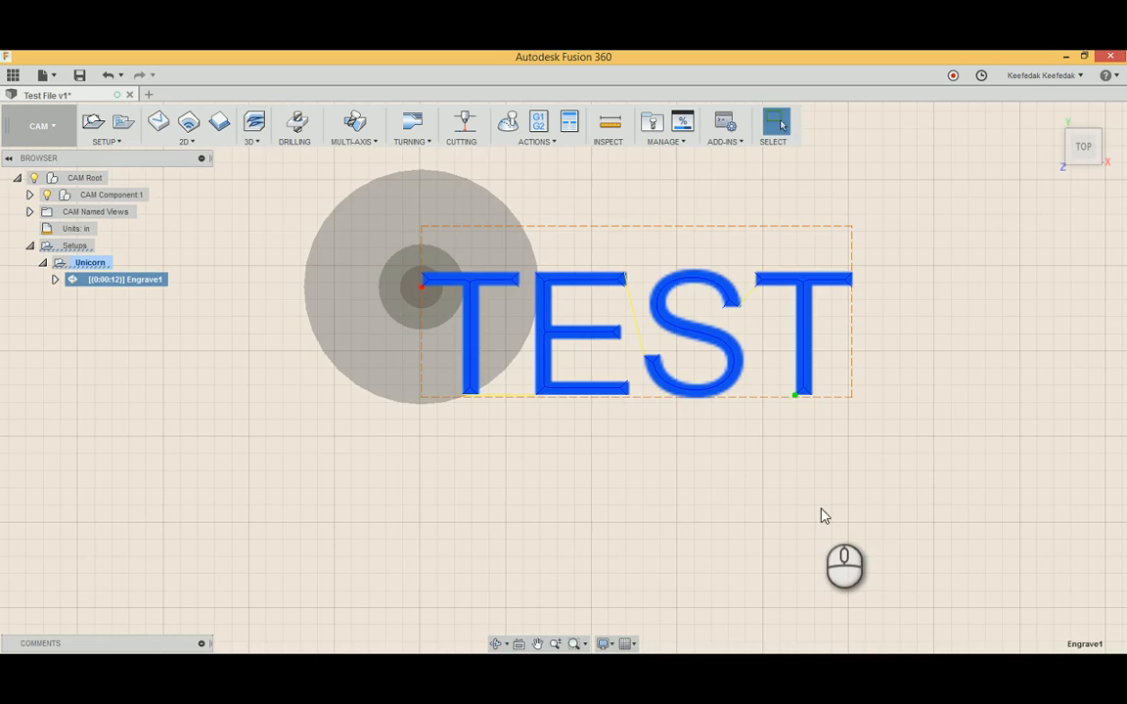
middle_click_drag(822, 515, 820, 447, "shift")
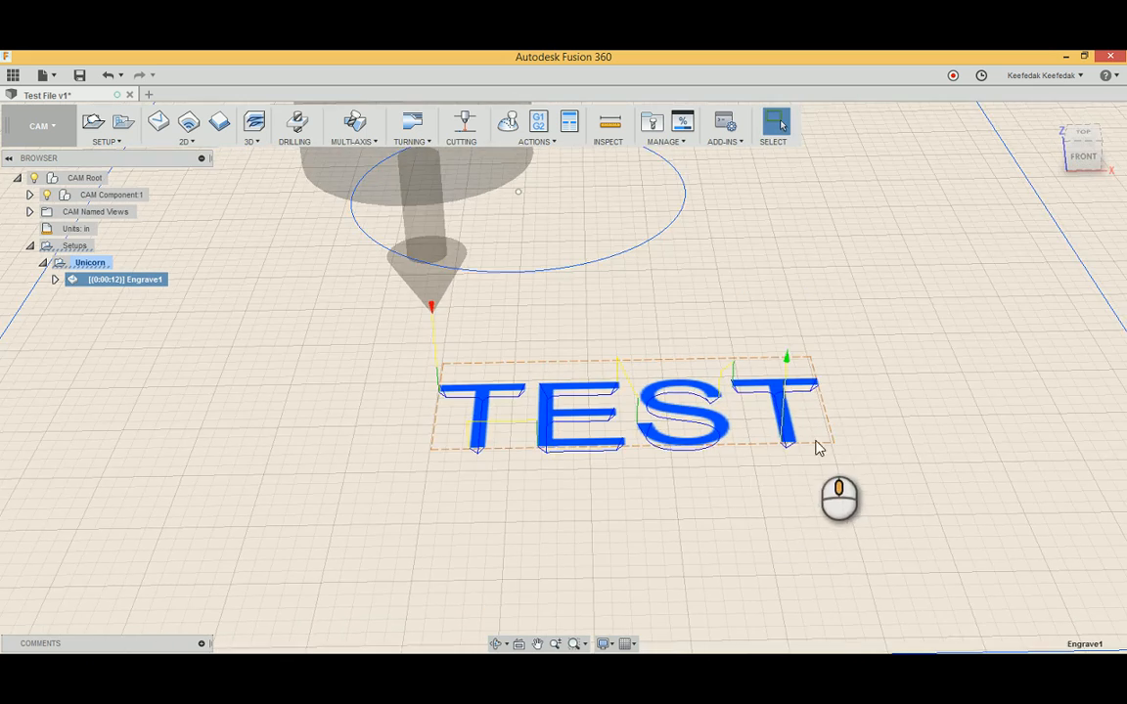
scroll(718, 461, "up", 4)
middle_click_drag(618, 500, 659, 453)
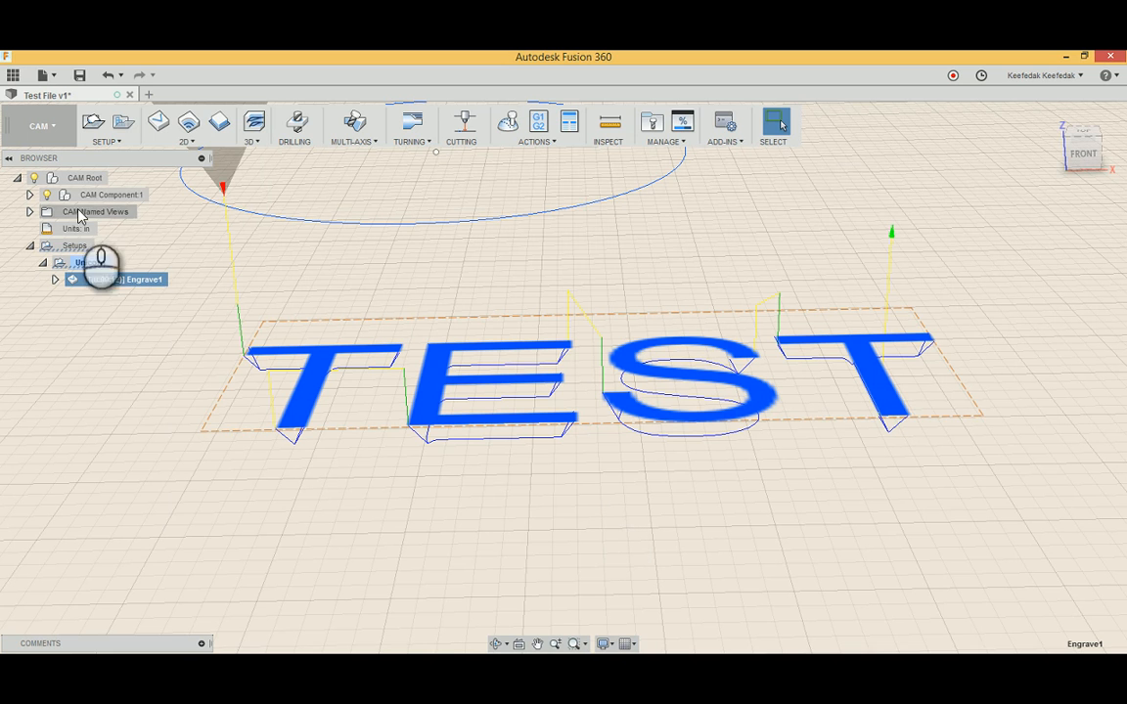
Step: Delete the Engrave1 operation from the Unicorn setup
right_click(114, 281)
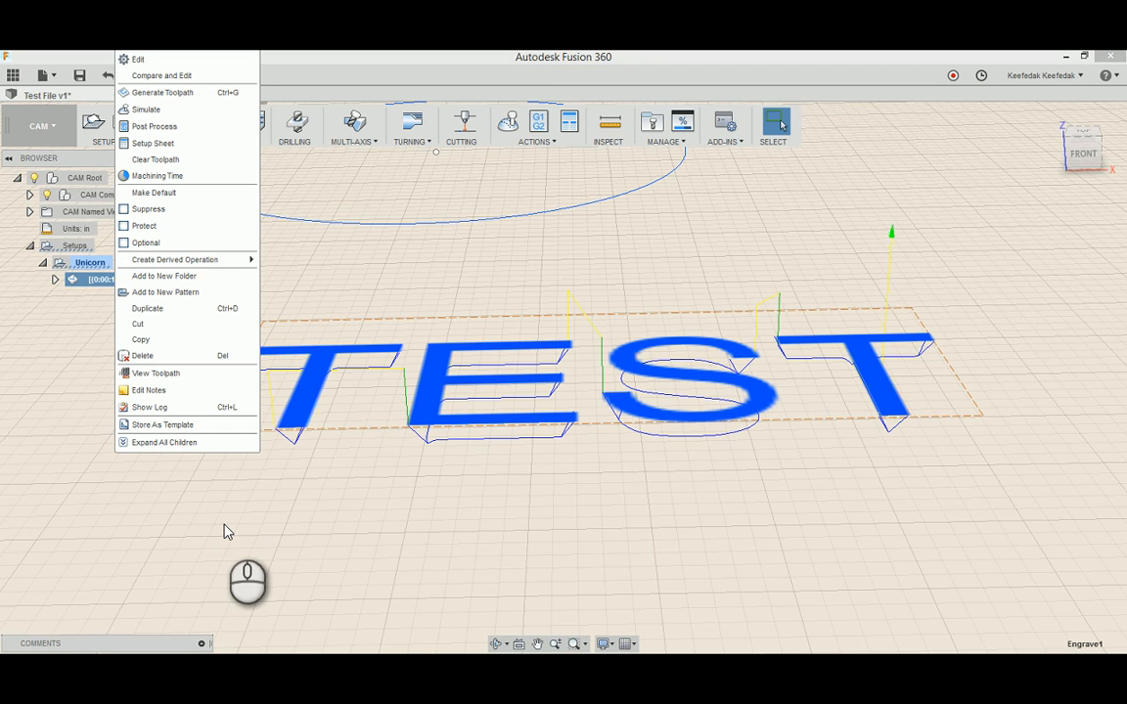
left_click(151, 356)
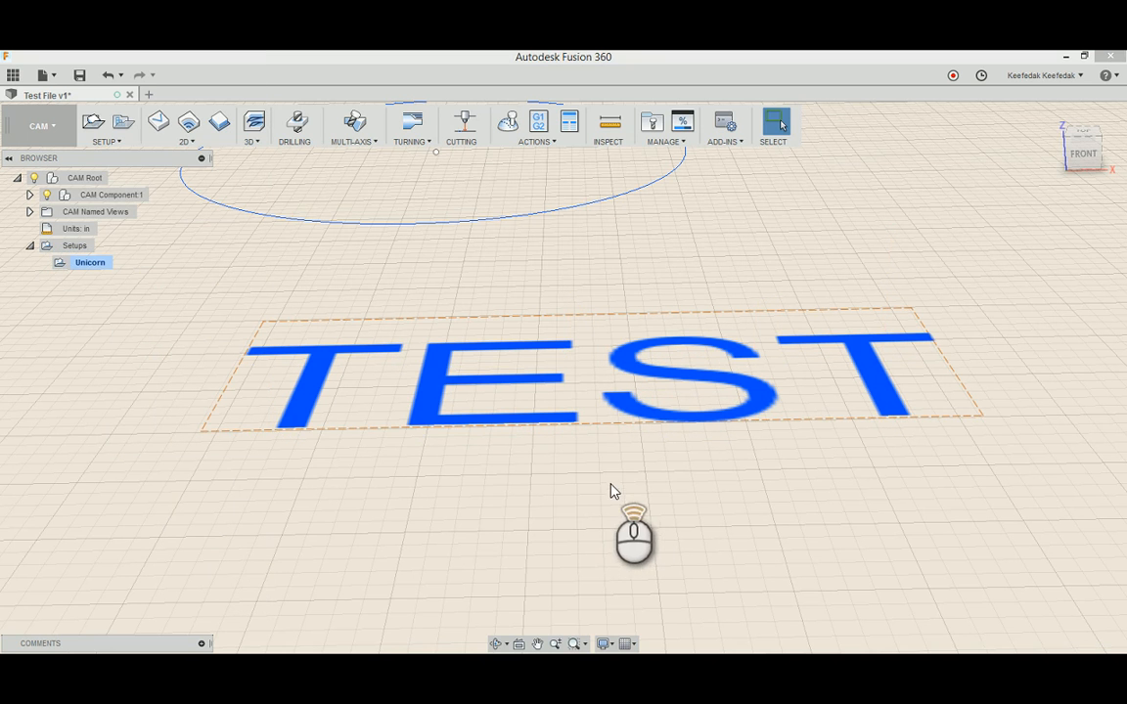
scroll(622, 487, "down", 4)
scroll(618, 499, "down", 3)
middle_click_drag(855, 378, 857, 360, "shift")
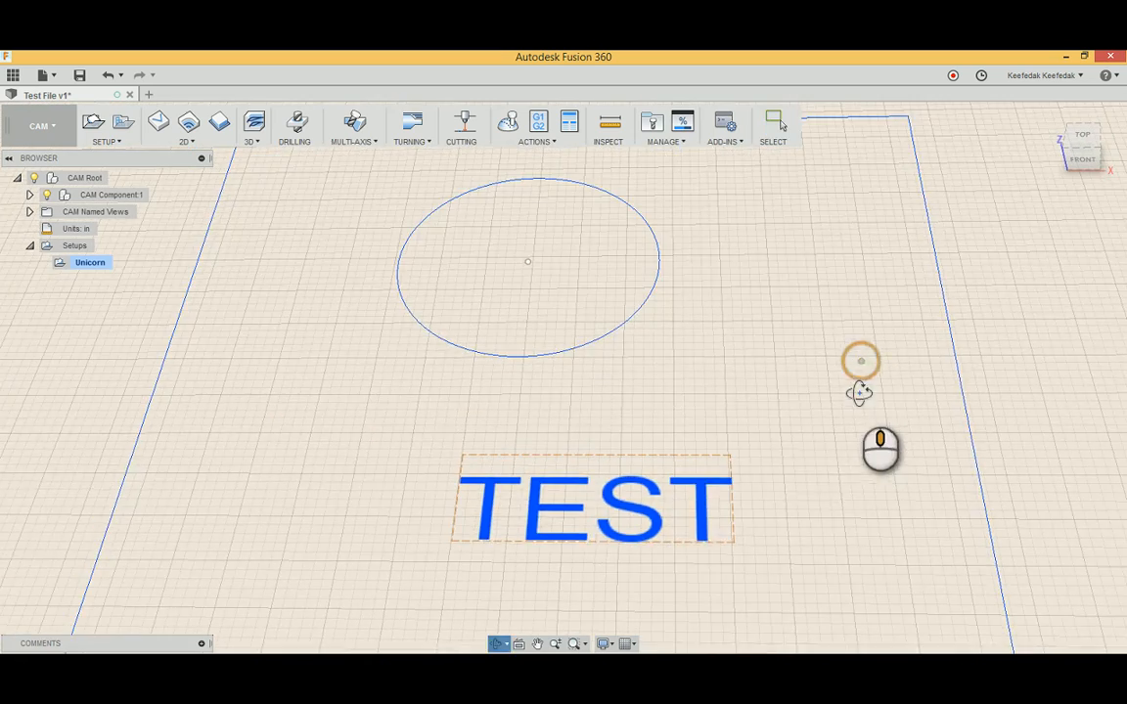
middle_click_drag(817, 450, 671, 395)
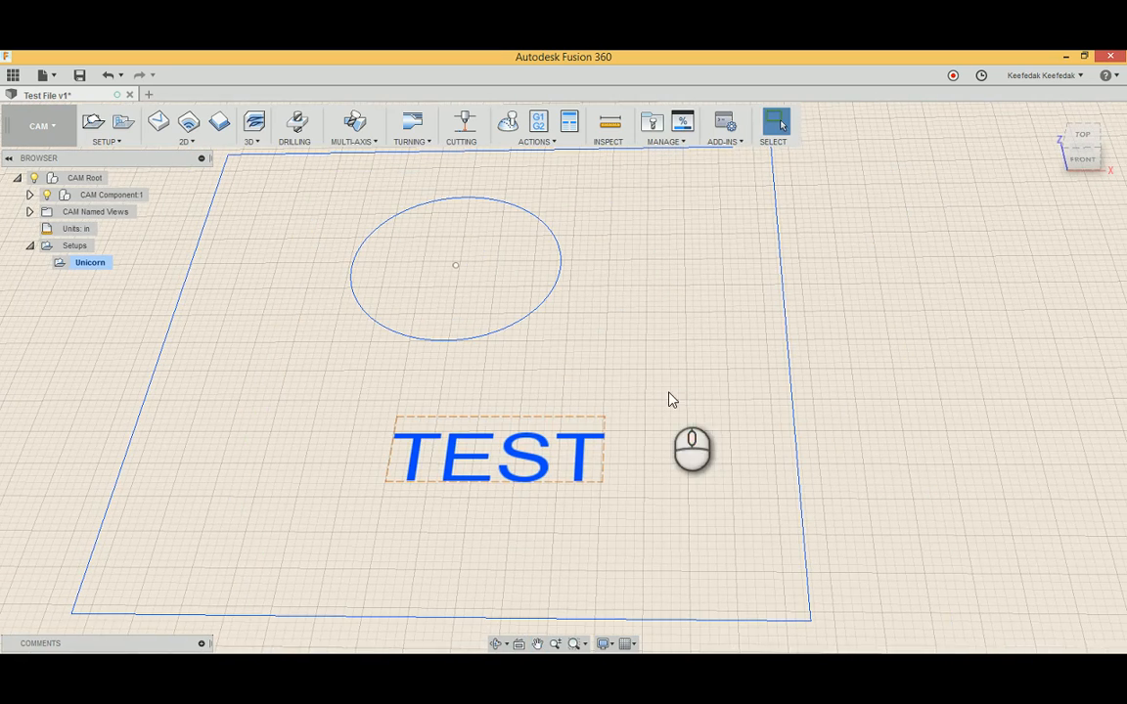
Step: Create a new Engrave operation in the Unicorn setup using tool 10, the 1/2-inch 60 deg V-bit Softwood spot drill from DMS Tools
left_click(81, 265)
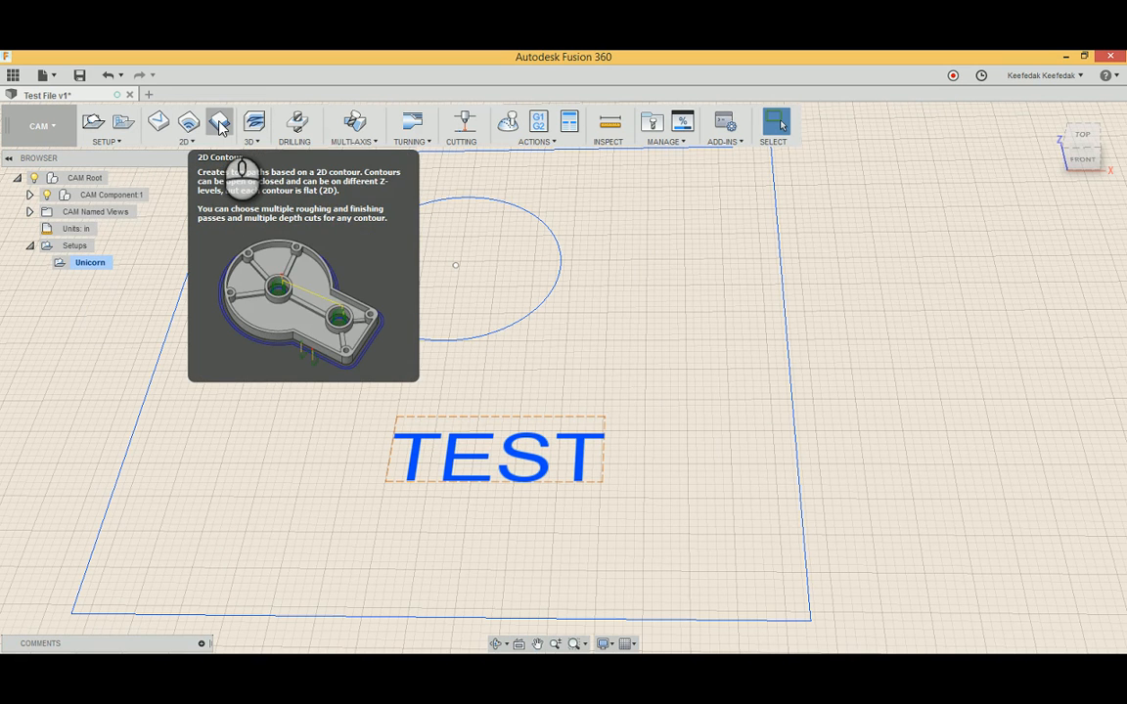
left_click(161, 125)
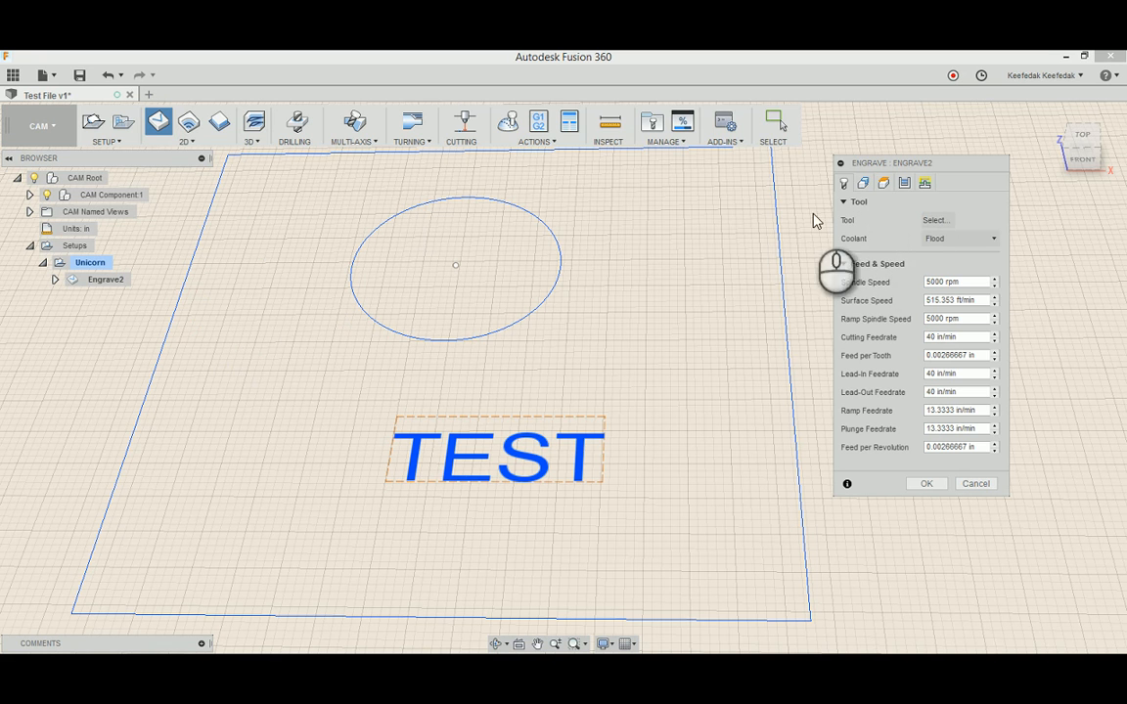
left_click(935, 220)
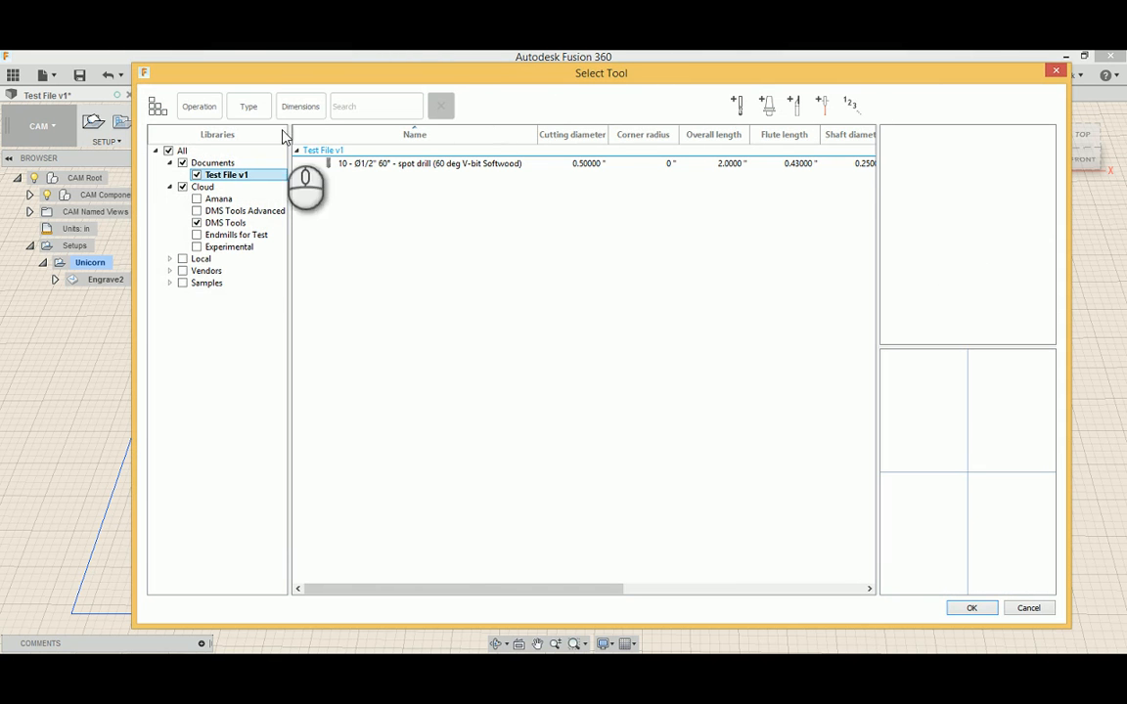
left_click(225, 223)
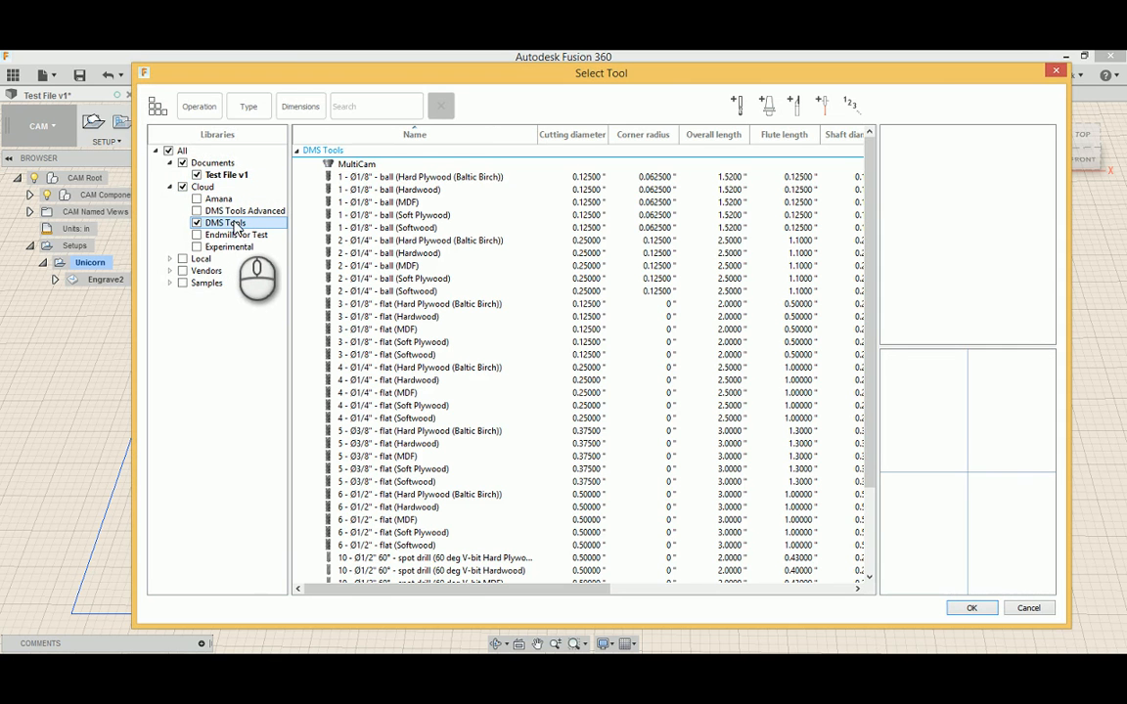
scroll(475, 450, "down", 3)
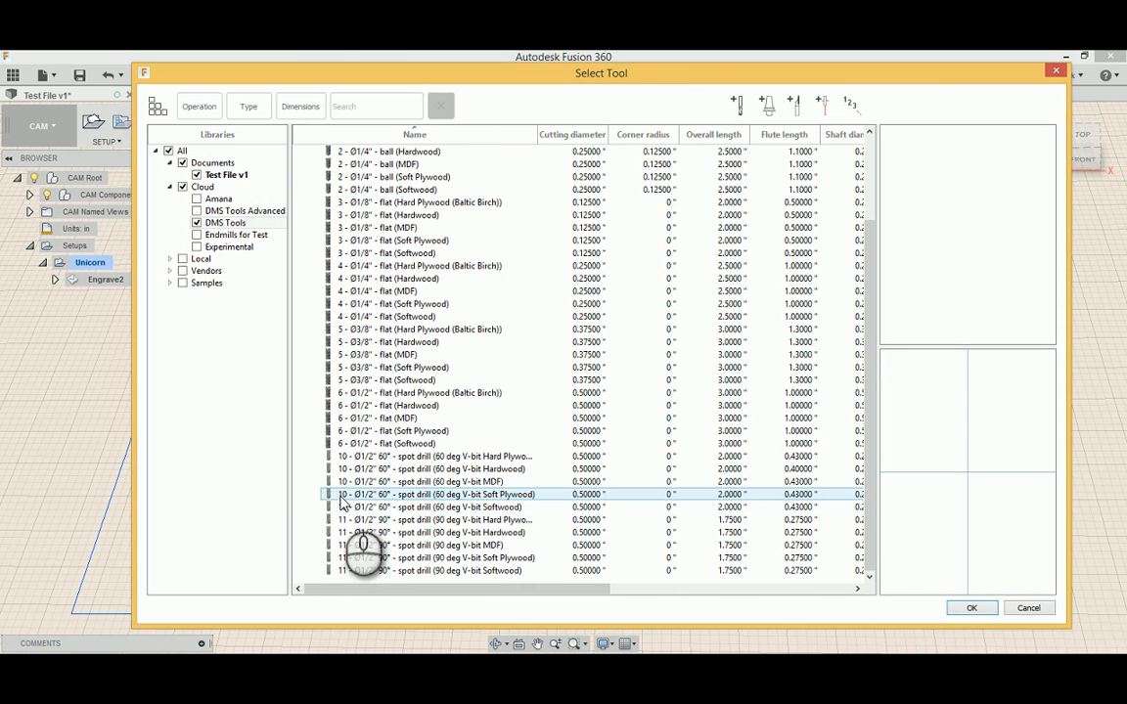
left_click(495, 508)
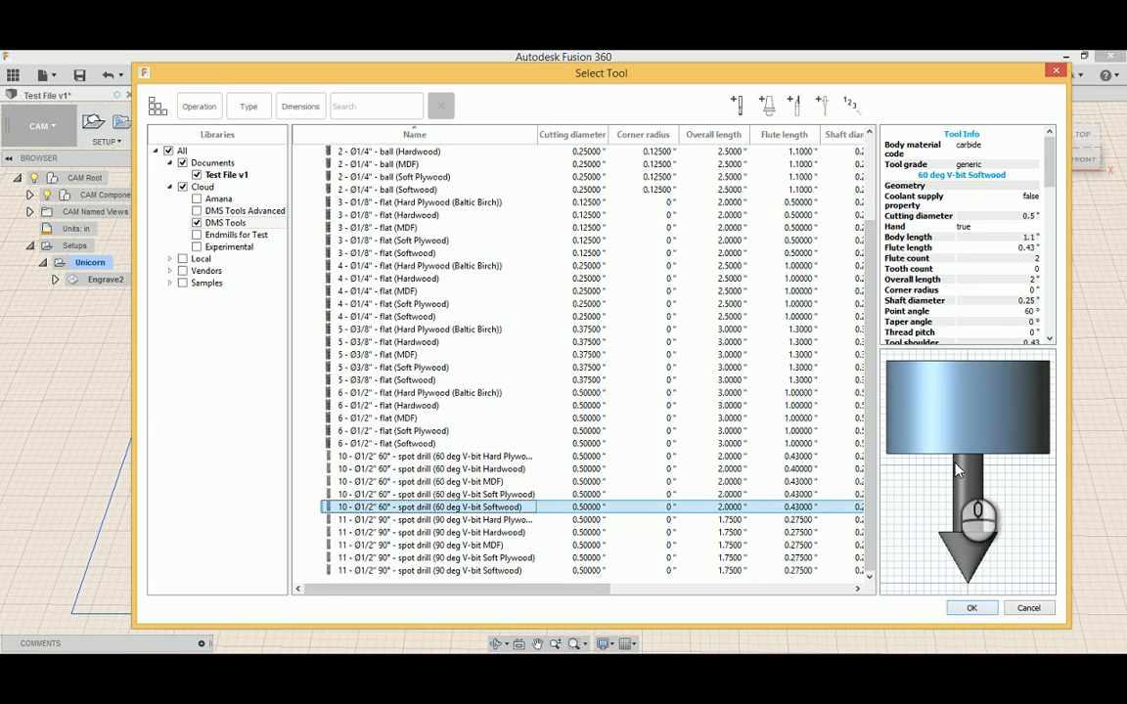
left_click(973, 609)
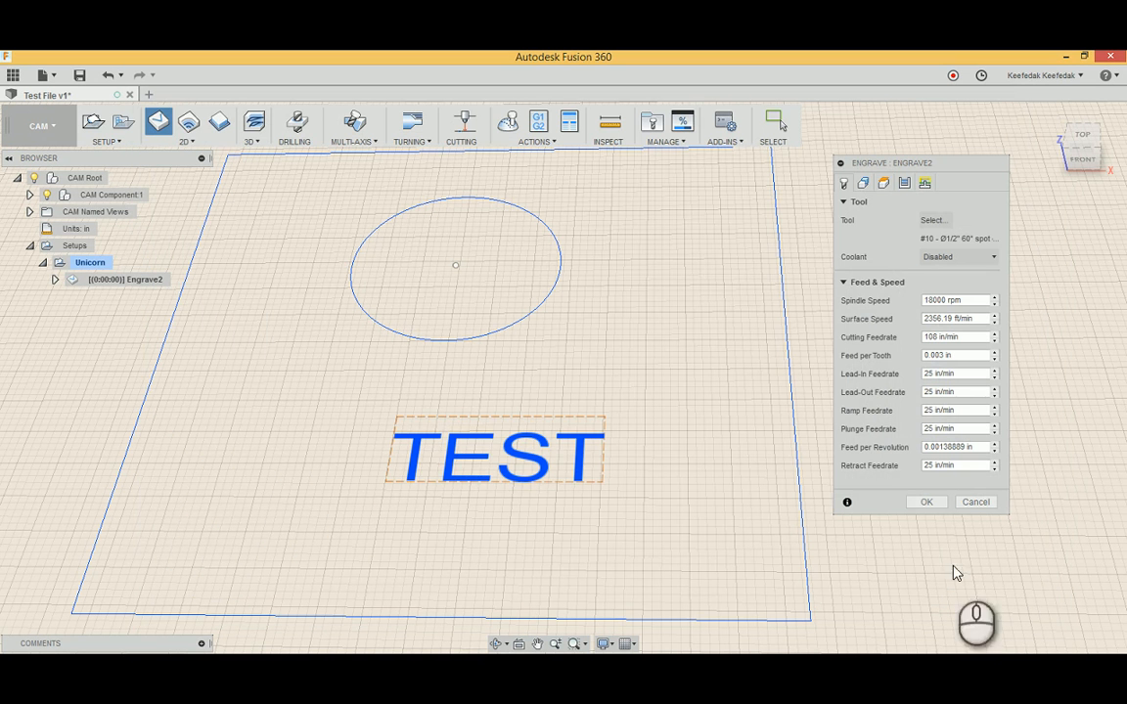
Step: Select the outlines of the TEST text as the contours for the engraving operation
mouse_move(883, 169)
left_mouse_down()
mouse_move(919, 181)
mouse_move(905, 171)
left_mouse_up()
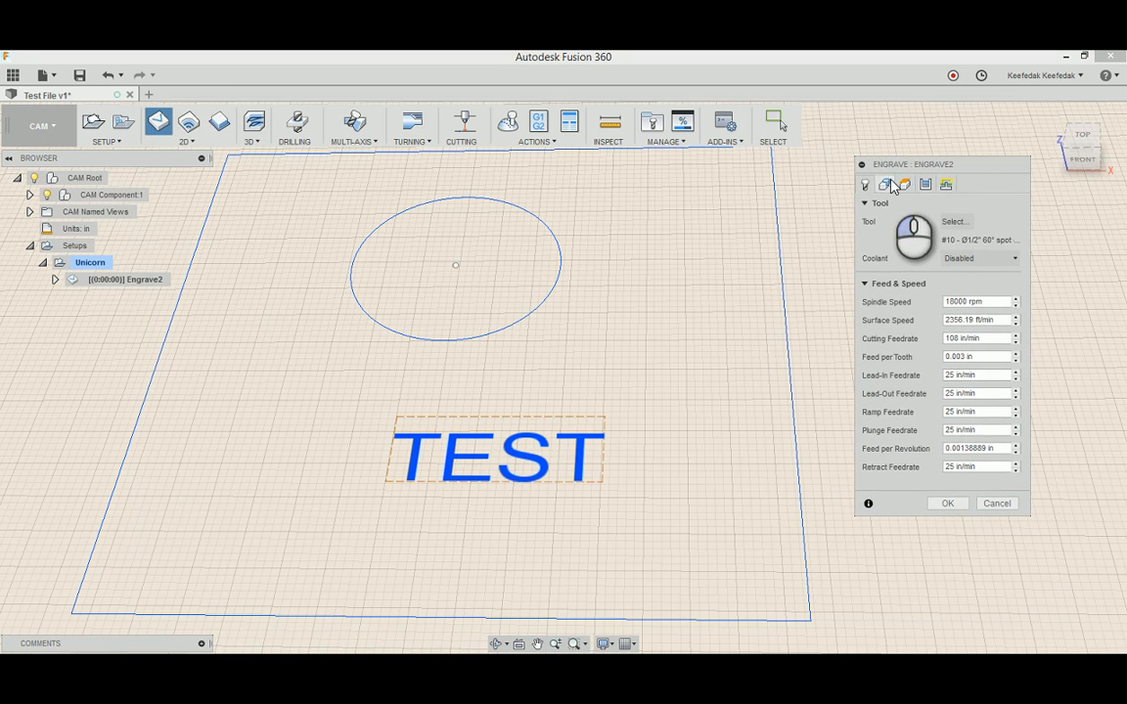
left_click(885, 186)
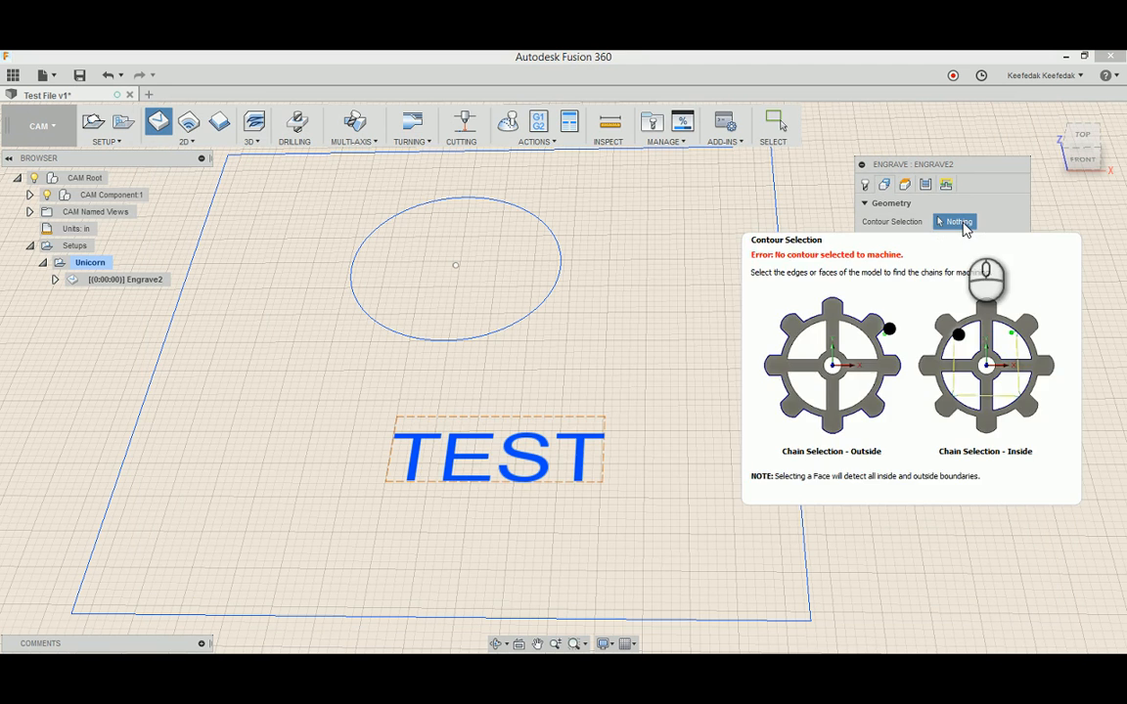
left_click(572, 477)
scroll(570, 468, "up", 5)
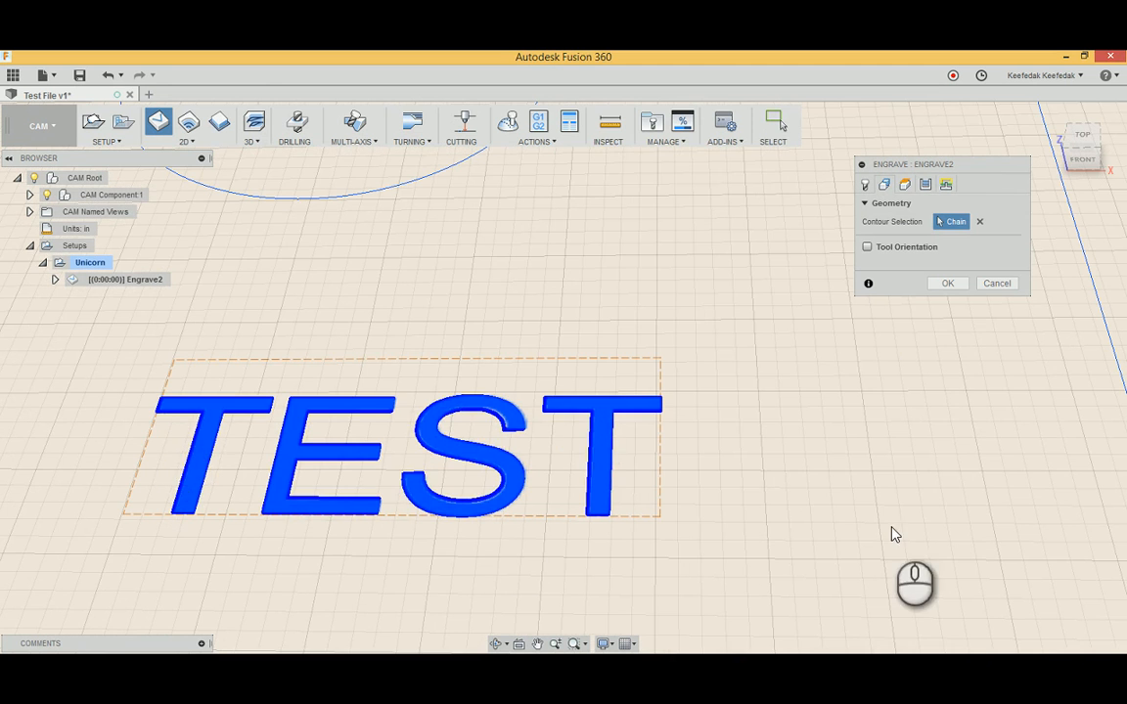
scroll(885, 523, "down", 2)
scroll(690, 455, "up", 3)
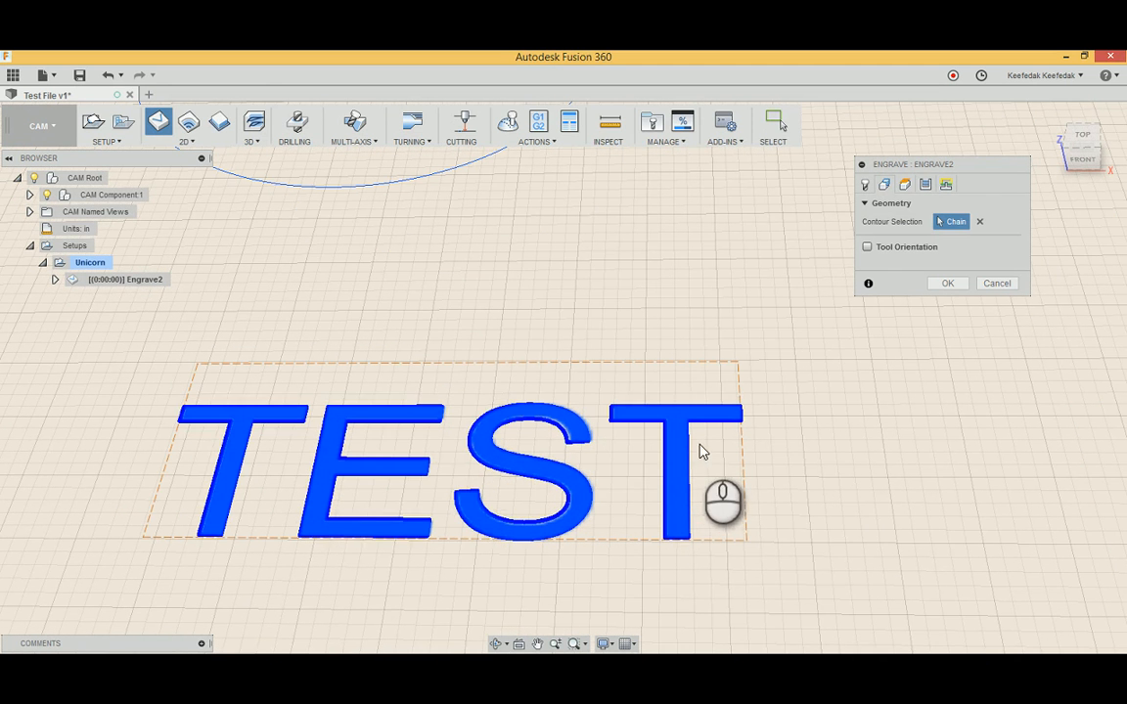
left_click(700, 451)
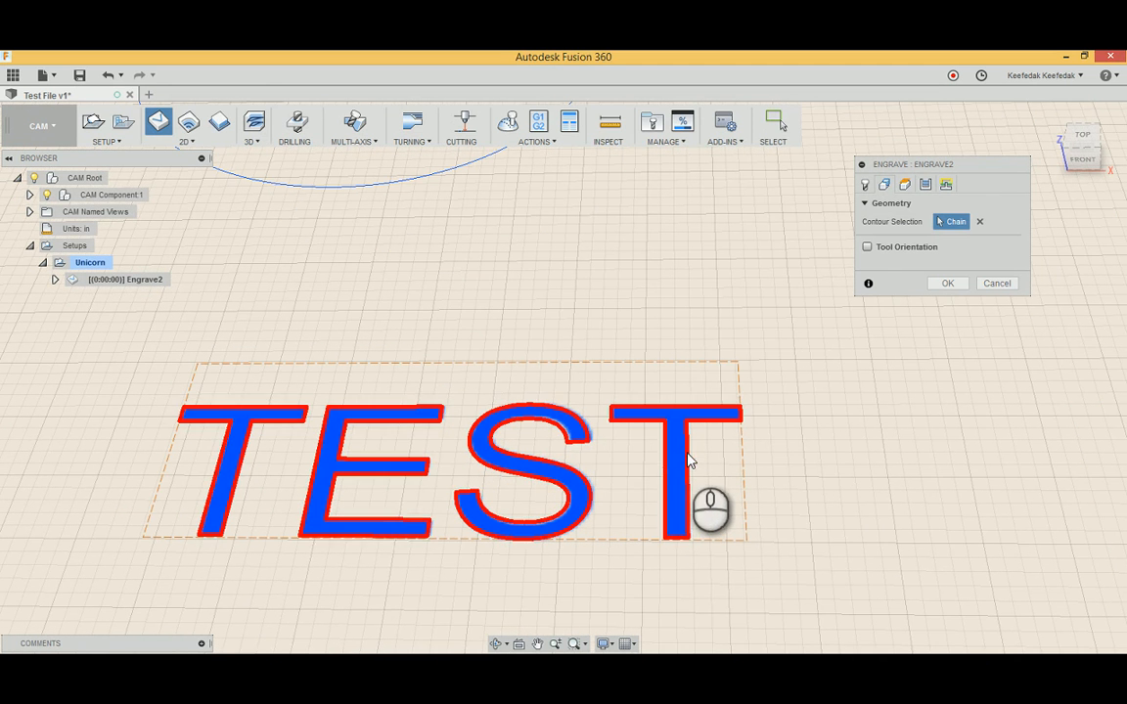
left_click(689, 460)
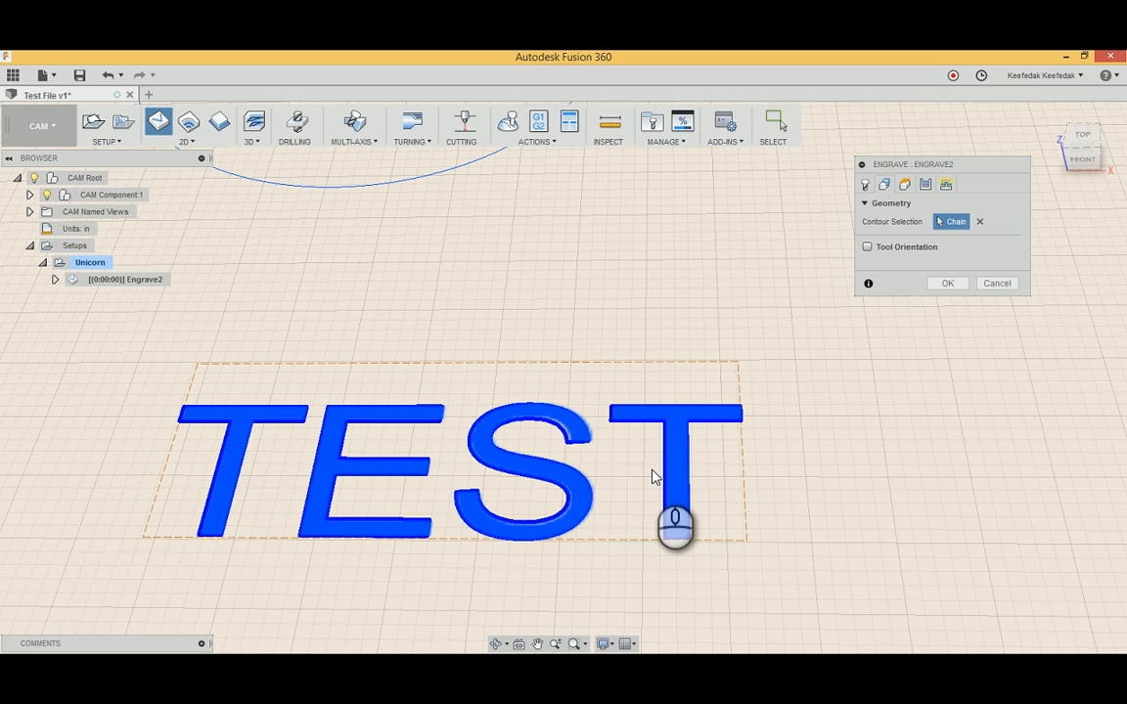
Step: Review the engraving's heights, passes and linking settings, then generate the toolpath and inspect it on the TEST text
left_click(905, 185)
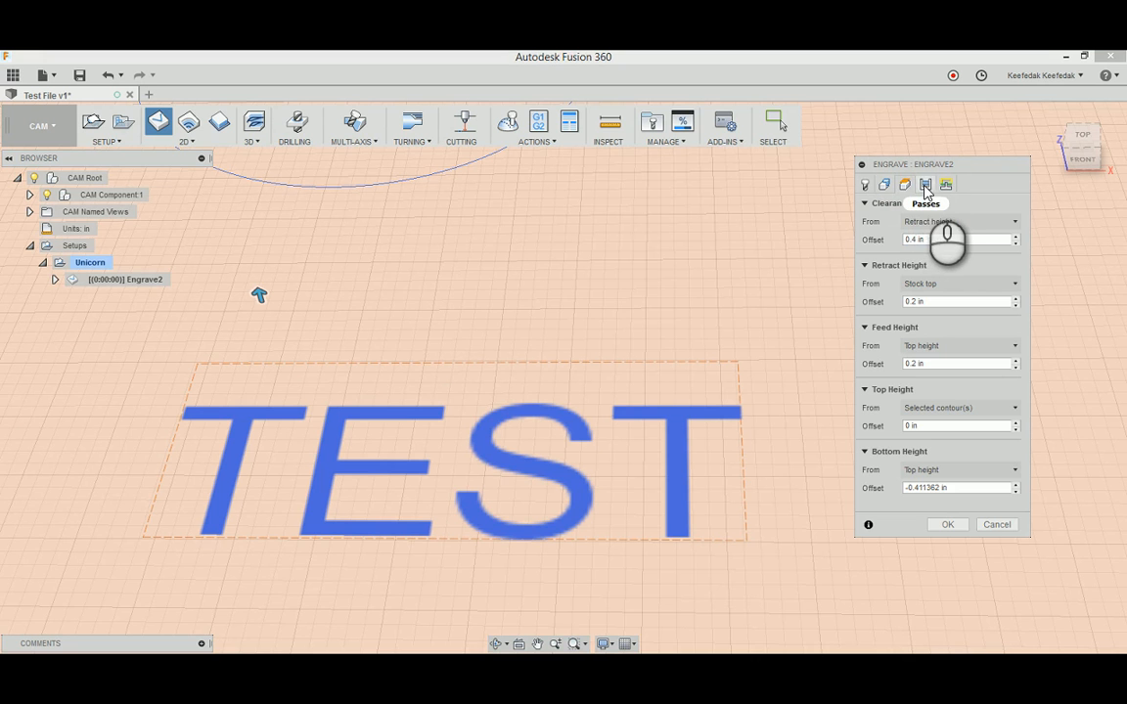
left_click(925, 185)
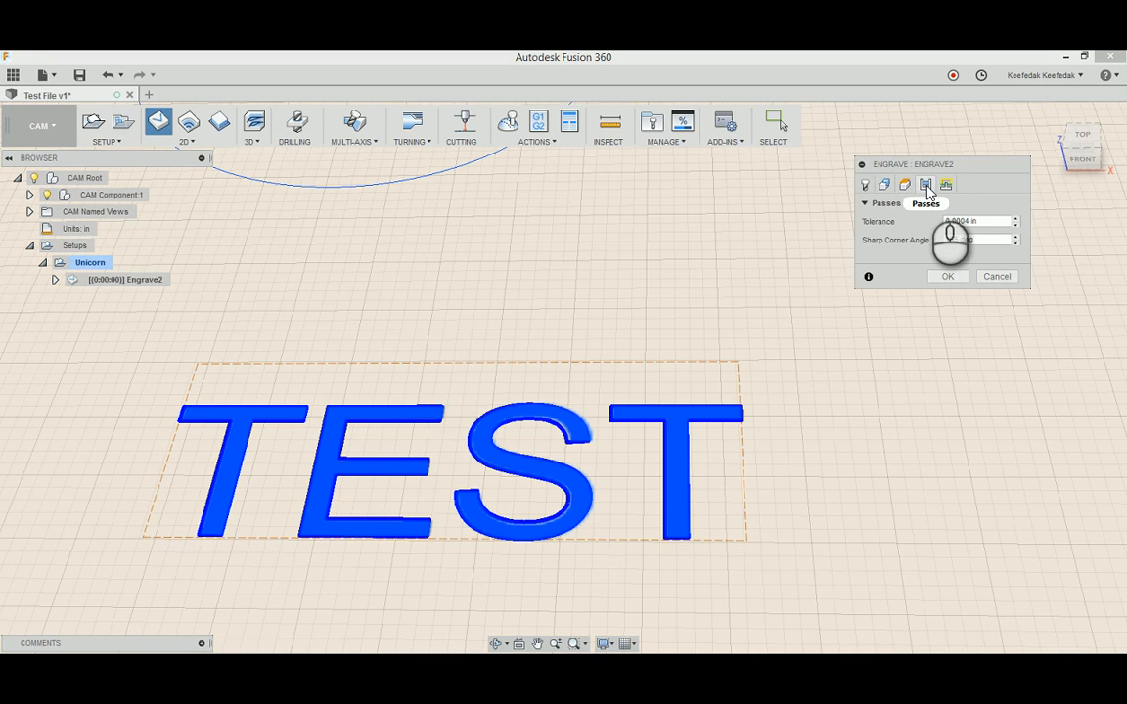
left_click(946, 185)
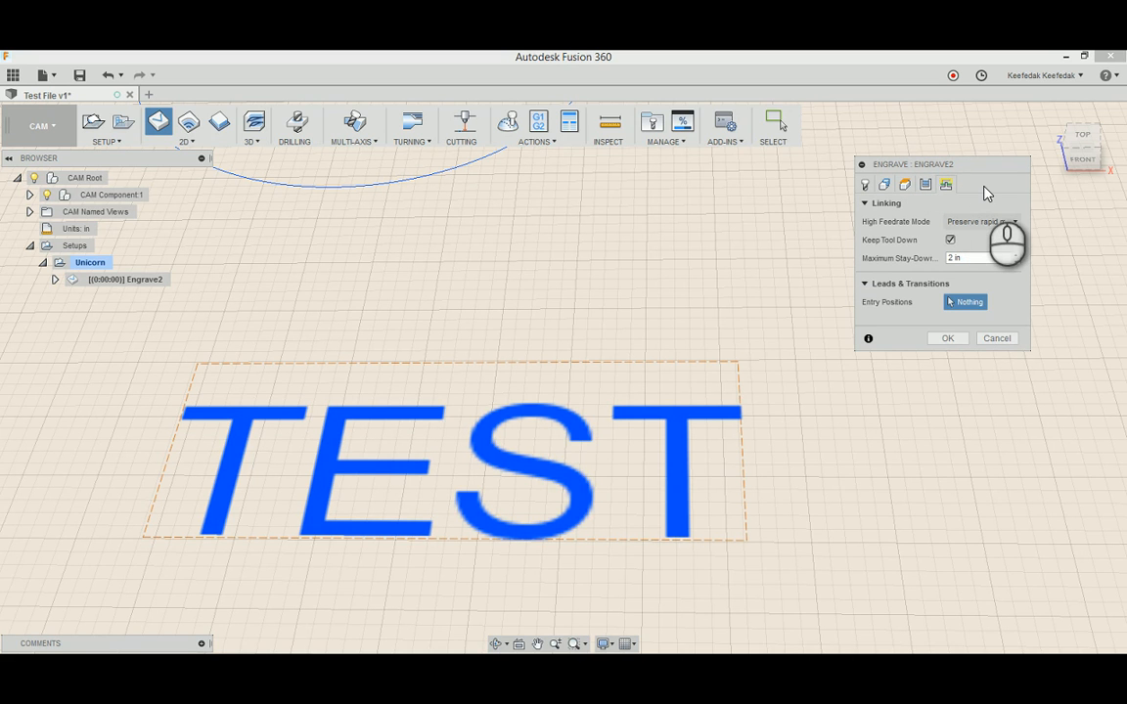
left_click(947, 339)
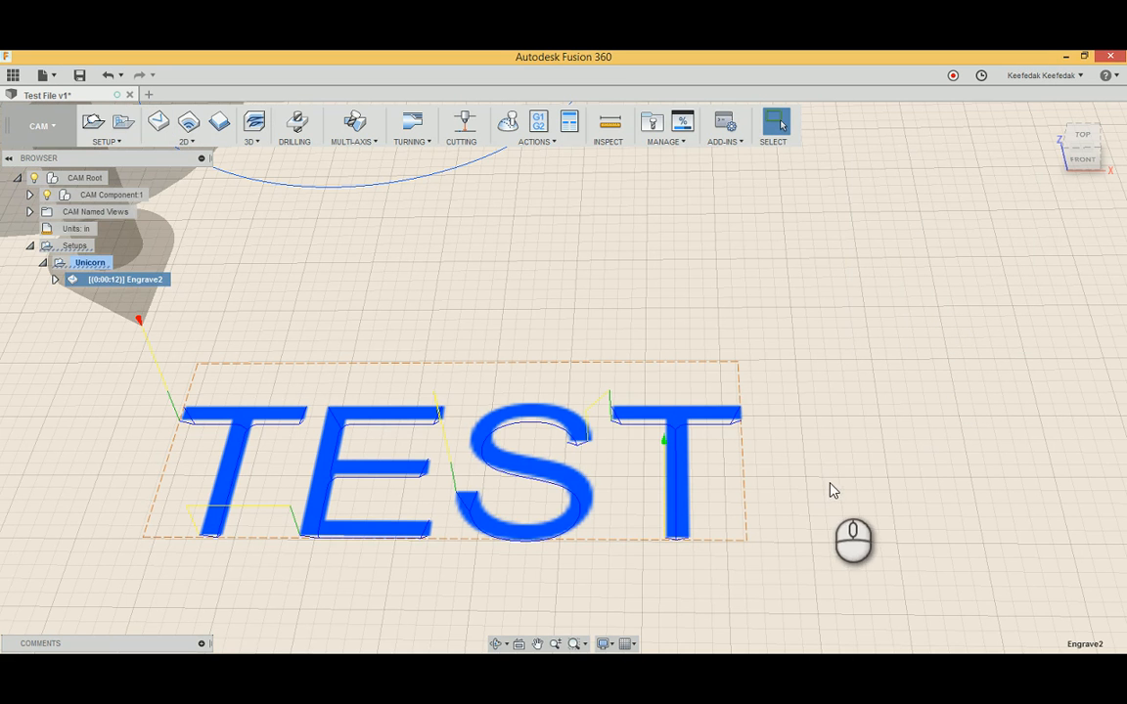
middle_click_drag(811, 520, 867, 477)
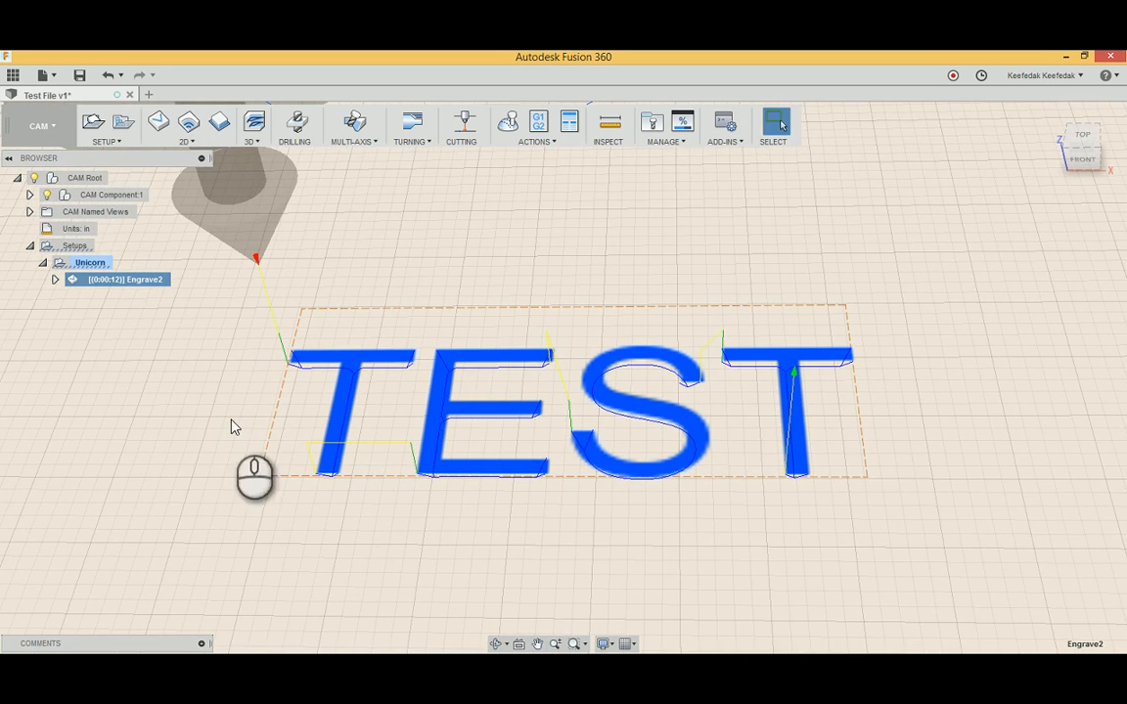
middle_click_drag(890, 554, 410, 329, "shift")
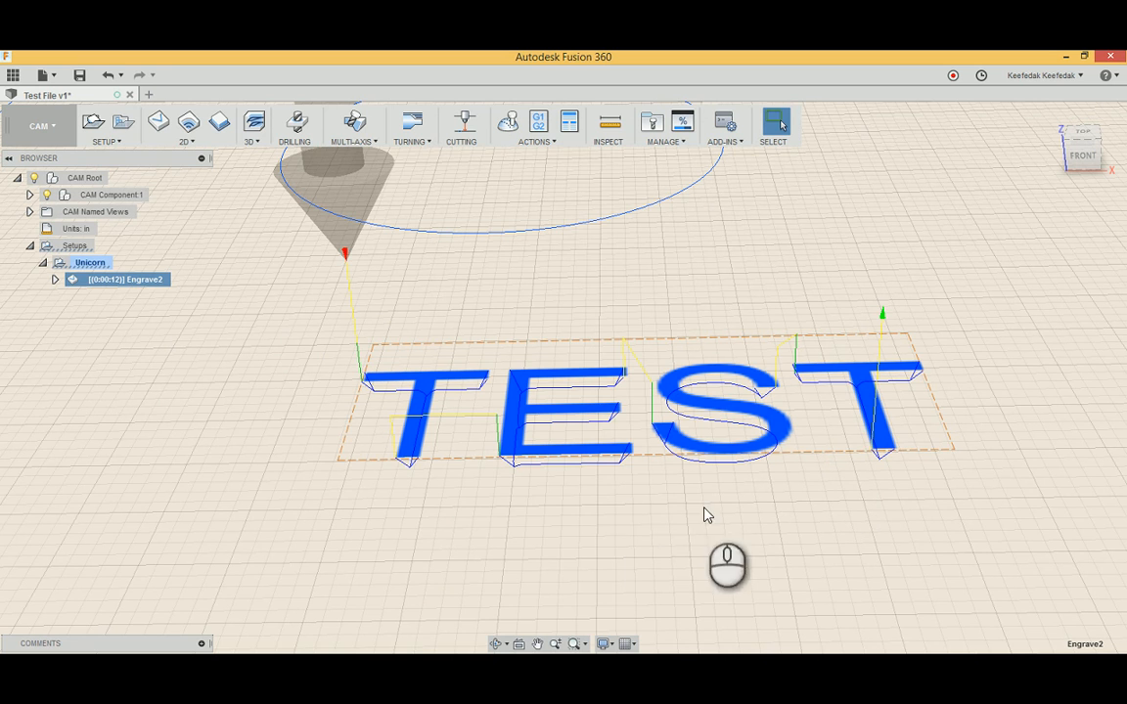
scroll(485, 502, "down", 4)
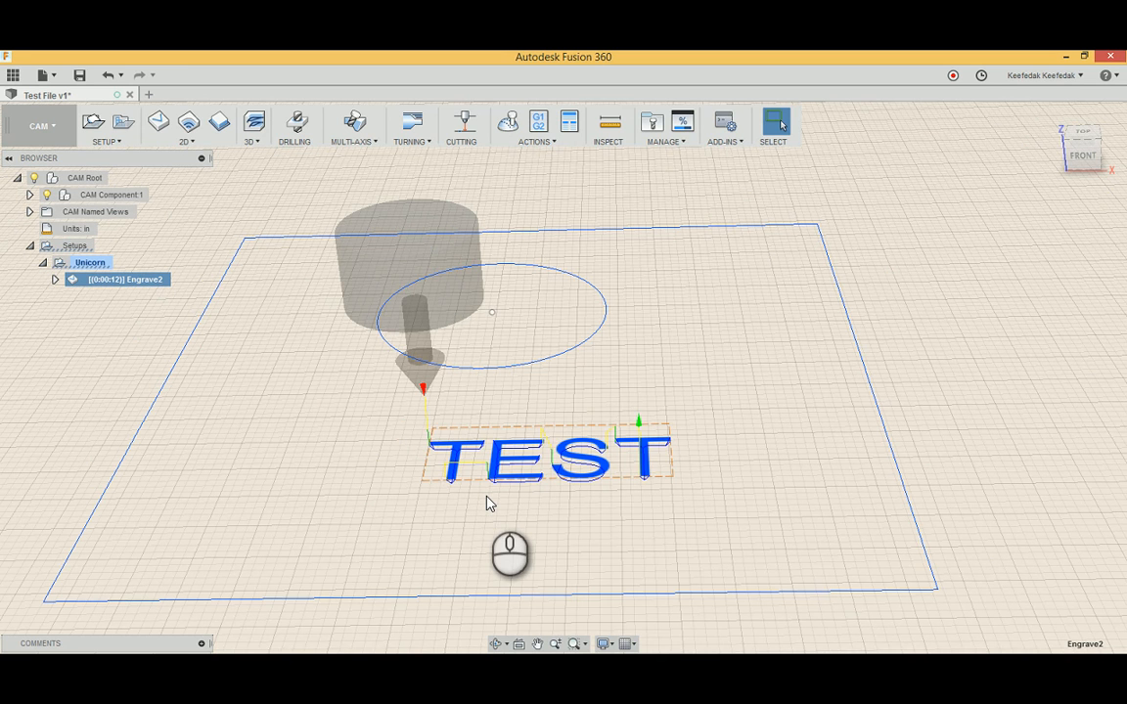
Step: Create a 2D Pocket operation in the Unicorn setup using tool 4, the 1/4-inch flat Softwood end mill from DMS Tools
left_click(189, 123)
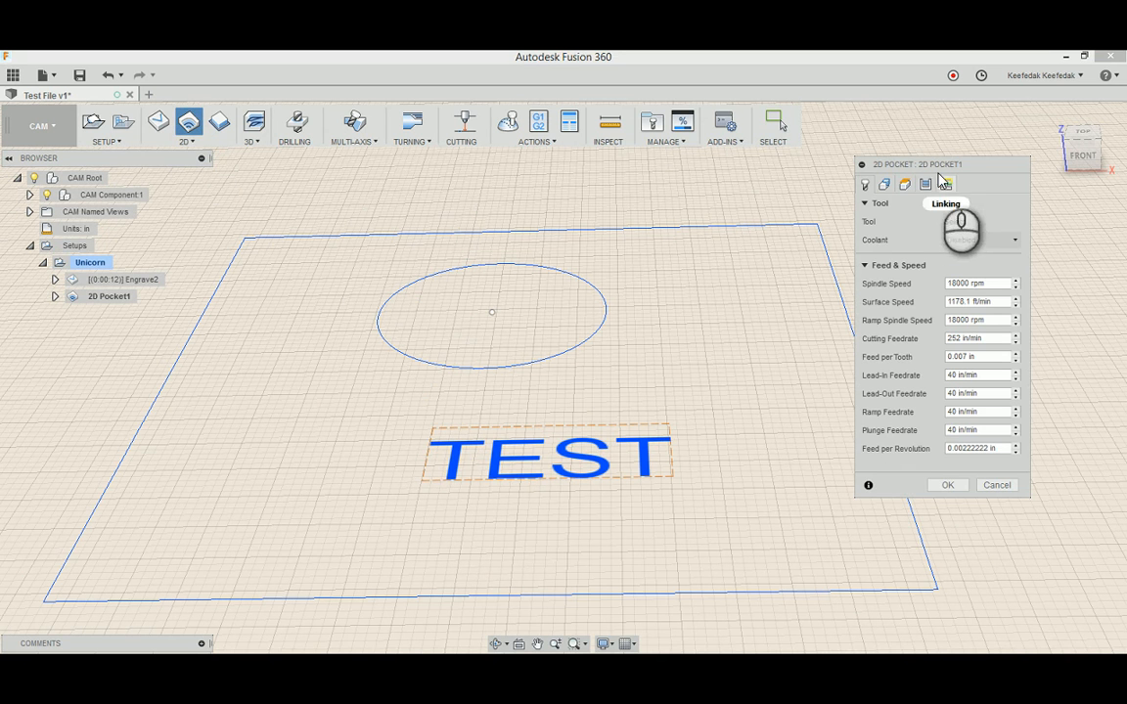
mouse_move(934, 167)
left_mouse_down()
mouse_move(831, 167)
mouse_move(943, 170)
mouse_move(914, 174)
mouse_move(924, 173)
left_mouse_up()
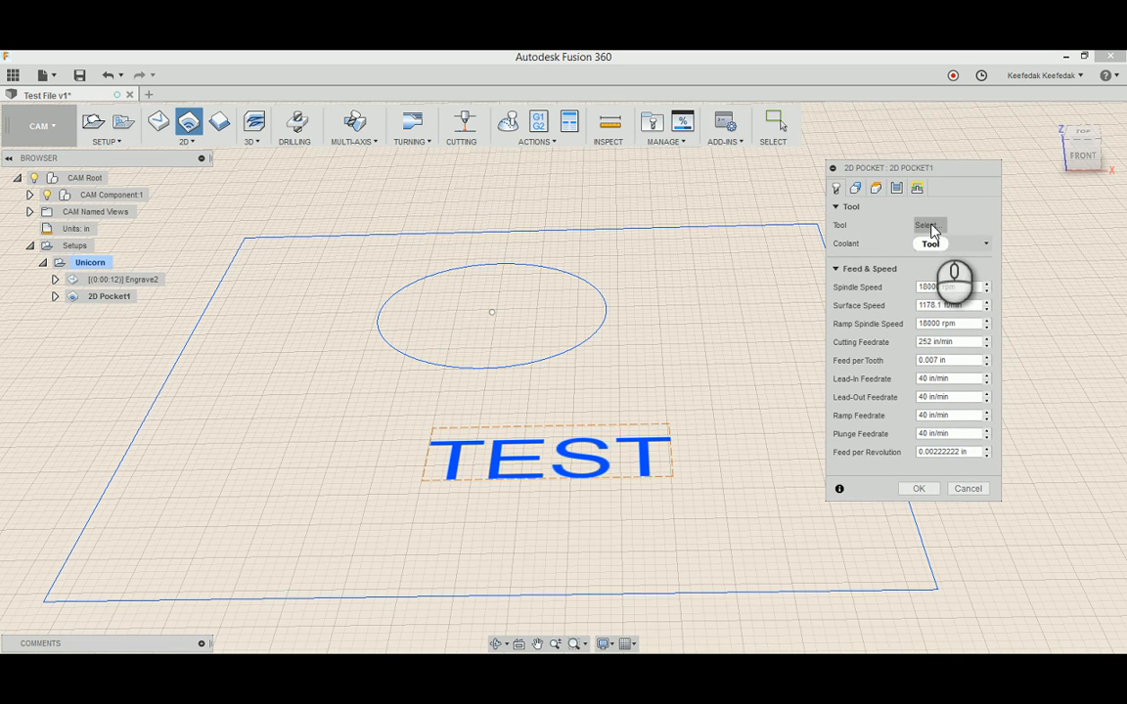
left_click(931, 229)
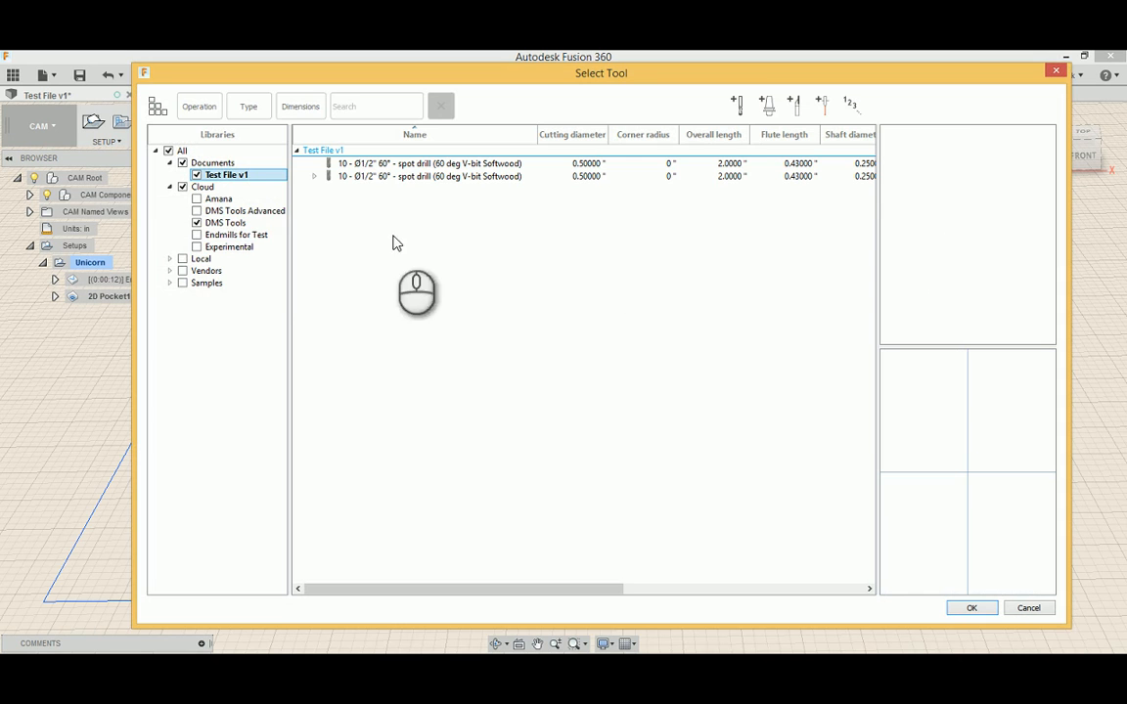
left_click(224, 224)
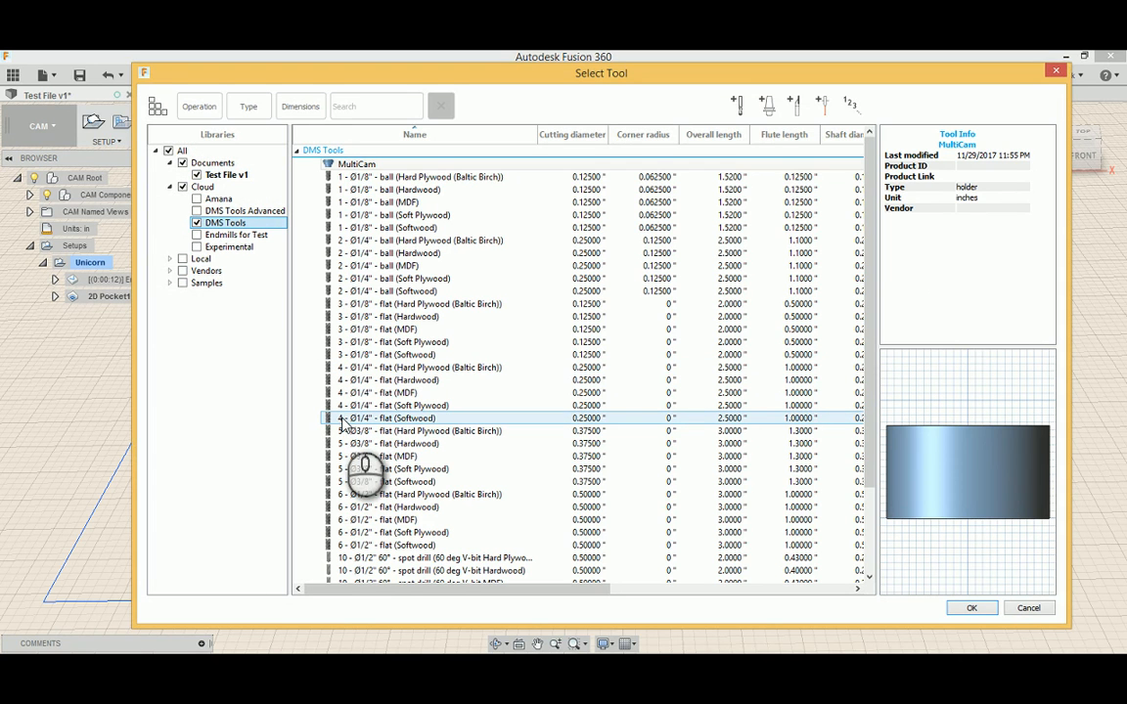
left_click(424, 420)
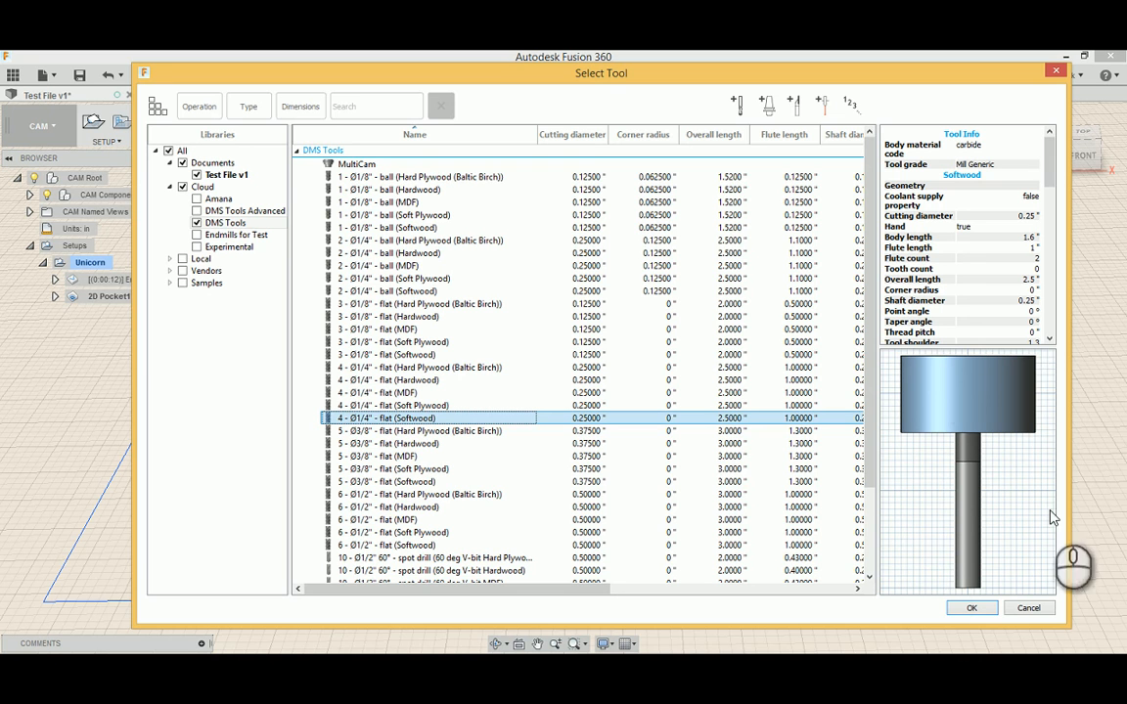
left_click(972, 608)
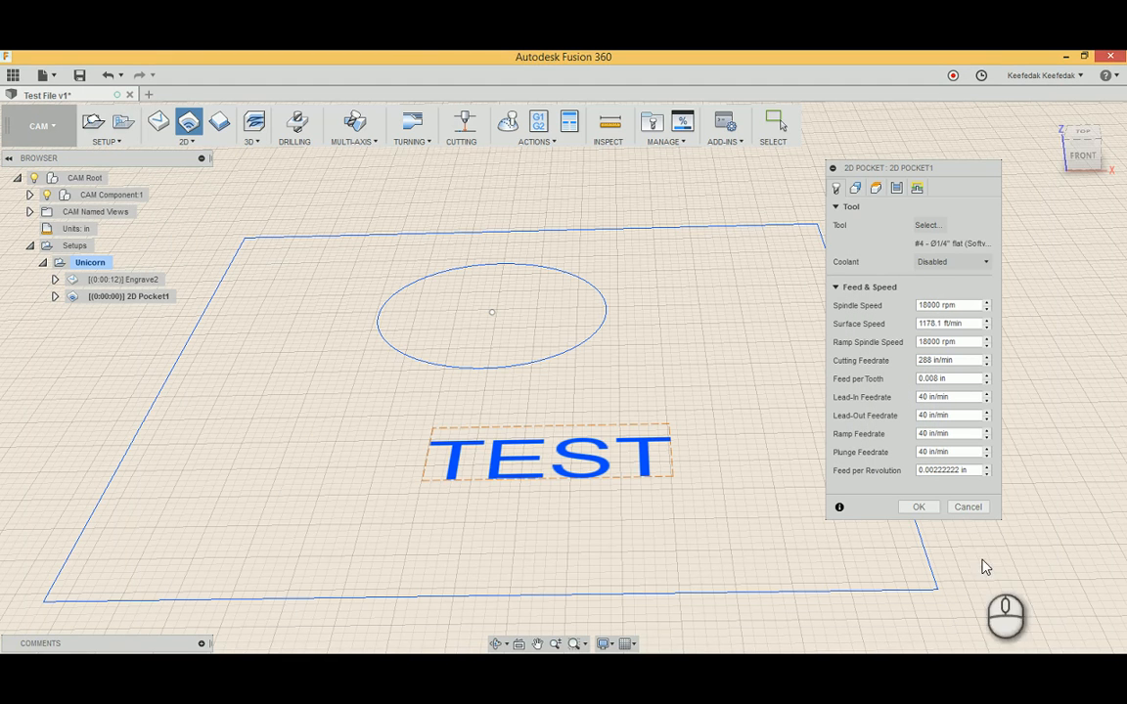
Step: Select the circle as the 2D Pocket contour, with the machining side inside the circle
left_click(857, 187)
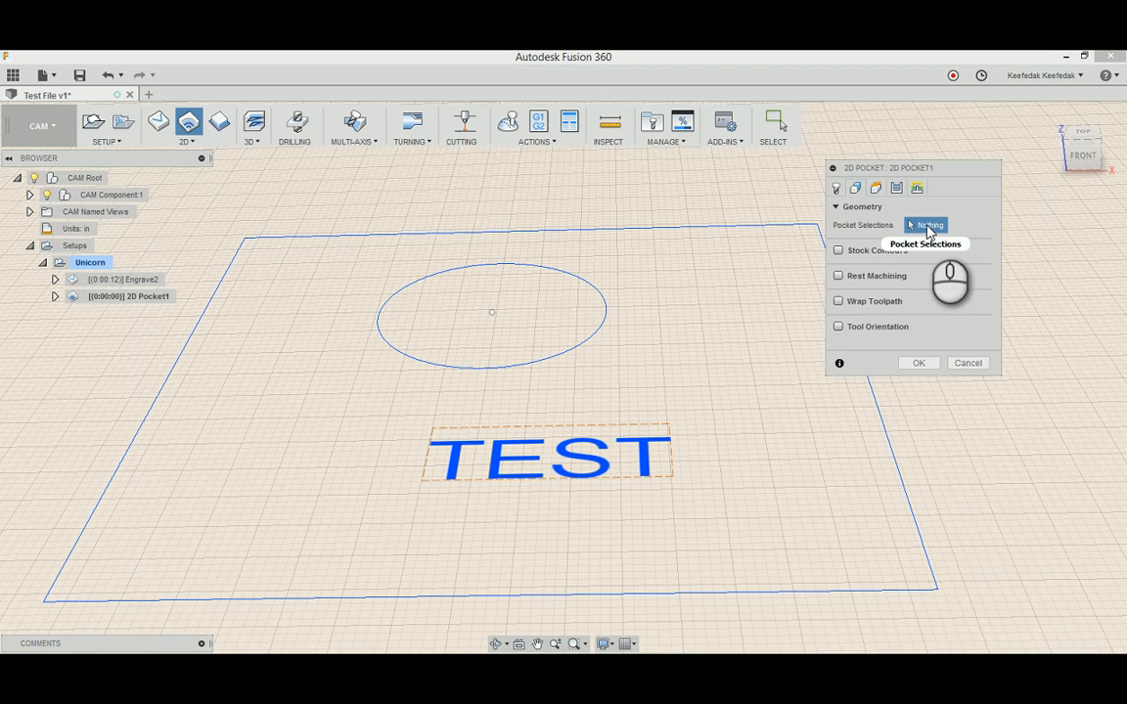
left_click(591, 340)
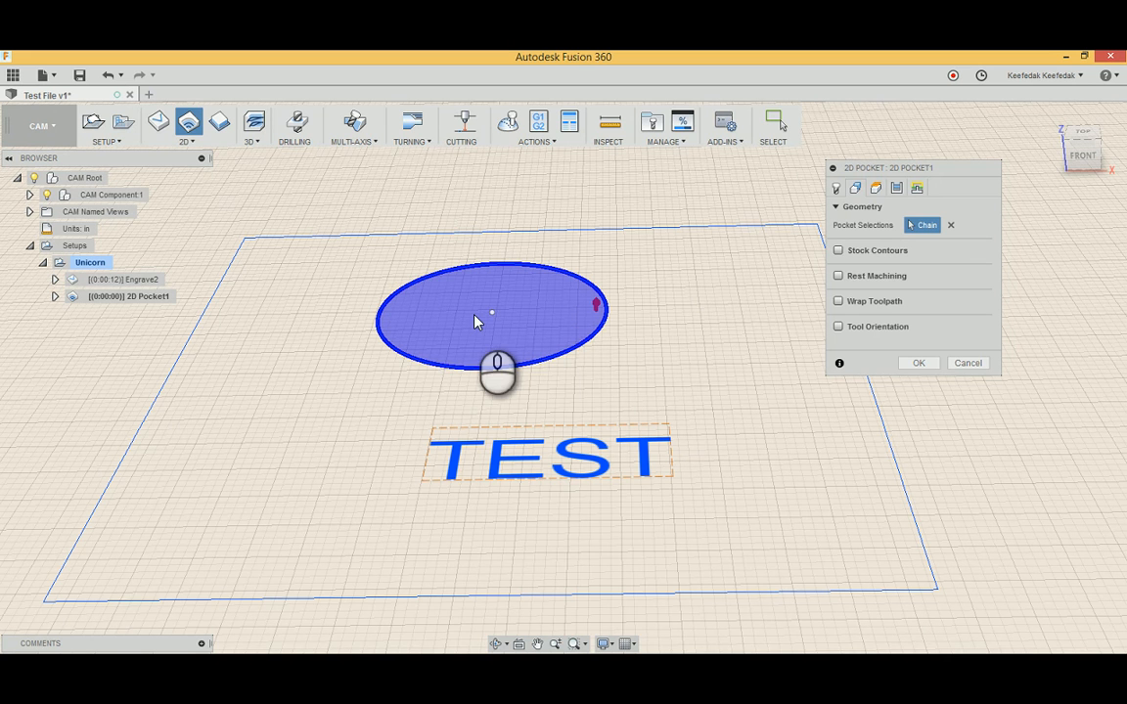
left_click(596, 311)
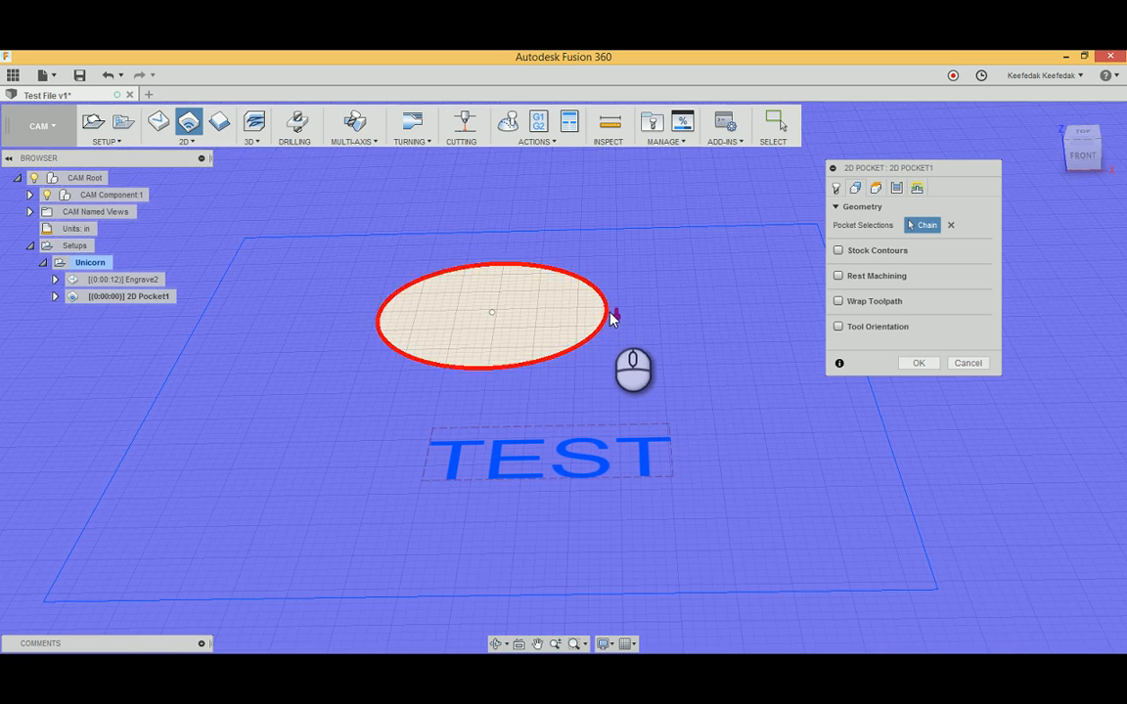
left_click(616, 321)
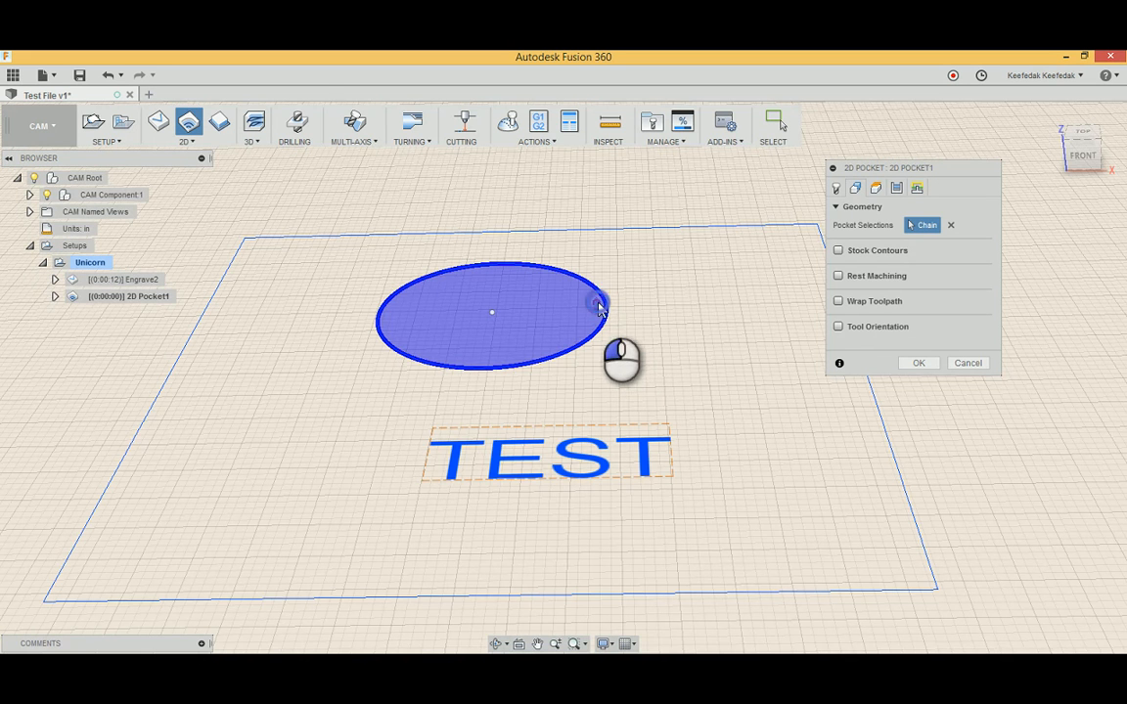
left_click(603, 307)
mouse_move(670, 300)
middle_mouse_down()
mouse_move(673, 350)
mouse_move(671, 315)
middle_mouse_up()
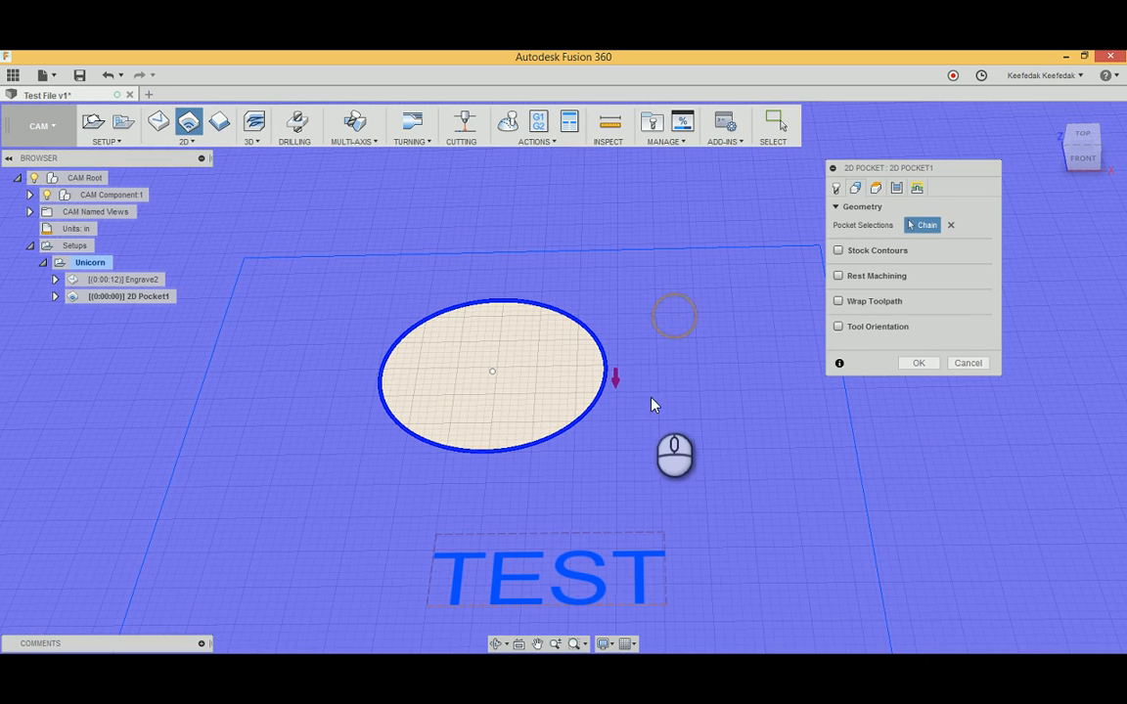
left_click(594, 371)
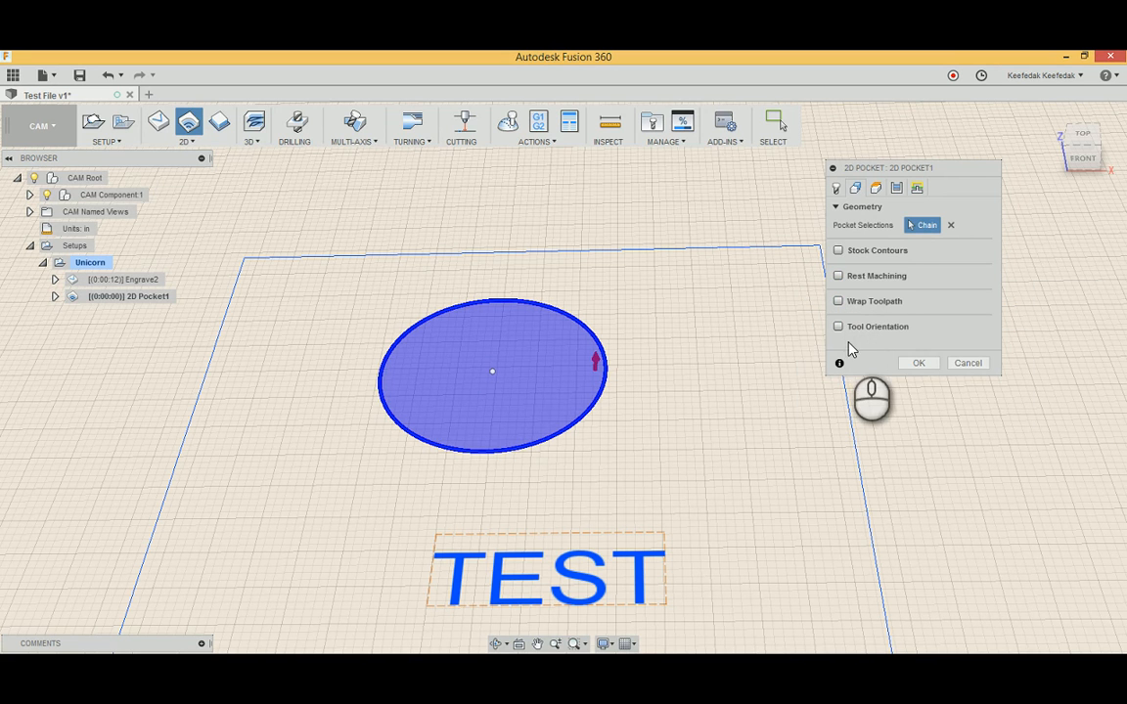
Step: Review the pocket's bottom and top height offsets and set the feed height offset to 0.4 in
left_click(877, 190)
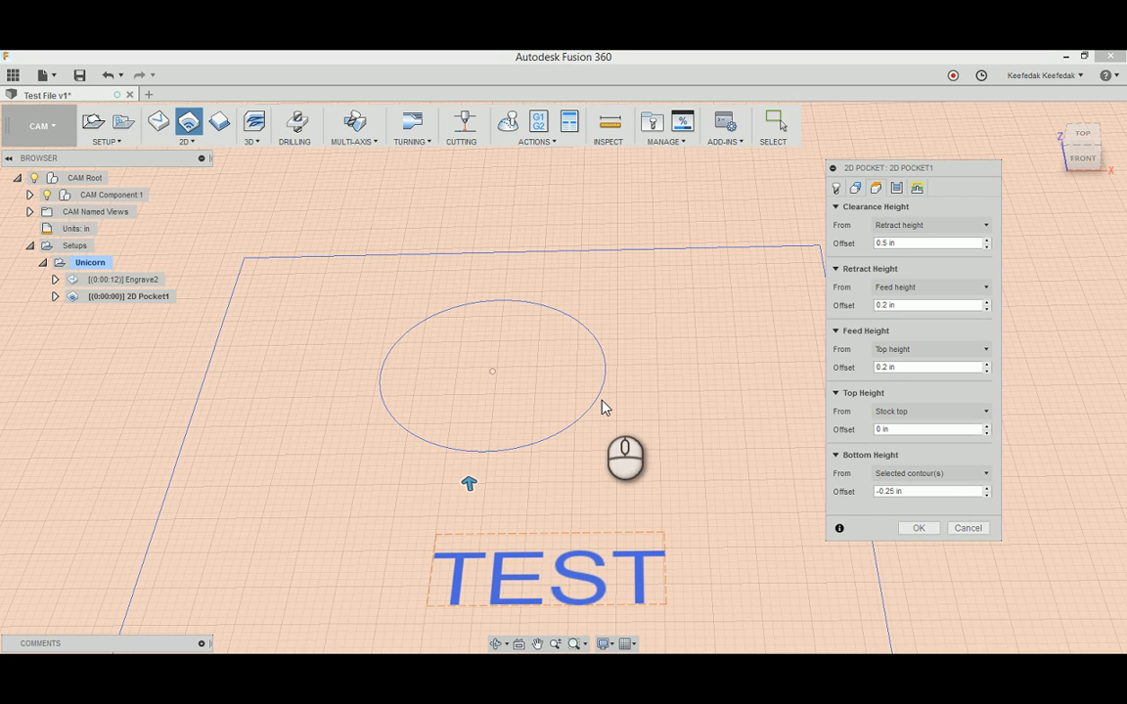
left_click(925, 492)
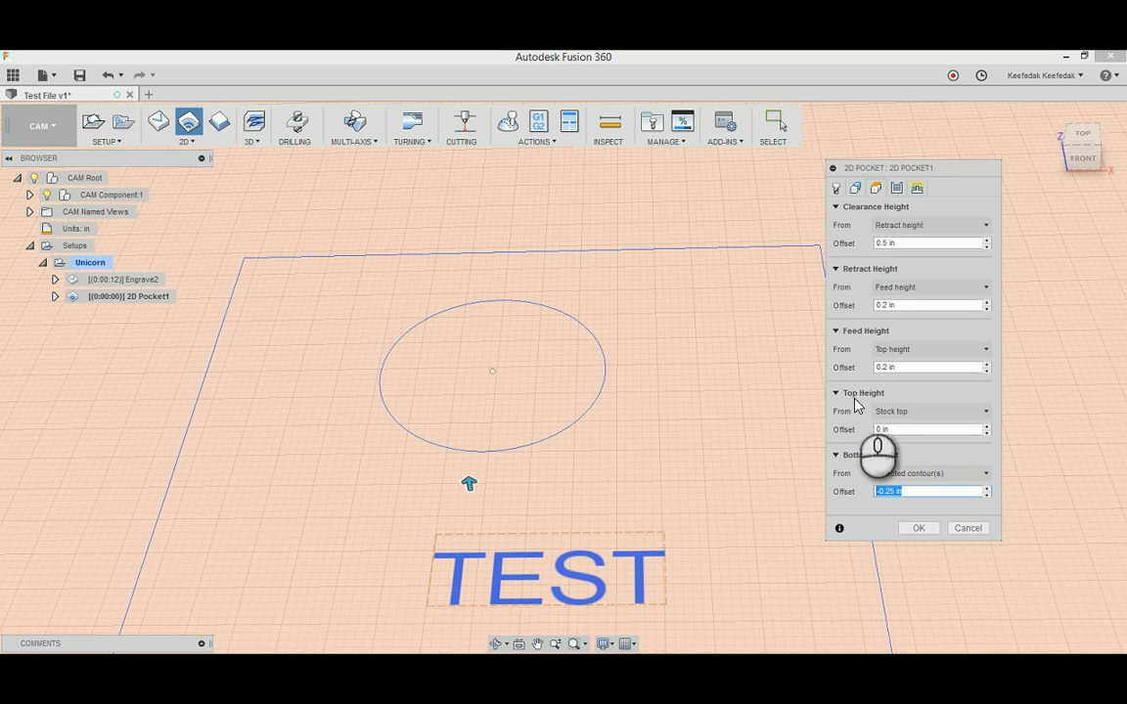
mouse_move(904, 421)
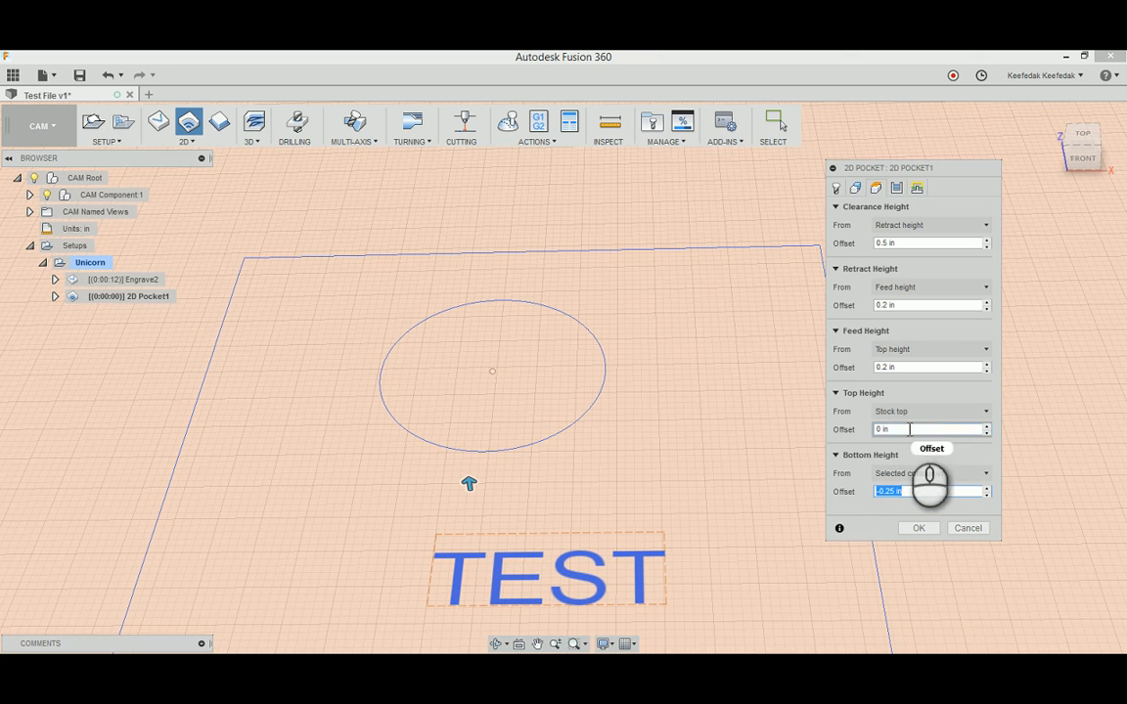
left_click(905, 428)
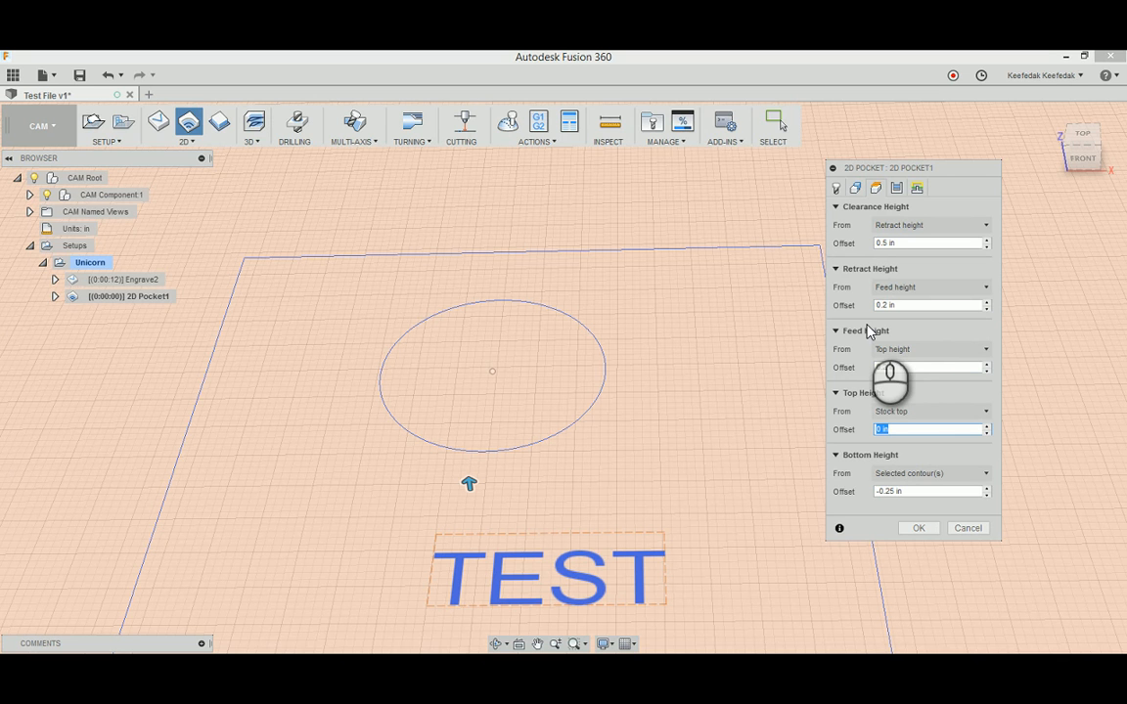
left_click(910, 366)
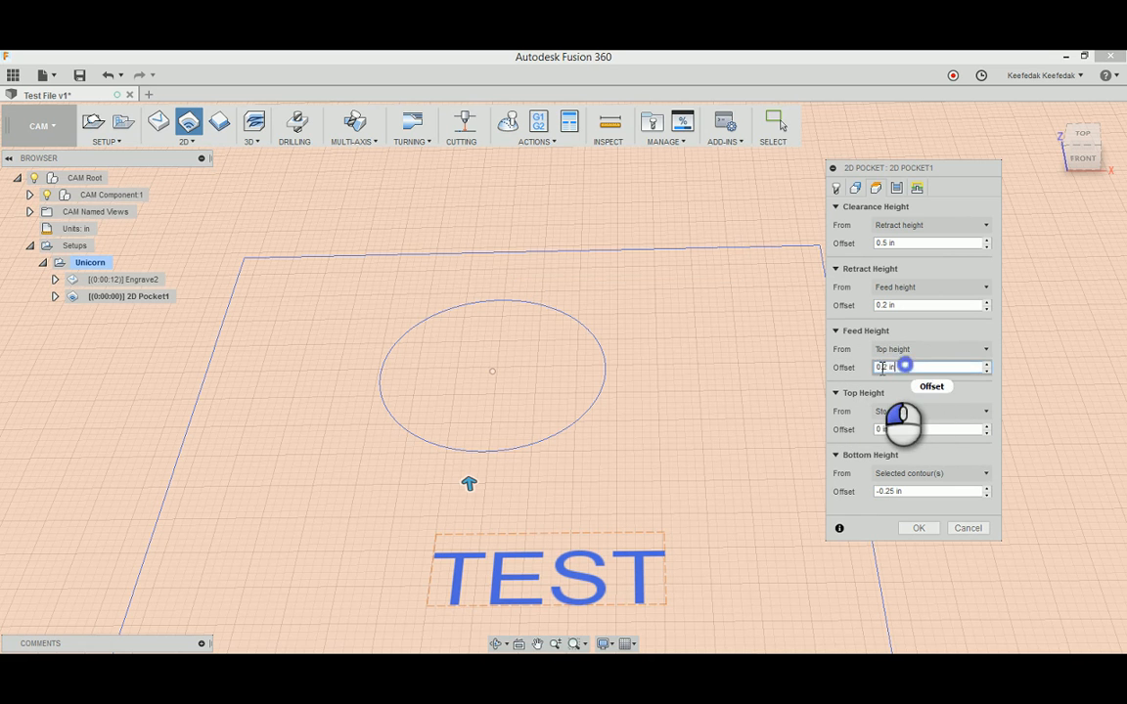
type(".4")
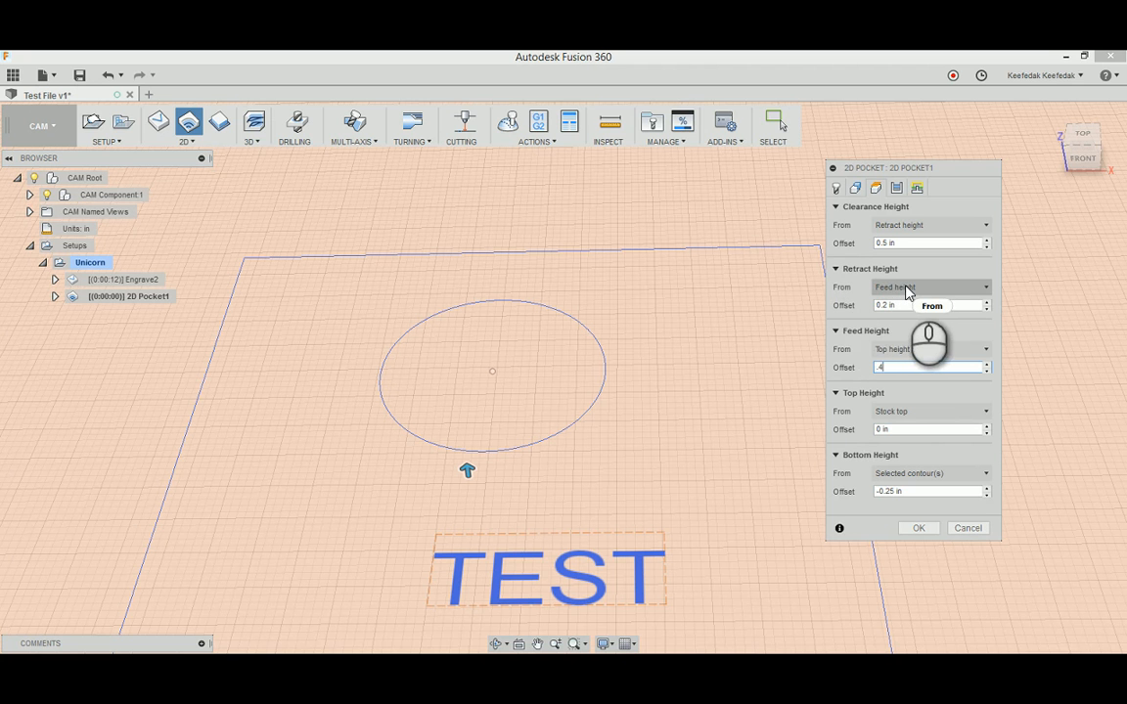
Step: Set the pocket's retract height offset to 0.1 in from the feed height
mouse_move(908, 292)
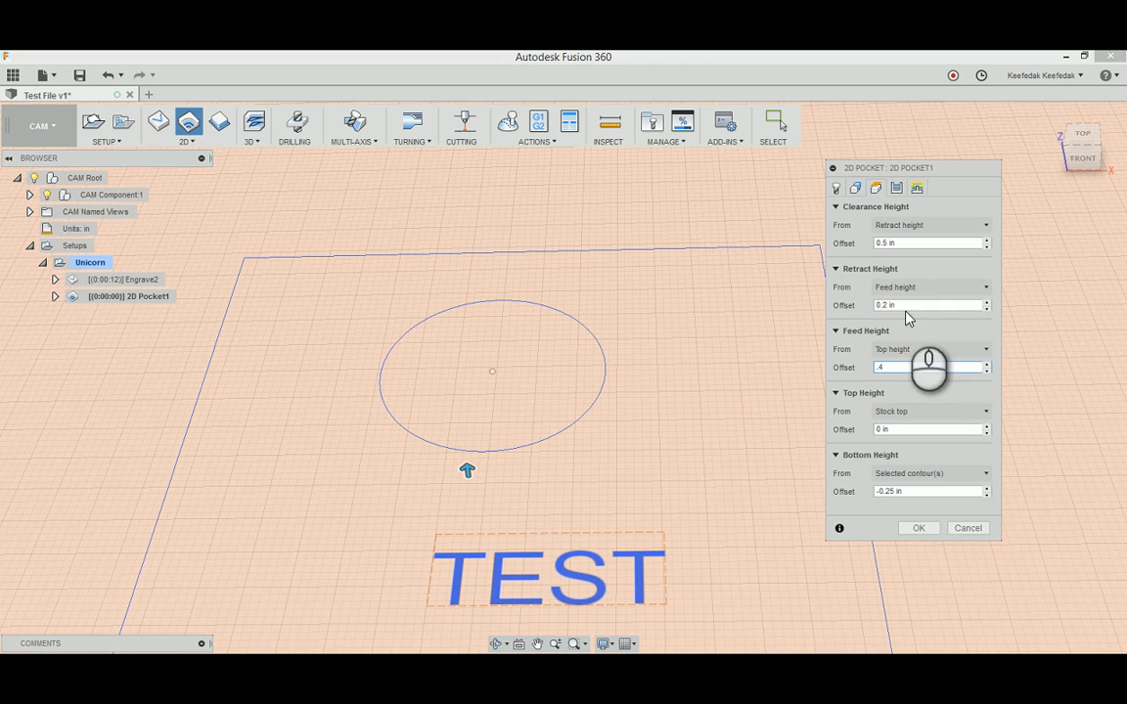
left_click(909, 305)
left_click_drag(909, 306, 844, 300)
type(".1")
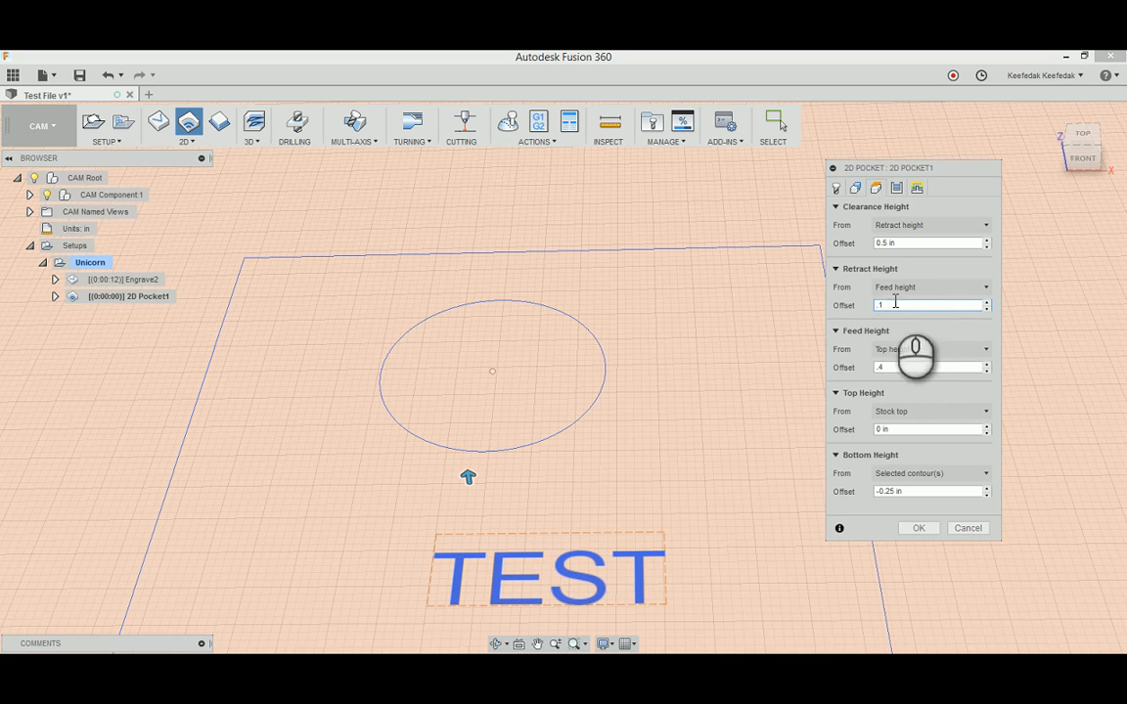
double_click(898, 306)
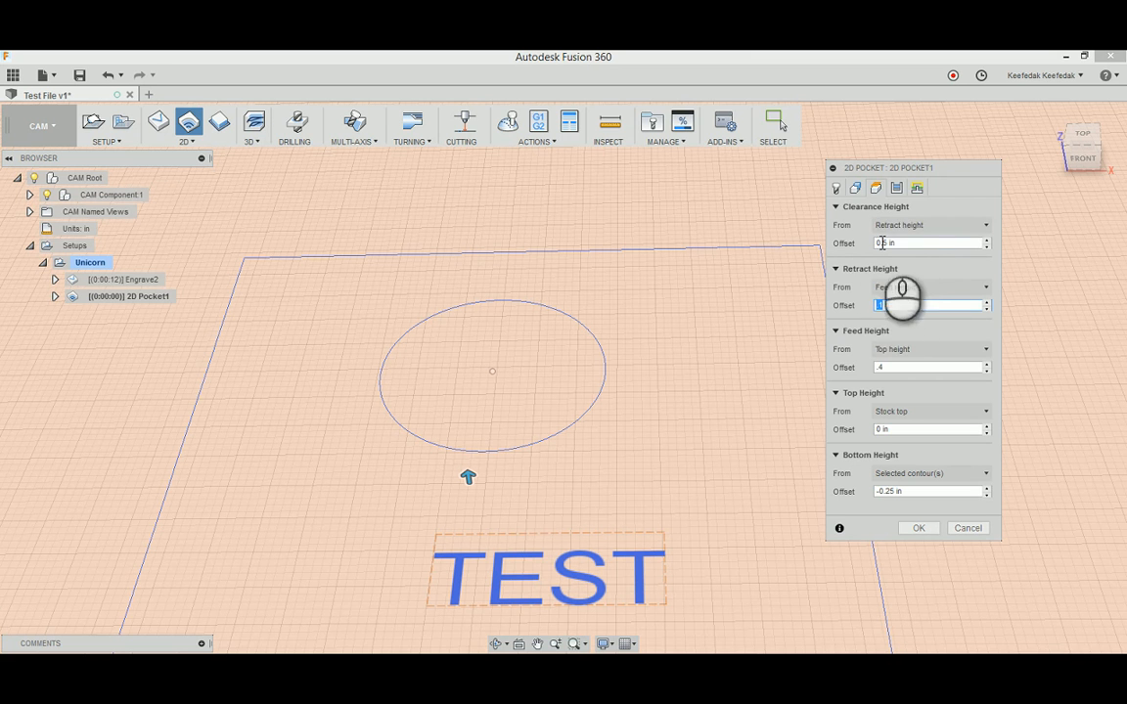
Step: Set the pocket's clearance height offset to 0.1 in from the retract height
left_click_drag(897, 244, 844, 245)
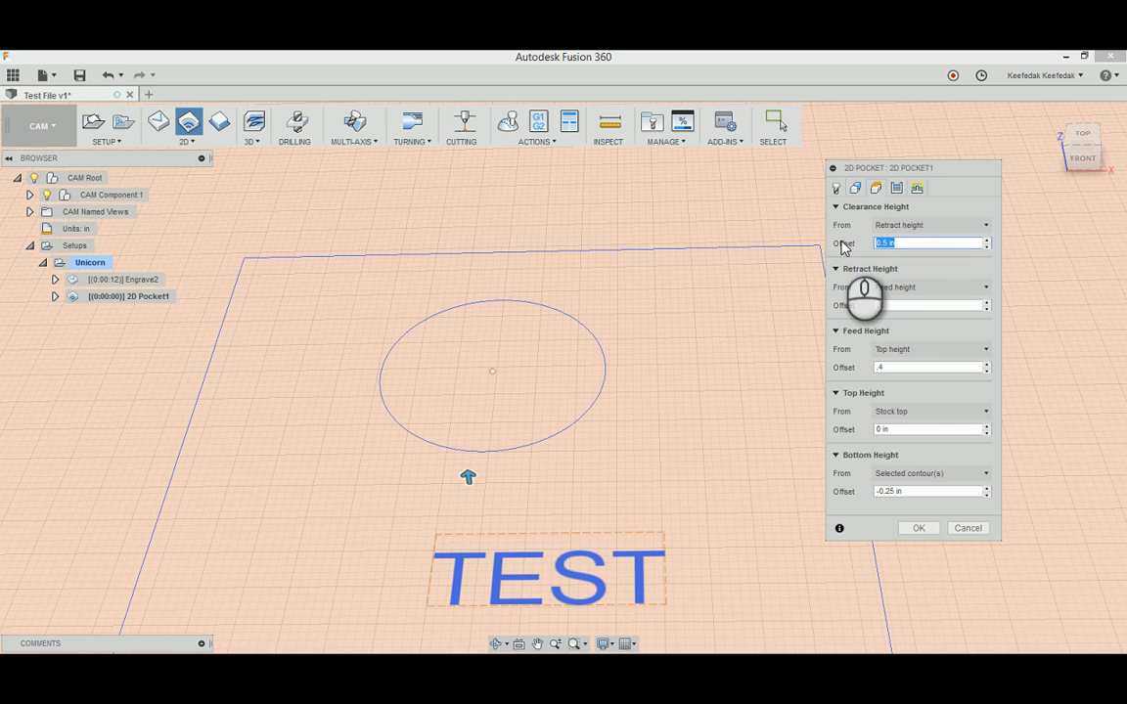
type(".1")
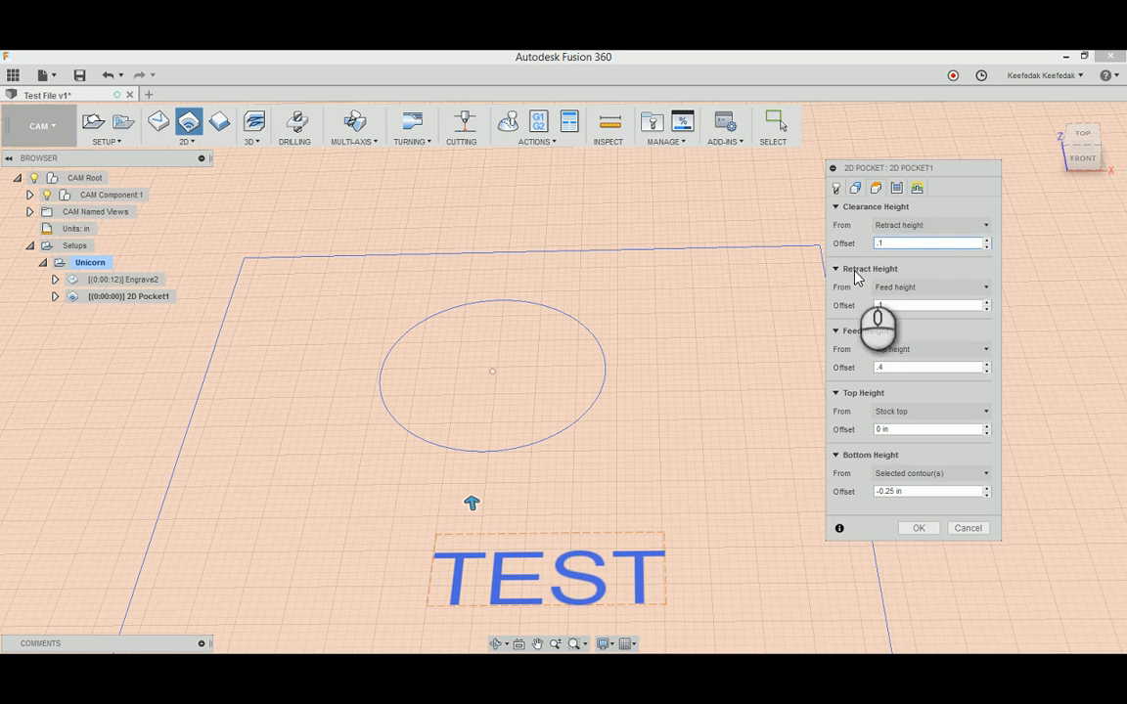
key("BackSpace")
key("BackSpace")
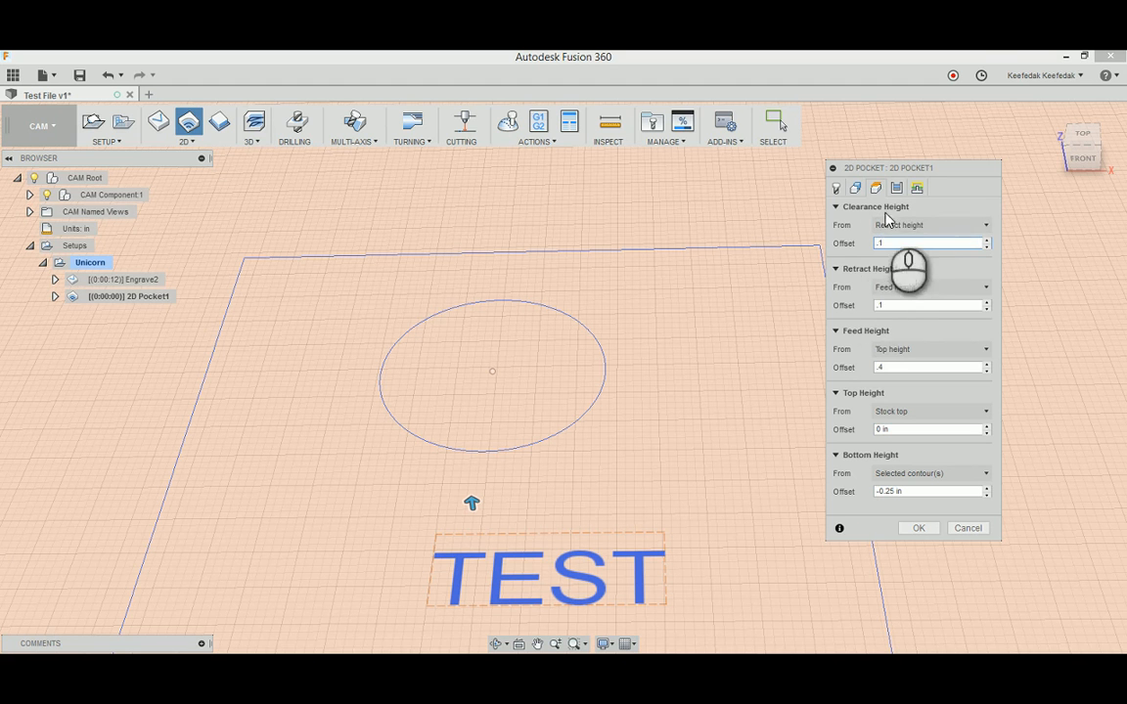
type(".1")
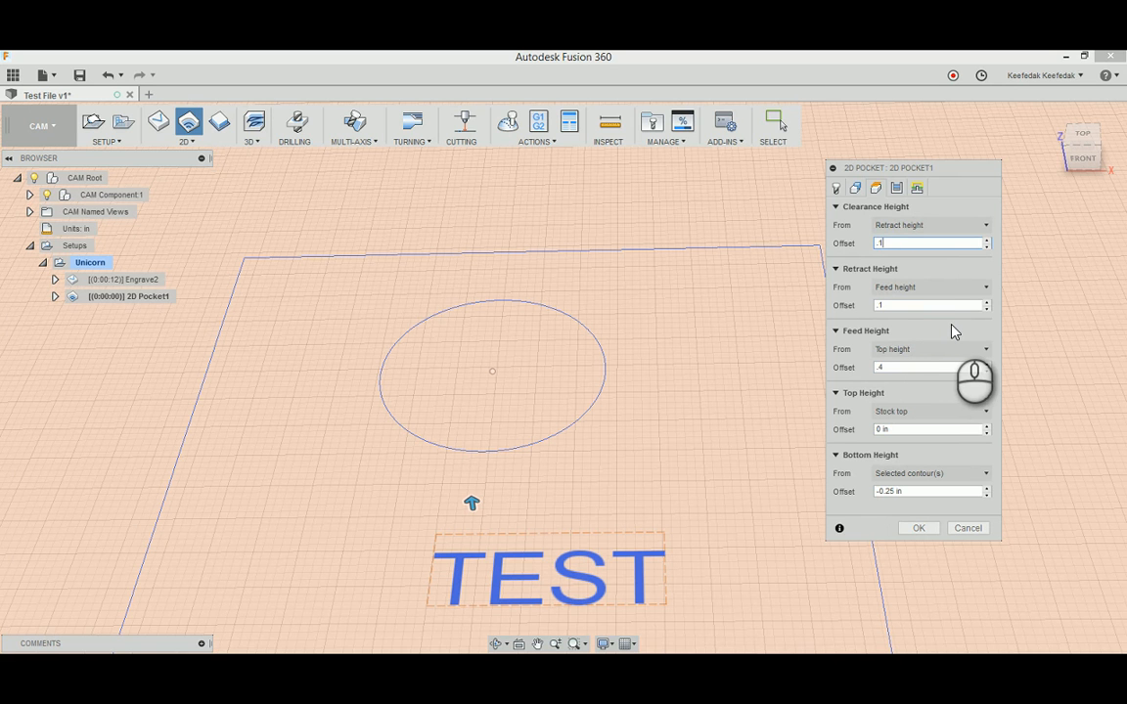
Step: Review the pocket's passes settings and its linking and ramp settings, moving the dialog up to show them fully
left_click(897, 190)
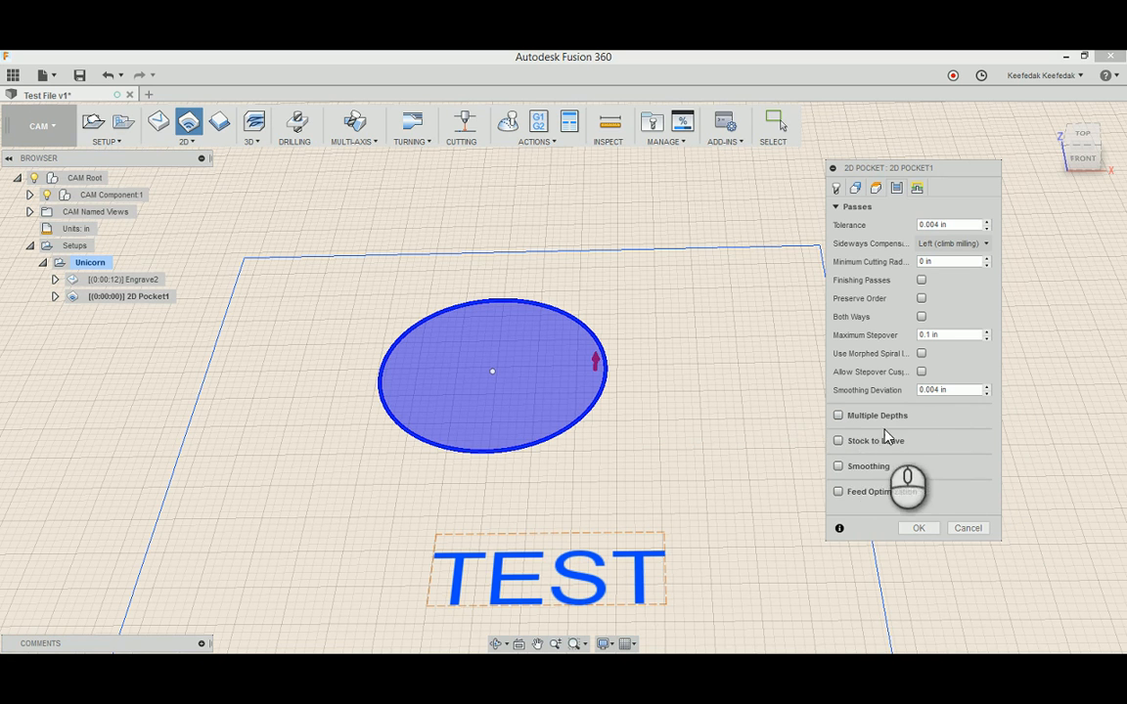
mouse_move(837, 420)
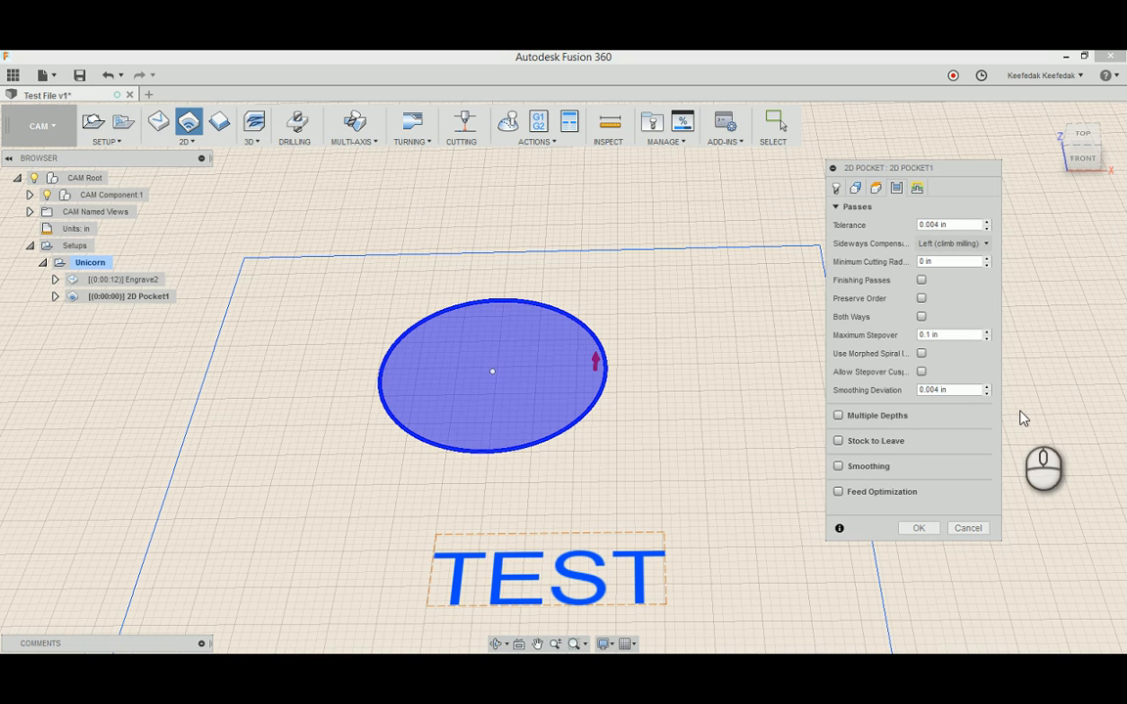
left_click(916, 188)
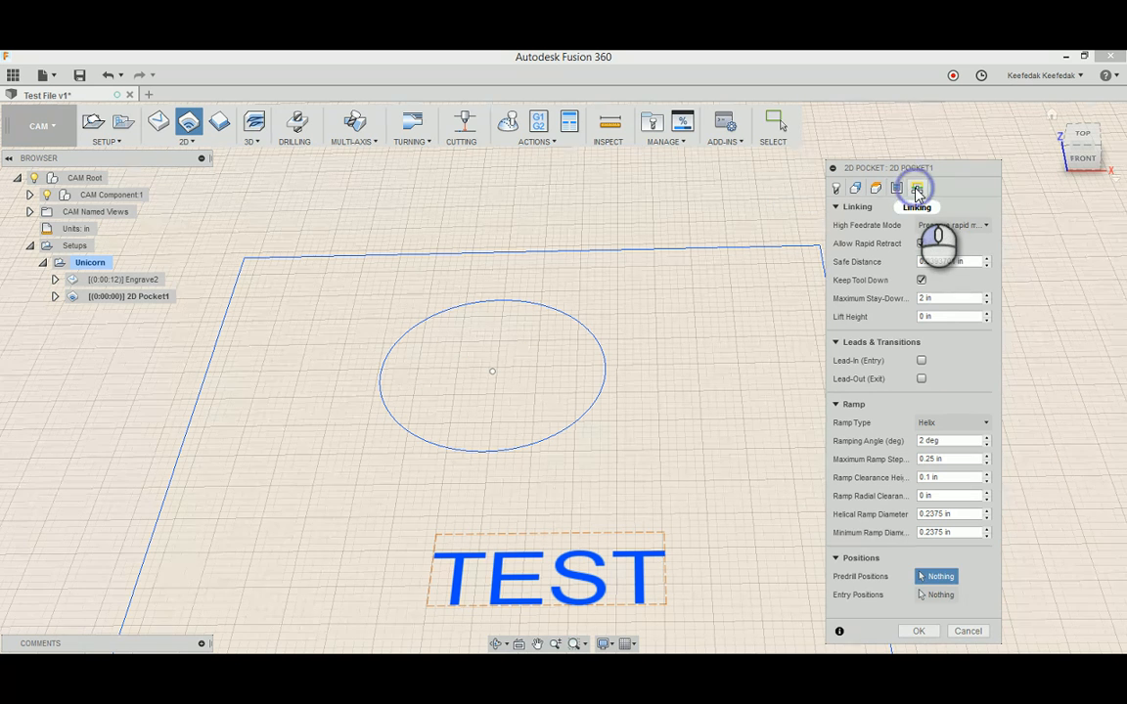
left_click_drag(933, 164, 943, 92)
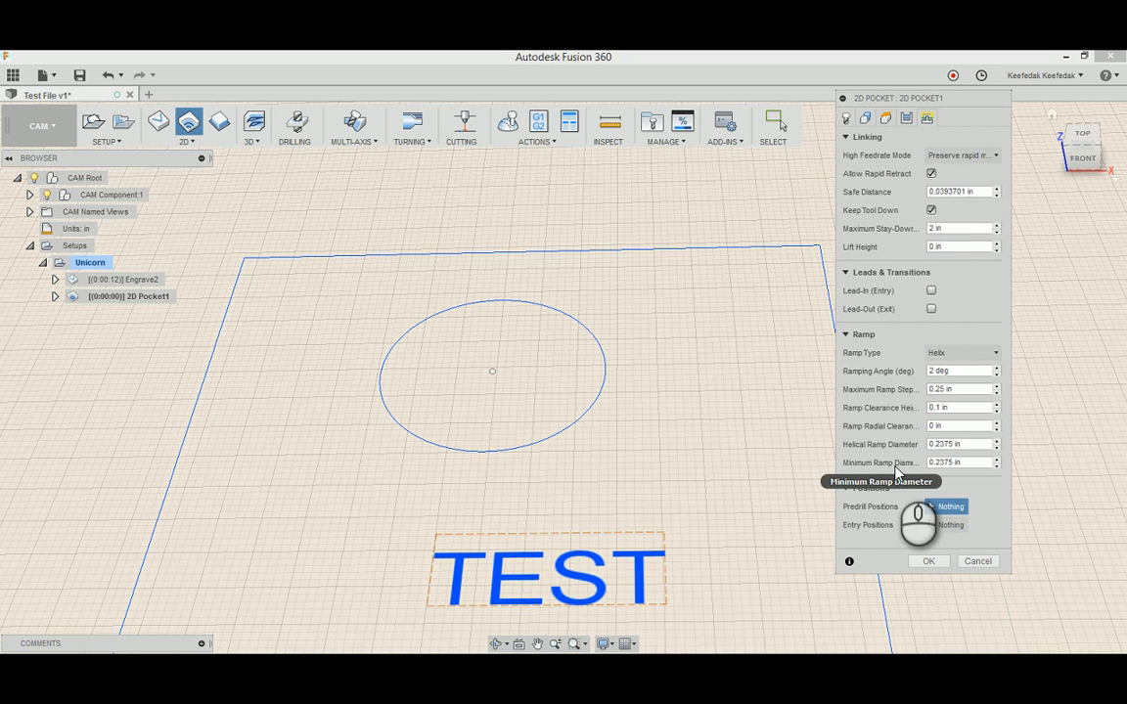
Step: Examine the expression behind the pocket's Maximum Ramp Stepdown and close it without editing
left_click(881, 387)
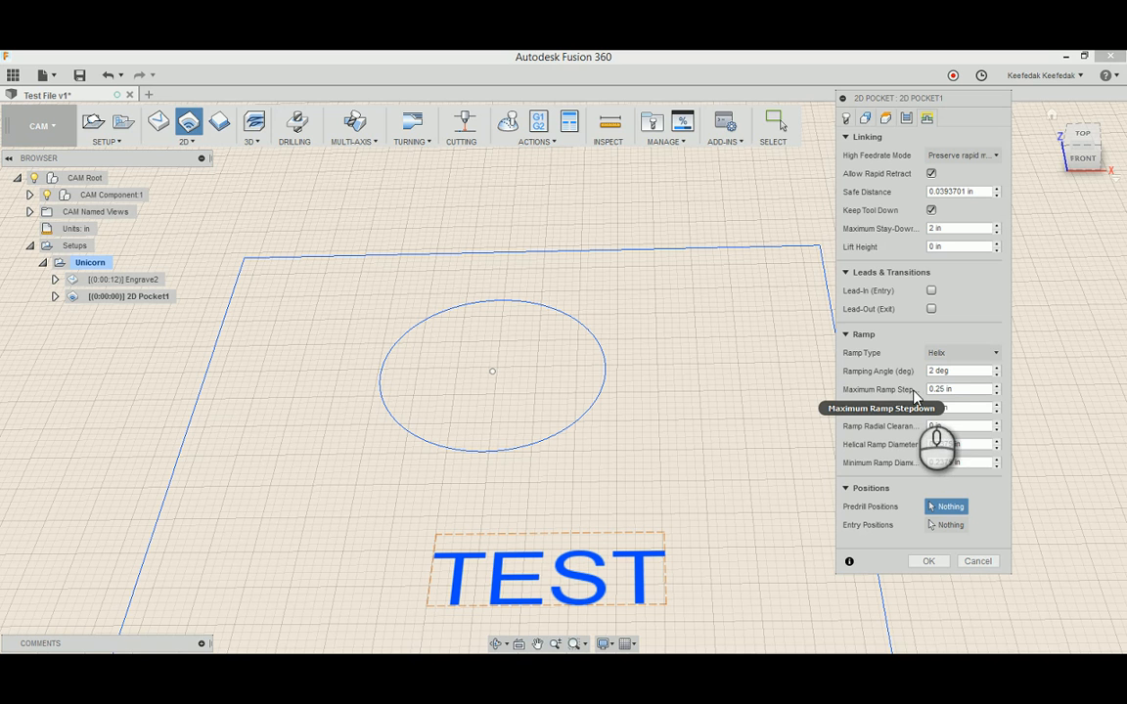
left_click(971, 389)
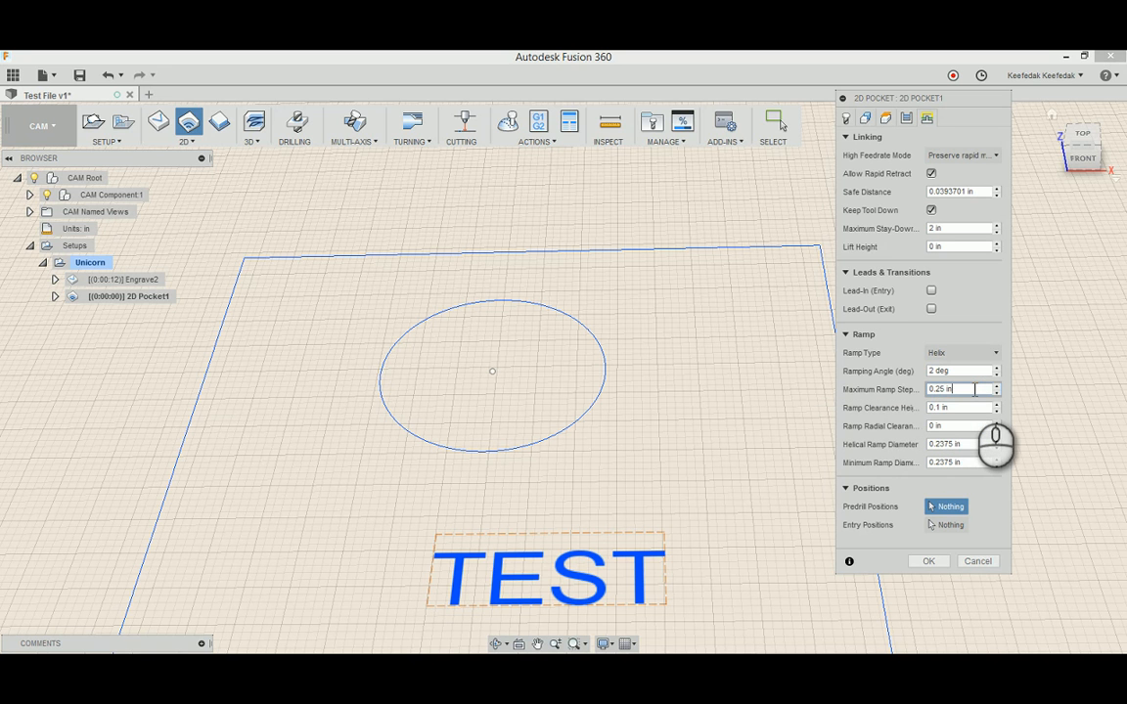
right_click(974, 388)
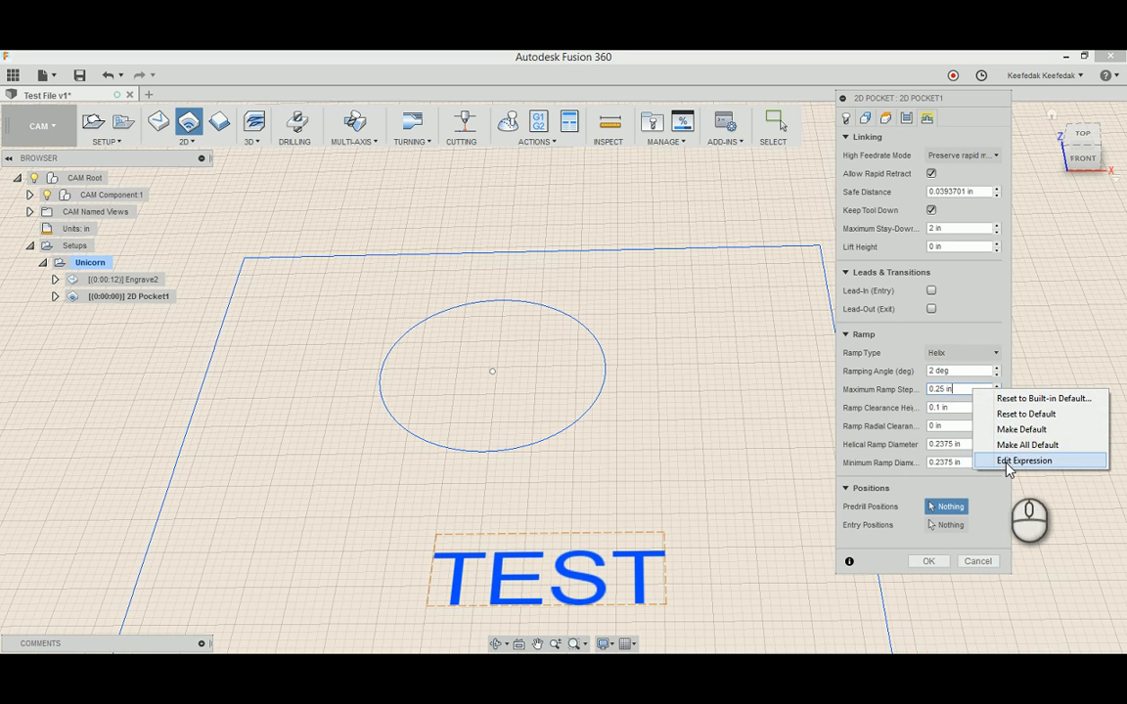
left_click(1008, 469)
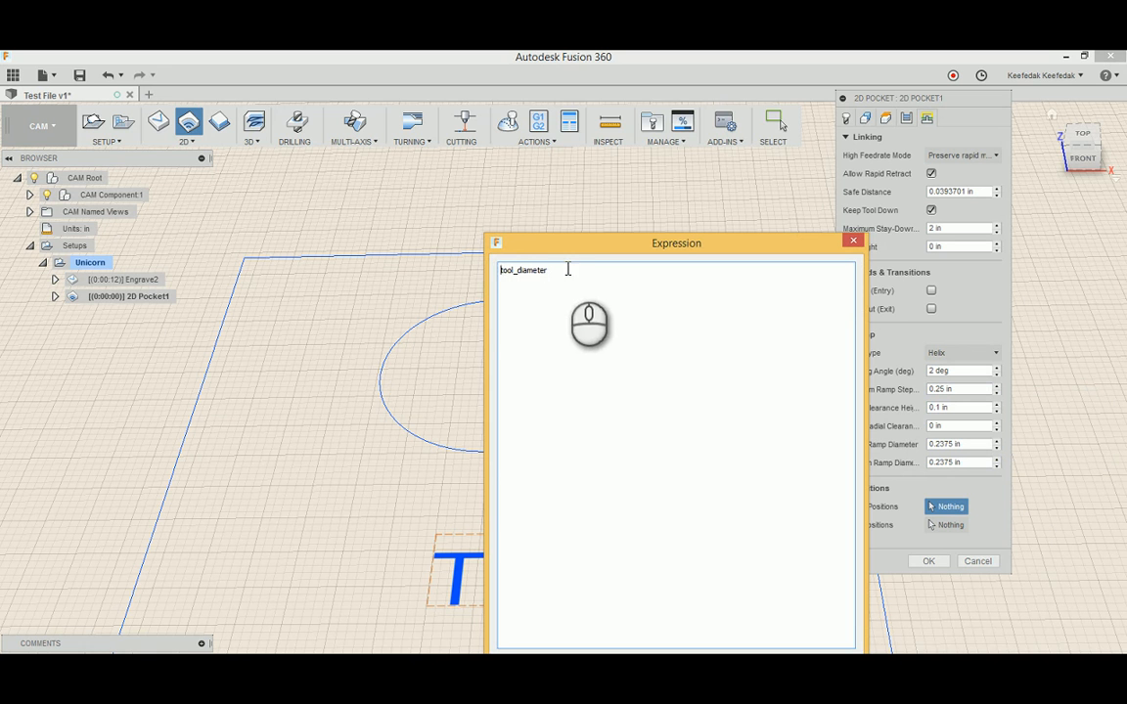
left_click_drag(566, 267, 492, 270)
left_click(634, 293)
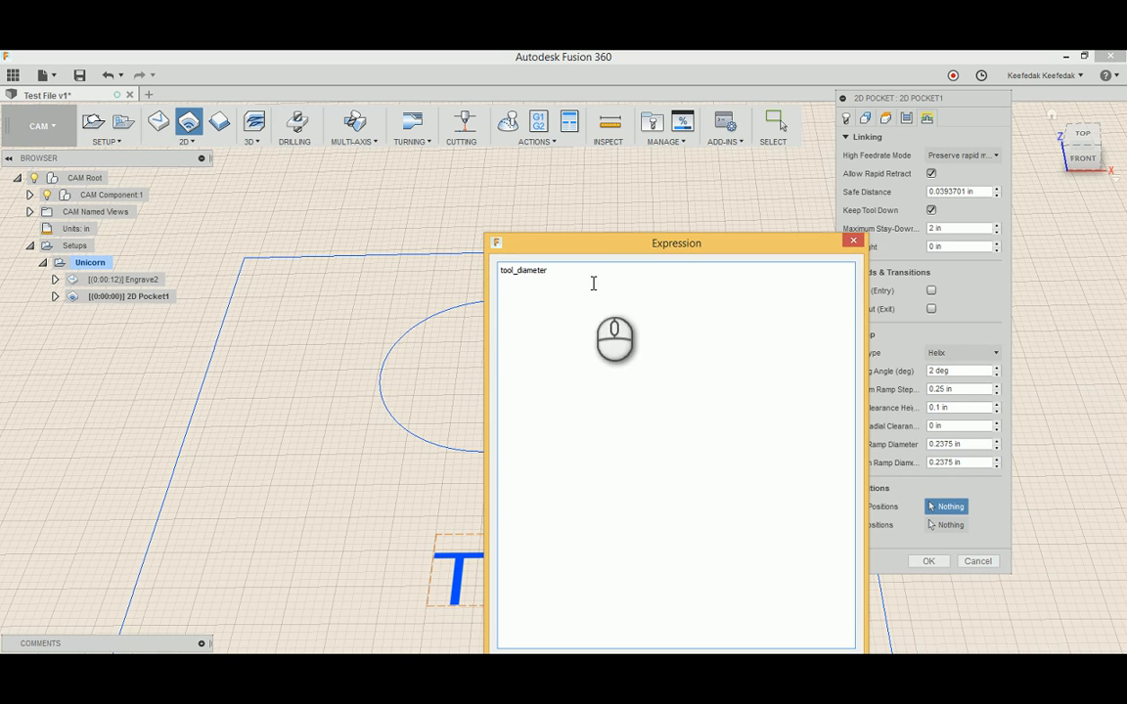
left_click_drag(571, 267, 400, 264)
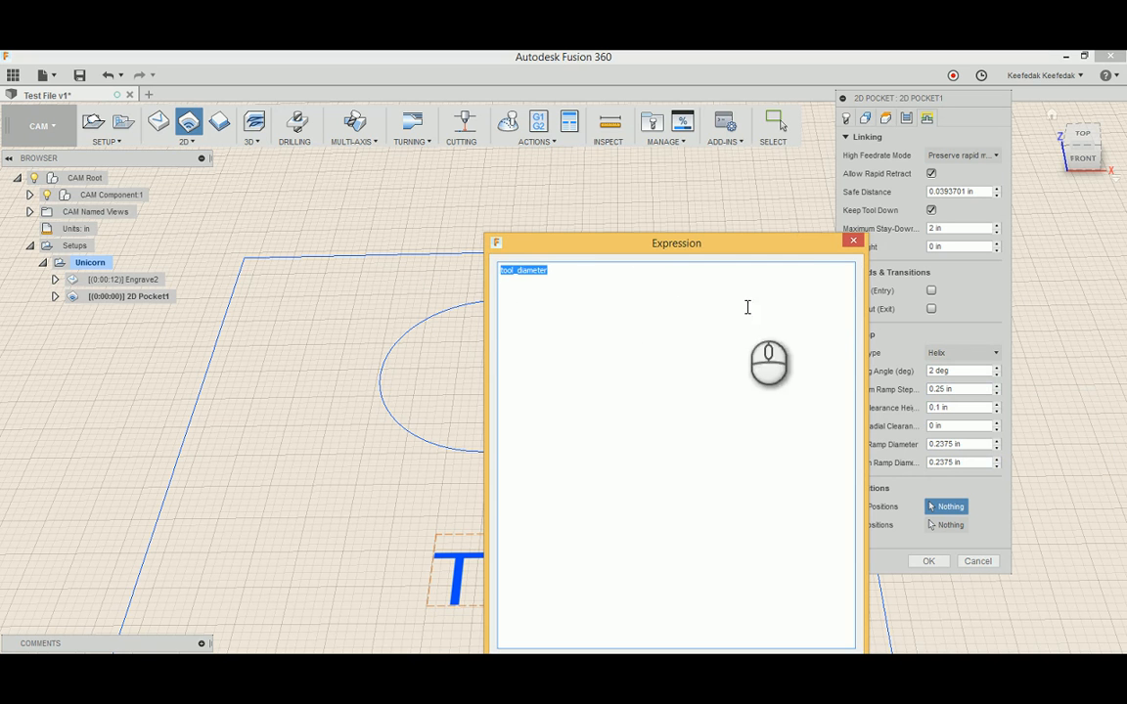
left_click(854, 244)
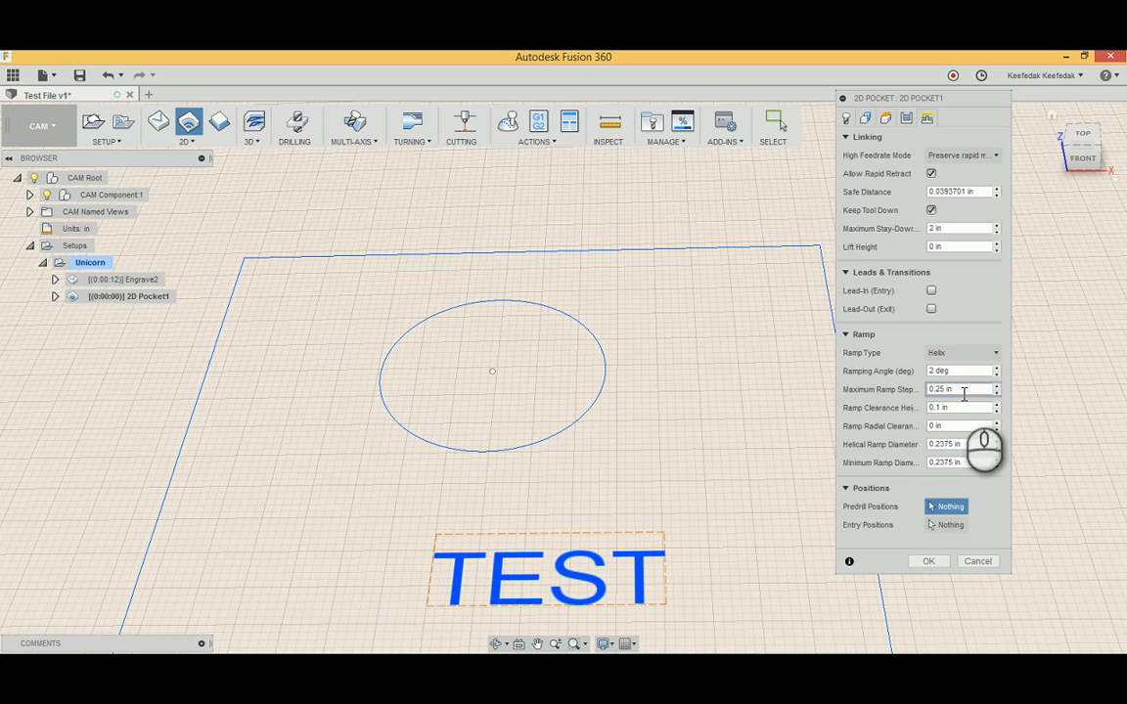
Step: Reopen the Maximum Ramp Stepdown expression and copy its text, tool_diameter
right_click(966, 391)
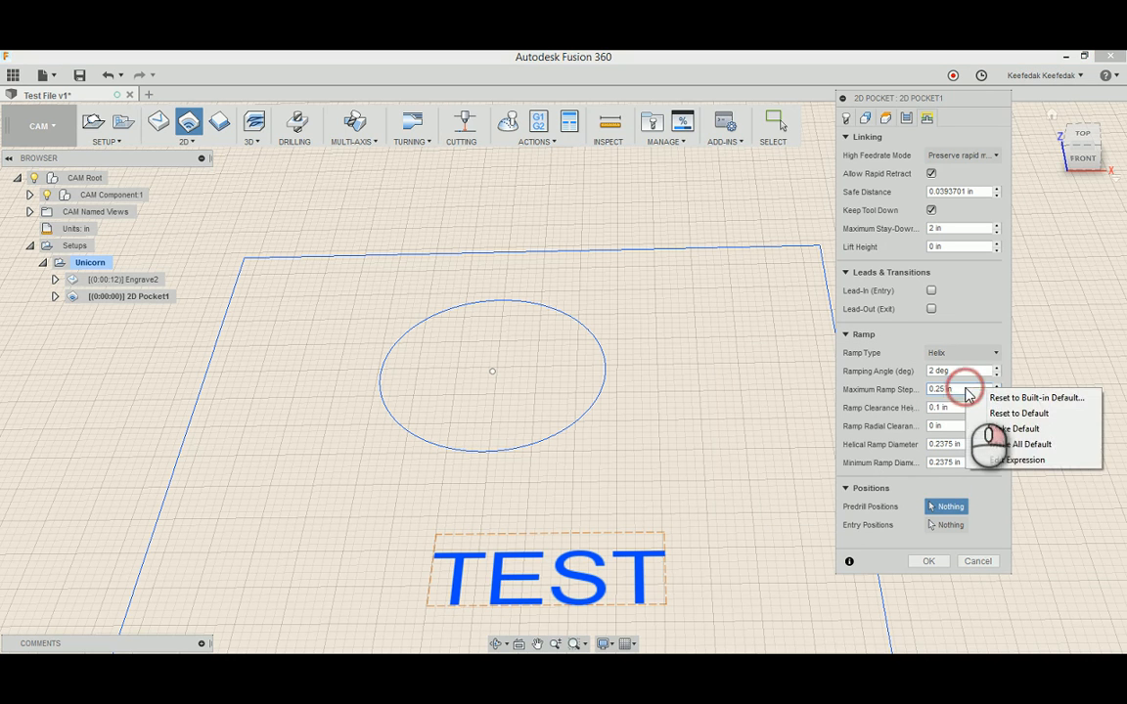
left_click(1008, 460)
left_click_drag(582, 248, 449, 214)
key("ctrl+c")
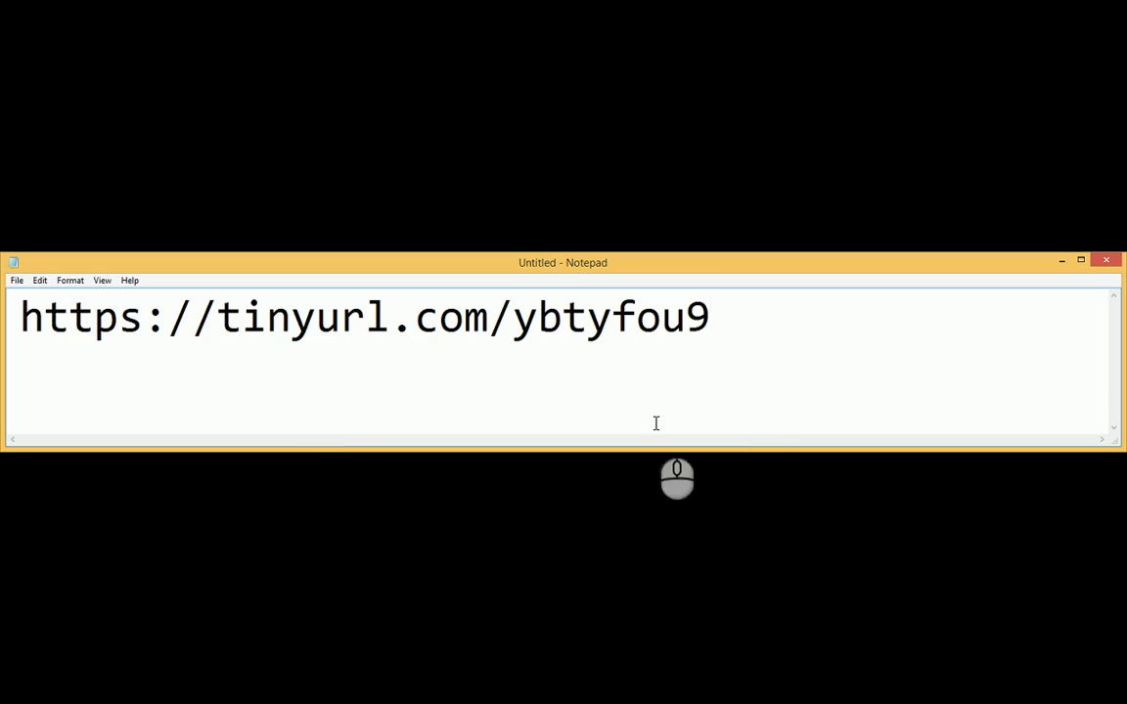
Step: Switch to Notepad, replace the web address with the copied tool_diameter expression, and return to Fusion 360
left_click(760, 328)
left_click_drag(760, 329, 21, 319)
key("ctrl+v")
left_click(742, 354)
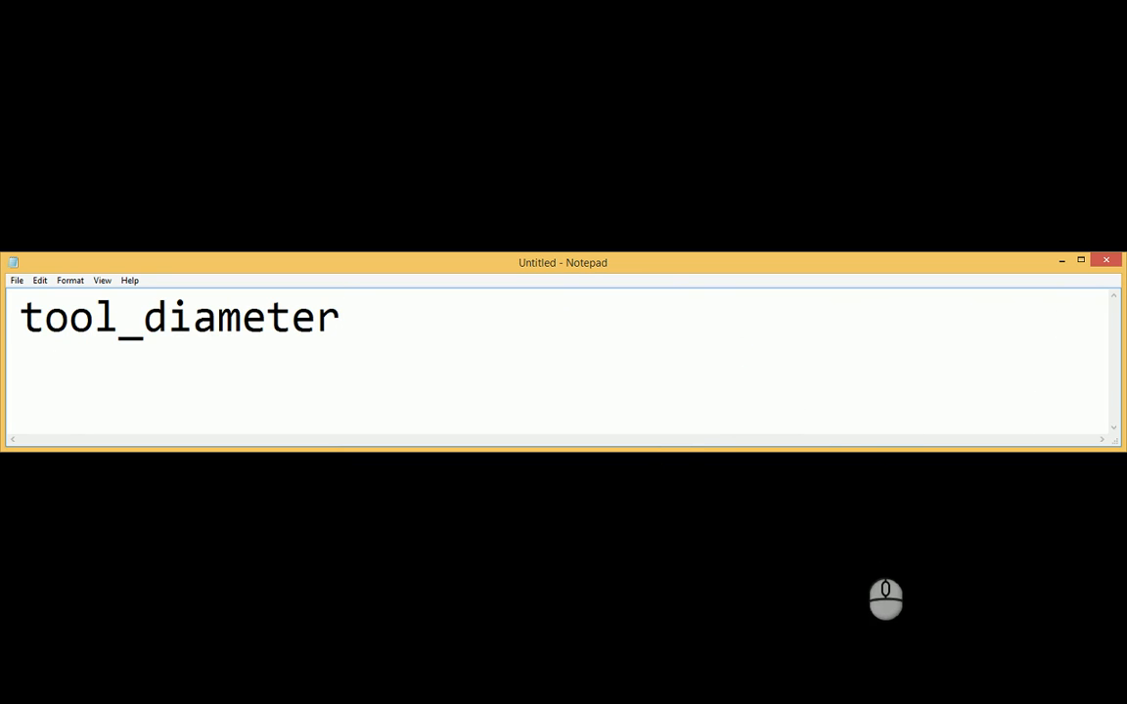
left_click(928, 510)
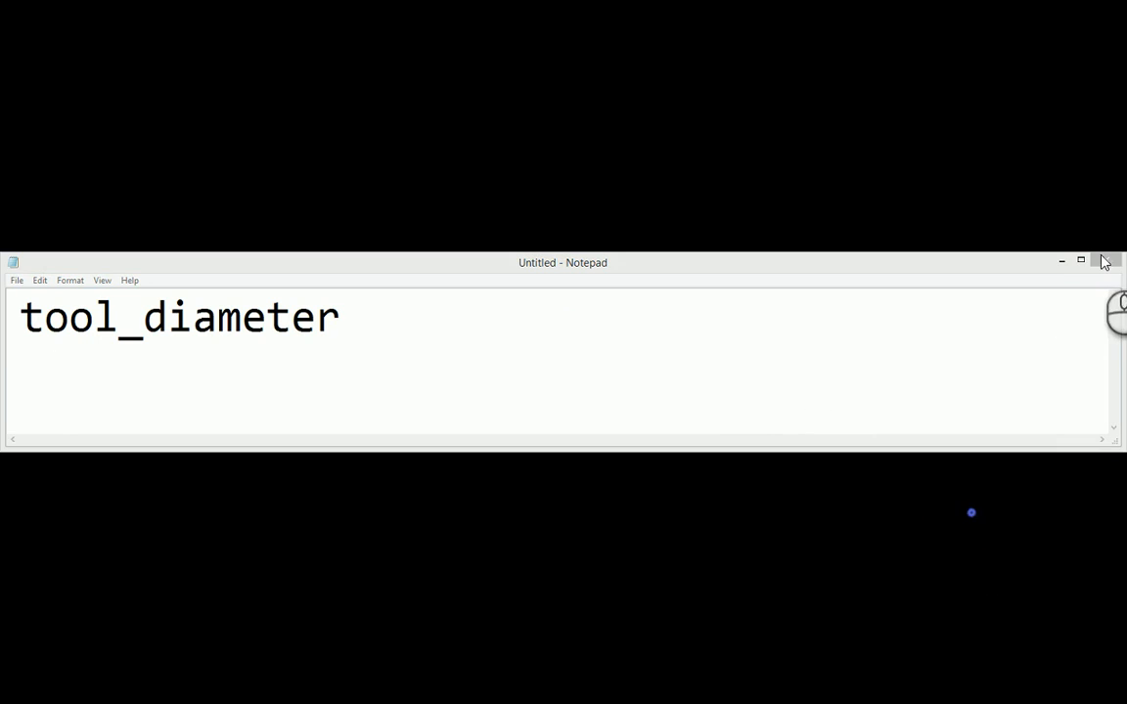
left_click(1062, 261)
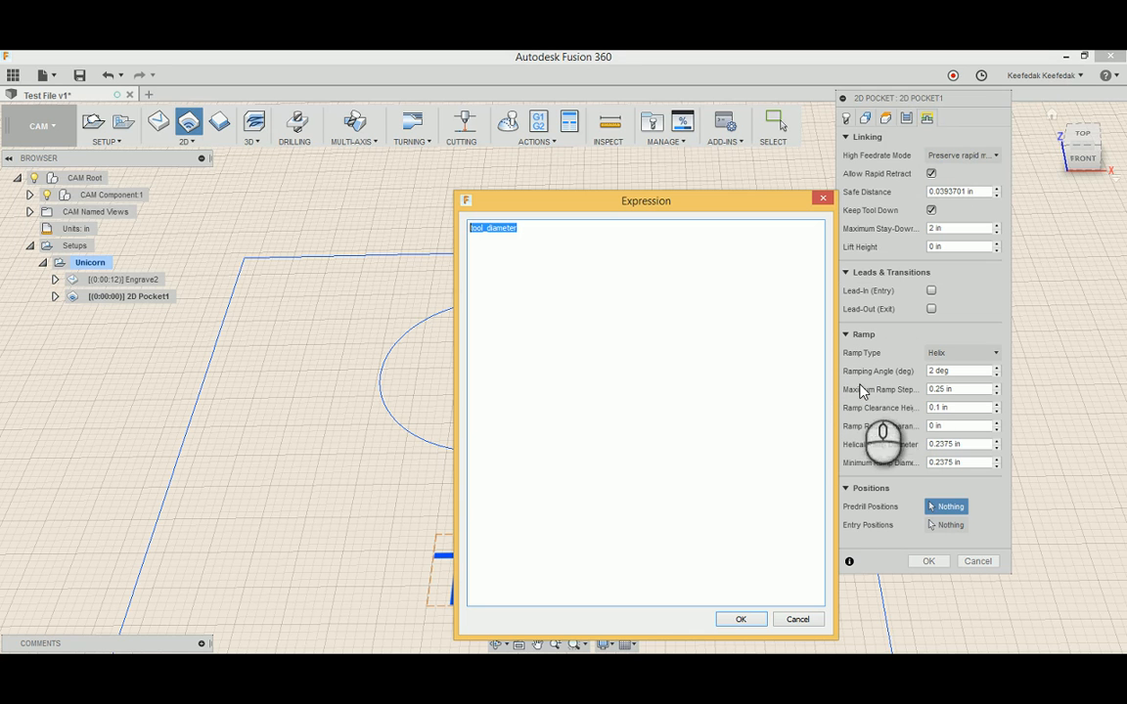
Step: Close and reopen the expression behind the pocket's Maximum Ramp Stepdown, selecting its text
left_click(966, 391)
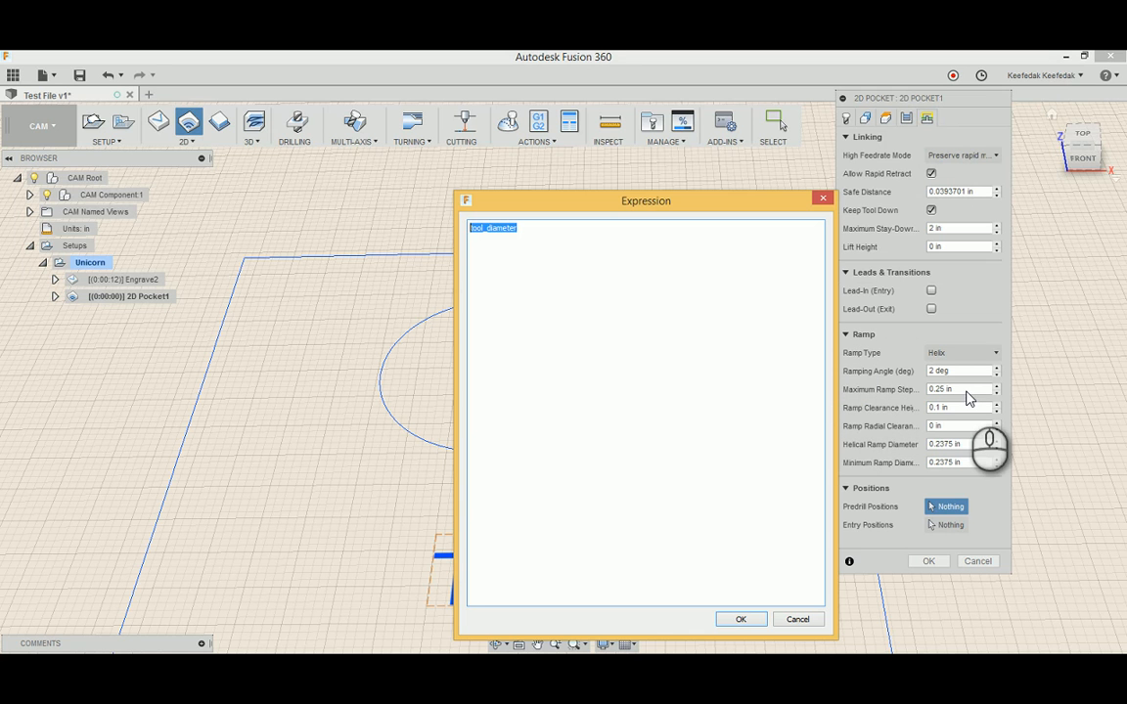
left_click(797, 619)
right_click(968, 393)
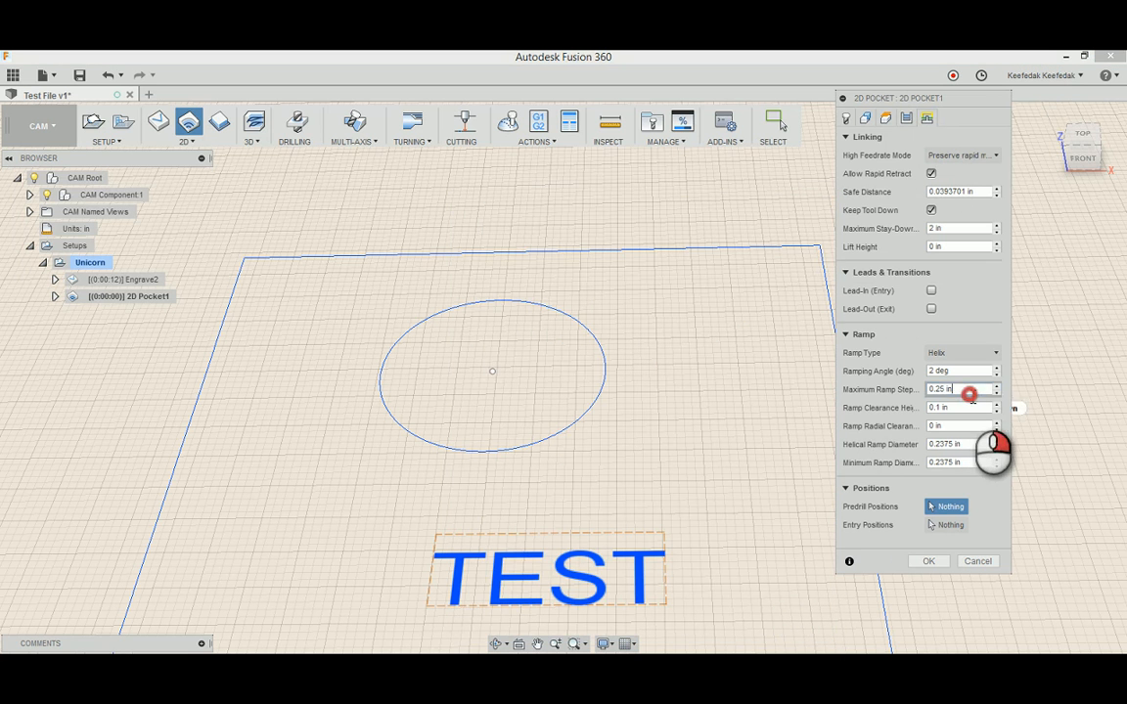
left_click(1027, 467)
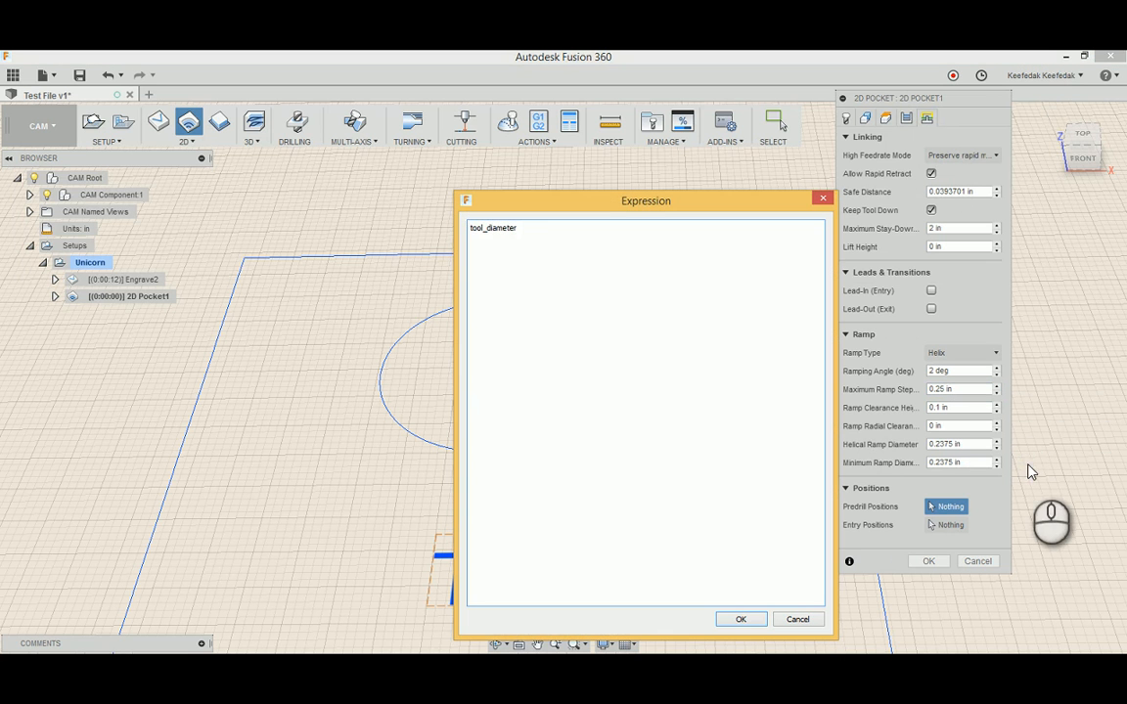
double_click(554, 224)
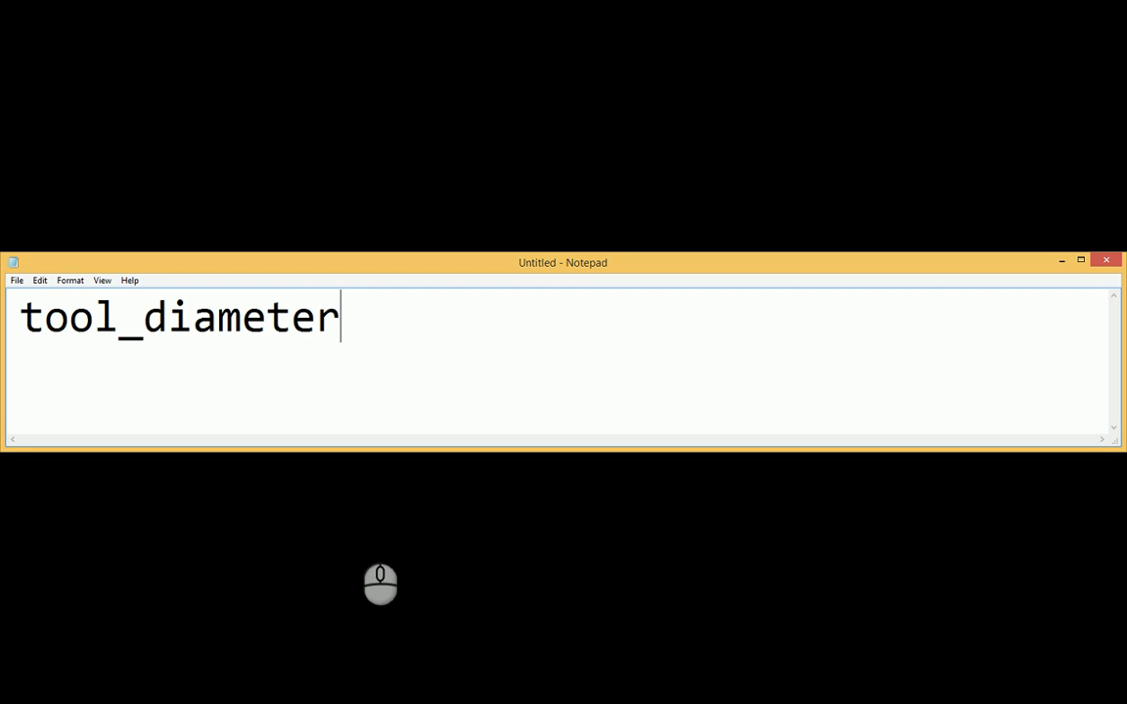
Step: Minimize Notepad to return to Fusion 360, accept the unedited expression, and confirm the 2D pocket to generate its toolpath
left_click(926, 679)
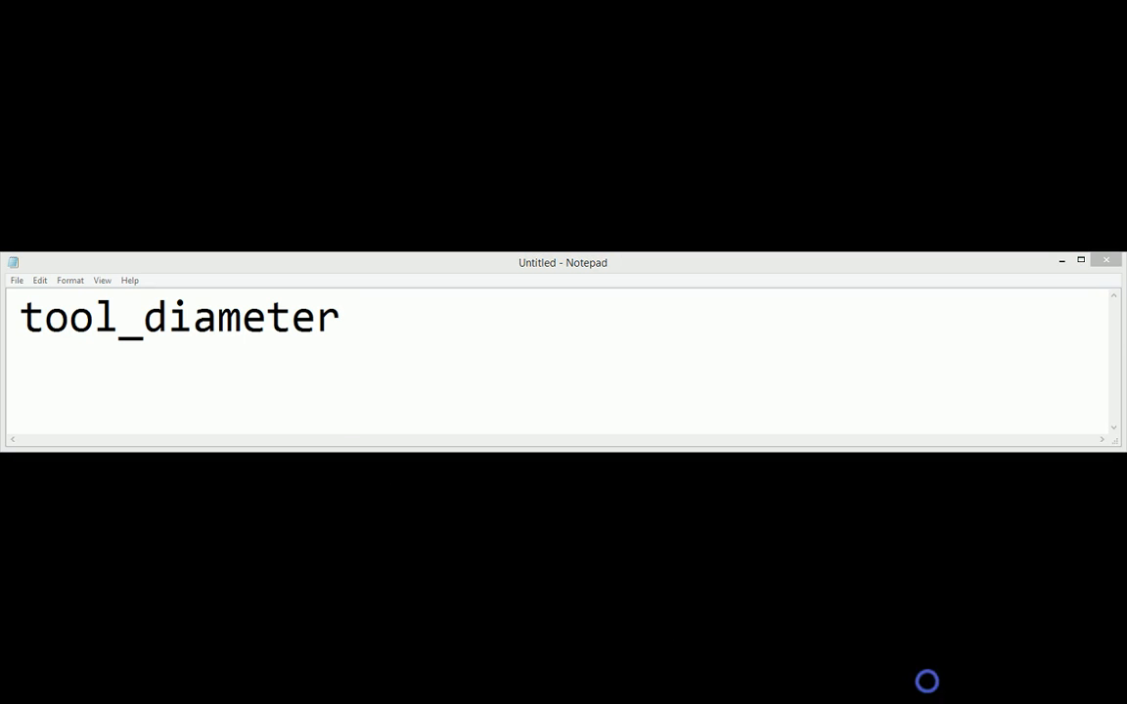
left_click(1061, 262)
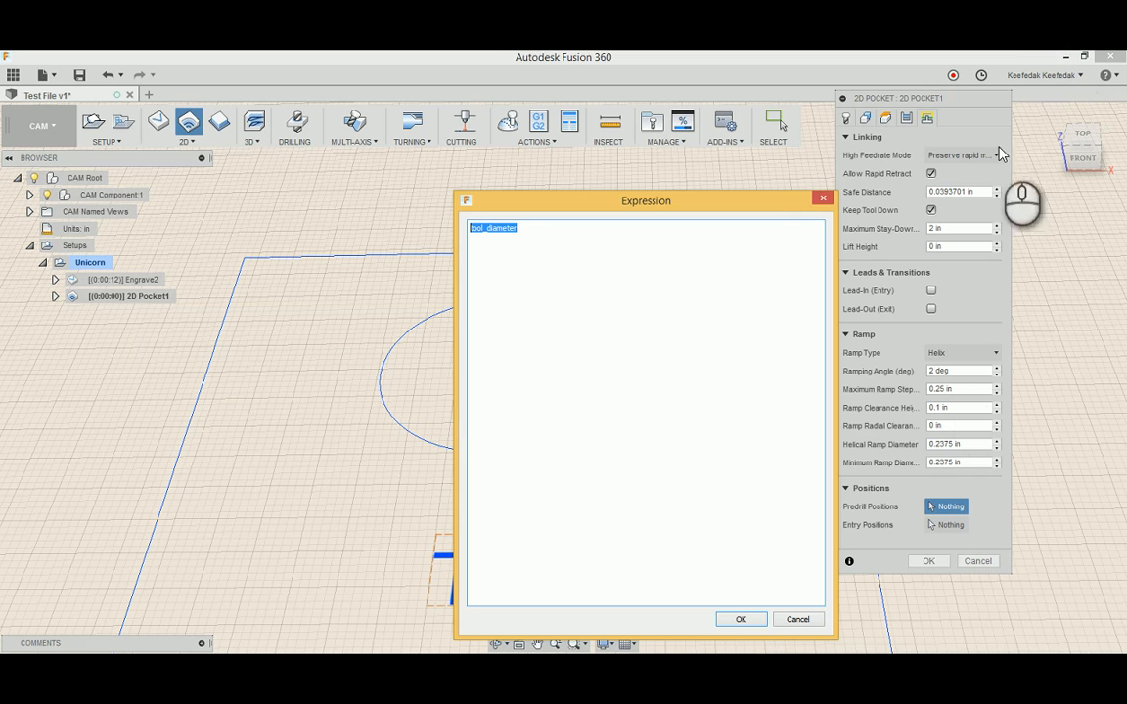
left_click(741, 620)
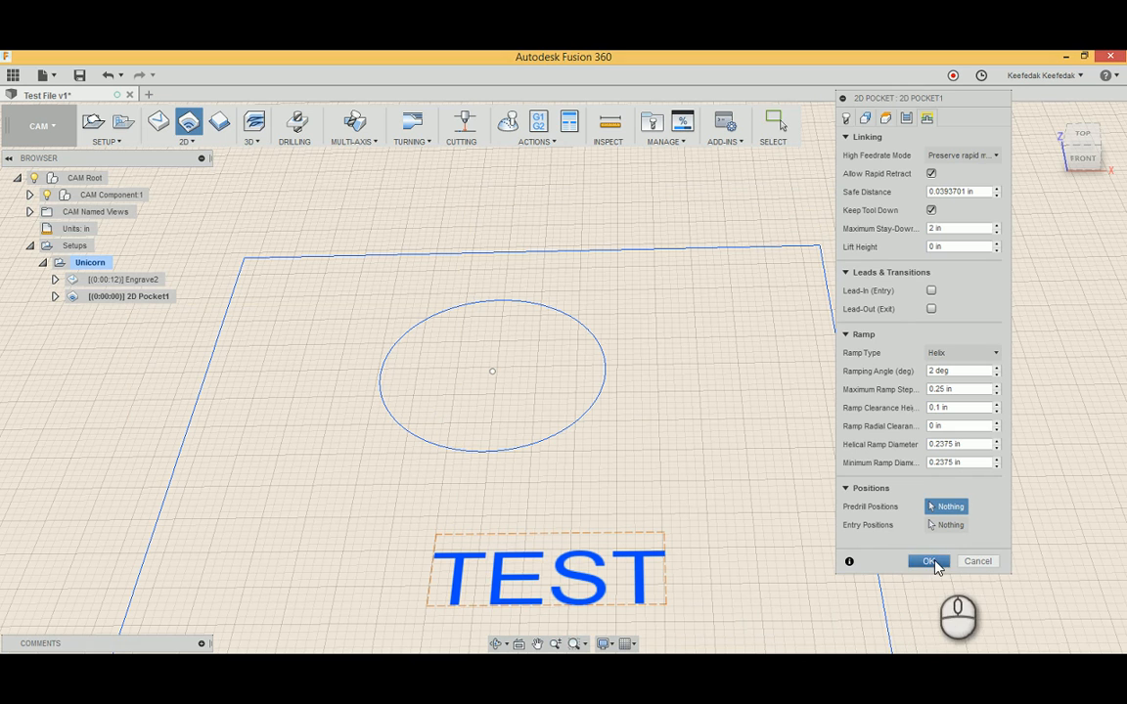
left_click(934, 563)
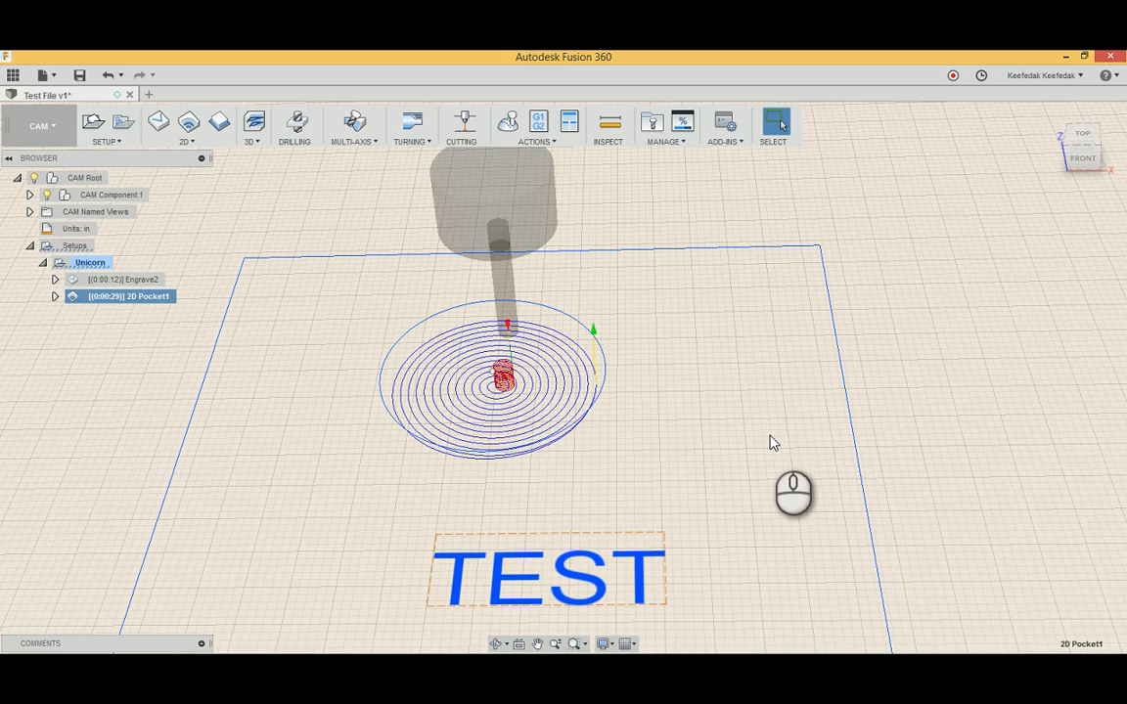
Step: Examine the generated pocket toolpath and its helical entry ramp from several angles
middle_click_drag(797, 426, 838, 378, "shift")
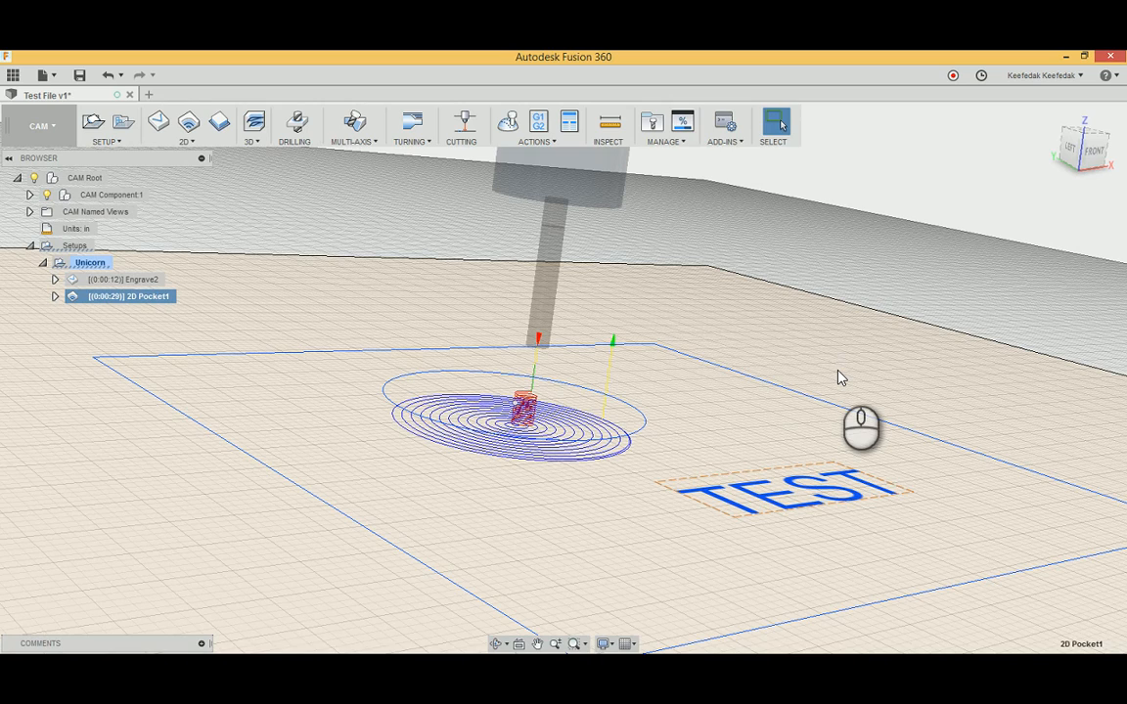
middle_click_drag(838, 378, 789, 382, "shift")
middle_click_drag(624, 403, 727, 314, "shift")
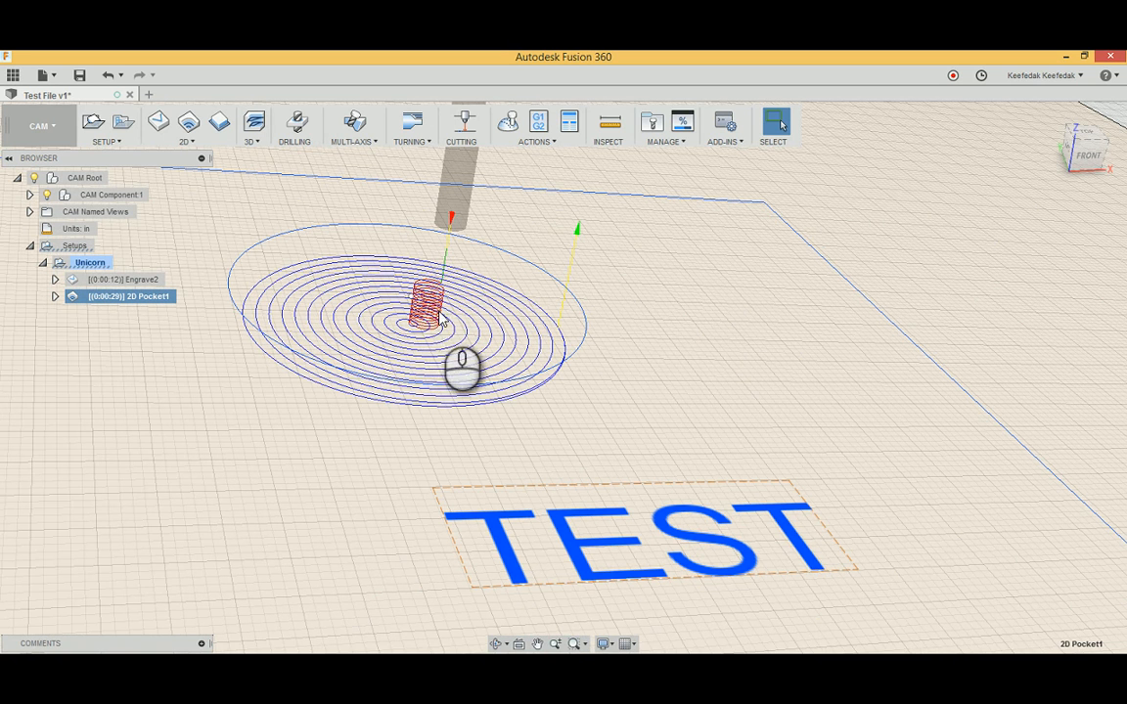
middle_click_drag(696, 327, 797, 334, "shift")
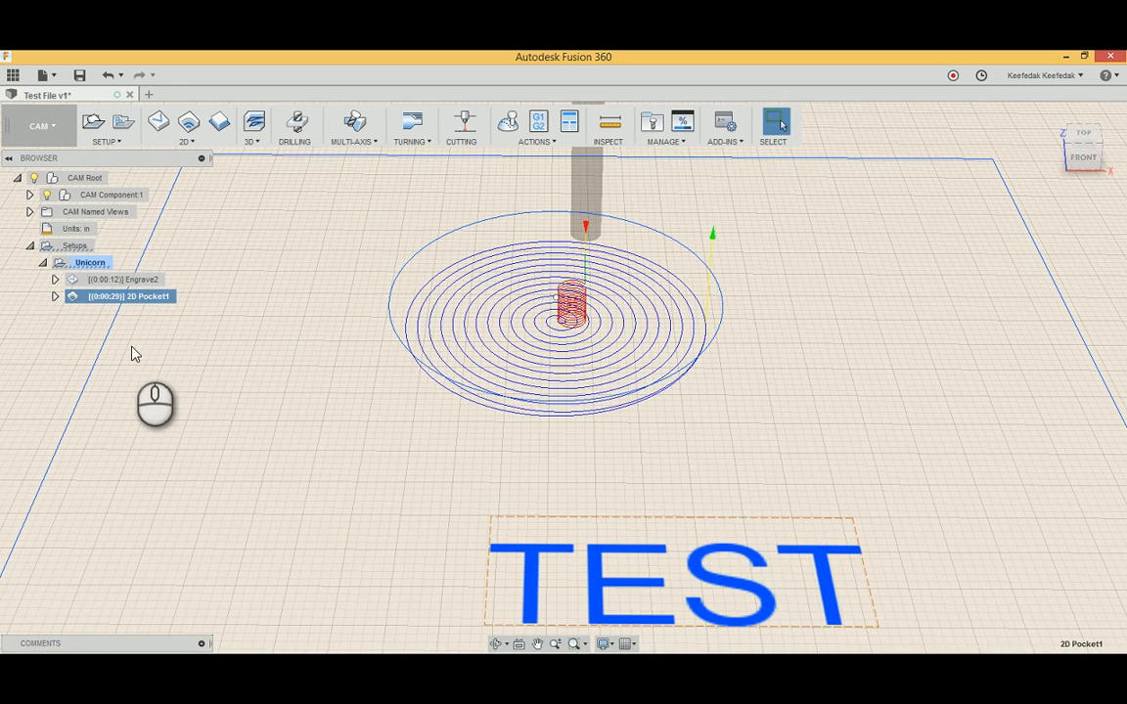
Step: Reopen the 2D pocket operation for editing and set its helix ramping angle to 25 degrees
left_click(159, 297)
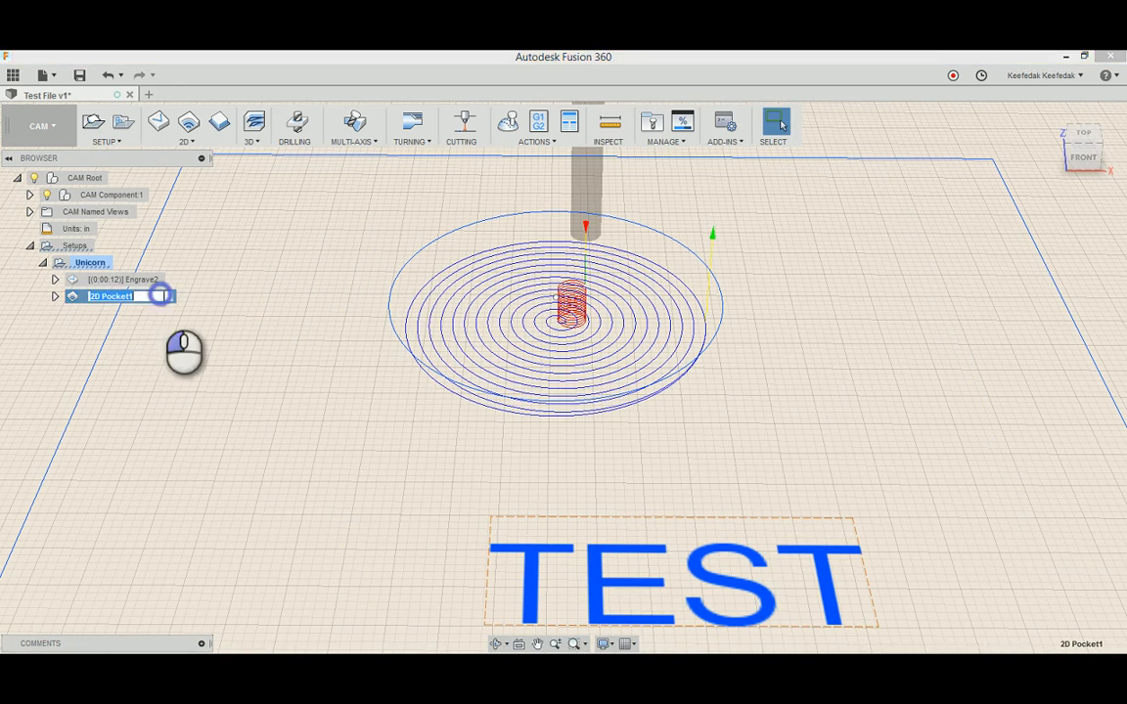
left_click(146, 330)
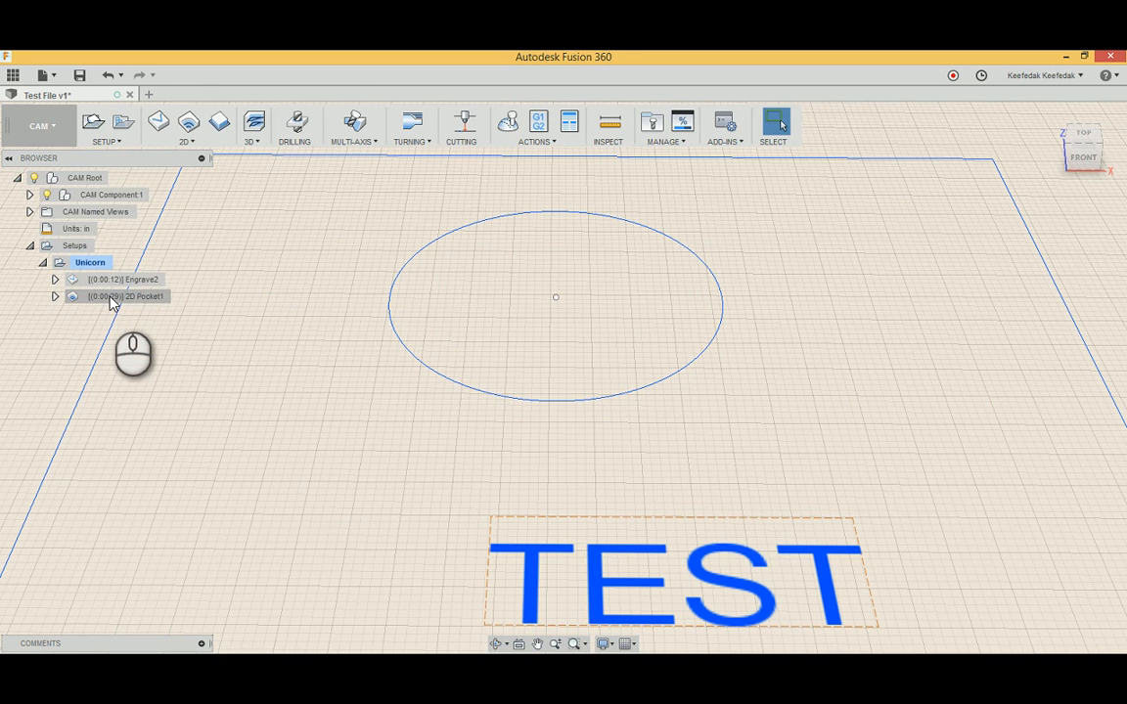
right_click(113, 303)
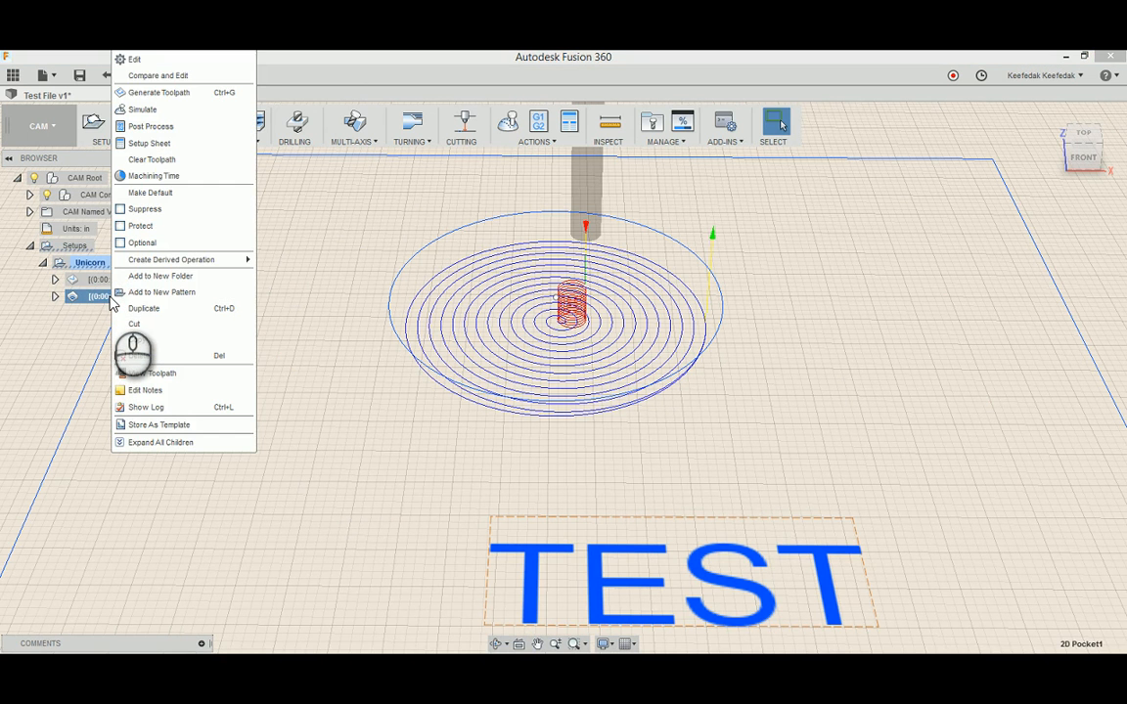
left_click(98, 336)
right_click(126, 297)
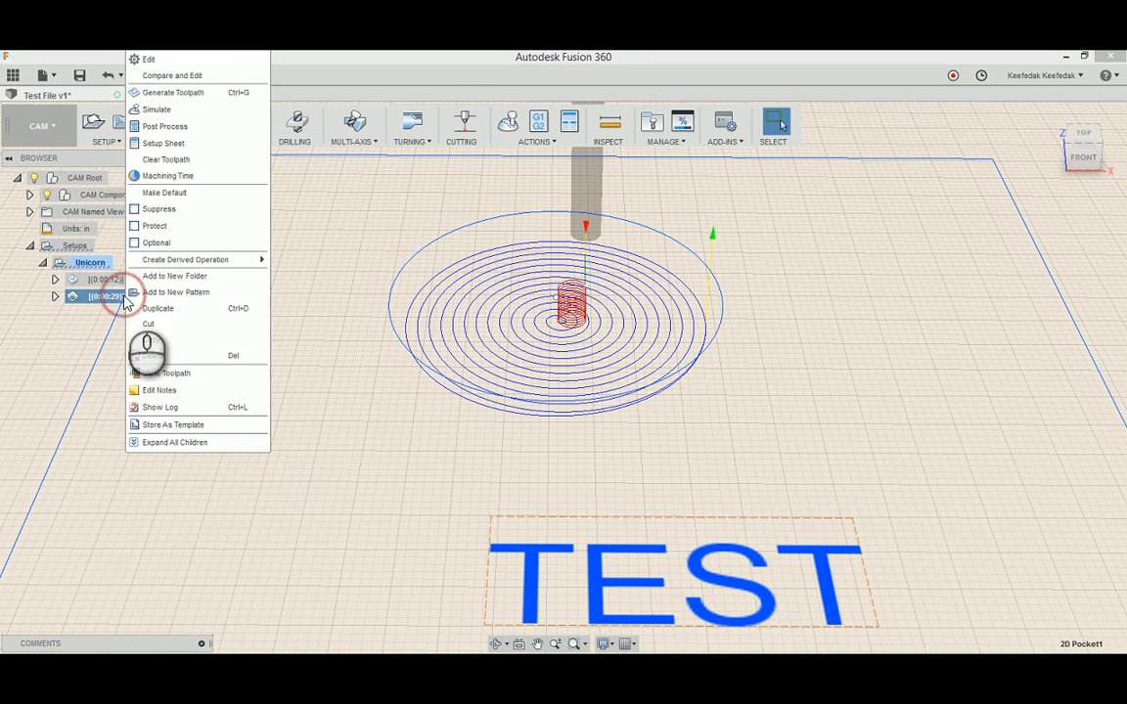
left_click(147, 59)
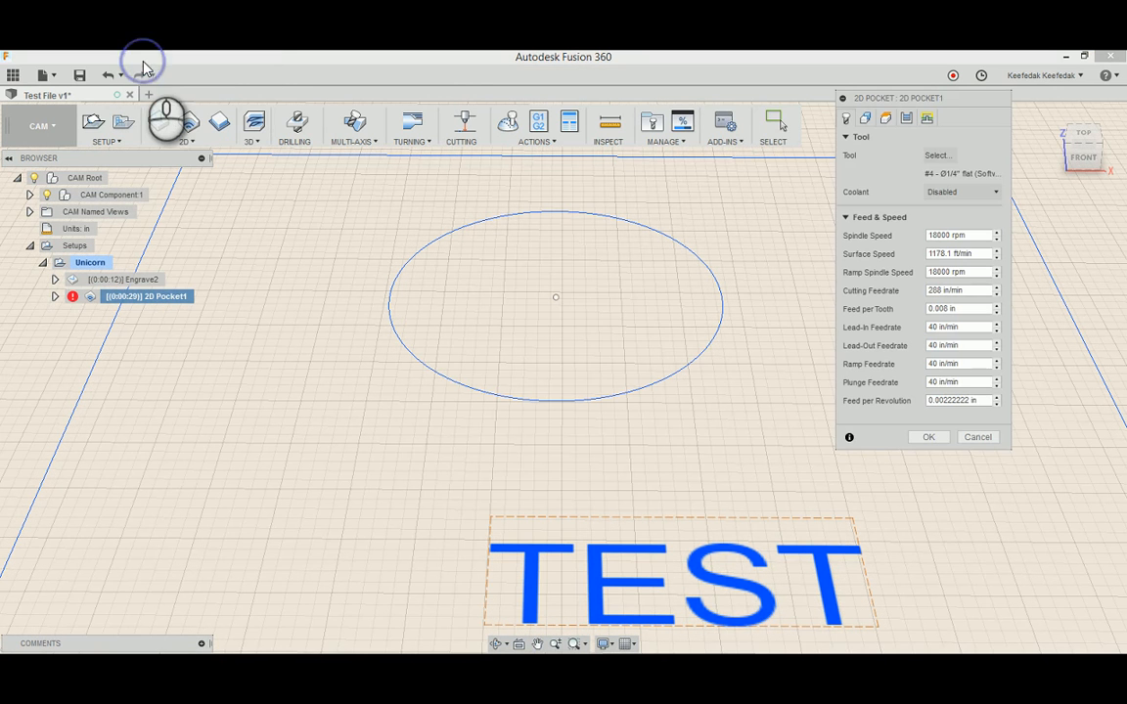
left_click(928, 118)
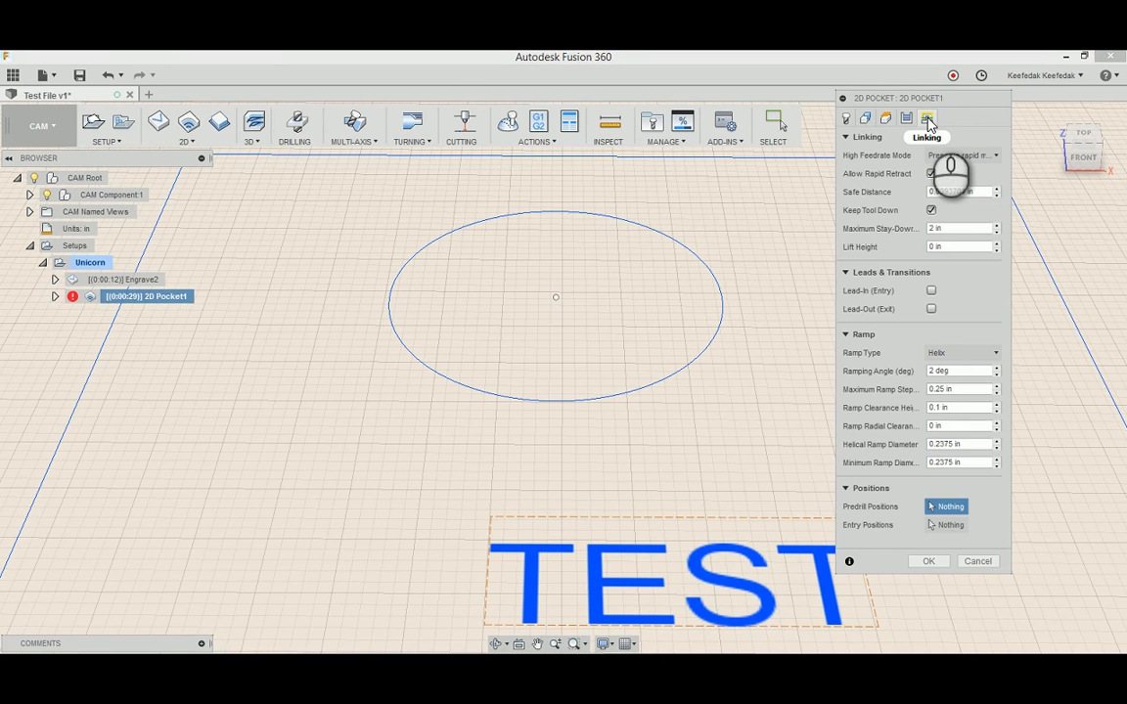
left_click(978, 371)
type("25")
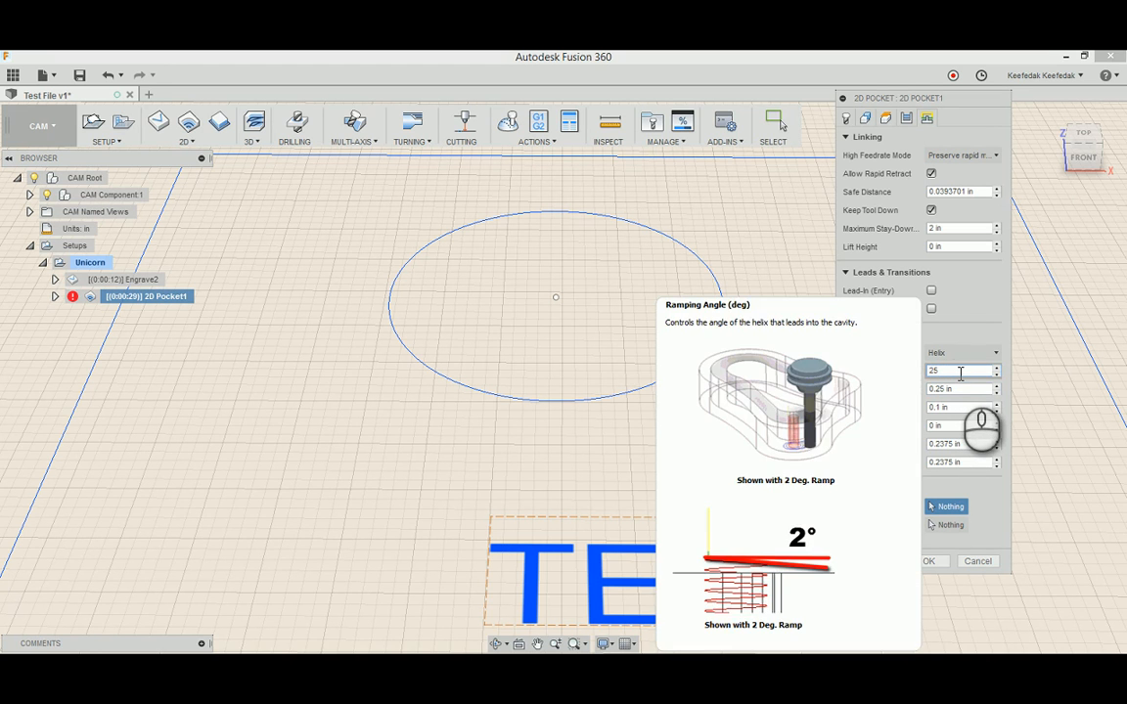
Step: Store the pocket's settings as defaults with Make All Default from the ramping angle, and confirm the operation to regenerate its toolpath
right_click(960, 372)
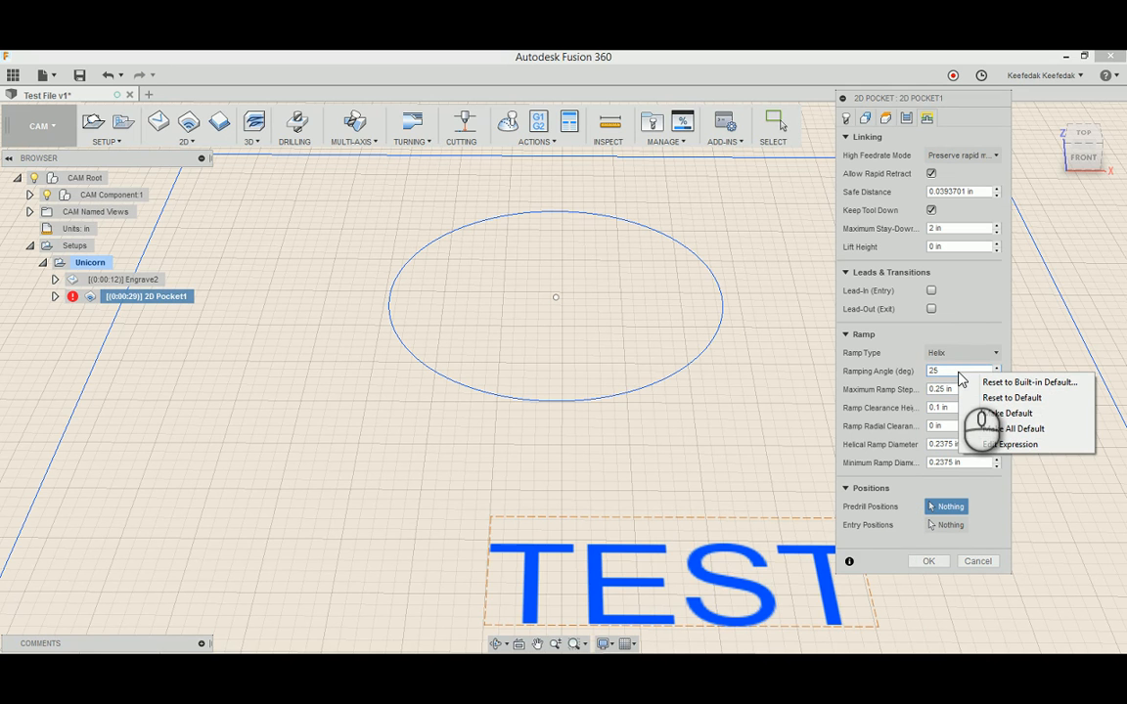
left_click(1009, 431)
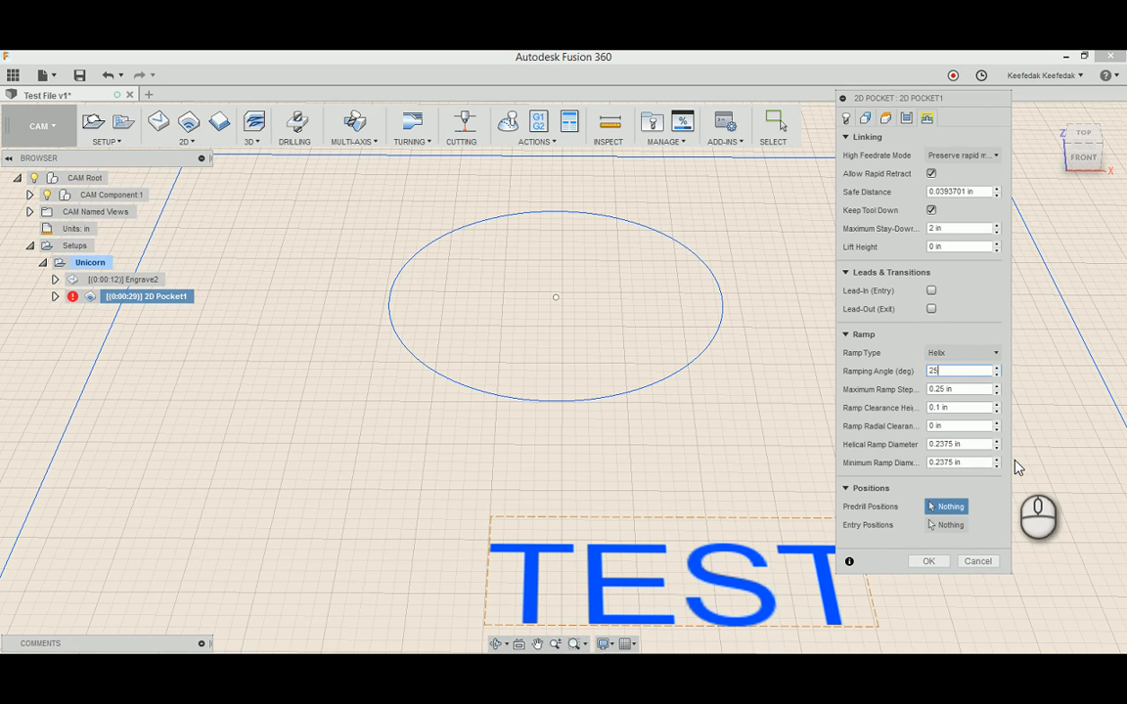
right_click(955, 372)
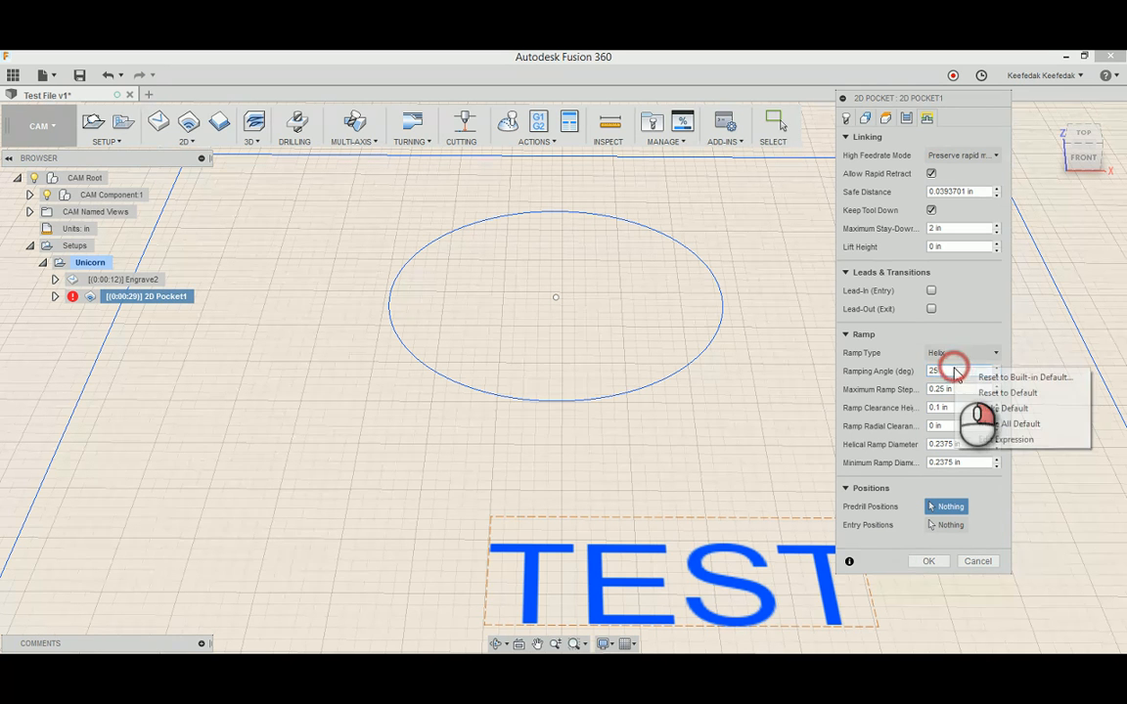
left_click(999, 426)
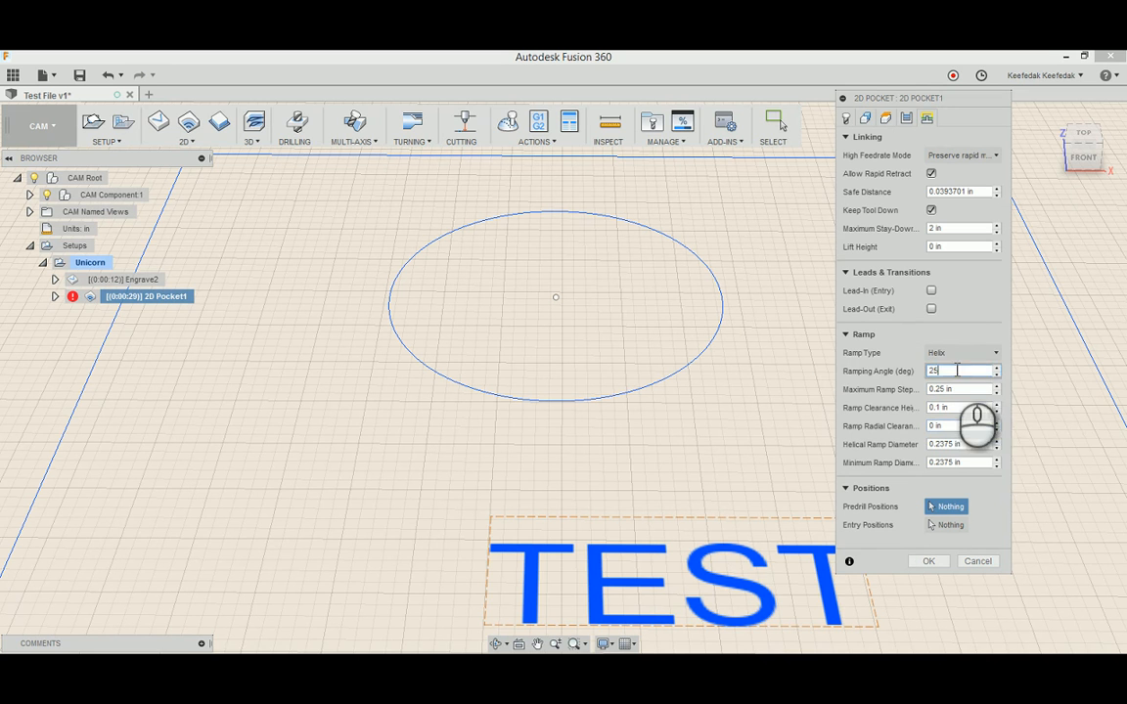
right_click(955, 372)
left_click(1012, 426)
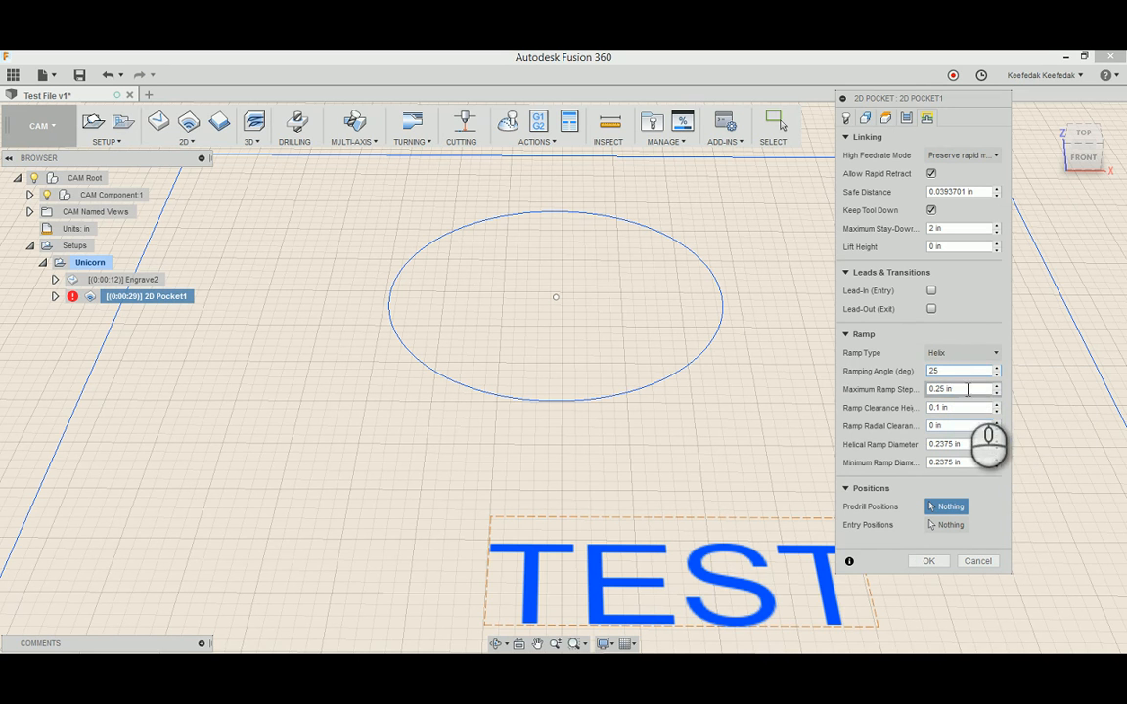
left_click(965, 373)
right_click(966, 373)
left_click(1002, 431)
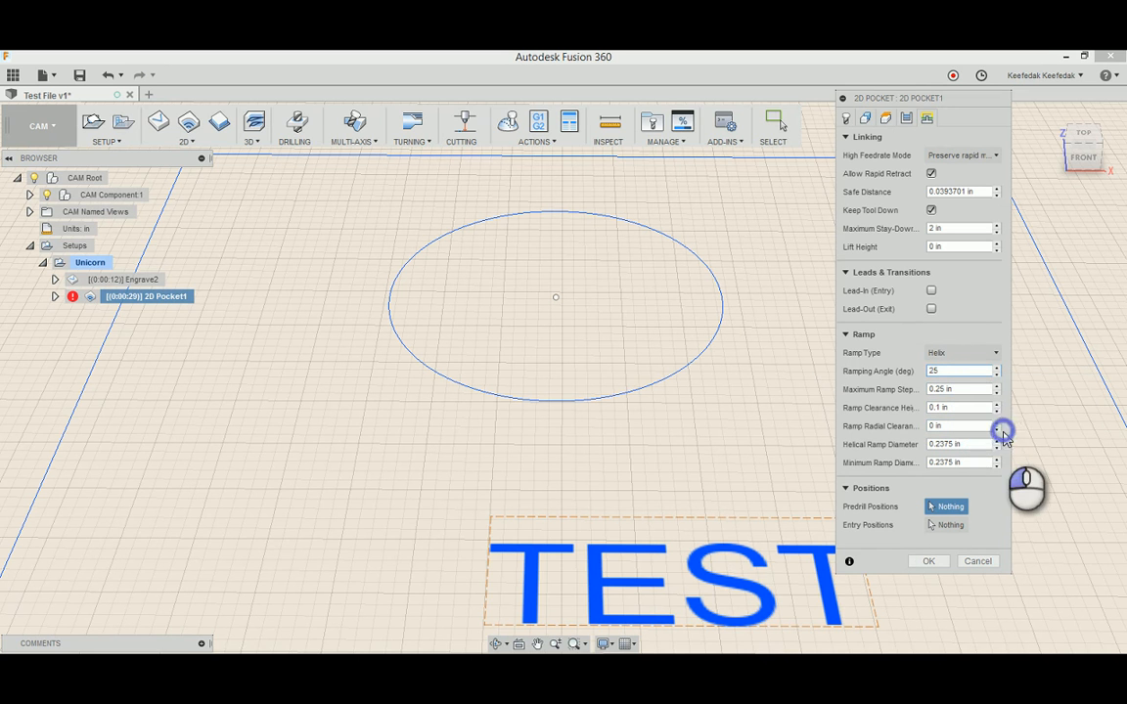
left_click(928, 560)
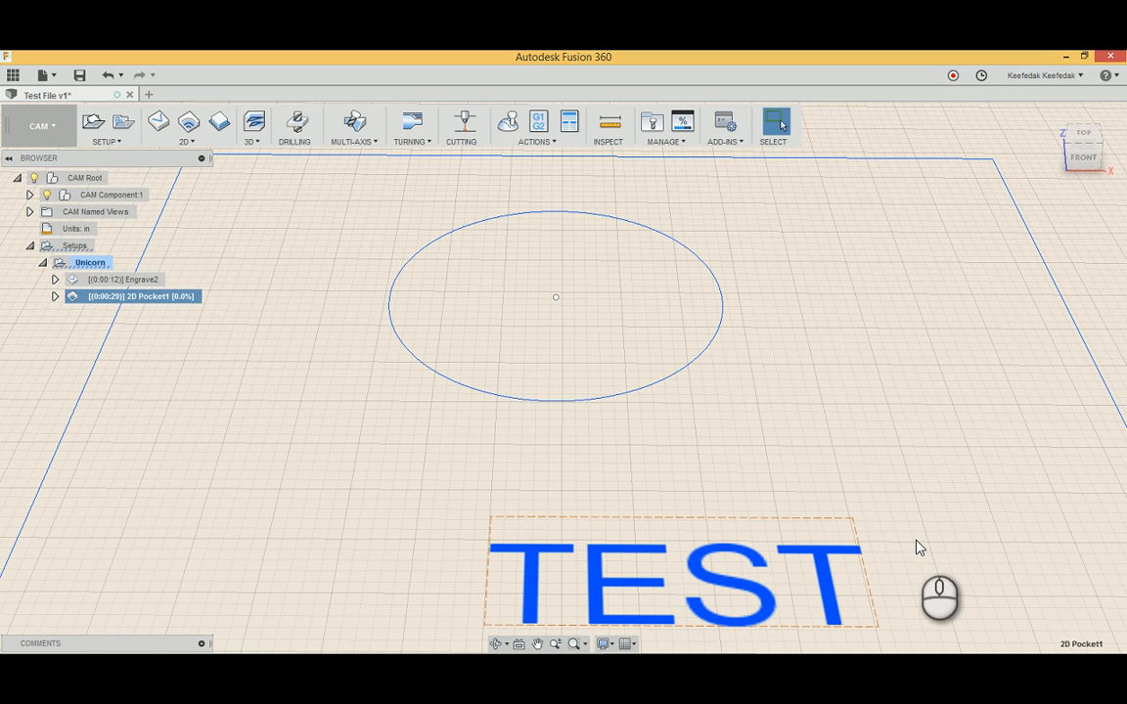
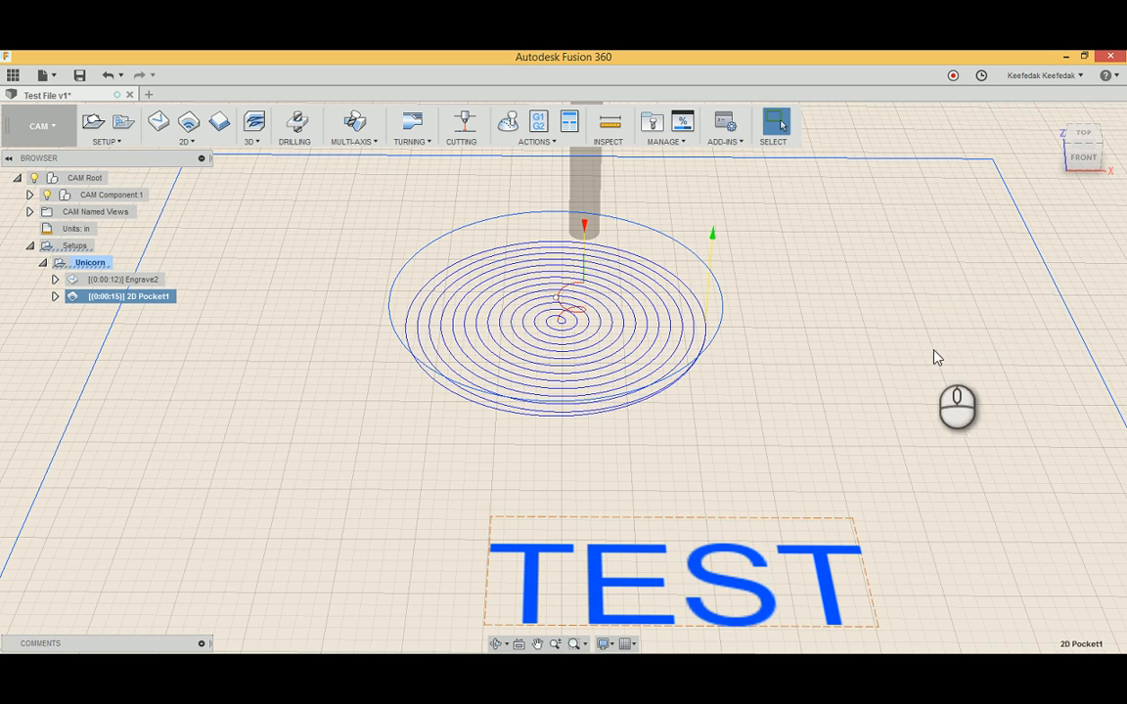
Step: Create a 2D contour operation and select the outer rectangle around the circle and TEST text as its contour
scroll(909, 358, "down", 2)
scroll(908, 358, "down", 1)
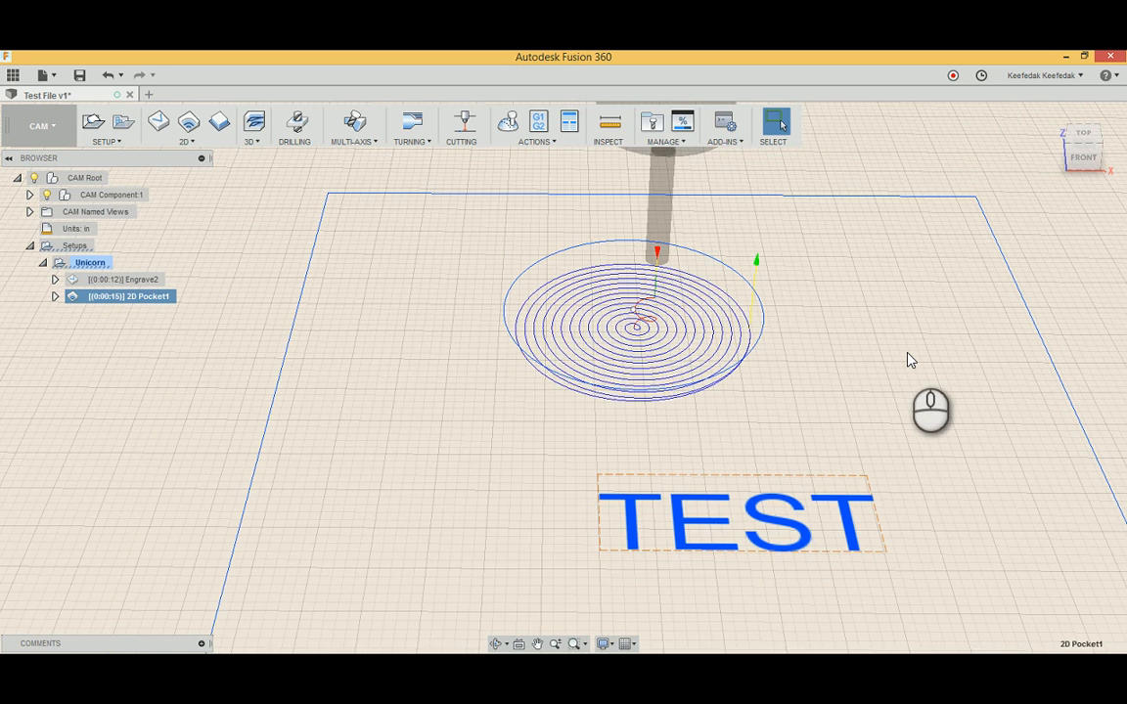
middle_click_drag(900, 357, 842, 345)
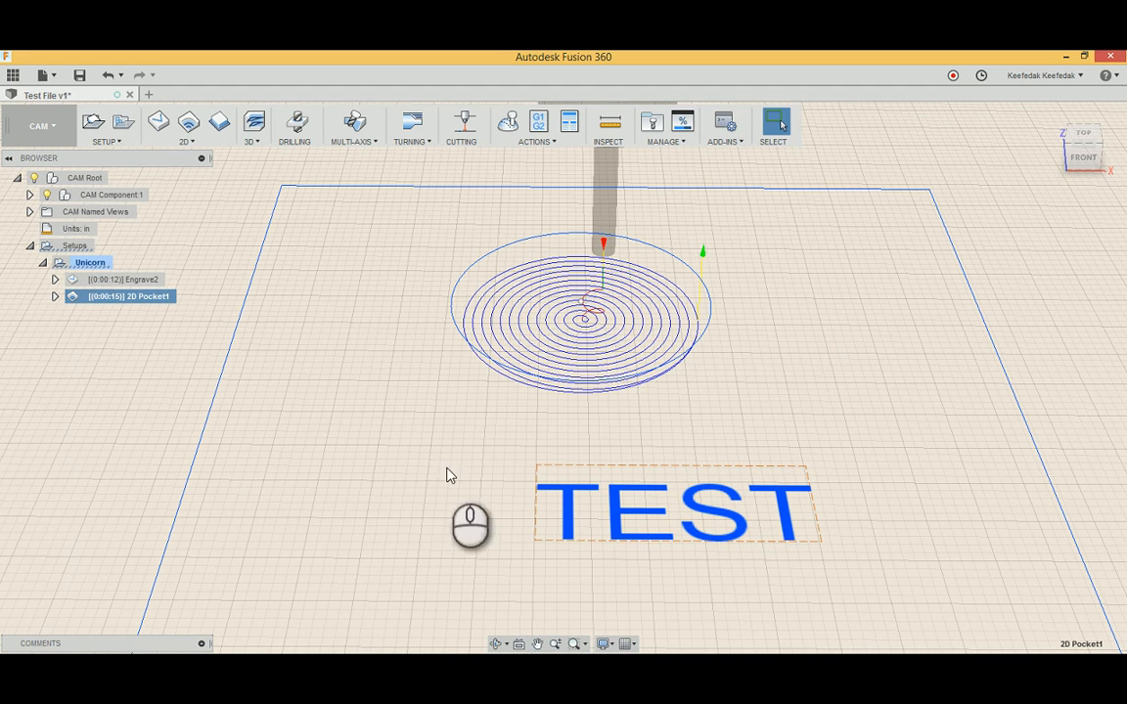
left_click(108, 389)
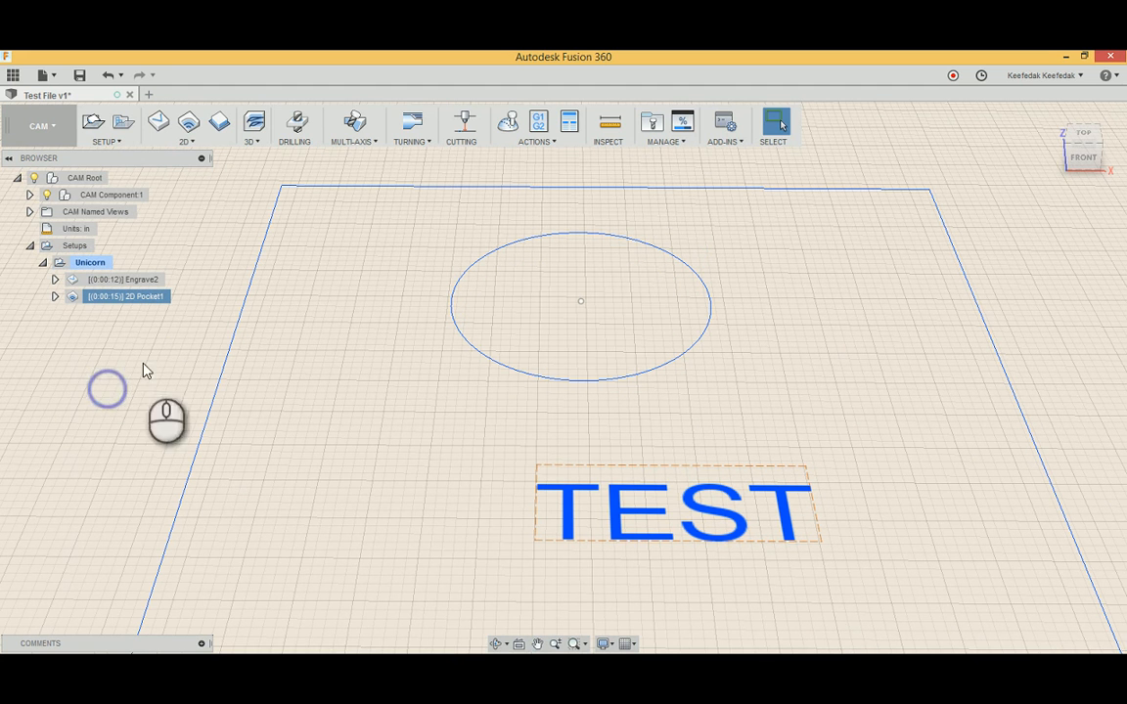
left_click(219, 123)
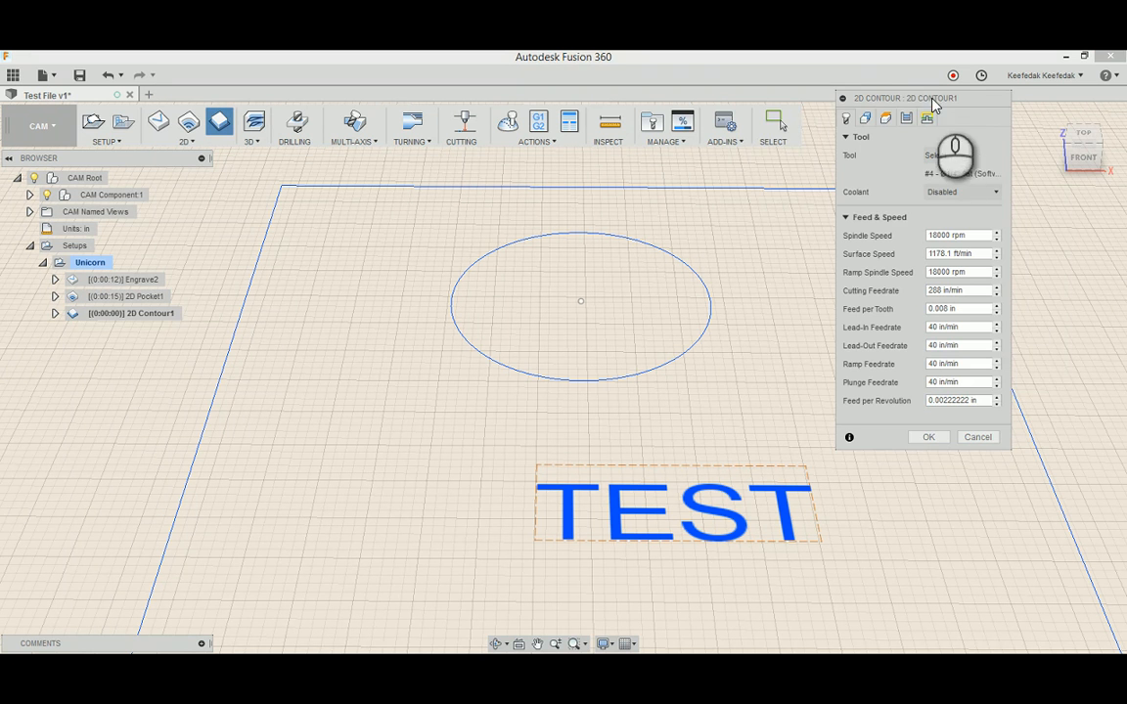
left_click_drag(927, 96, 937, 172)
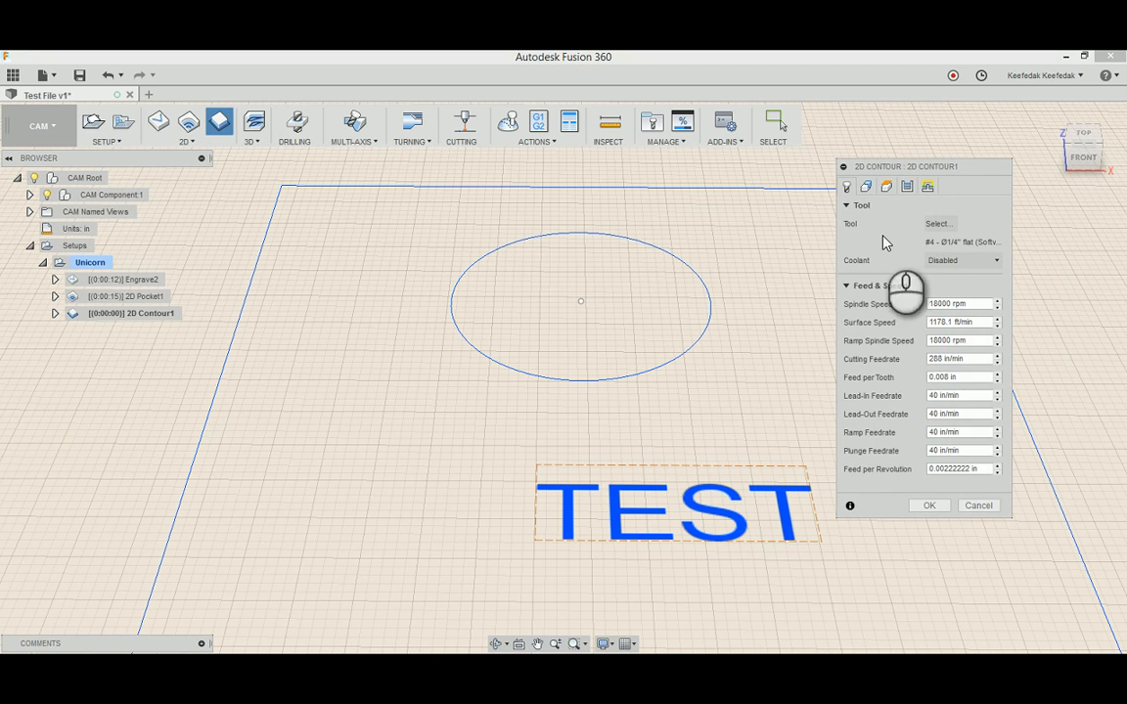
left_click(868, 188)
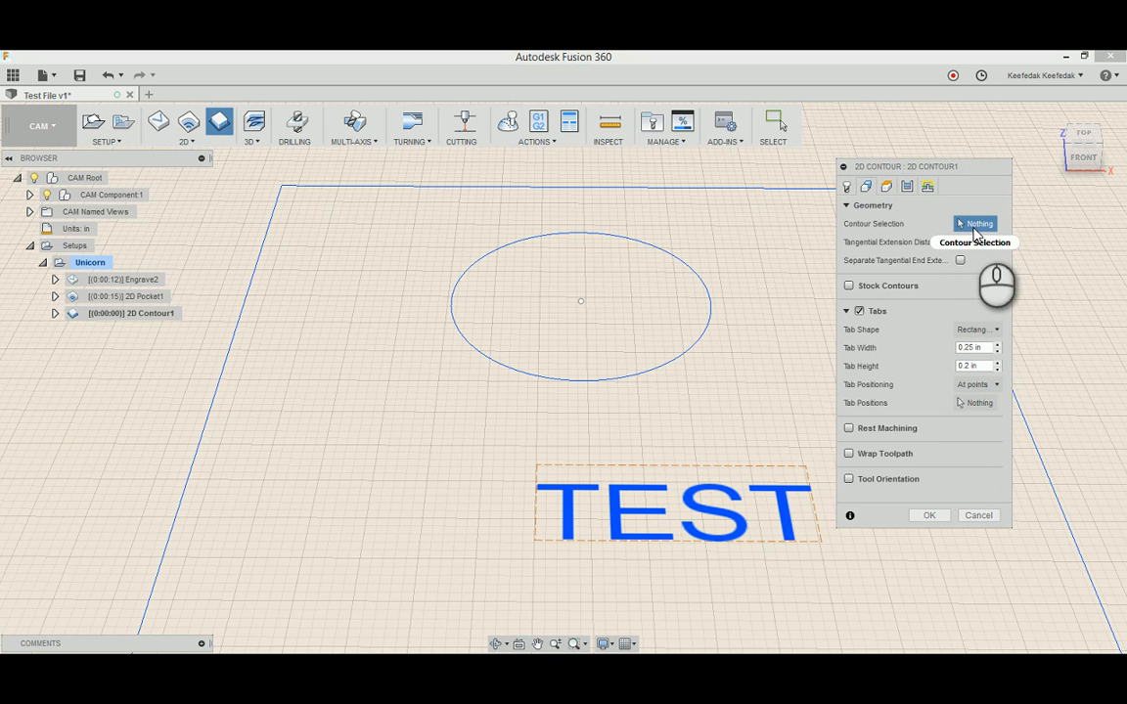
left_click(231, 362)
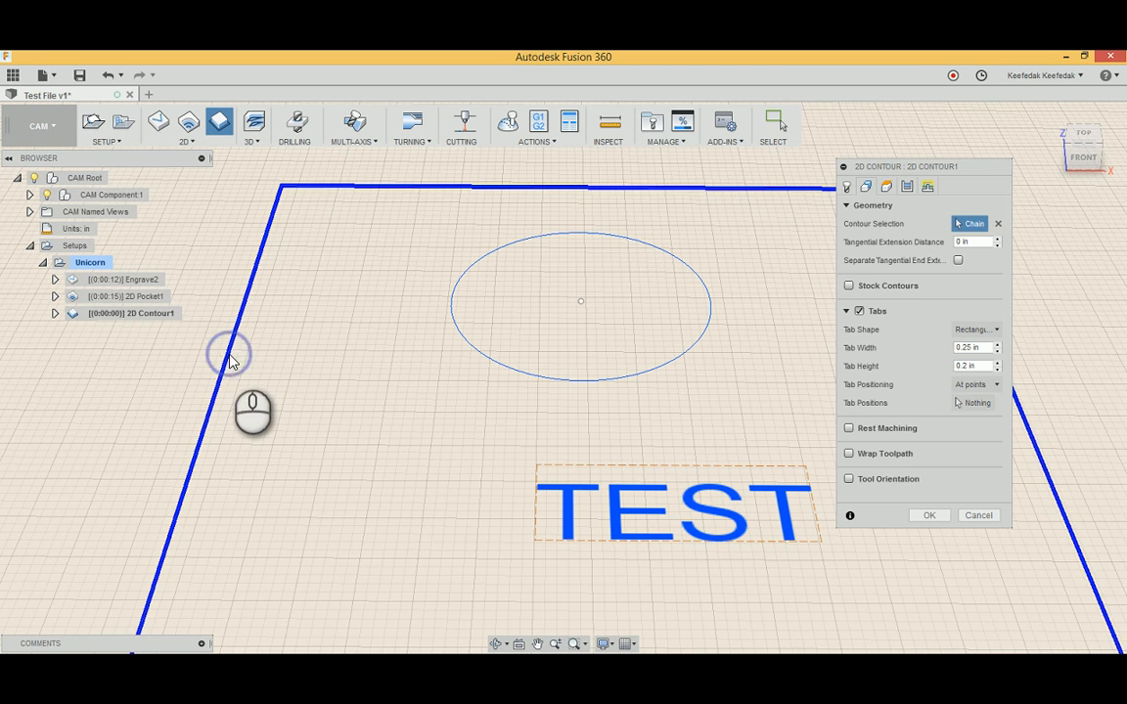
Step: Examine the direction arrow at the corner of the selected rectangular contour to check the side being cut
scroll(338, 448, "down", 3)
middle_click_drag(656, 447, 590, 445)
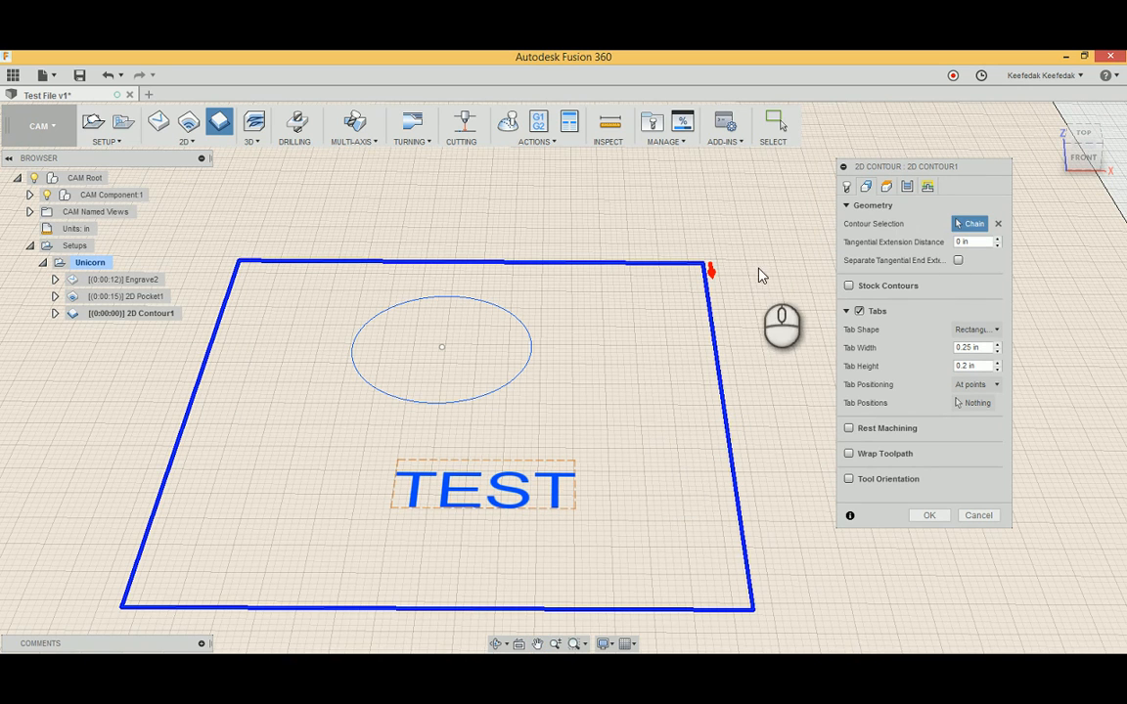
middle_click_drag(759, 247, 711, 294, "shift")
scroll(749, 301, "down", 2)
scroll(748, 307, "down", 2)
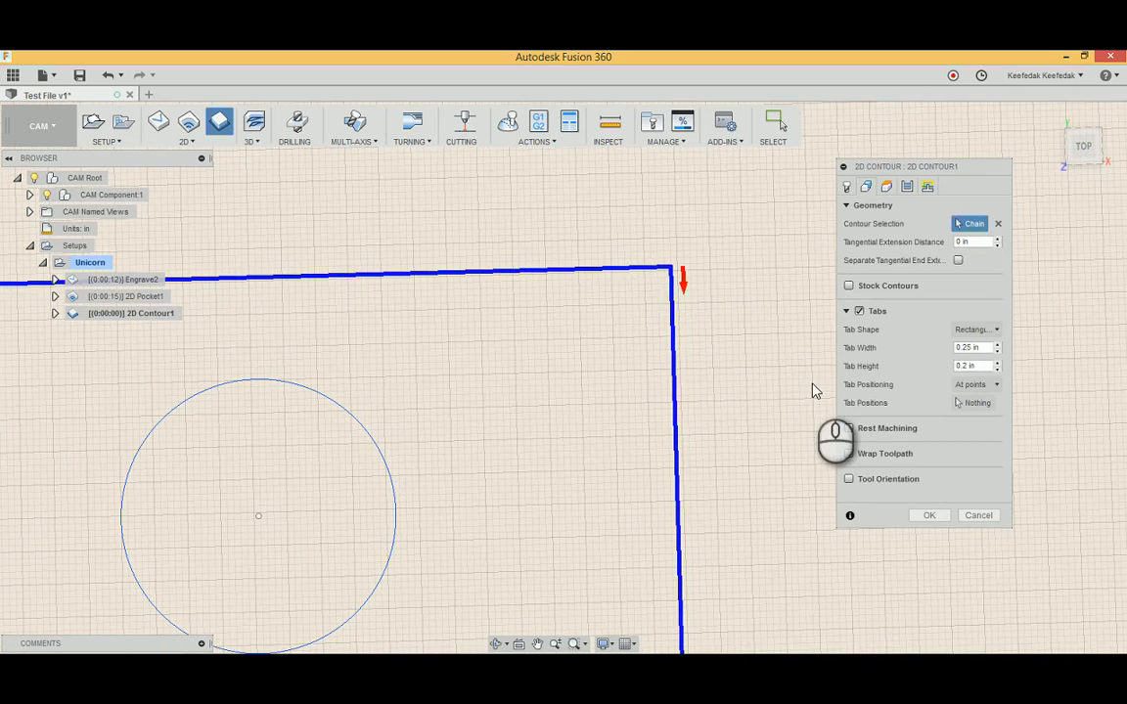
Step: Flip the machining side of the rectangular contour to the inside and back to the outside
left_click(682, 280)
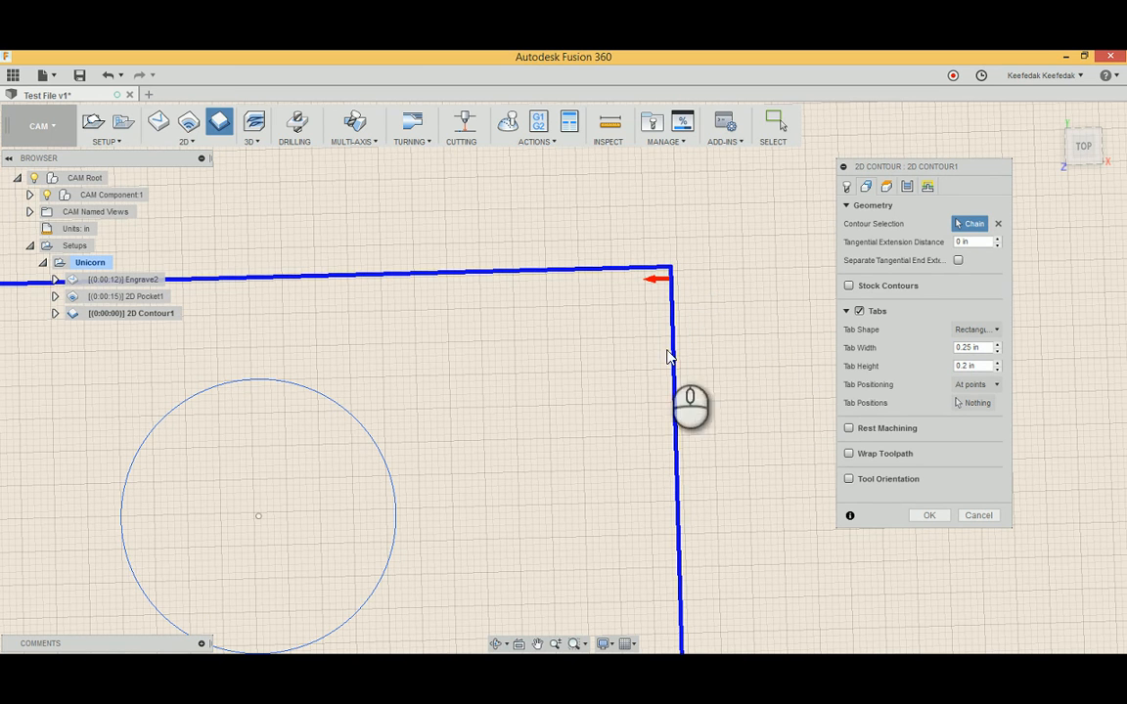
left_click(651, 280)
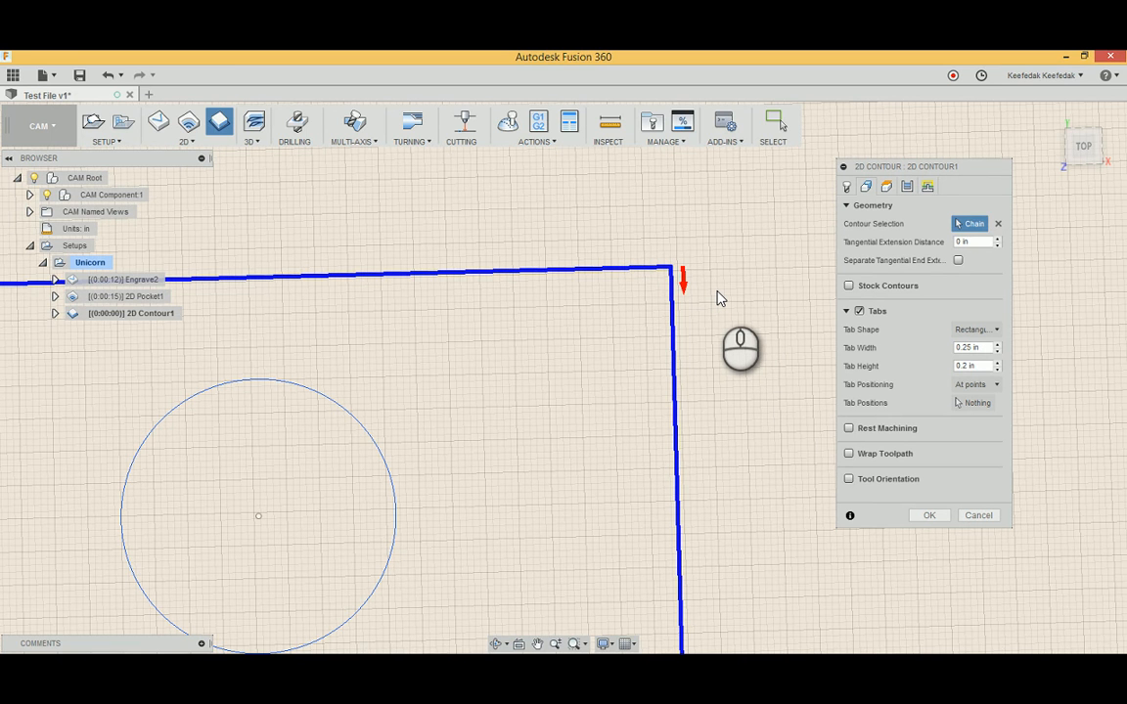
left_click(957, 242)
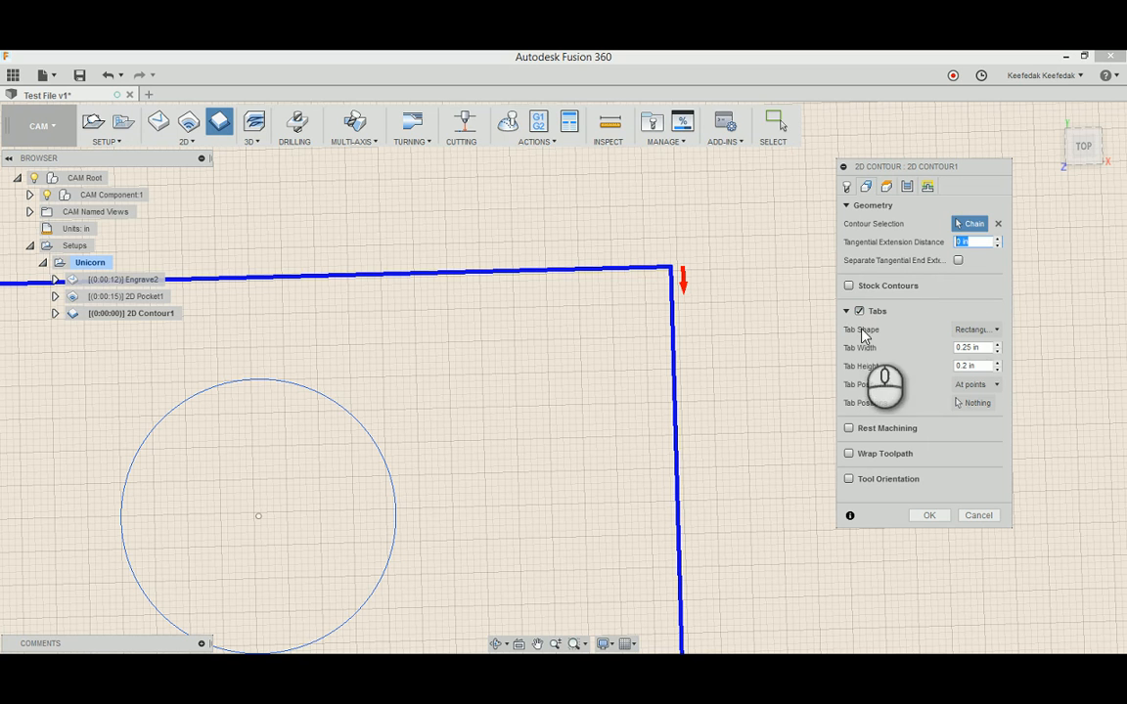
Step: Set the contour's tab shape to Triangular and review the expression behind the tab width
left_click(983, 332)
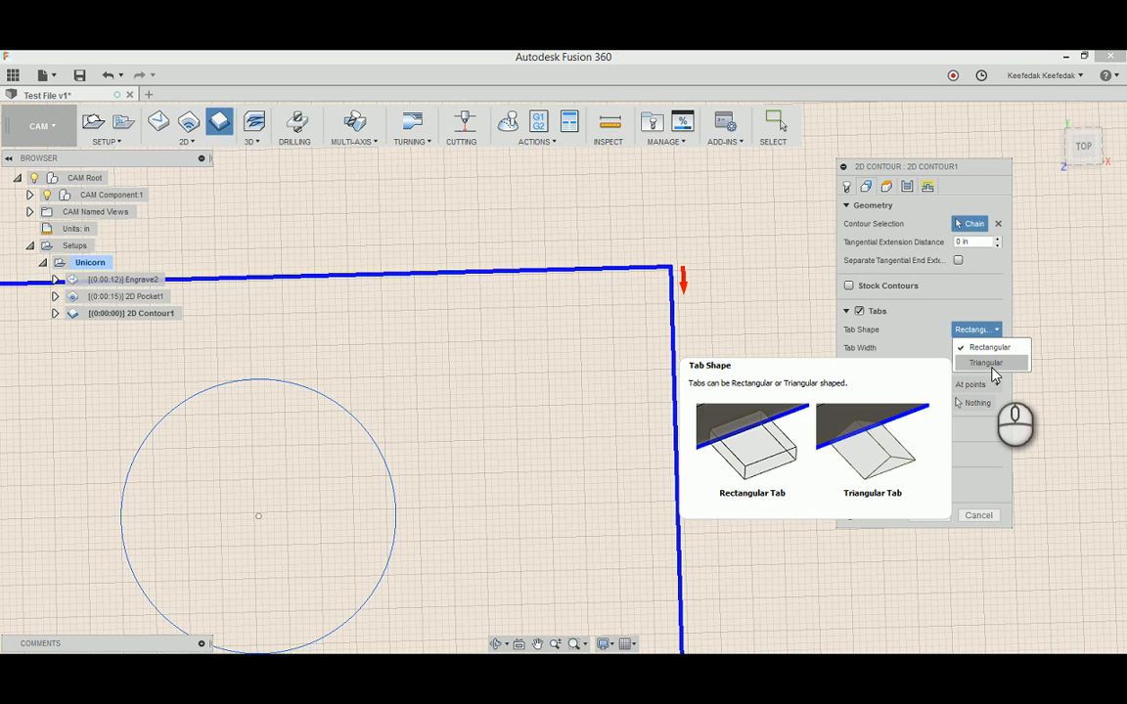
left_click(987, 368)
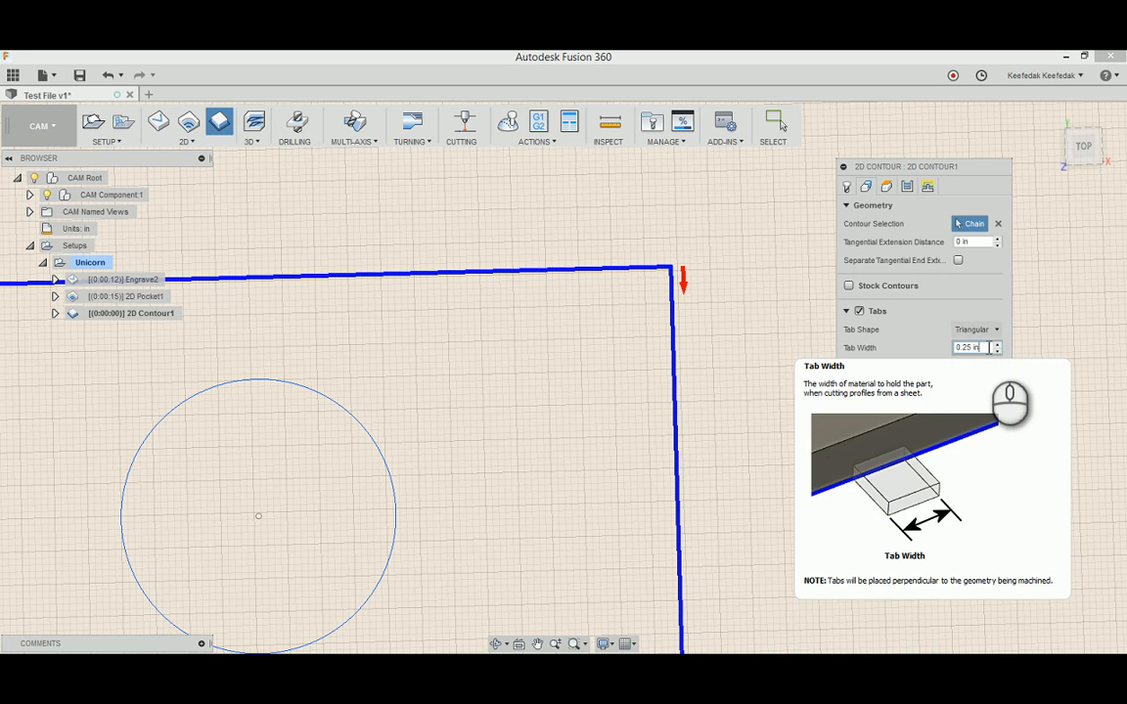
right_click(991, 348)
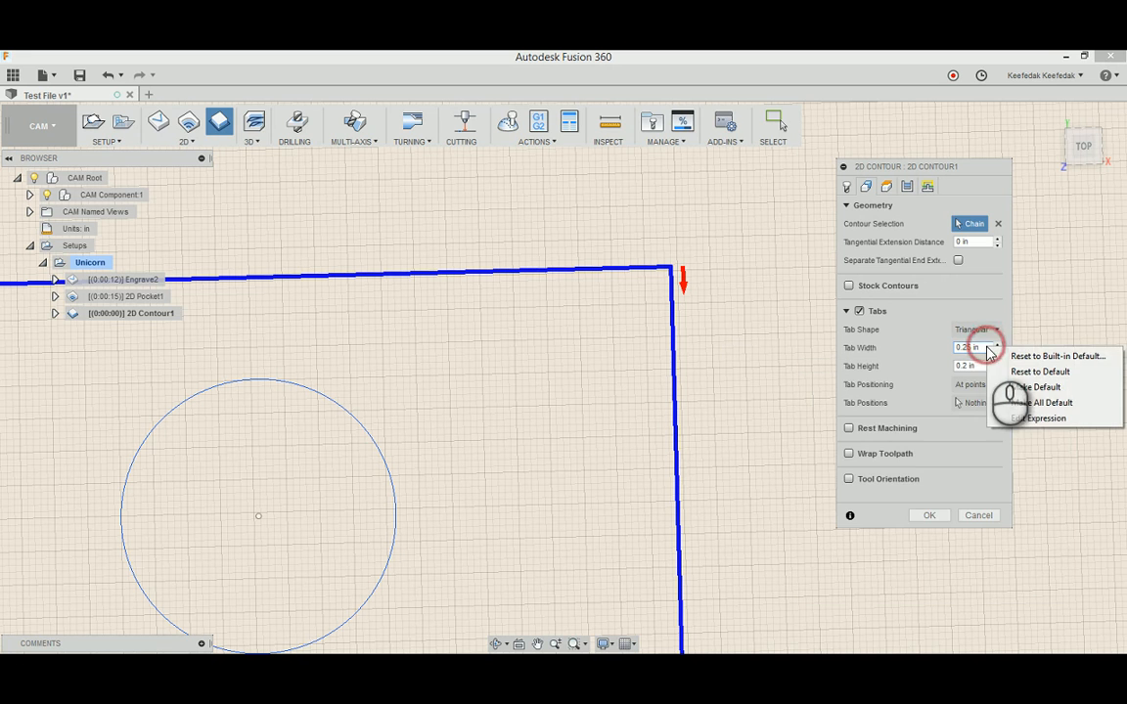
left_click(1050, 419)
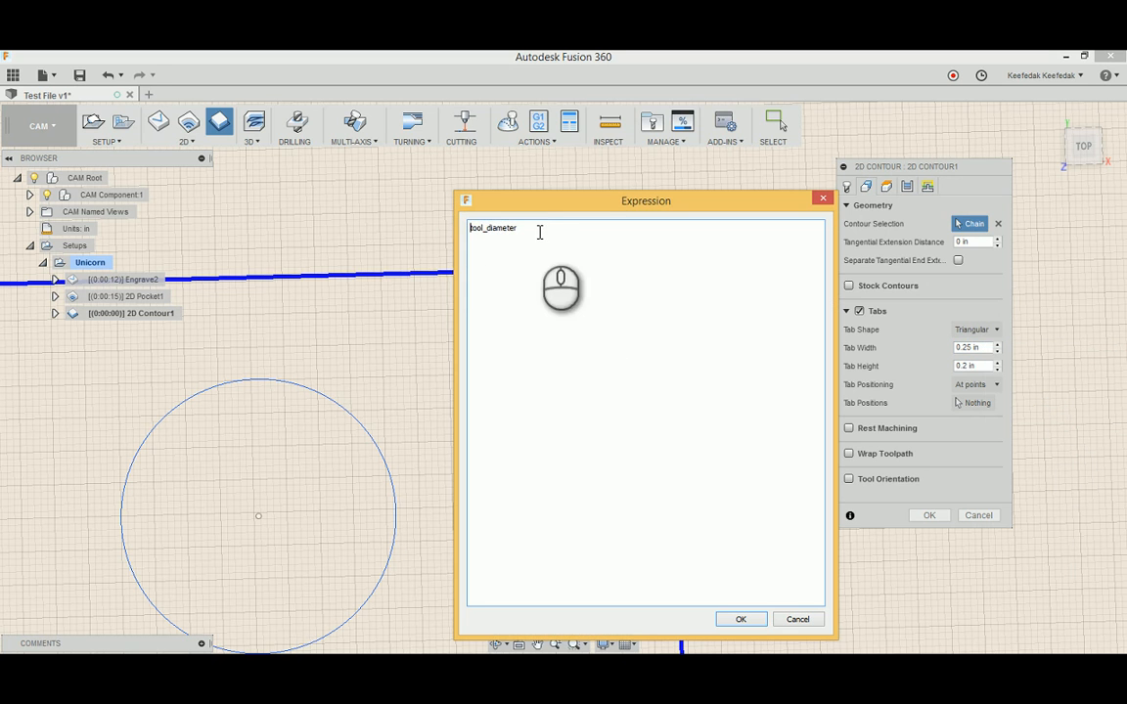
left_click_drag(535, 230, 436, 251)
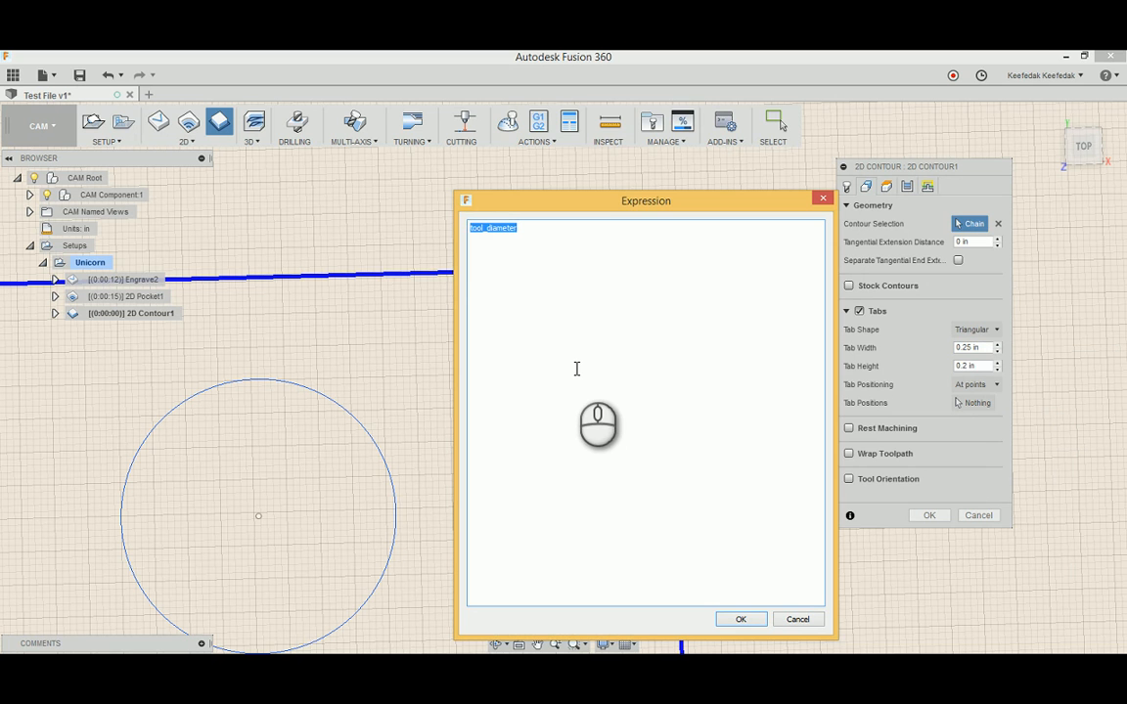
left_click(745, 621)
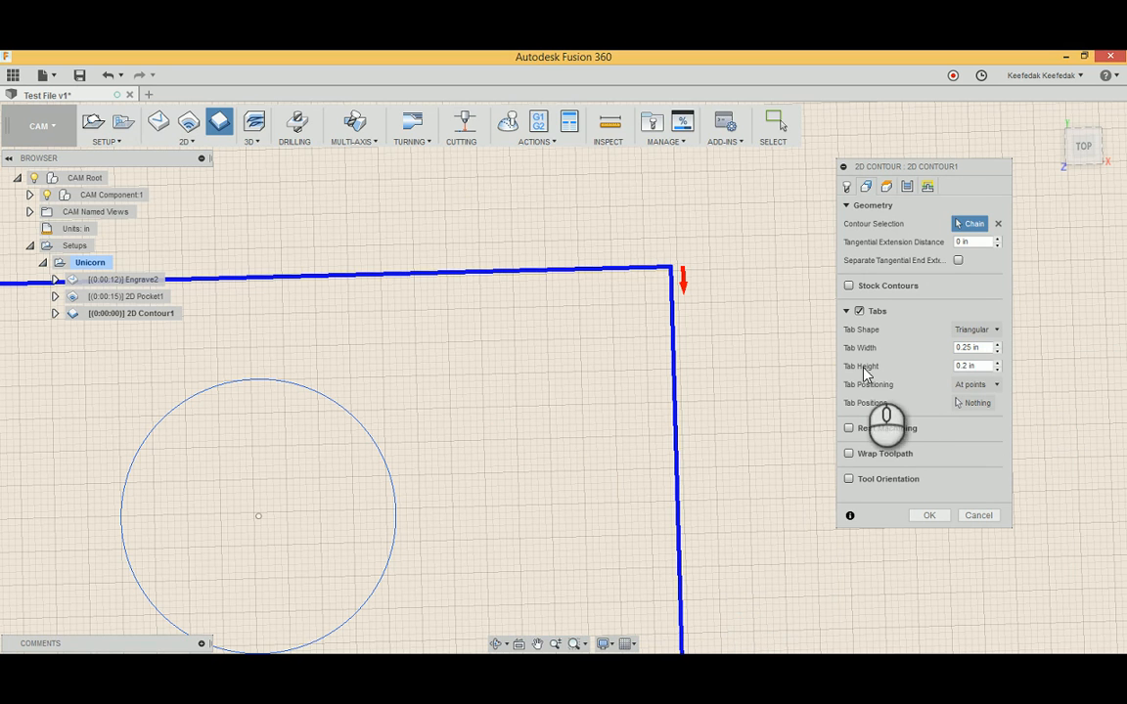
Step: Copy the expression behind the tab height and paste it over the tool_diameter text in Notepad
left_click(981, 366)
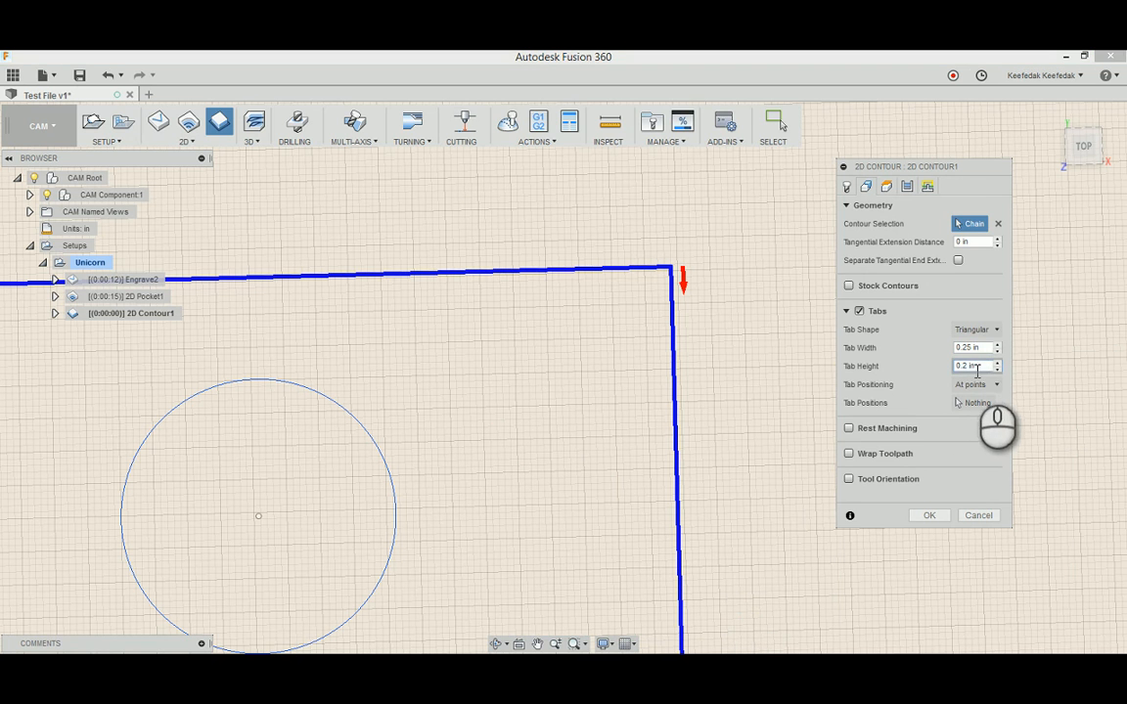
right_click(981, 367)
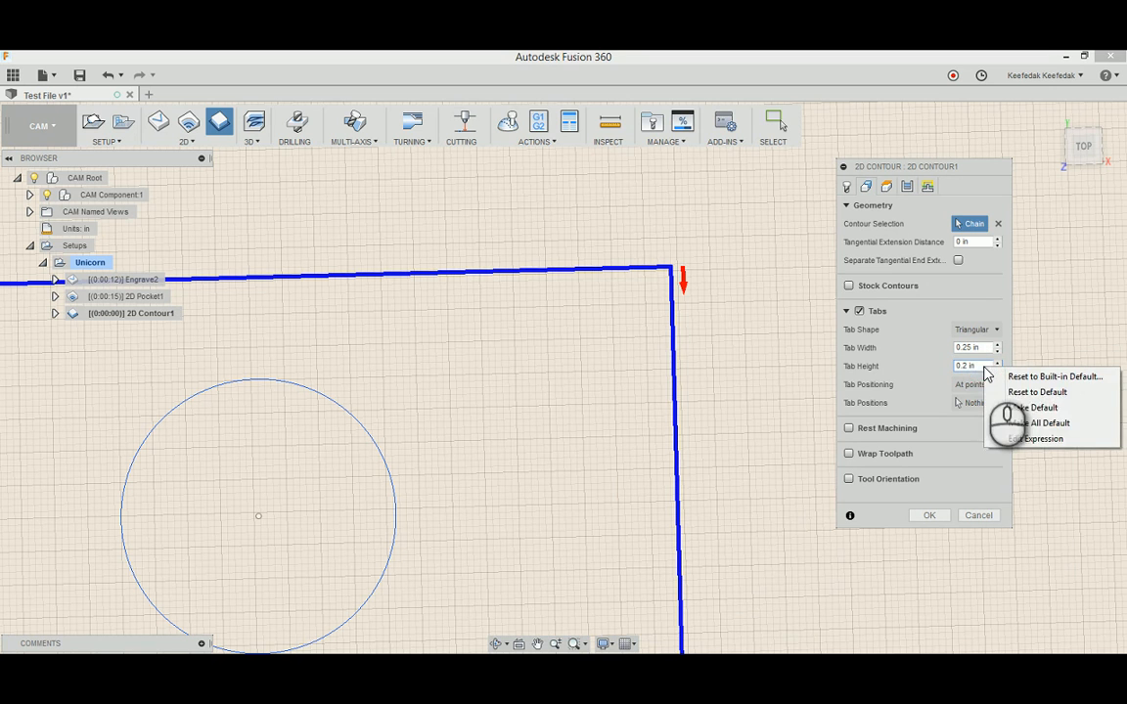
left_click(1027, 438)
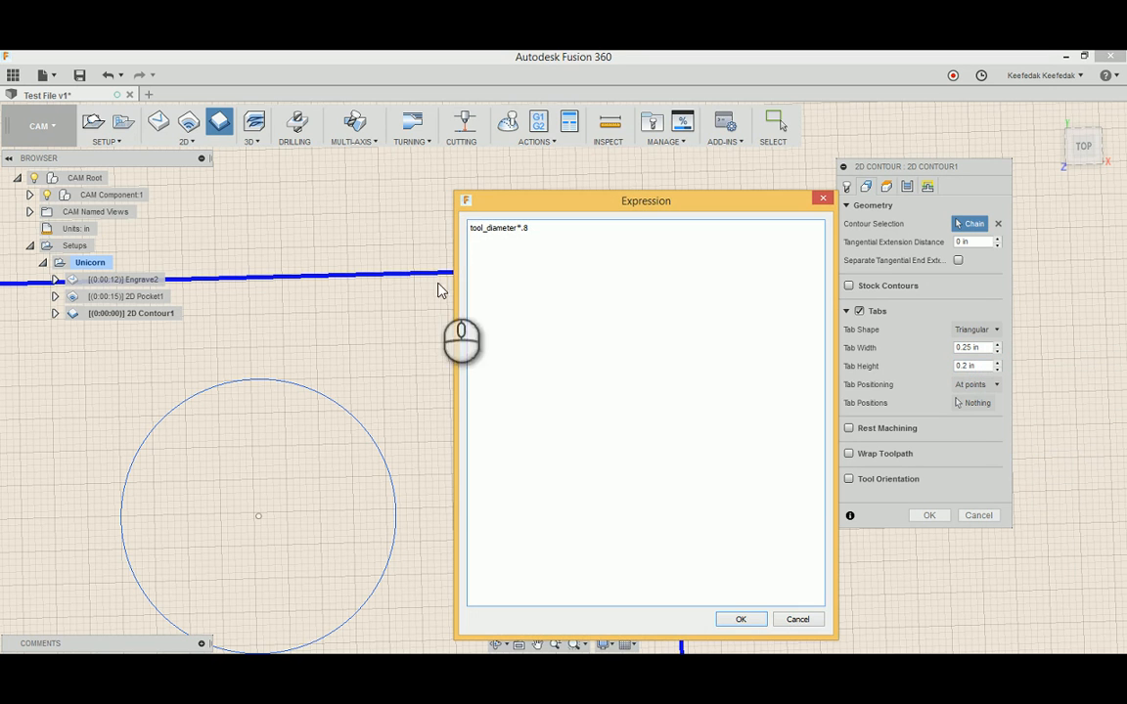
left_click(531, 228)
double_click(531, 228)
key("ctrl+c")
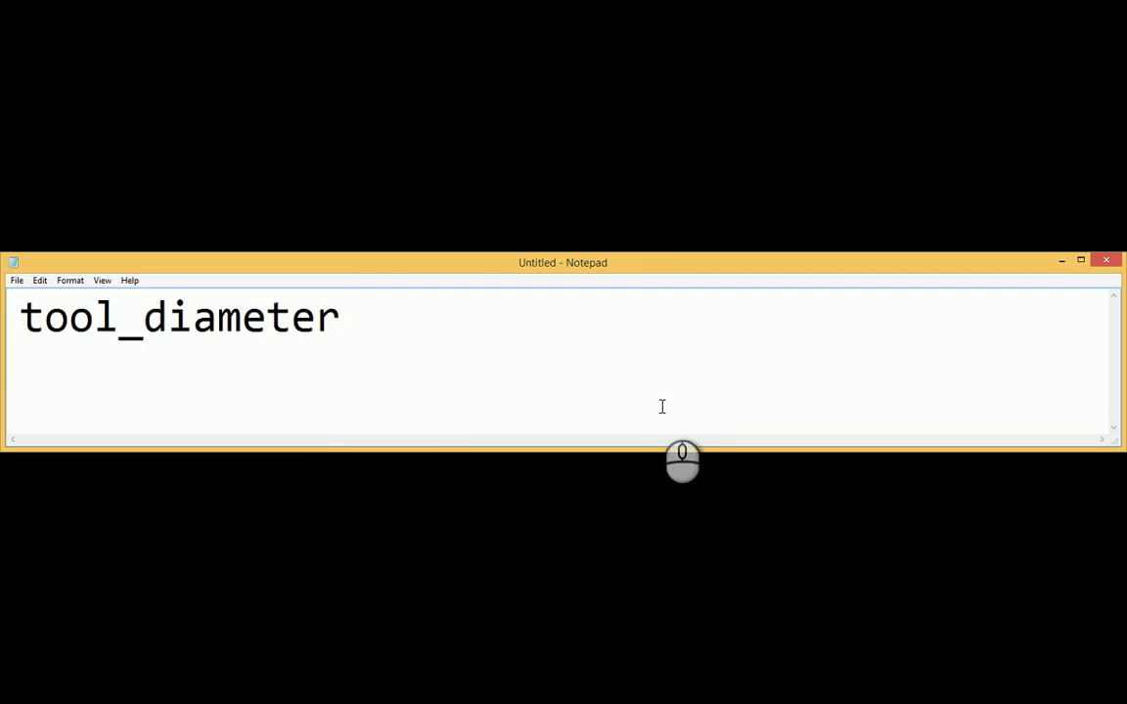
left_click_drag(432, 328, 5, 319)
key("ctrl+v")
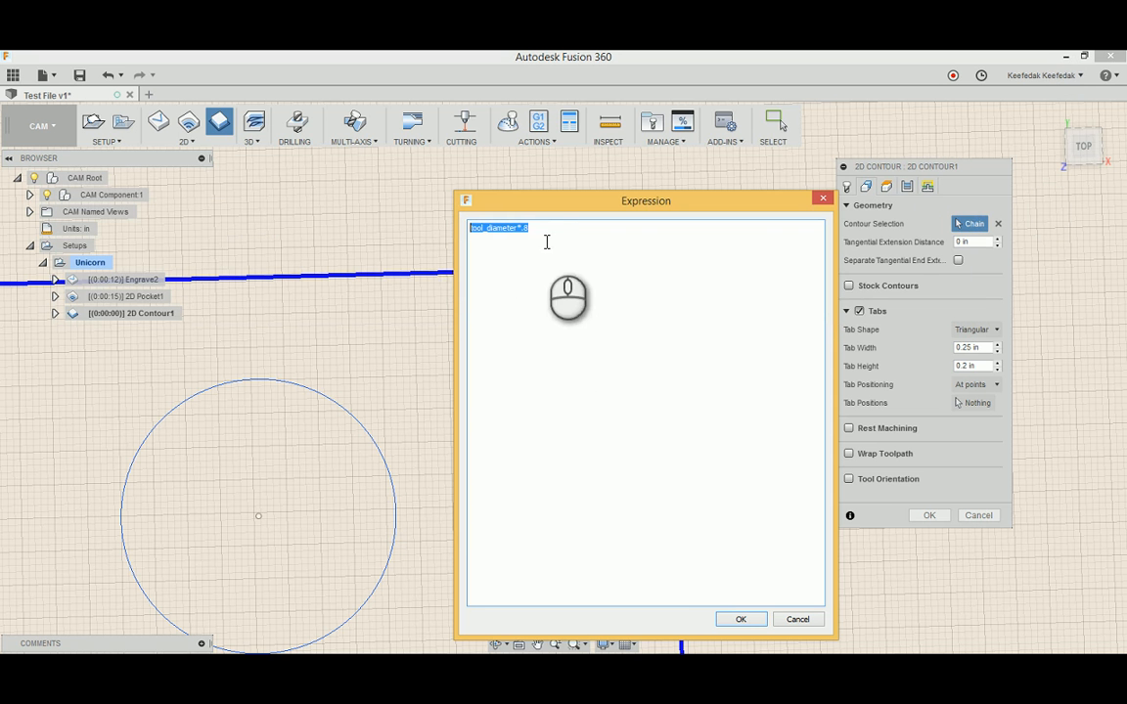
Step: Return to the Fusion 360 expression editor, accept the tab height expression, and store all contour settings as defaults with Make All Default
left_click_drag(543, 230, 440, 232)
left_click(558, 231)
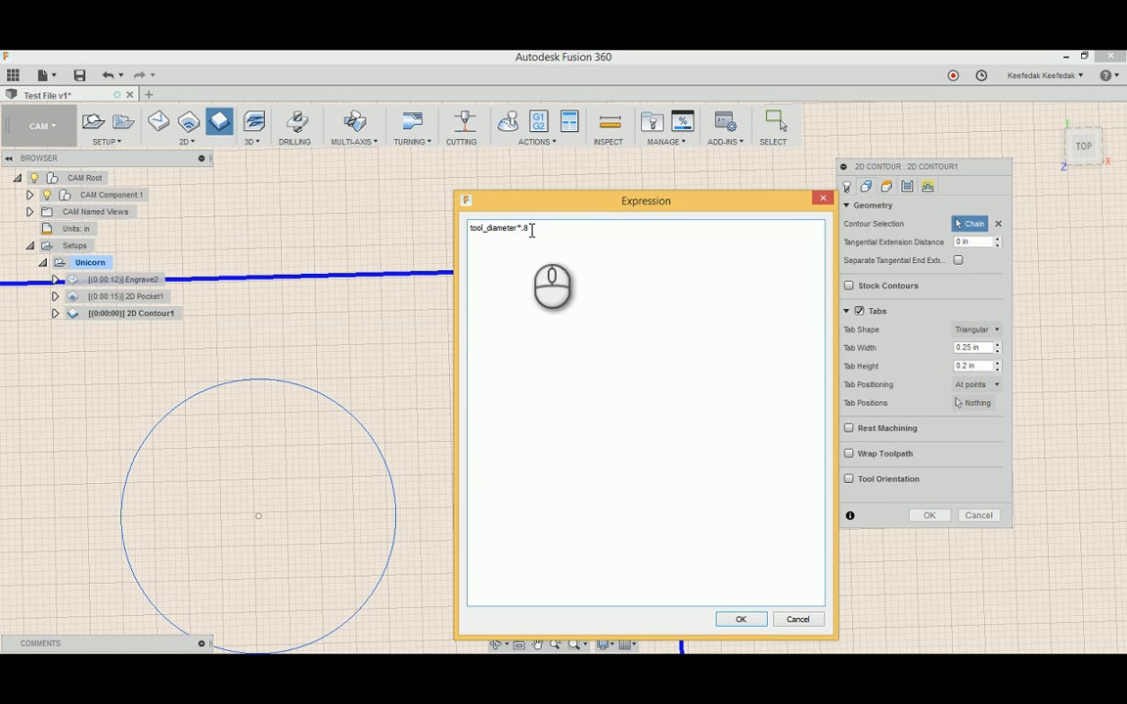
left_click(741, 620)
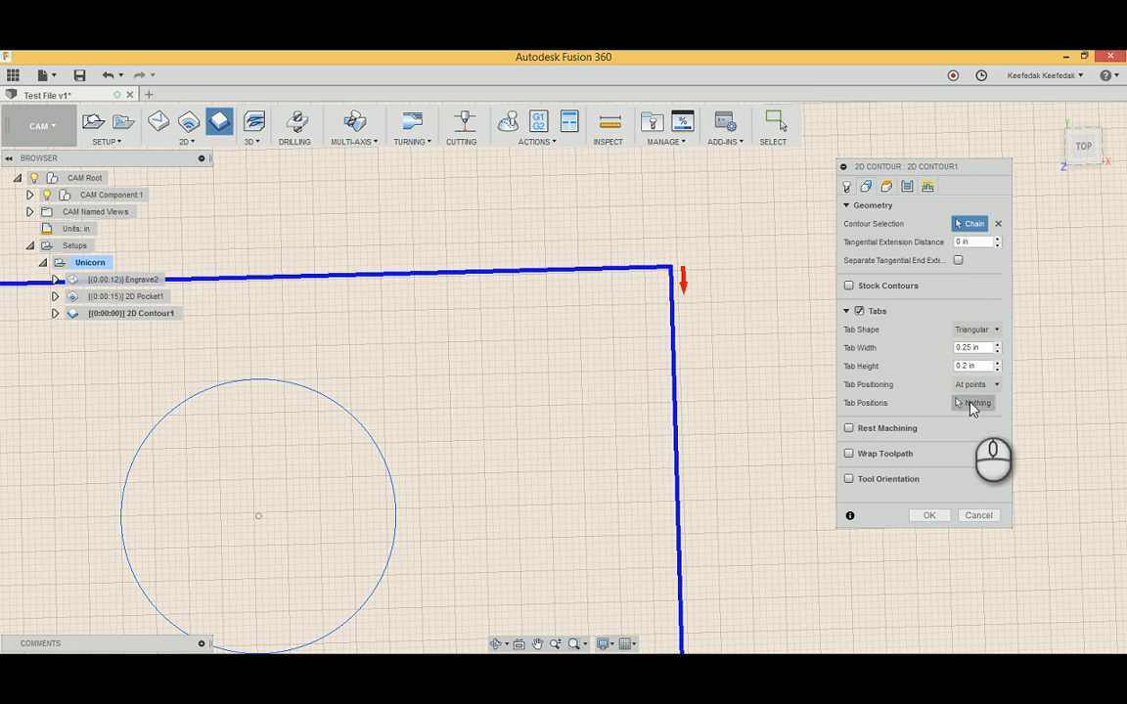
right_click(978, 366)
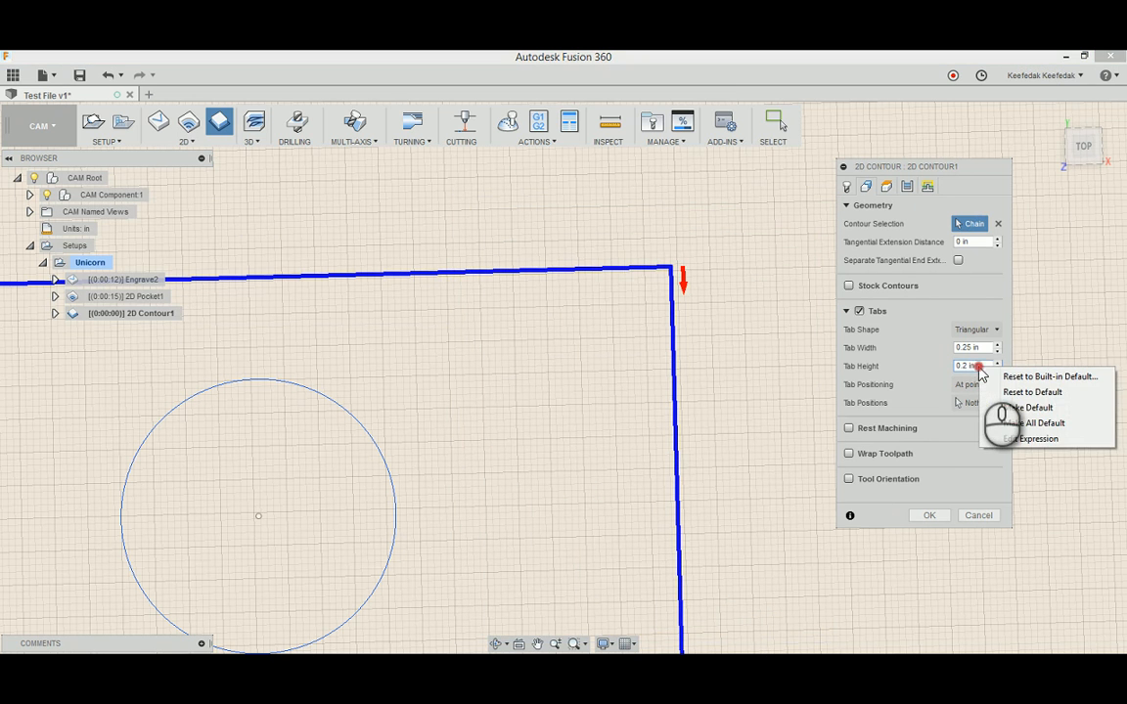
left_click(1022, 425)
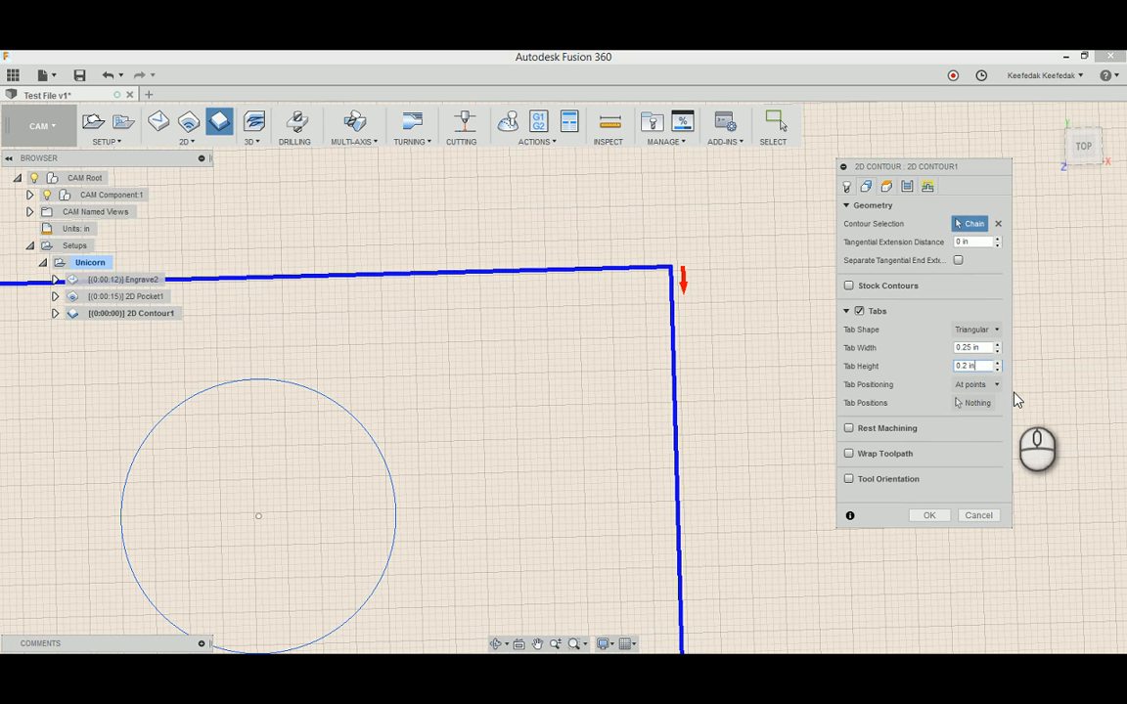
Step: Set the tab positioning to By distance with a tab distance of 3 in around the rectangle
middle_click_drag(747, 498, 775, 590)
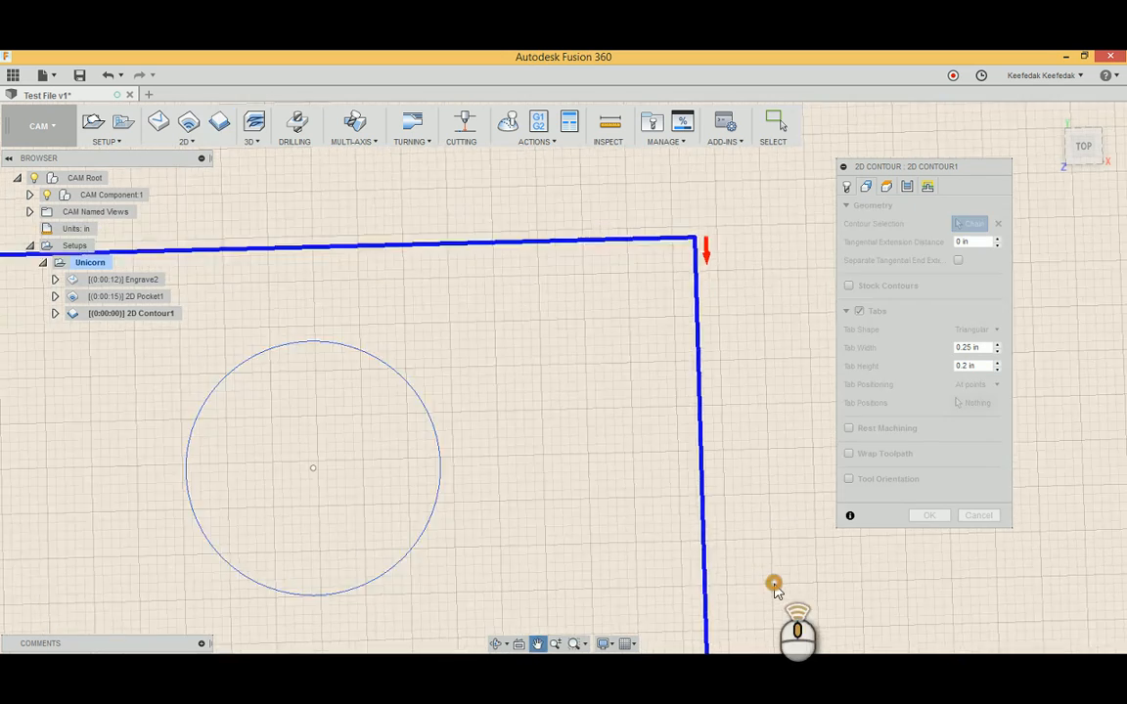
scroll(776, 589, "down", 4)
middle_click_drag(674, 594, 602, 418)
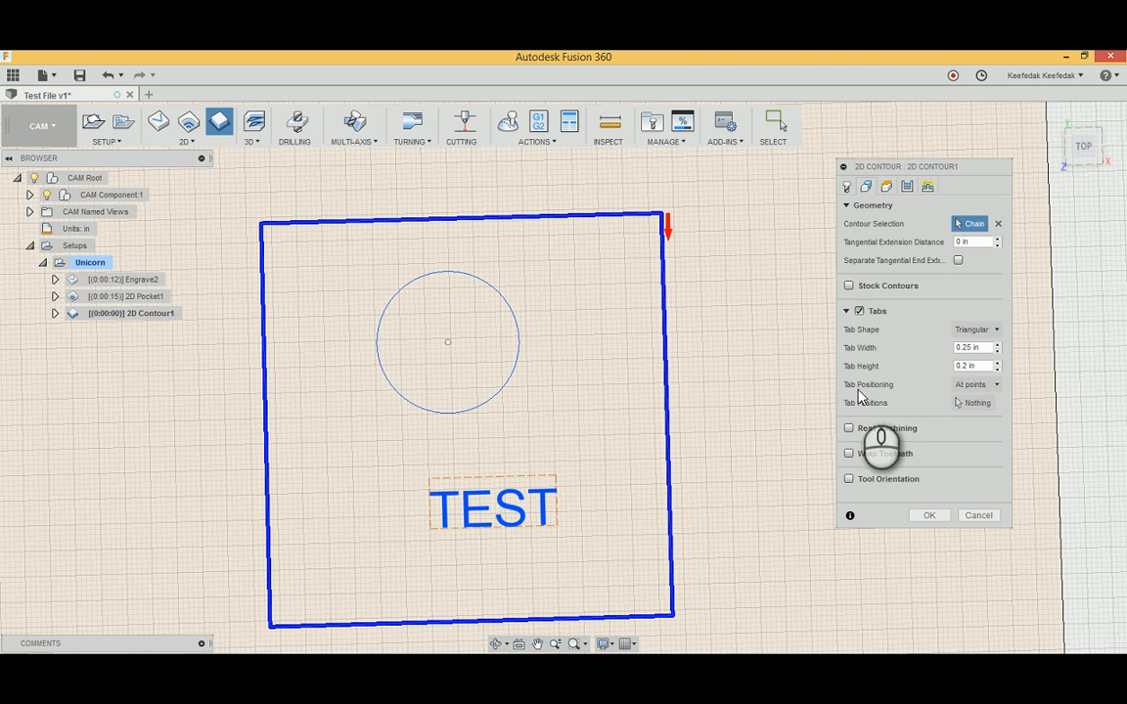
left_click(988, 387)
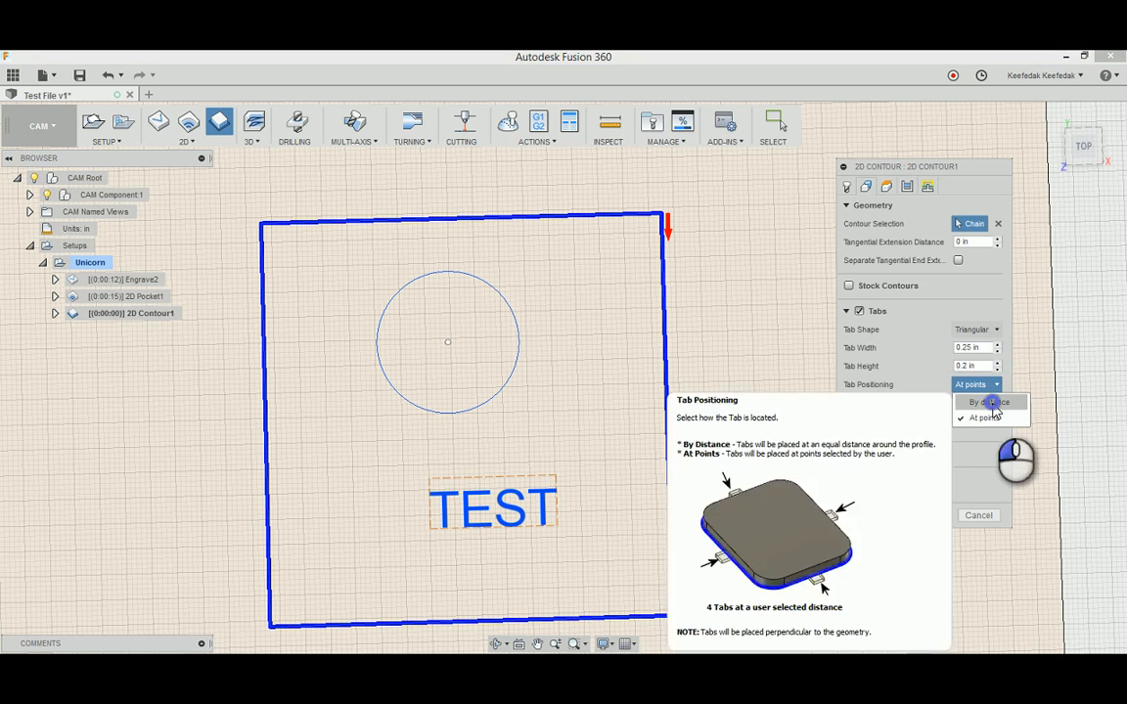
left_click(990, 401)
middle_click_drag(745, 434, 758, 344, "shift")
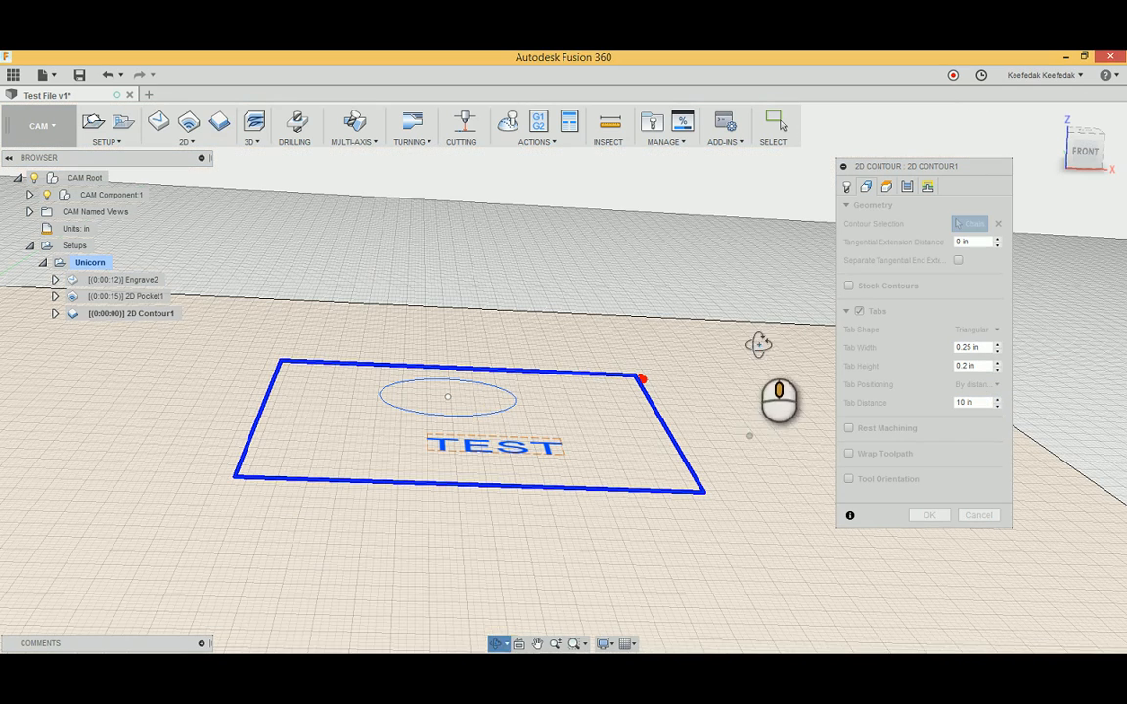
left_click_drag(978, 403, 946, 404)
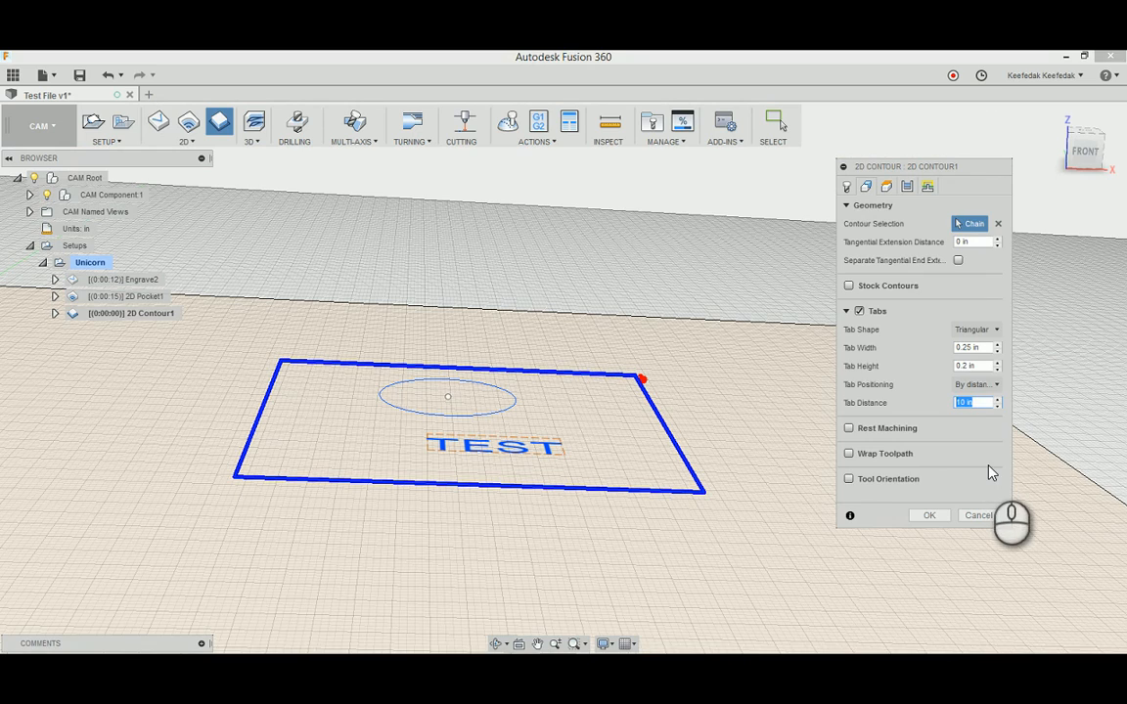
type("3")
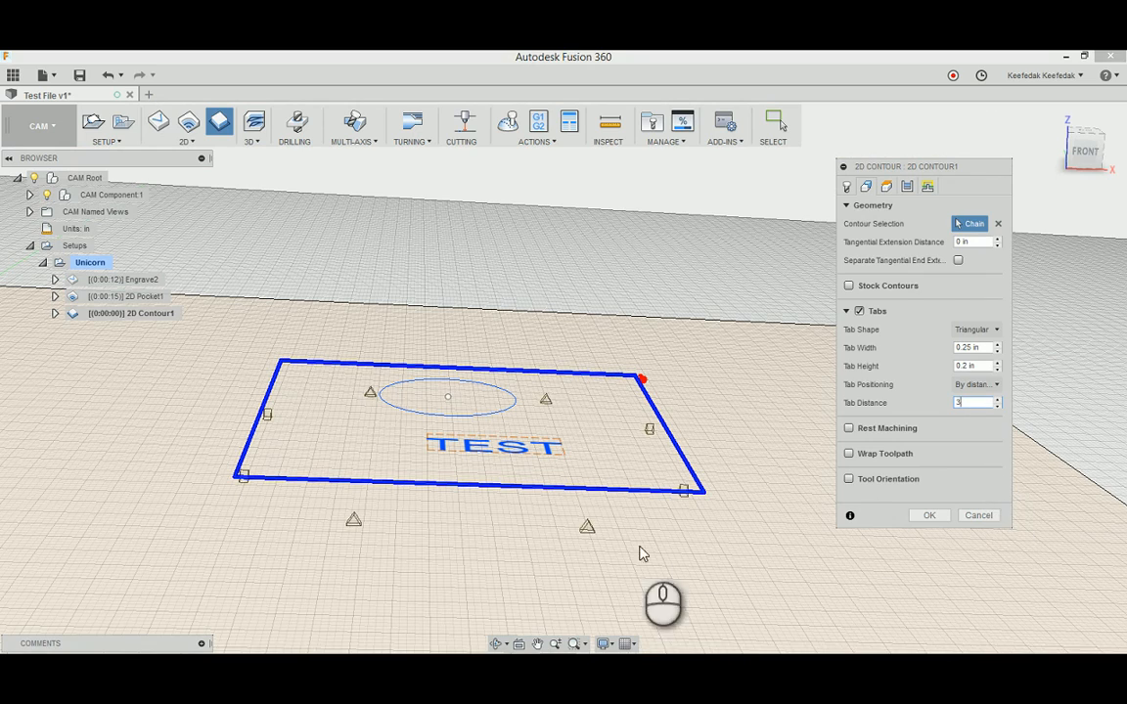
Step: Switch the tab shape to Rectangular and back to Triangular to compare the tab previews along the contour
middle_click_drag(642, 545, 625, 567, "shift")
middle_click_drag(720, 549, 593, 521, "shift")
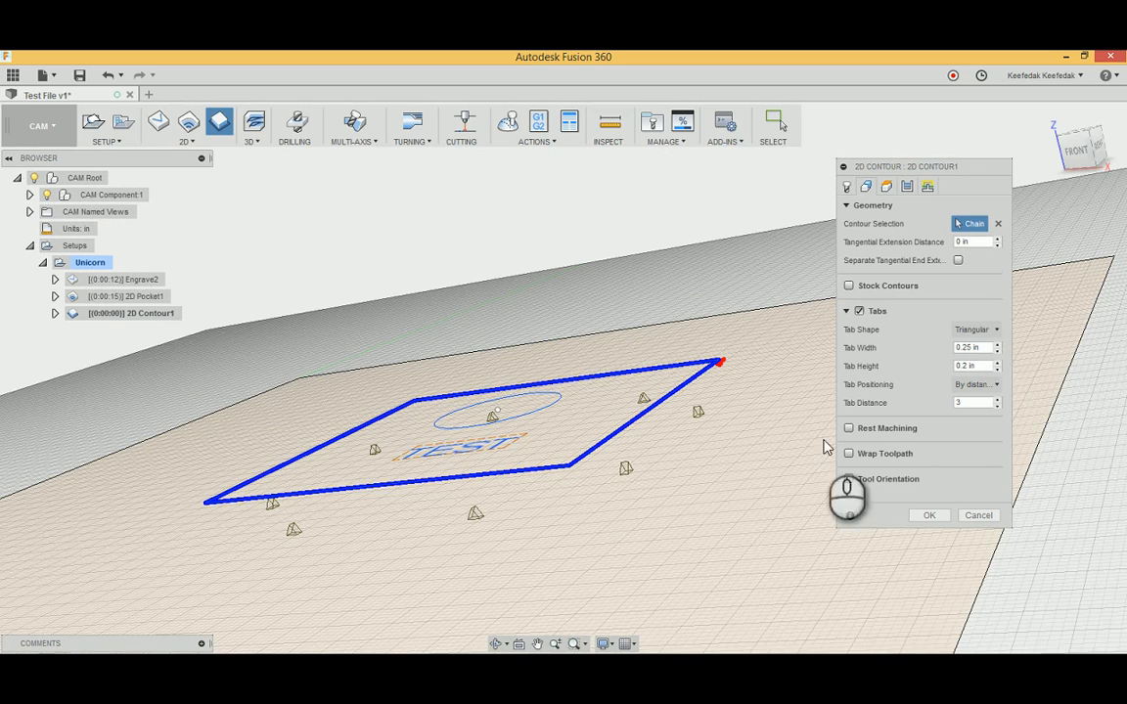
scroll(637, 569, "up", 4)
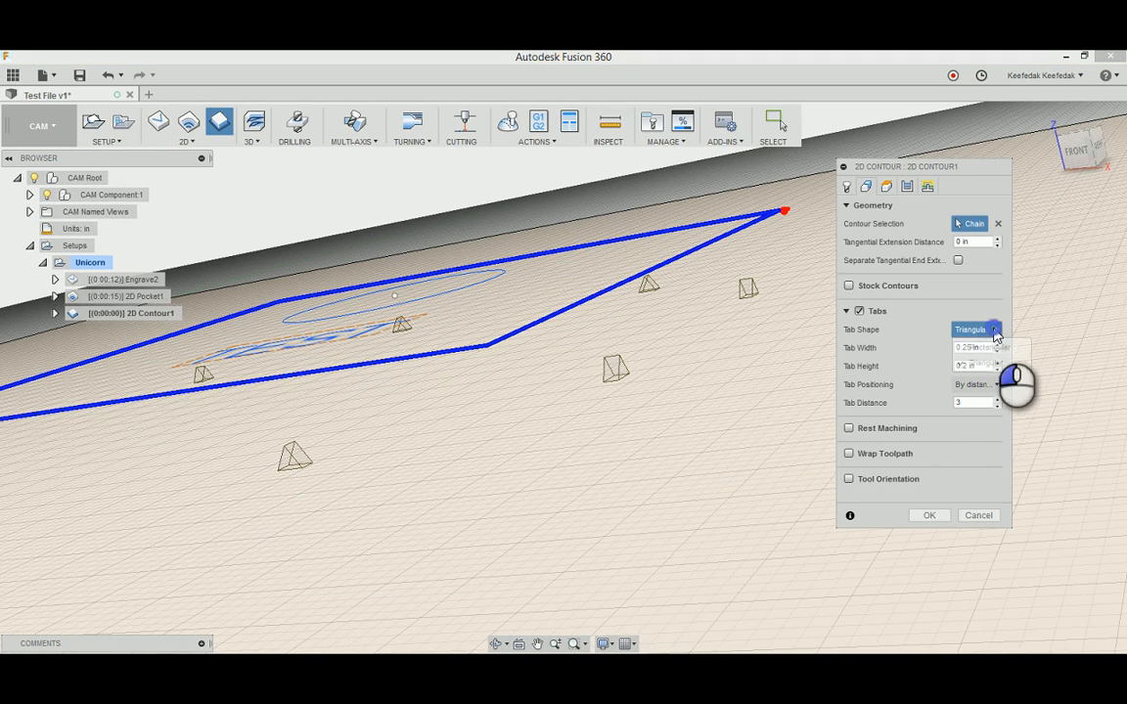
left_click(978, 330)
left_click(973, 347)
left_click(991, 330)
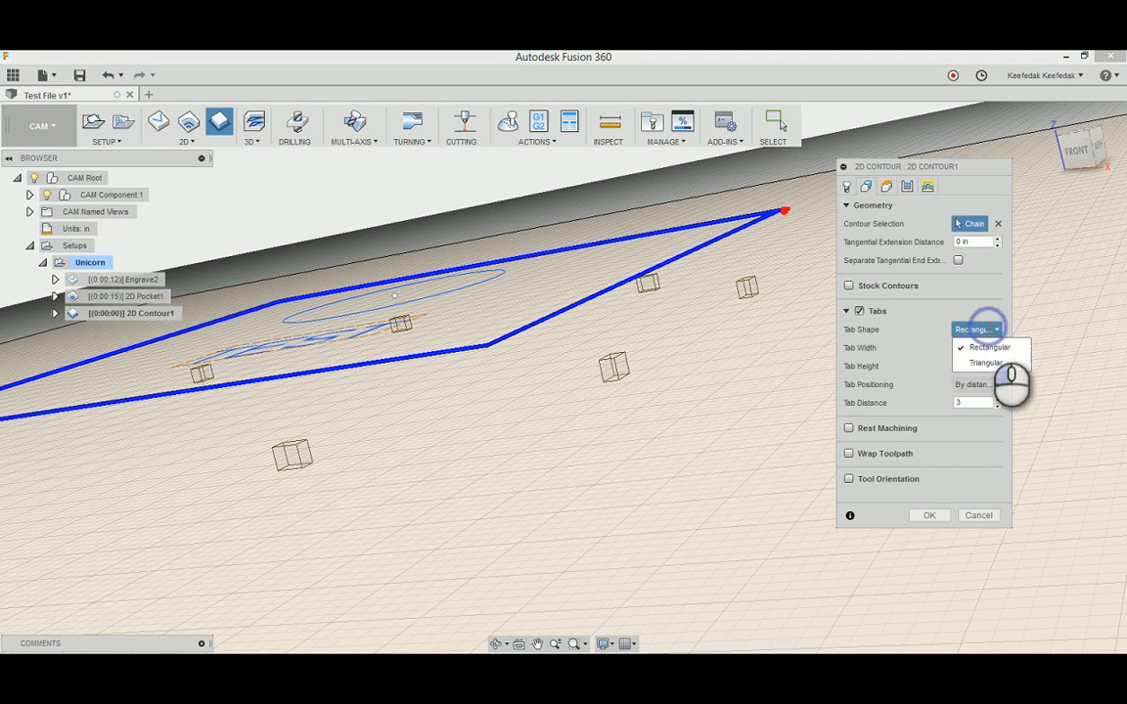
left_click(974, 362)
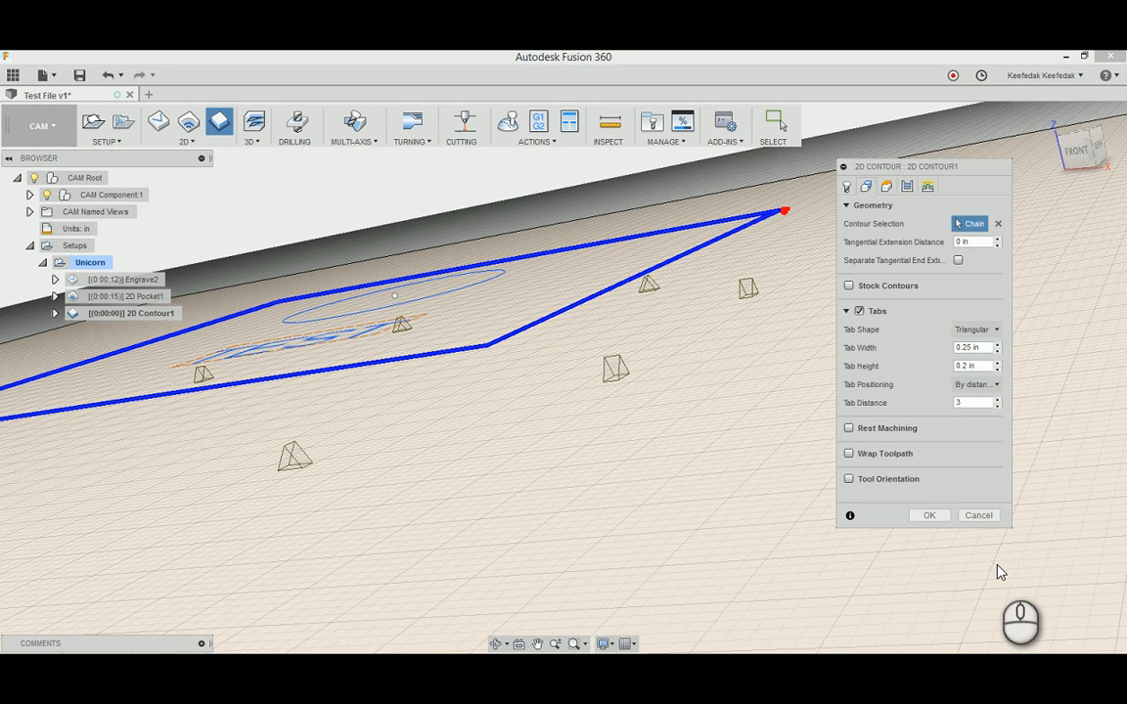
Step: Set the tab positioning to At points and place three tabs: mid back edge, left edge near the front corner, front edge near the right corner
left_click(976, 384)
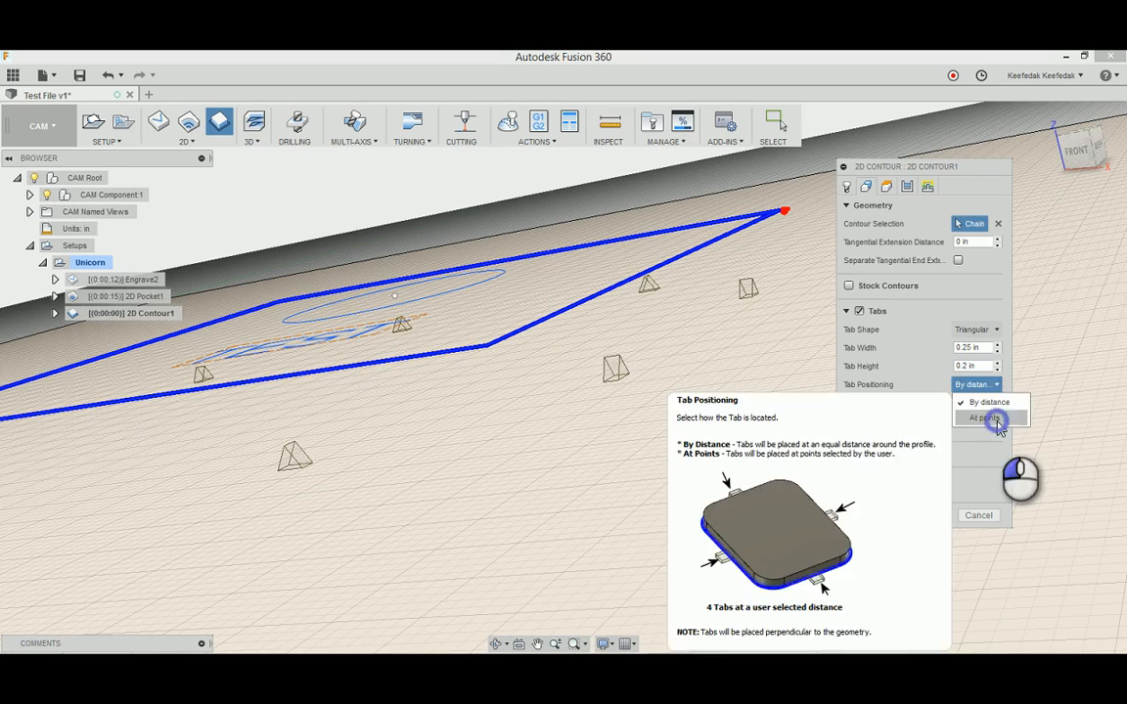
left_click(984, 418)
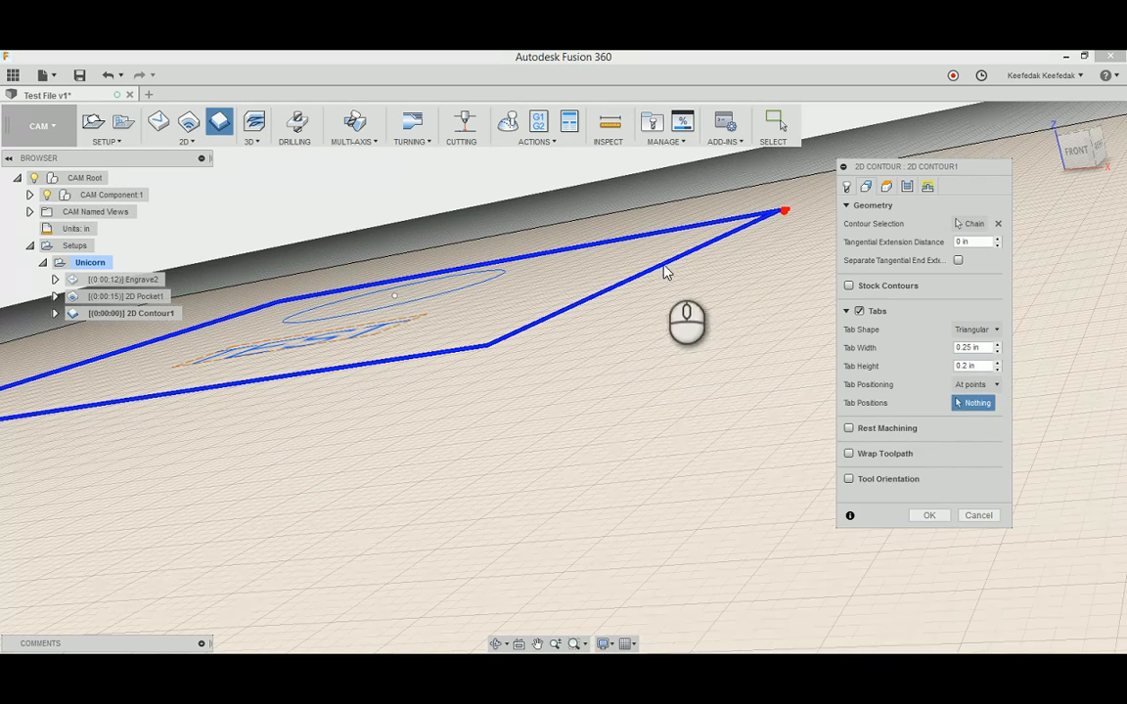
scroll(674, 412, "up", 5)
scroll(679, 456, "down", 5)
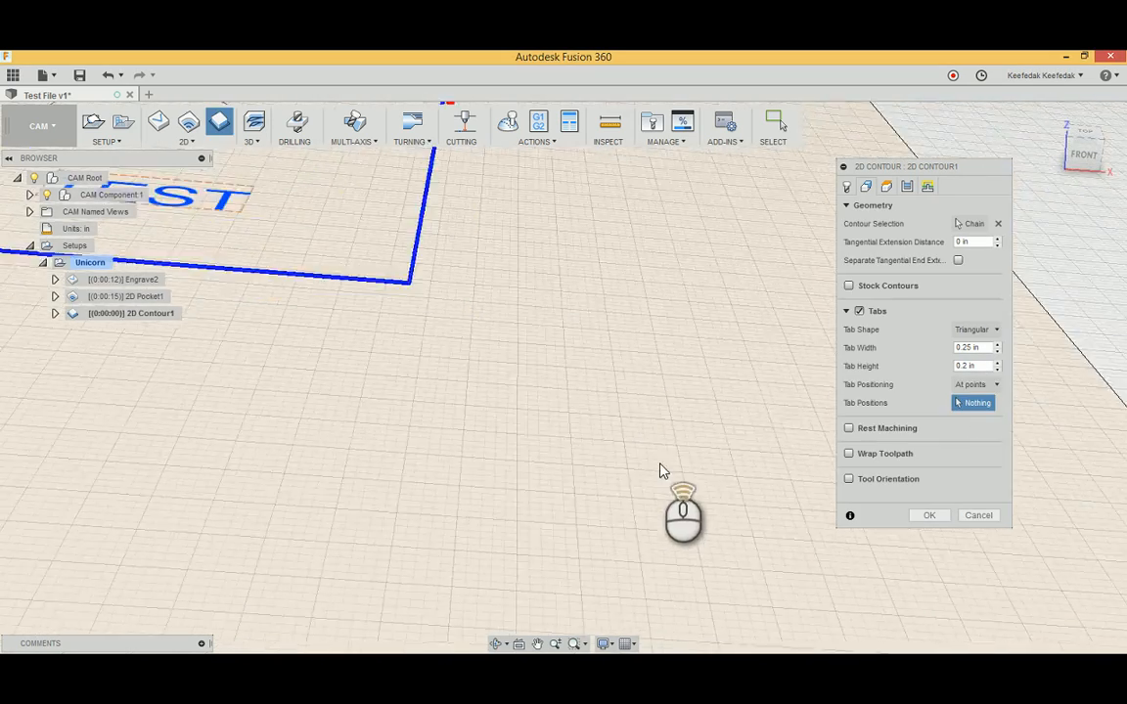
middle_click_drag(415, 429, 524, 493)
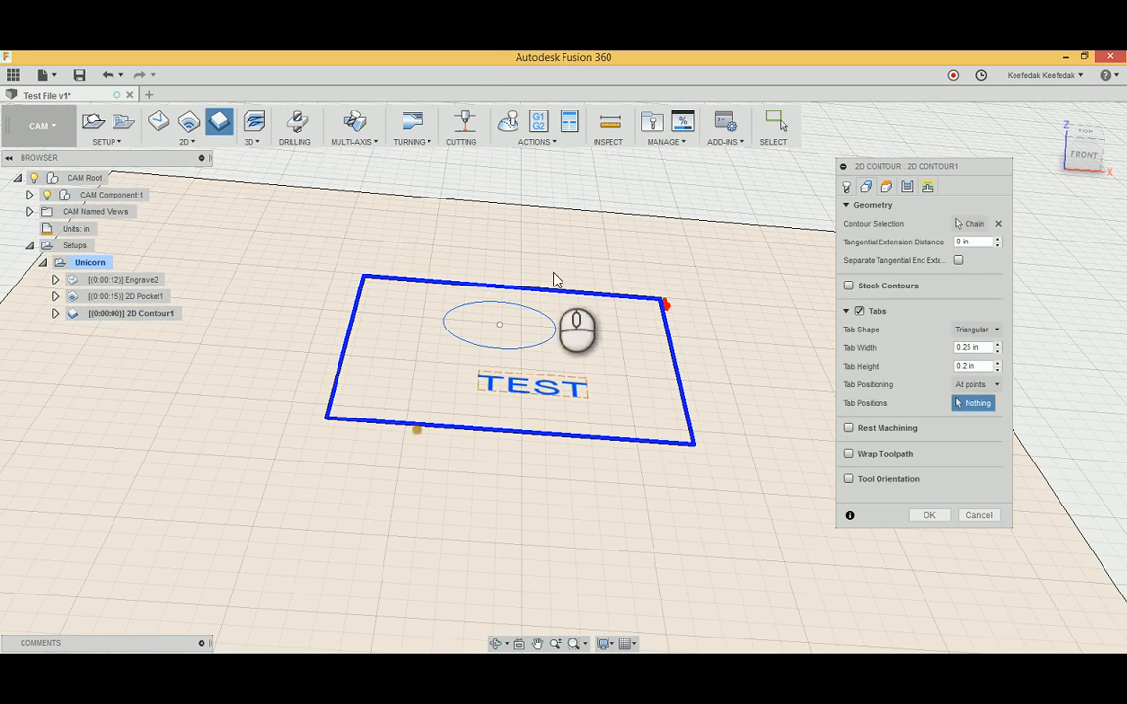
left_click(522, 300)
left_click(330, 398)
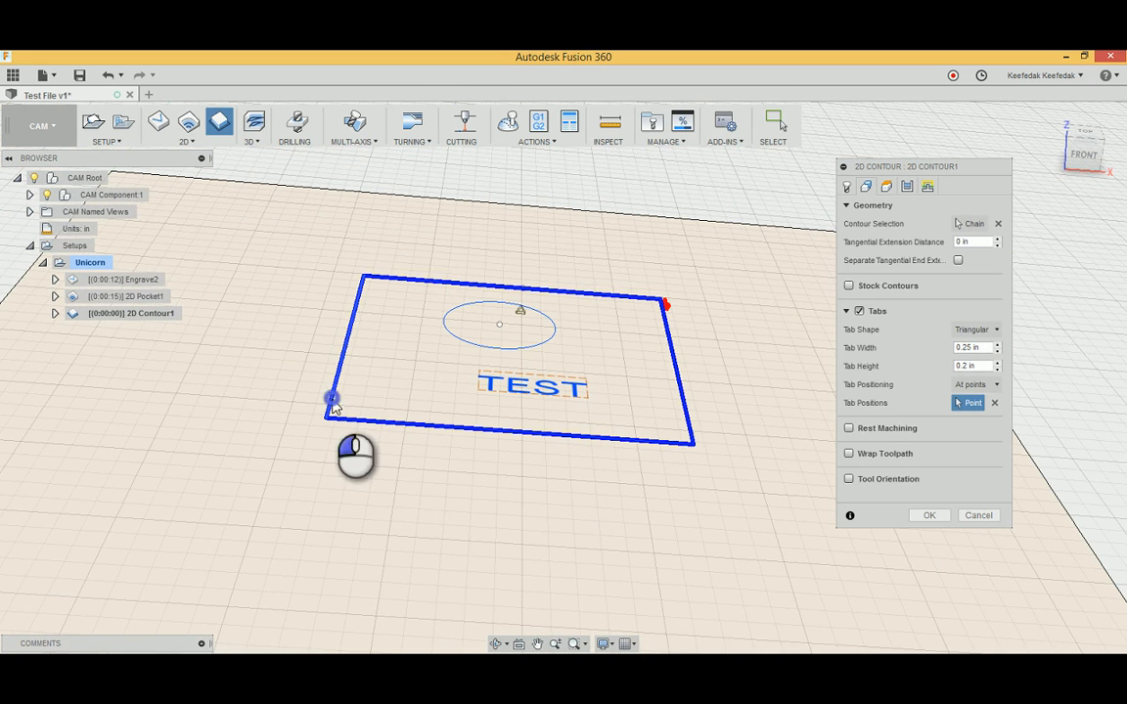
left_click(679, 446)
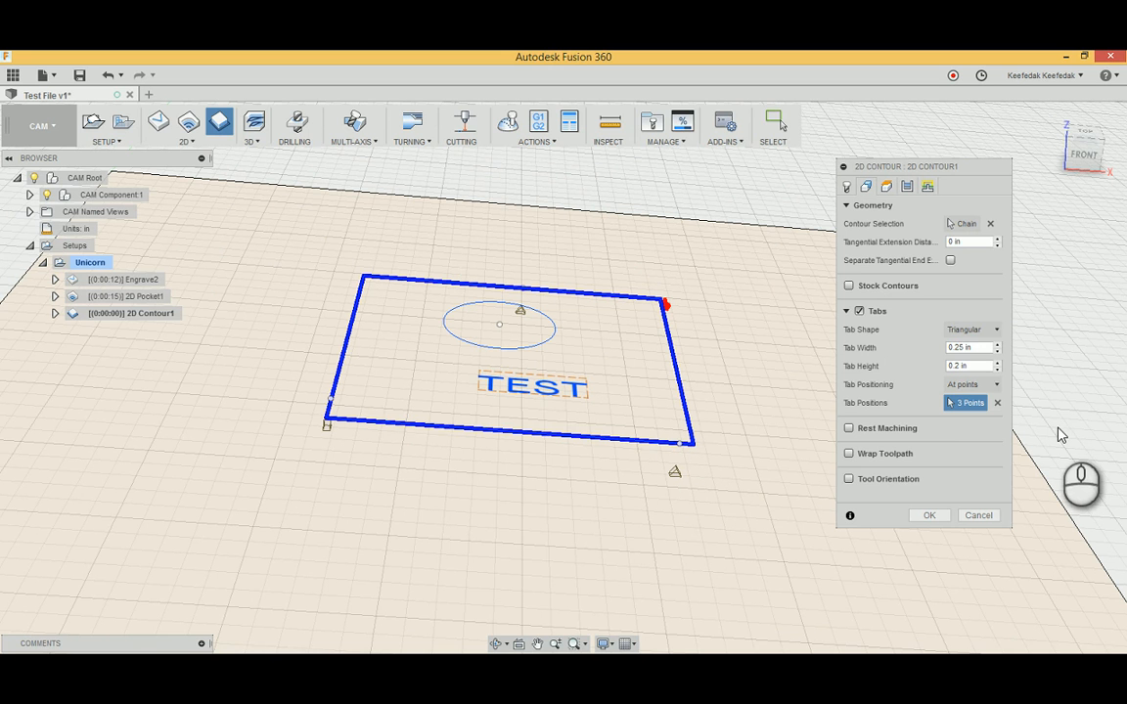
Step: Store the current 2D contour settings, including the tabs, as defaults with Make All Default
right_click(988, 367)
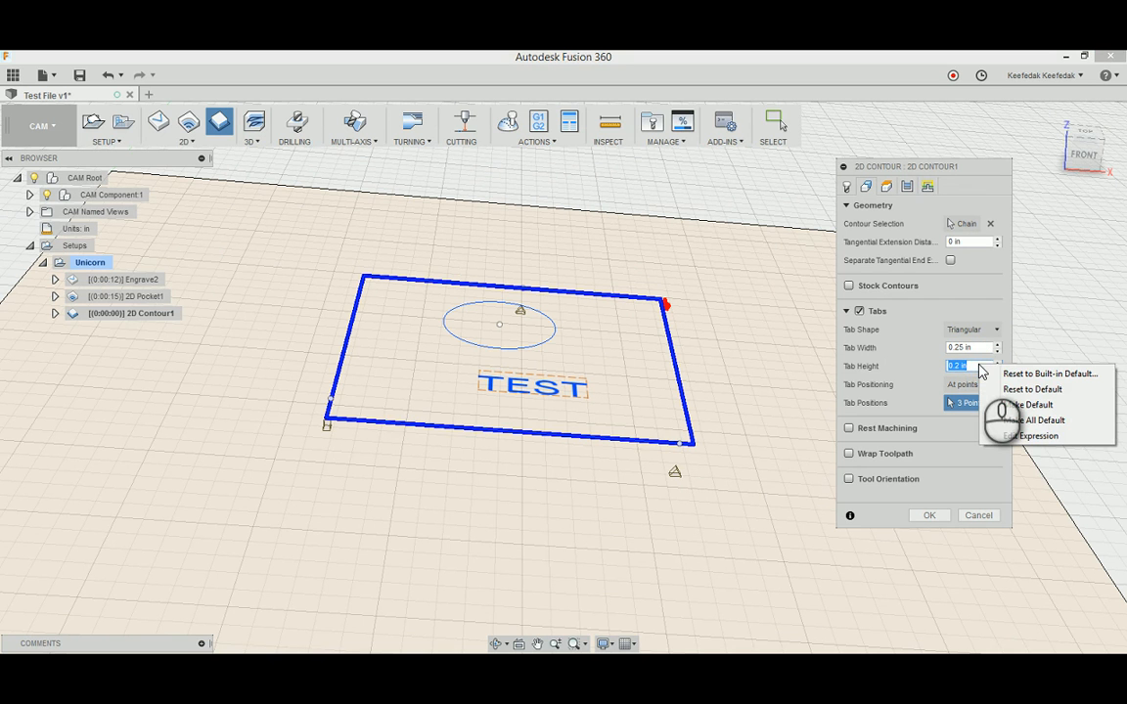
left_click(1029, 420)
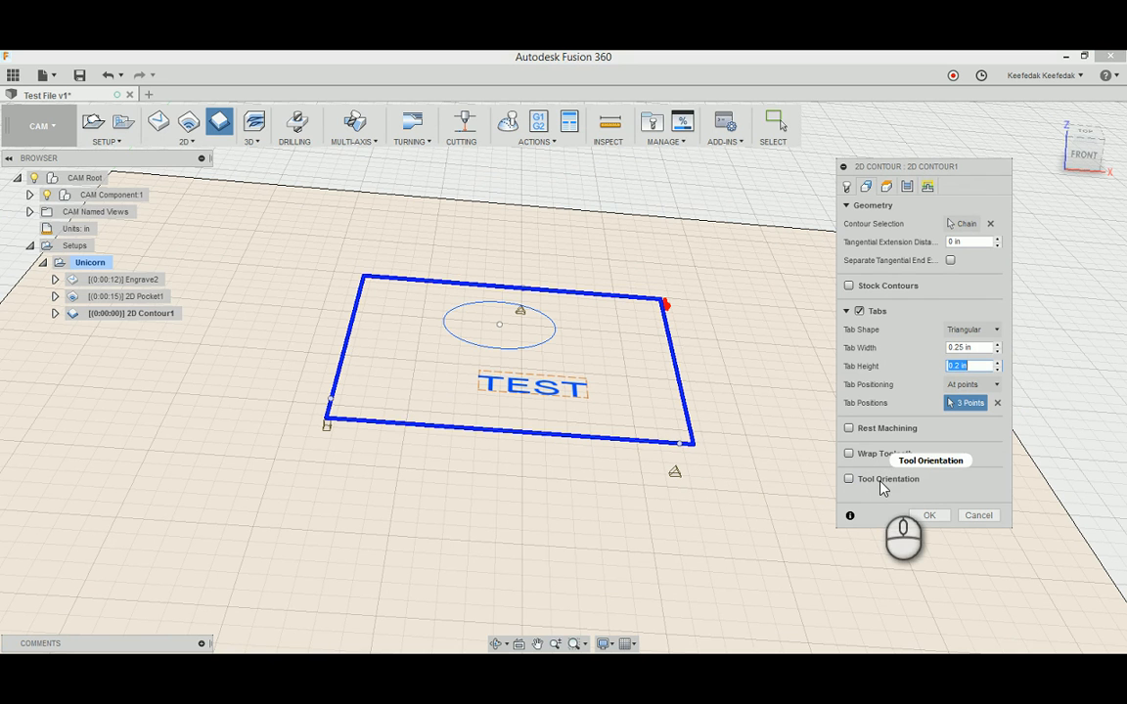
mouse_move(883, 486)
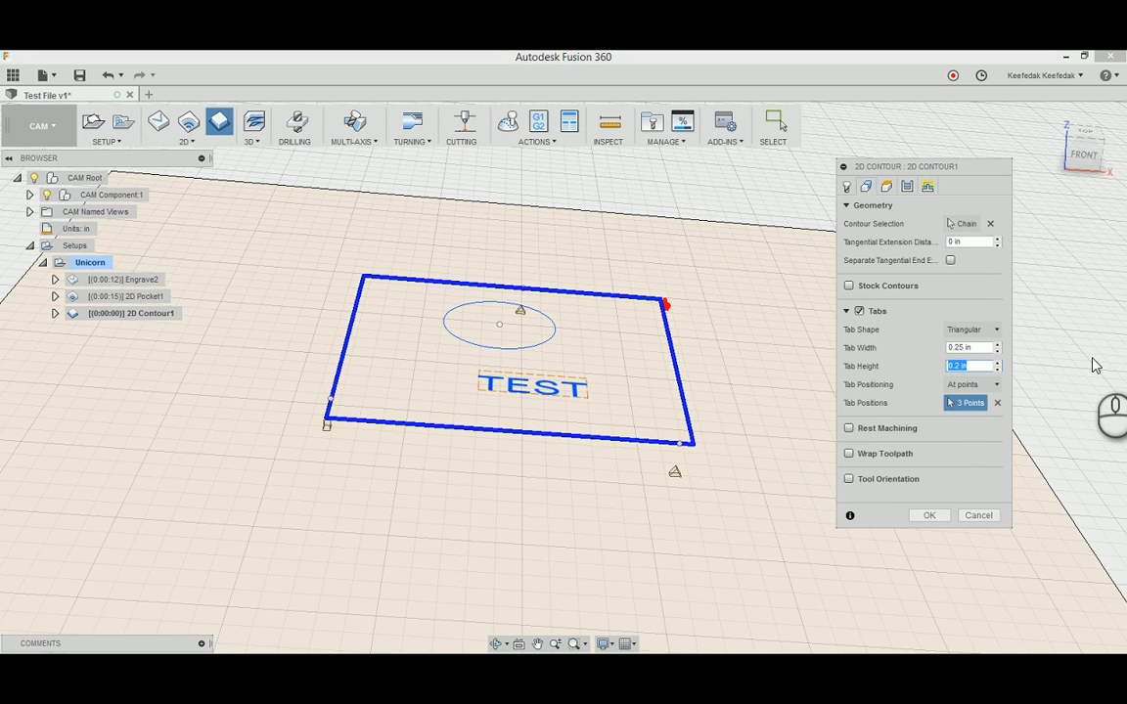
Step: Compare the contour's height planes with the three tab positions on the rectangle from several viewing angles
left_click(886, 186)
middle_click_drag(1064, 484, 1018, 484)
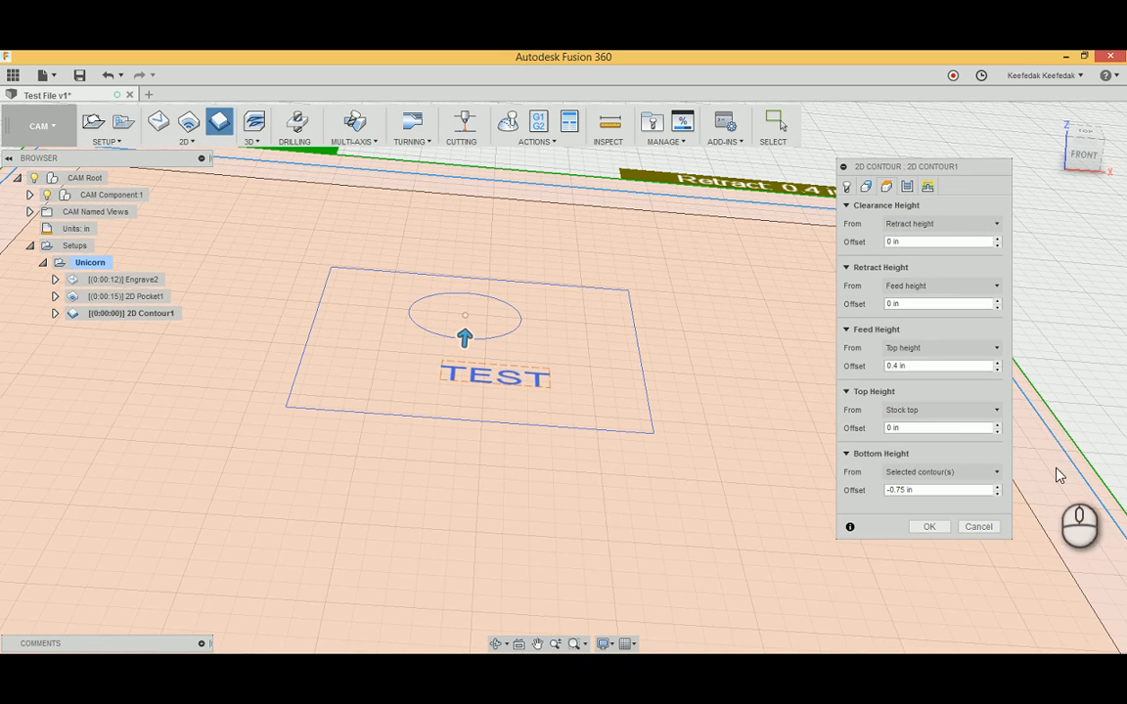
middle_click_drag(1056, 472, 1045, 463, "shift")
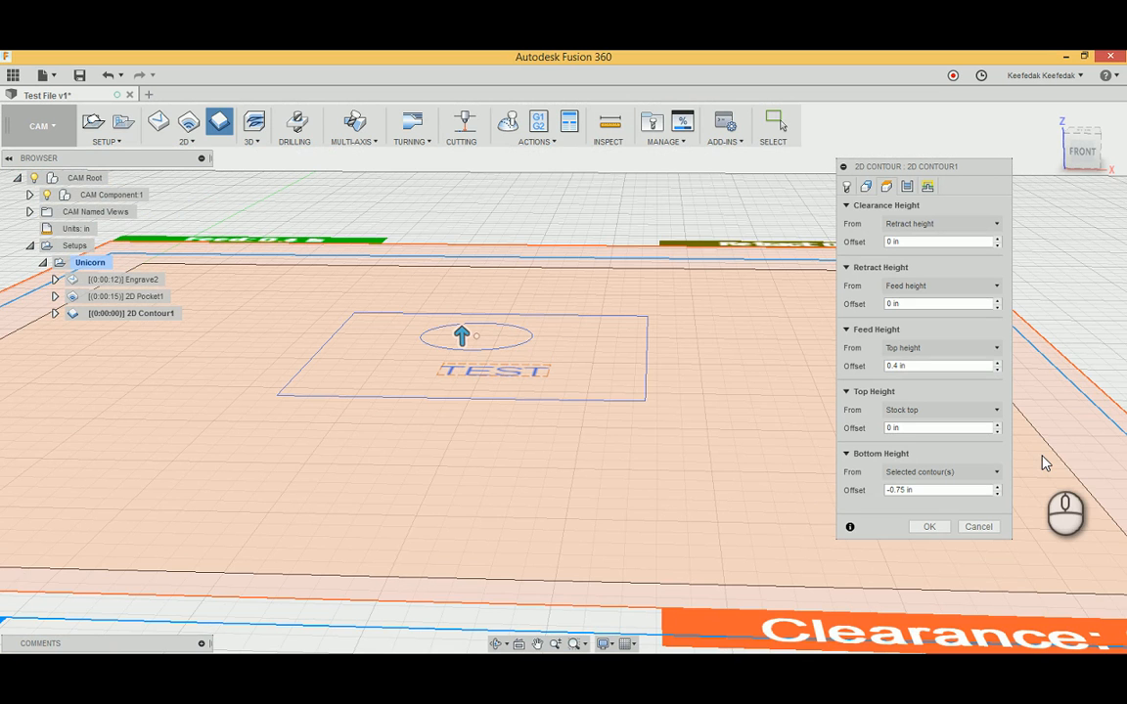
left_click(868, 187)
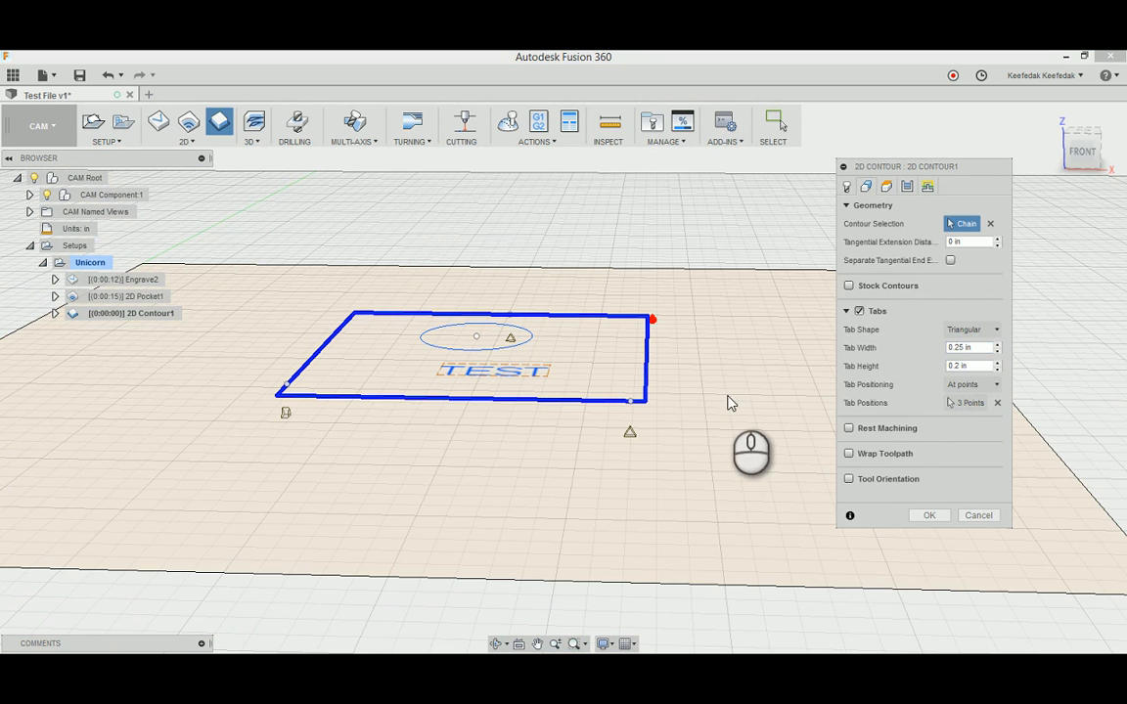
scroll(728, 403, "up", 2)
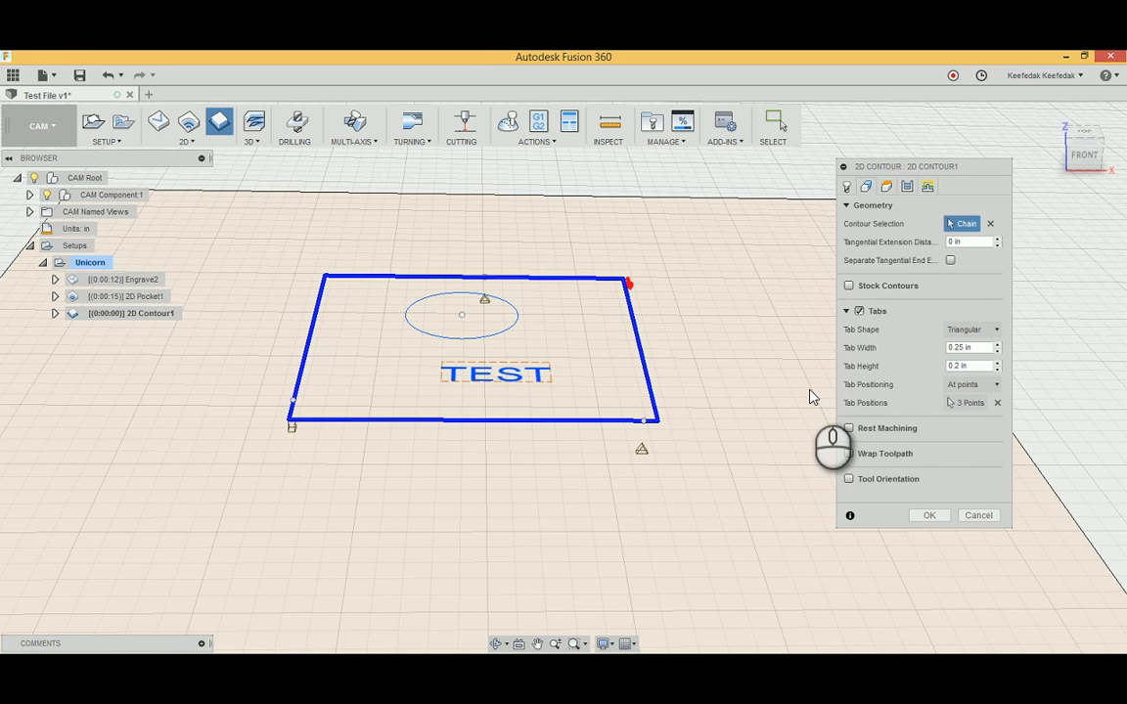
middle_click_drag(714, 302, 599, 269, "shift")
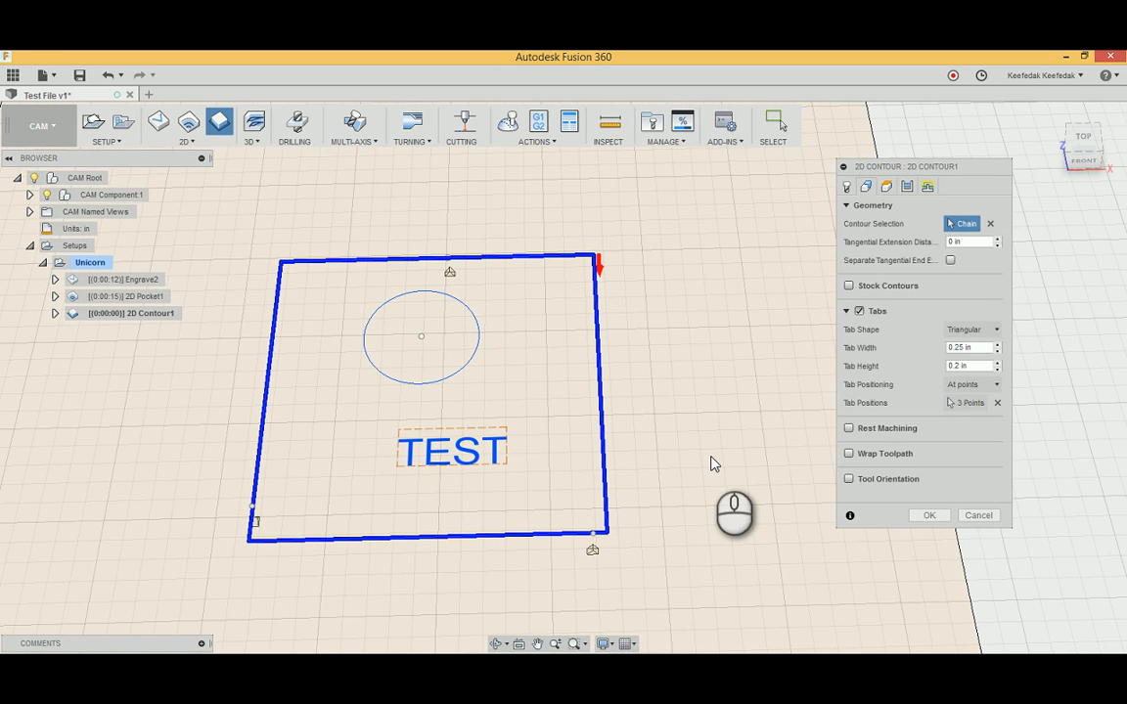
Step: Set the contour's bottom height offset to -.5 in from the selected contours
left_click(887, 186)
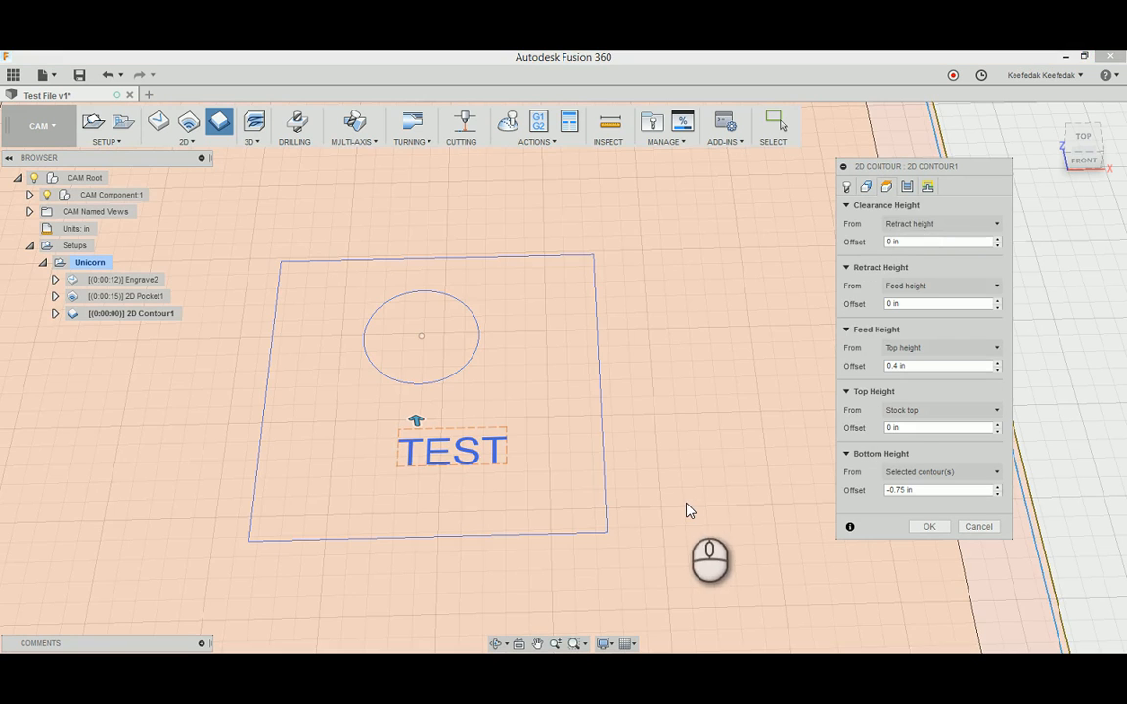
scroll(687, 511, "down", 5)
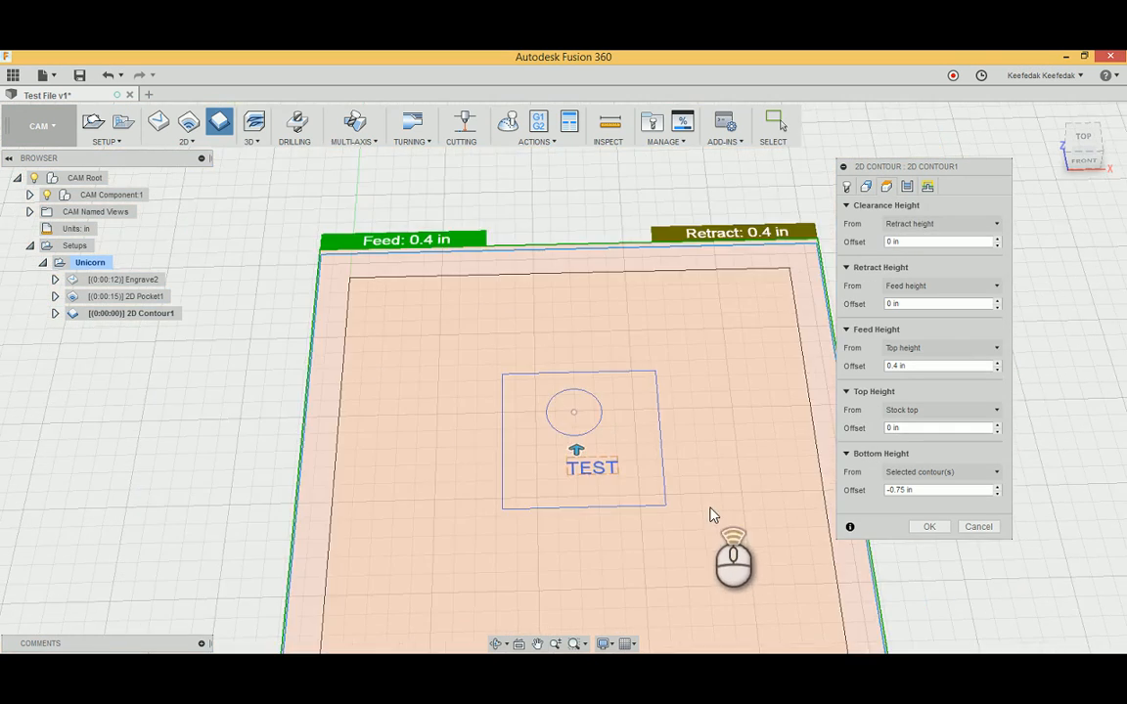
middle_click_drag(712, 515, 821, 525, "shift")
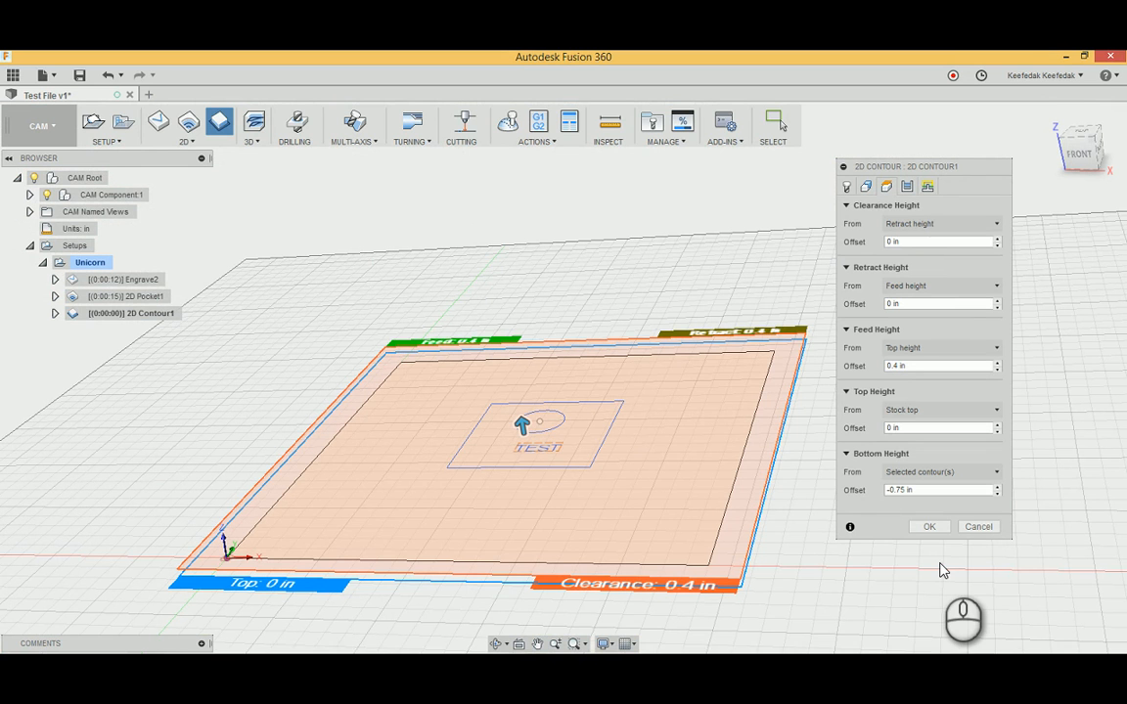
left_click(939, 489)
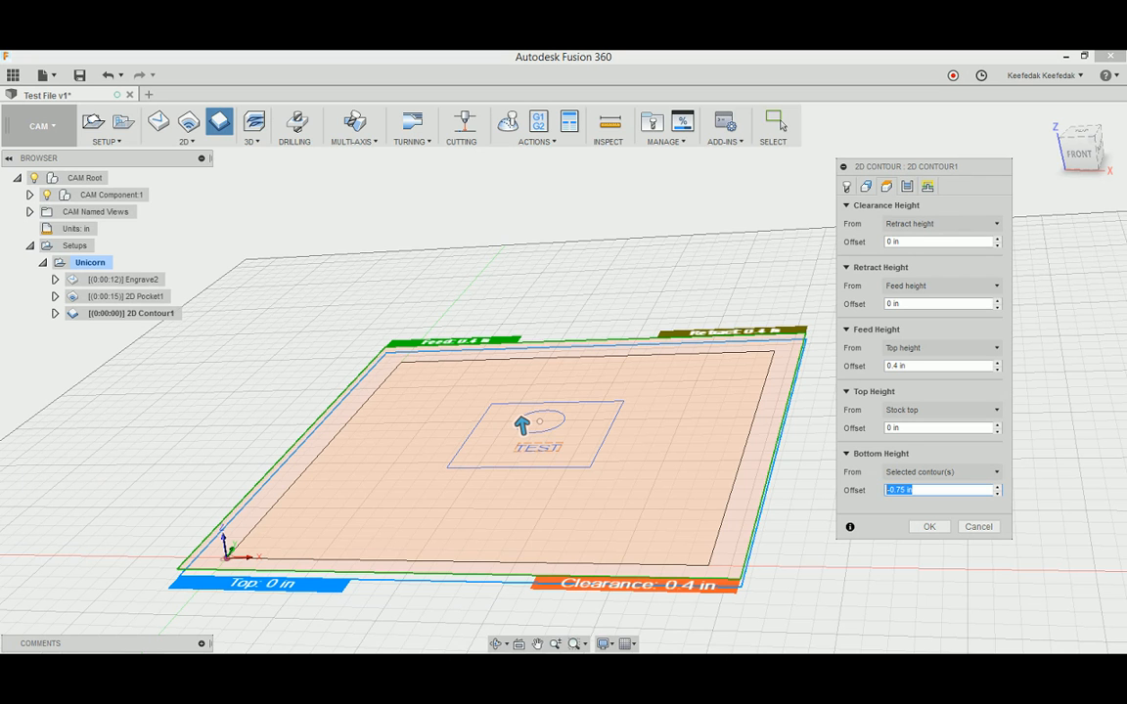
type("-.5")
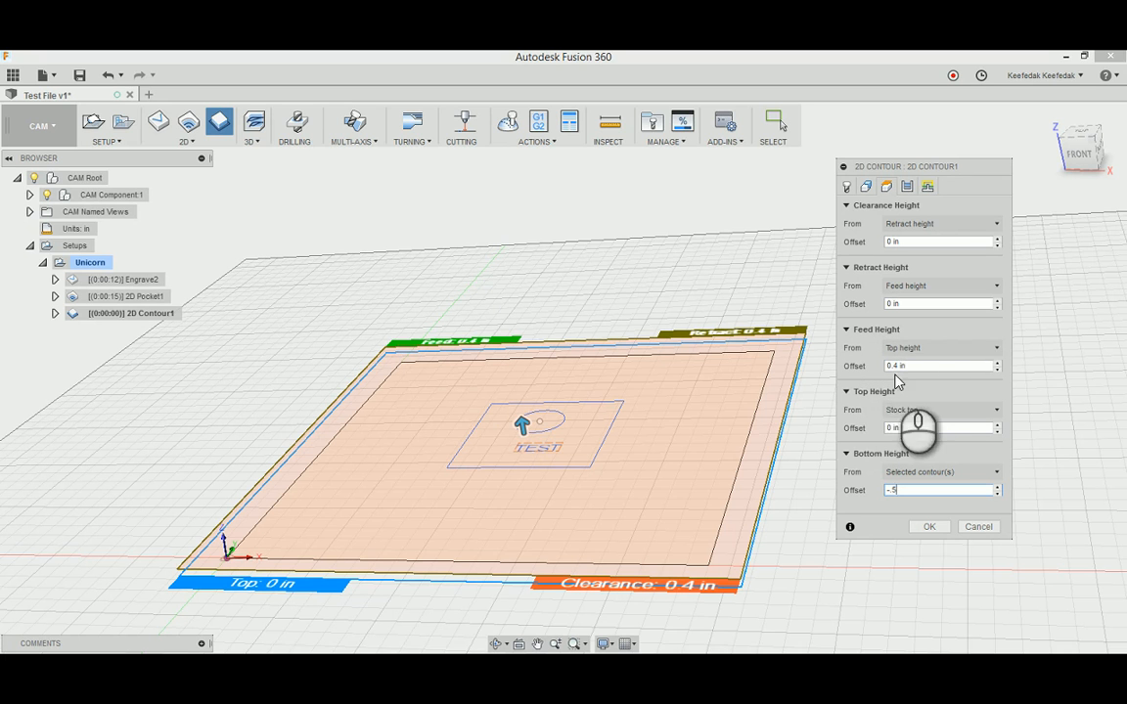
Step: Set the retract height offset and the clearance height offset to .1 in each
left_click(924, 365)
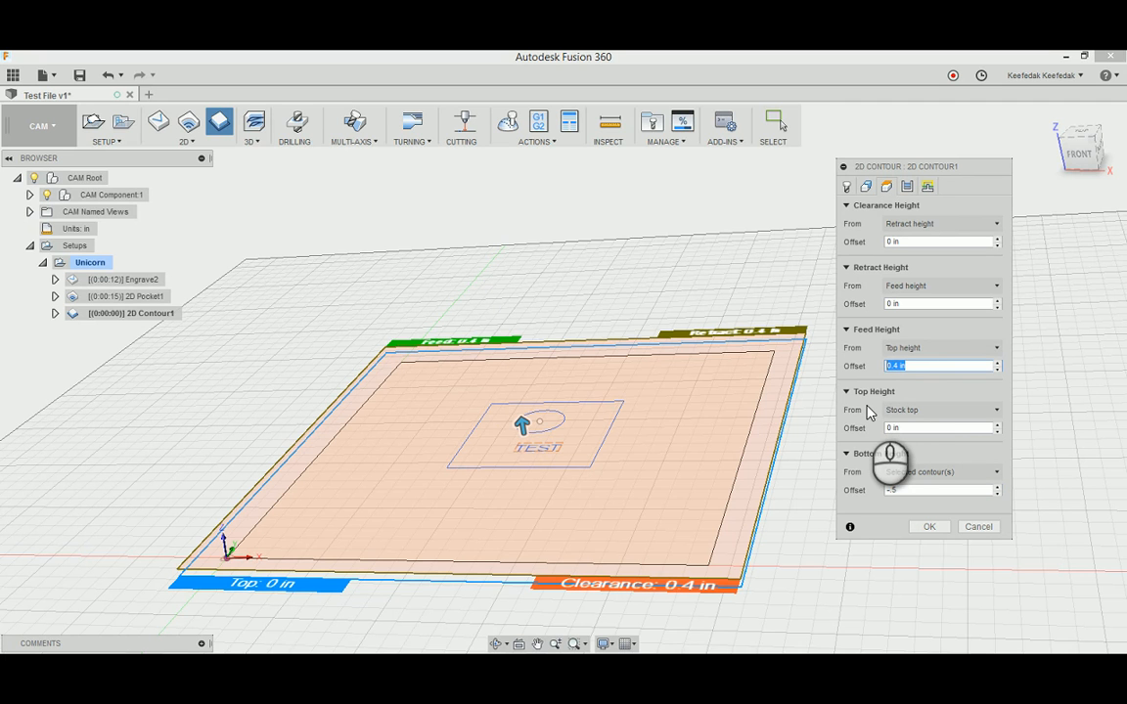
left_click(875, 264)
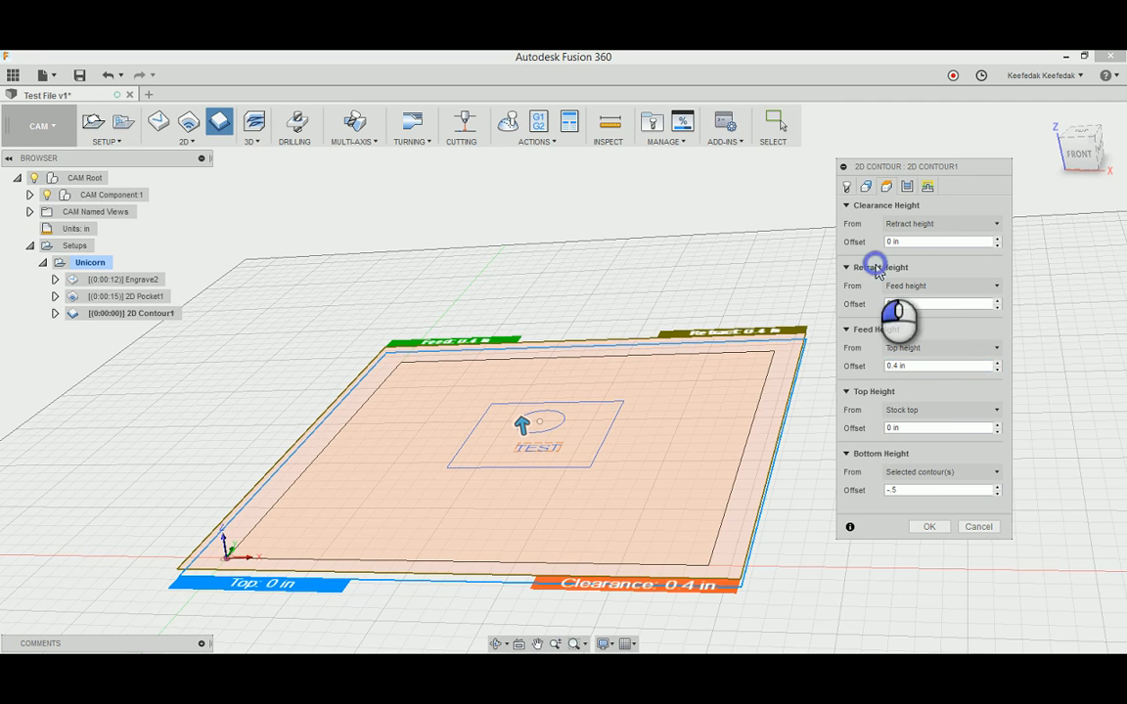
left_click(920, 305)
type(".1")
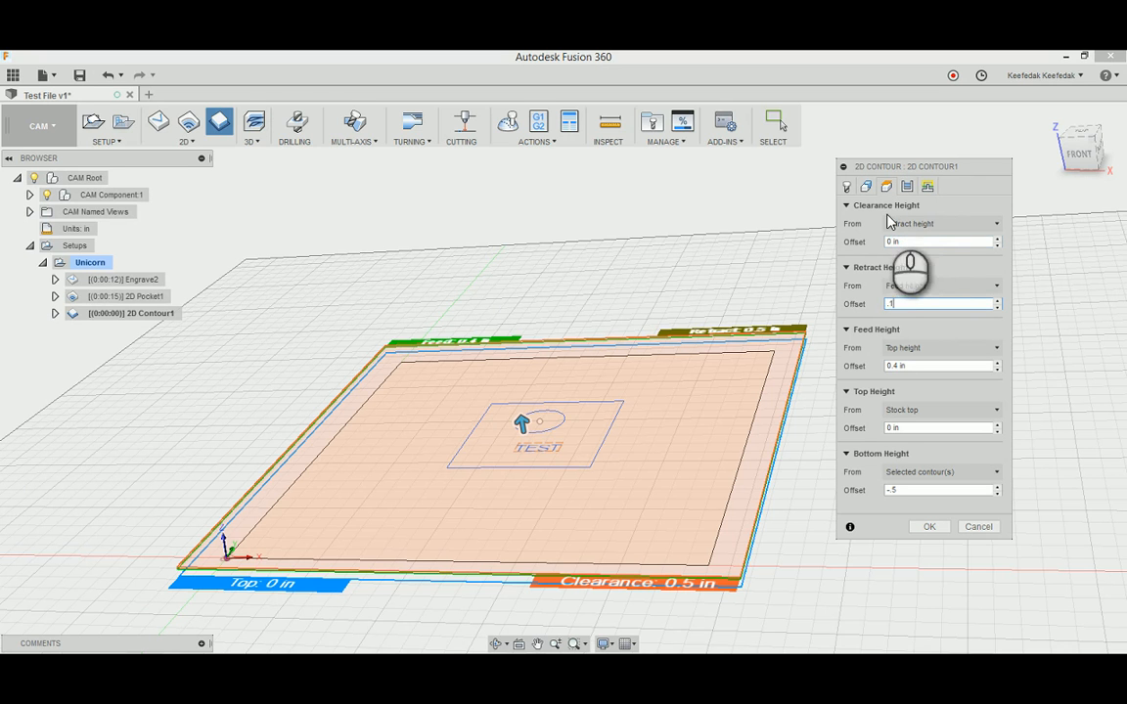
left_click(919, 243)
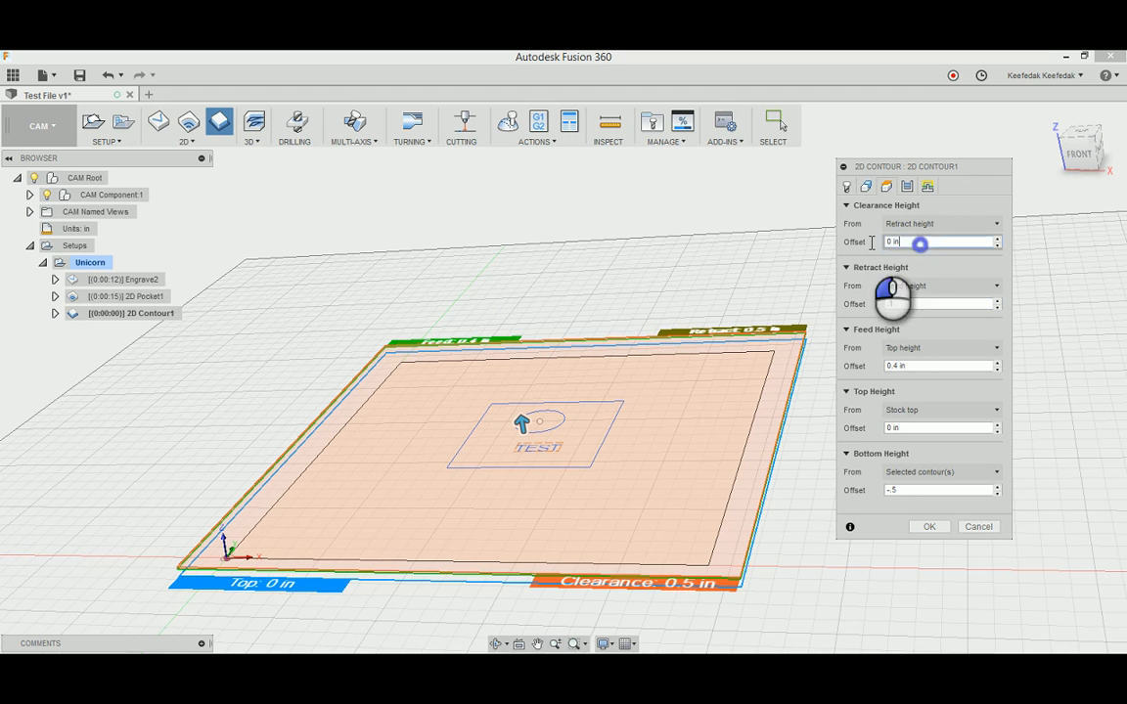
type(".1")
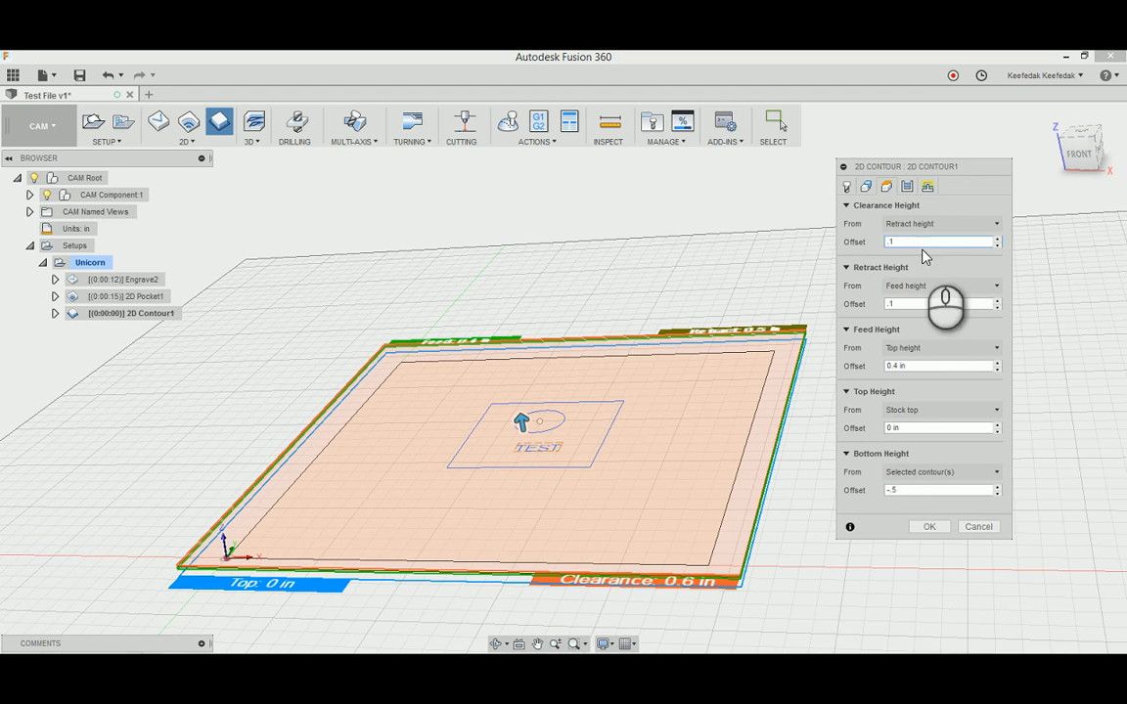
Step: Review the multiple-depth pass settings and accept tool_diameter as the expression for the maximum roughing stepdown
left_click(909, 187)
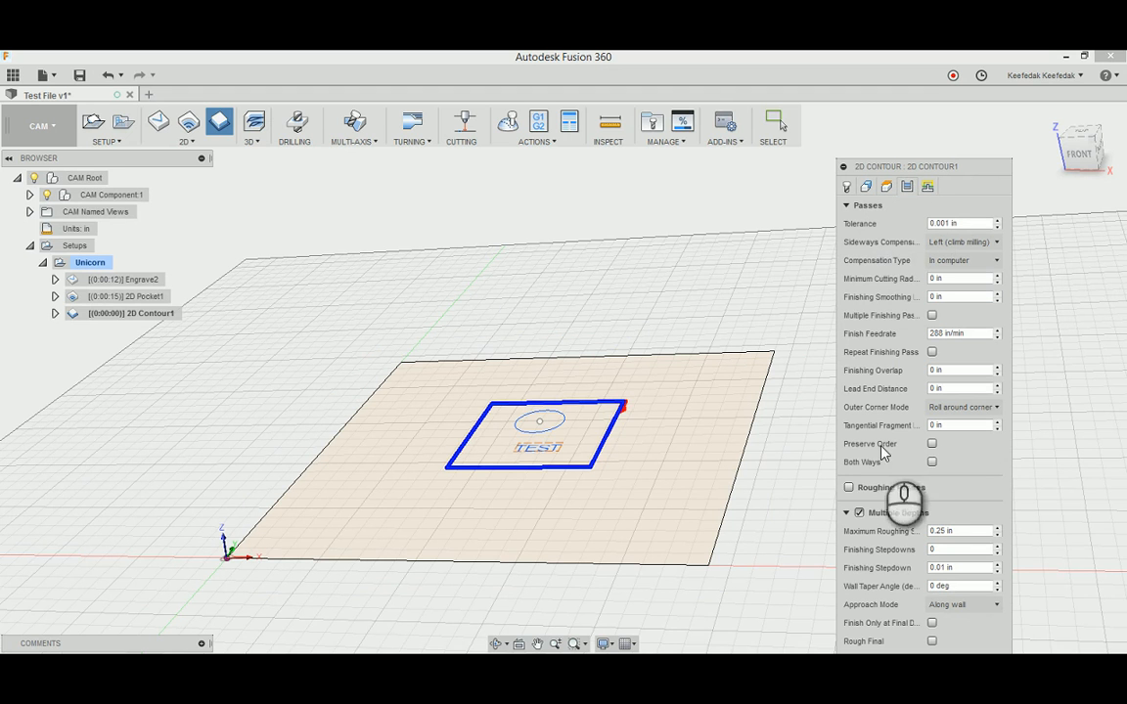
left_click(847, 206)
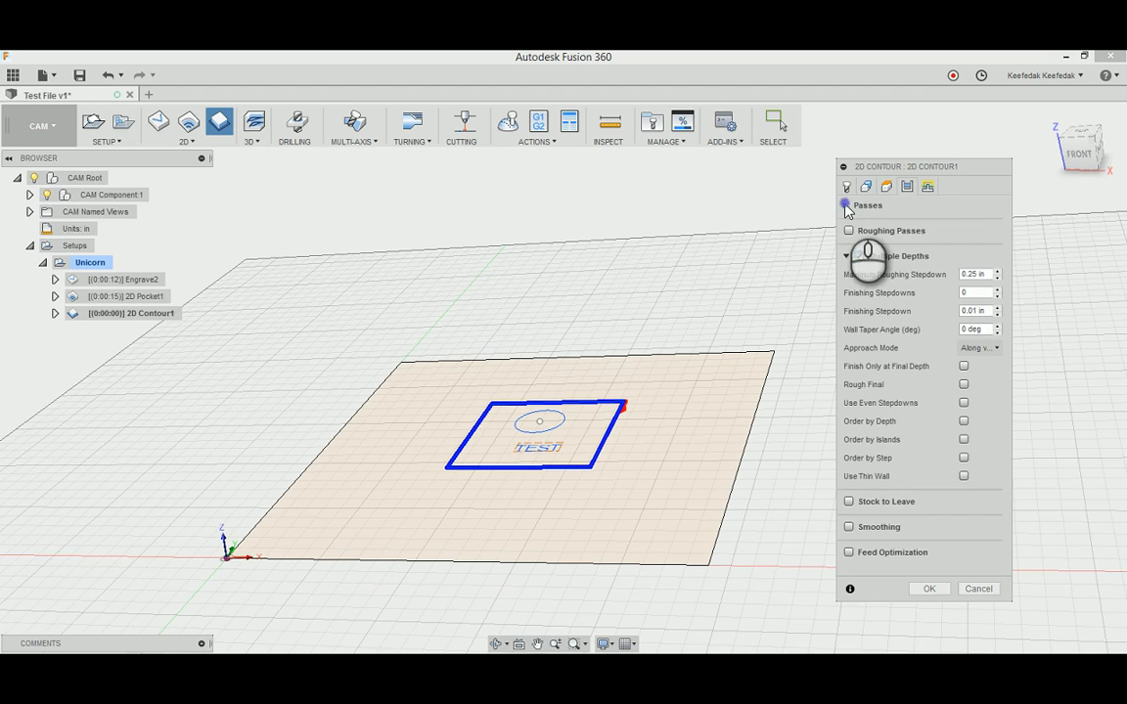
left_click(905, 258)
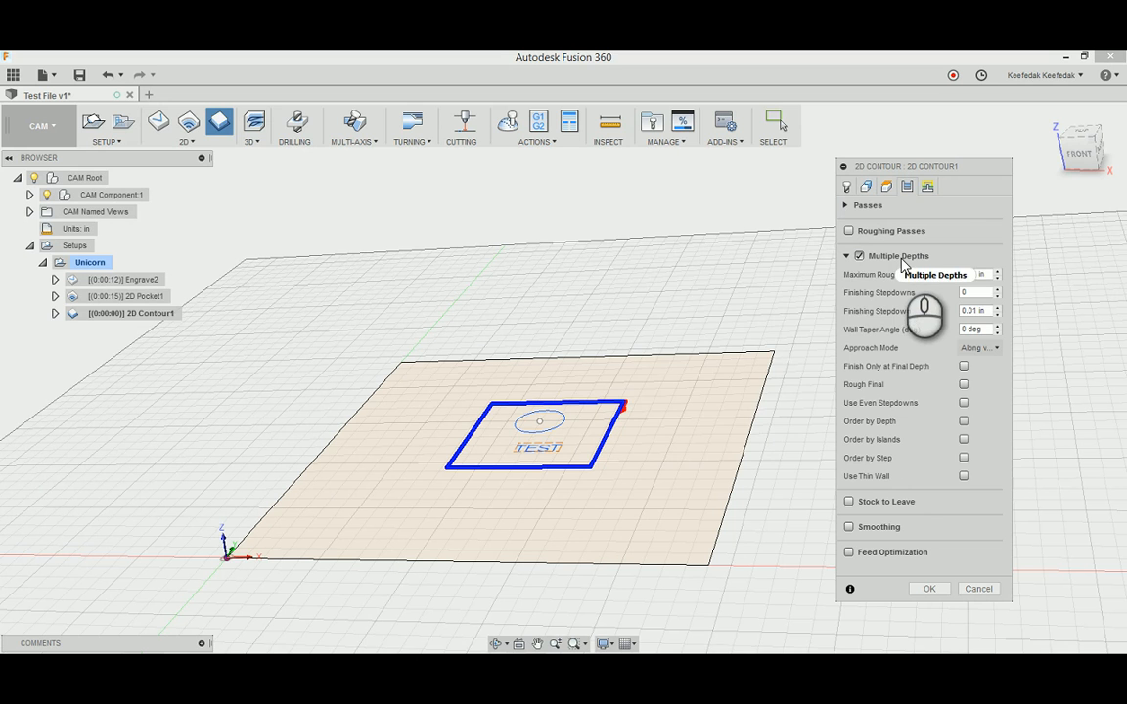
mouse_move(902, 264)
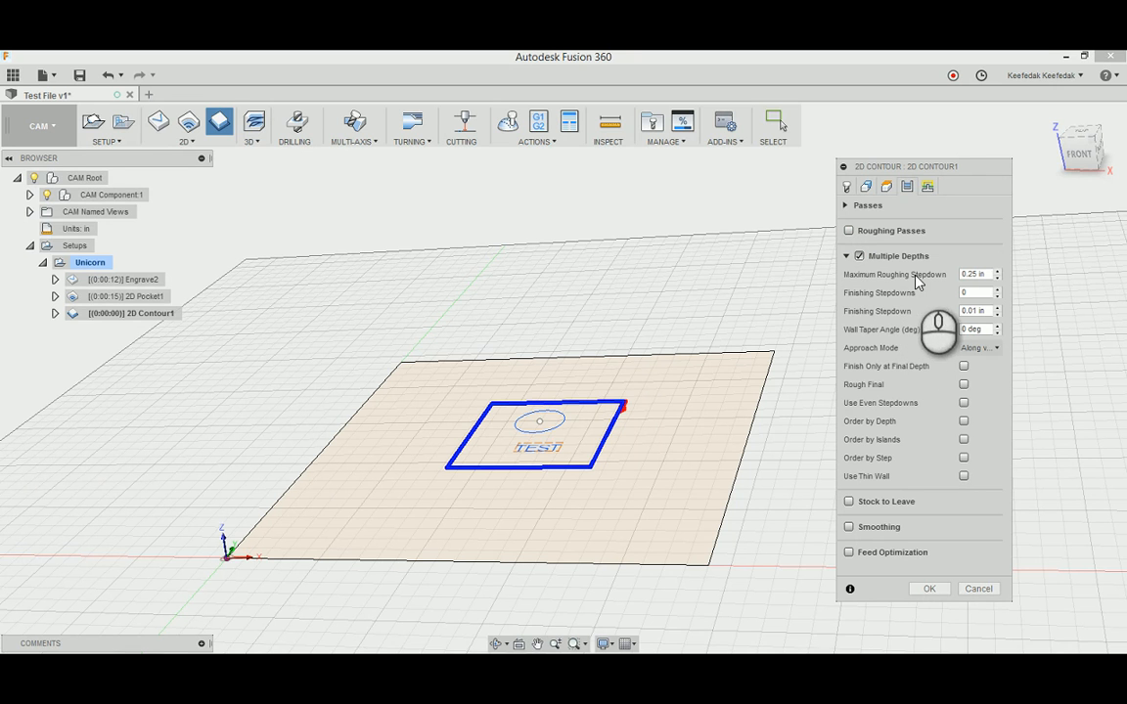
left_click(987, 275)
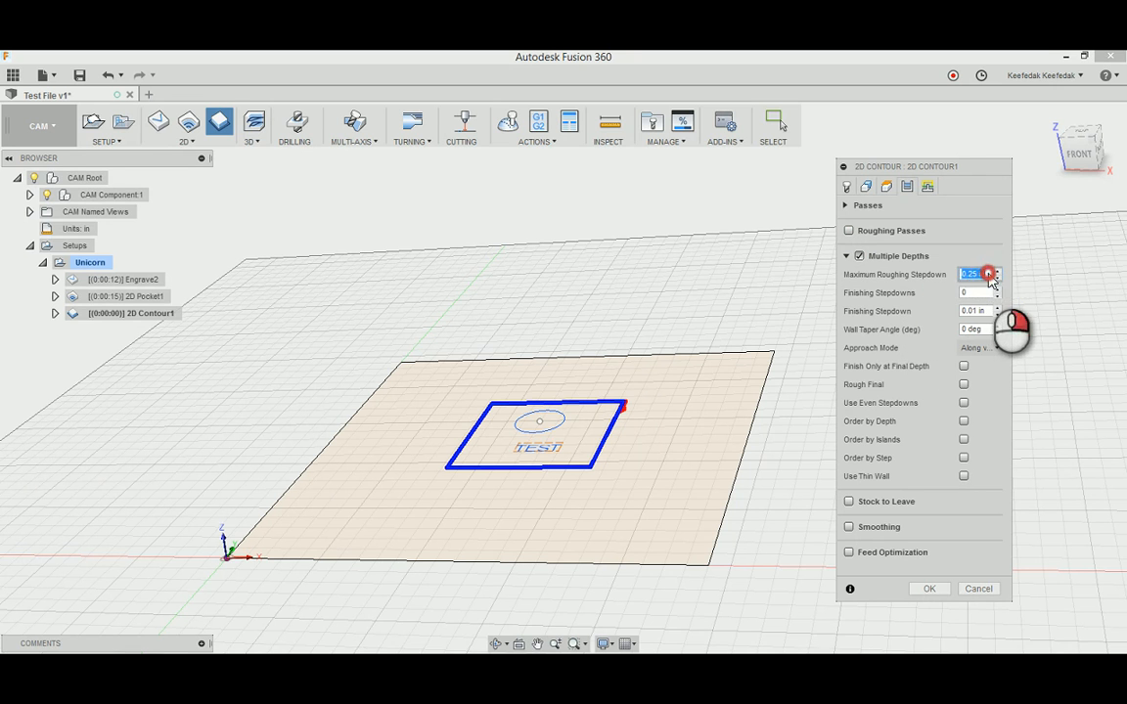
right_click(990, 279)
left_click(1037, 347)
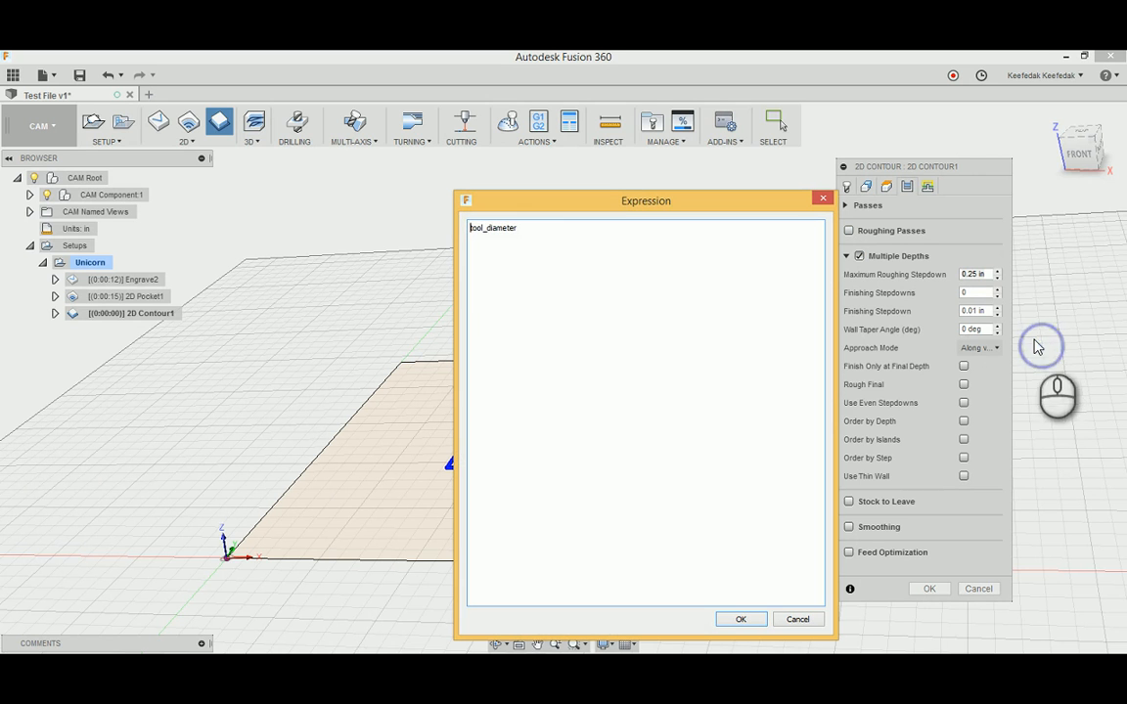
double_click(523, 227)
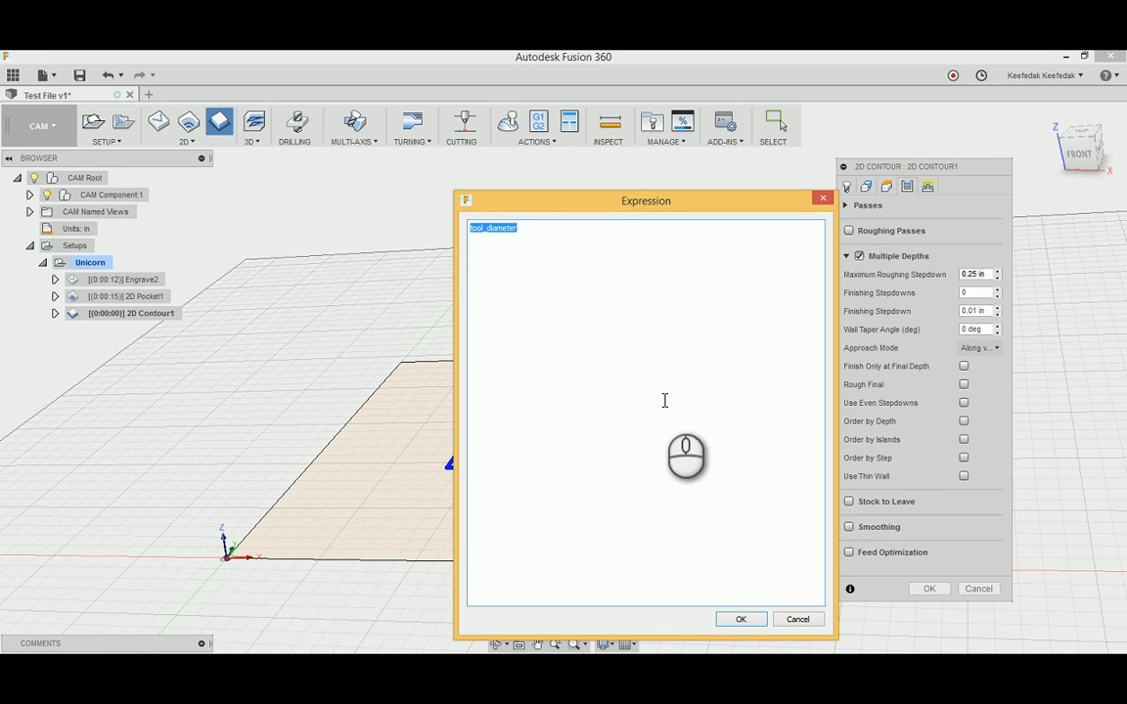
left_click(741, 619)
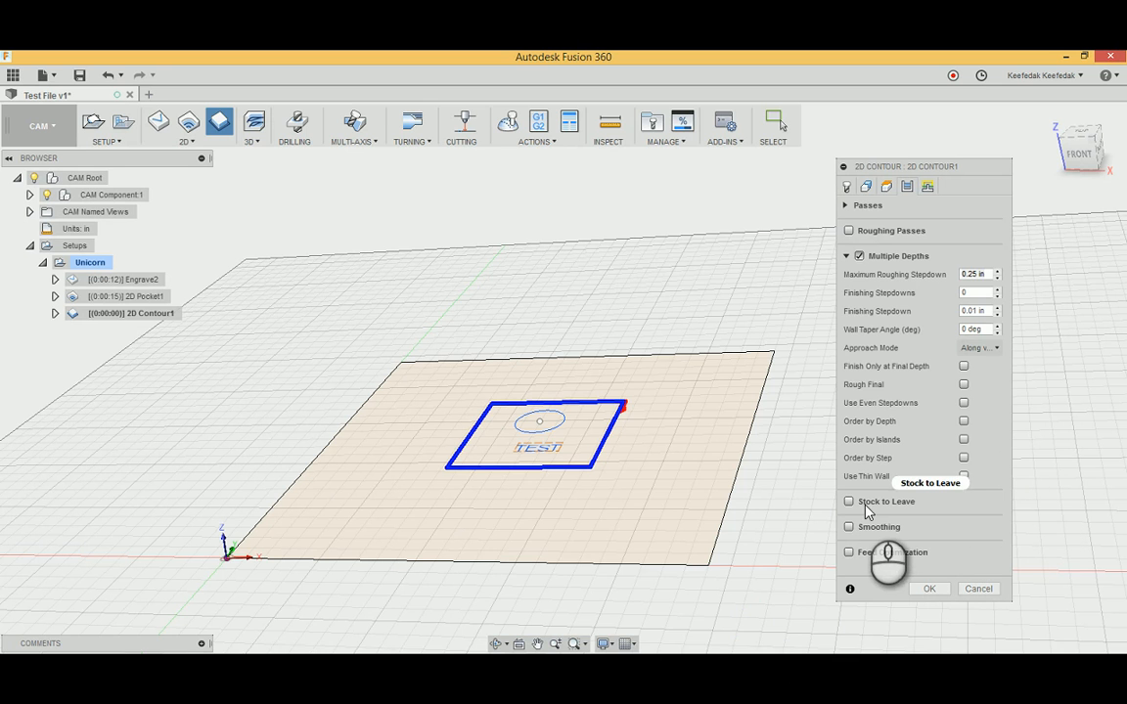
mouse_move(887, 512)
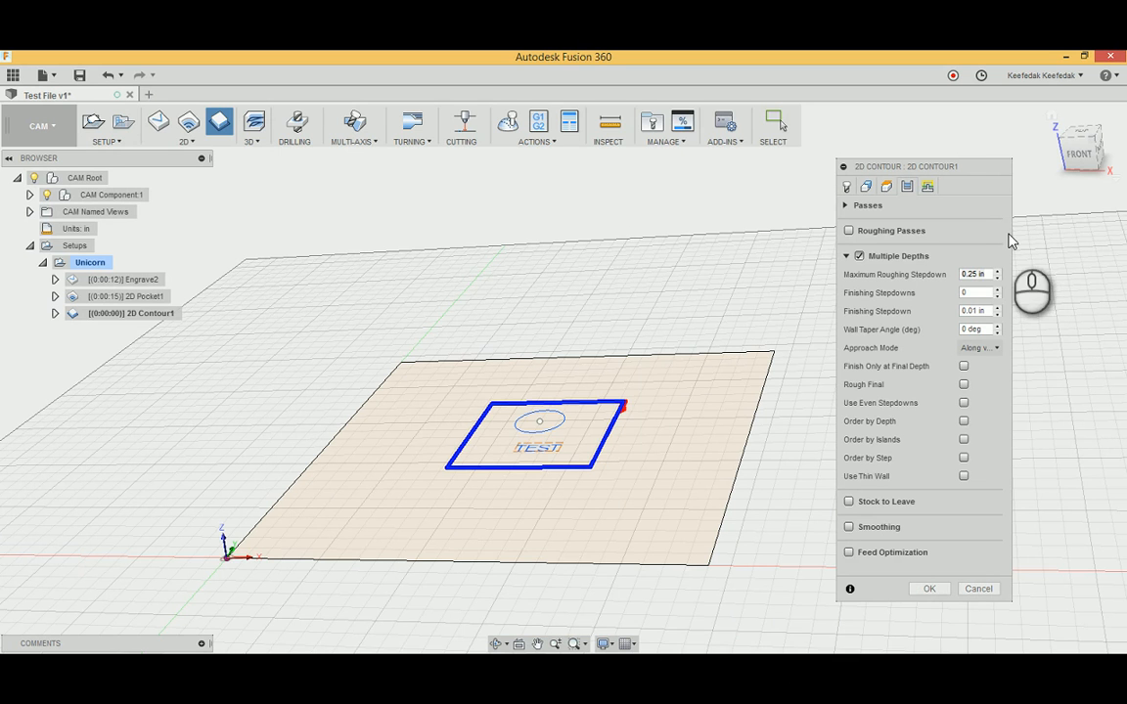
Step: Review the ramp settings and accept tool_diameter as the expression for the maximum ramp stepdown
left_click(927, 187)
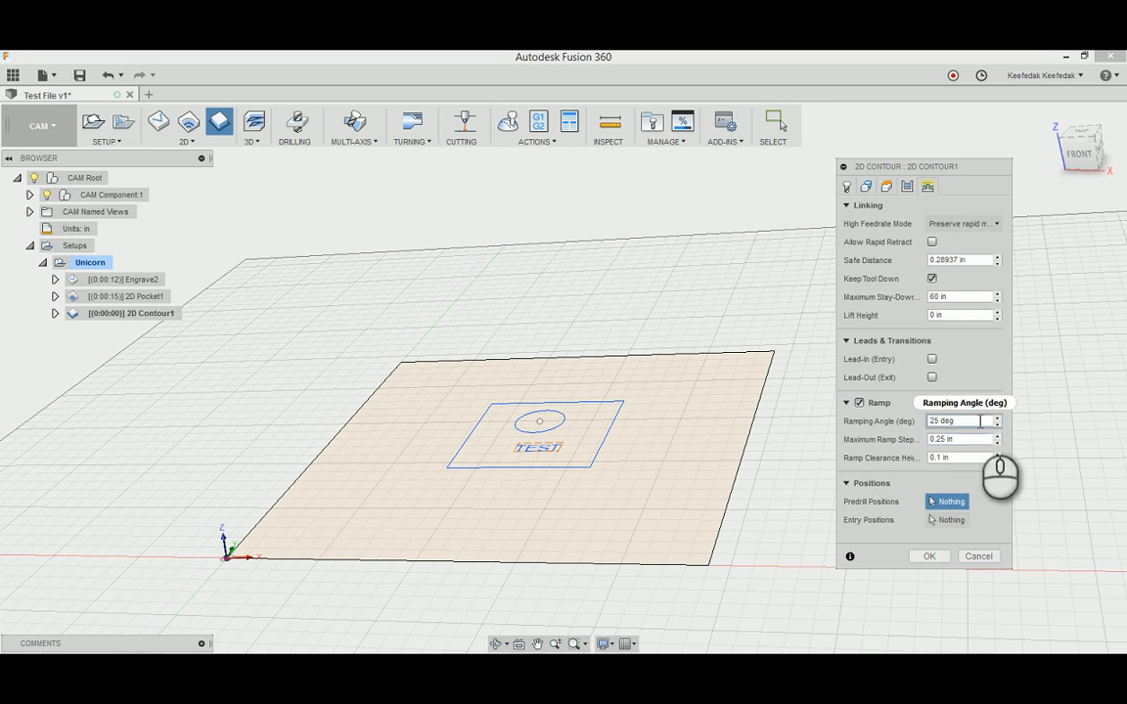
left_click(971, 421)
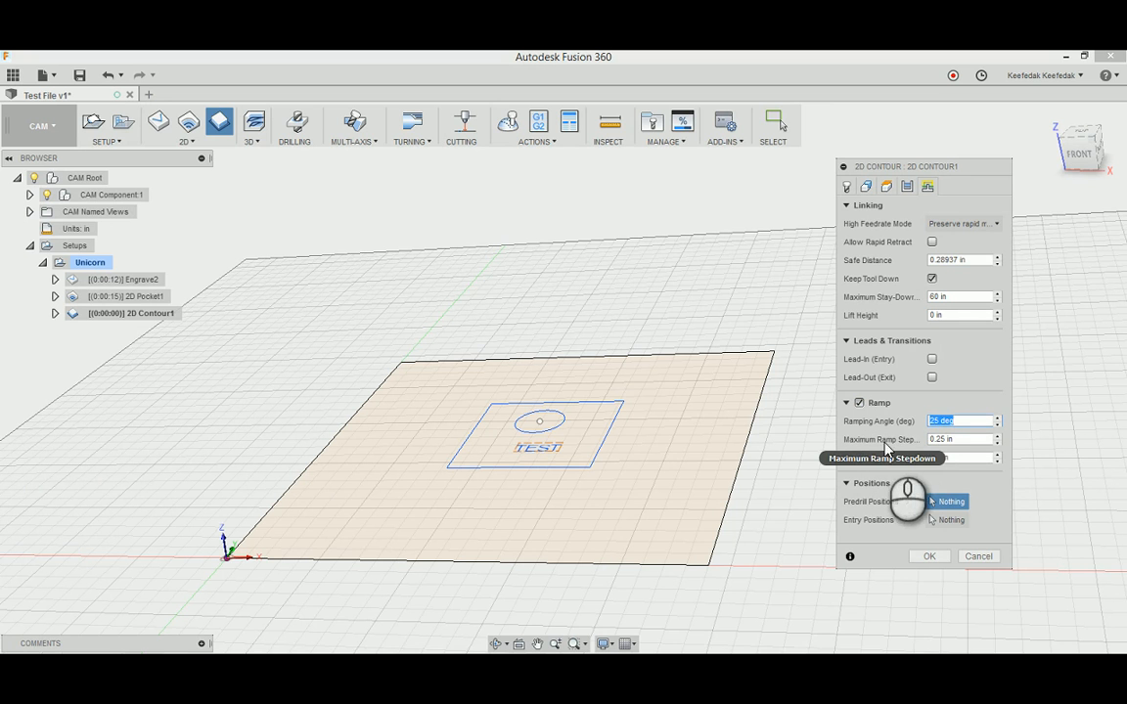
right_click(977, 440)
left_click(1029, 511)
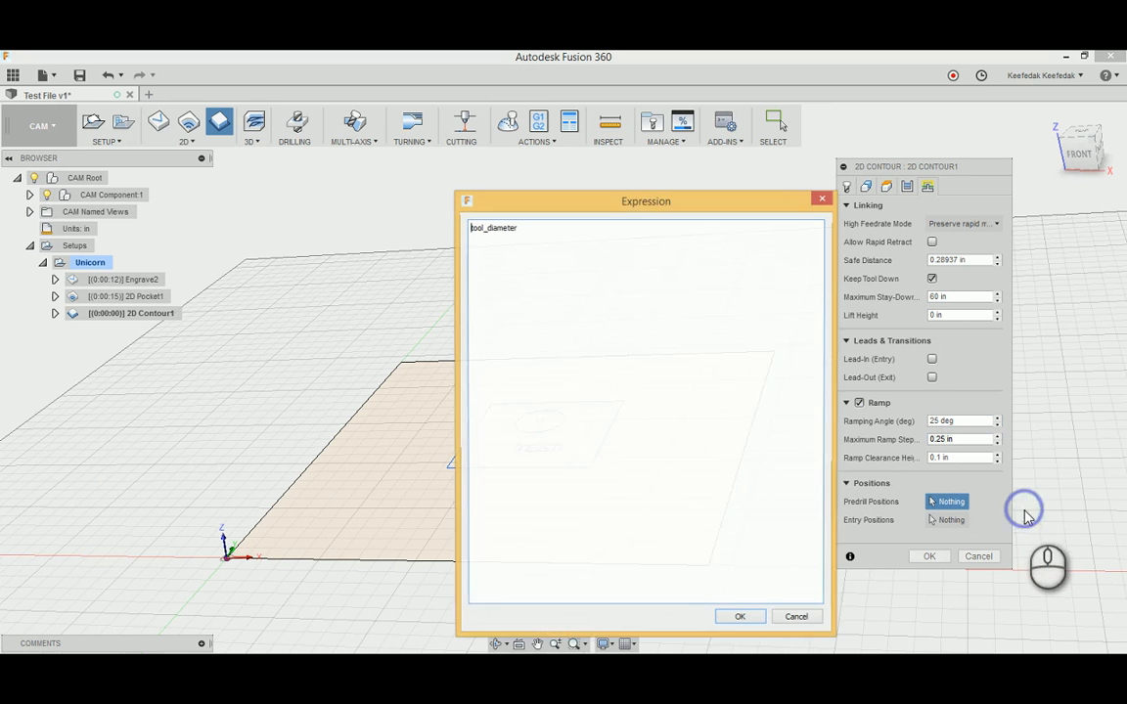
double_click(534, 227)
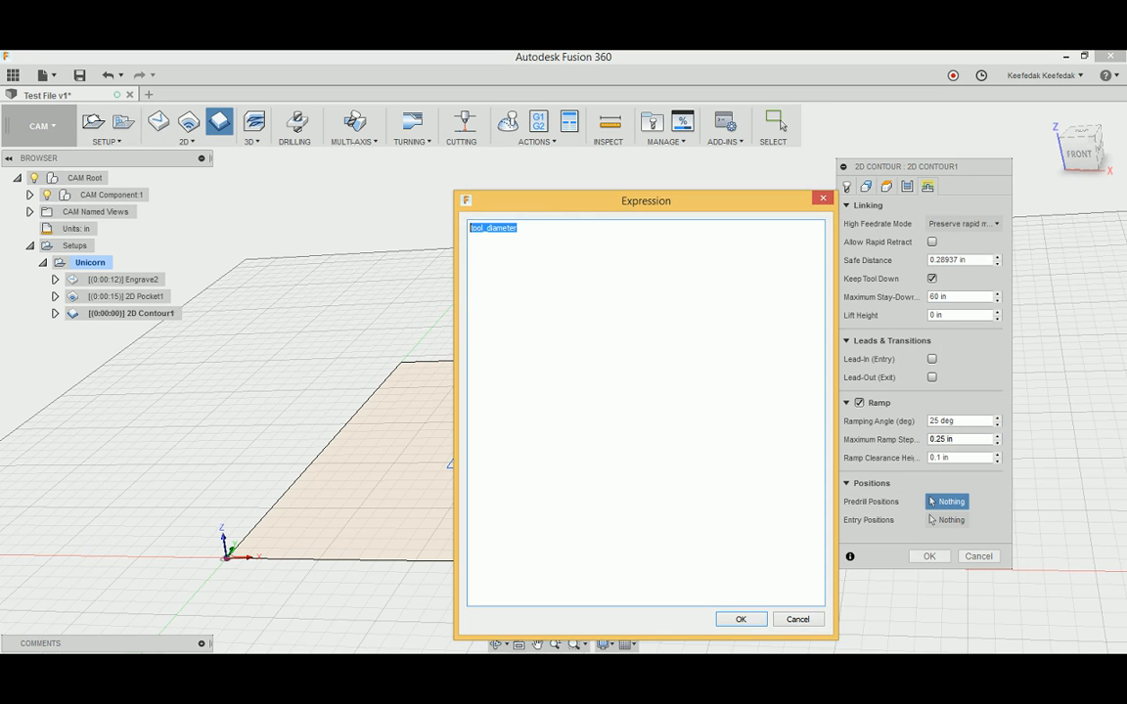
left_click(740, 619)
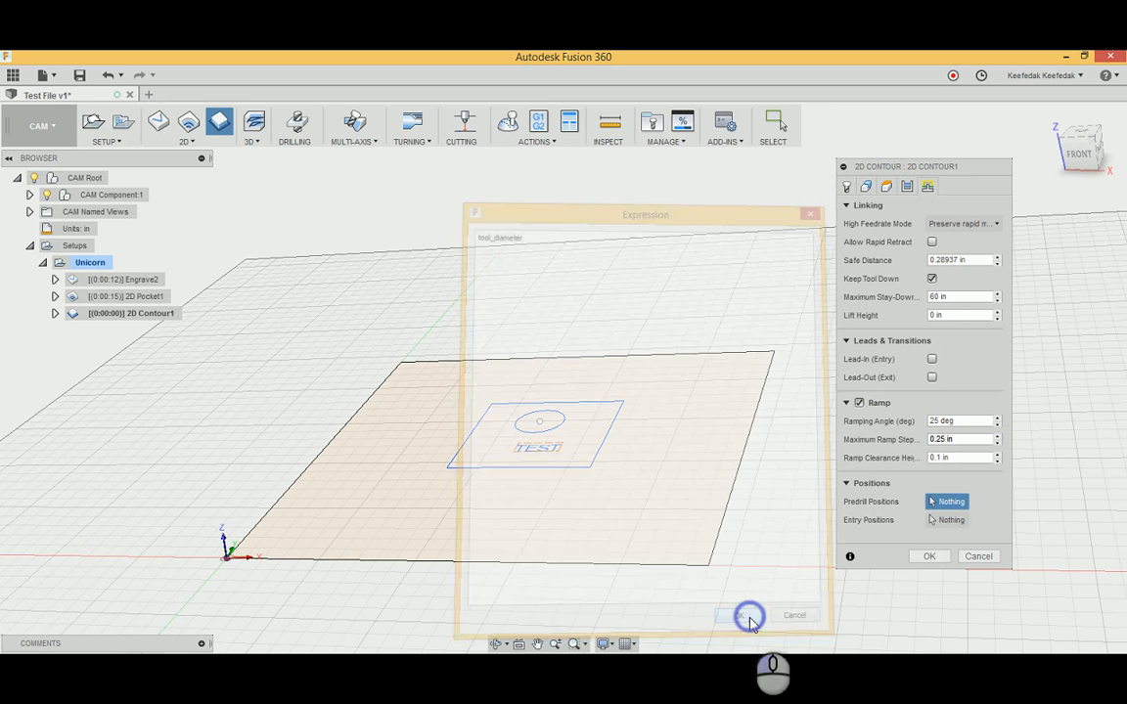
Step: Store all contour settings as defaults with Make All Default and generate the 2D contour toolpath
right_click(970, 443)
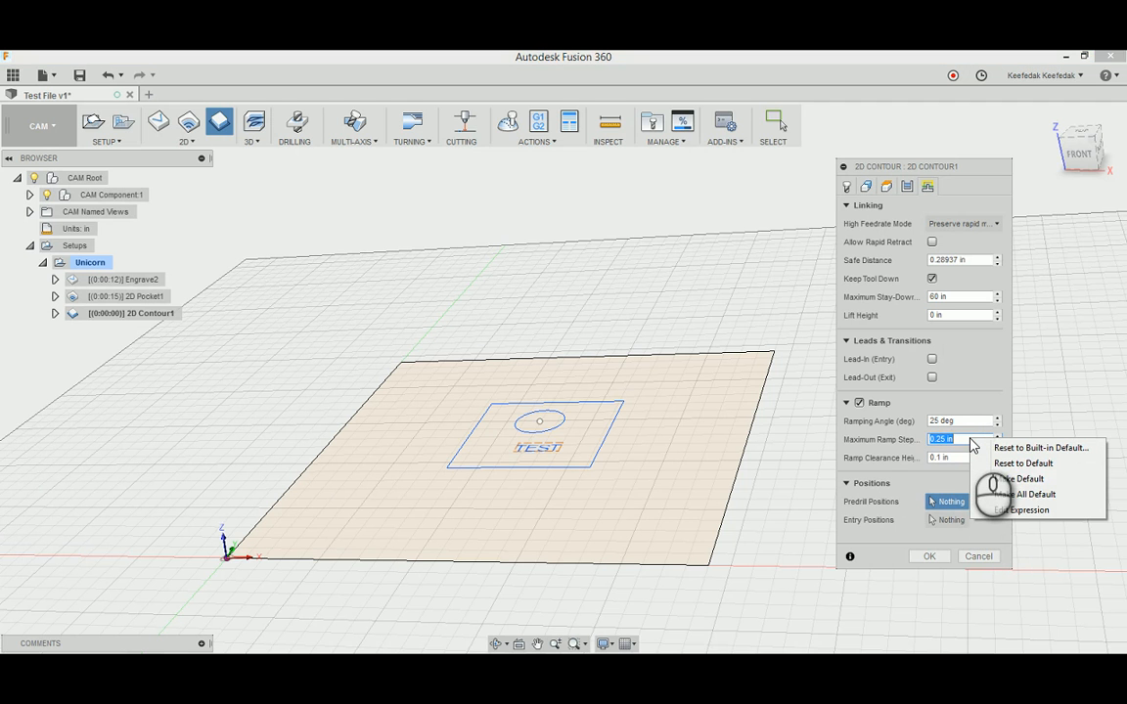
left_click(1003, 494)
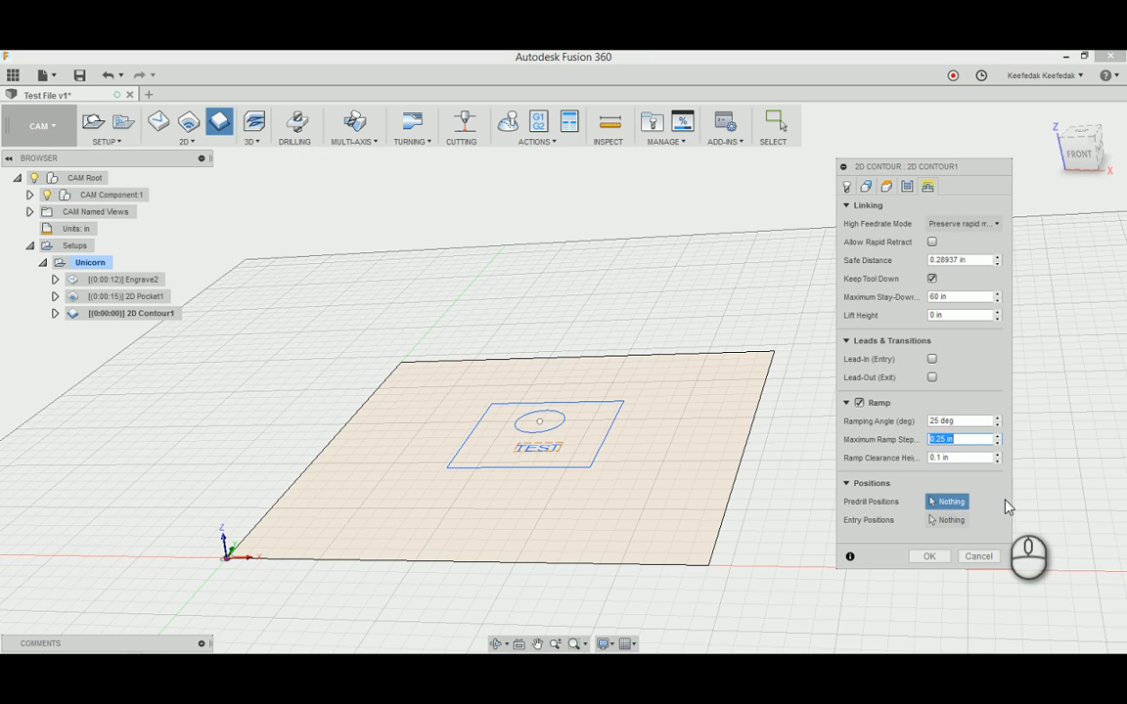
left_click(932, 557)
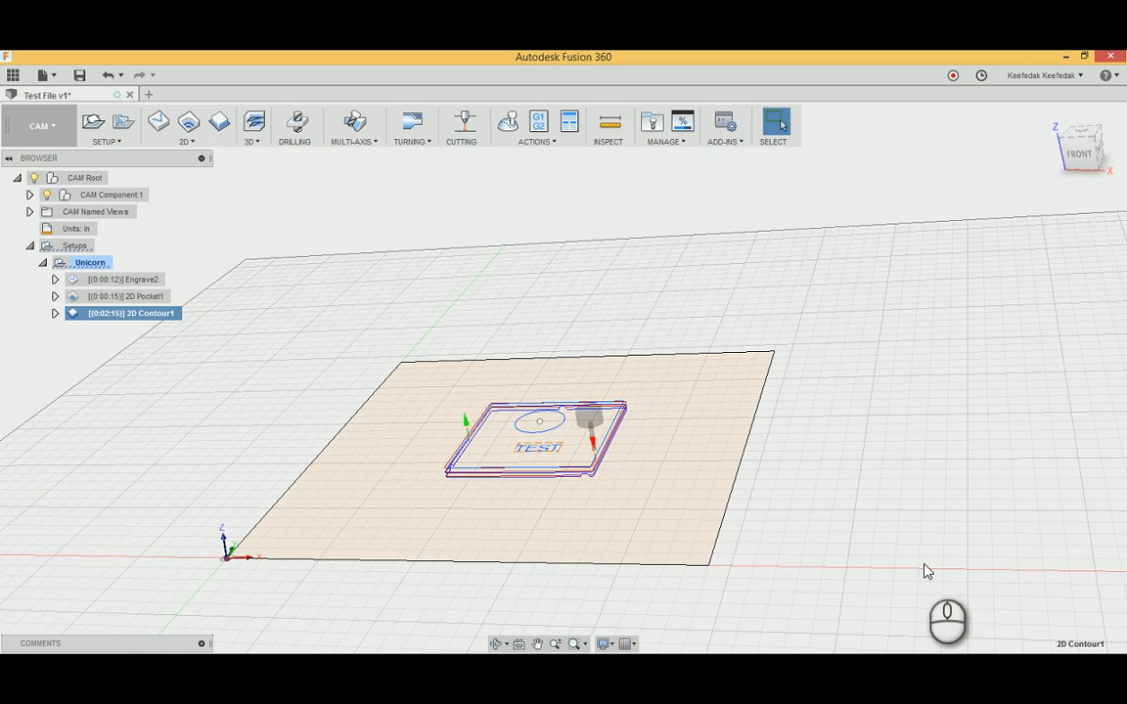
Step: Edit the existing 2D contour operation, review its ramp settings and accept tool_diameter as the maximum ramp stepdown expression
right_click(143, 316)
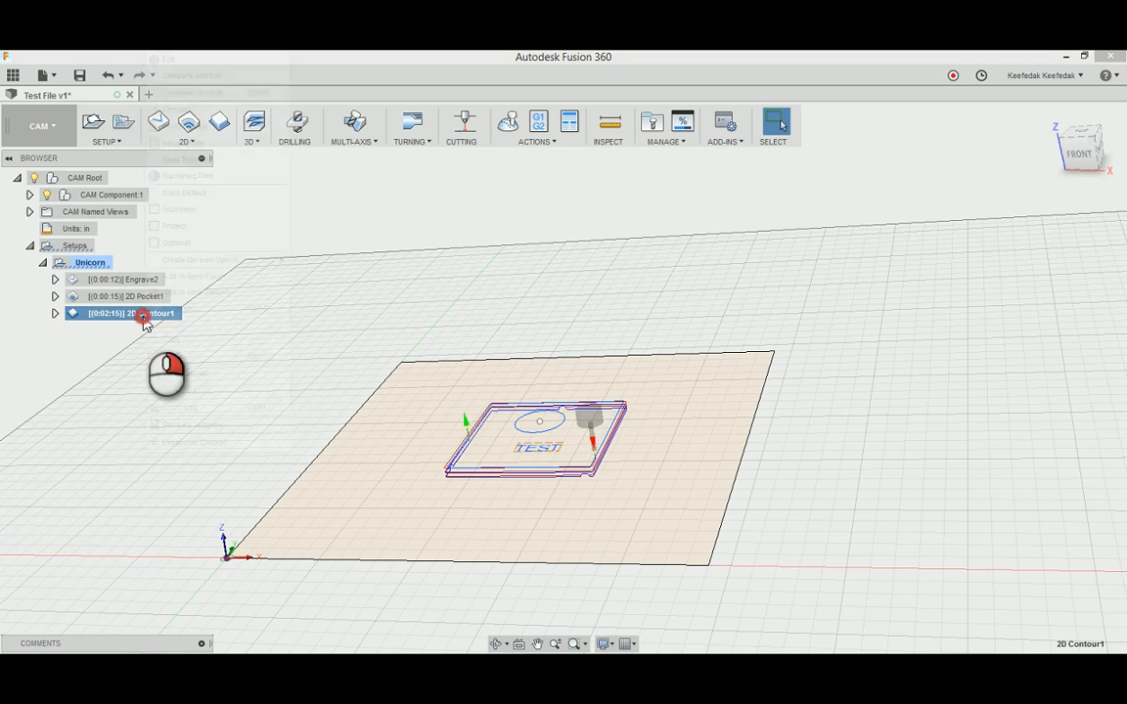
left_click(151, 61)
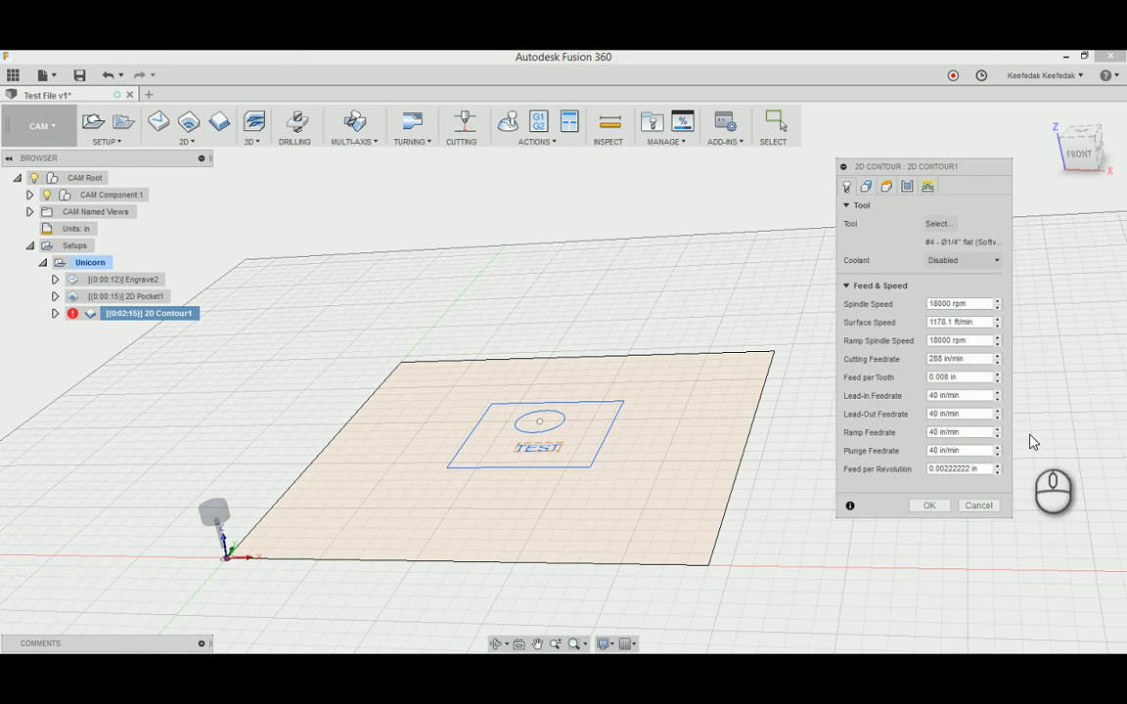
left_click(927, 186)
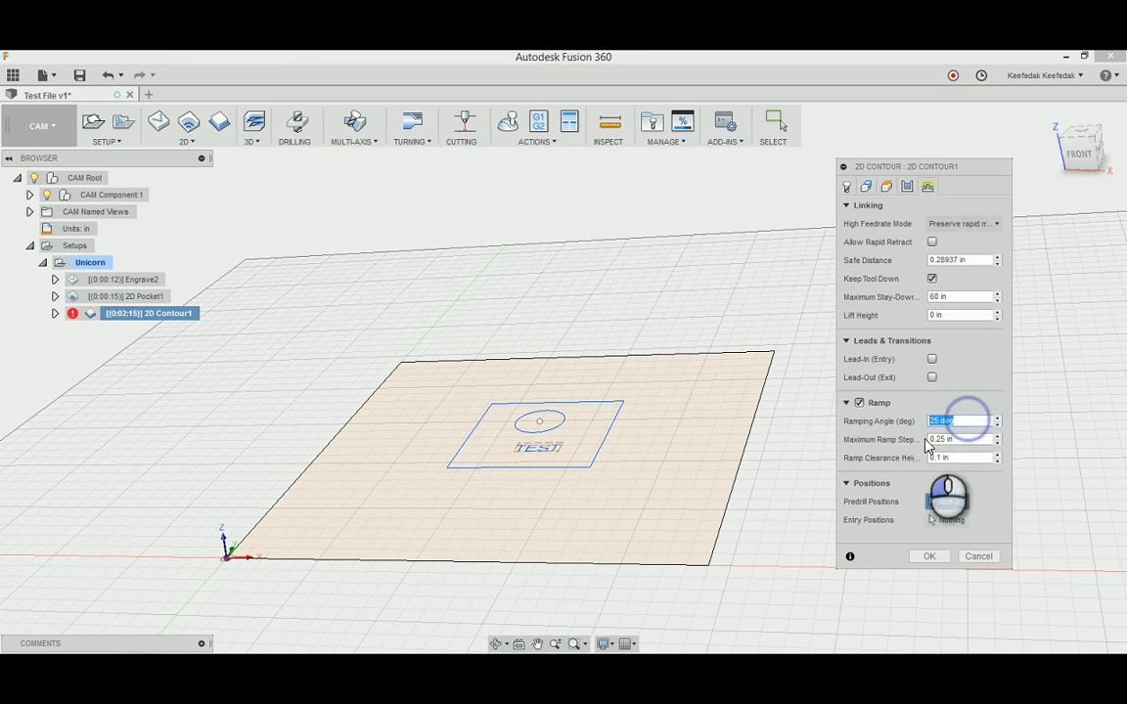
left_click(958, 421)
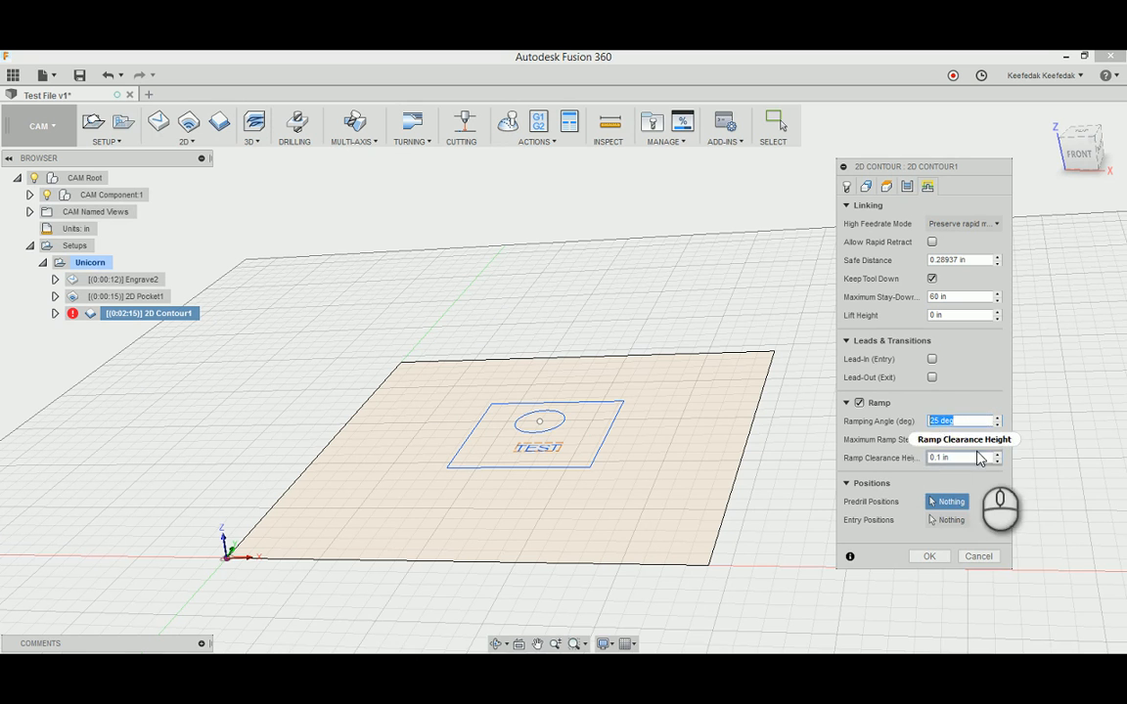
left_click(976, 438)
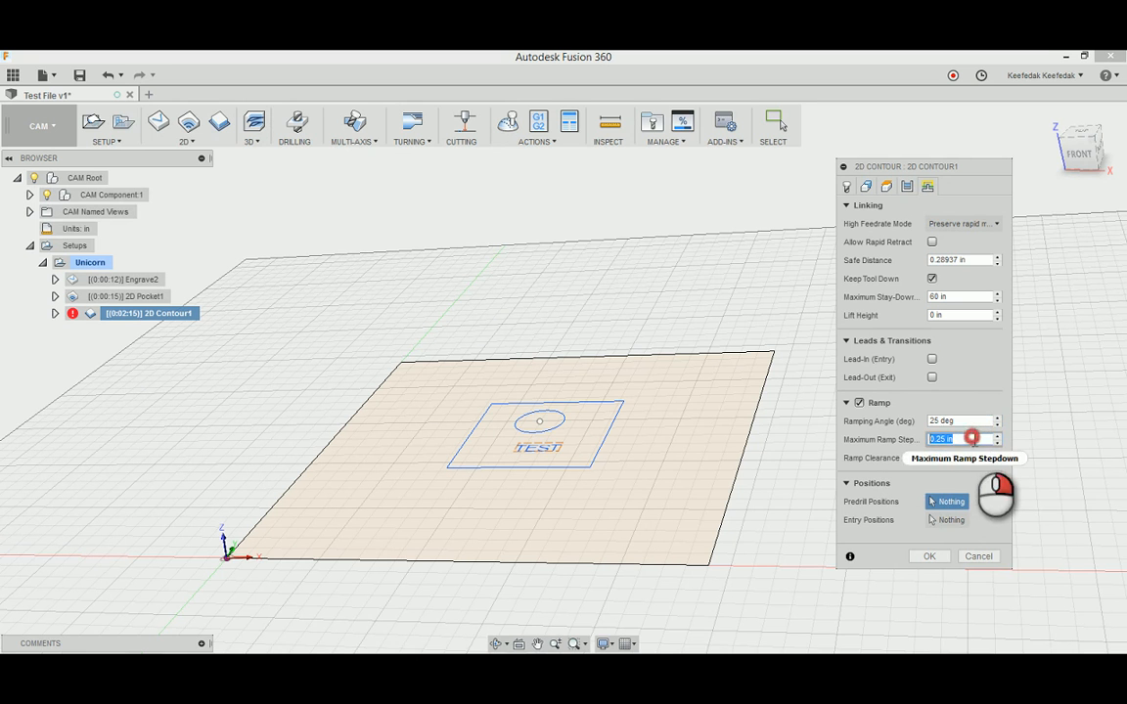
right_click(973, 440)
left_click(1022, 510)
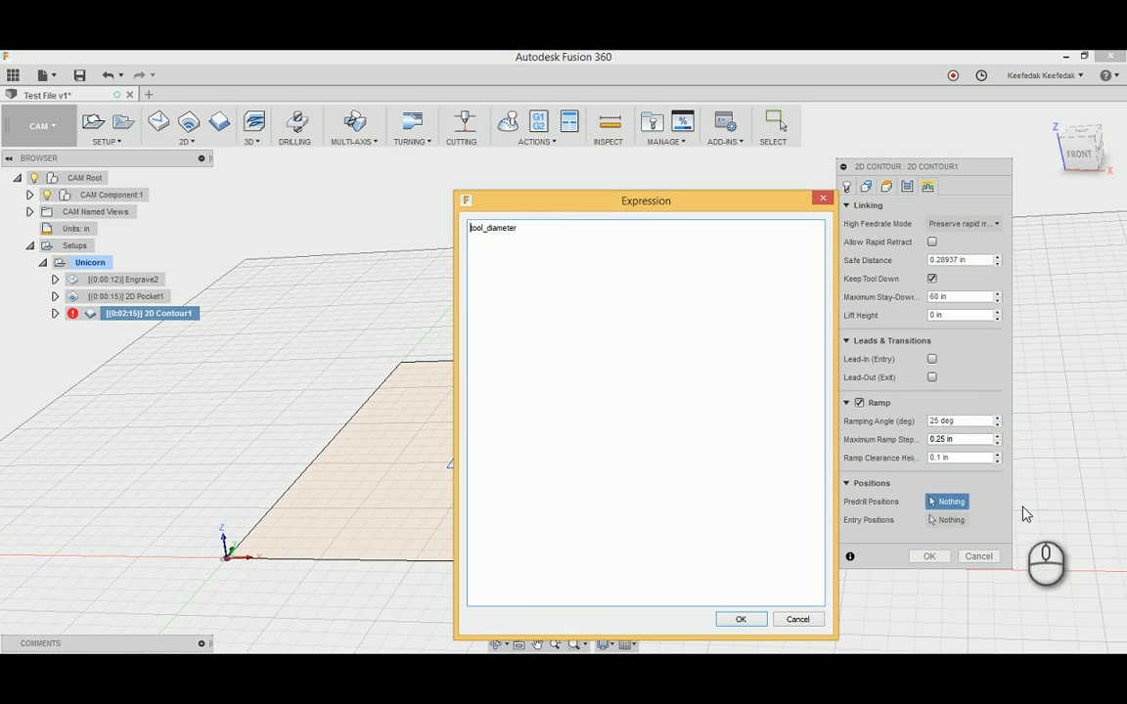
double_click(558, 230)
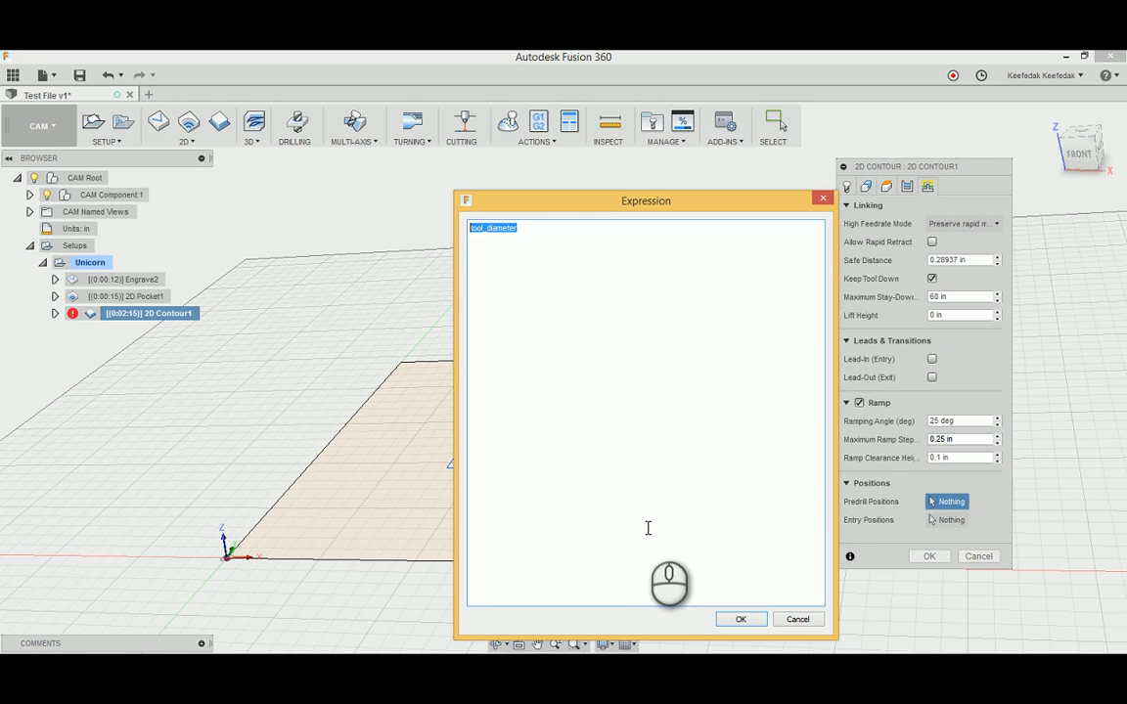
left_click(741, 622)
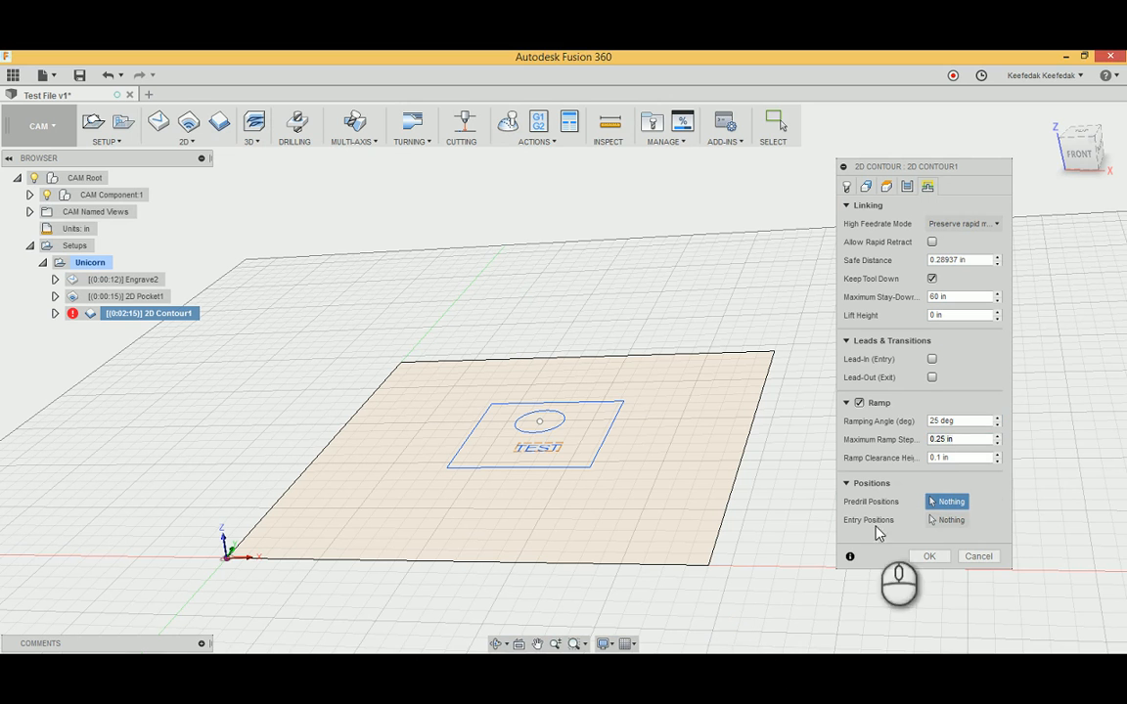
Step: Store all the edited contour settings as defaults with Make All Default and regenerate the 2D contour toolpath
right_click(986, 439)
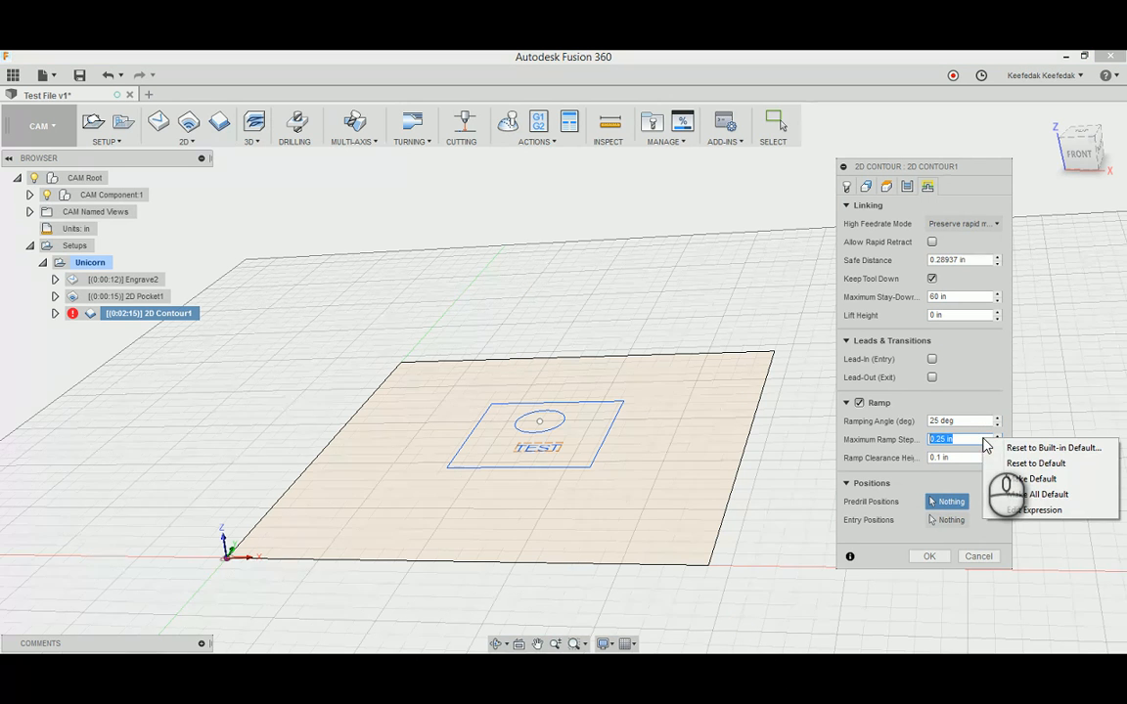
left_click(1035, 493)
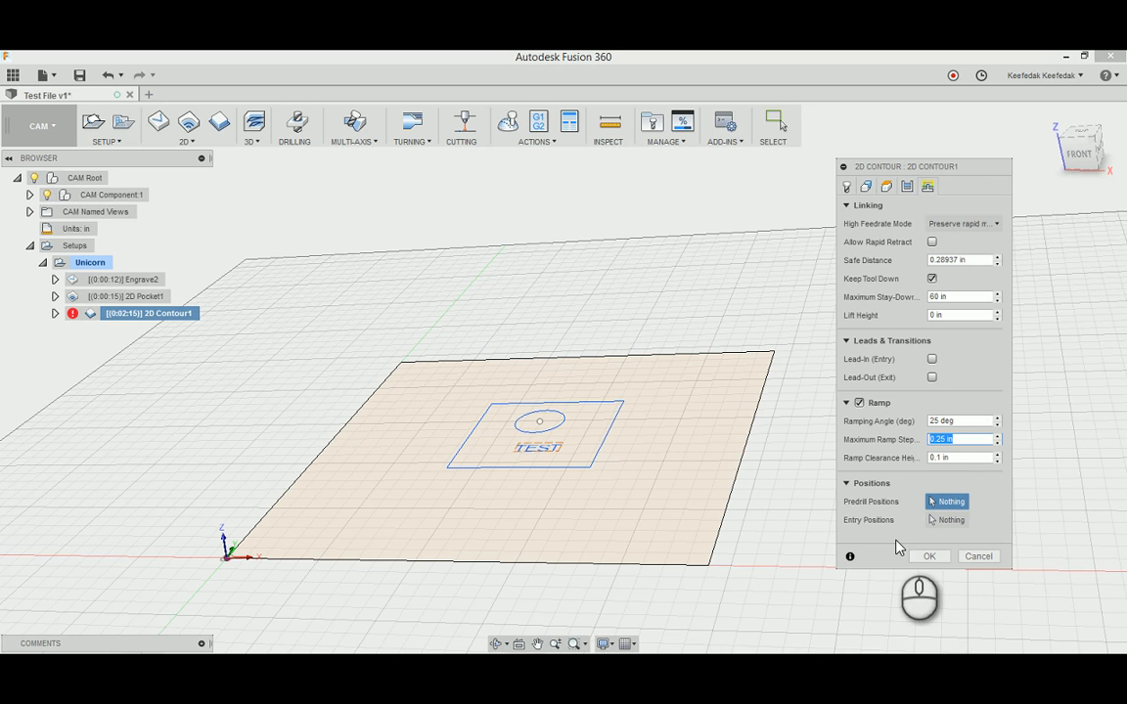
left_click(930, 557)
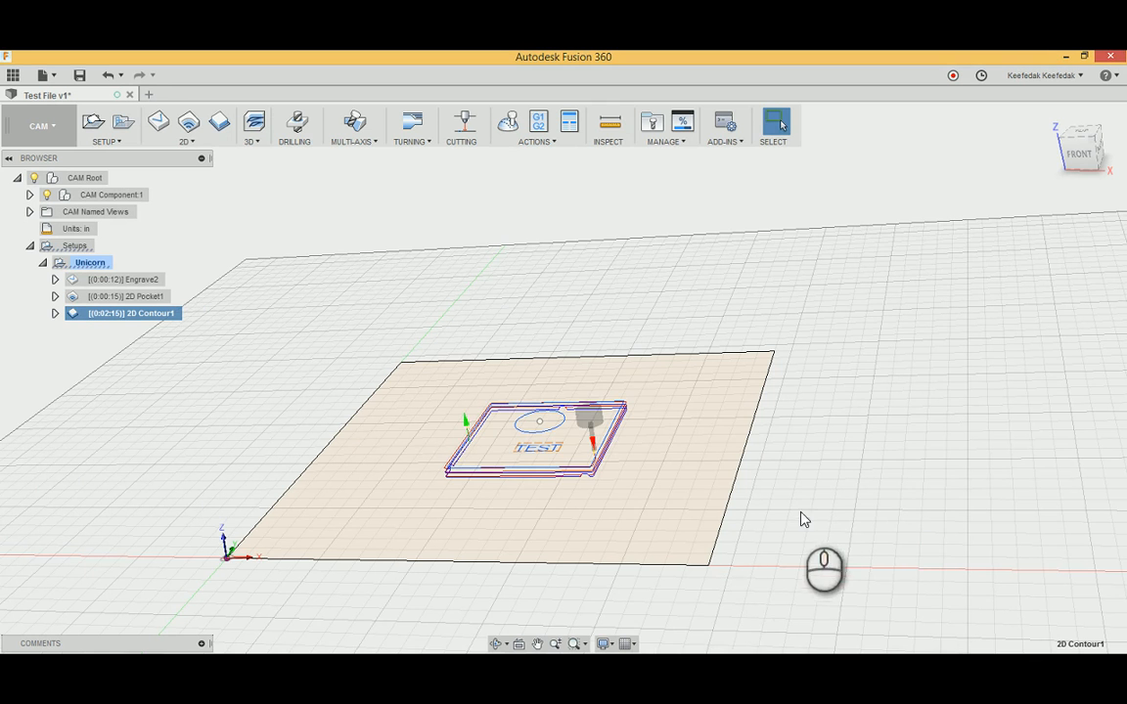
Step: Examine the 2D contour passes and tabs up close, and the Unicorn setup's stock from the home, top and tilted front views
middle_click_drag(800, 521, 917, 450, "shift")
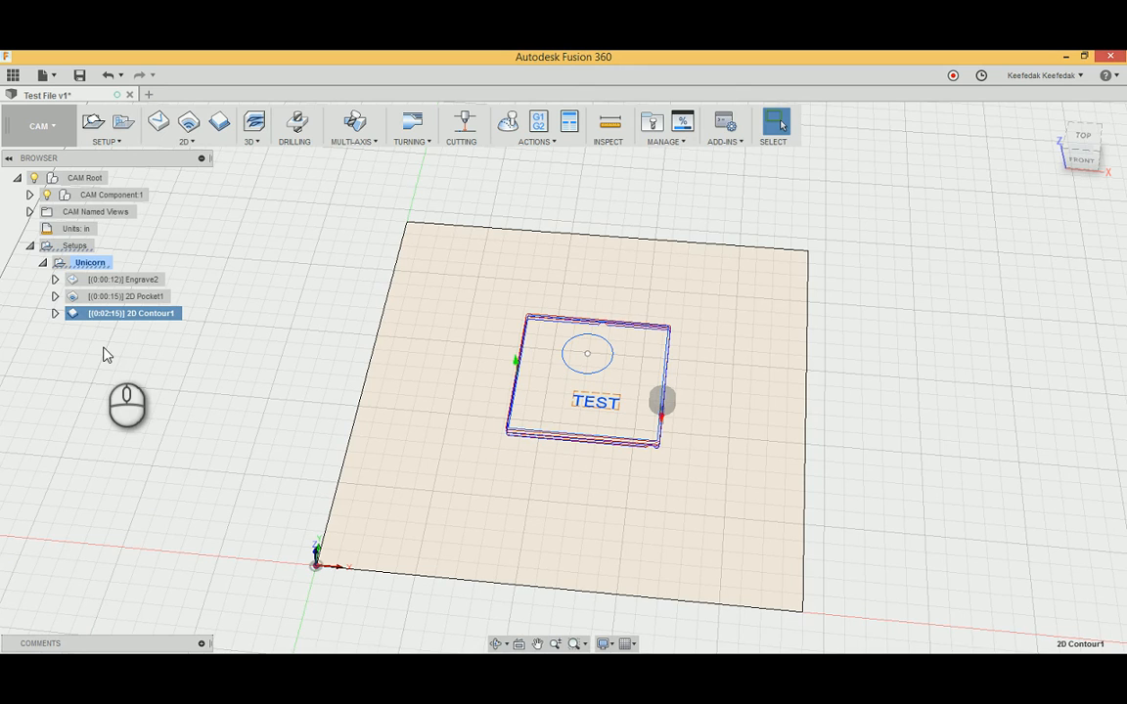
middle_click_drag(410, 470, 830, 479, "shift")
scroll(586, 452, "up", 5)
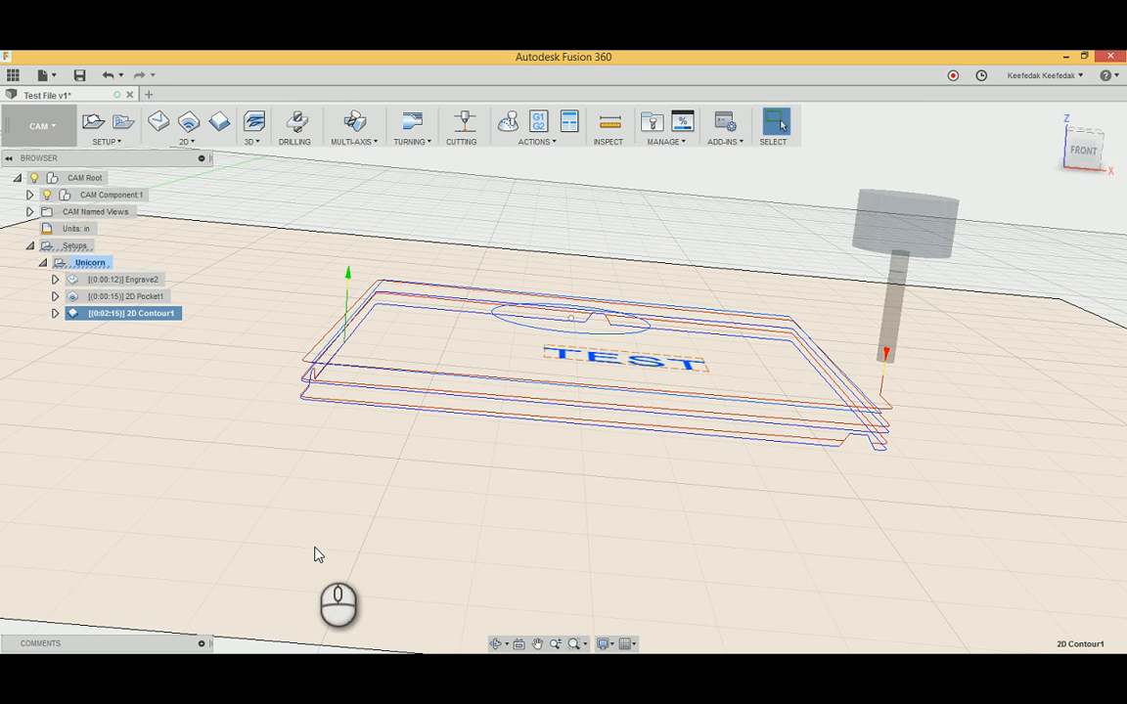
left_click(89, 265)
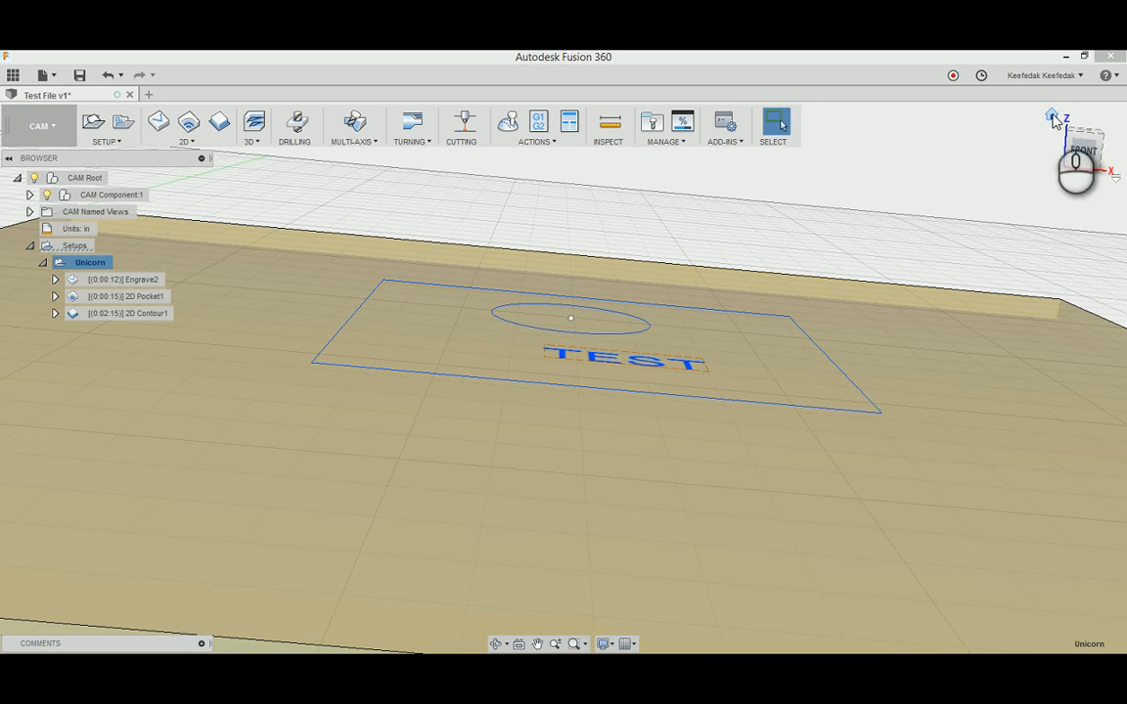
left_click(1052, 115)
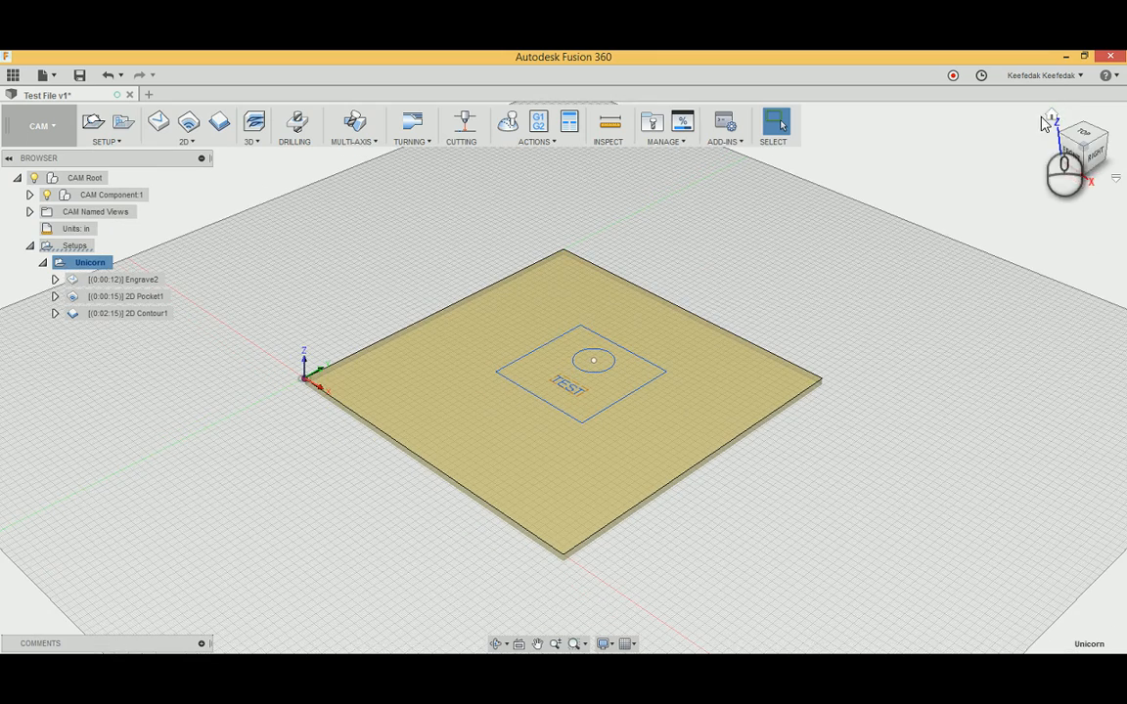
left_click(1085, 137)
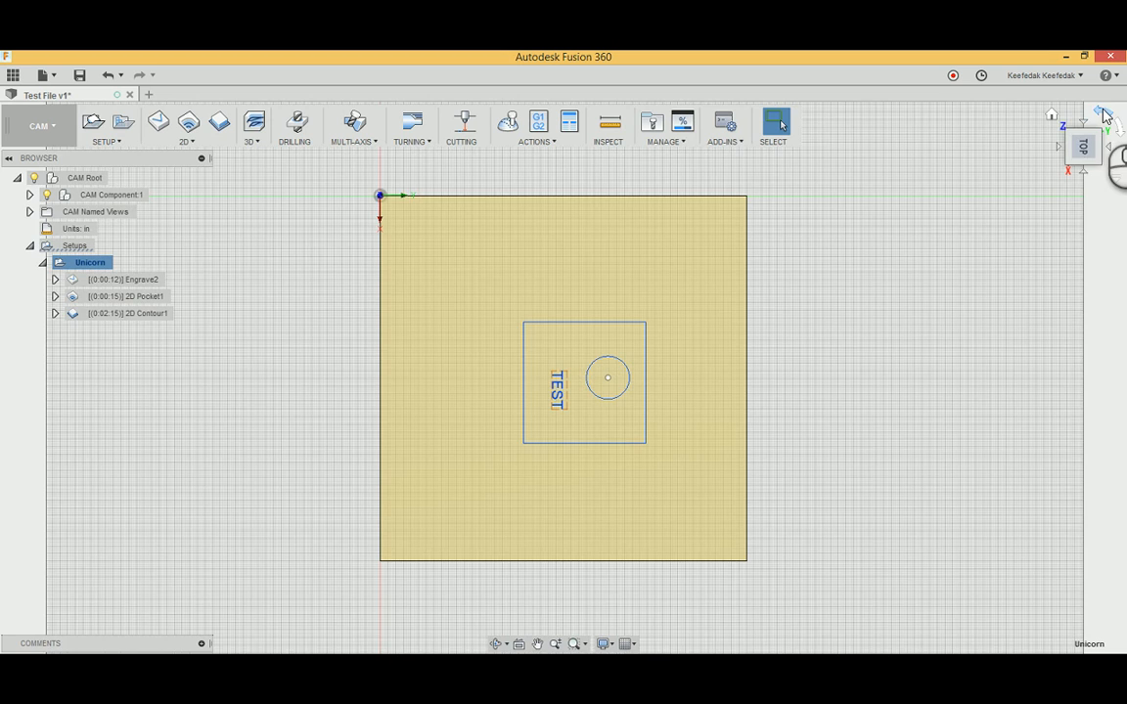
left_click(1102, 111)
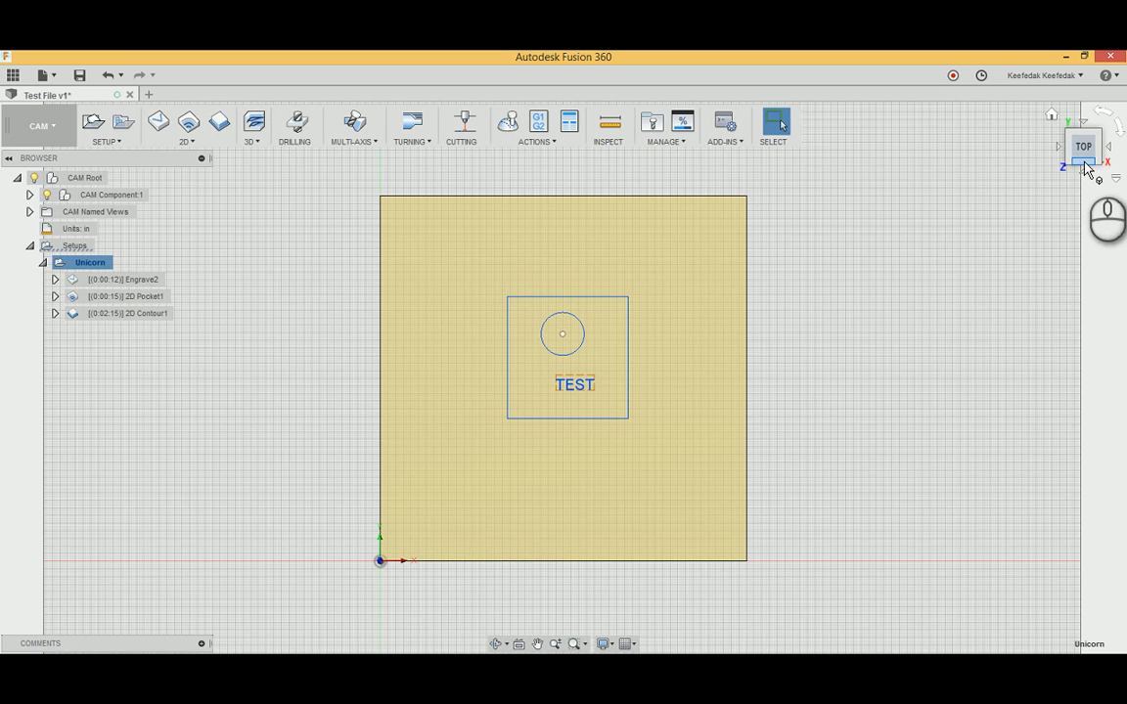
left_click(1085, 164)
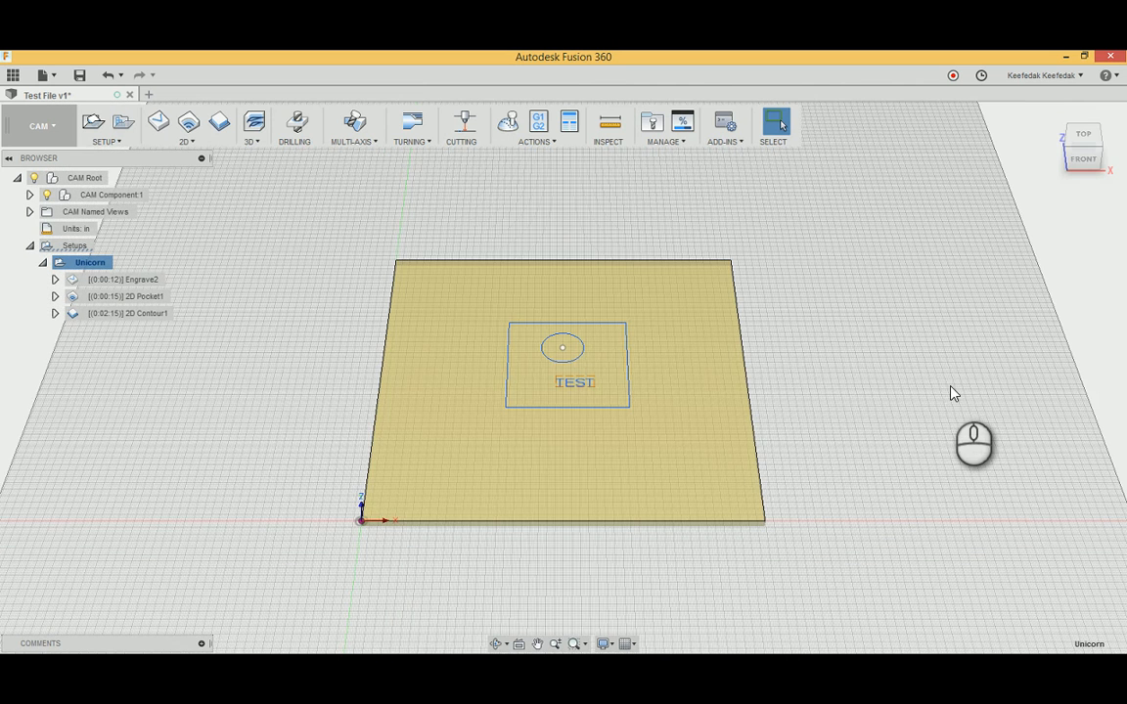
scroll(717, 420, "up", 5)
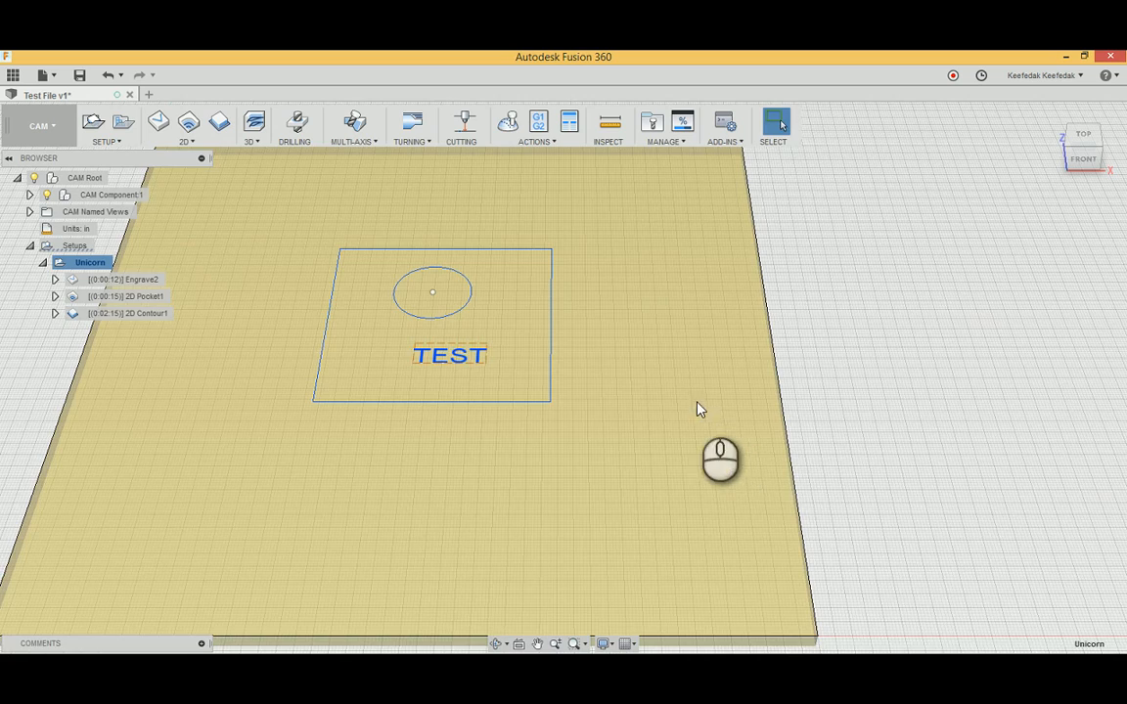
middle_click_drag(700, 407, 954, 445)
scroll(843, 418, "up", 3)
scroll(953, 445, "down", 1)
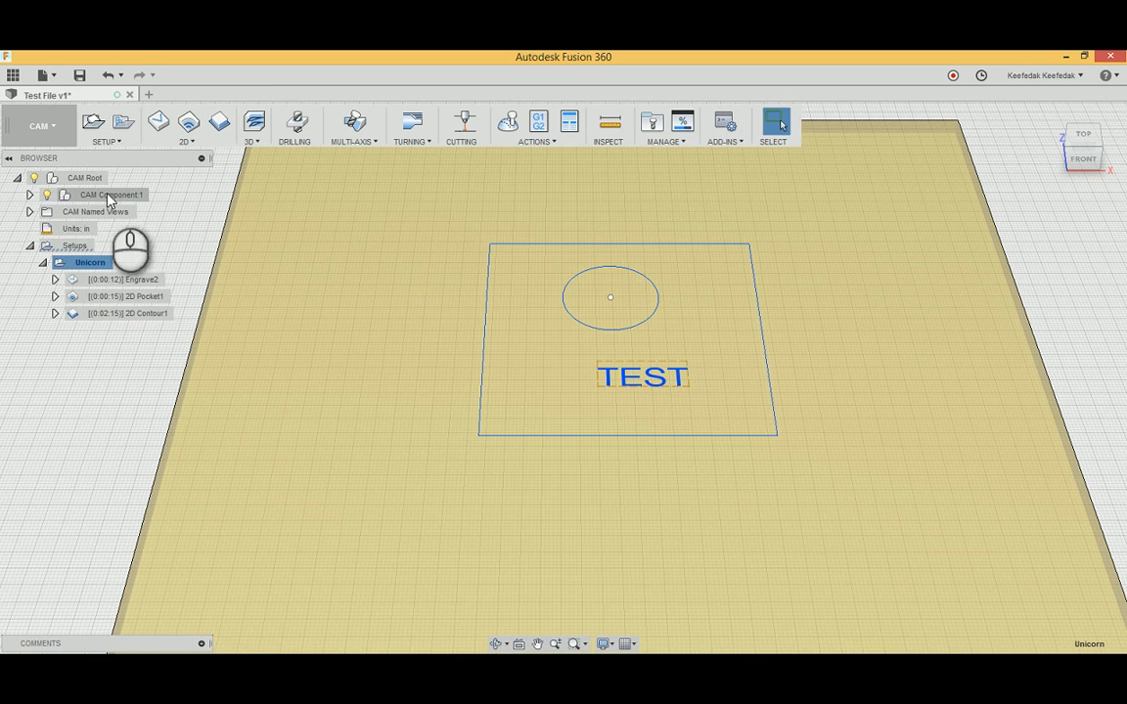
Step: Hide the CAM component's sketch geometry and turn off the layout grid so only the stock remains displayed
left_click(64, 194)
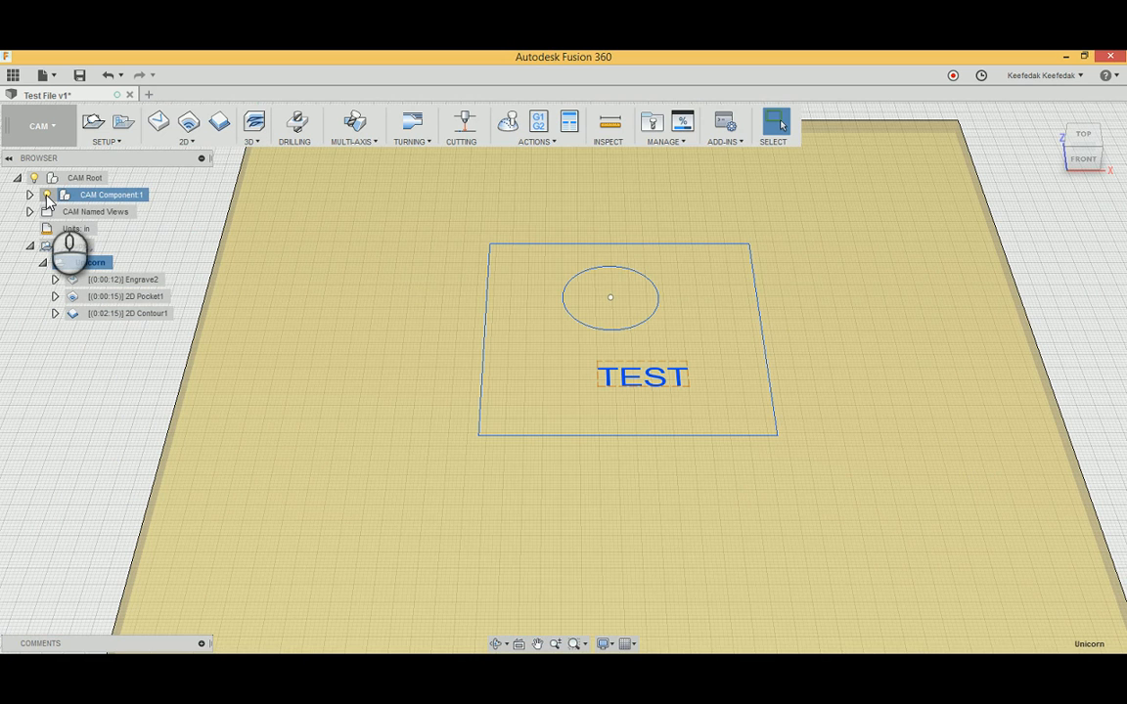
left_click(46, 194)
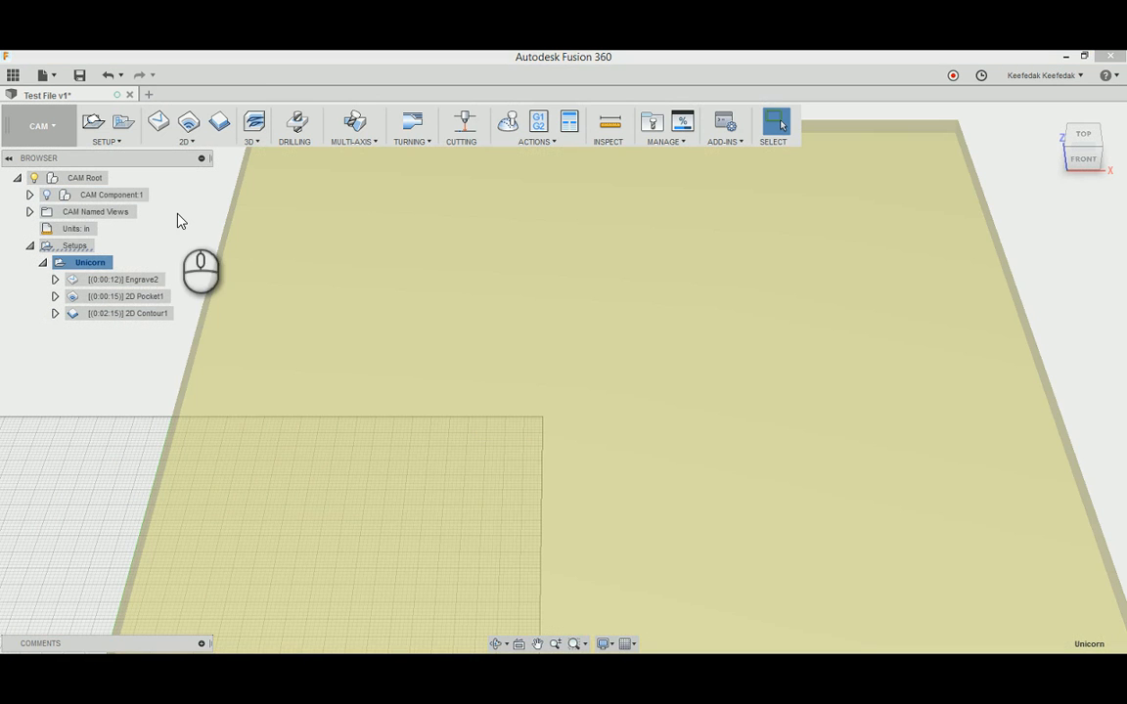
left_click(612, 644)
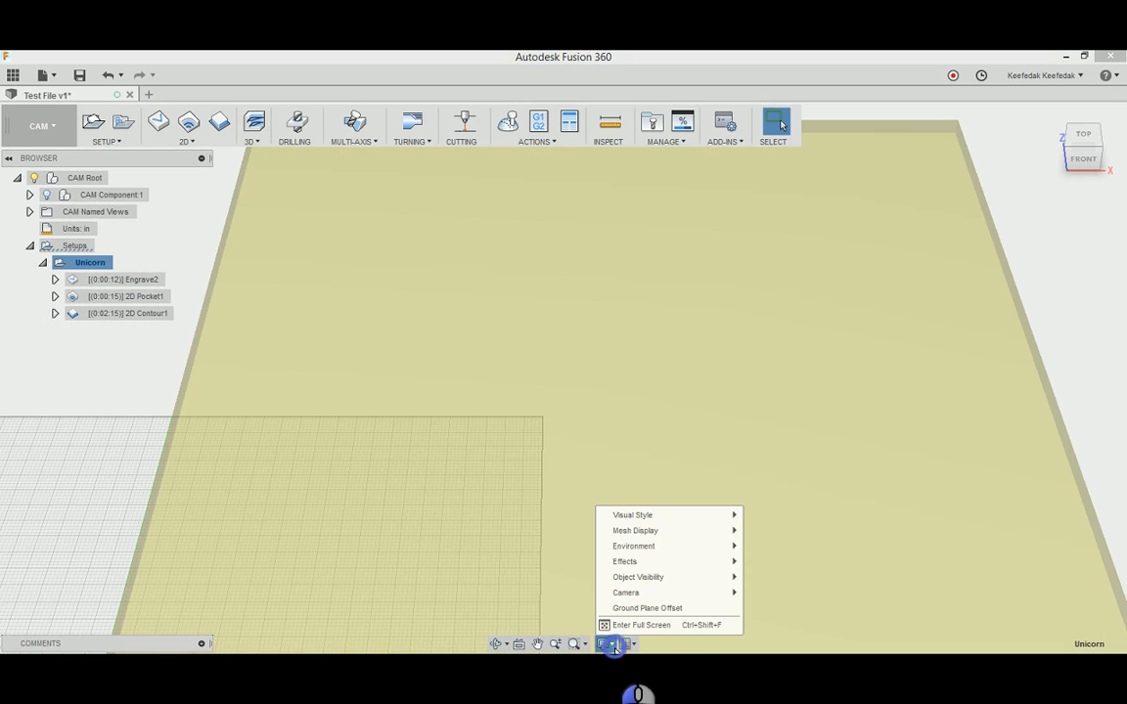
left_click(630, 644)
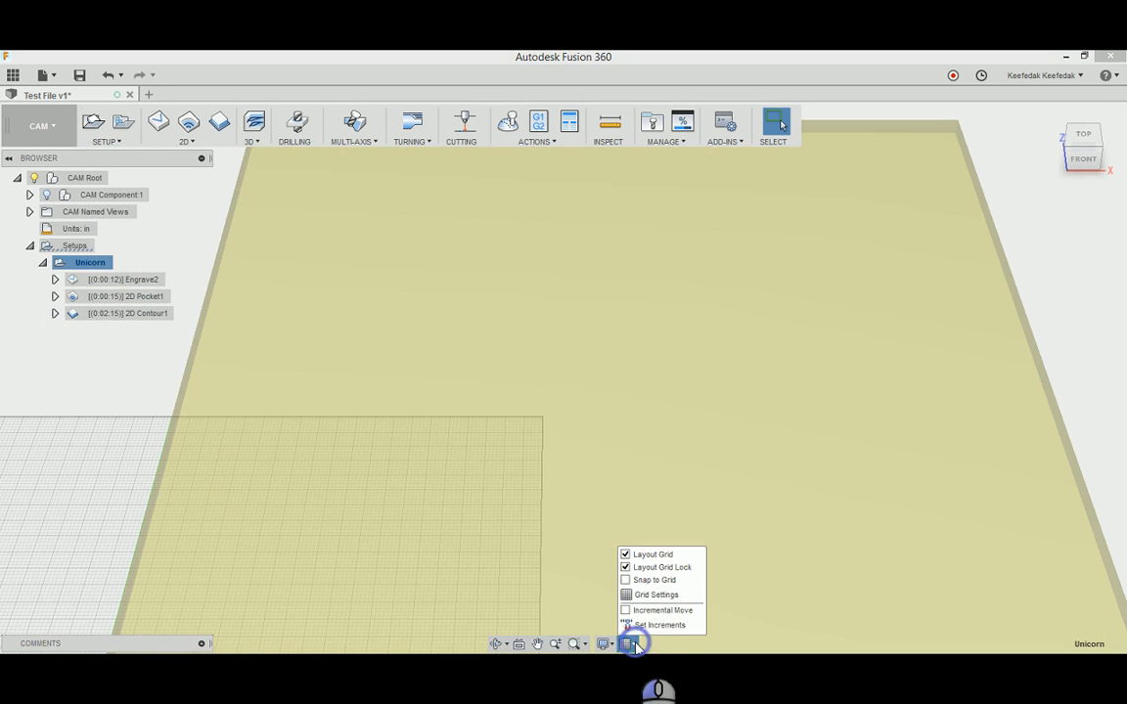
left_click(625, 554)
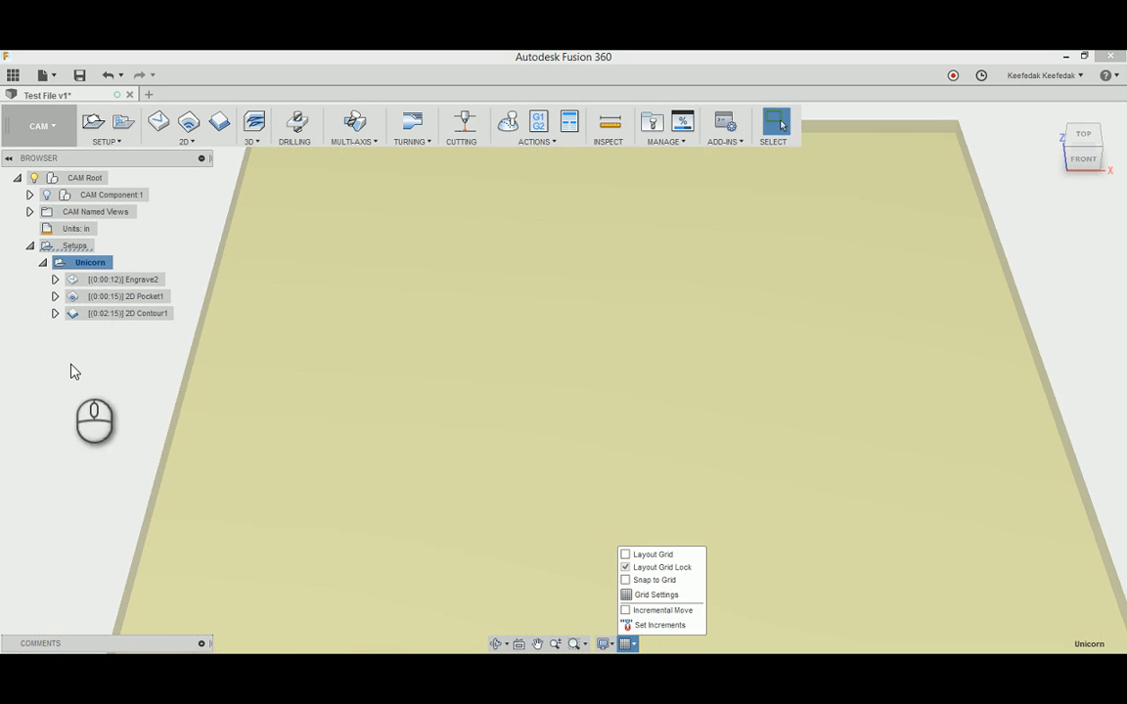
double_click(71, 266)
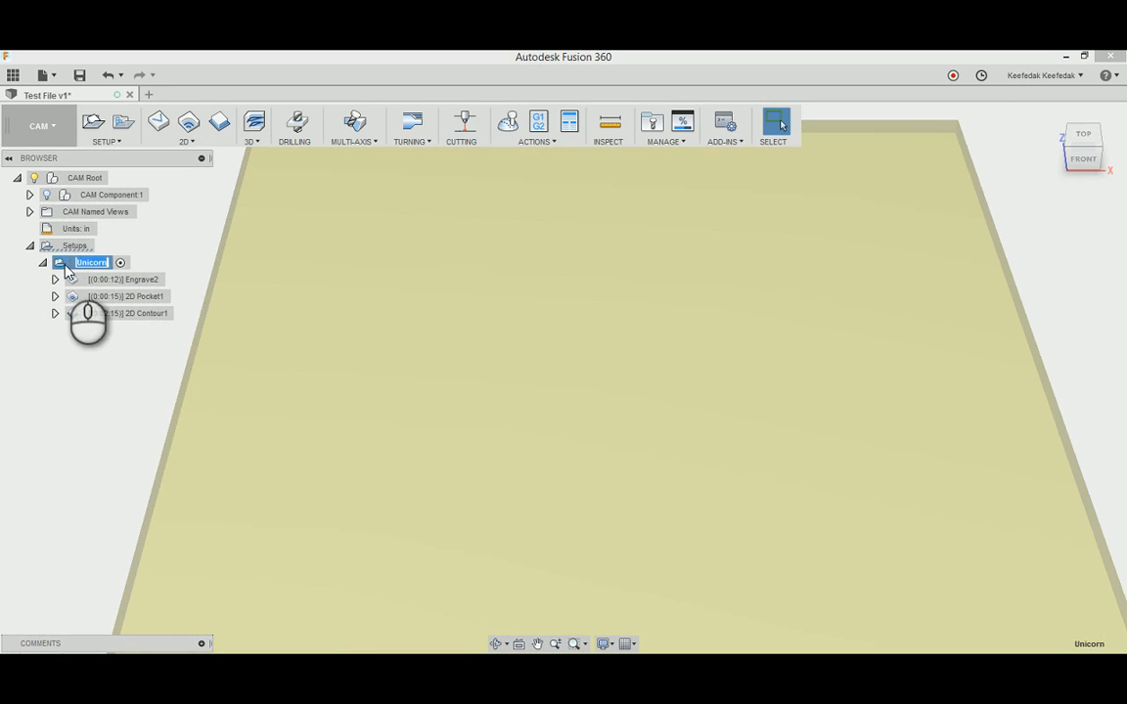
left_click(63, 268)
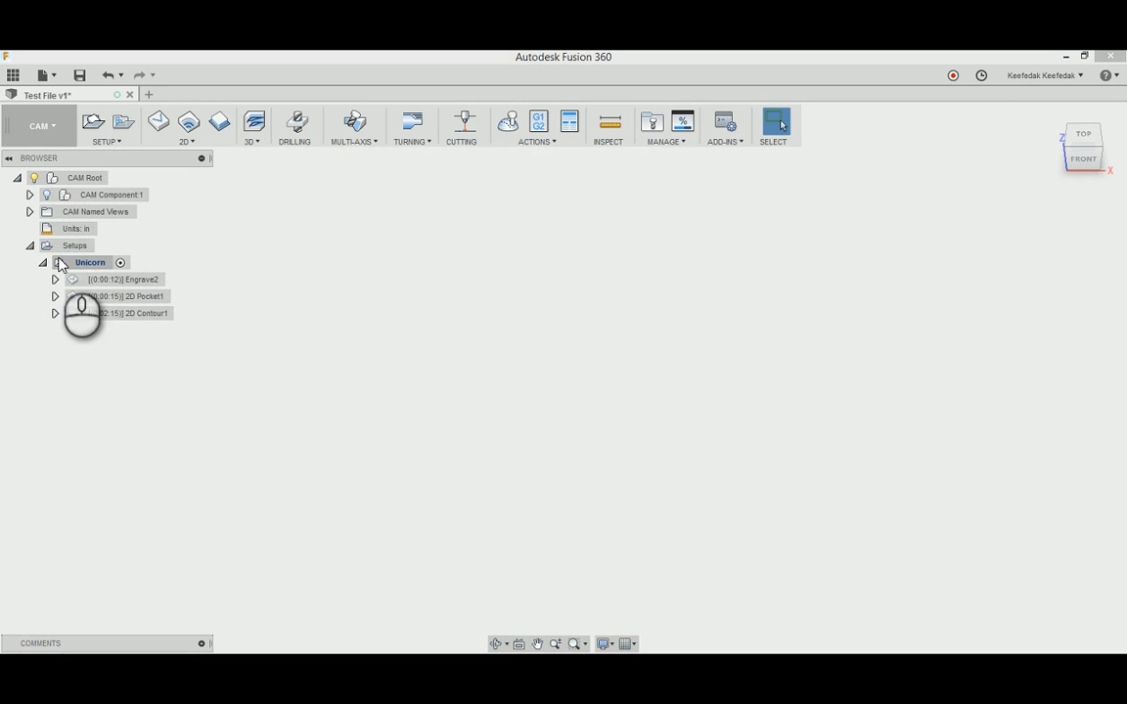
left_click(61, 265)
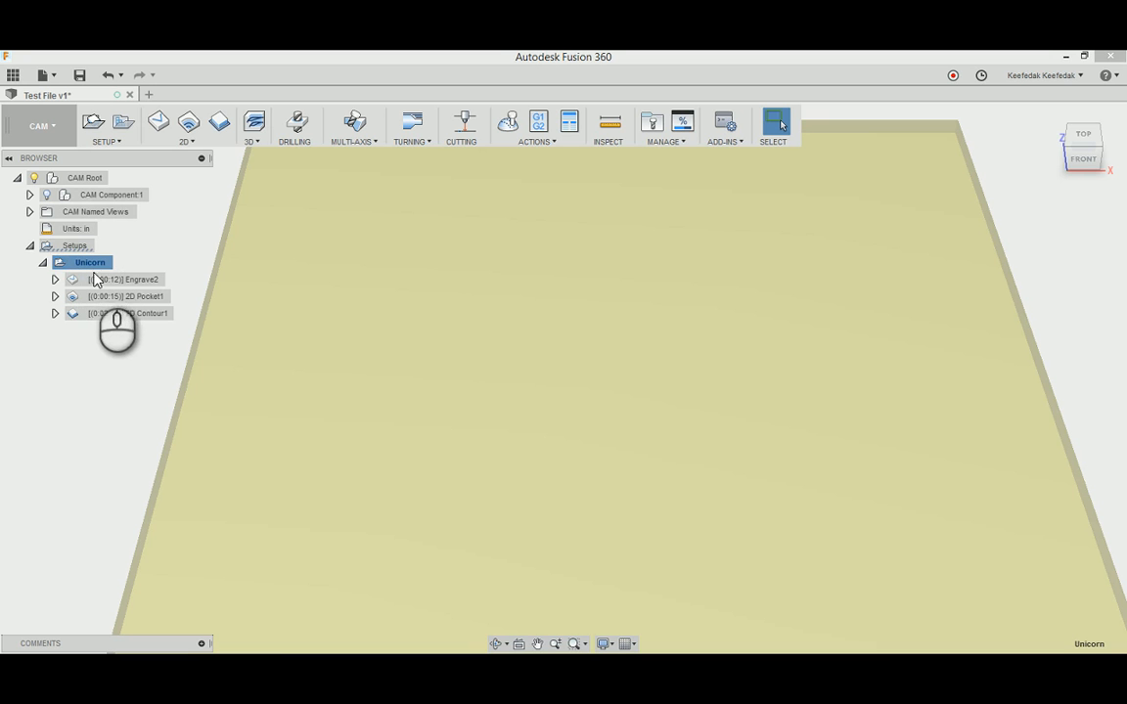
left_click(73, 265)
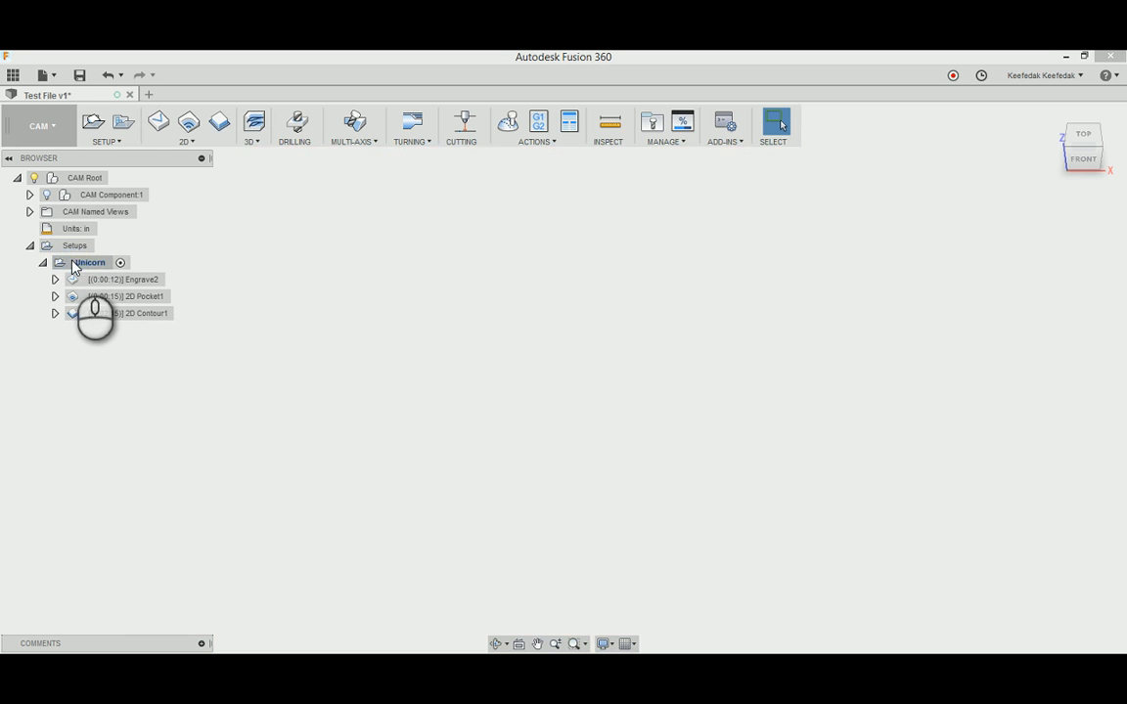
Step: Start a simulation of all toolpaths in the Unicorn setup and move the Simulate dialog clear of the toolpaths
left_click(73, 265)
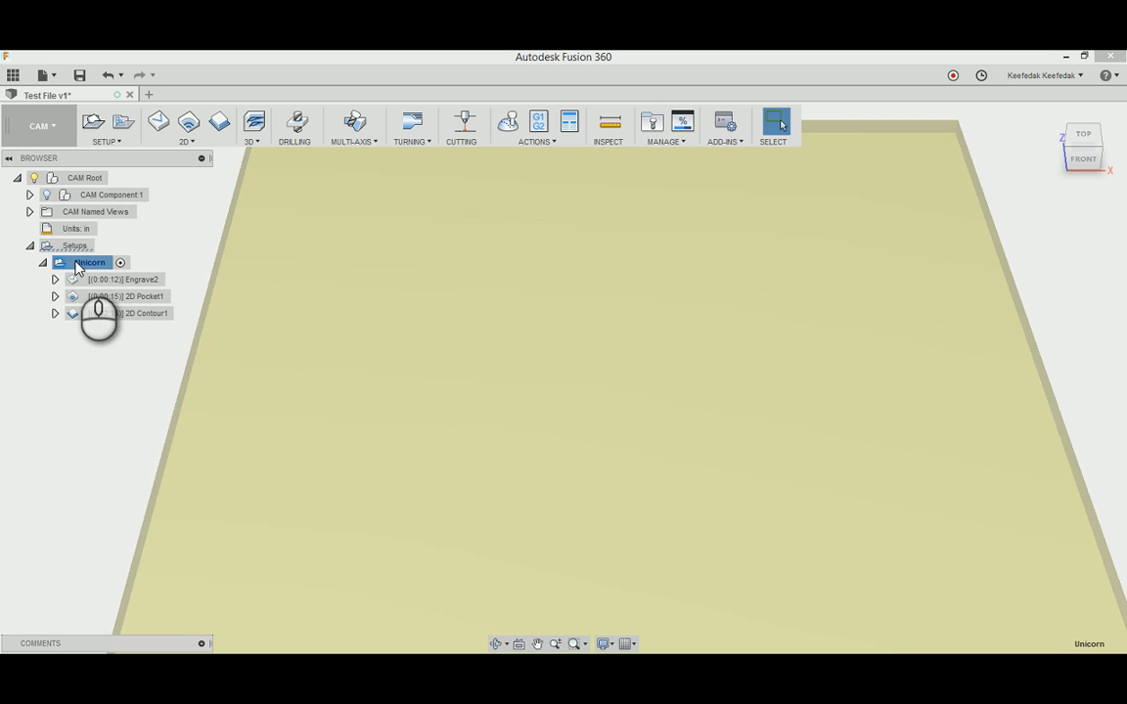
right_click(78, 268)
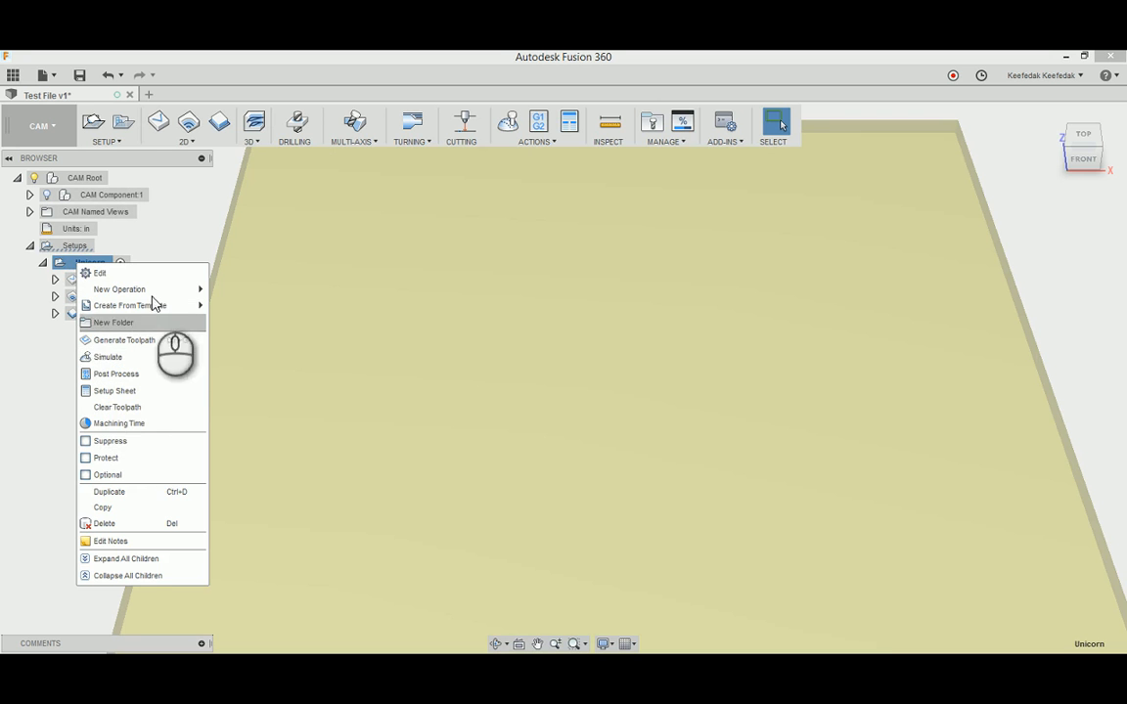
left_click(208, 213)
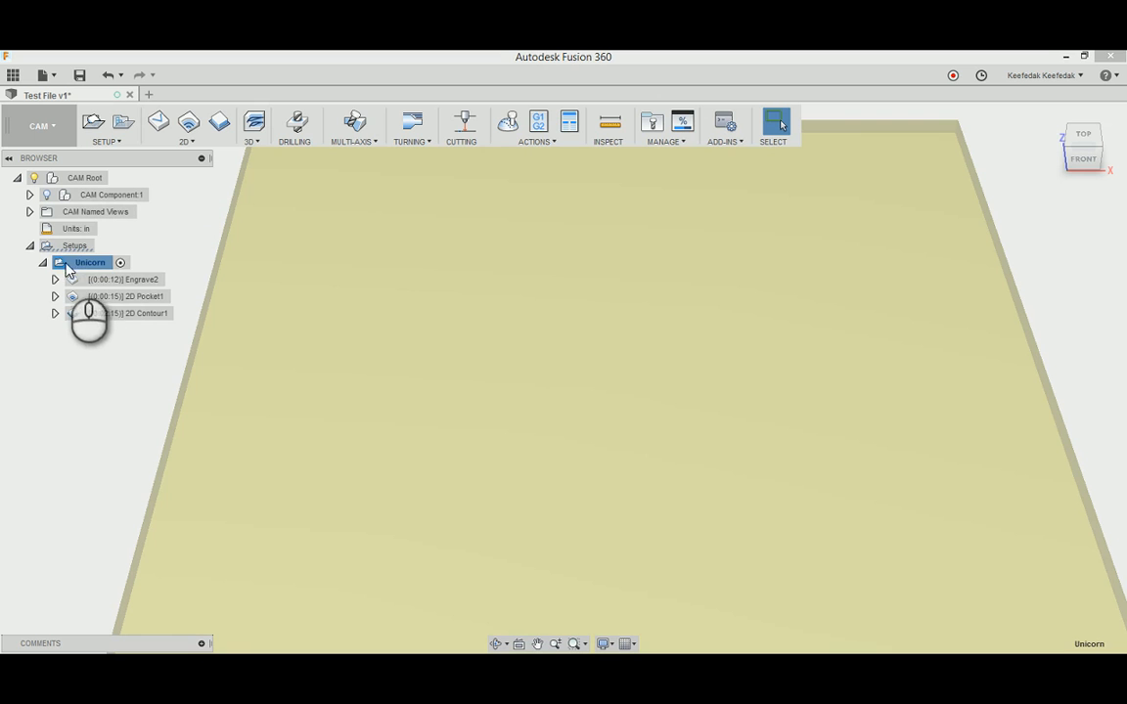
left_click(510, 128)
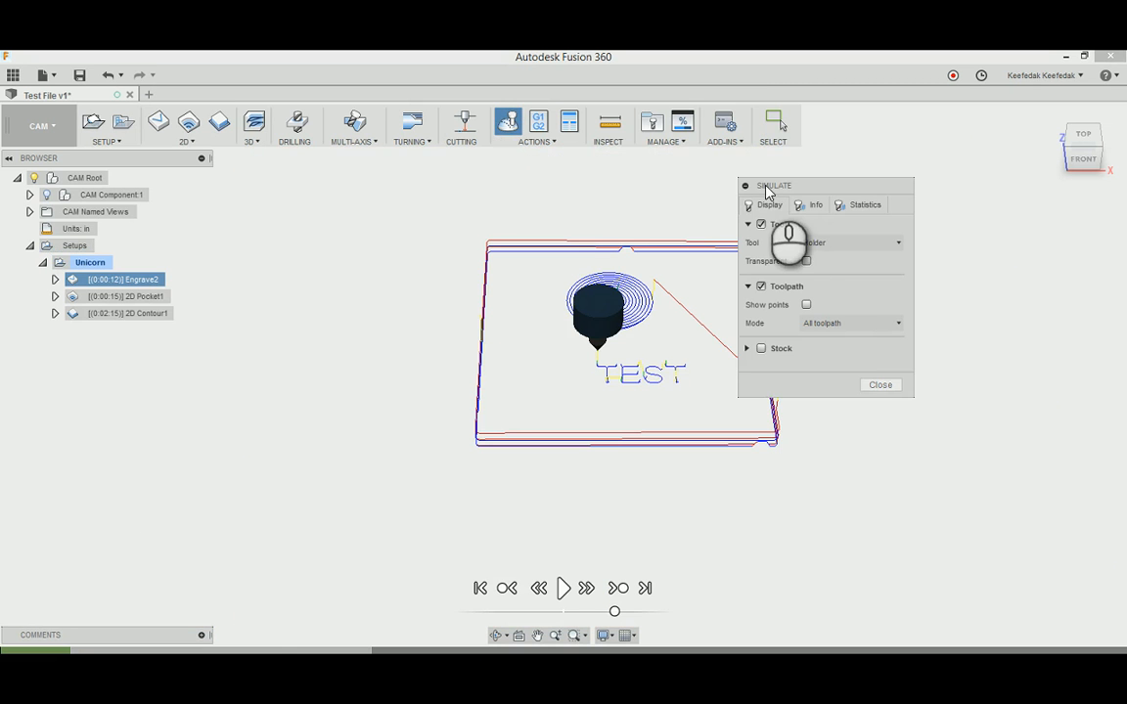
left_click_drag(767, 189, 897, 145)
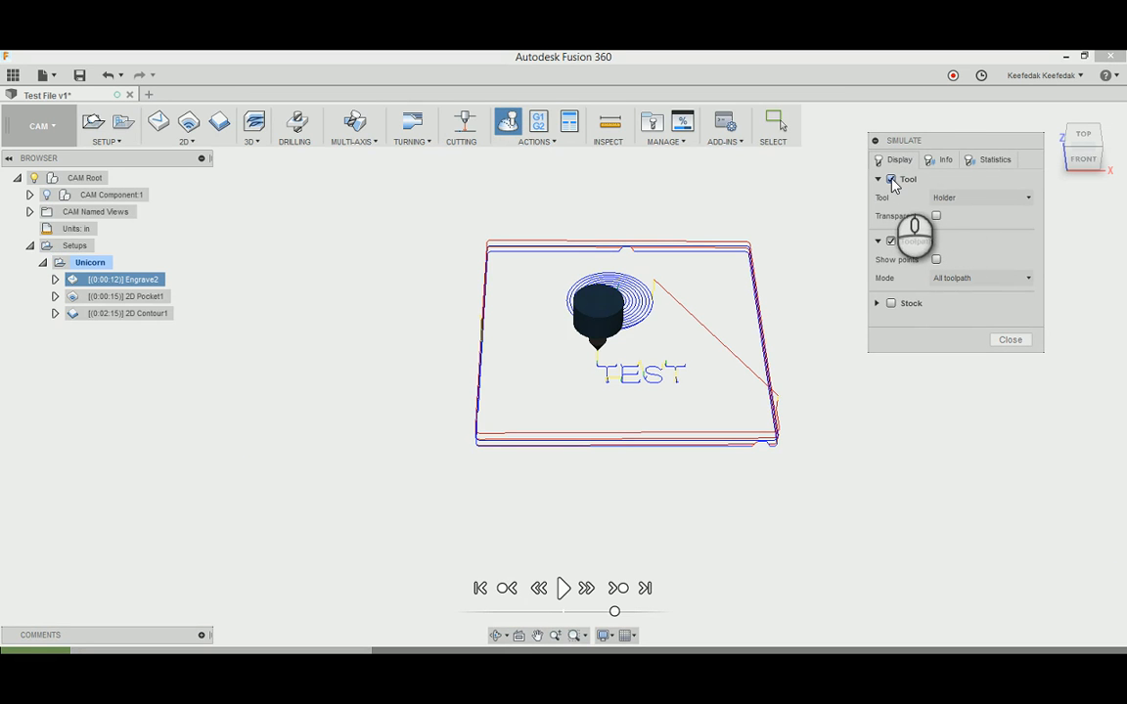
Step: Show only the tool's Flute in the simulation and set the toolpath display mode to Tail
left_click(984, 198)
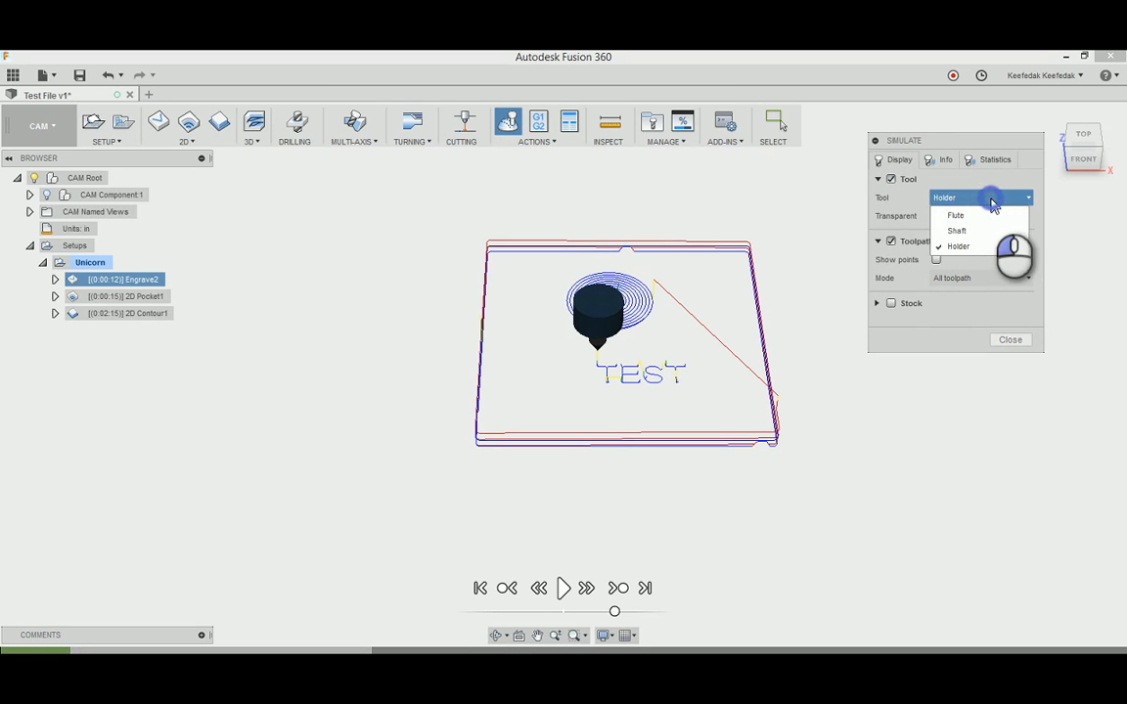
left_click(898, 200)
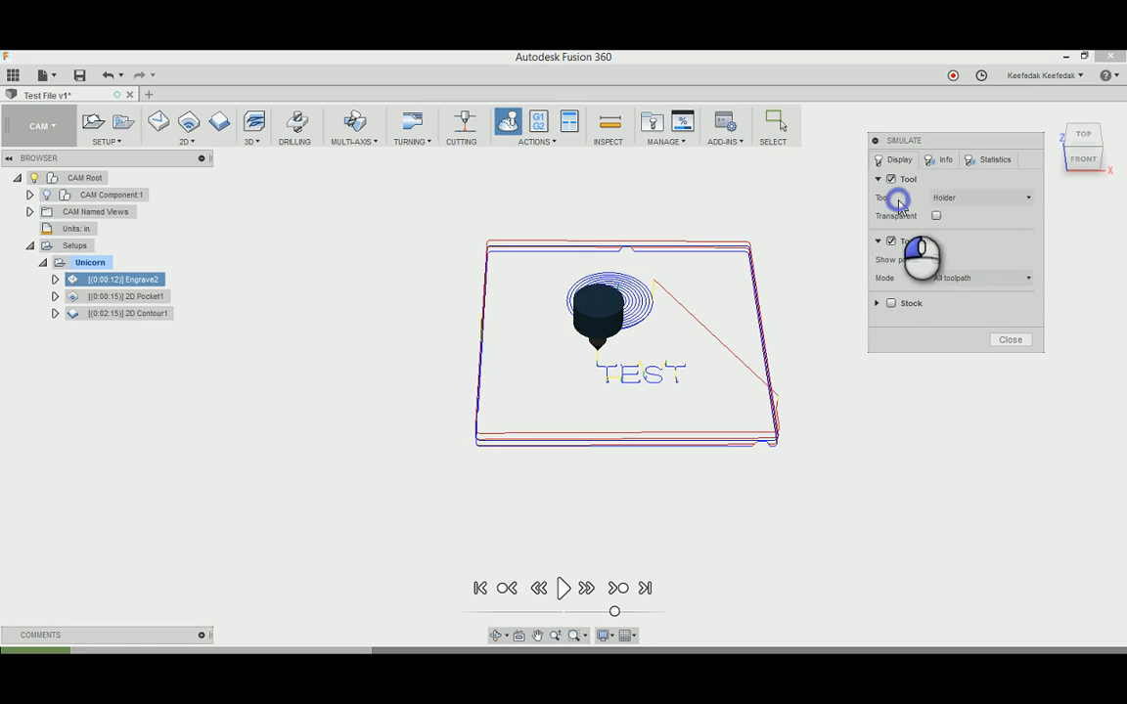
left_click(958, 199)
left_click(955, 211)
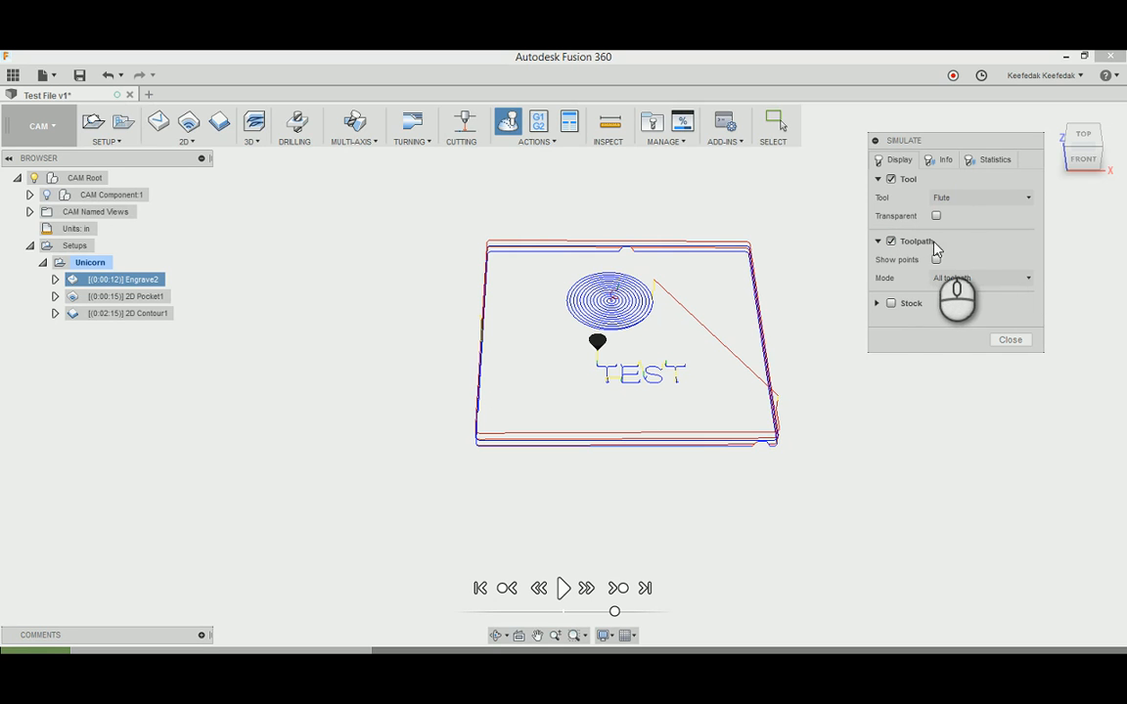
left_click(975, 280)
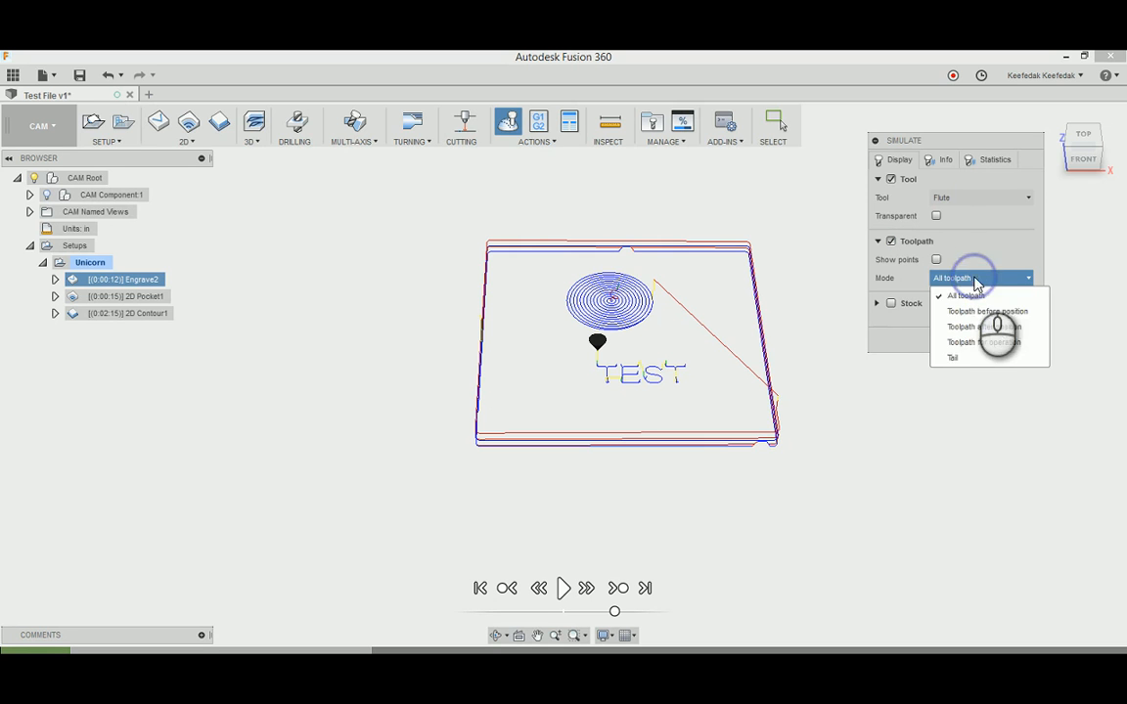
left_click(964, 359)
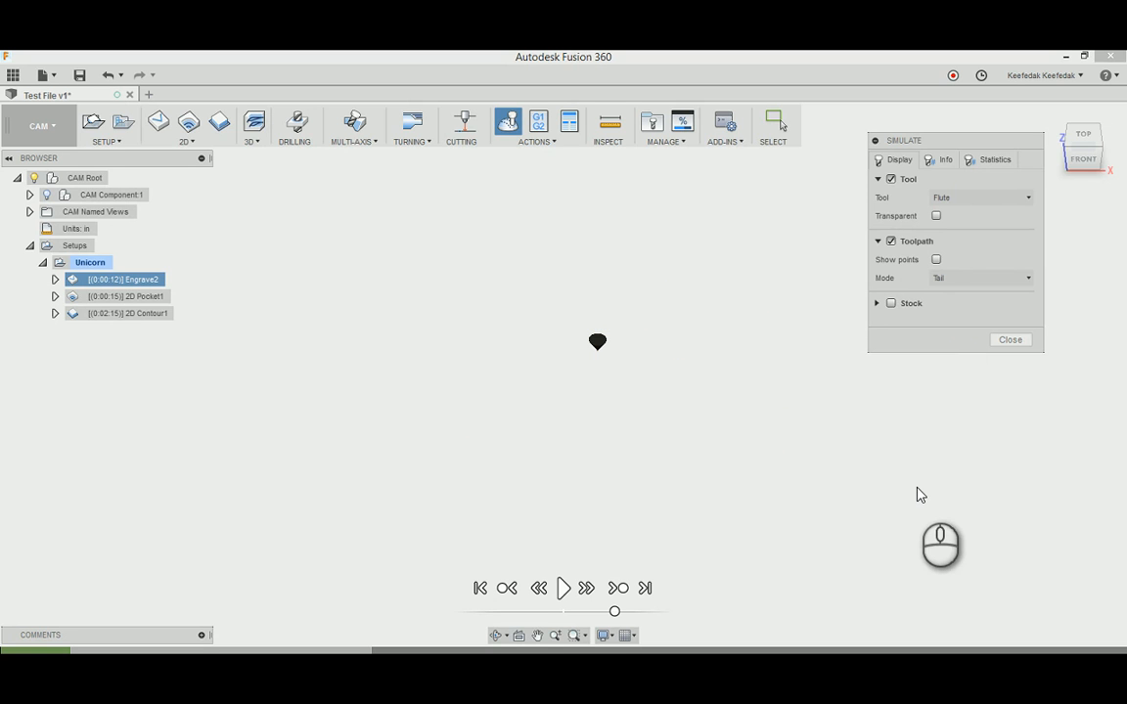
Step: Show the stock in the simulation with Material colorization and the Wall Paint material
left_click(891, 304)
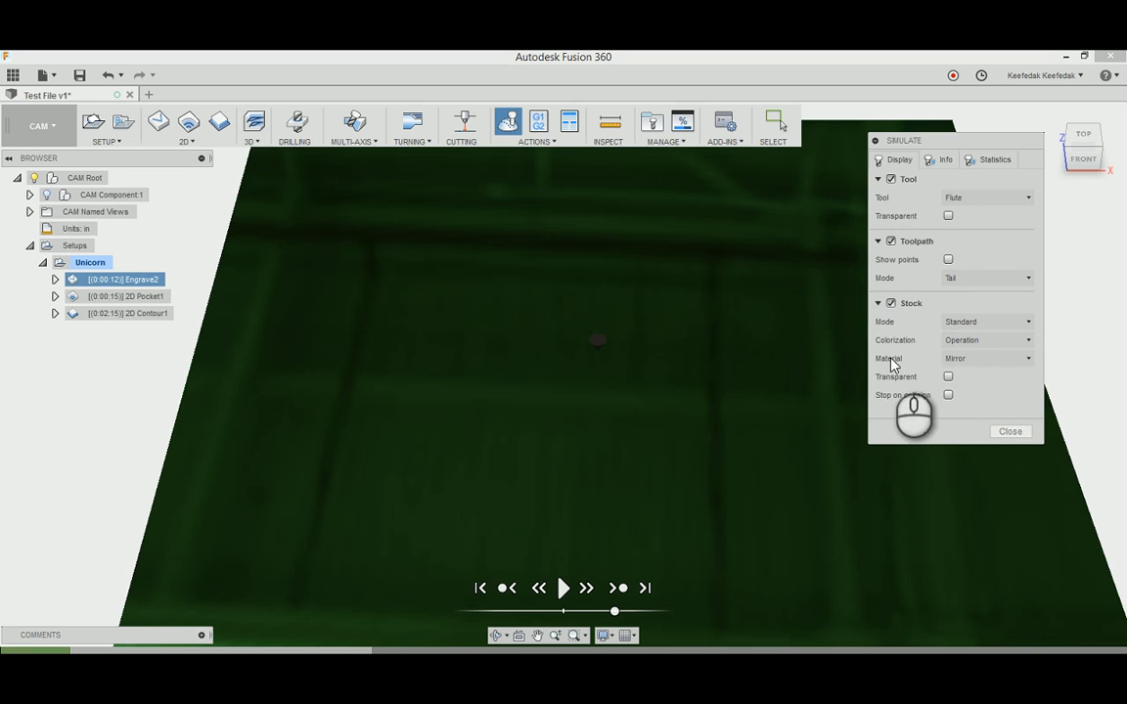
left_click(963, 358)
left_click(975, 437)
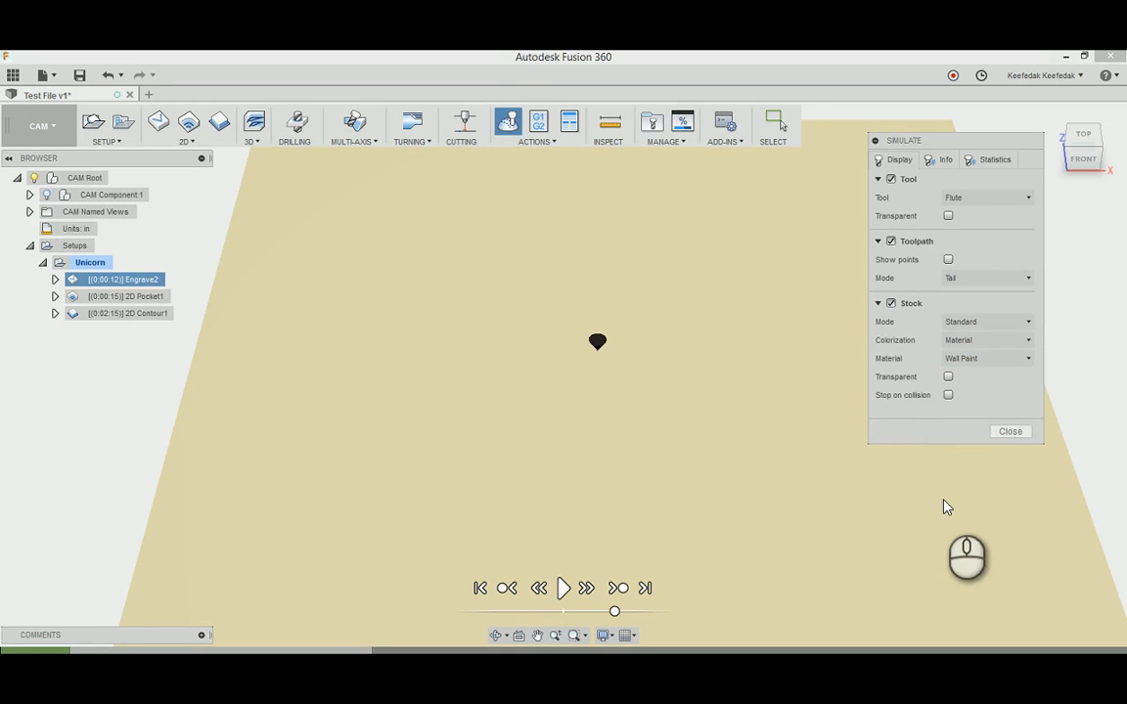
Step: Play the simulation of the Unicorn setup's engrave, pocket and contour cuts on the stock
middle_click_drag(938, 504, 887, 505)
scroll(889, 504, "up", 1)
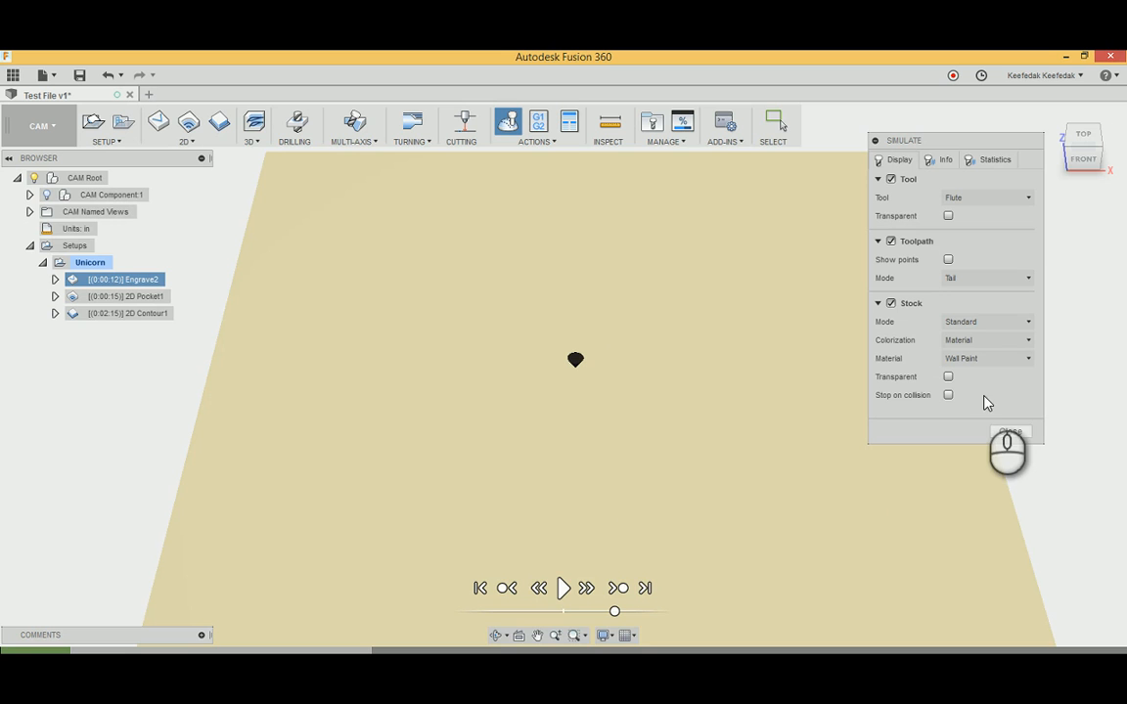
left_click(565, 590)
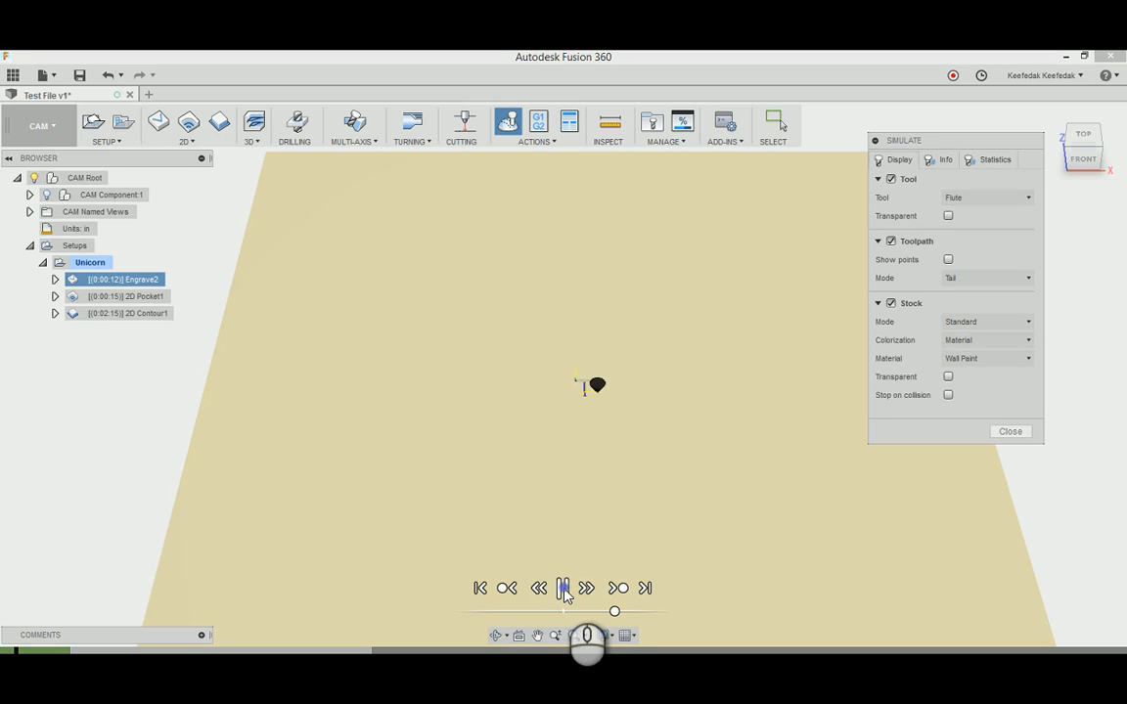
middle_click(751, 378)
middle_click_drag(751, 384, 736, 435)
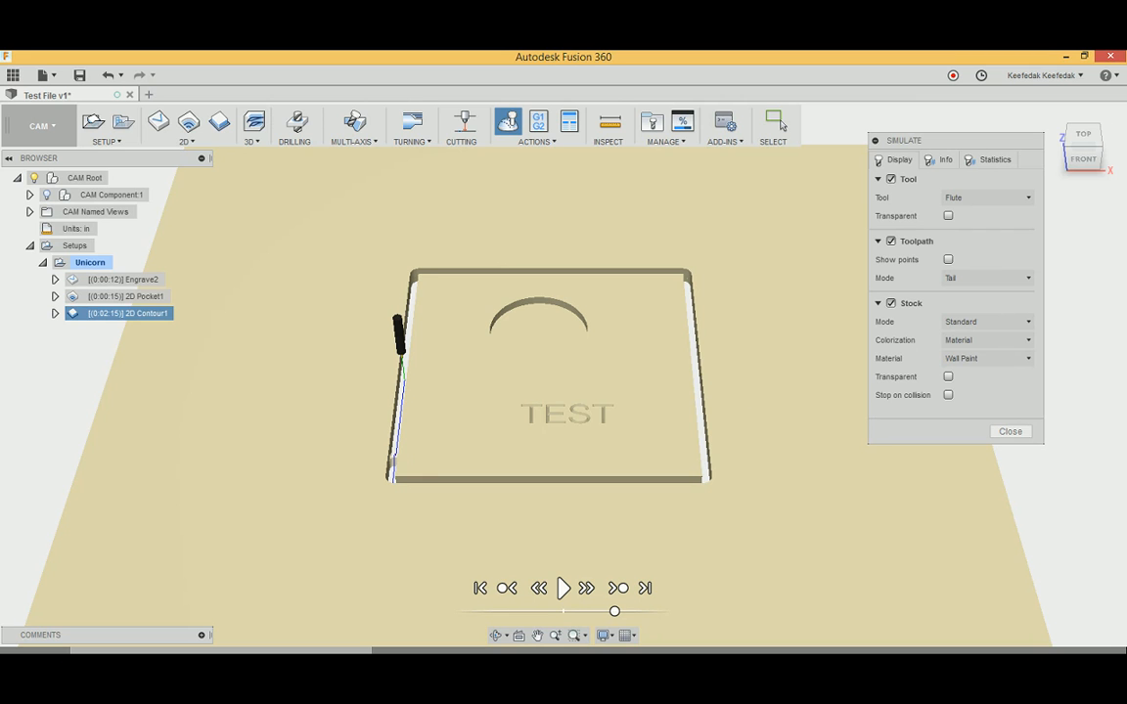
Step: Switch to File Explorer and maximize the This PC window
left_click(93, 671)
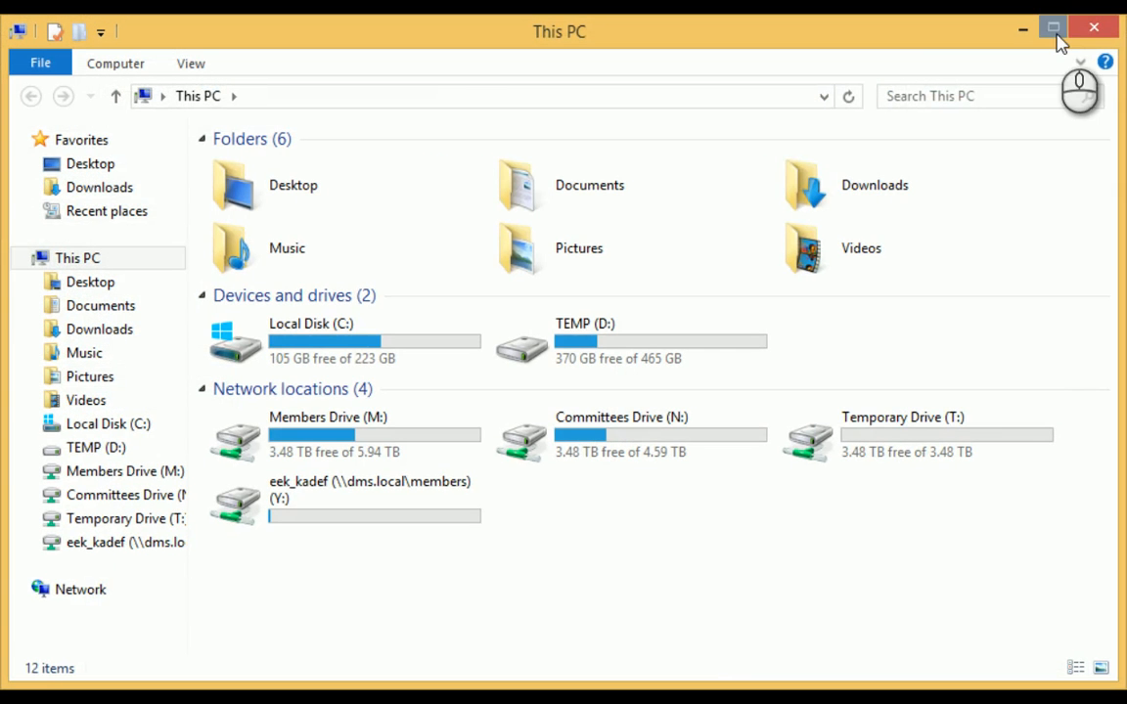
left_click(1055, 32)
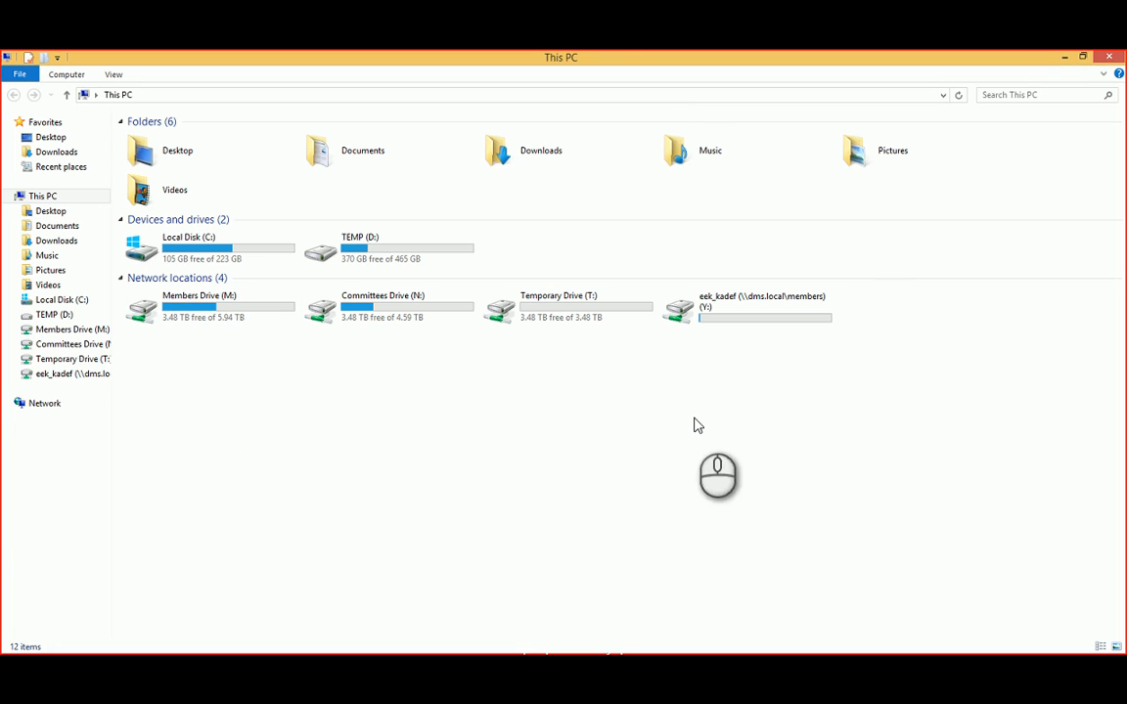
left_click(779, 304)
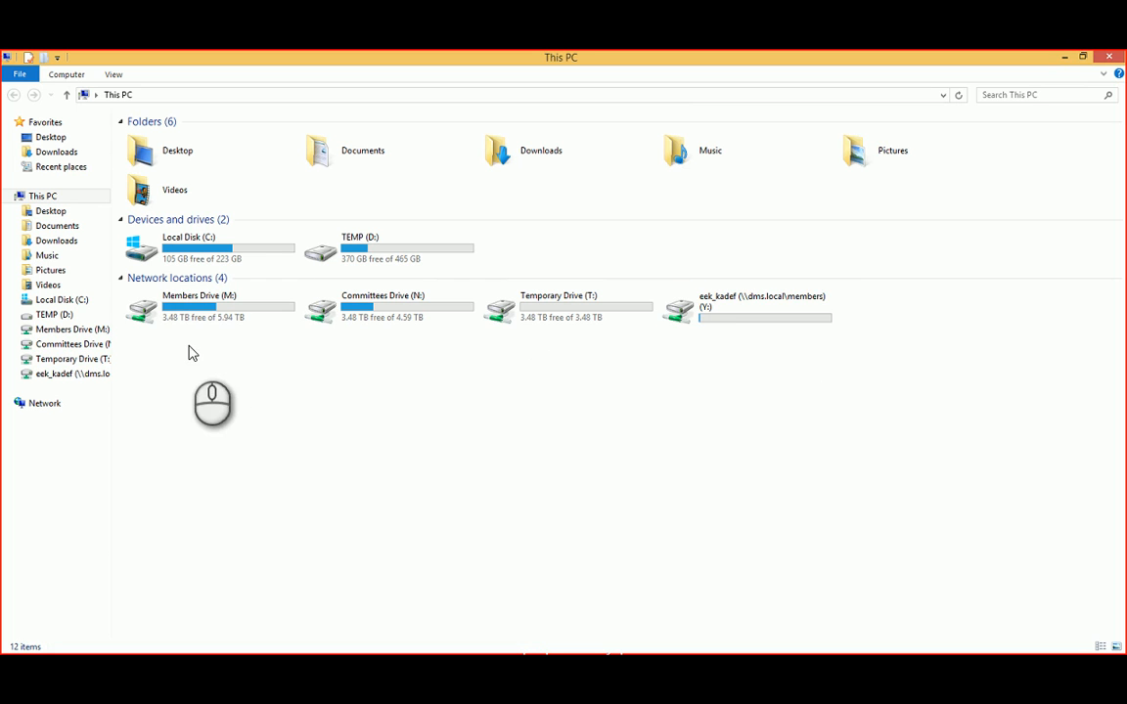
left_click(151, 95)
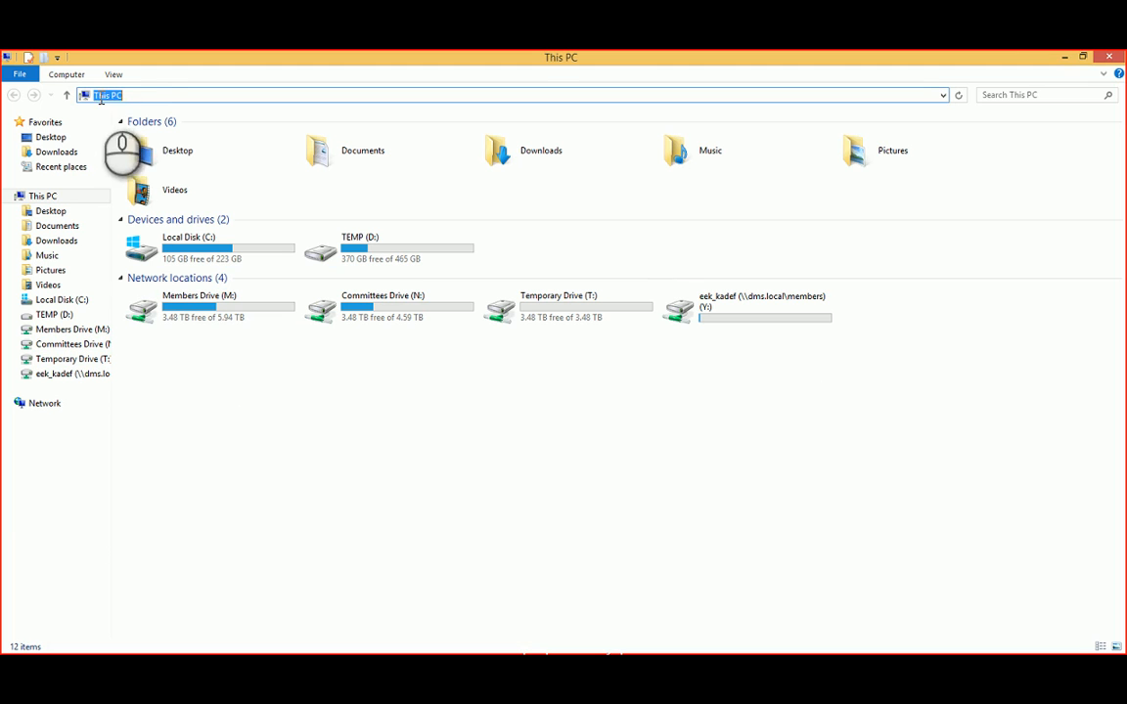
left_click(147, 96)
left_click_drag(147, 97, 88, 97)
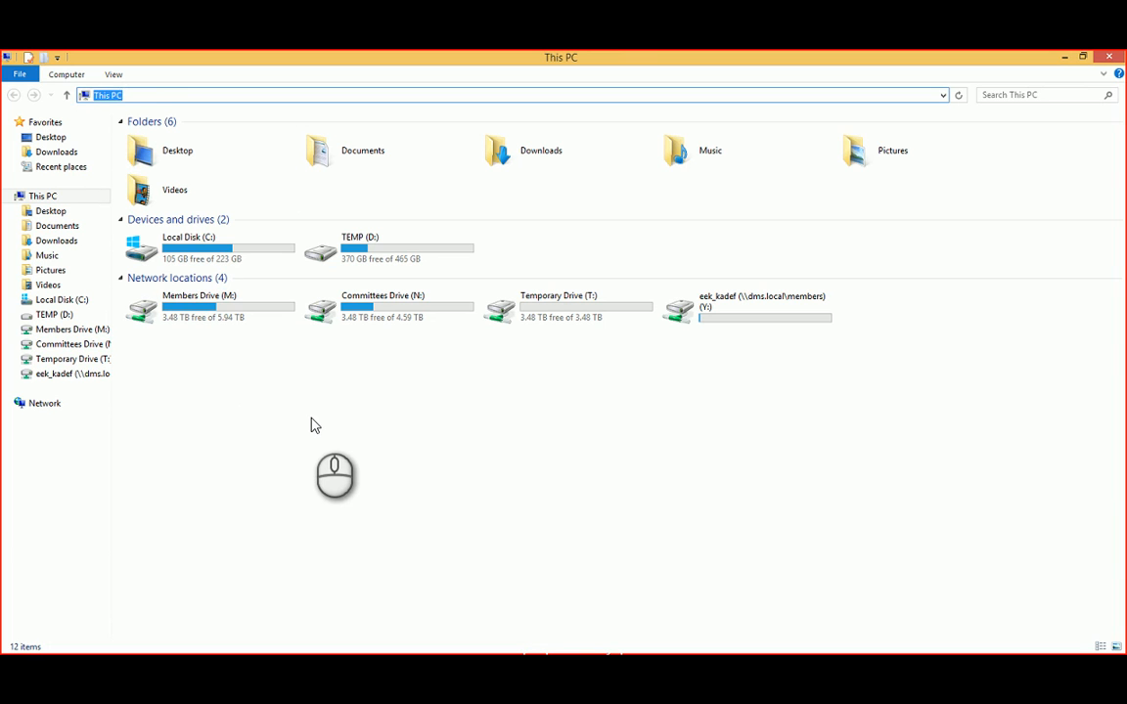
type("\\")
key("Return")
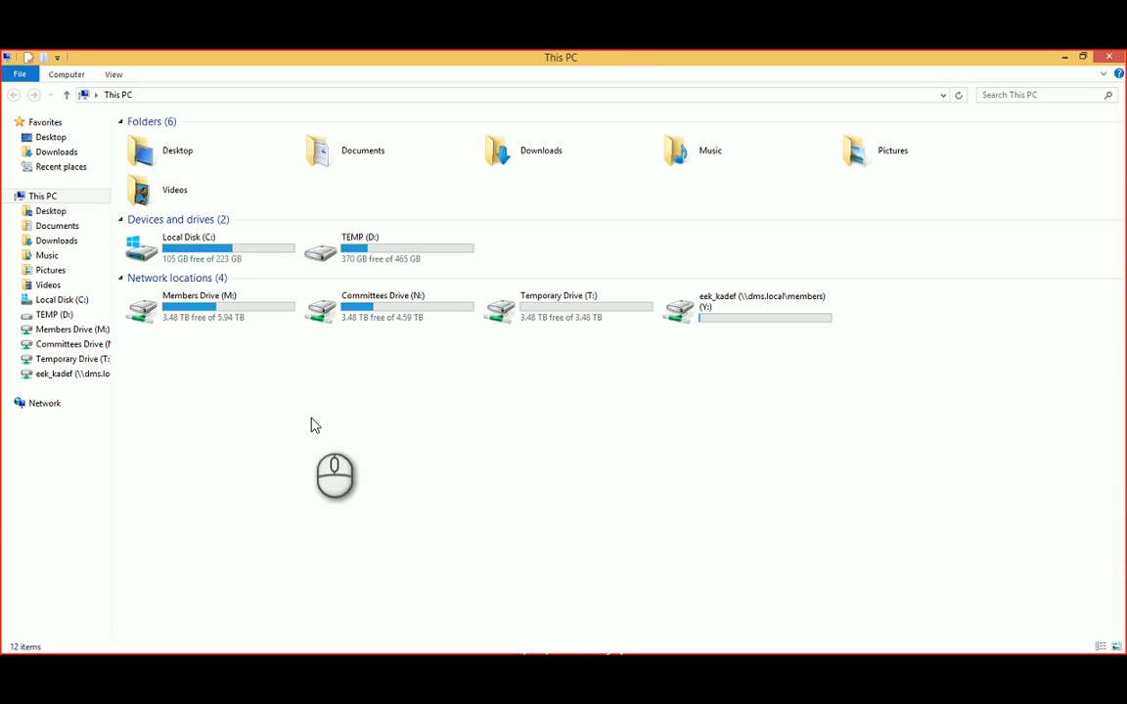
left_click(314, 425)
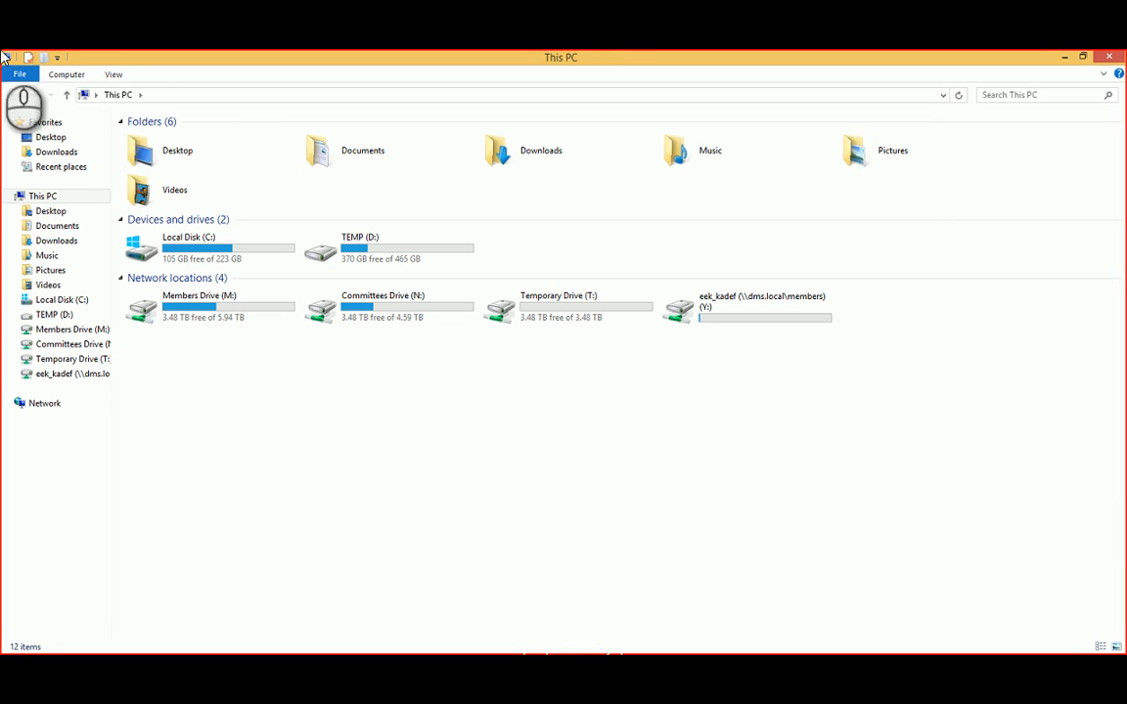
Step: Open the network folder \\files\members in File Explorer
left_click(150, 95)
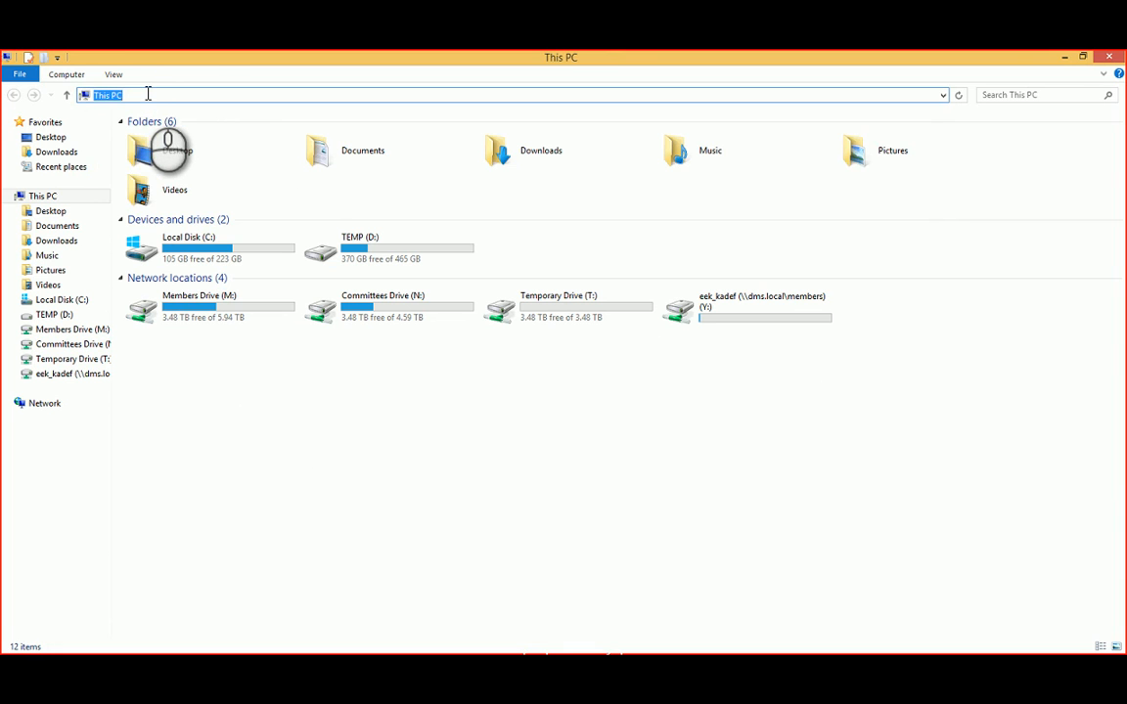
type("\\\\files\\members")
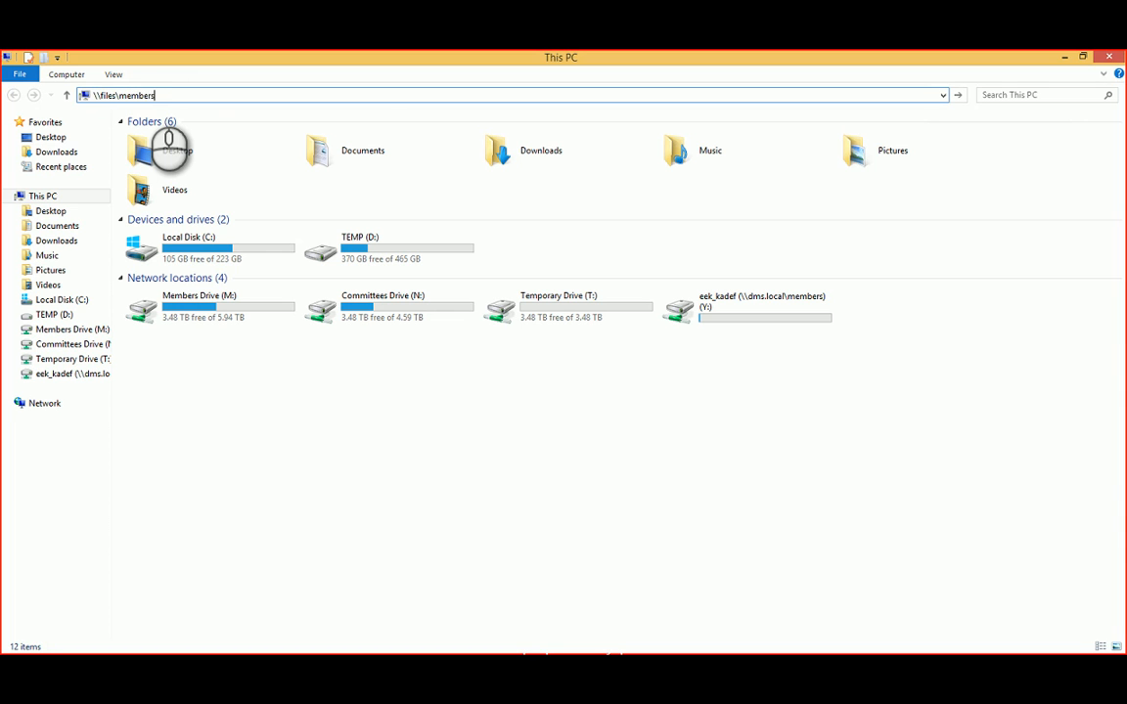
key("Return")
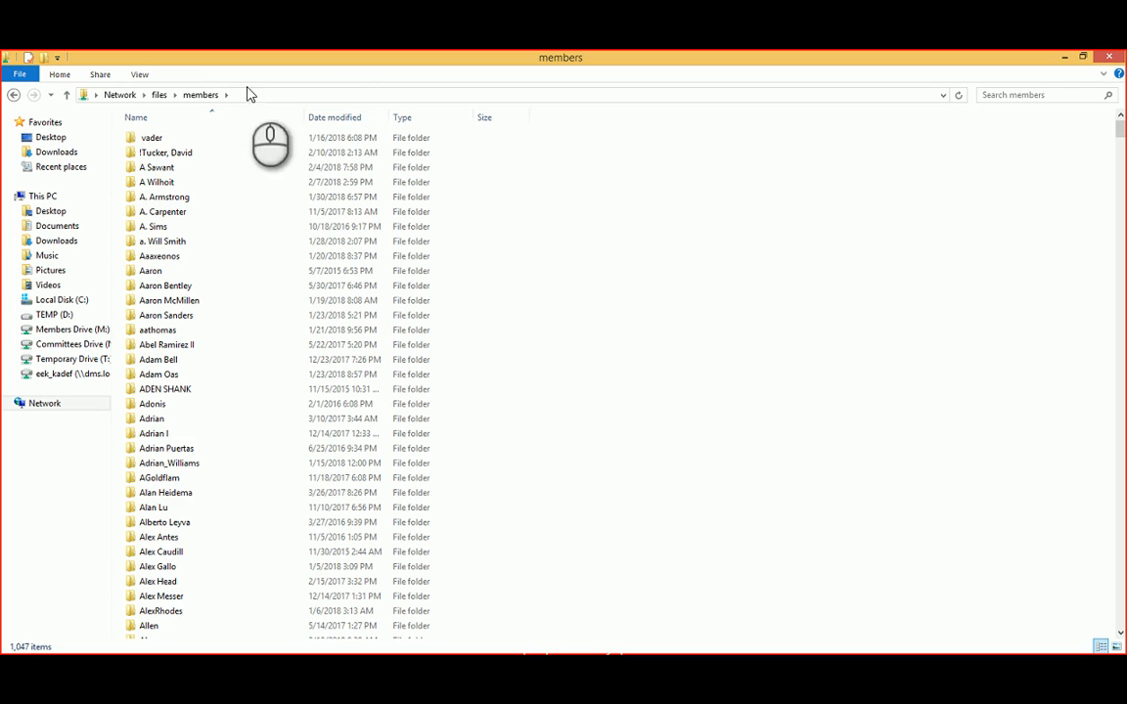
Step: Go up from the members folder to the files server and show its full network path
left_click(159, 95)
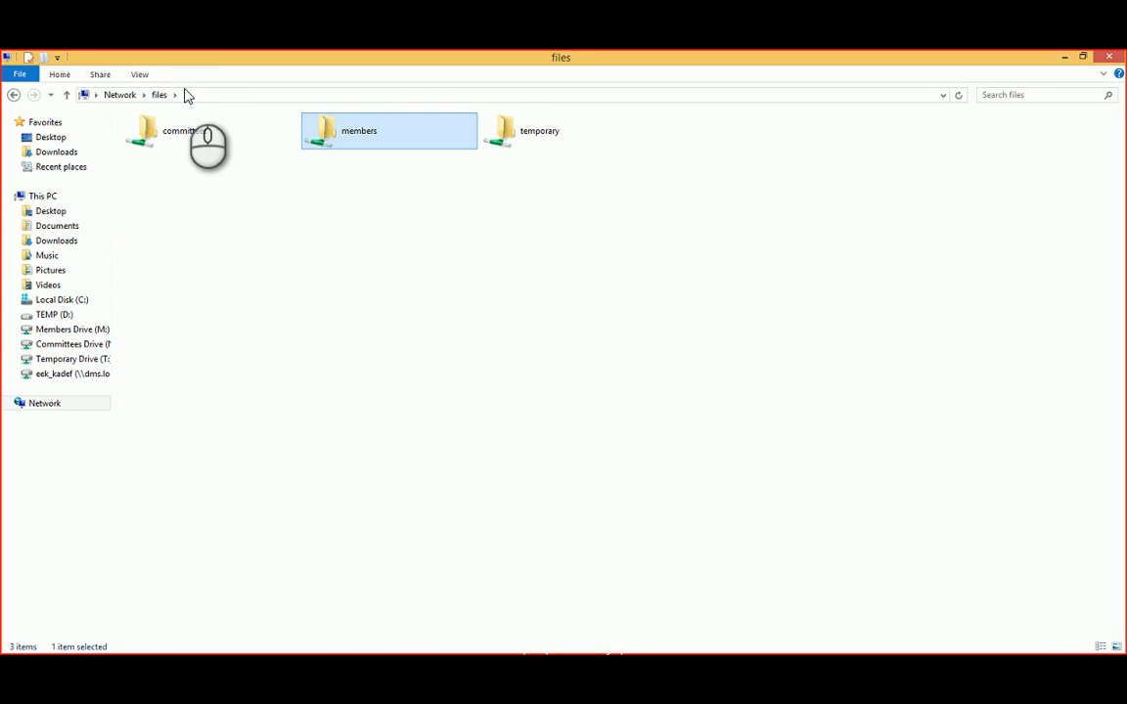
left_click(185, 94)
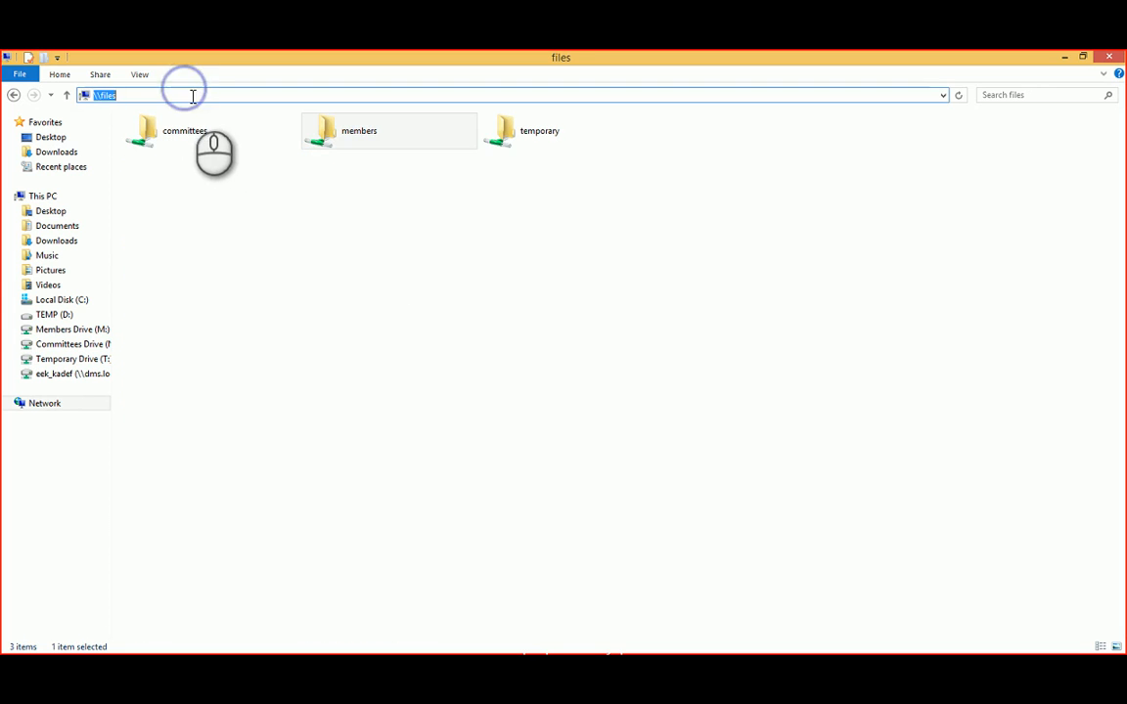
left_click(427, 401)
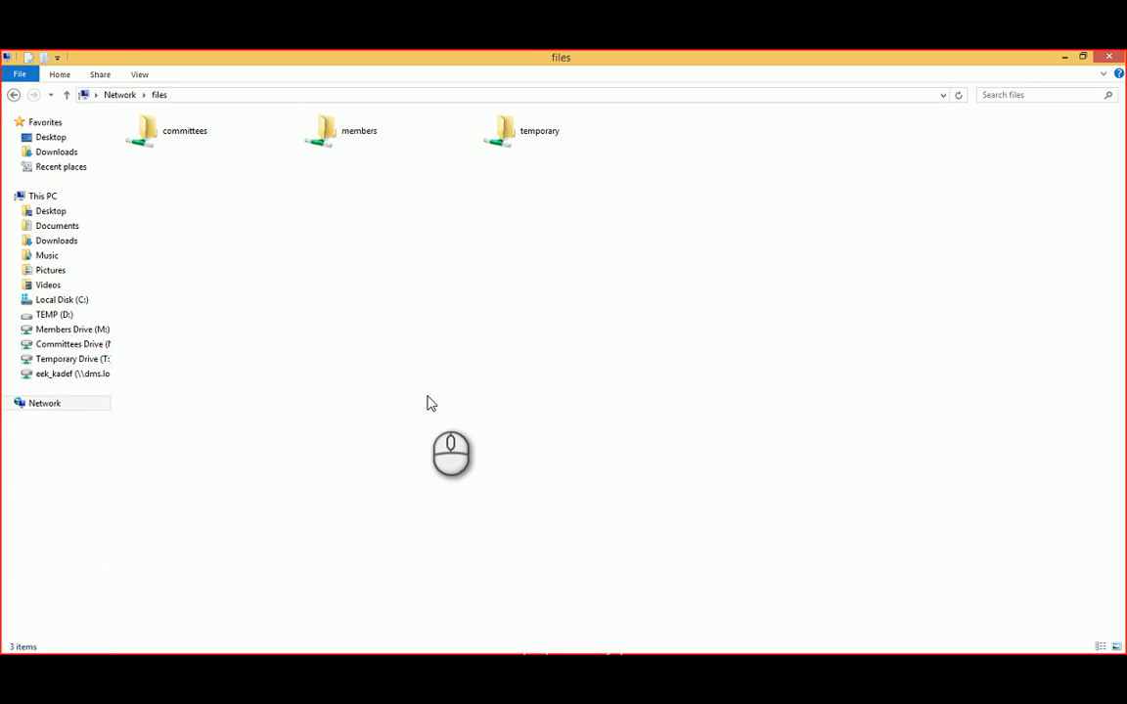
left_click(185, 95)
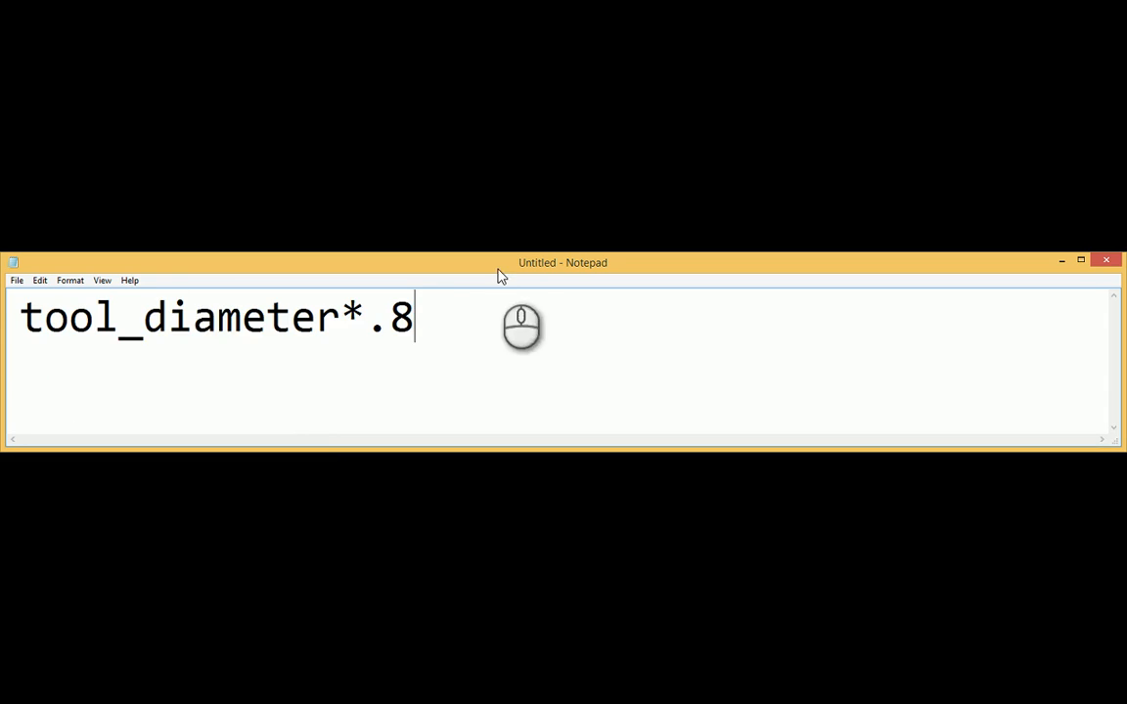
Step: Switch to Notepad and replace the tool_diameter*.8 text with the network path \\files
left_click_drag(501, 314, 23, 344)
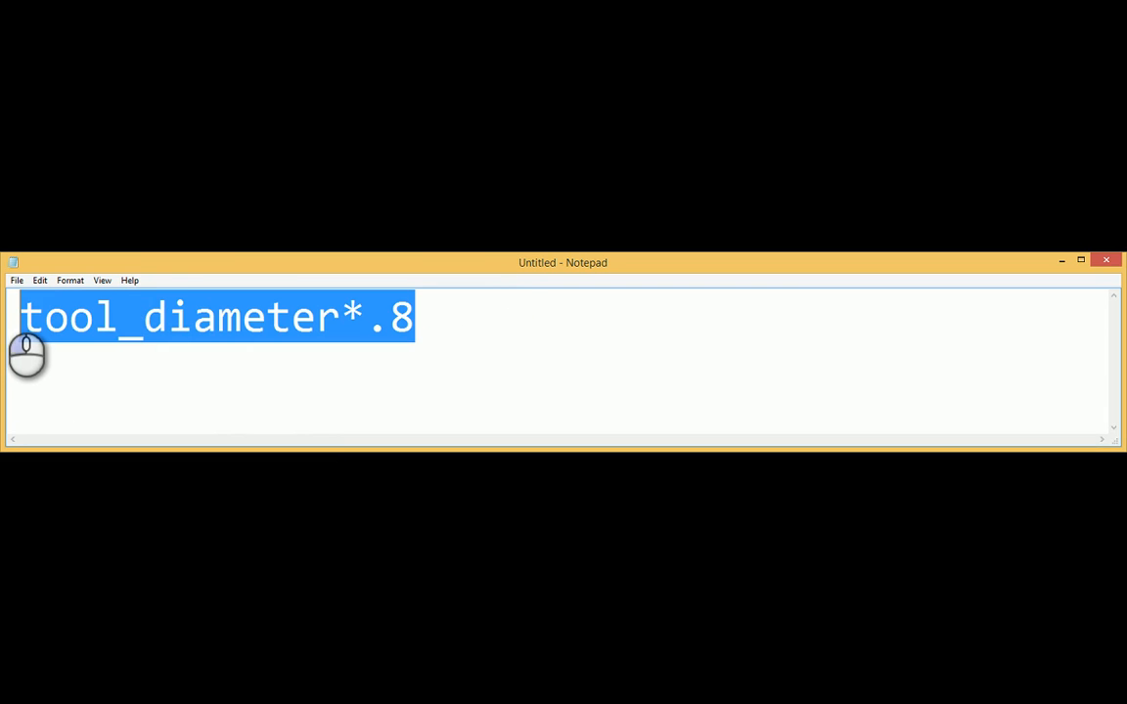
key("ctrl+x")
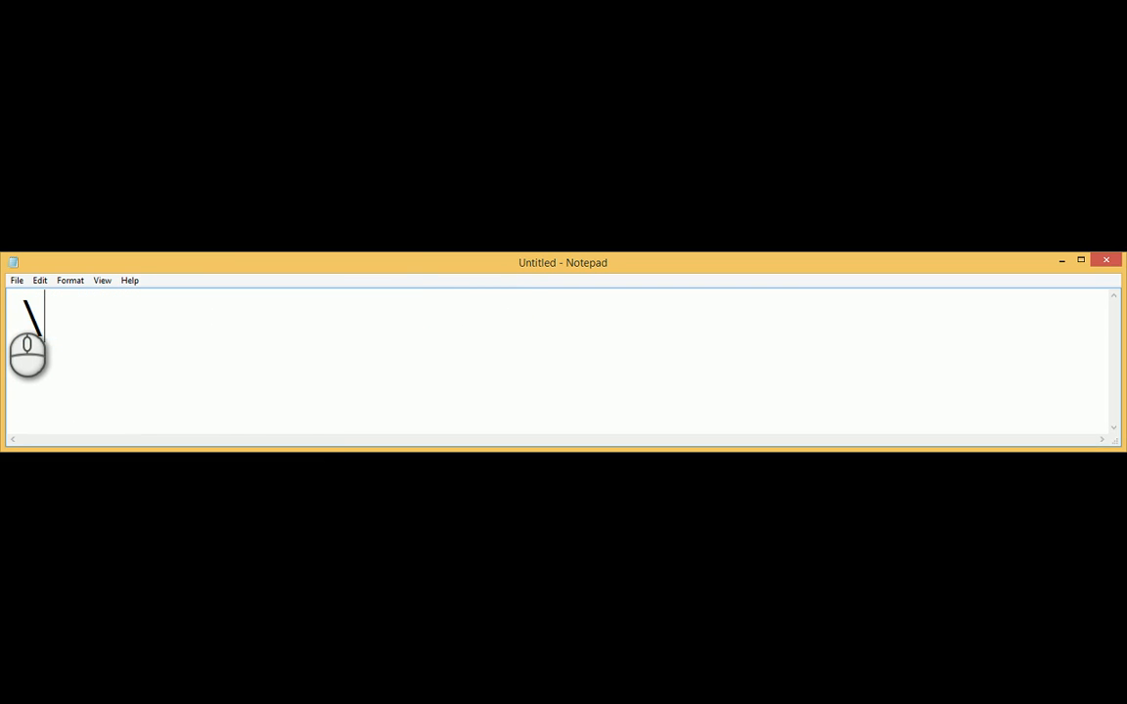
type("\\\\filoes")
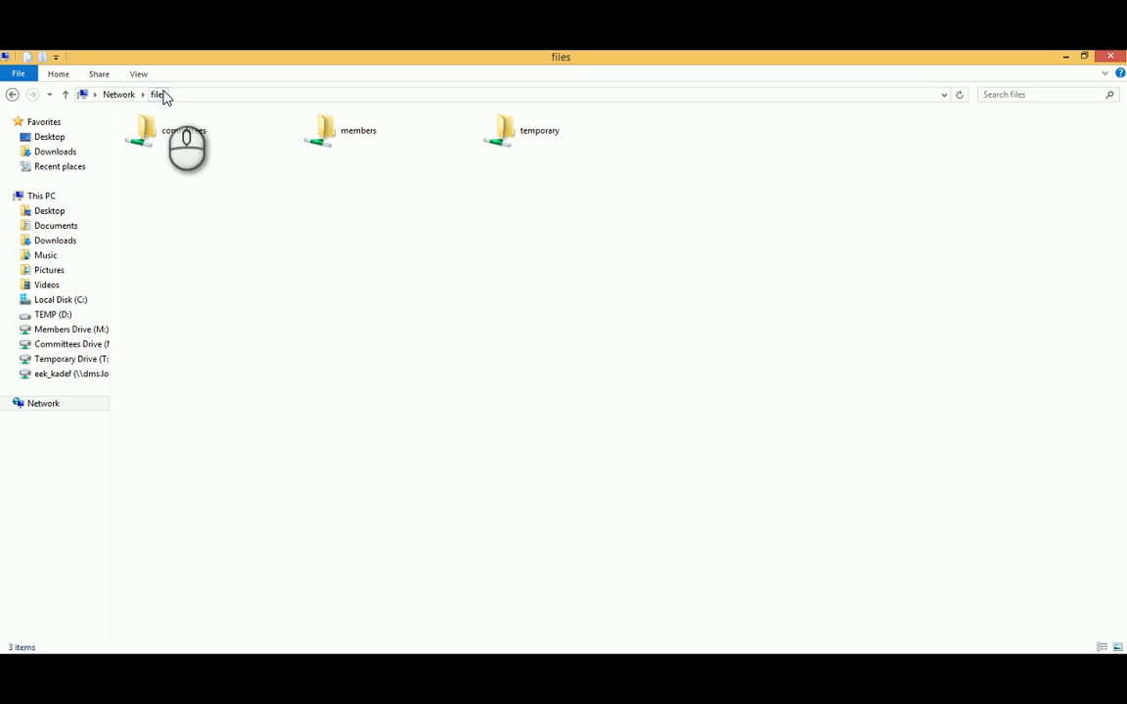
Step: Switch back to File Explorer and go to the network path \\files
left_click(173, 94)
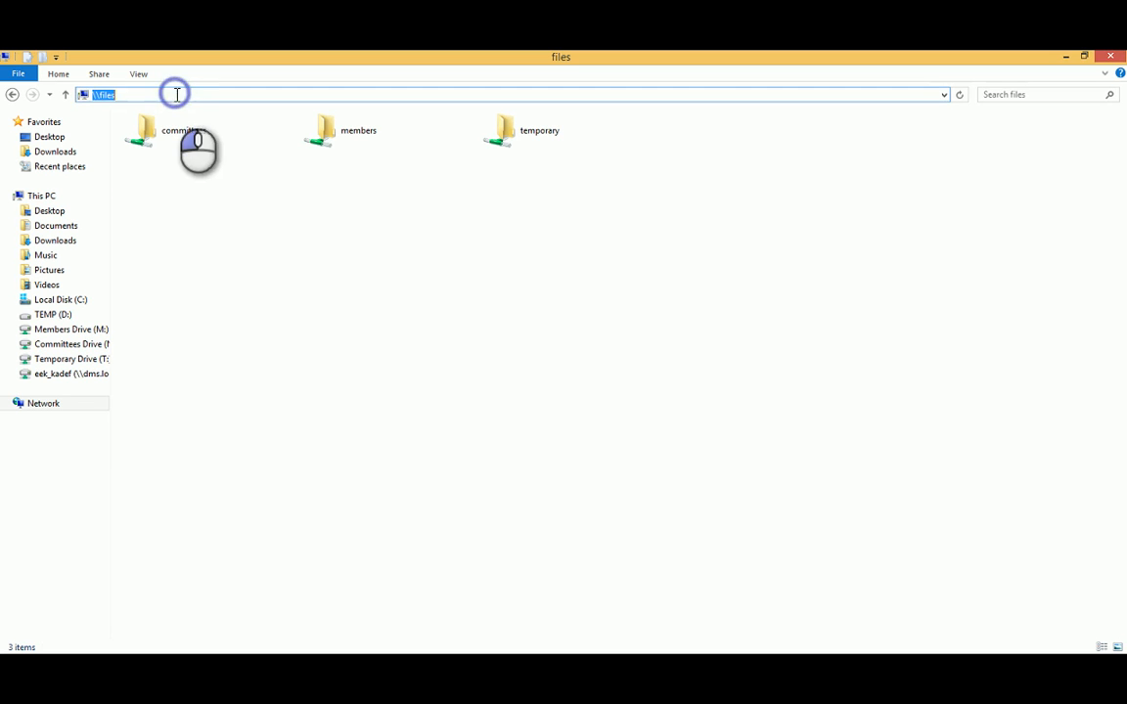
type("\\\\f")
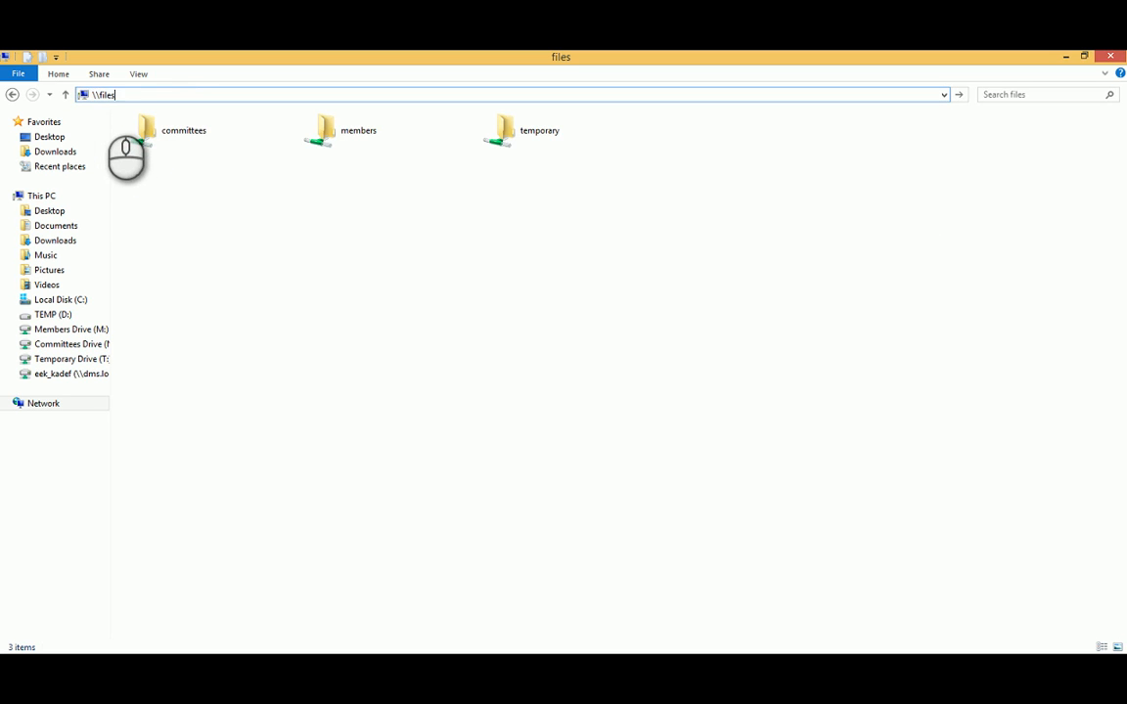
key("Return")
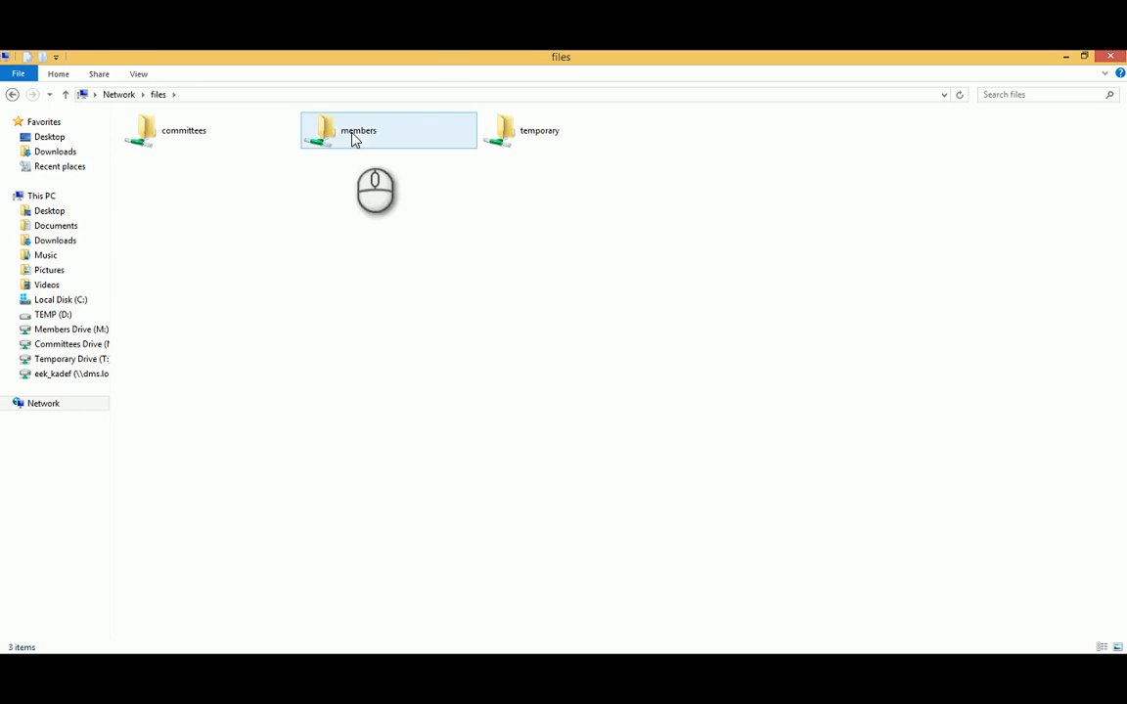
Step: Browse from the files share through committees, woodworking and CNC Router to the _Programs folder
double_click(145, 133)
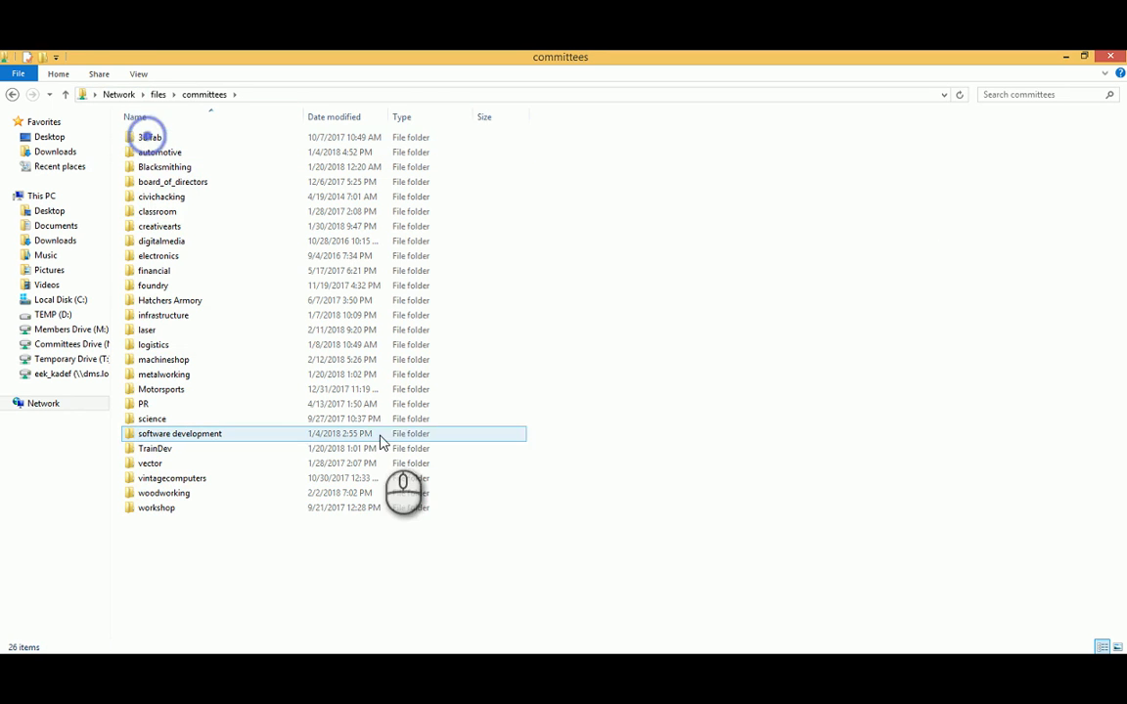
double_click(181, 493)
double_click(171, 139)
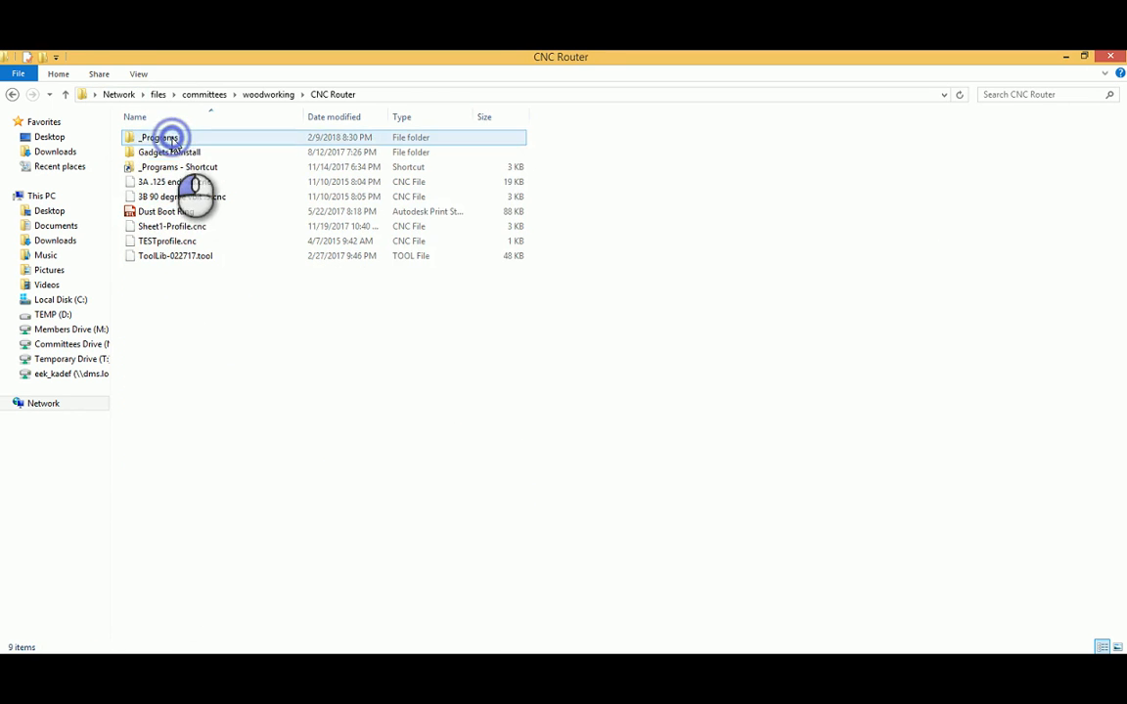
double_click(182, 140)
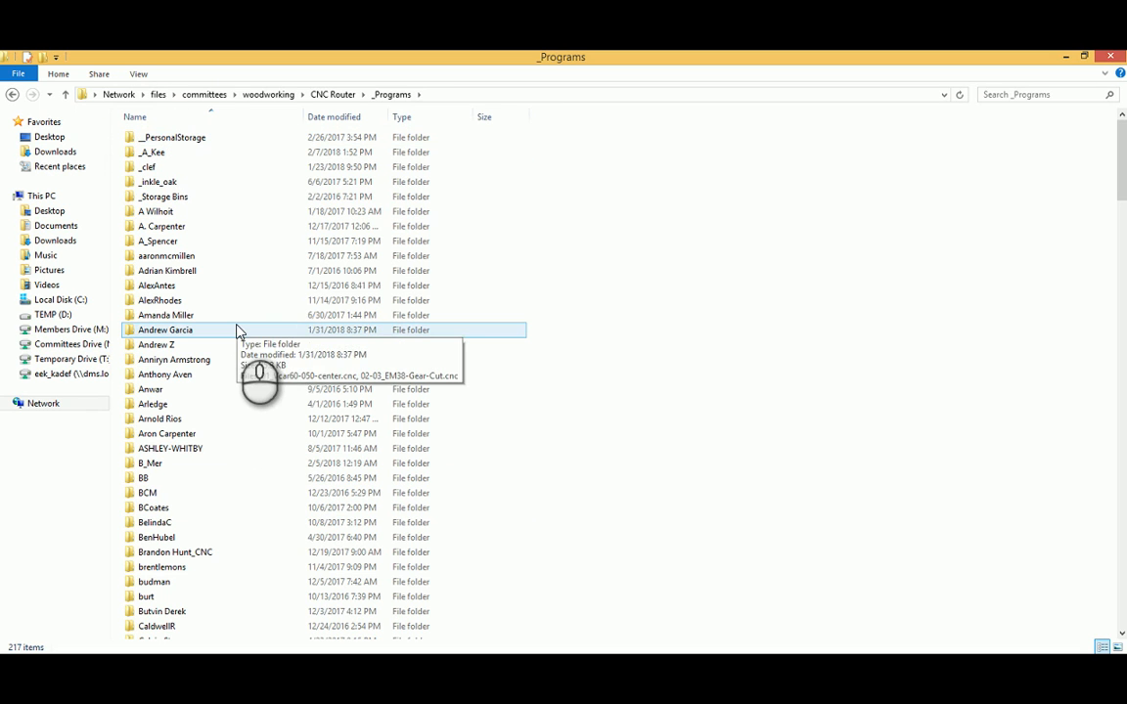
Step: Switch back to Fusion 360 and close the toolpath simulation
left_click(622, 462)
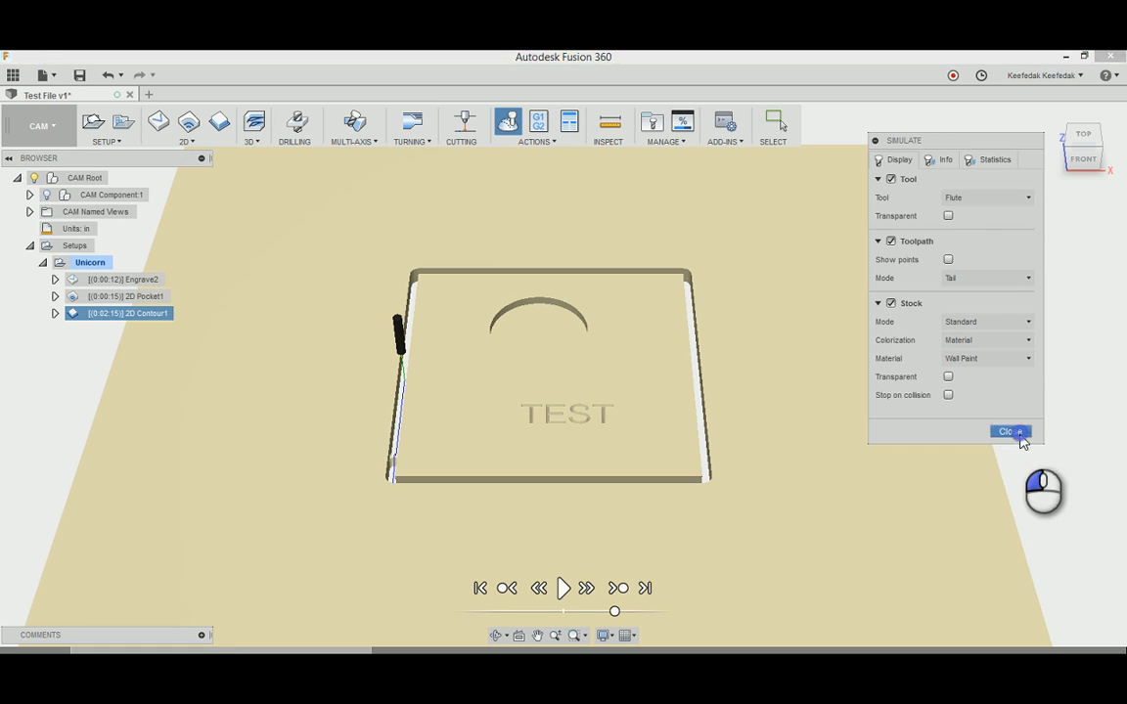
left_click(1018, 433)
middle_click_drag(189, 498, 309, 496)
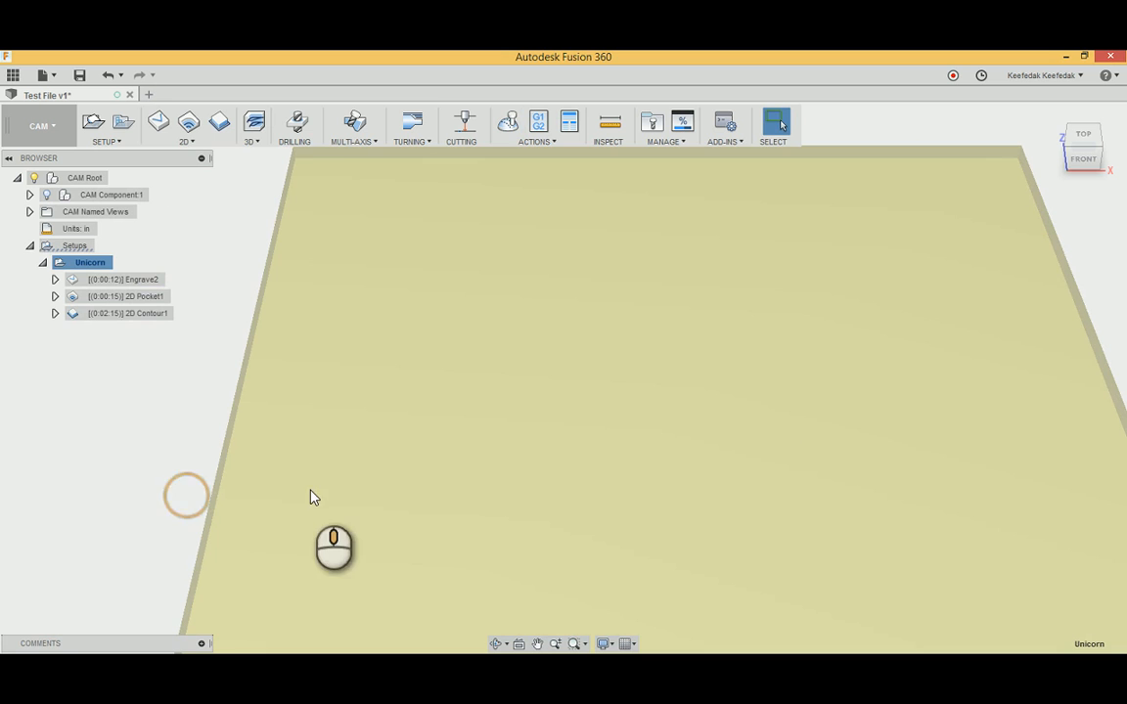
left_click(113, 281)
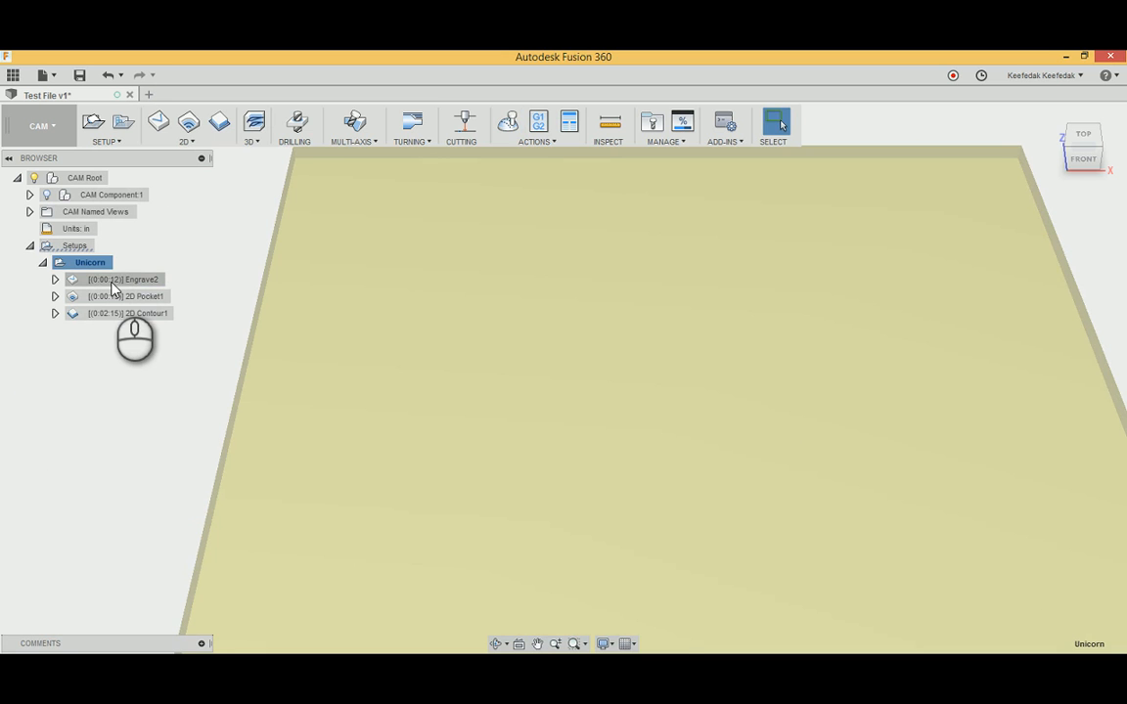
left_click(114, 284)
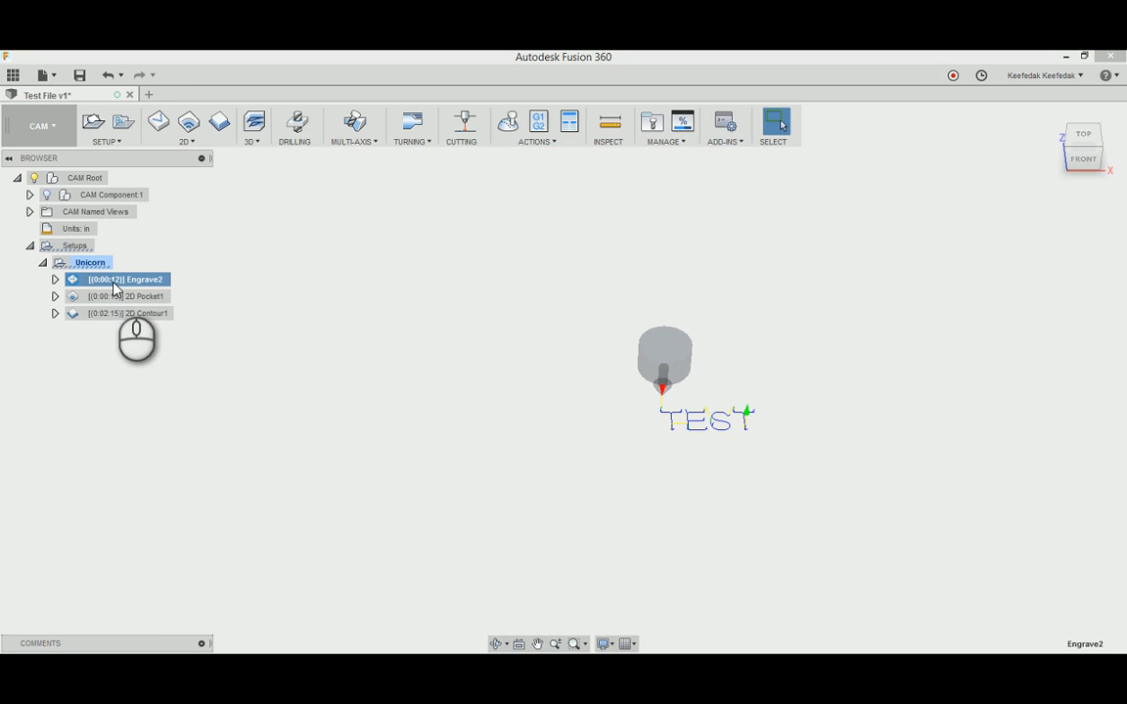
left_click(113, 377)
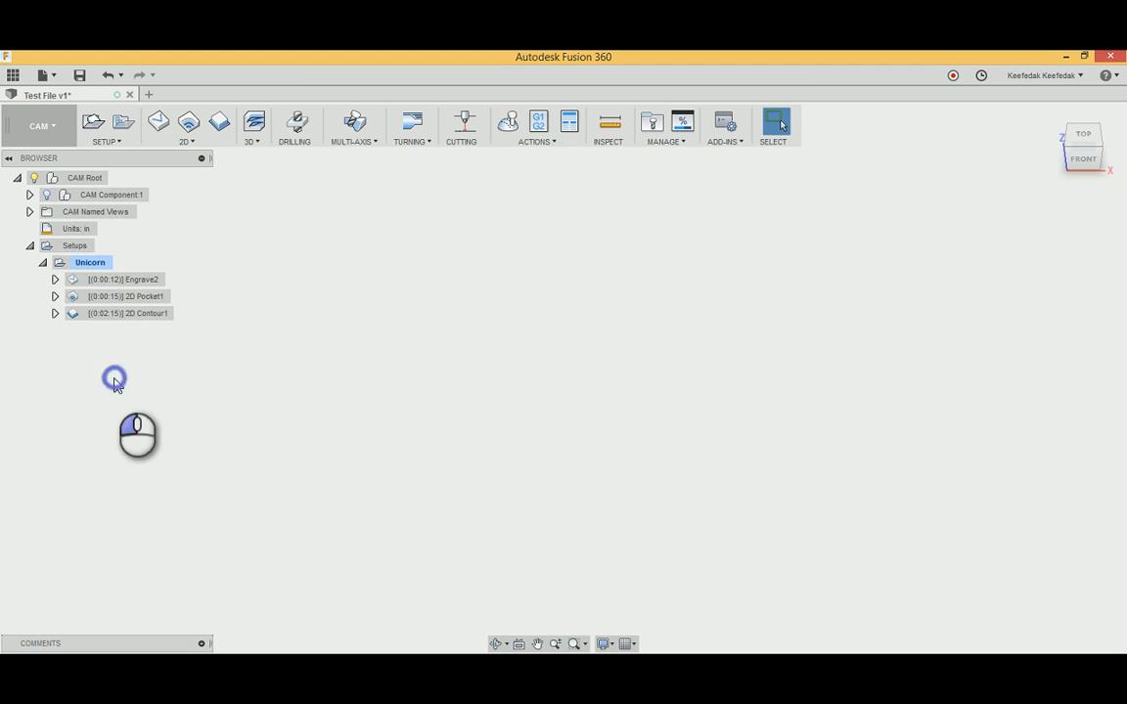
left_click(85, 264)
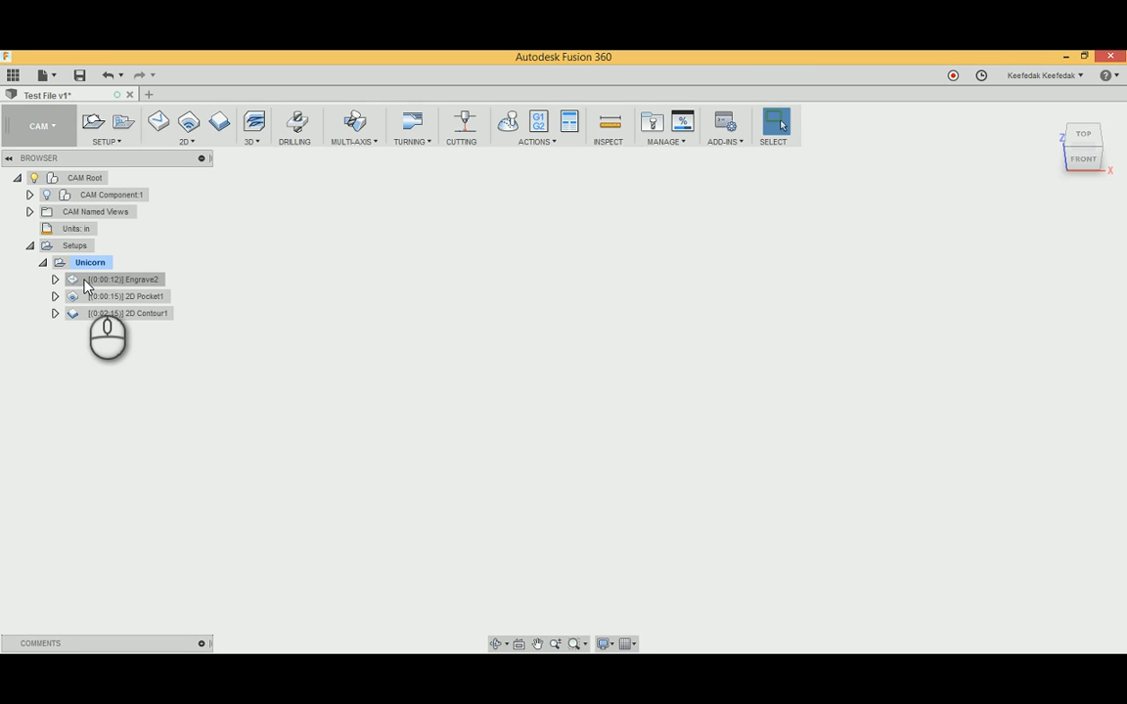
left_click(98, 396)
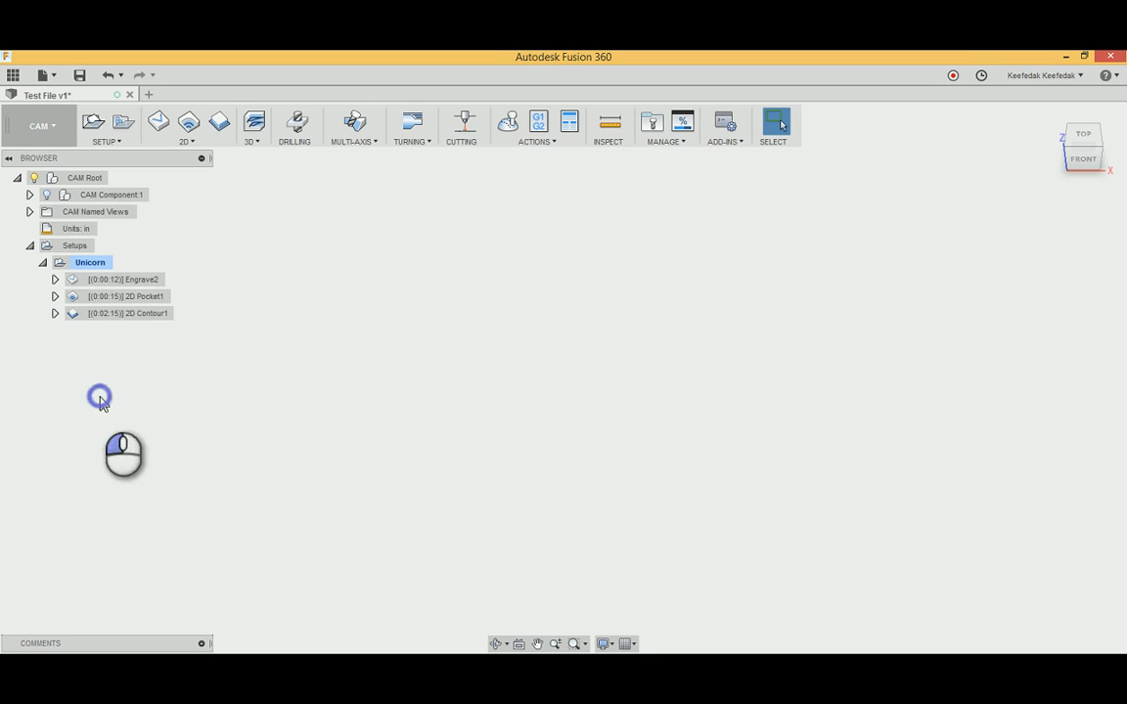
right_click(101, 283)
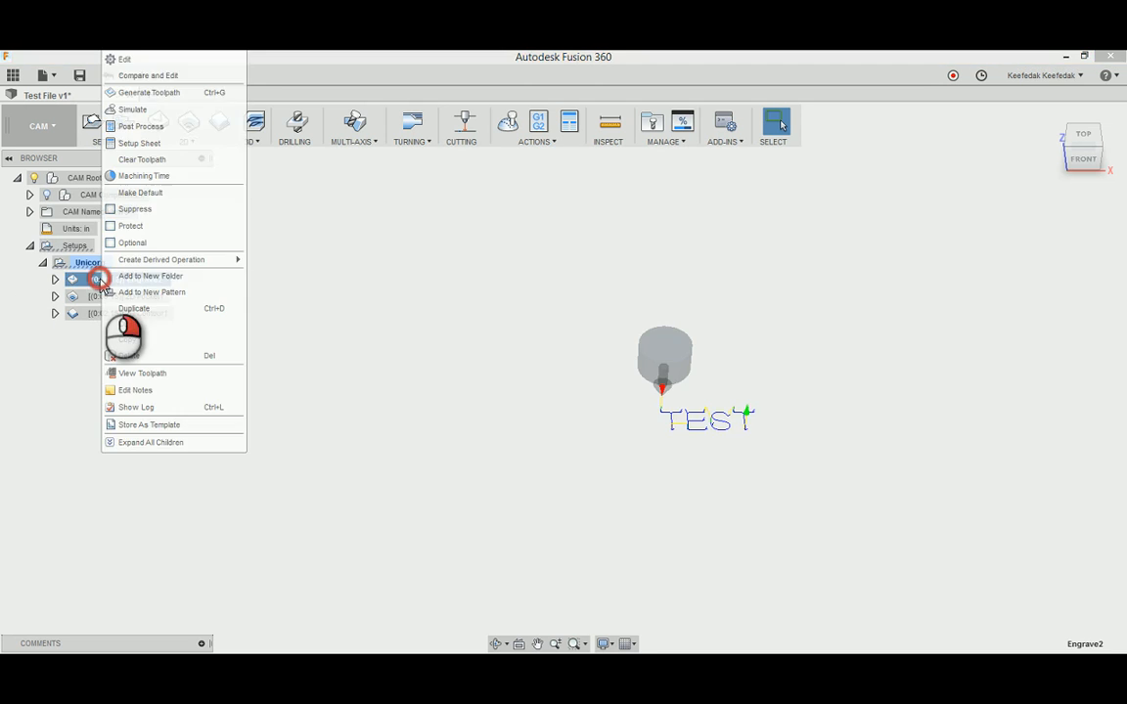
left_click(88, 337)
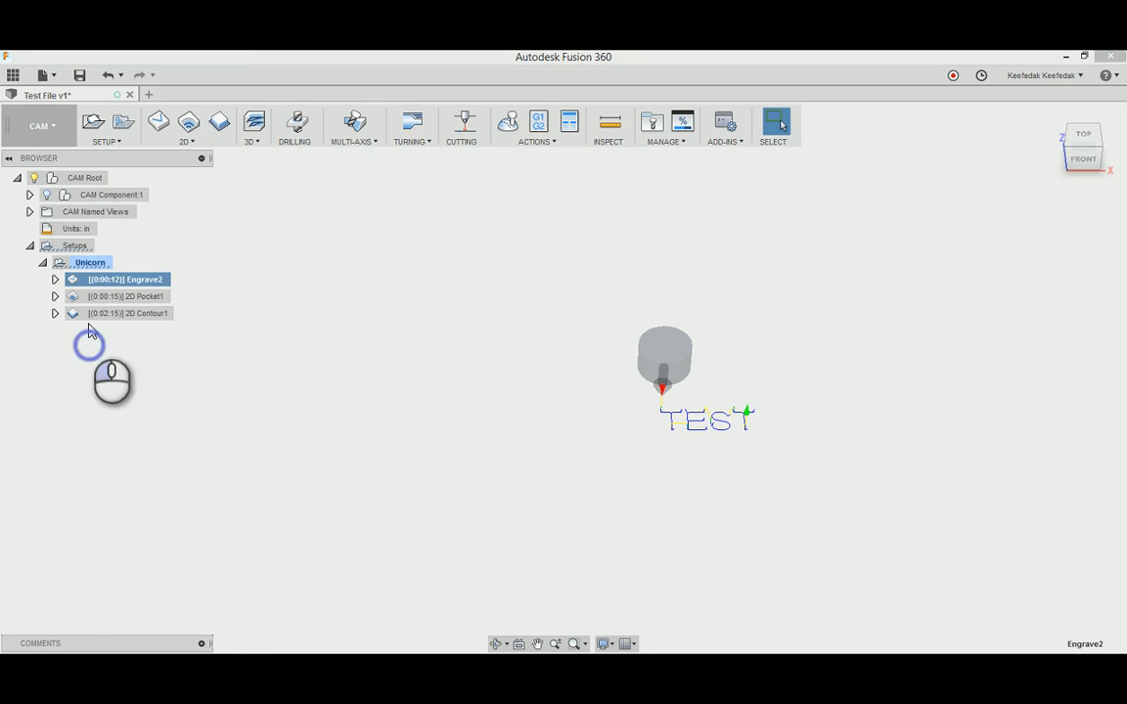
Step: Start post processing the Engrave2 operation and choose the MultiCam ISO / multicam post configuration
right_click(93, 283)
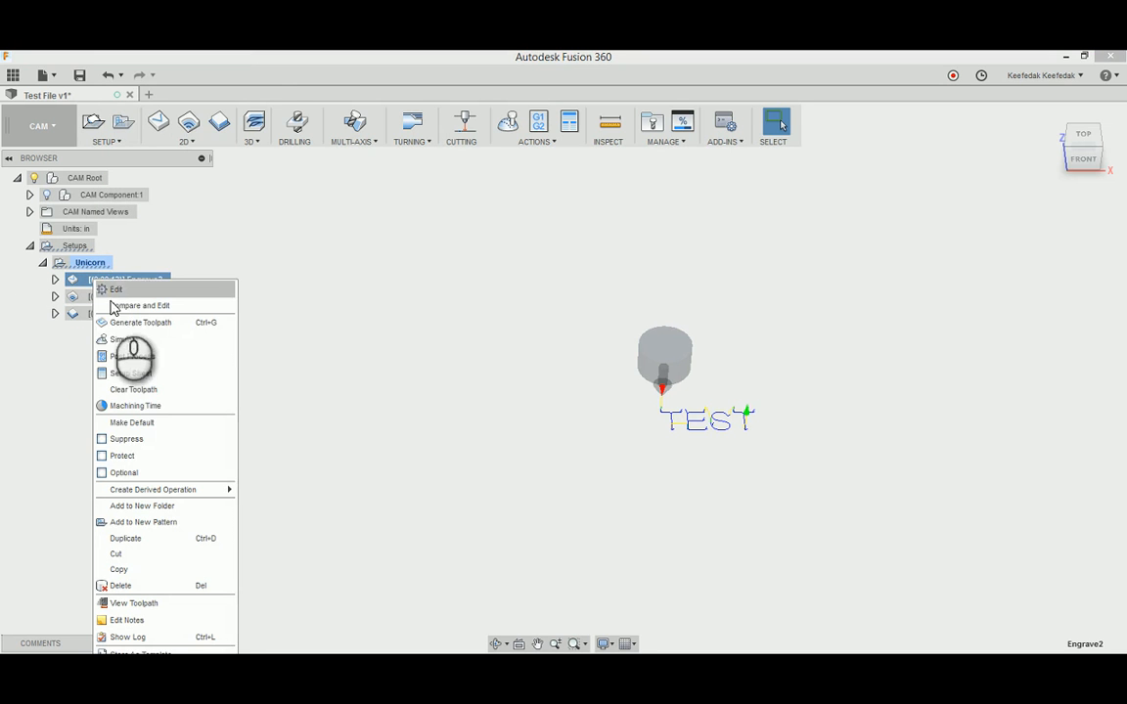
left_click(130, 360)
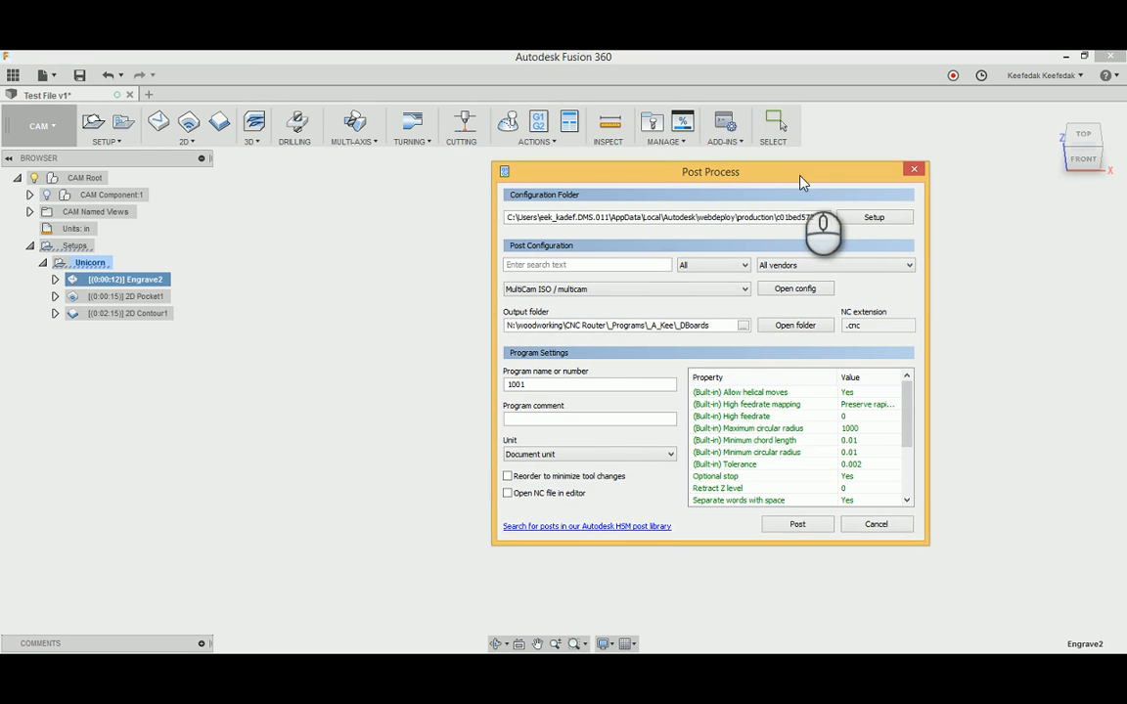
left_click_drag(800, 181, 663, 173)
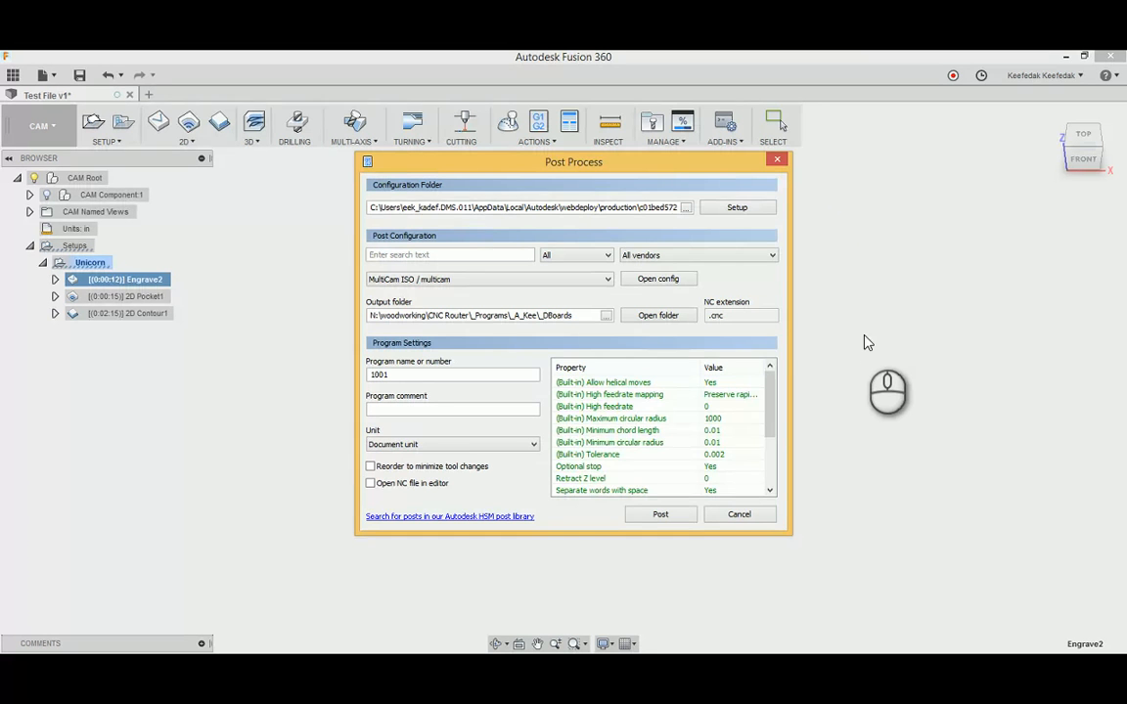
left_click_drag(555, 165, 536, 178)
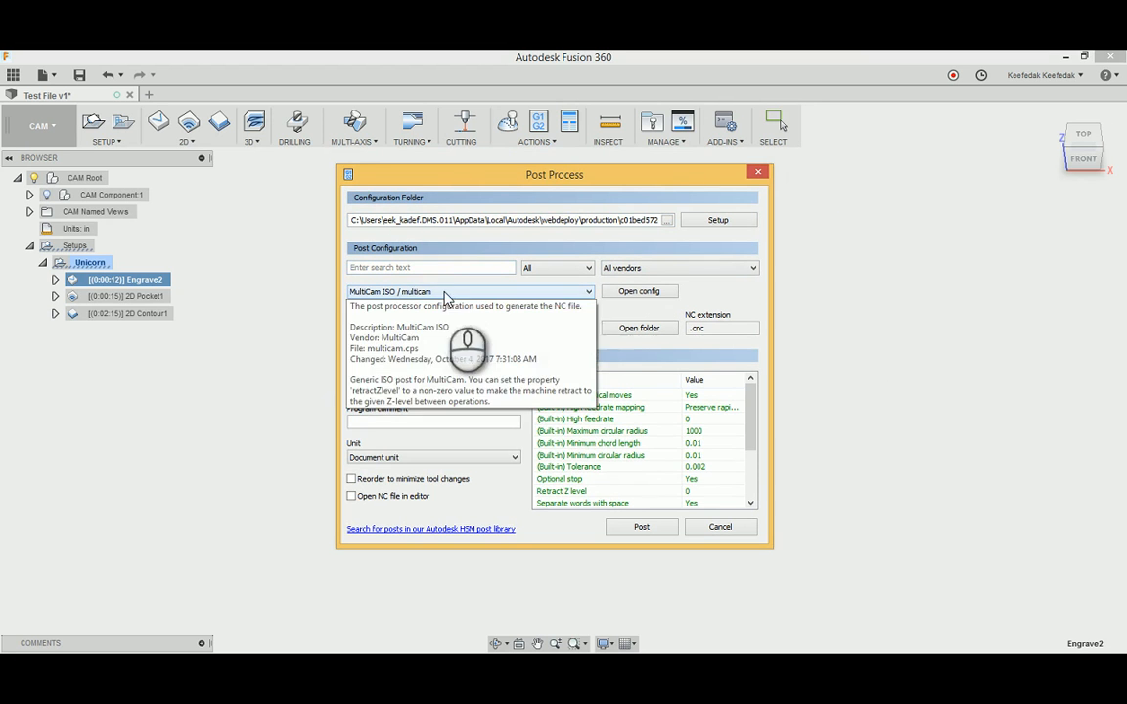
left_click(494, 291)
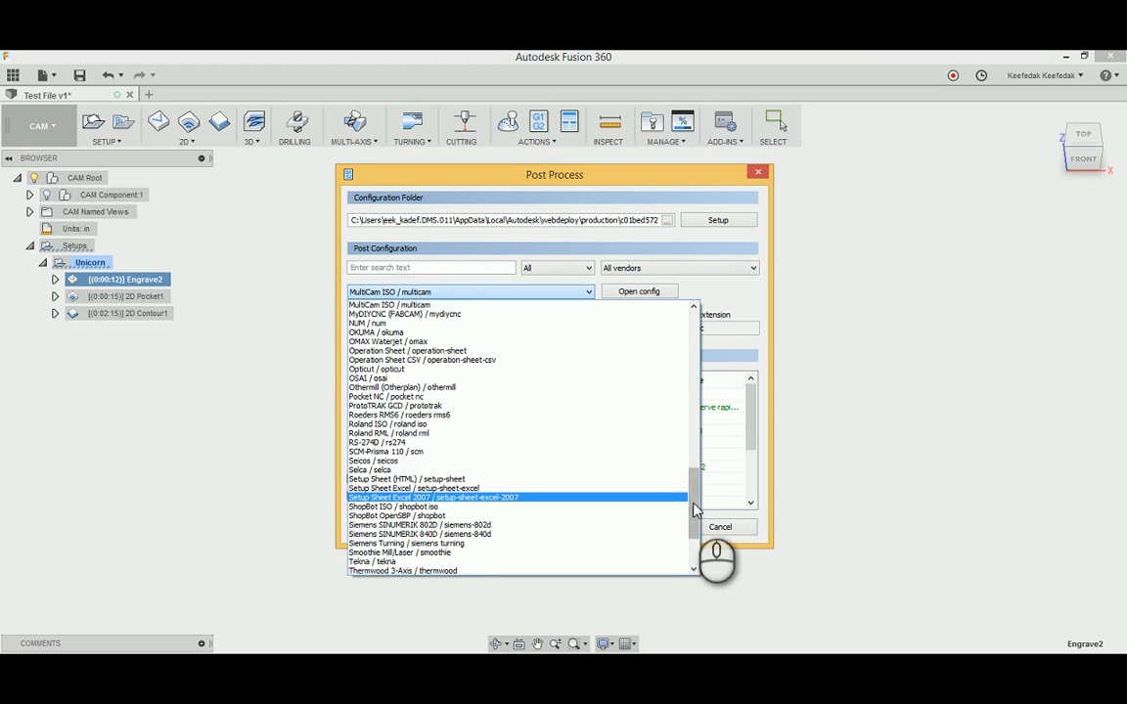
left_click_drag(693, 503, 696, 450)
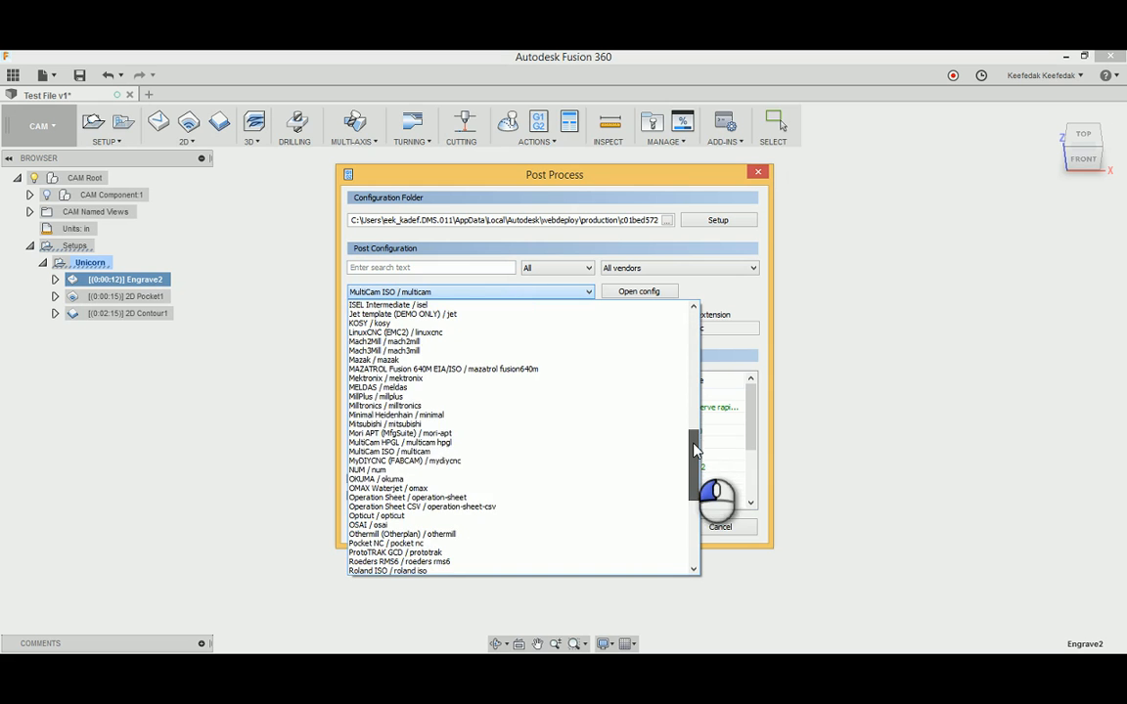
left_click(438, 452)
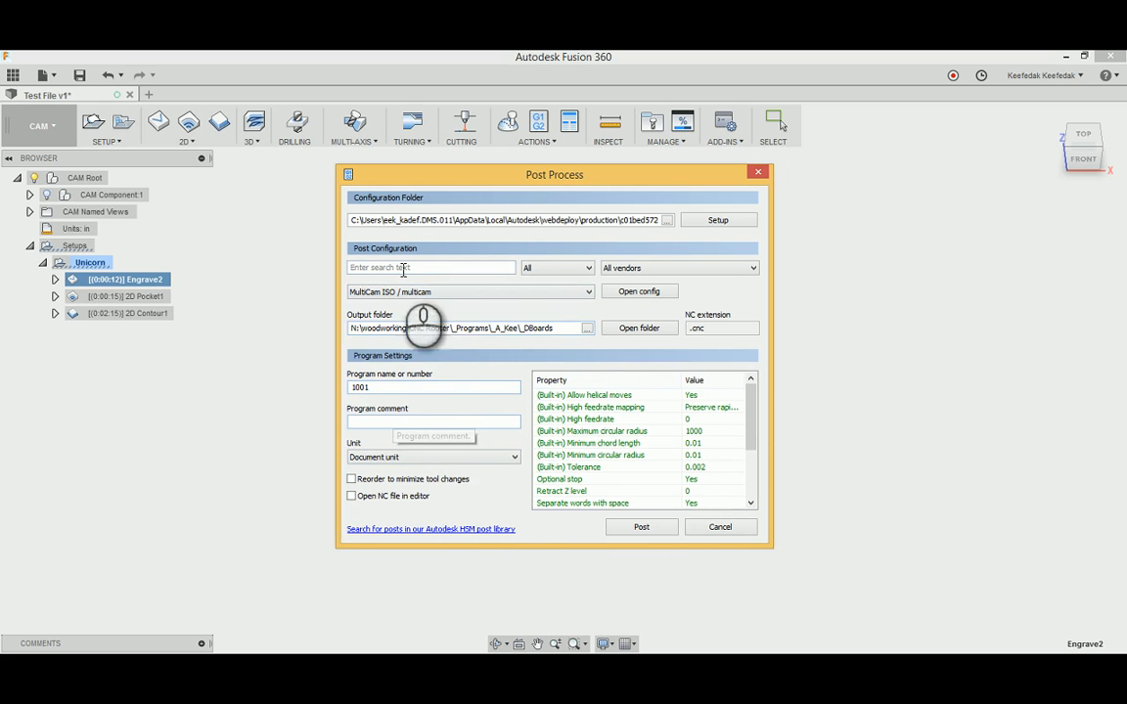
mouse_move(390, 295)
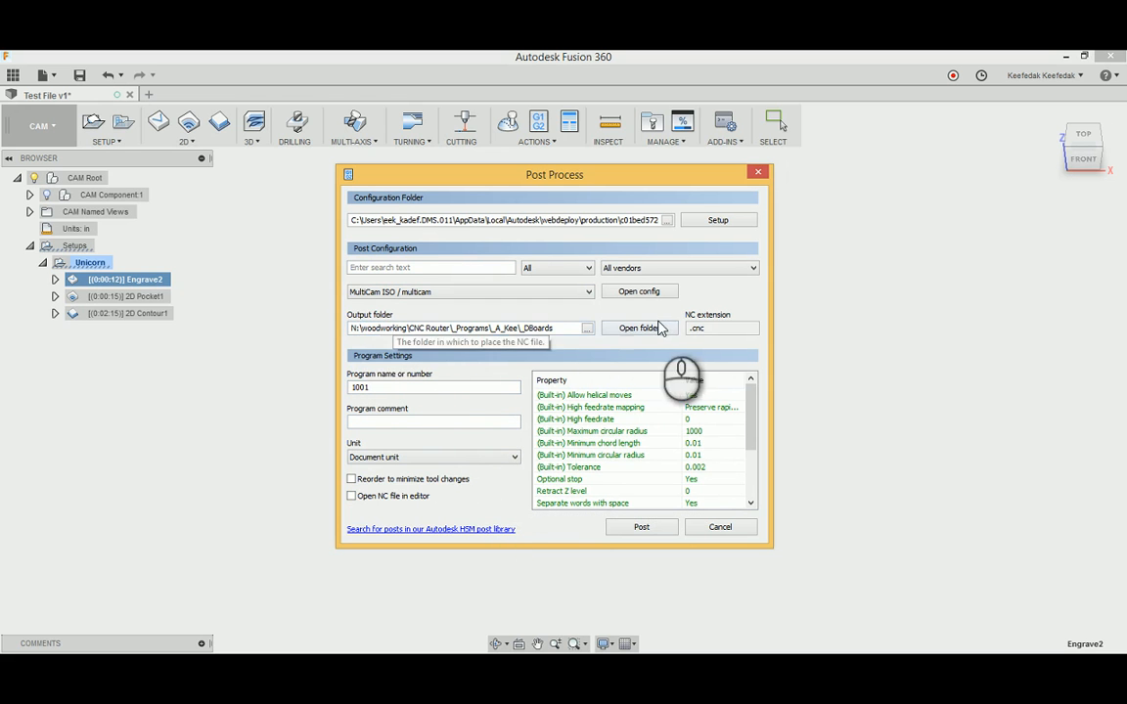
left_click(587, 328)
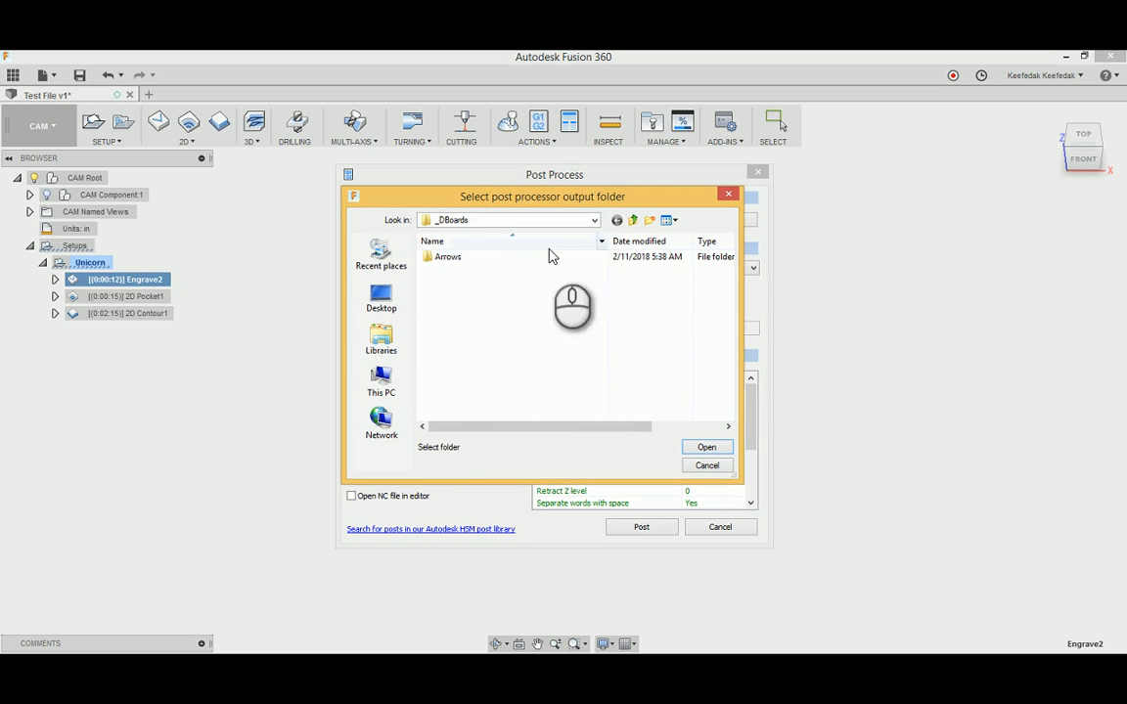
left_click(382, 381)
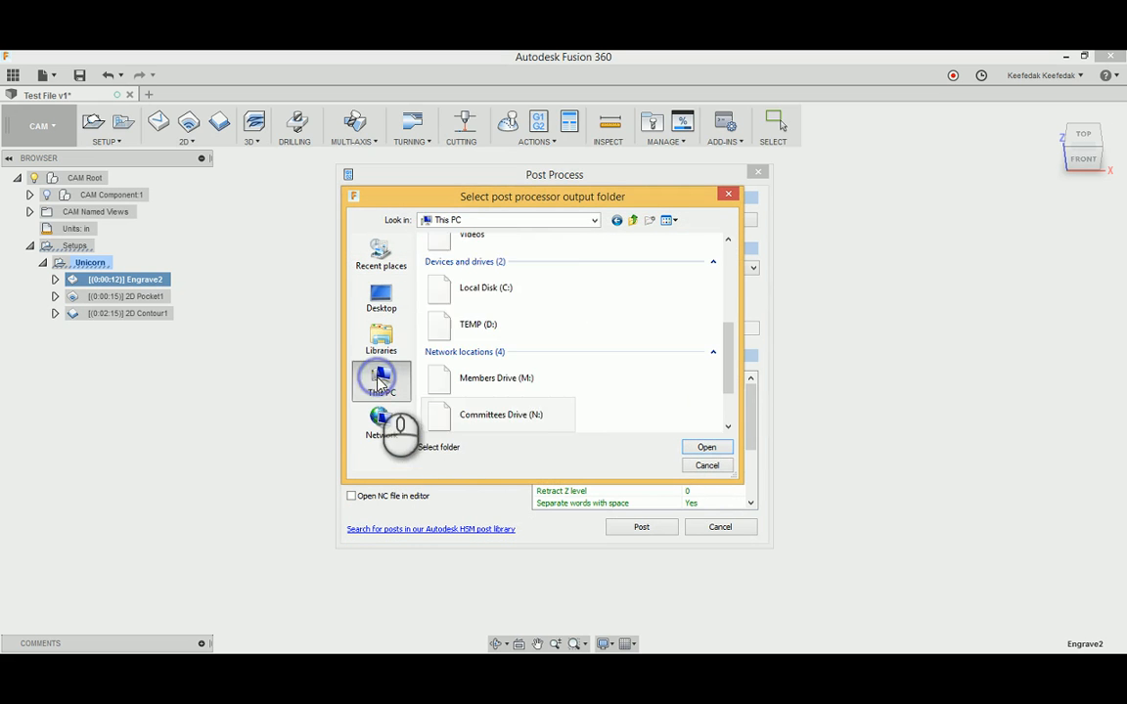
left_click(467, 221)
left_click(471, 223)
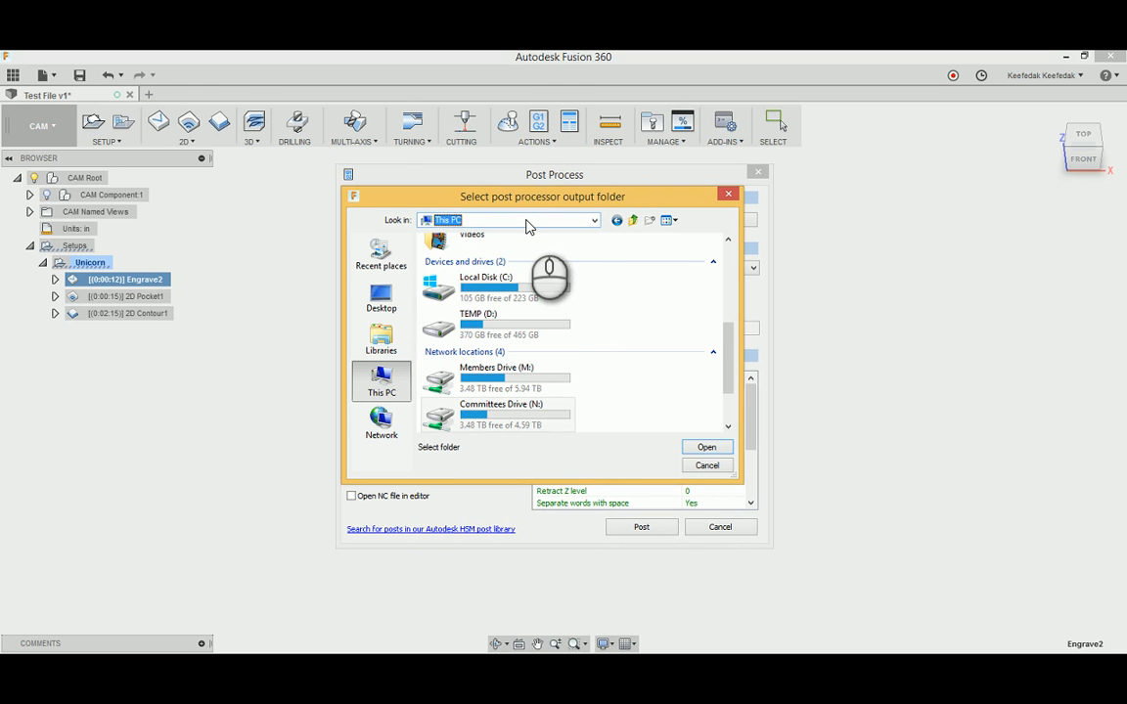
left_click(673, 274)
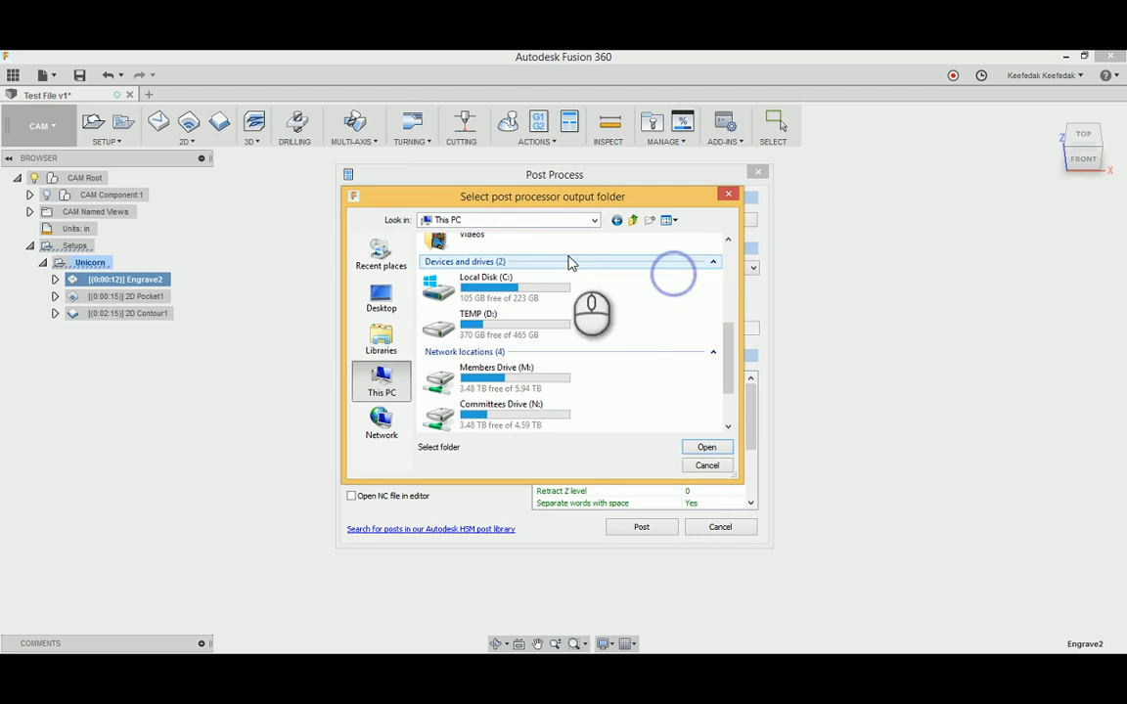
left_click(707, 465)
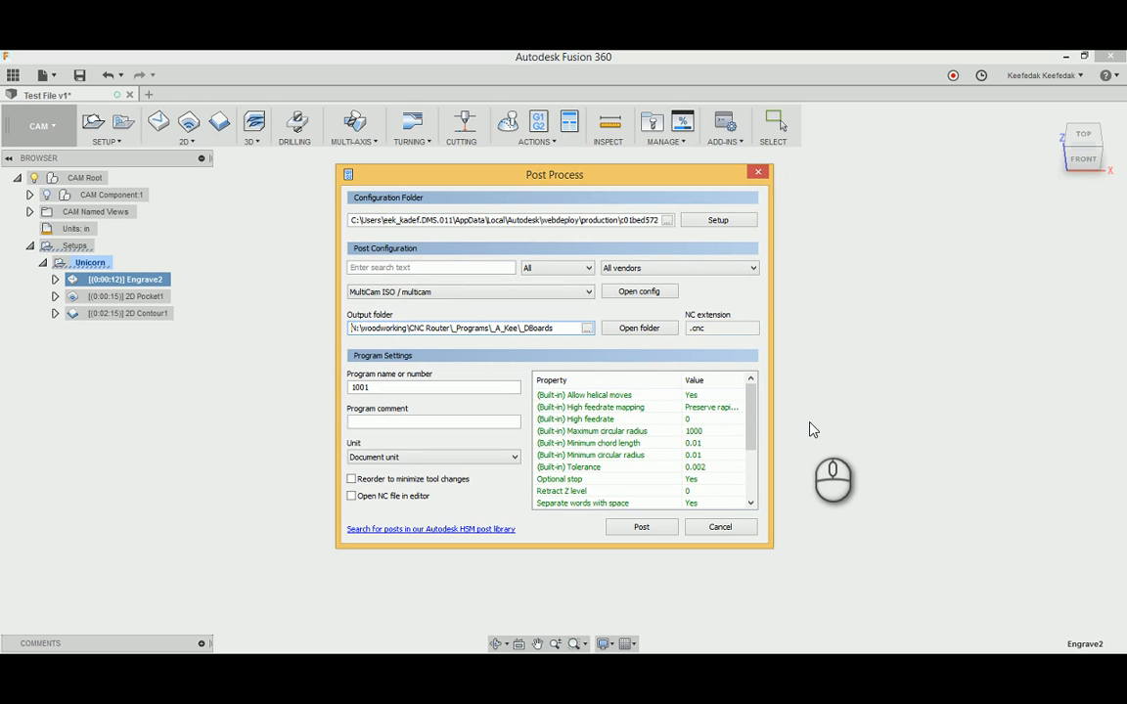
Step: Set the Post Process output folder for the engraving to the Desktop
left_click(587, 328)
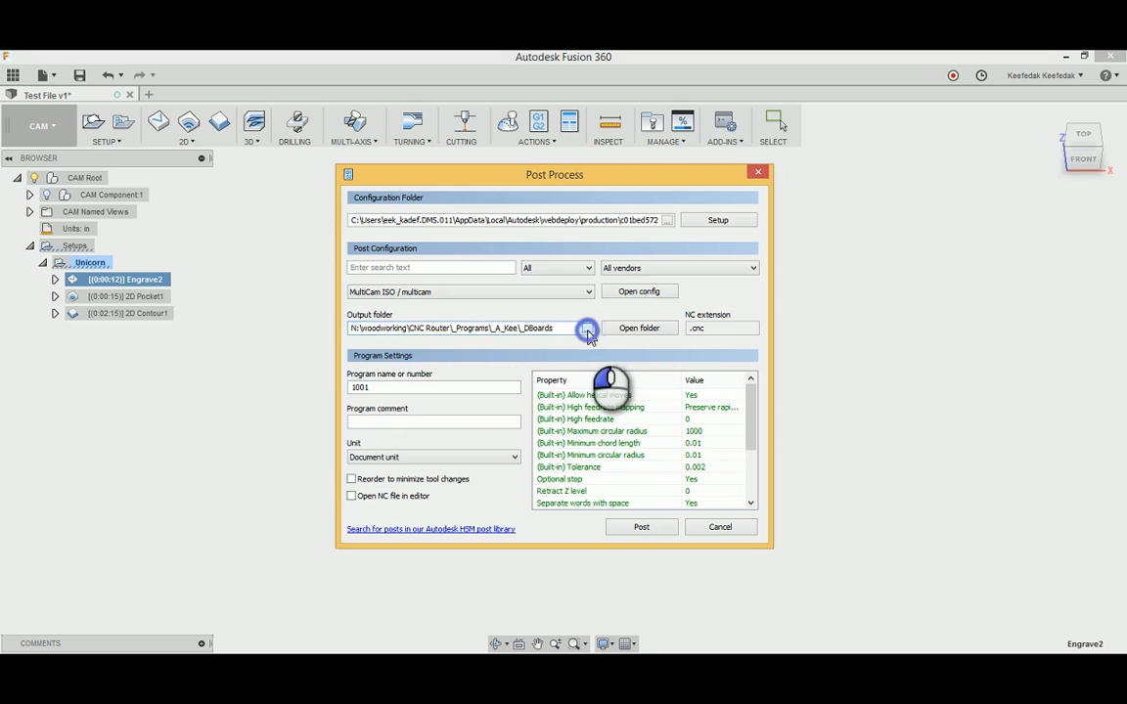
left_click(382, 298)
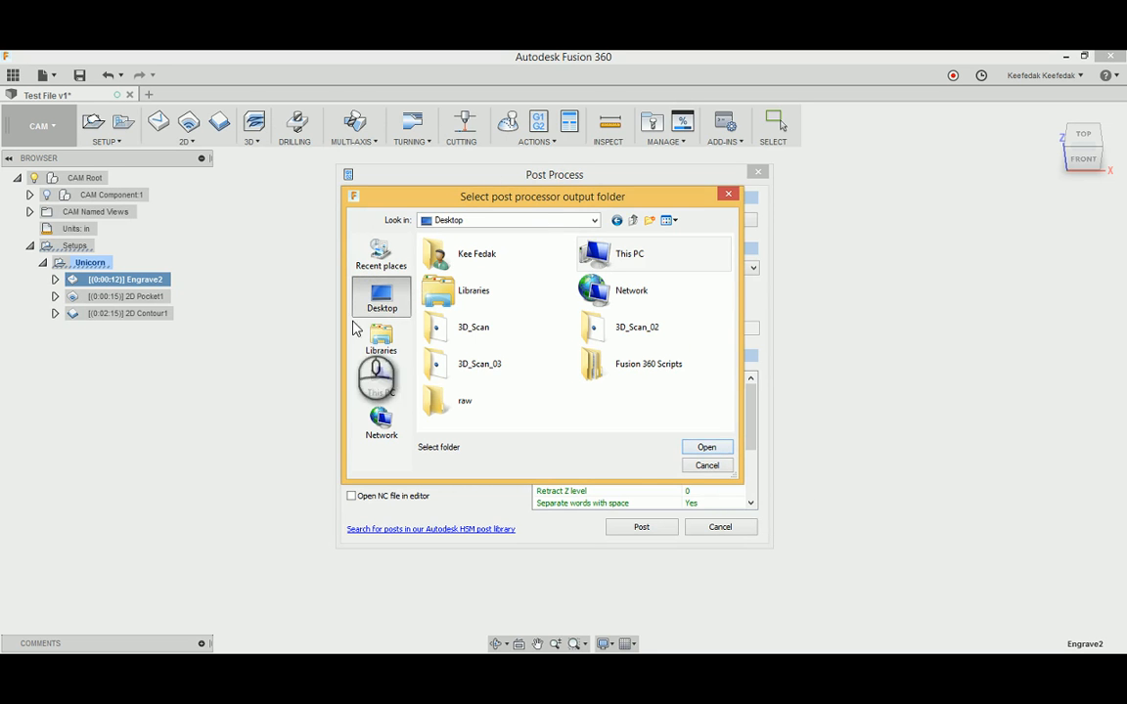
left_click(707, 447)
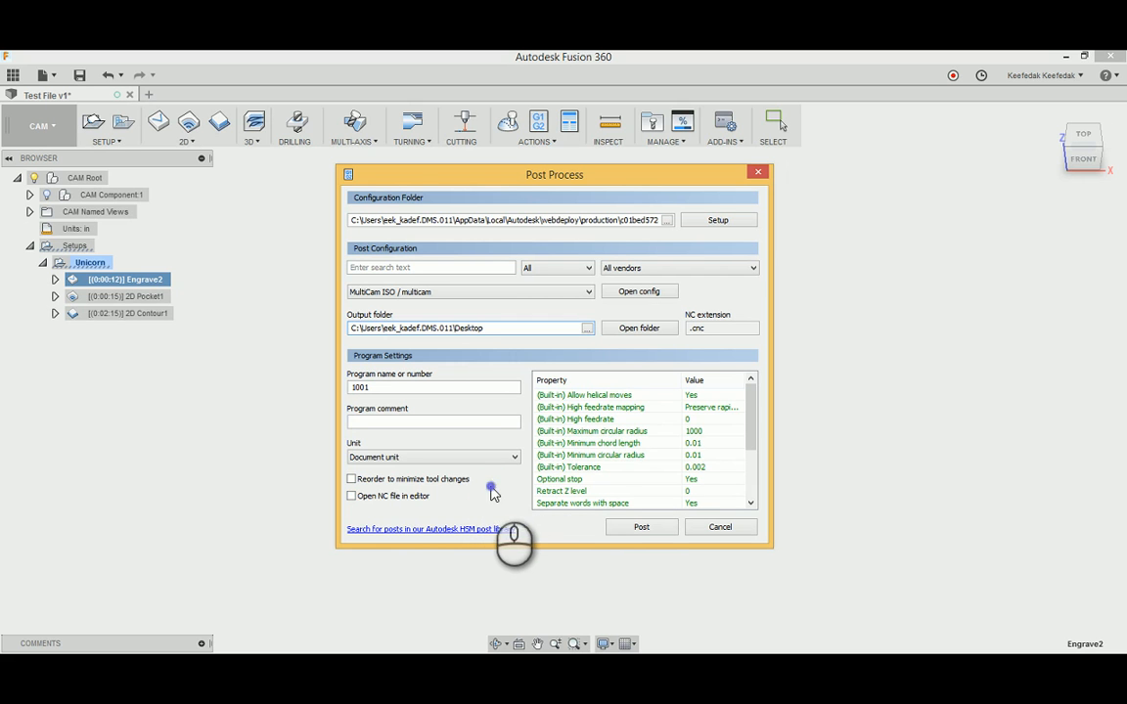
Step: Post the engraving operation and save its NC file on the Desktop as 01_vbit_60
left_click(641, 529)
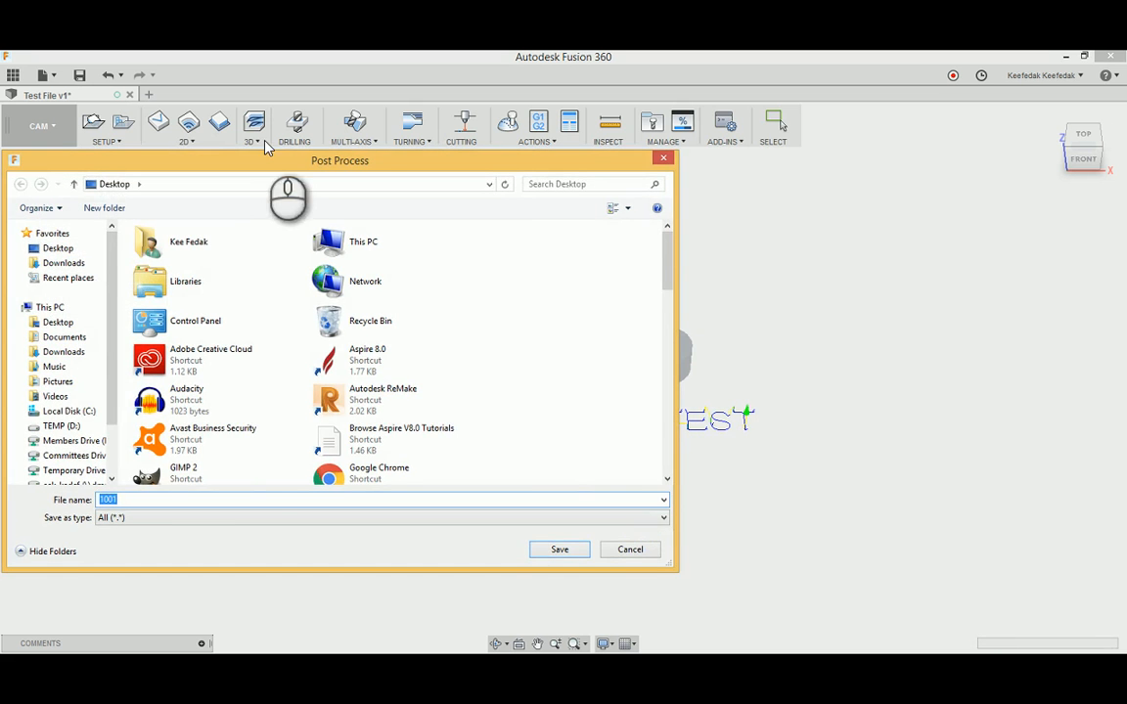
left_click_drag(265, 142, 503, 118)
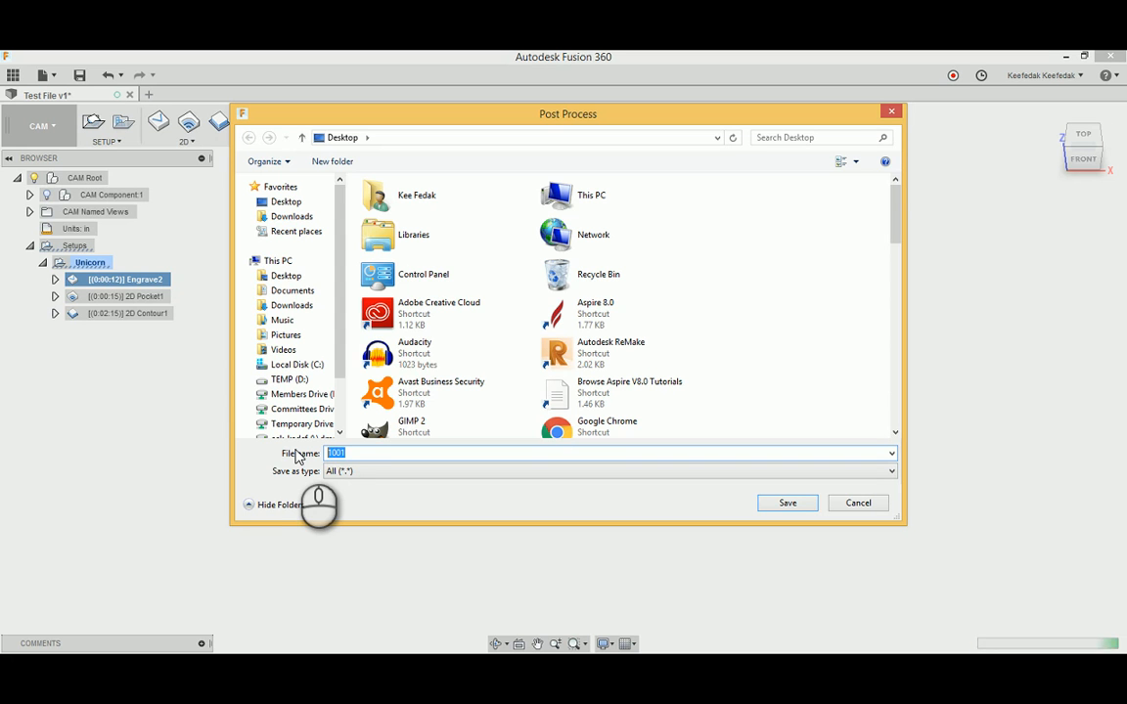
type("01_")
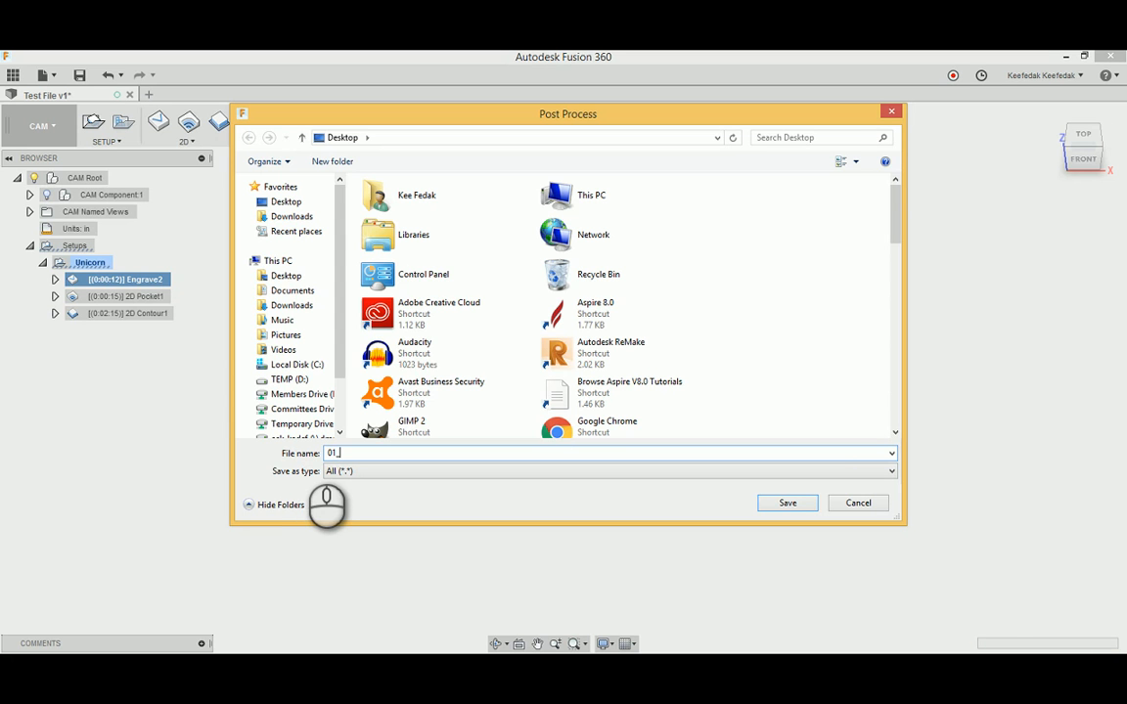
type("vbit_60")
left_click(787, 503)
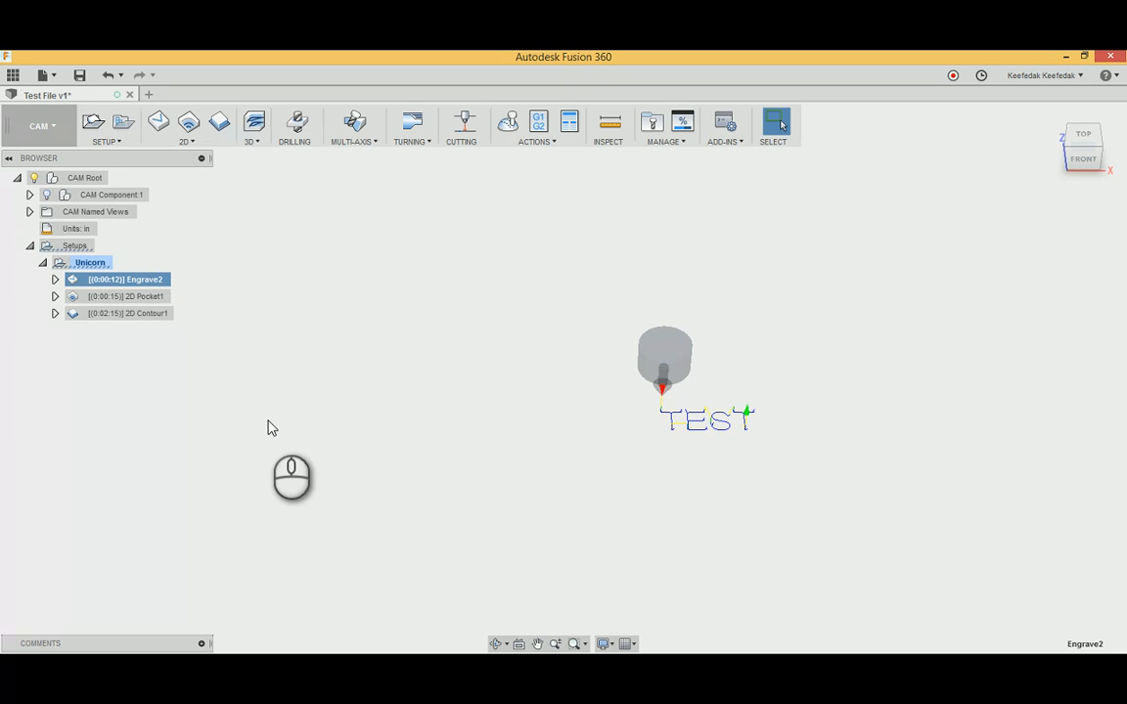
Step: Post process the 2D Pocket1 and 2D Contour1 operations together, keeping the MultiCam ISO / multicam post and the Desktop output folder
left_click(138, 298)
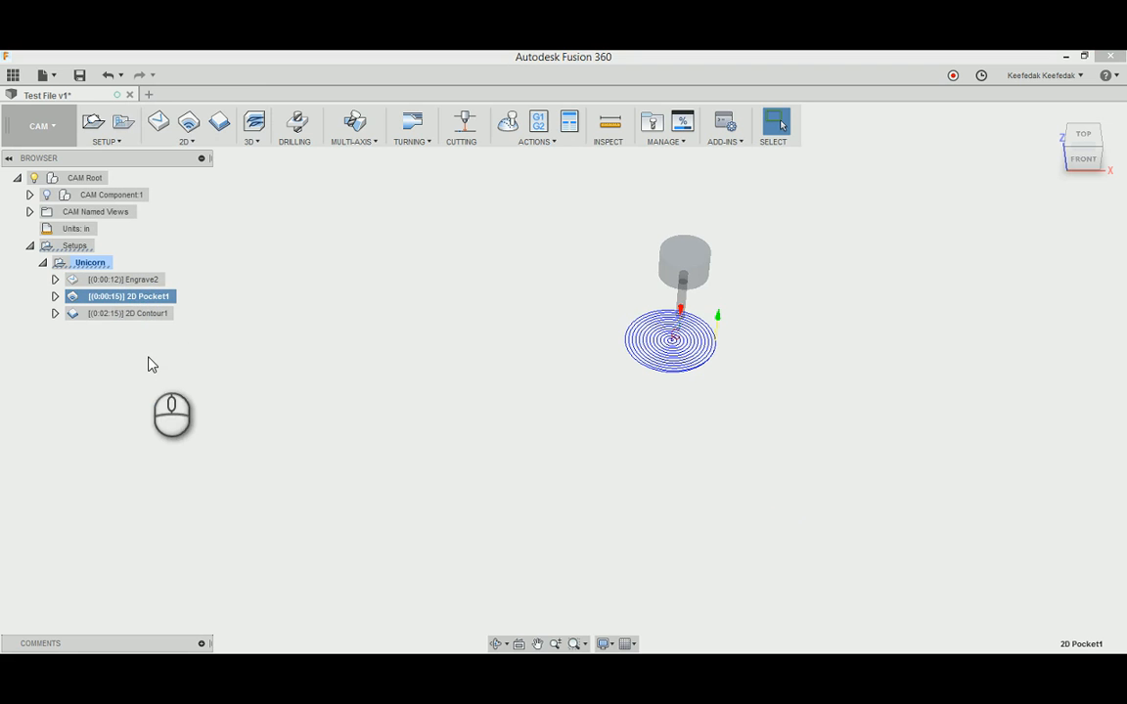
left_click(117, 316, "ctrl")
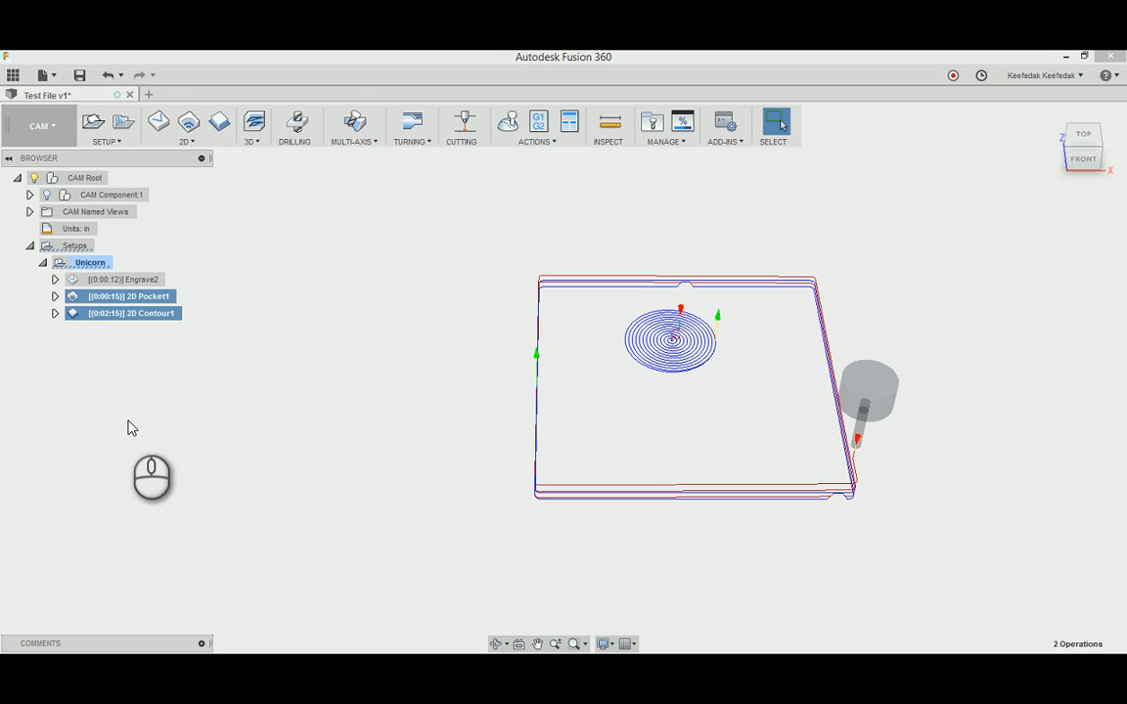
right_click(115, 303)
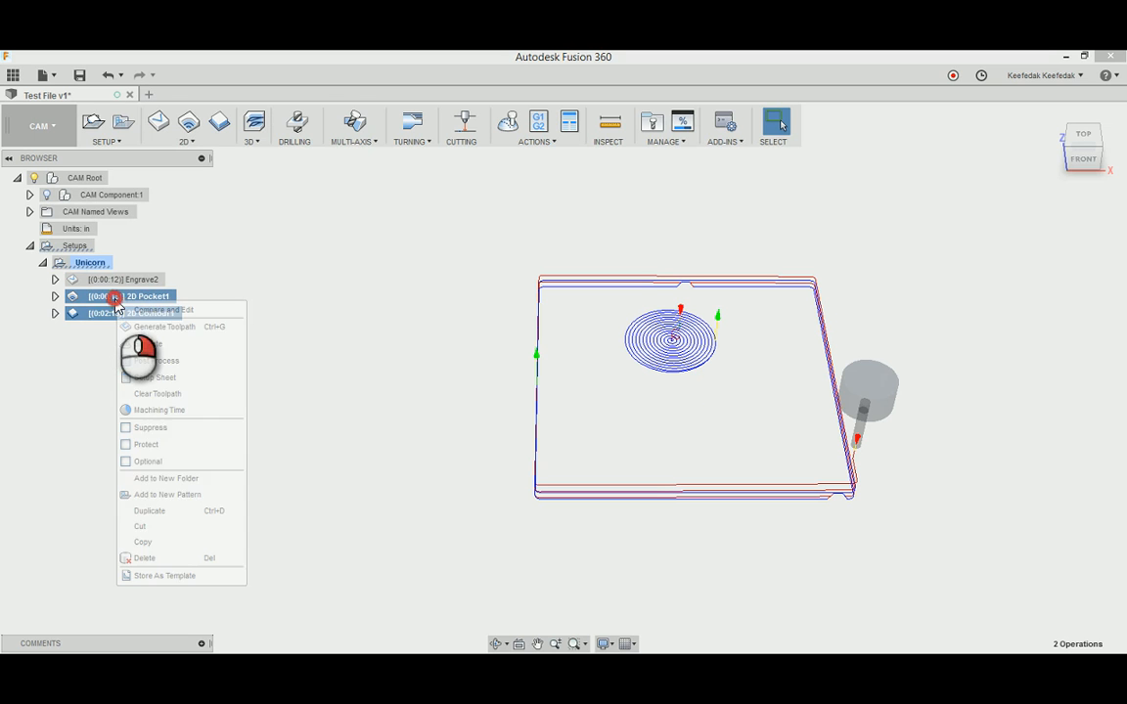
left_click(142, 361)
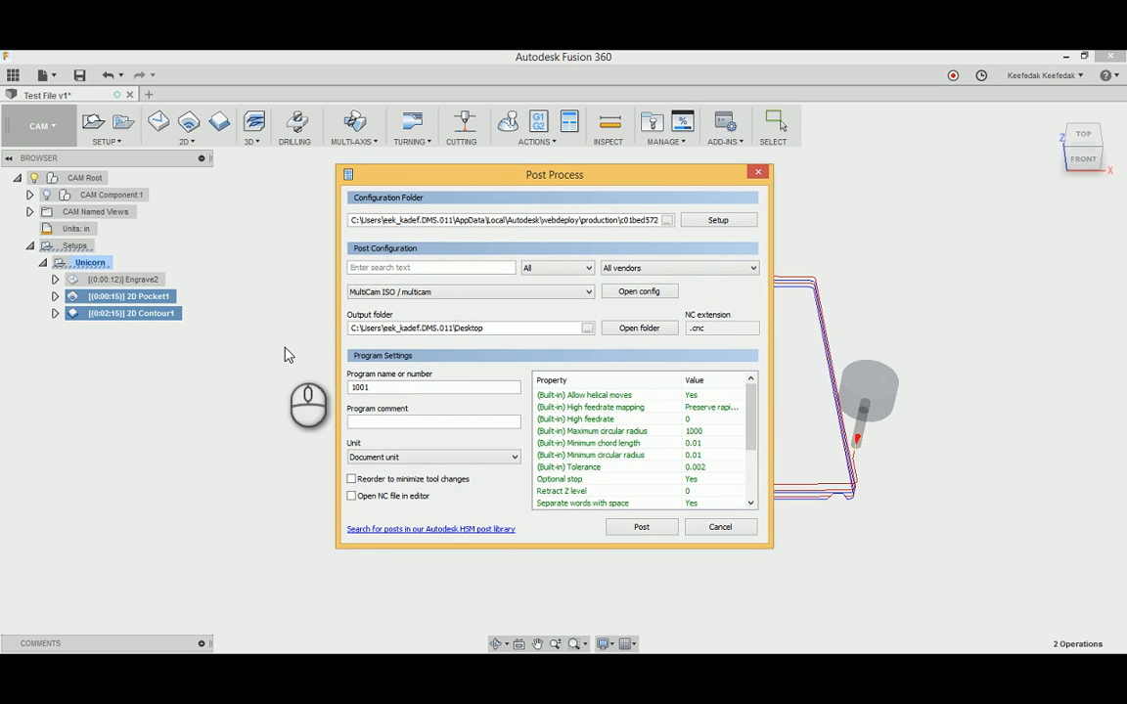
left_click(641, 529)
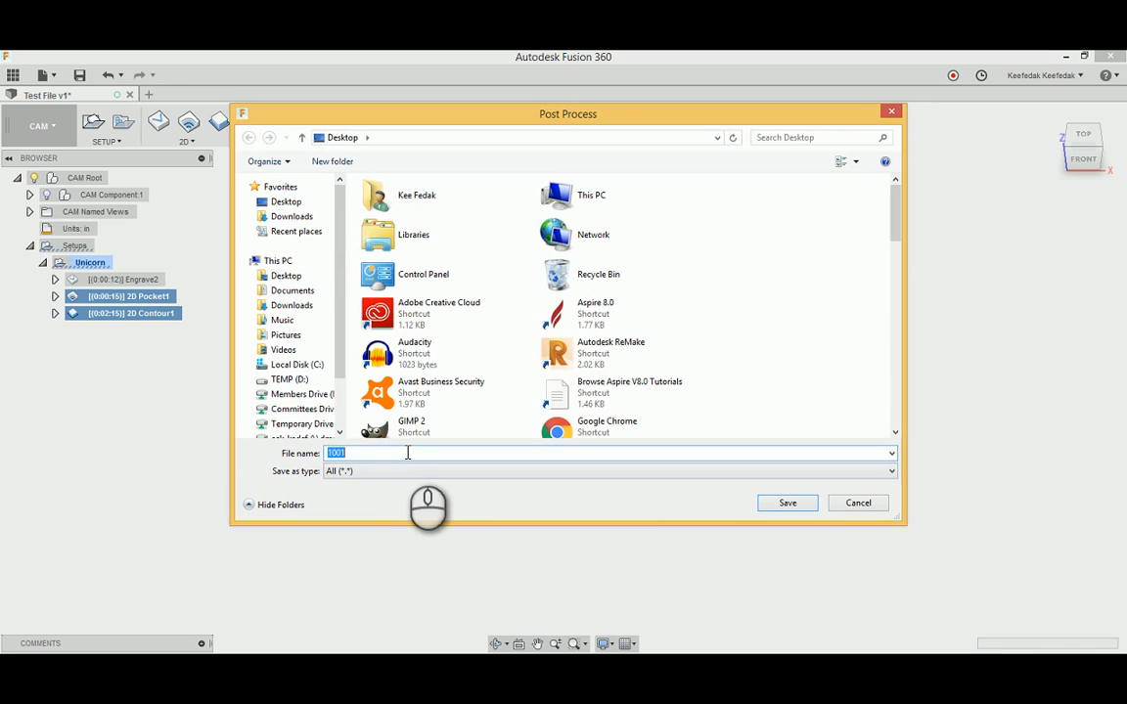
Step: Name the NC file for the pocket and contour operations 02_pock_prof_25
type("02_")
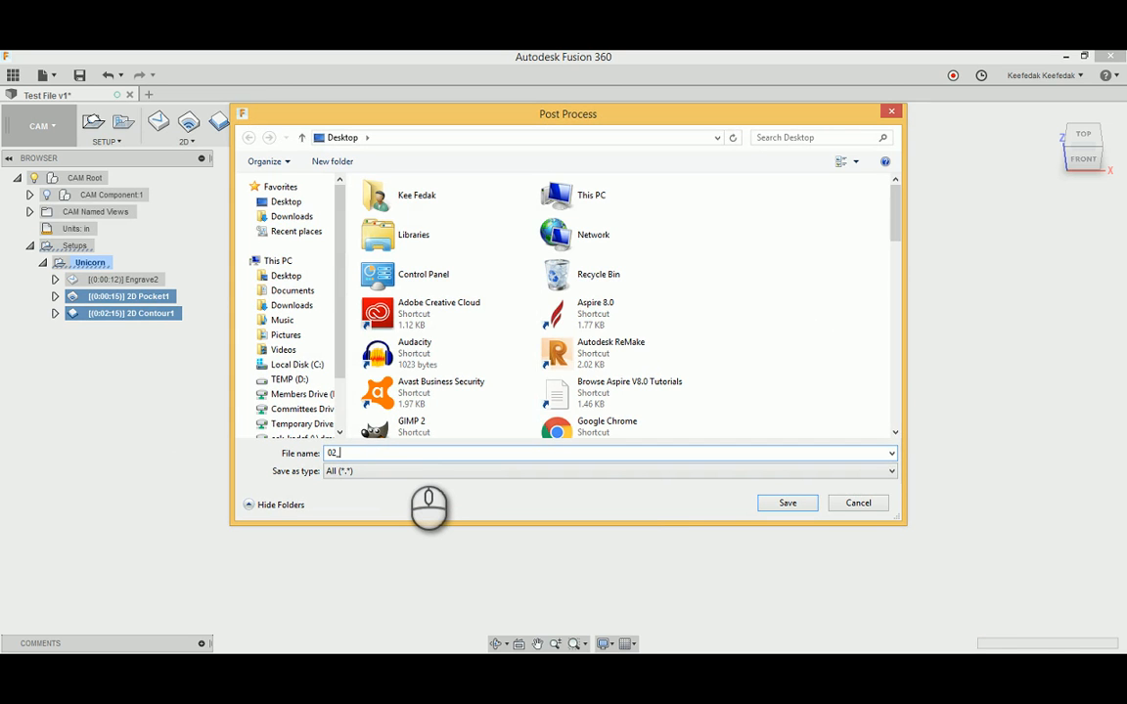
type("pock_")
type("fi")
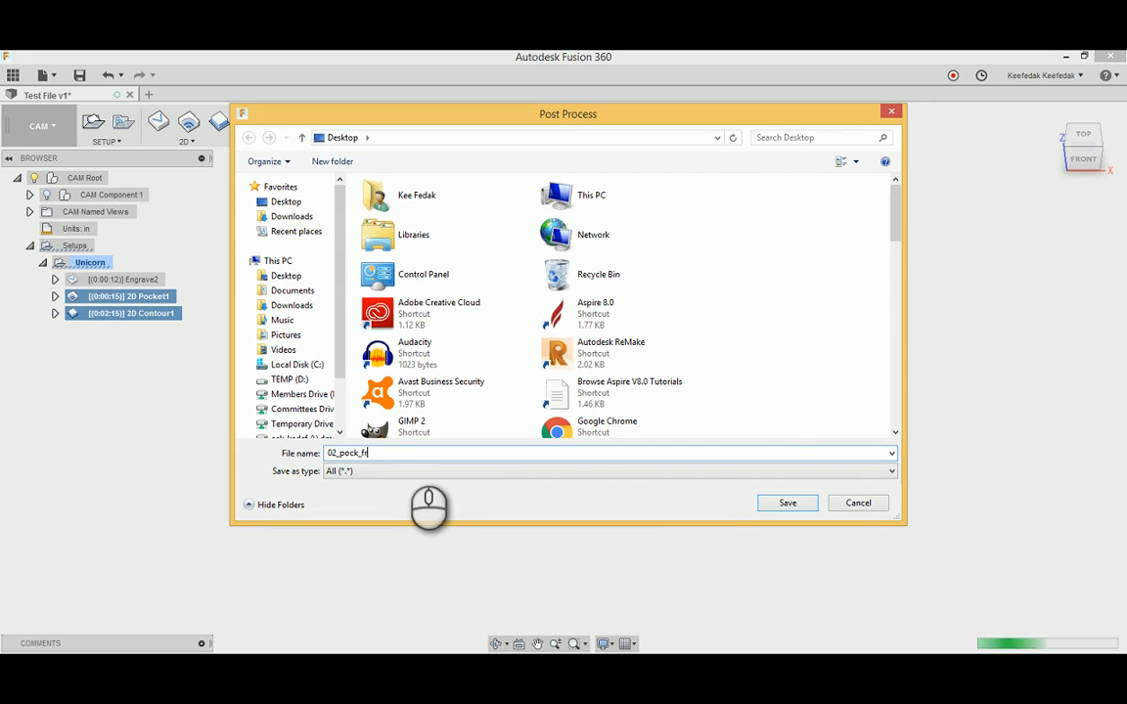
type("of")
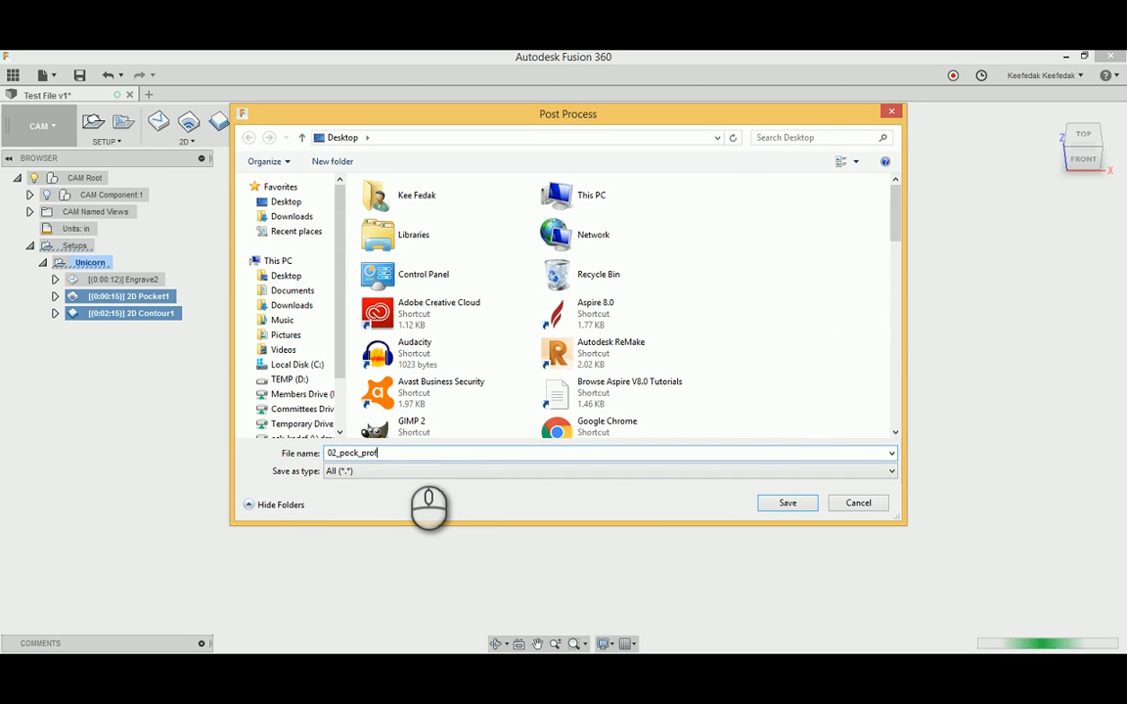
type("_")
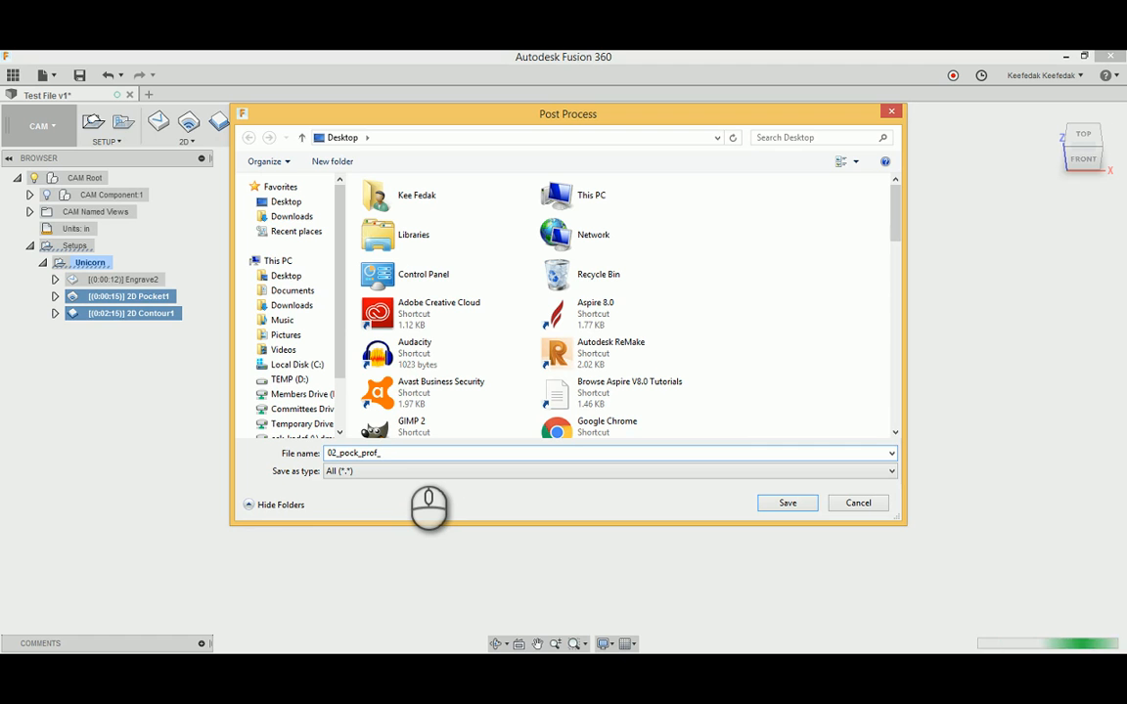
type("25")
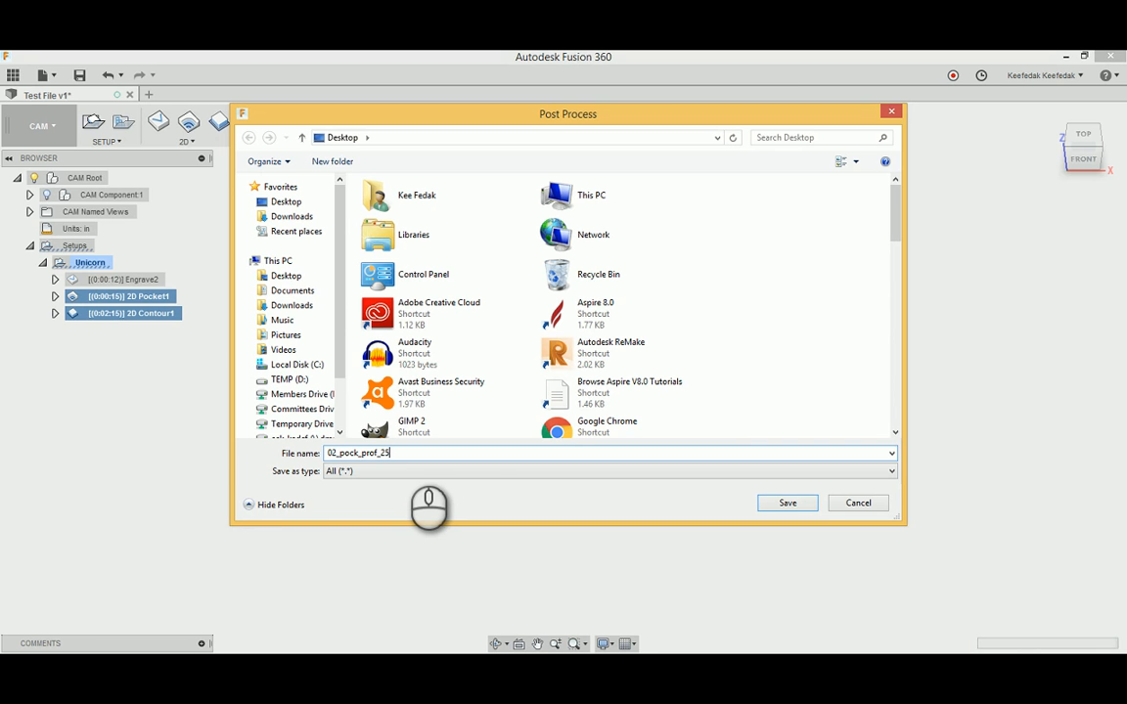
Step: Copy the new NC file name into Notepad in place of the existing \\files text, and return to Fusion 360
double_click(422, 453)
key("ctrl+c")
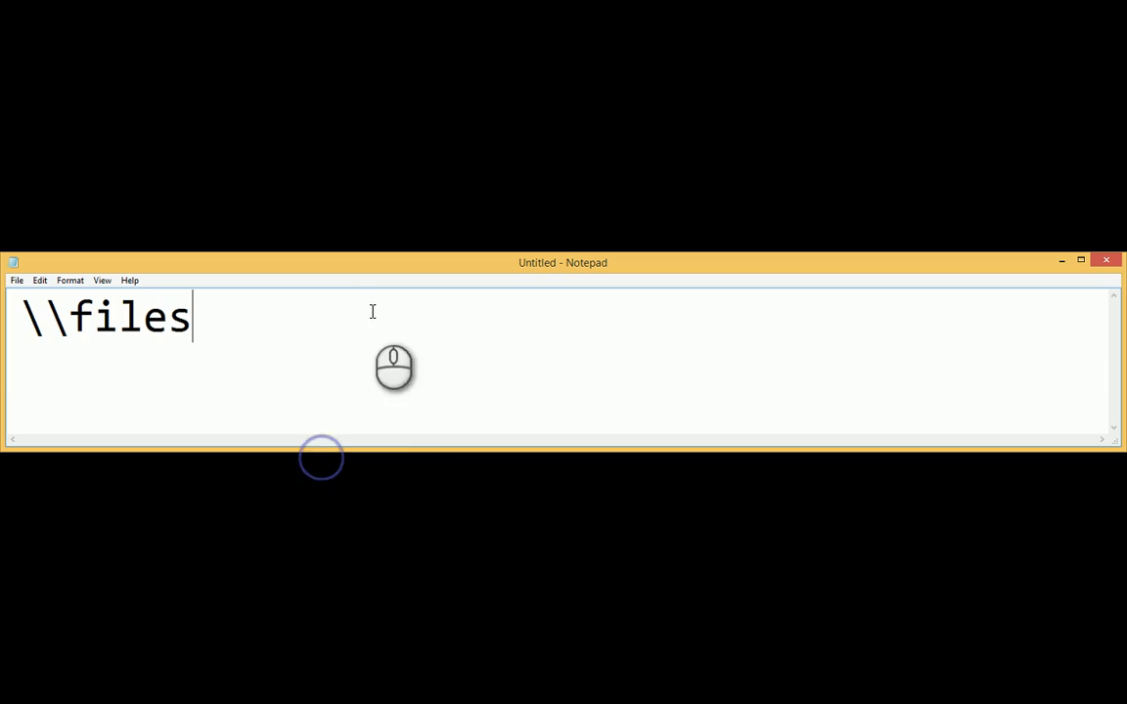
left_click_drag(349, 330, 20, 321)
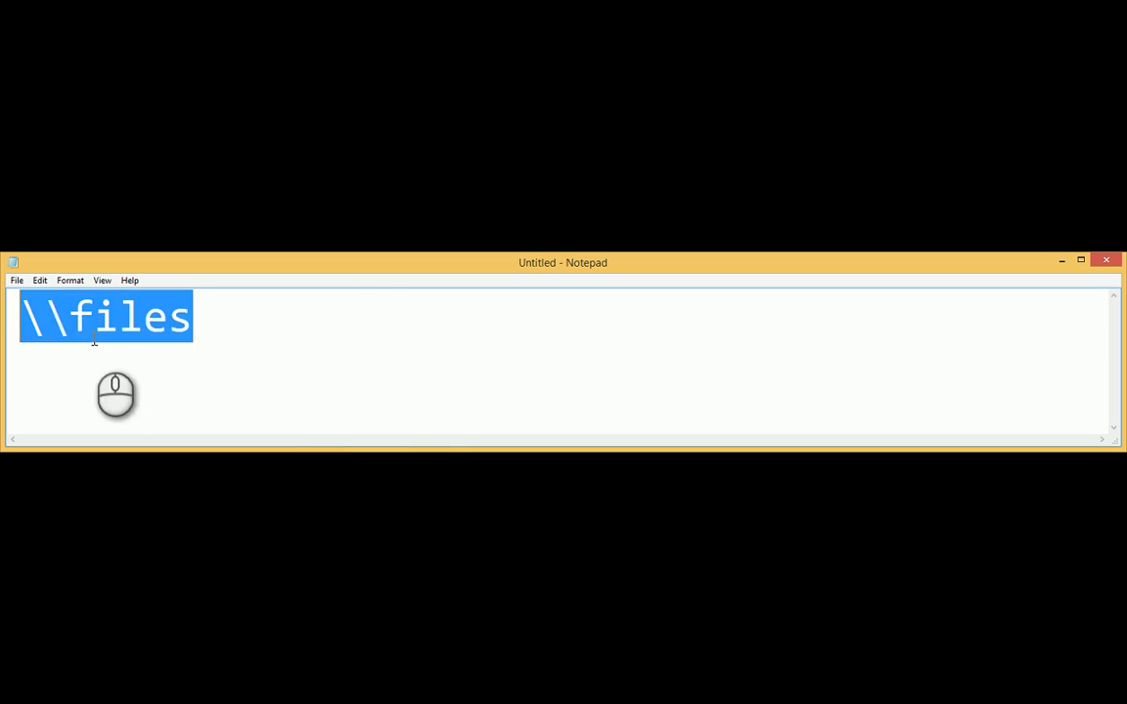
key("ctrl+v")
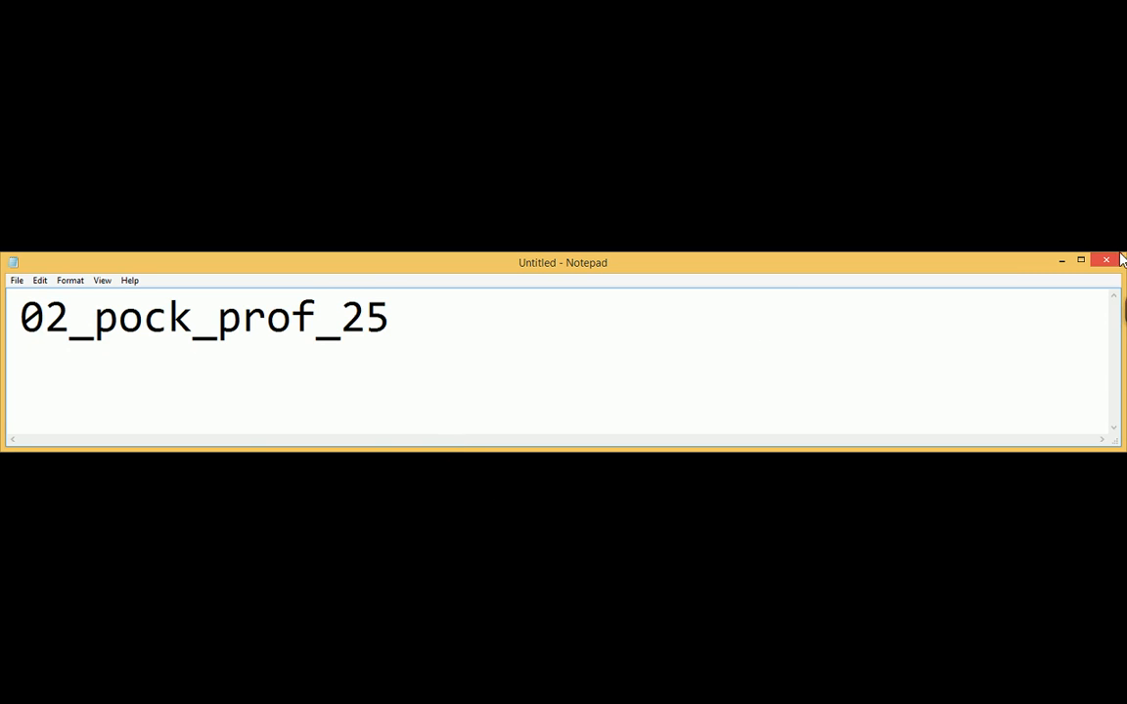
left_click(1063, 268)
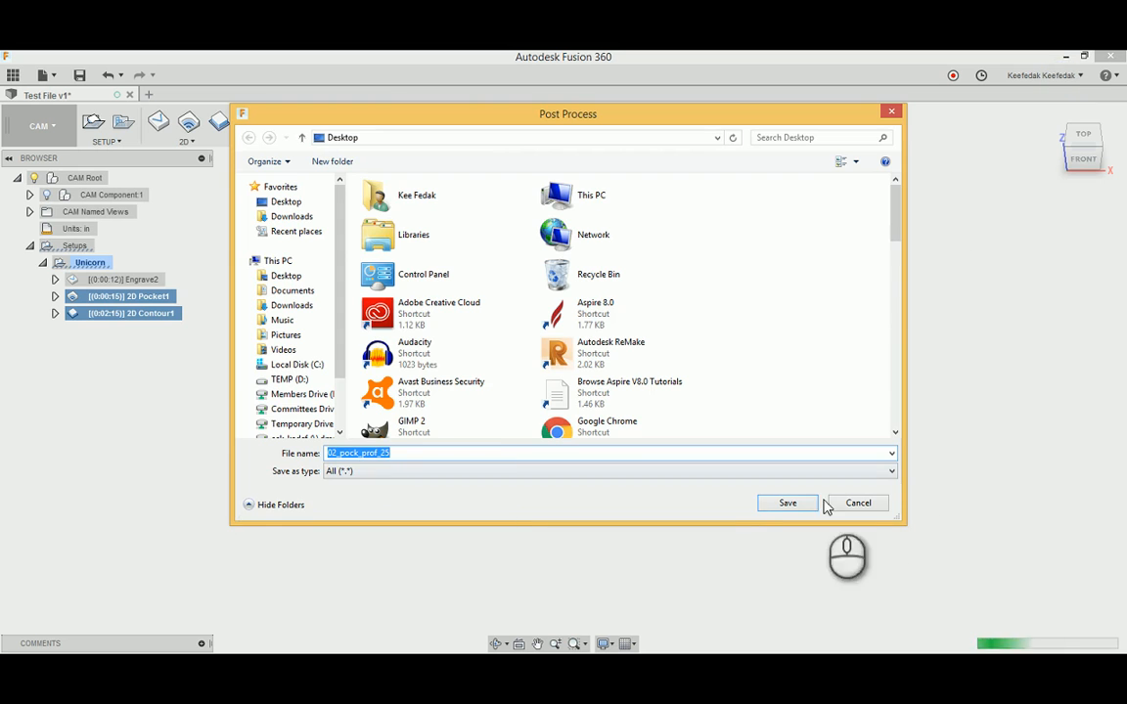
Step: Save the pocket and contour NC file on the Desktop and select 2D Pocket1 and 2D Contour1 together again
left_click(781, 503)
left_click(167, 397)
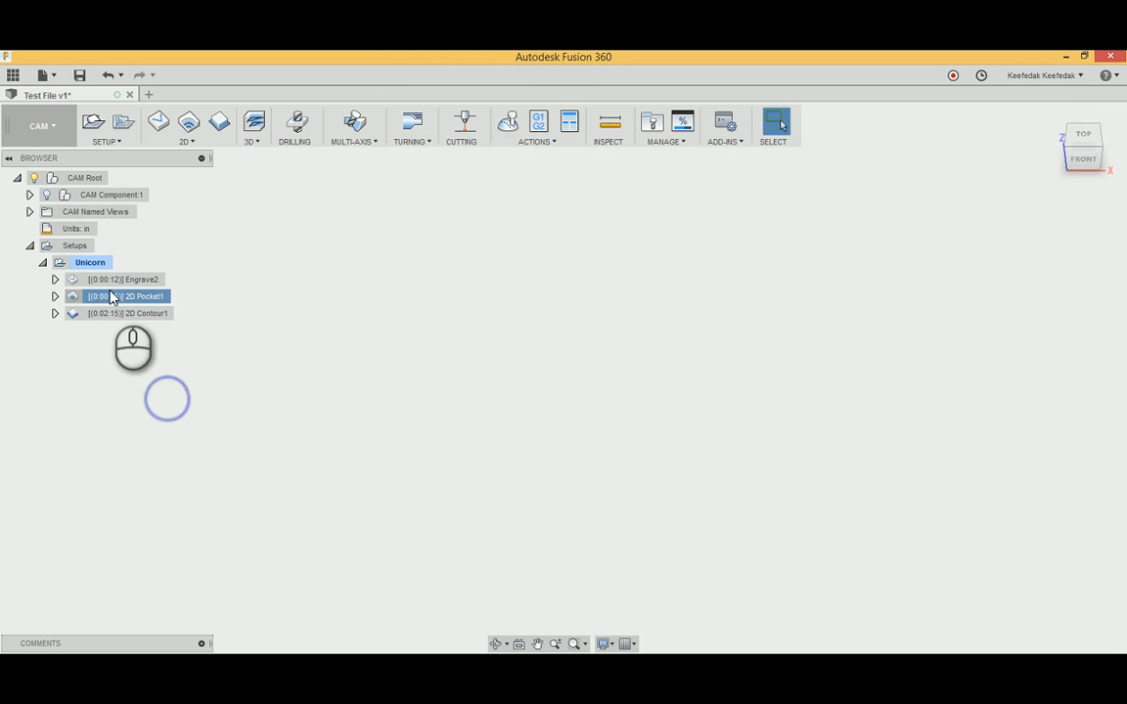
left_click(125, 313)
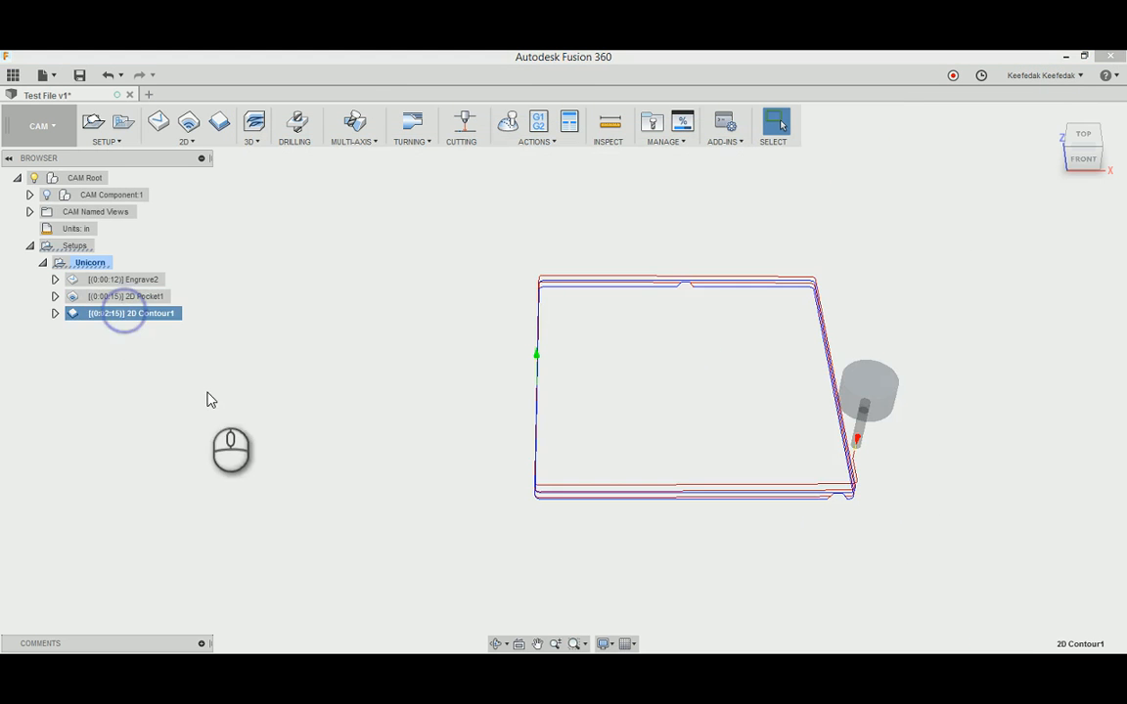
left_click(147, 297)
left_click(151, 314, "ctrl")
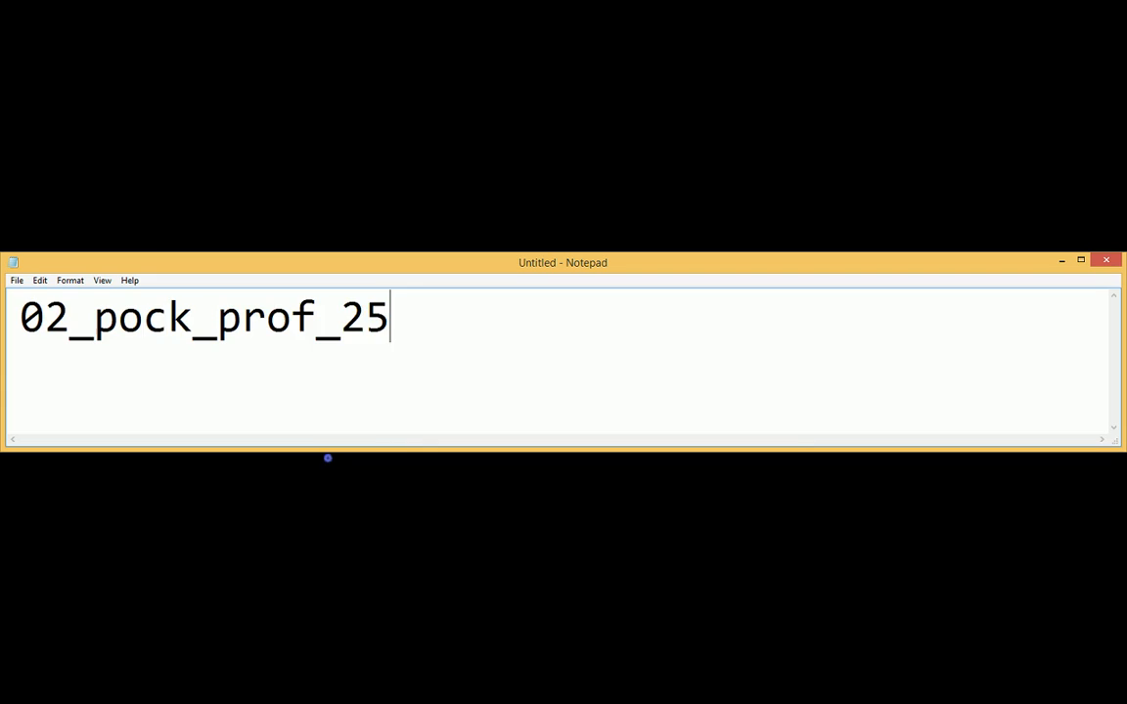
Step: Switch to Notepad and highlight the 02_pock_prof_25 file name
left_click_drag(396, 315, 15, 315)
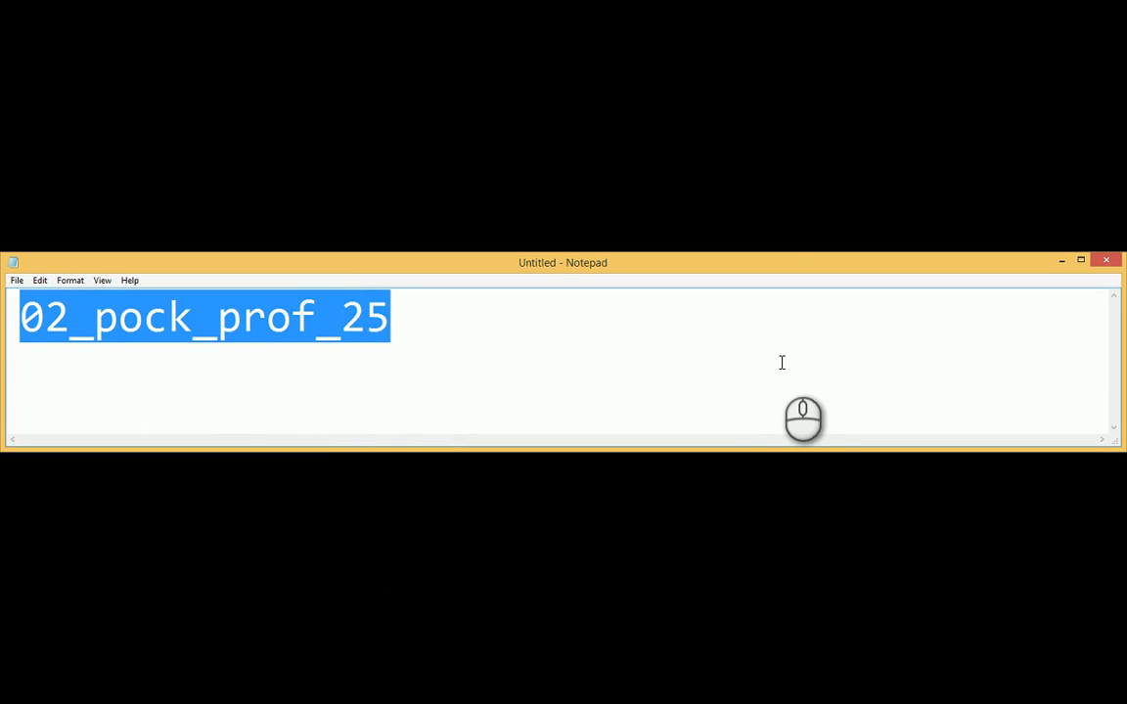
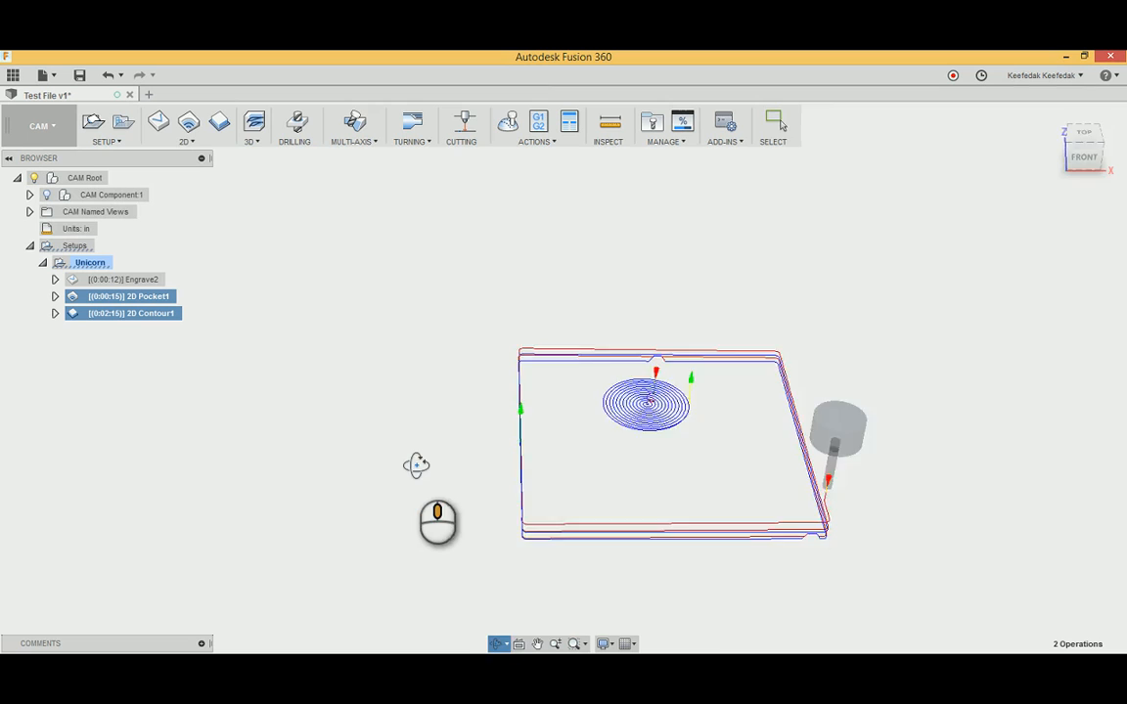
Step: Switch back to Fusion 360 and play the simulation of the selected 2D Pocket1 and 2D Contour1 toolpaths
middle_click_drag(415, 462, 607, 478, "shift")
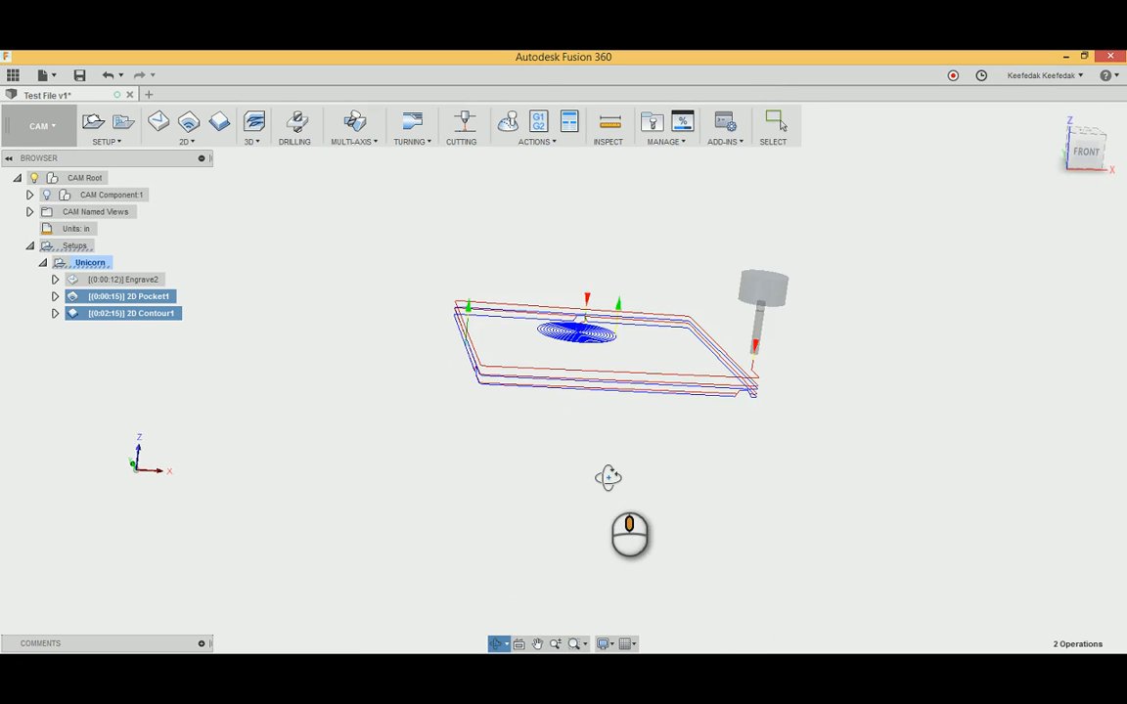
scroll(516, 430, "up", 5)
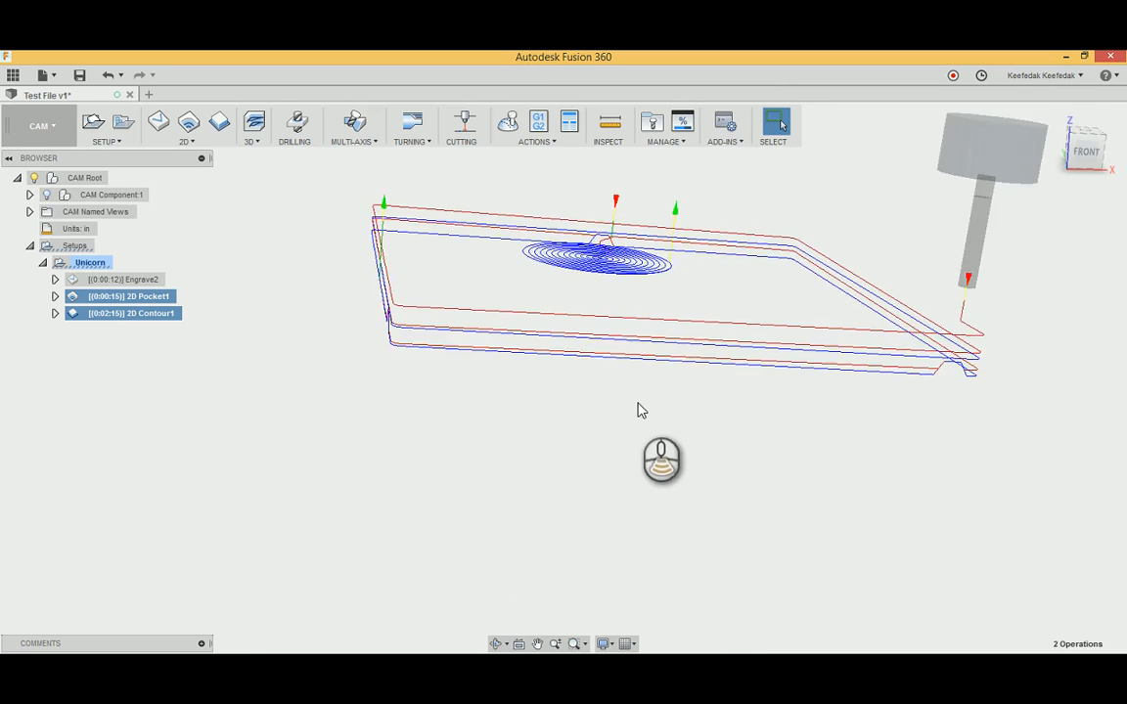
scroll(638, 403, "down", 1)
middle_click_drag(684, 388, 689, 411, "shift")
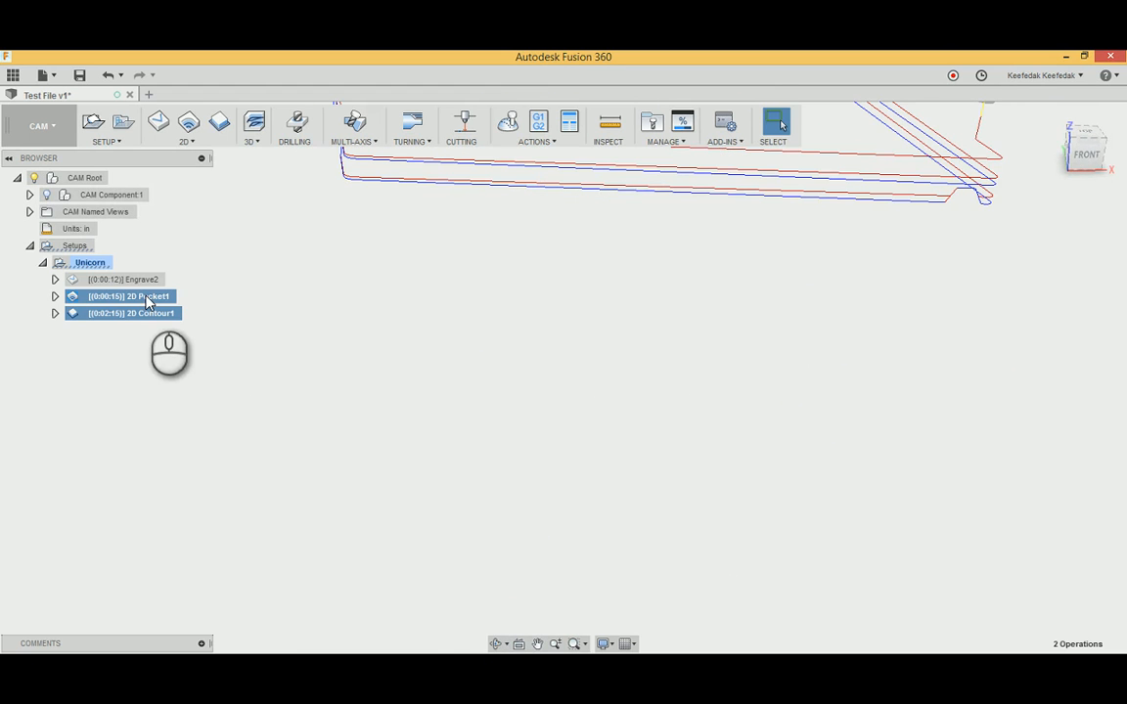
left_click(507, 121)
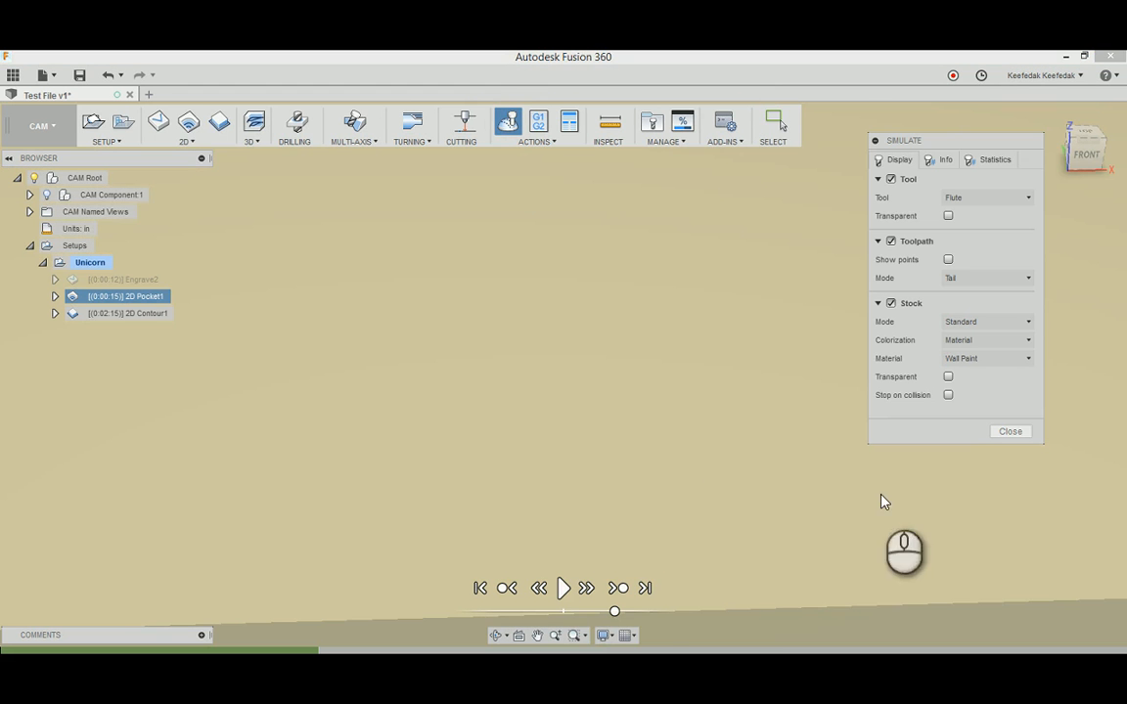
left_click(562, 589)
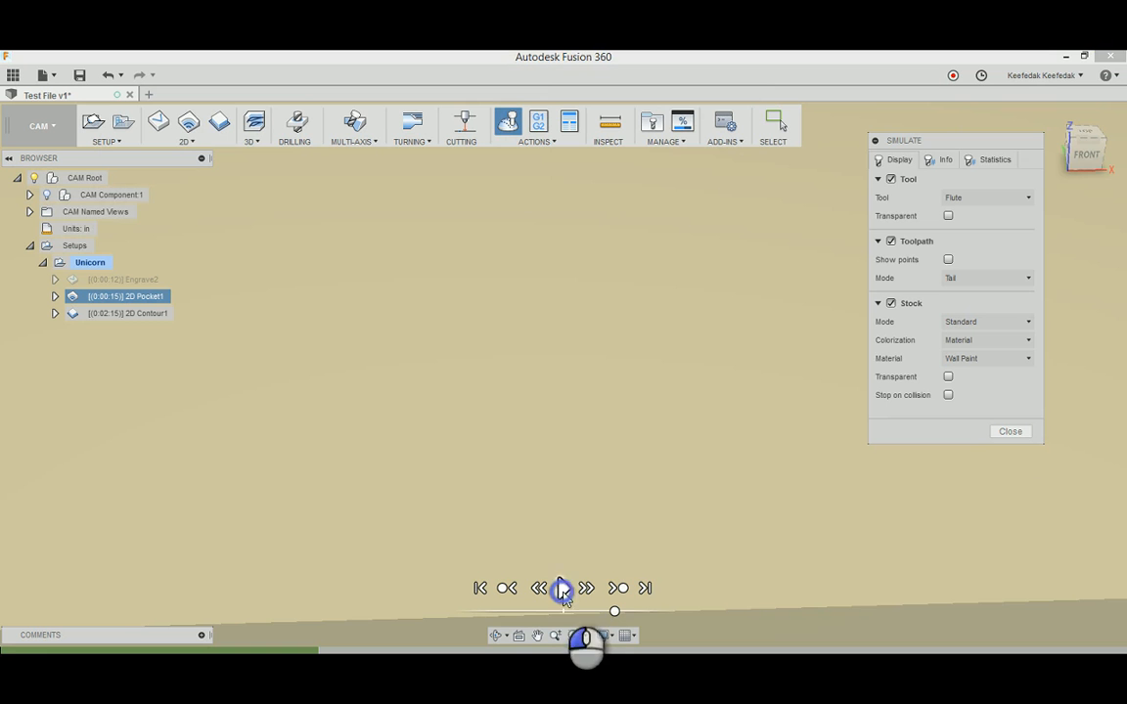
middle_click(802, 469)
mouse_move(701, 480)
middle_mouse_down("shift")
mouse_move(707, 454)
mouse_move(698, 470)
middle_mouse_up("shift")
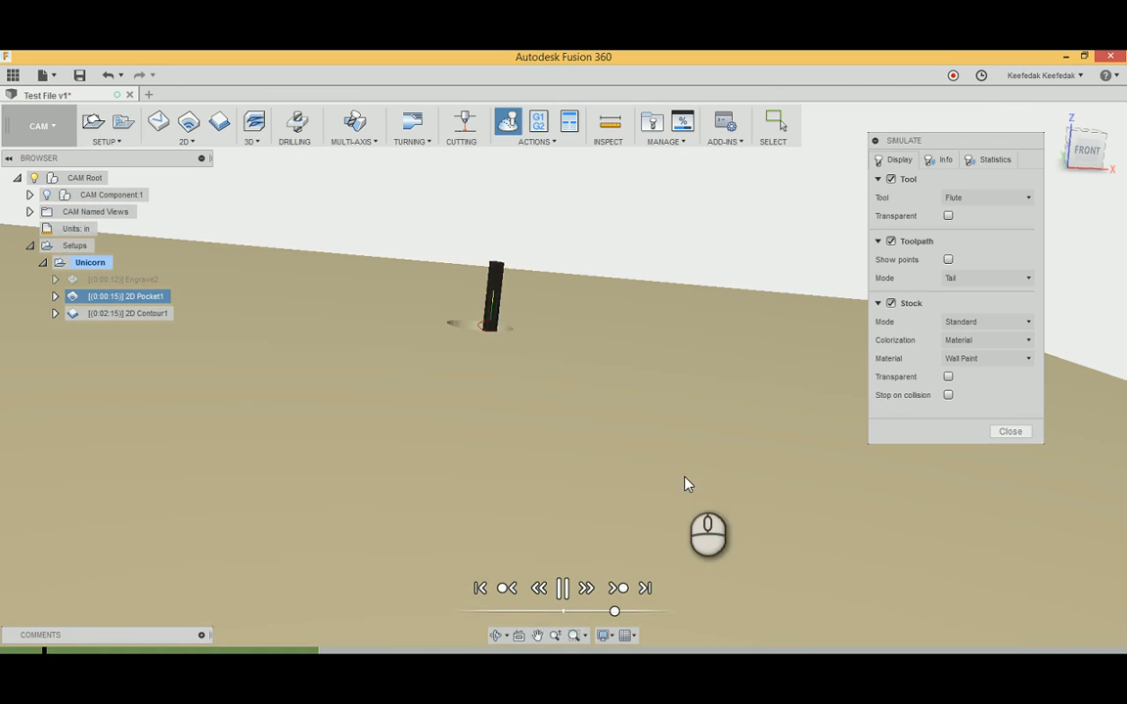
mouse_move(74, 649)
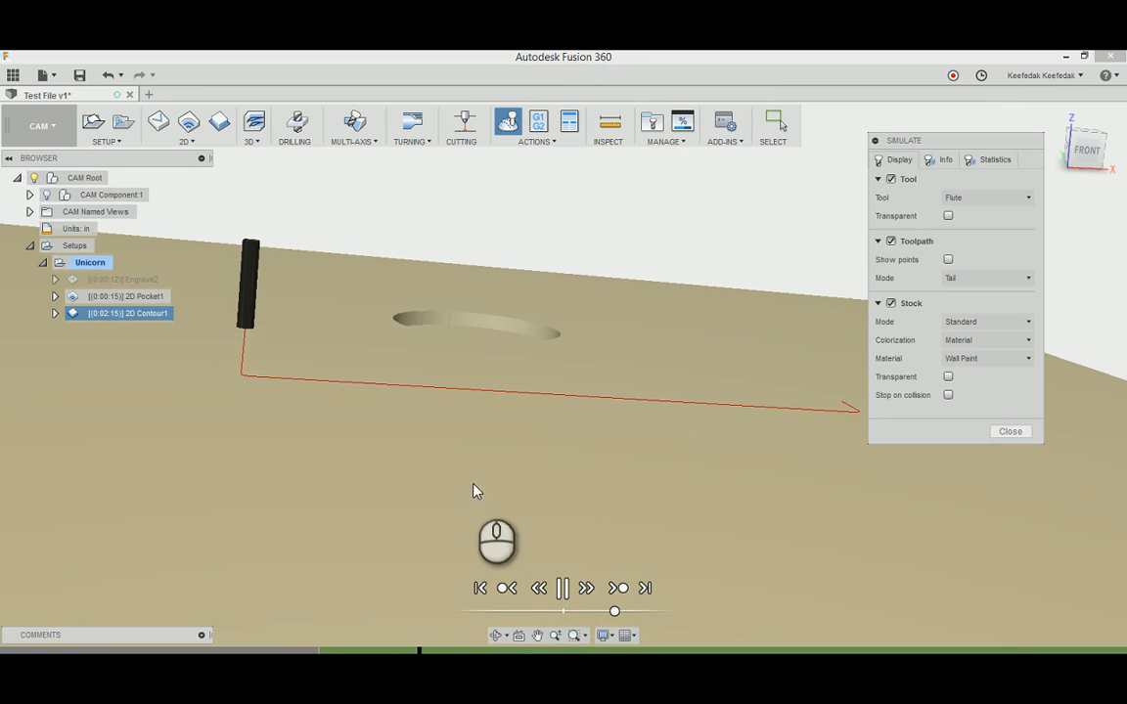
middle_click_drag(473, 484, 523, 460, "shift")
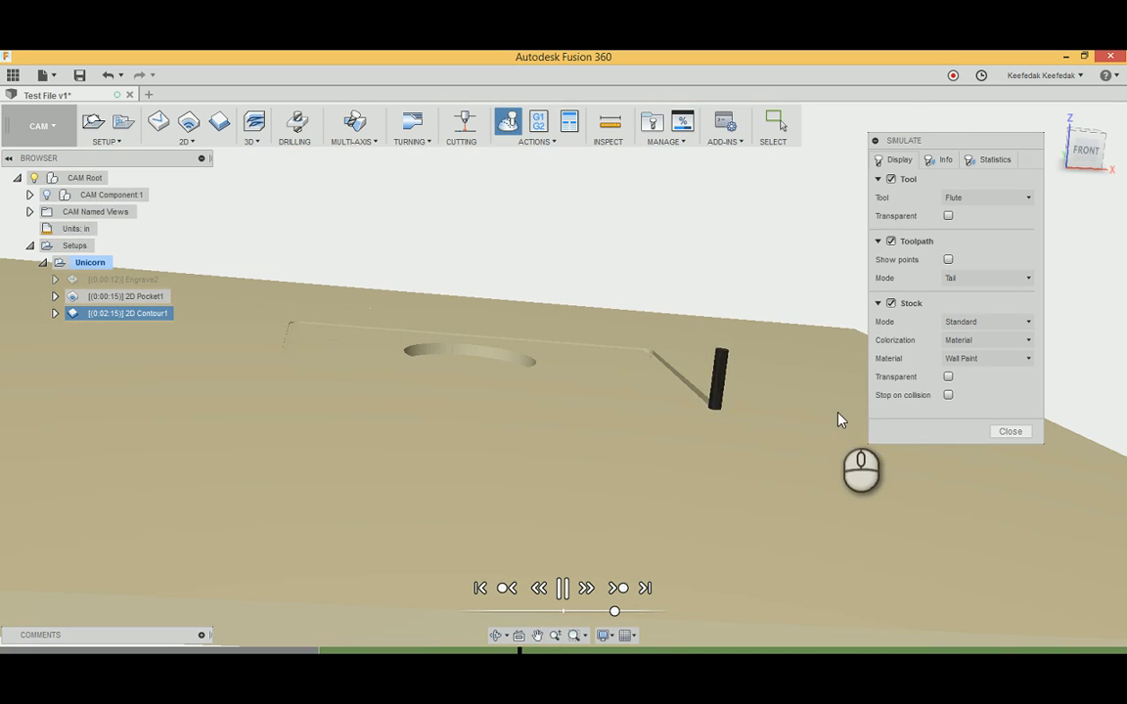
middle_click_drag(573, 497, 566, 495, "shift")
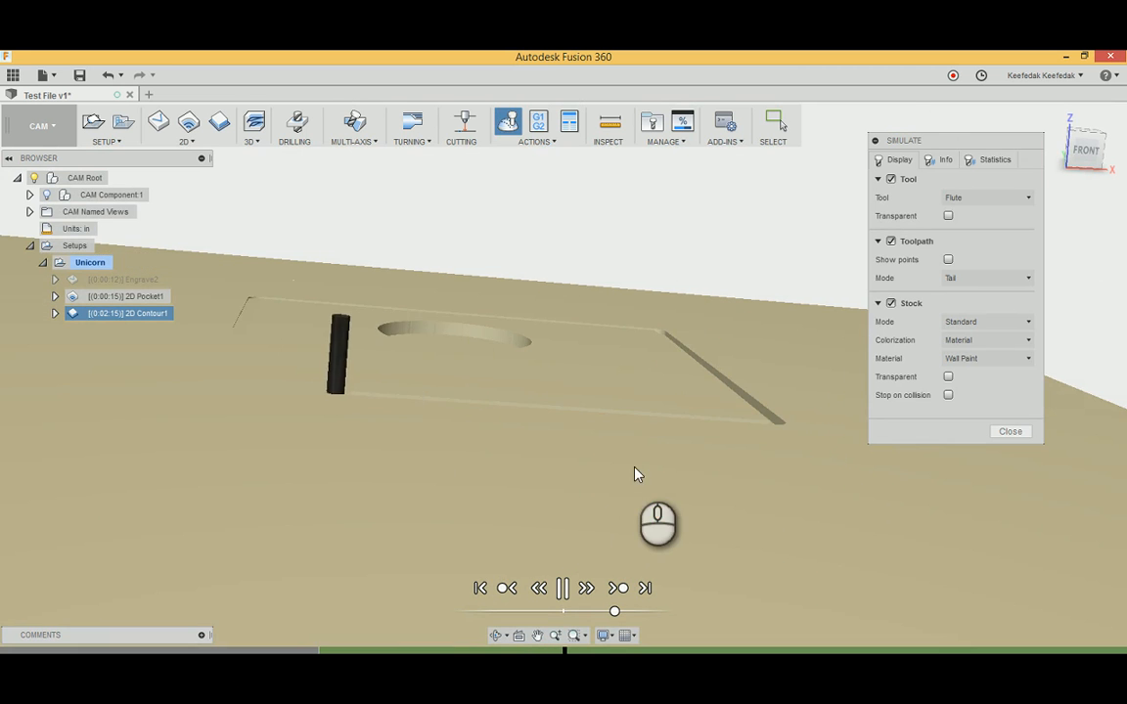
middle_click_drag(636, 475, 501, 467, "shift")
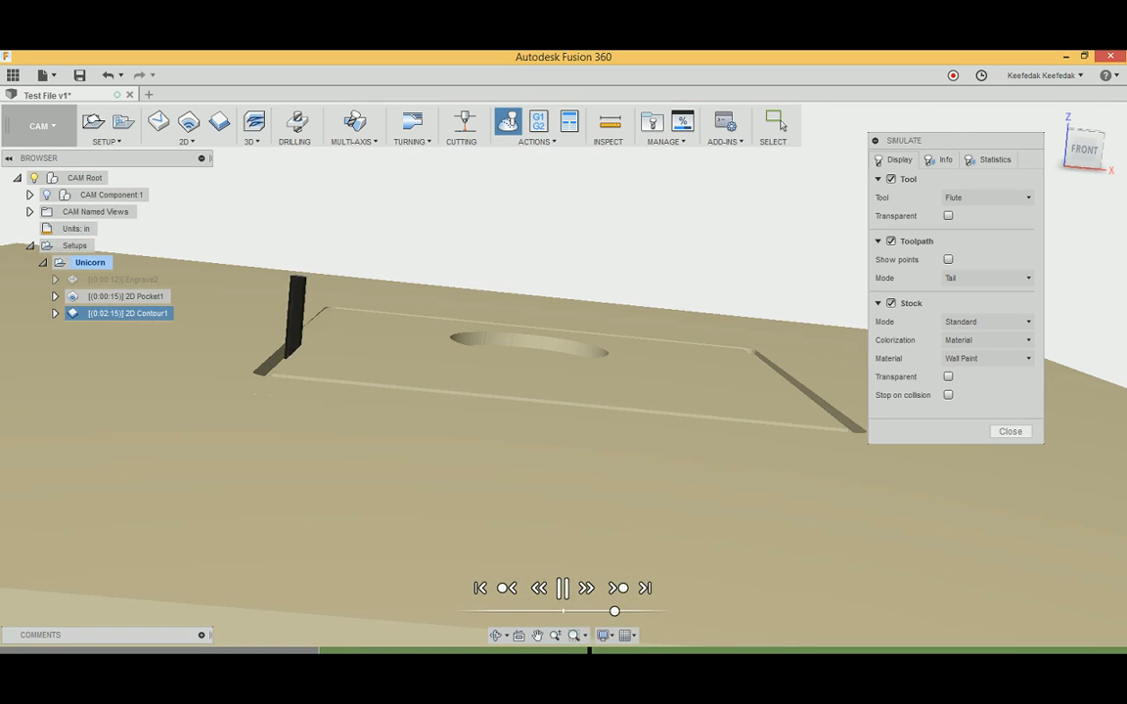
Step: Advance the simulation to the end of the 2D Contour1 toolpath to examine the cut stock, and close the simulation
left_click_drag(569, 651, 1115, 651)
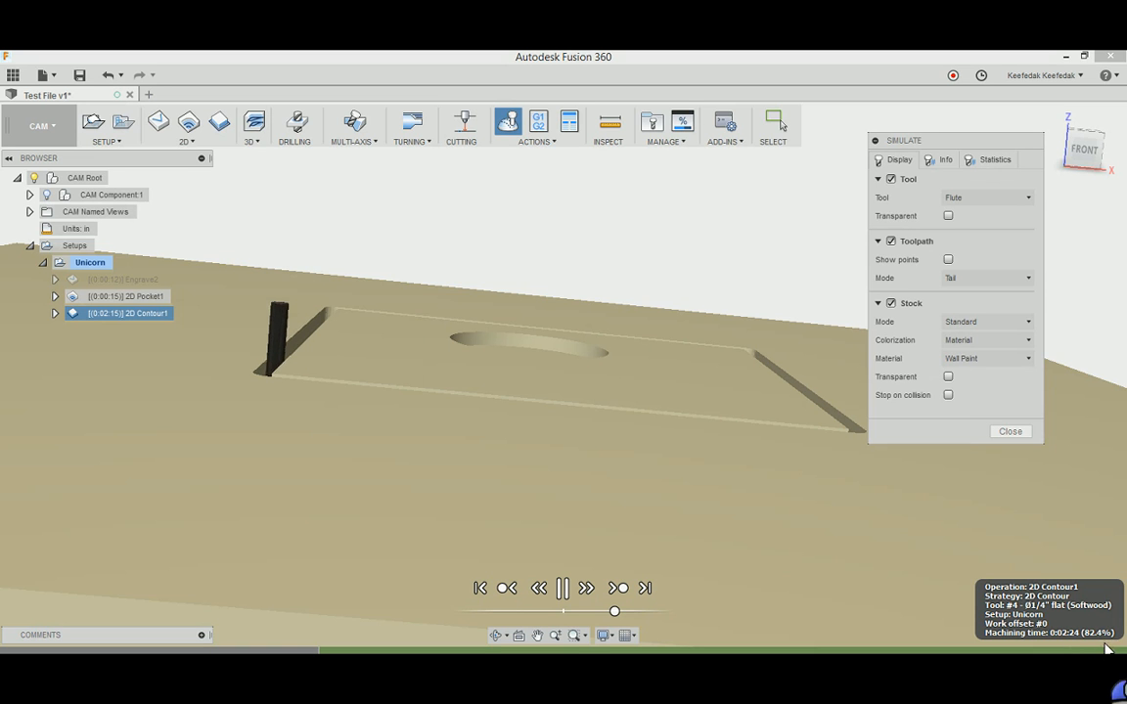
mouse_move(1107, 648)
left_mouse_down()
mouse_move(1118, 648)
mouse_move(1097, 648)
mouse_move(1118, 648)
left_mouse_up()
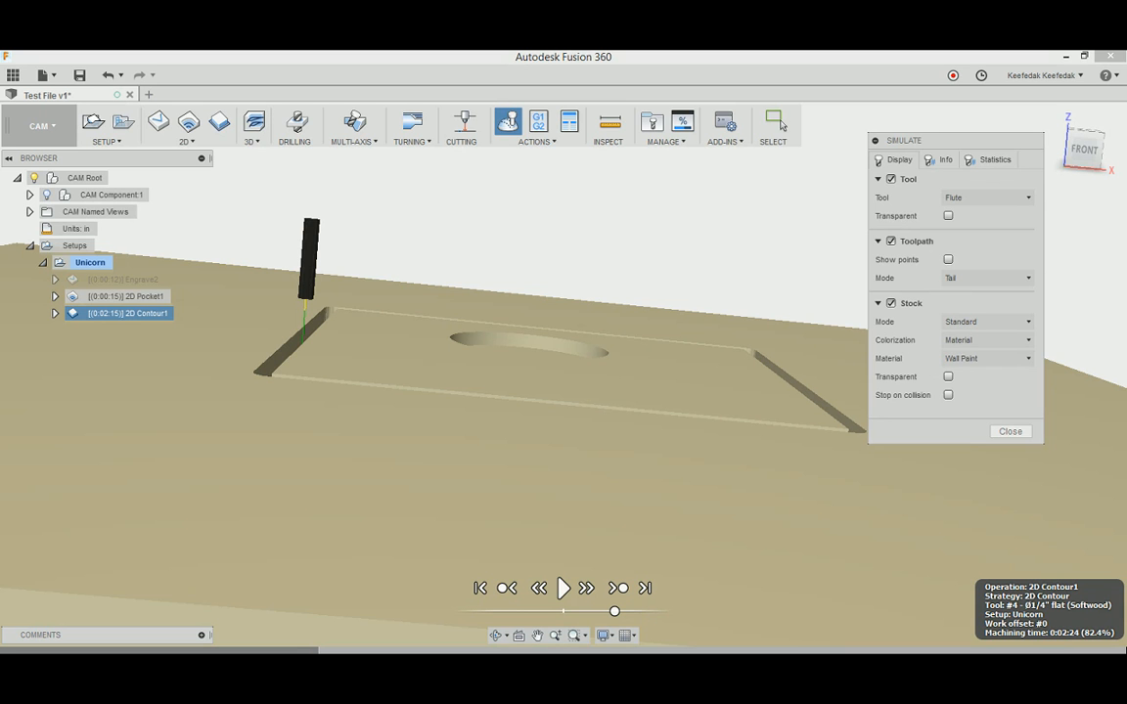
middle_click_drag(533, 460, 514, 469)
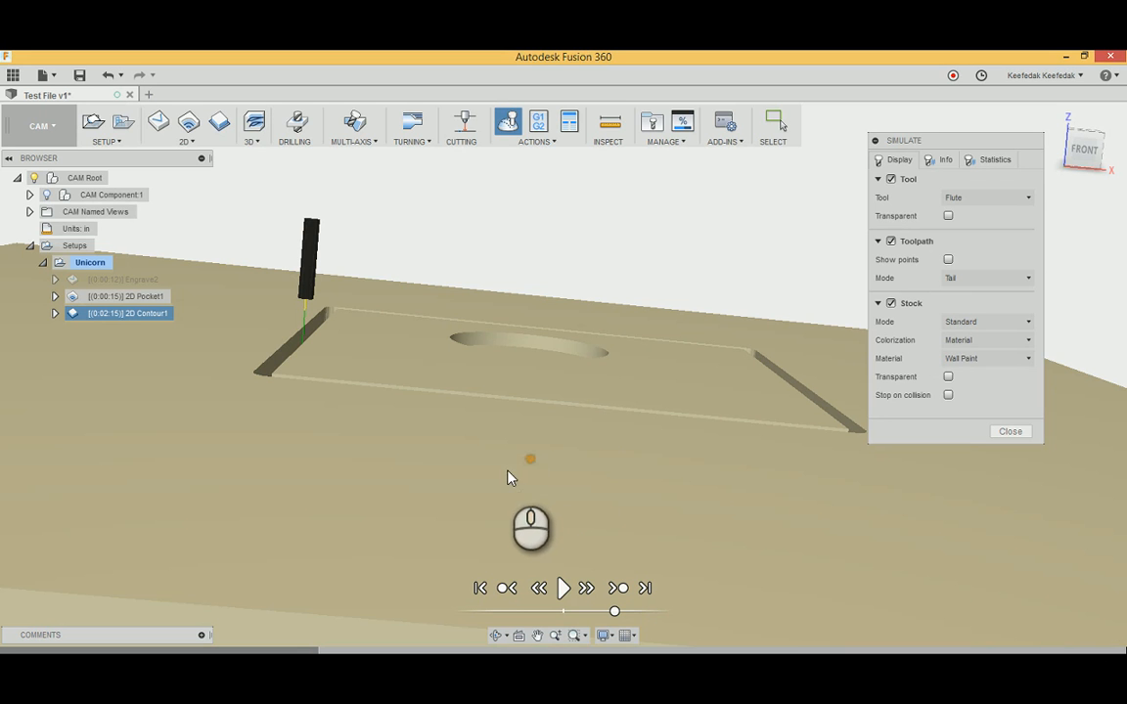
mouse_move(408, 474)
middle_mouse_down("shift")
mouse_move(432, 460)
mouse_move(414, 472)
mouse_move(273, 402)
mouse_move(460, 485)
mouse_move(454, 494)
middle_mouse_up("shift")
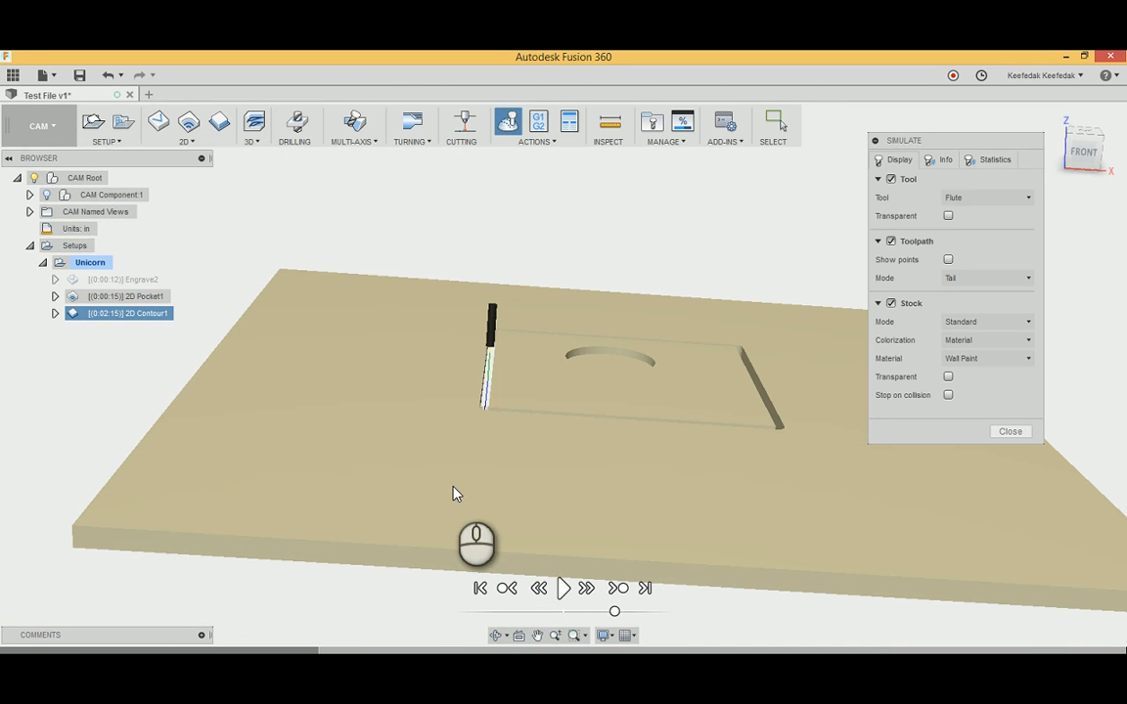
left_click(1011, 432)
left_click(296, 286)
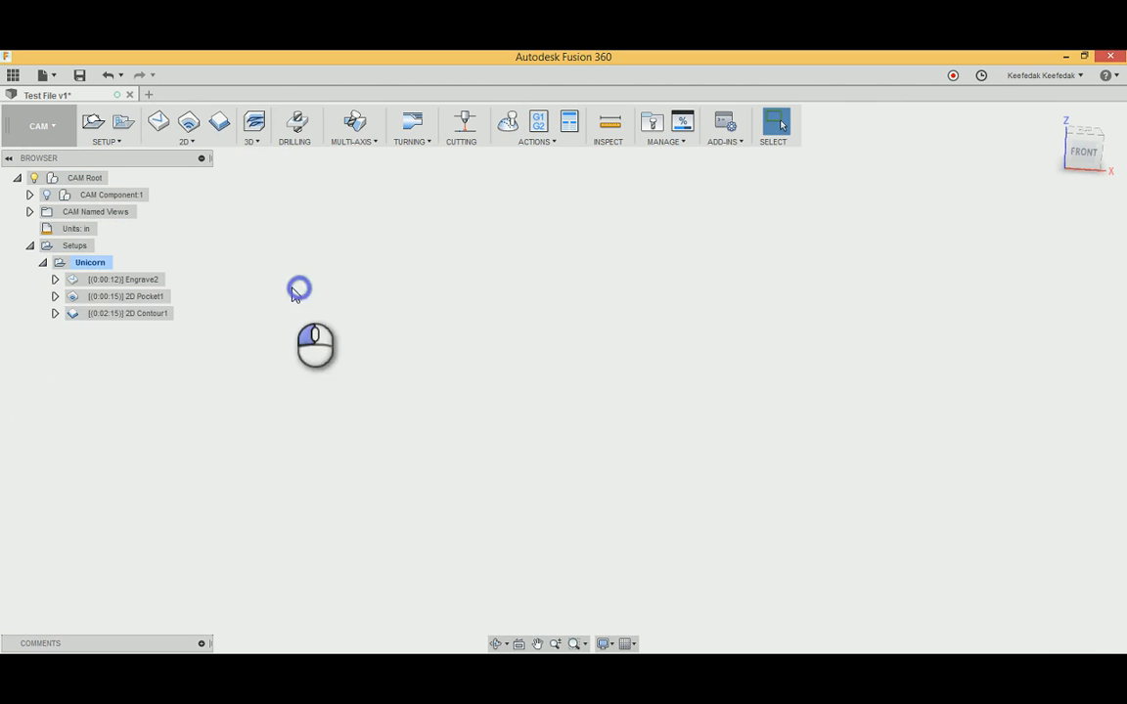
Step: Enable the lead-out exit for 2D Contour1 and inspect the lead-out move on the regenerated toolpath
right_click(137, 315)
left_click(156, 59)
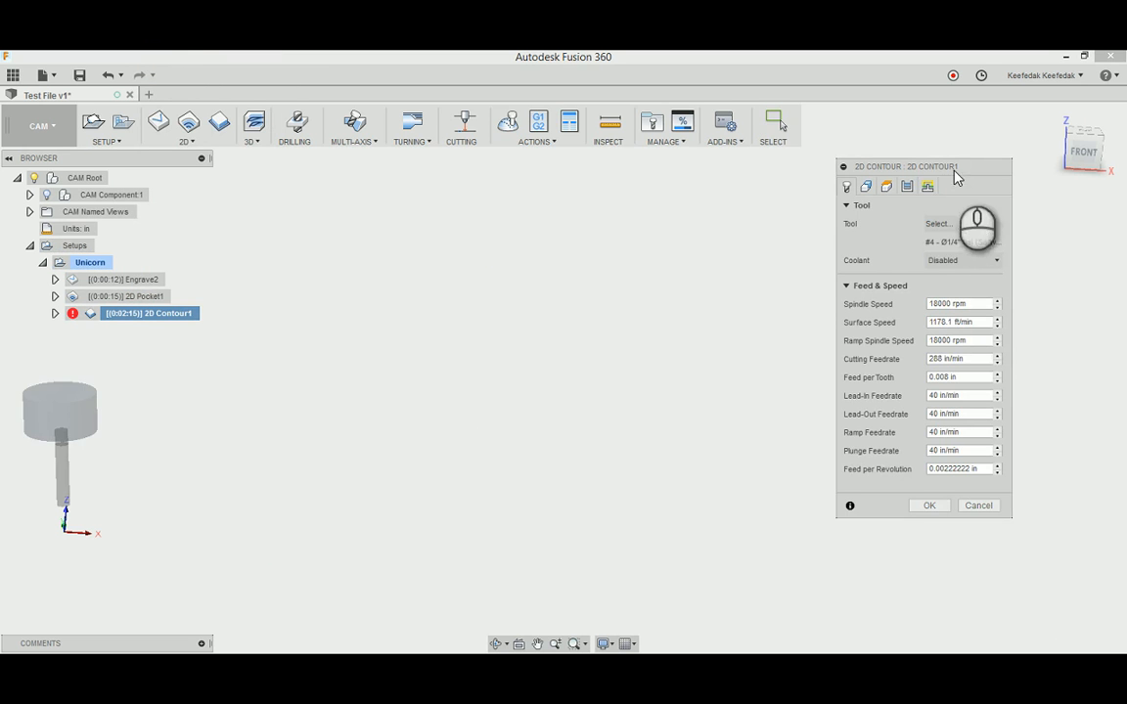
left_click(927, 186)
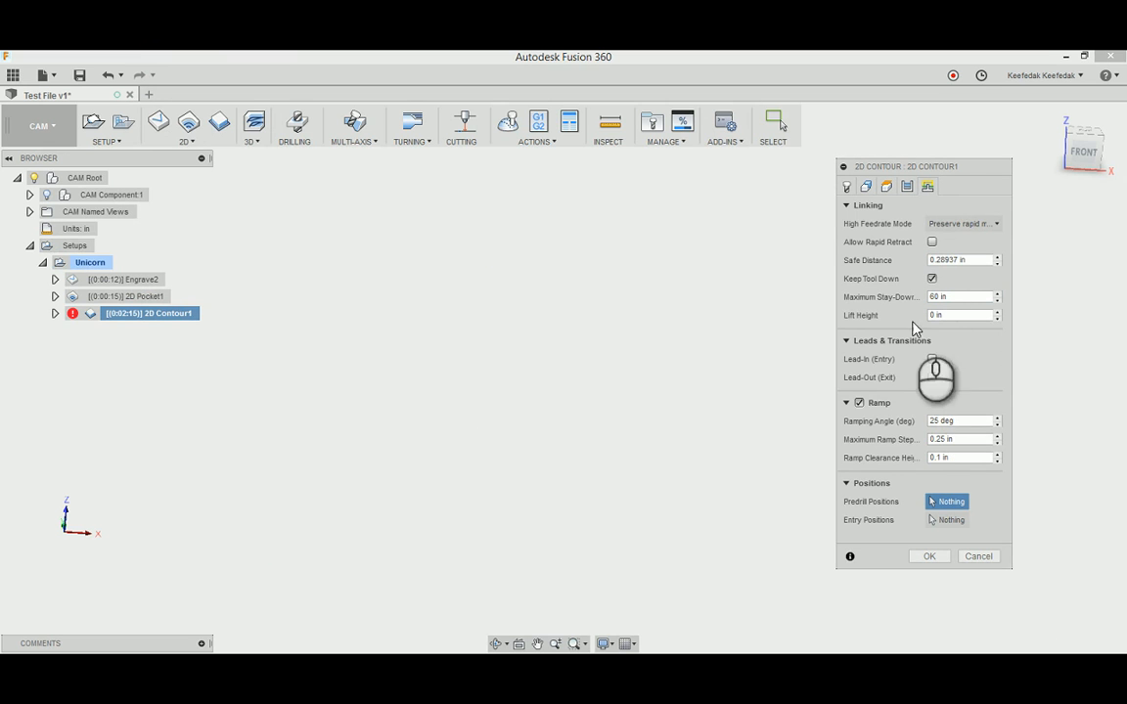
left_click(929, 379)
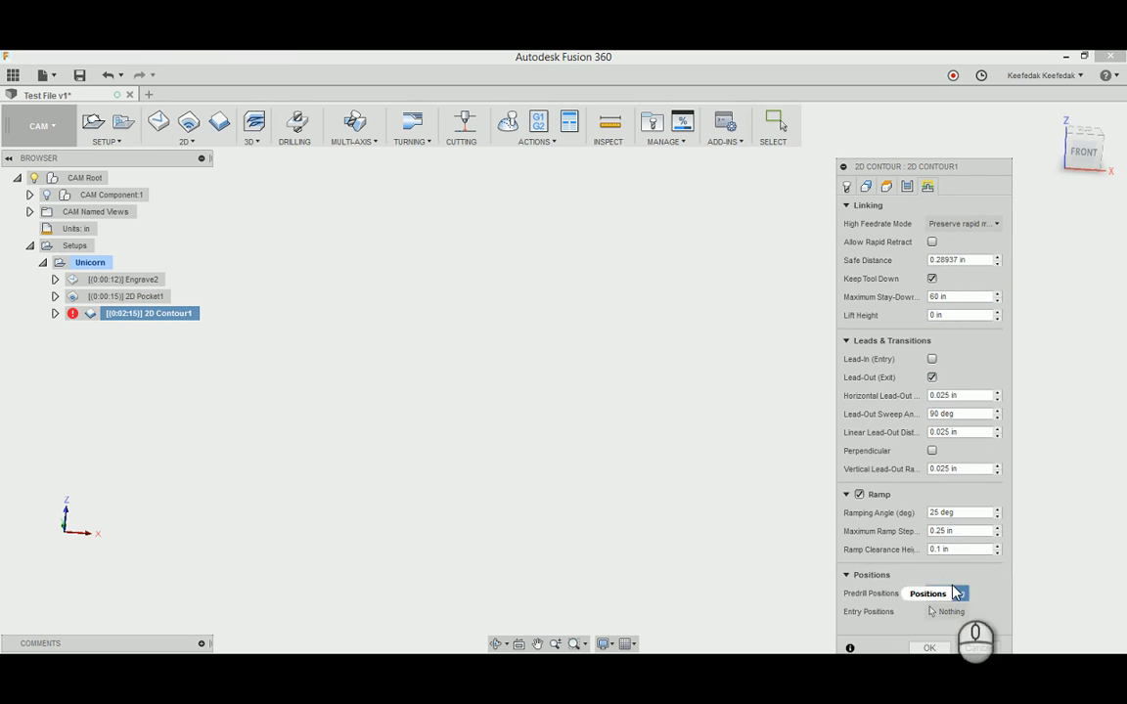
left_click(928, 646)
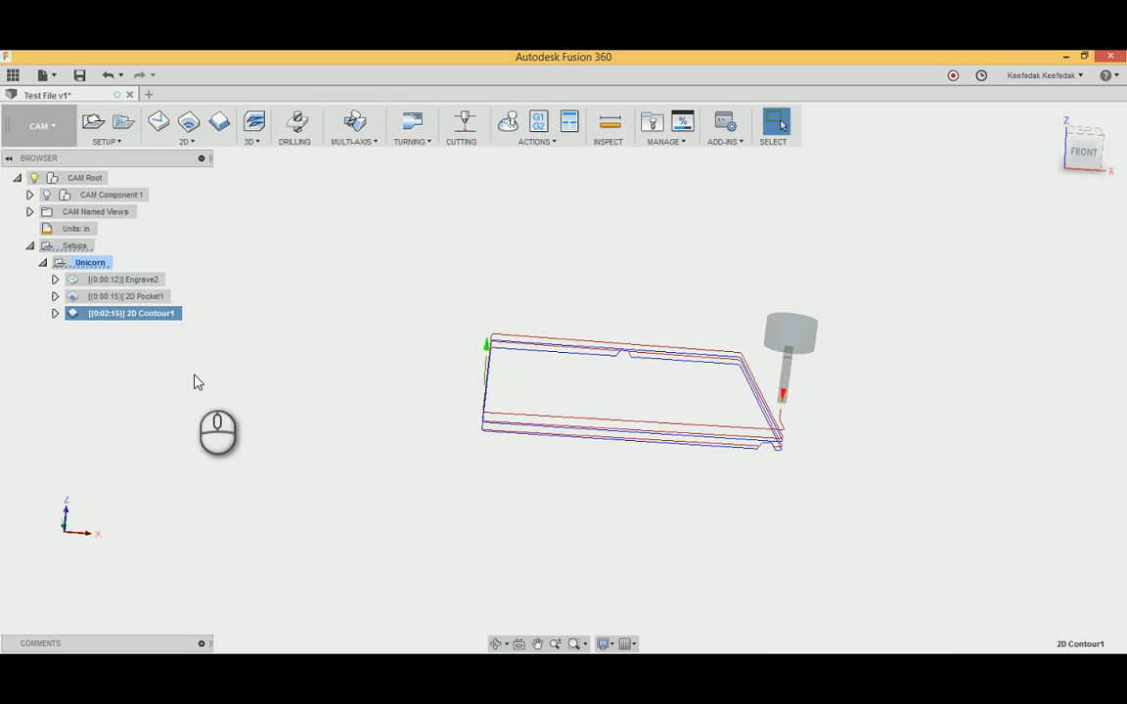
scroll(479, 401, "up", 5)
scroll(489, 373, "up", 5)
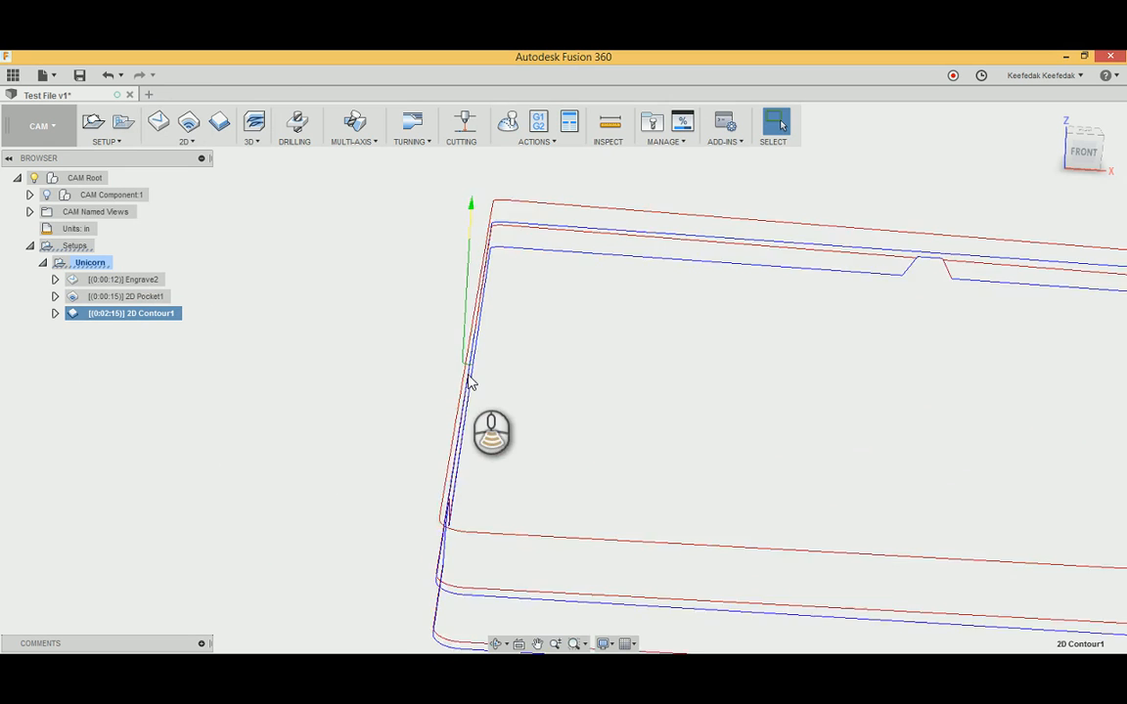
scroll(488, 381, "down", 1)
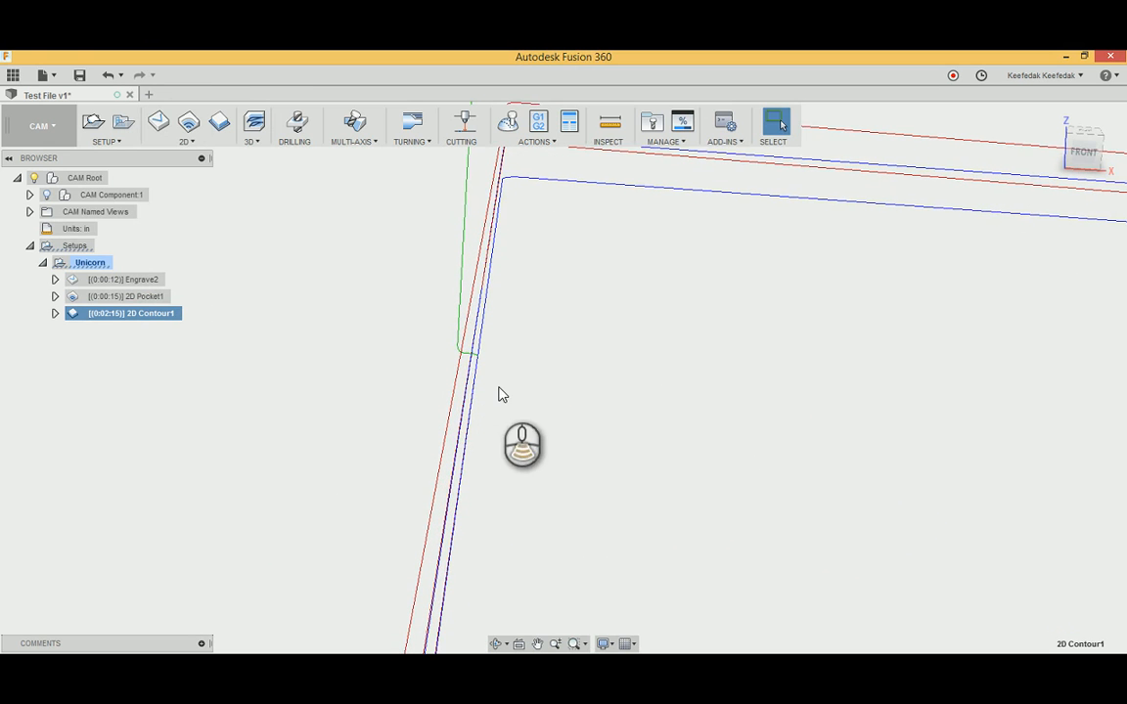
scroll(498, 393, "up", 3)
scroll(98, 336, "down", 1)
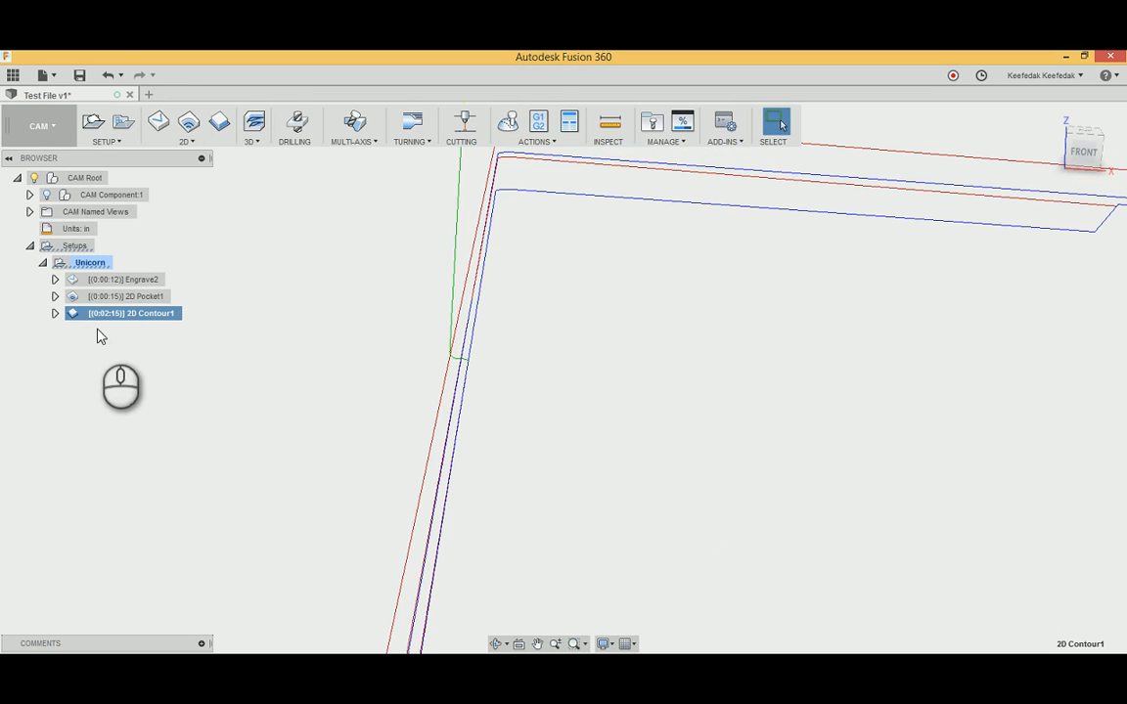
right_click(113, 322)
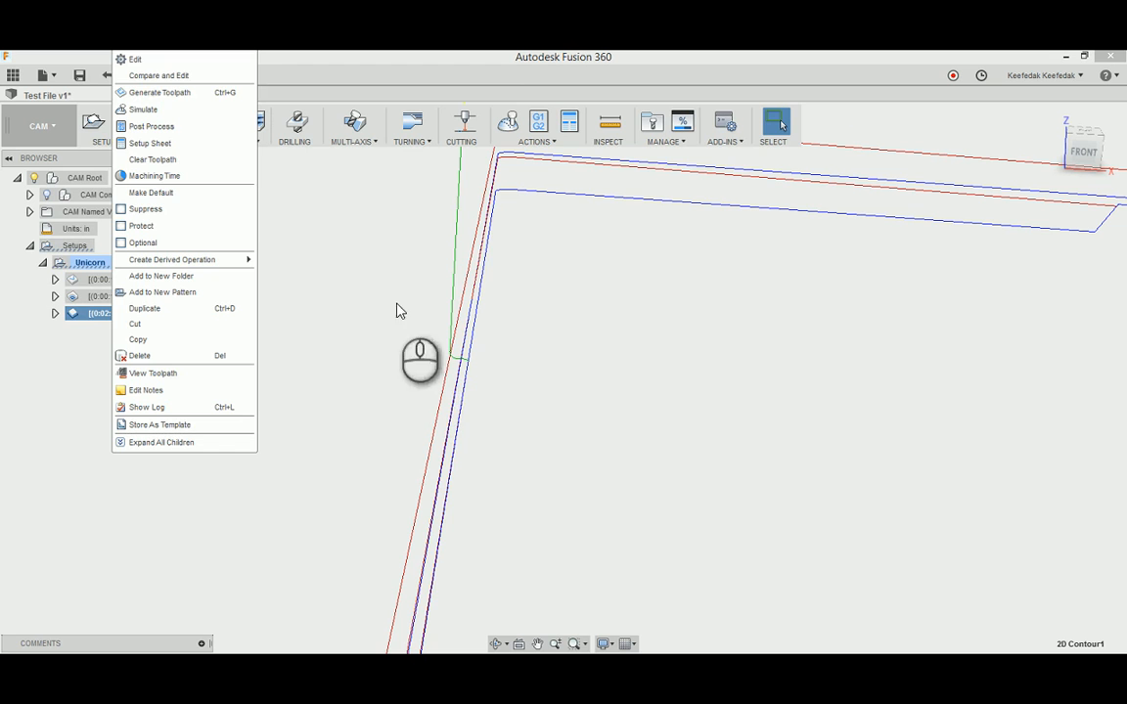
left_click(166, 61)
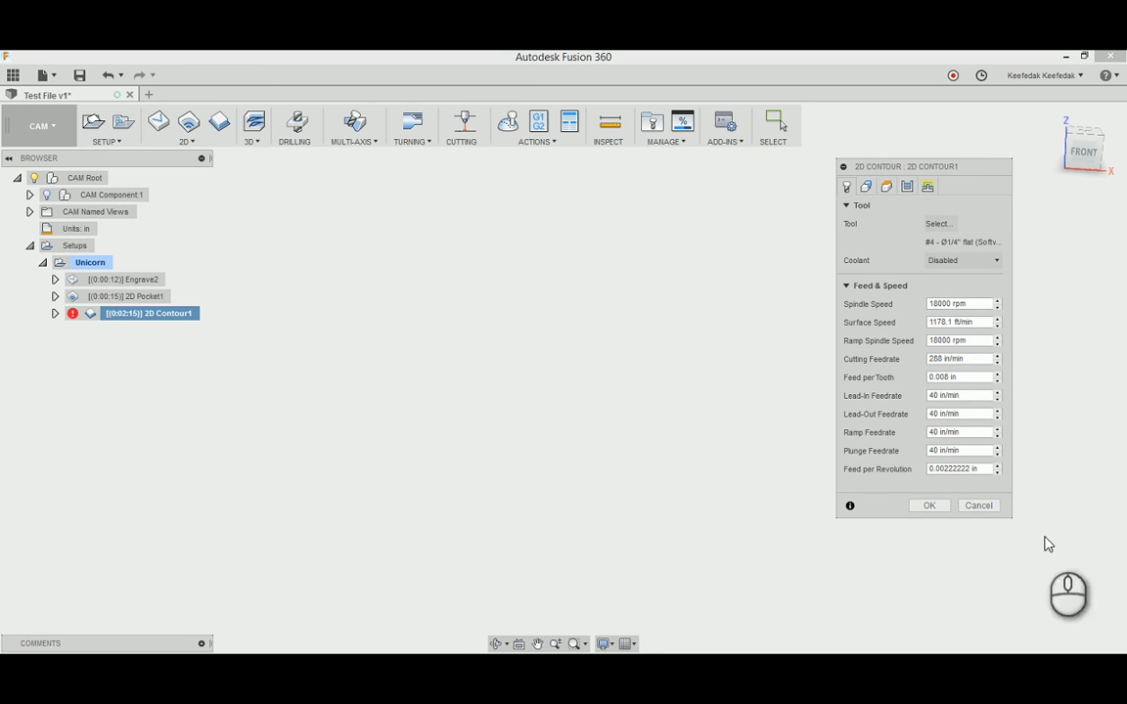
left_click(978, 504)
Step: Turn off the lead-out for 2D Contour1 and make all of its settings the defaults for contour operations
right_click(138, 319)
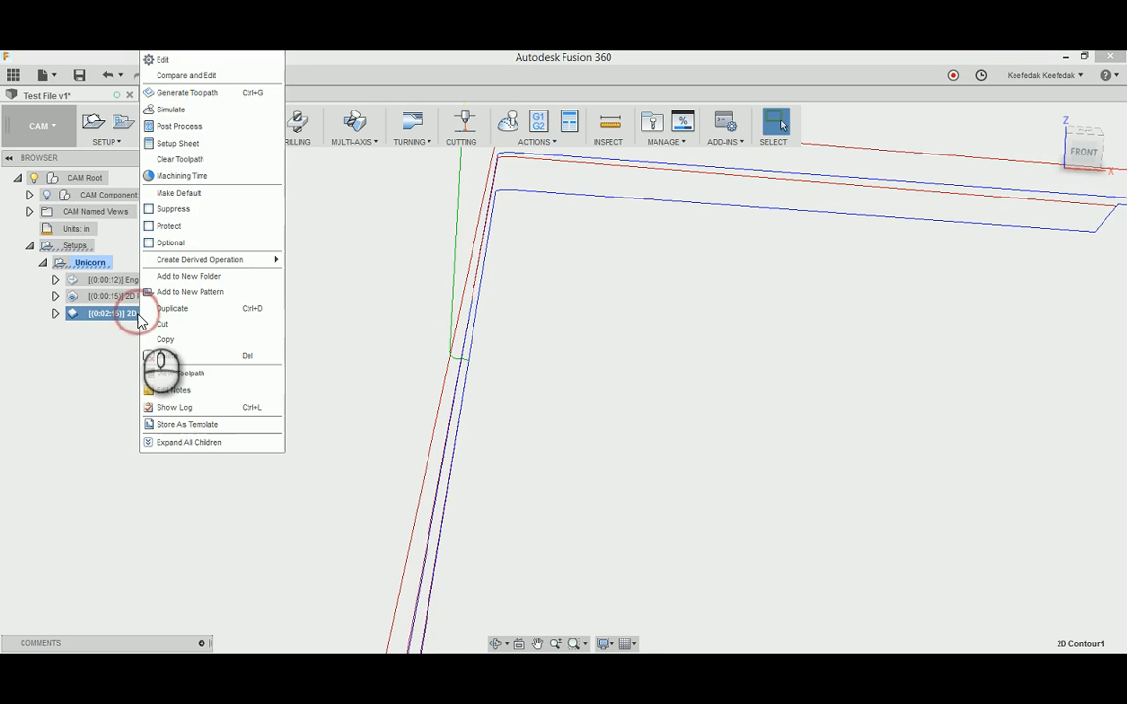
left_click(174, 60)
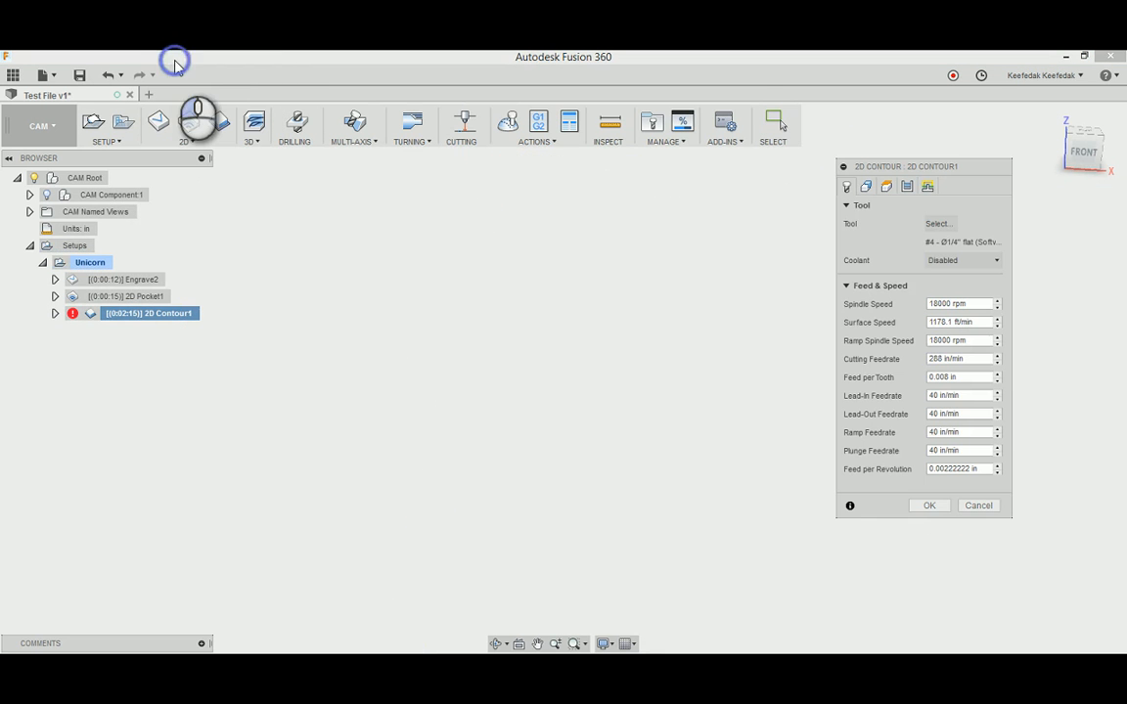
left_click(928, 186)
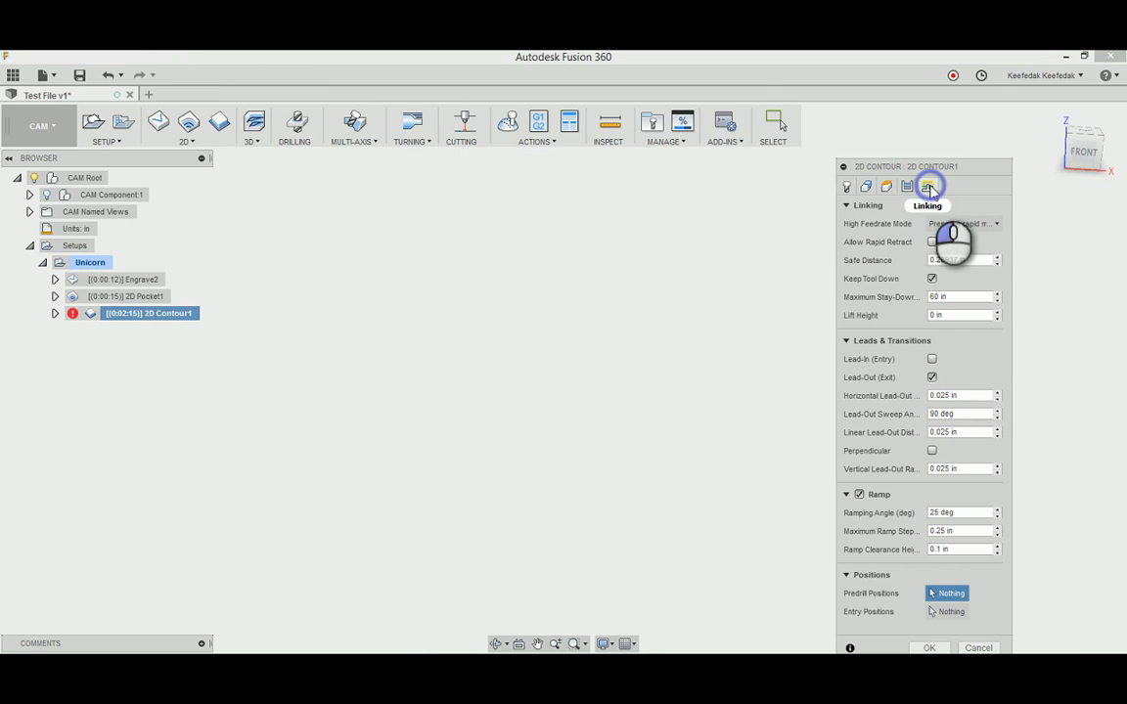
left_click(932, 378)
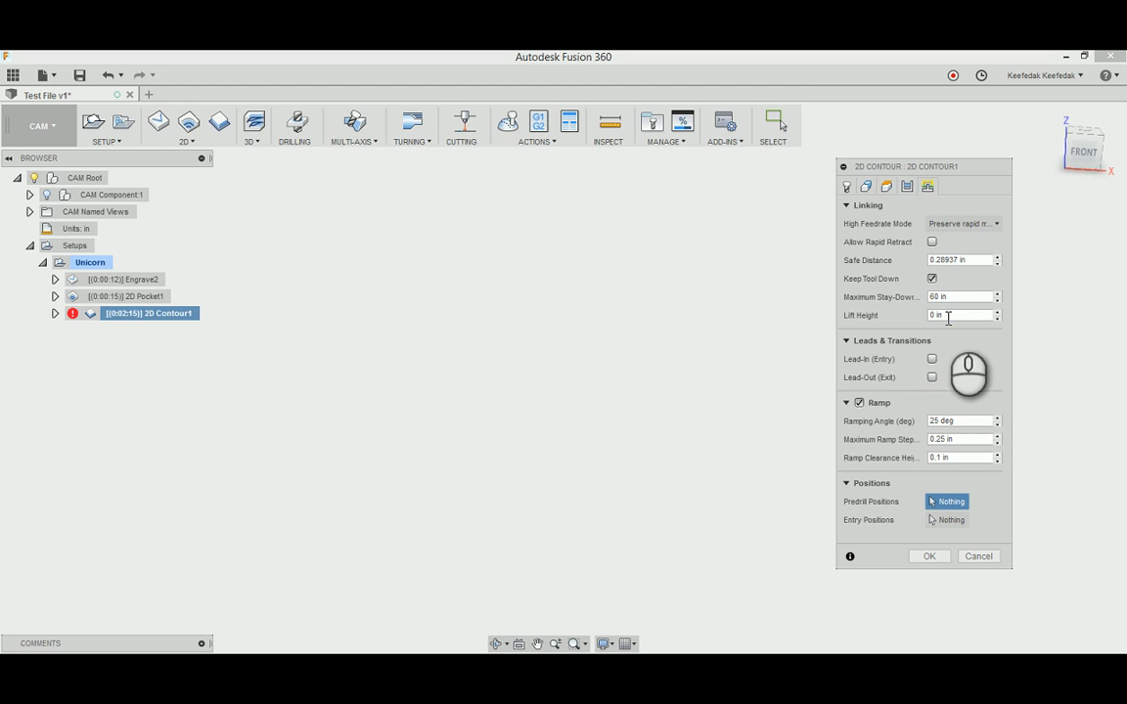
right_click(953, 315)
left_click(997, 369)
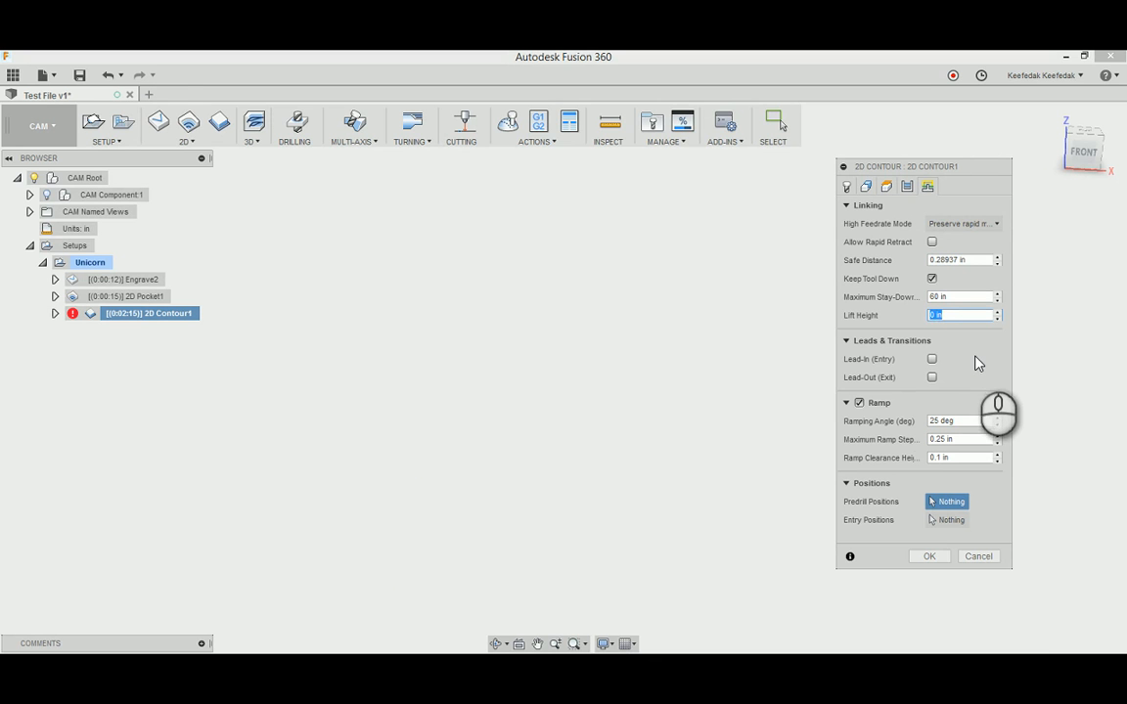
left_click(944, 560)
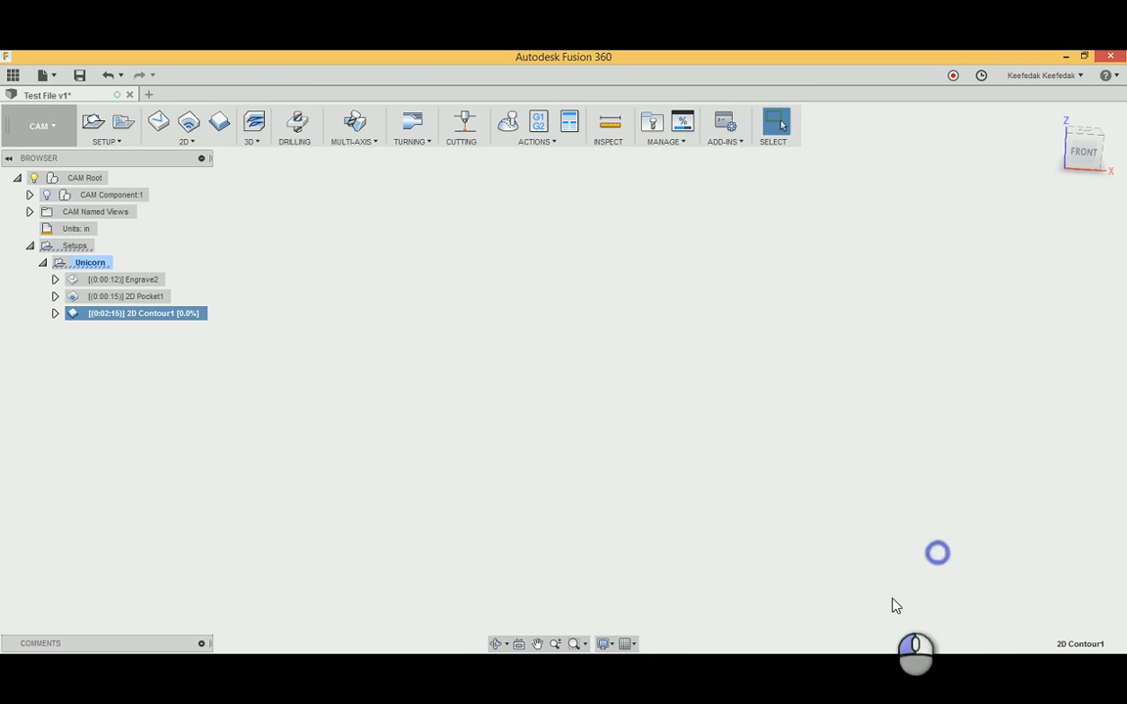
Step: Make all of 2D Pocket1's settings the defaults for pocket operations and apply the operation
right_click(121, 296)
left_click(144, 59)
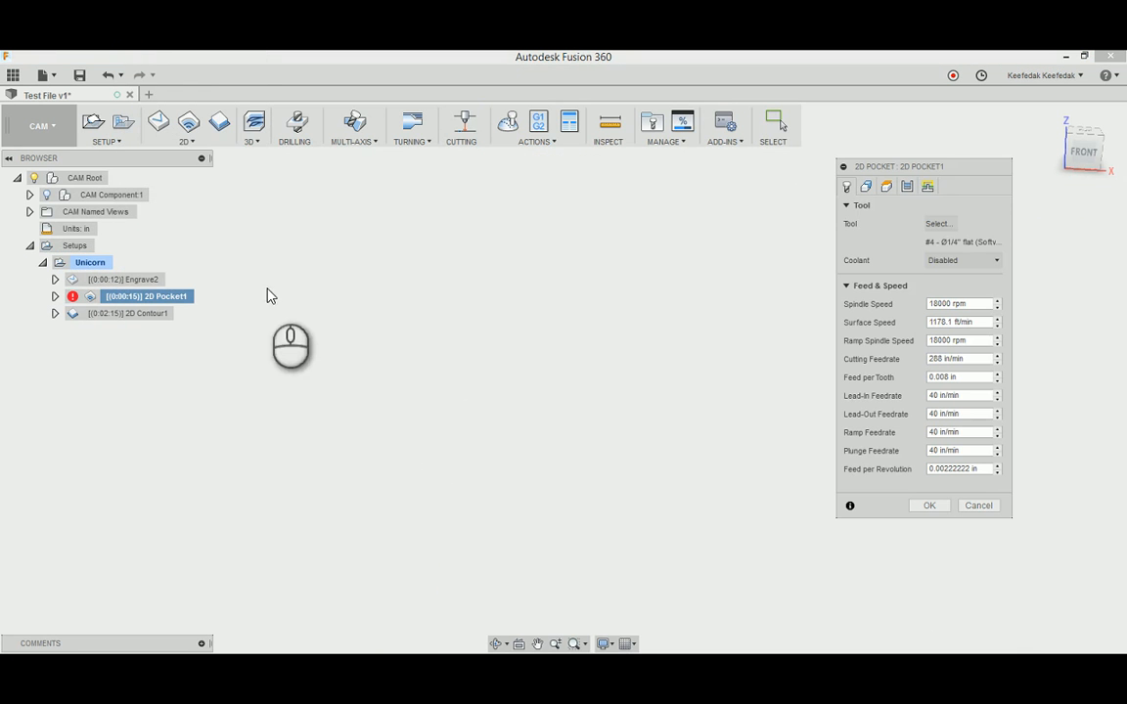
left_click(927, 186)
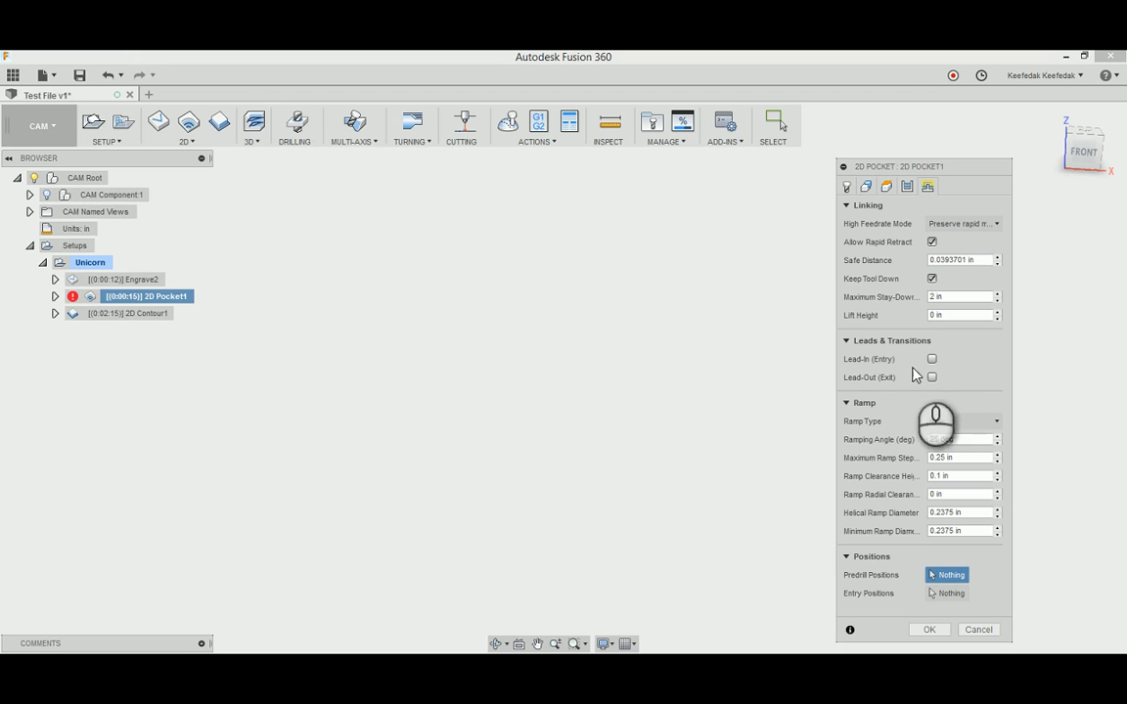
right_click(973, 314)
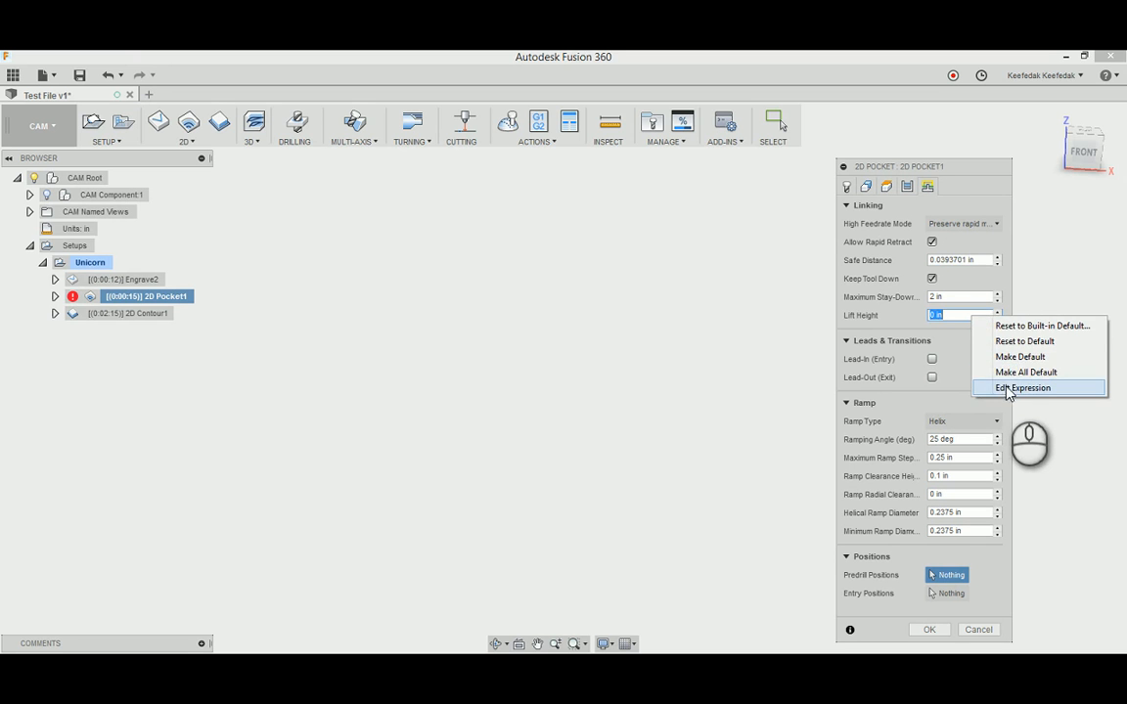
left_click(1009, 375)
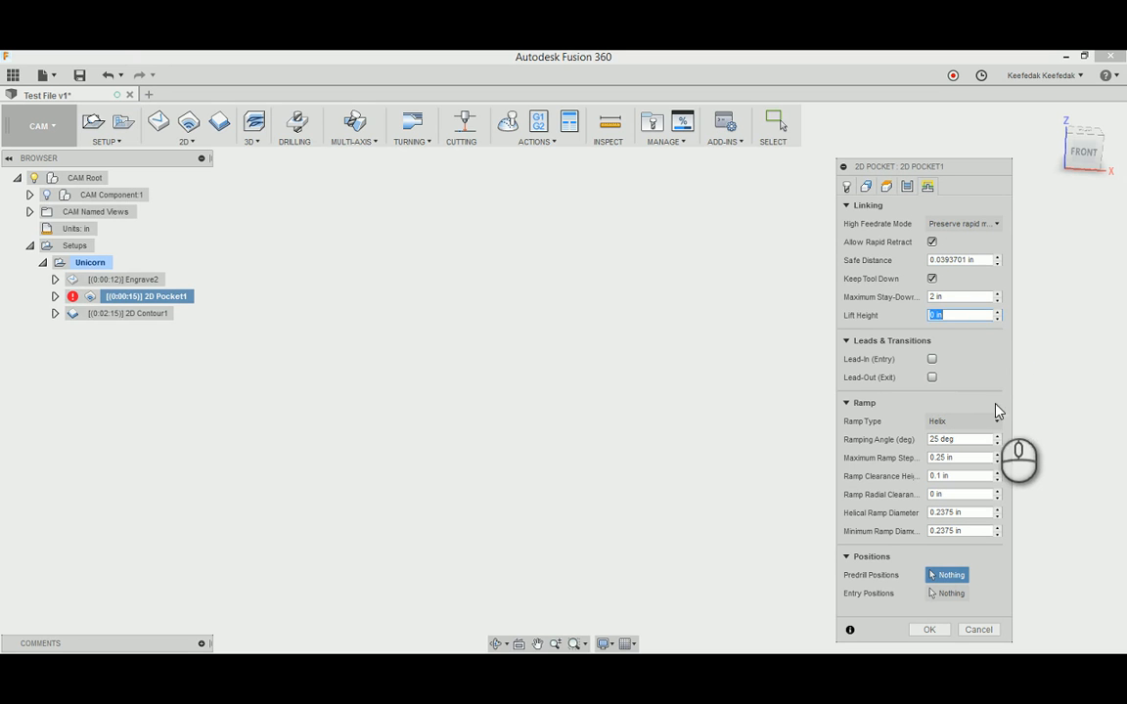
left_click(932, 630)
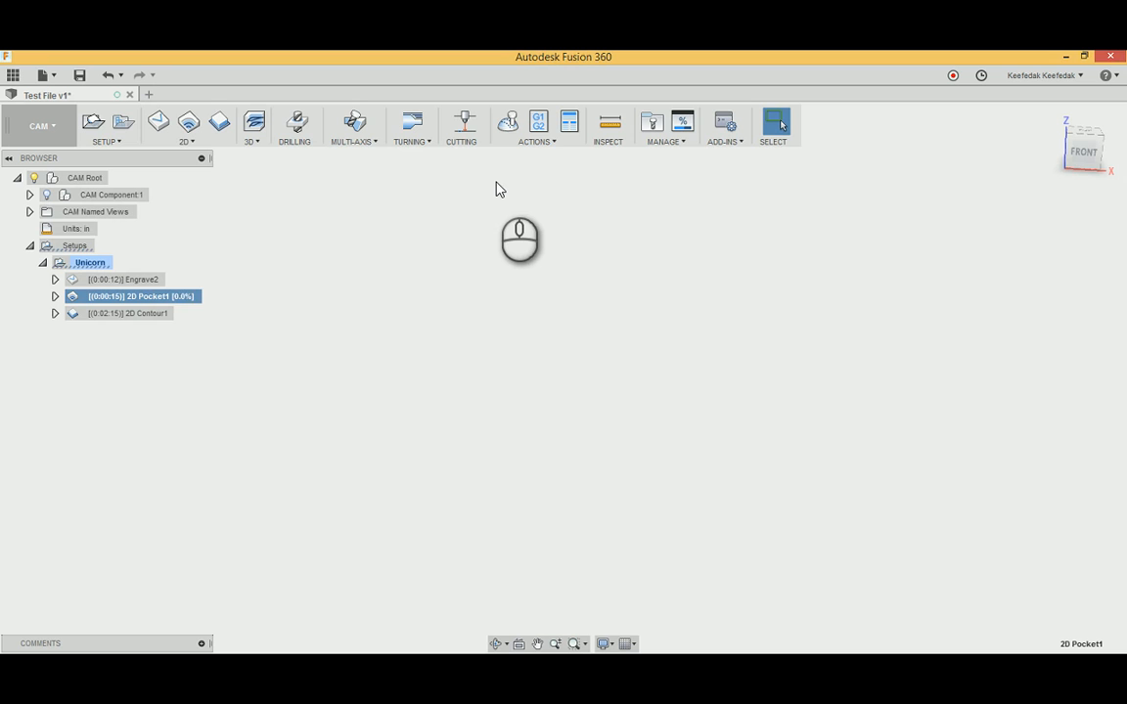